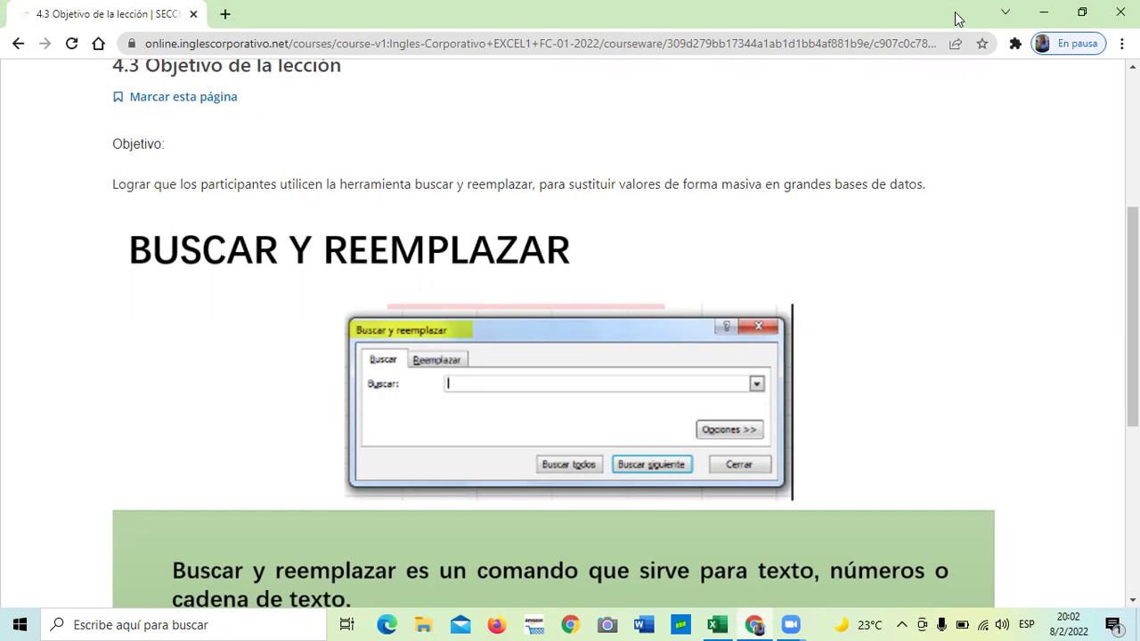
Open the 4.5 Laboratorio quiz and scroll through it
scroll(682, 261, up, 4)
scroll(681, 258, down, 3)
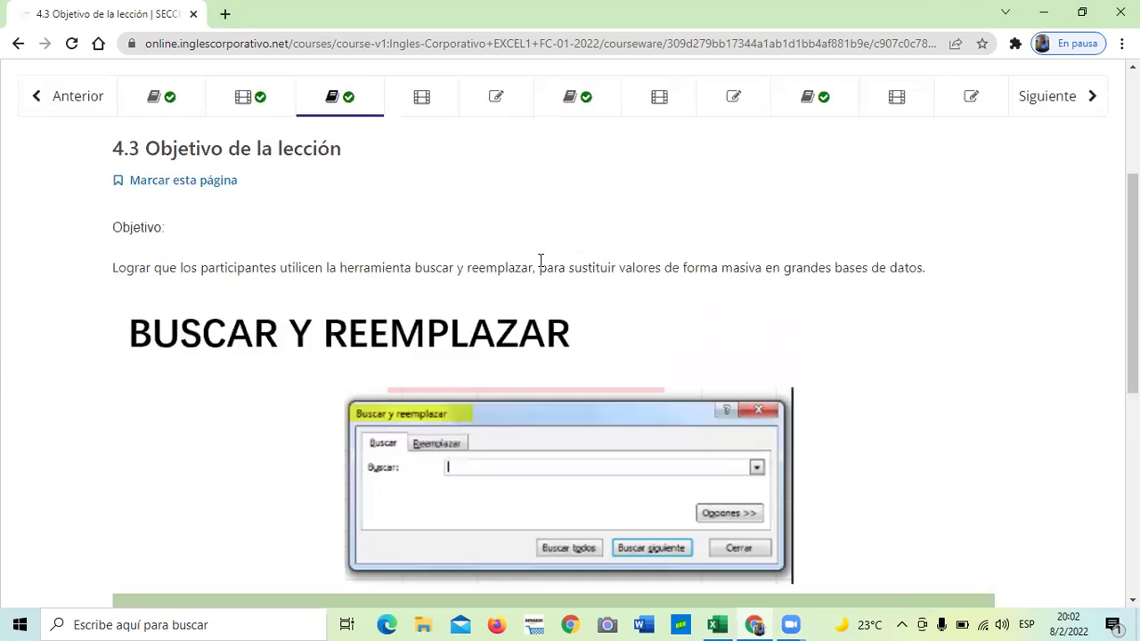
scroll(526, 260, up, 2)
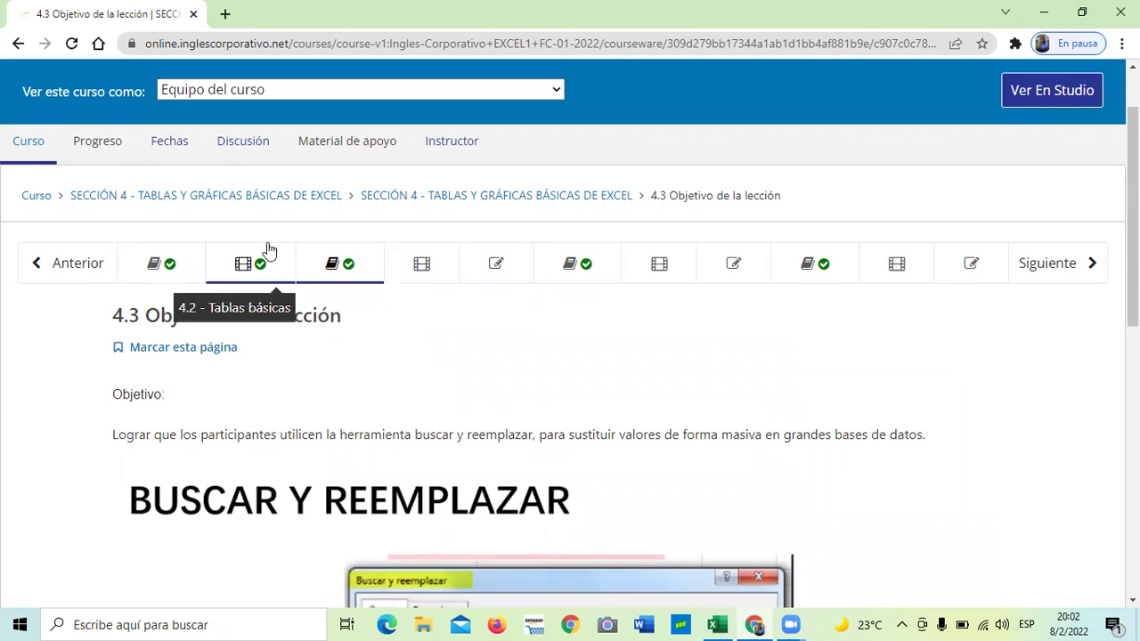
click(494, 265)
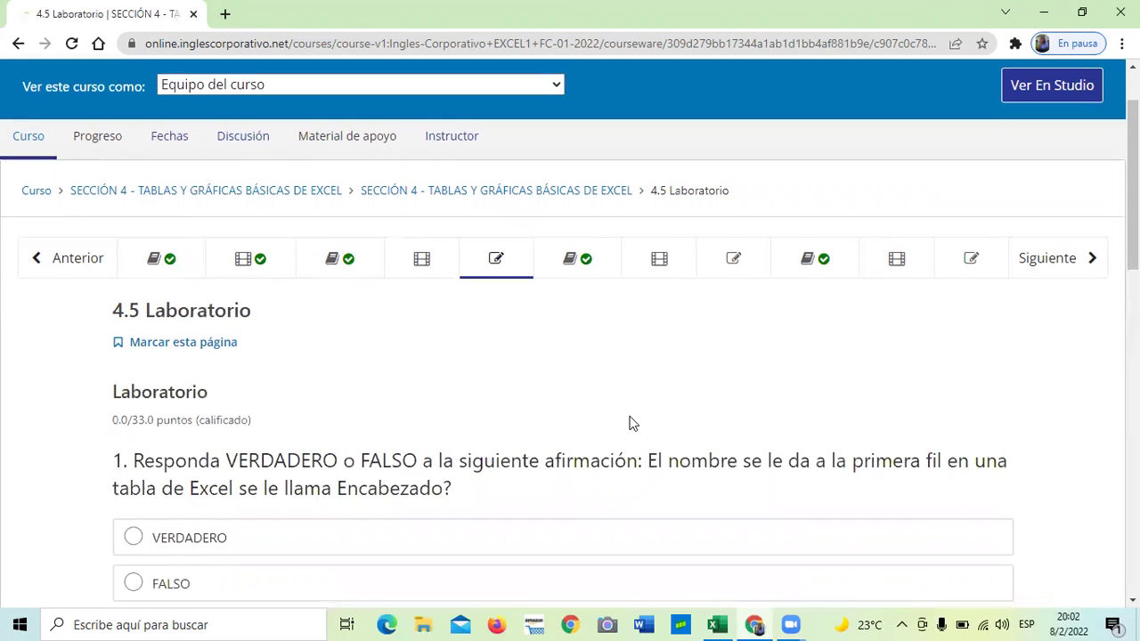
scroll(631, 422, down, 3)
scroll(629, 422, down, 2)
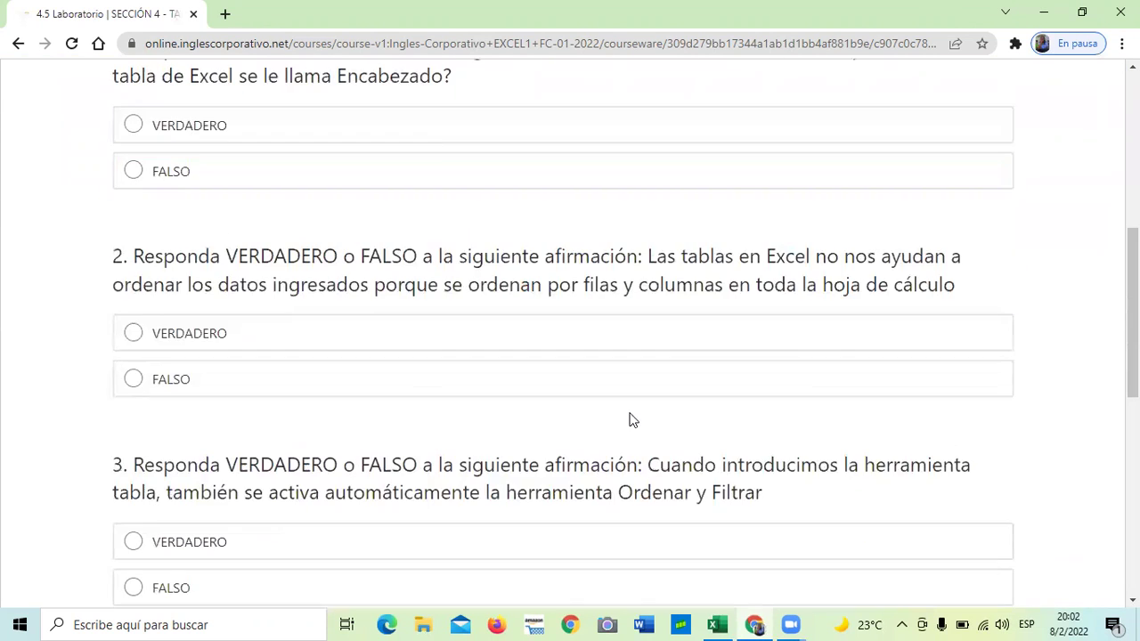
scroll(628, 421, up, 3)
scroll(555, 229, up, 2)
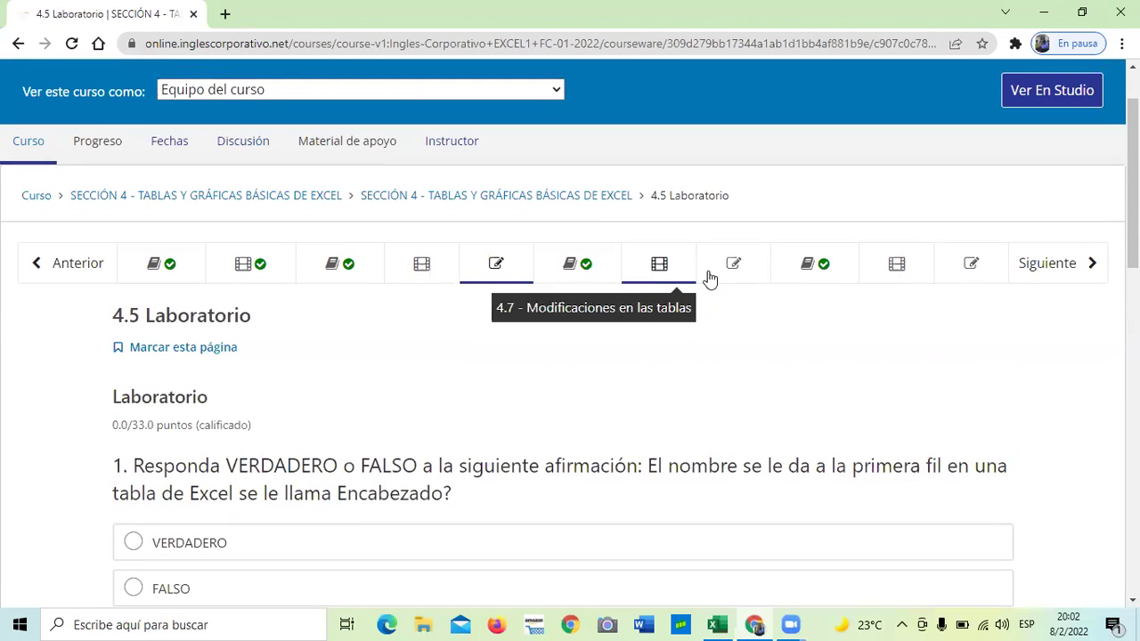
Scroll through the 4.8 Laboratorio quiz questions, then move on to the 4.11 Laboratorio quiz
click(735, 264)
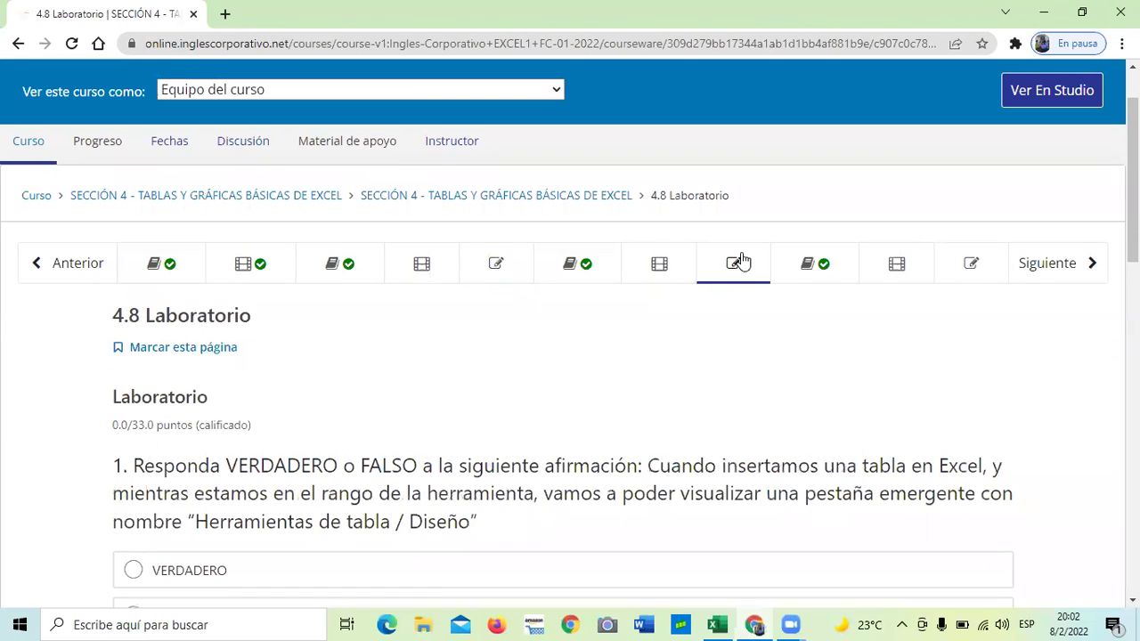
scroll(745, 260, down, 2)
scroll(743, 254, down, 1)
scroll(741, 254, up, 1)
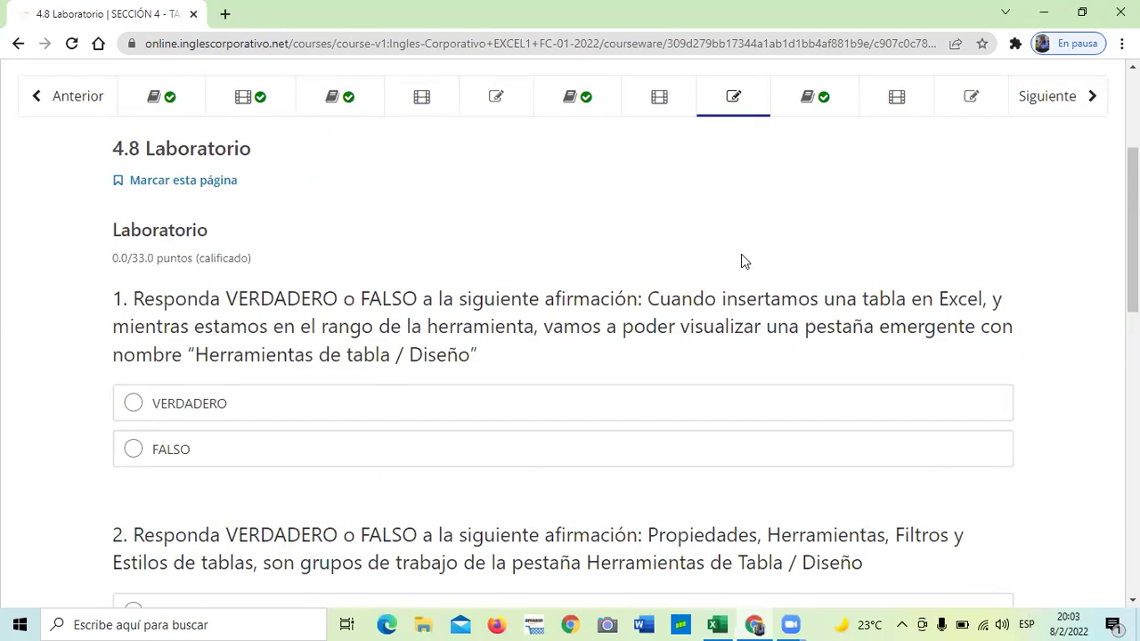
scroll(744, 263, down, 3)
scroll(744, 263, down, 2)
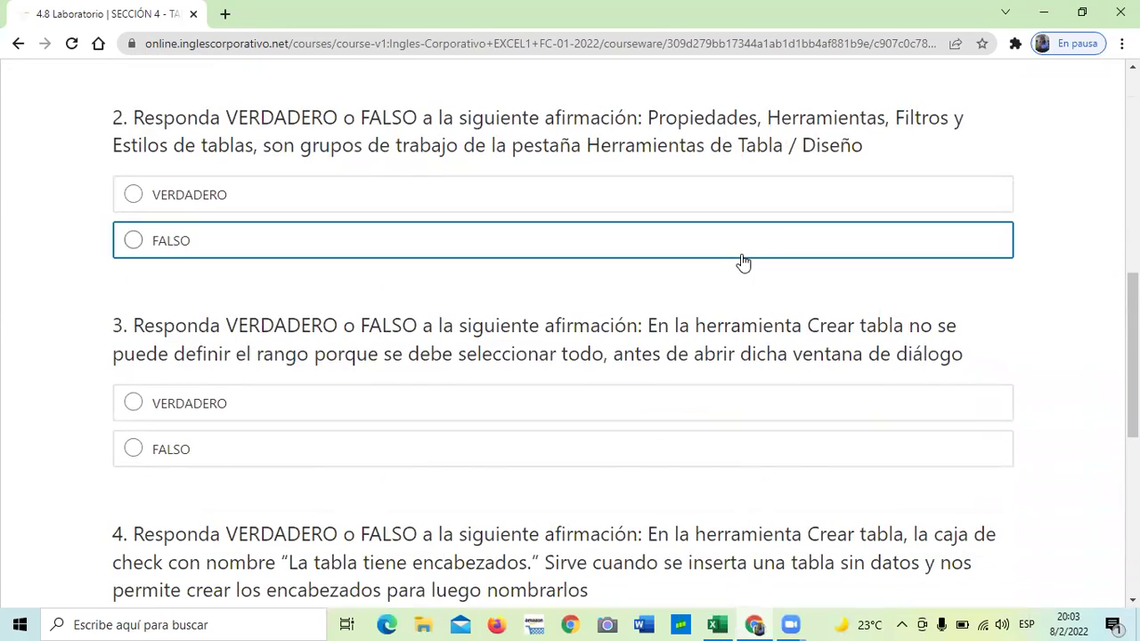
scroll(744, 263, down, 1)
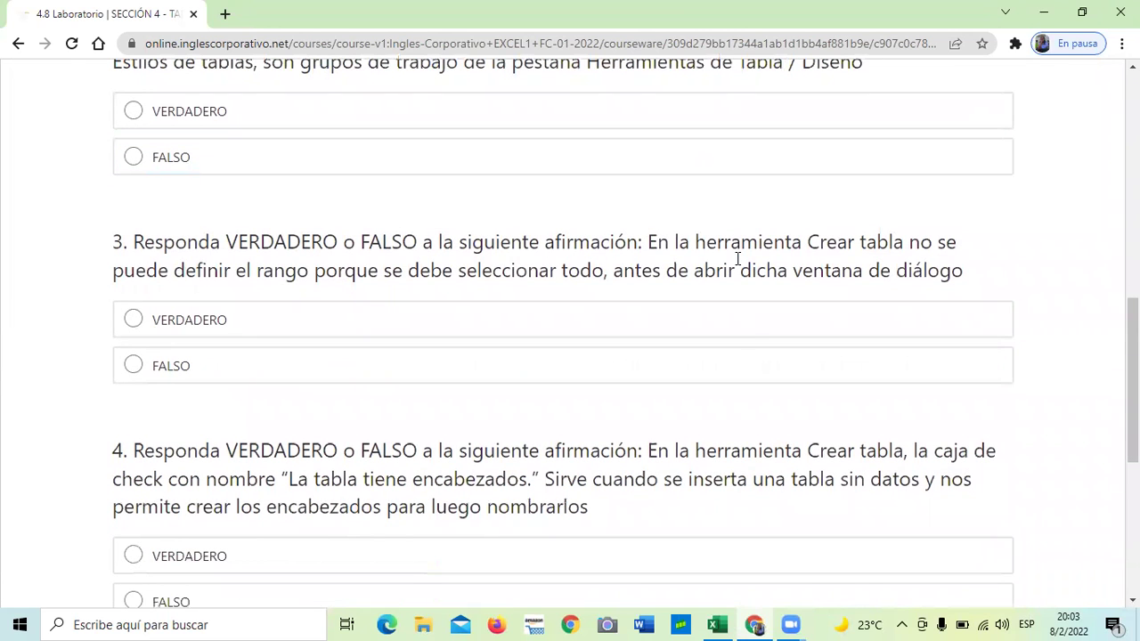
scroll(735, 350, down, 2)
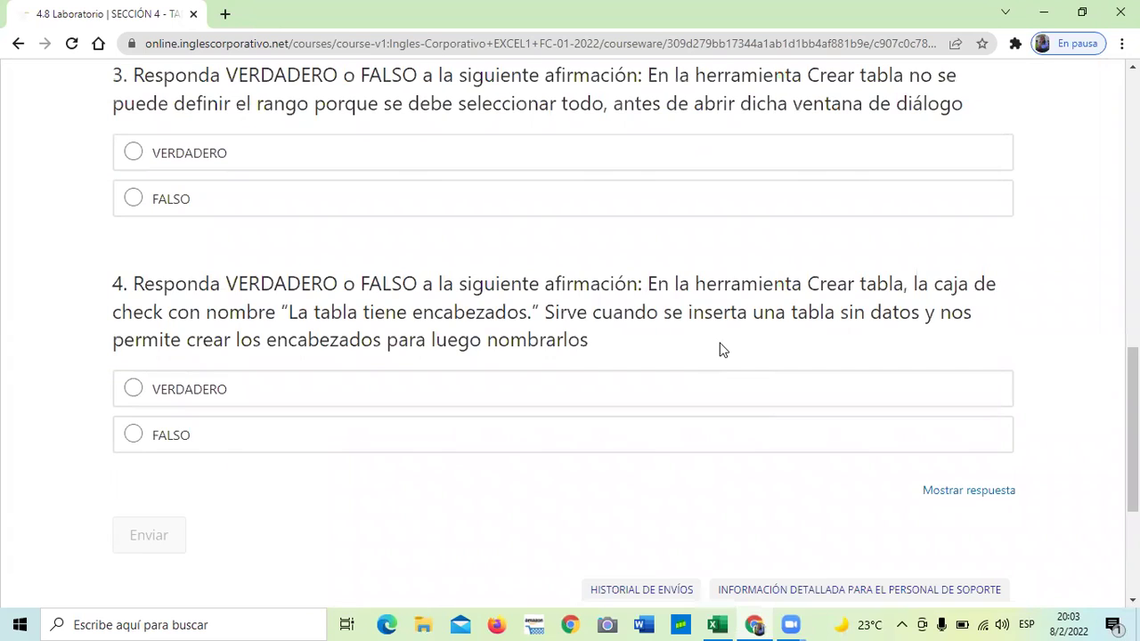
scroll(719, 354, up, 9)
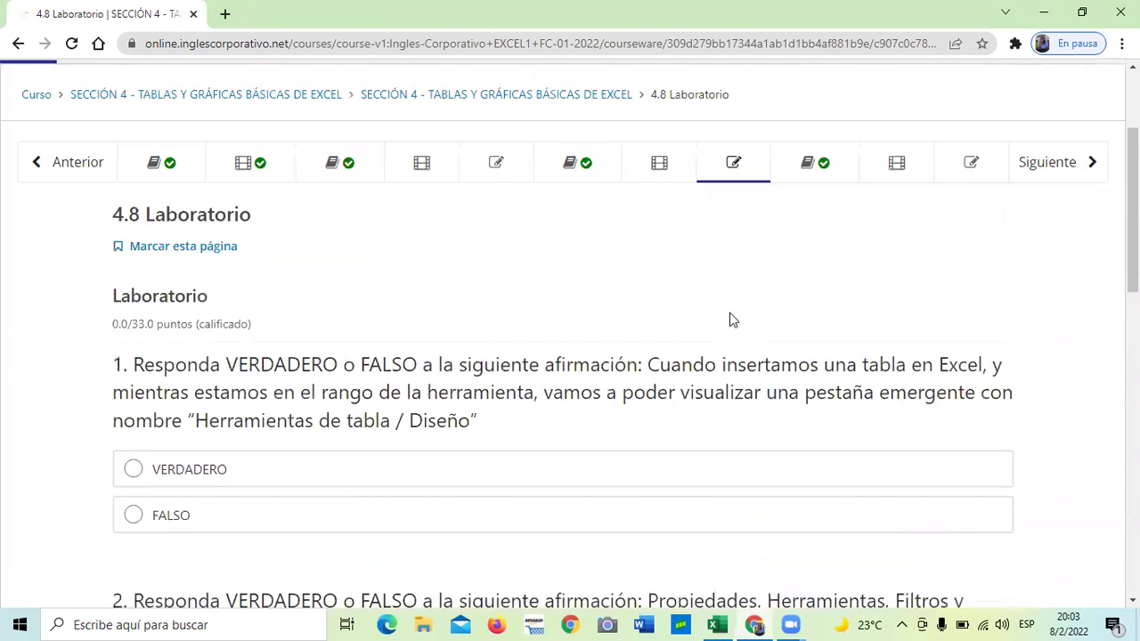
click(974, 179)
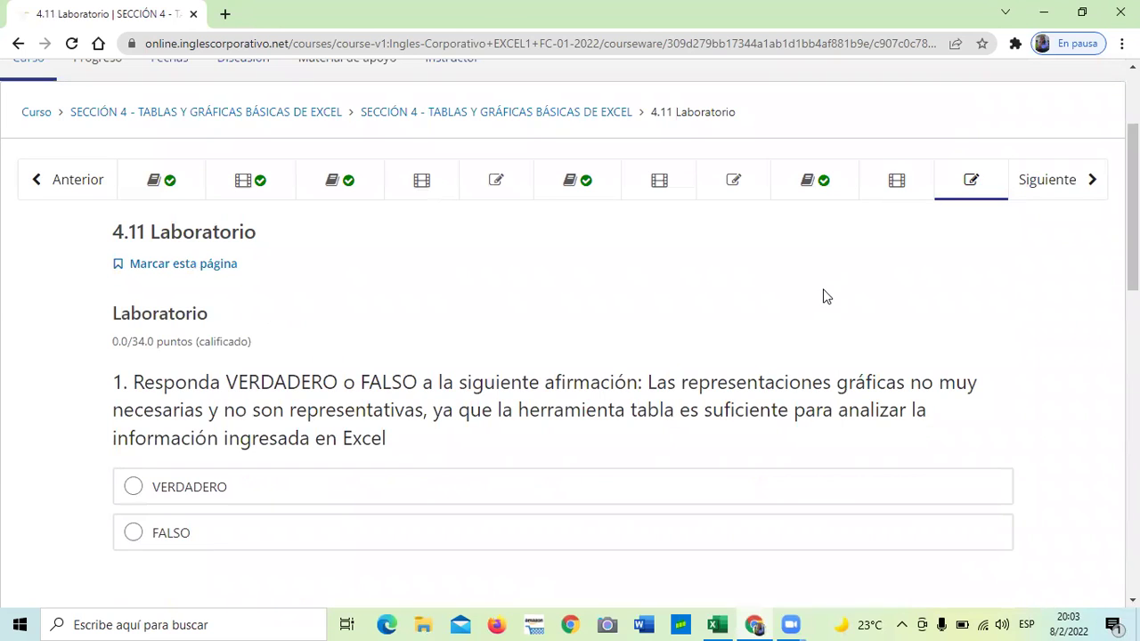
Scroll through the 4.11 quiz's four true-or-false chart questions and return to the top
scroll(822, 290, down, 1)
scroll(821, 290, down, 2)
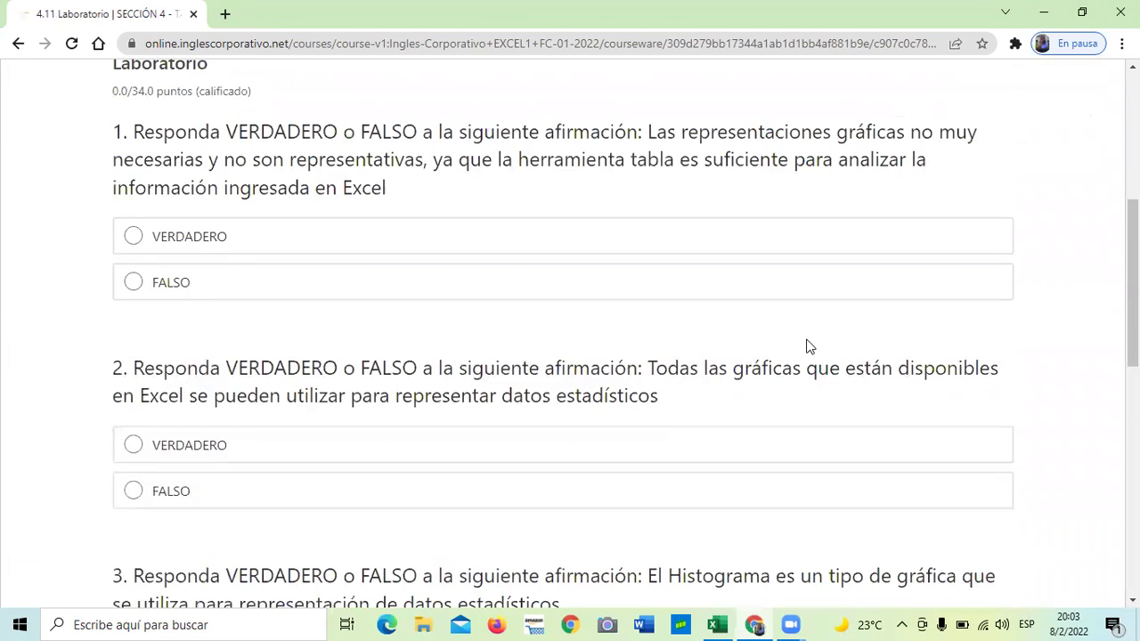
scroll(807, 347, up, 2)
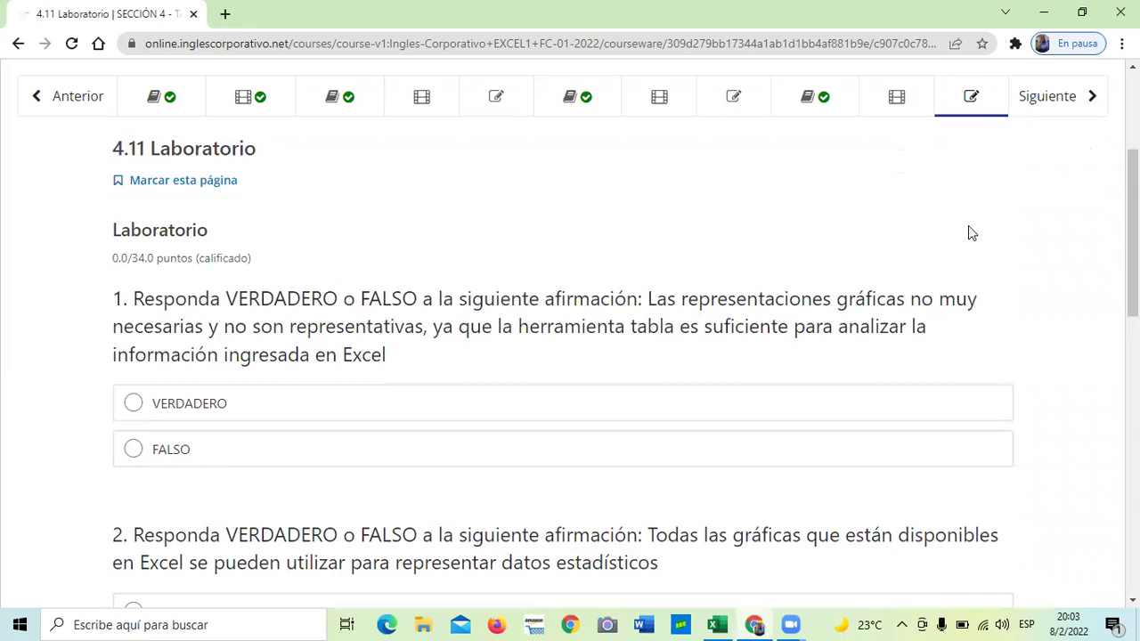
scroll(968, 226, up, 2)
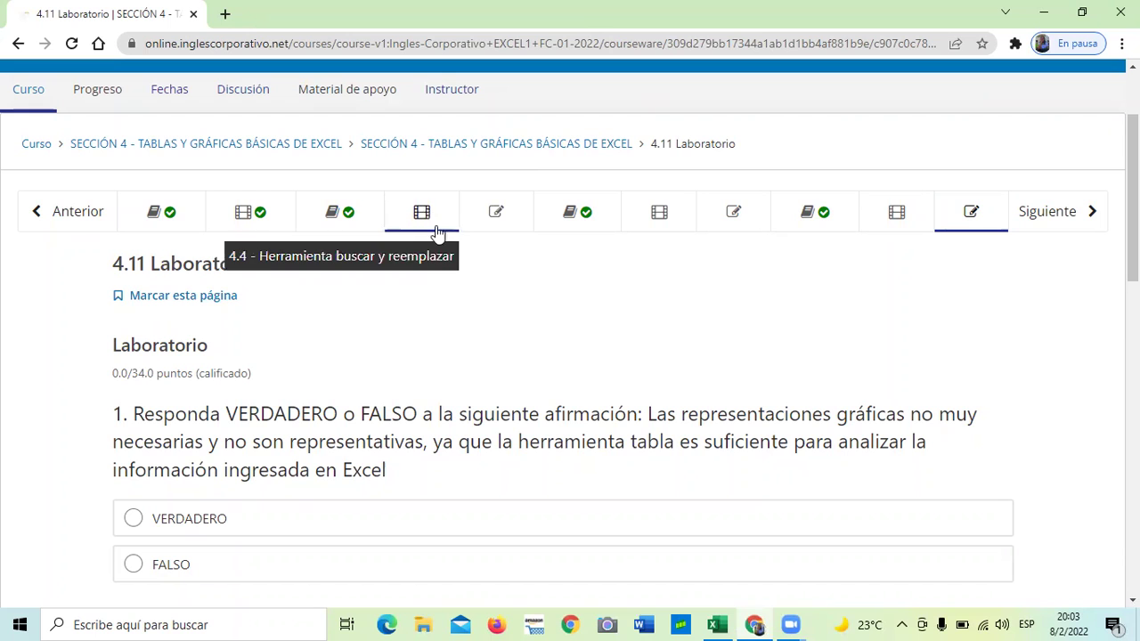
scroll(494, 267, down, 5)
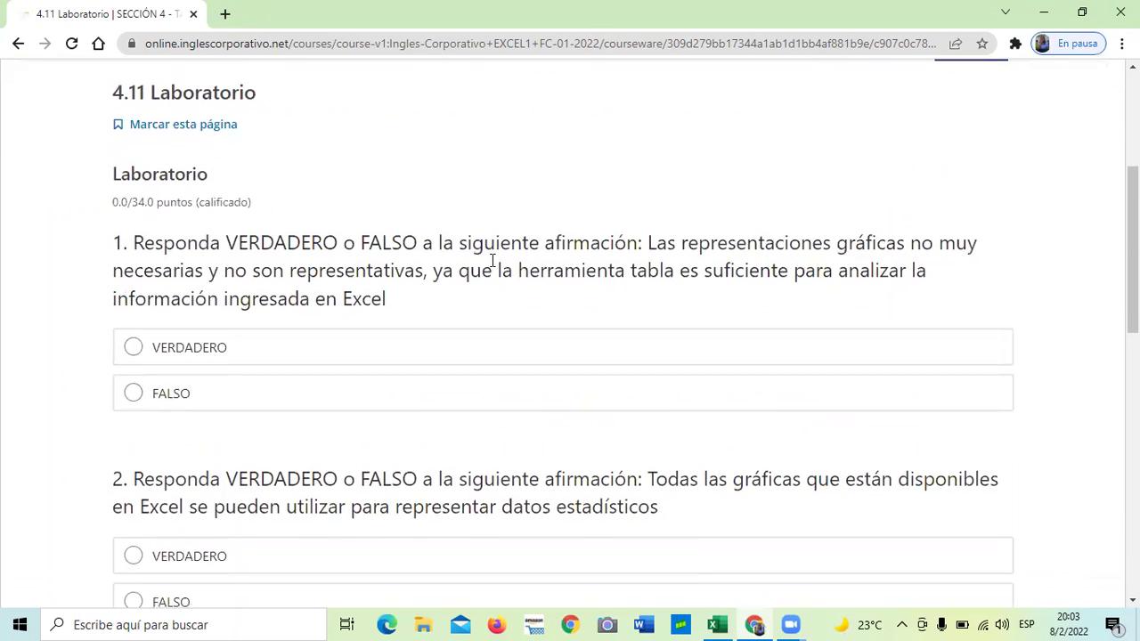
scroll(493, 260, down, 2)
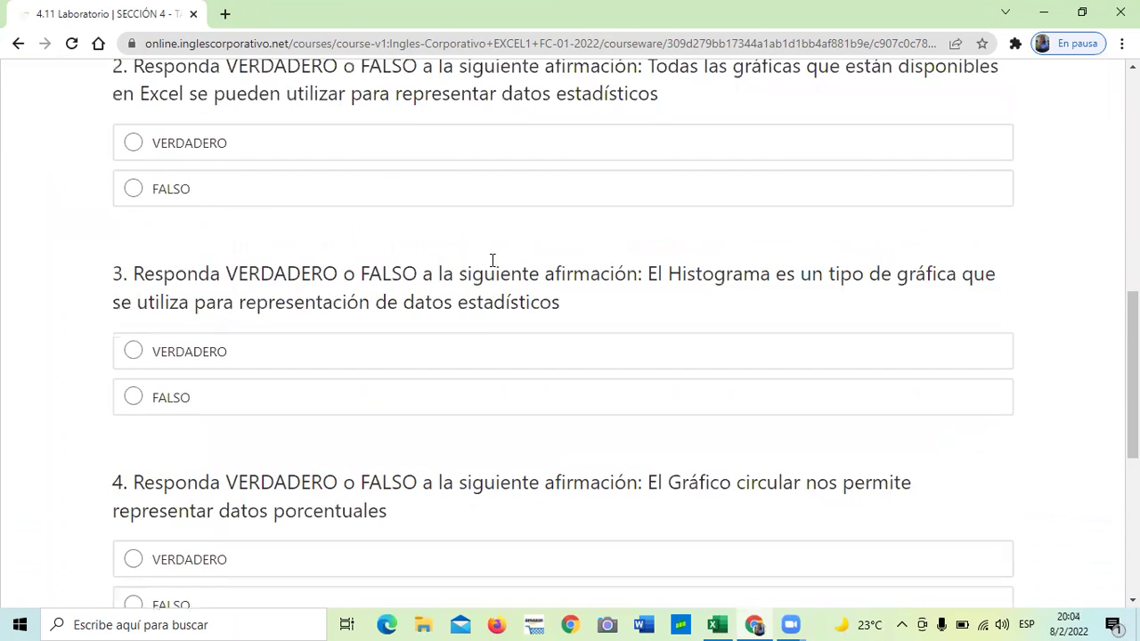
scroll(493, 260, down, 2)
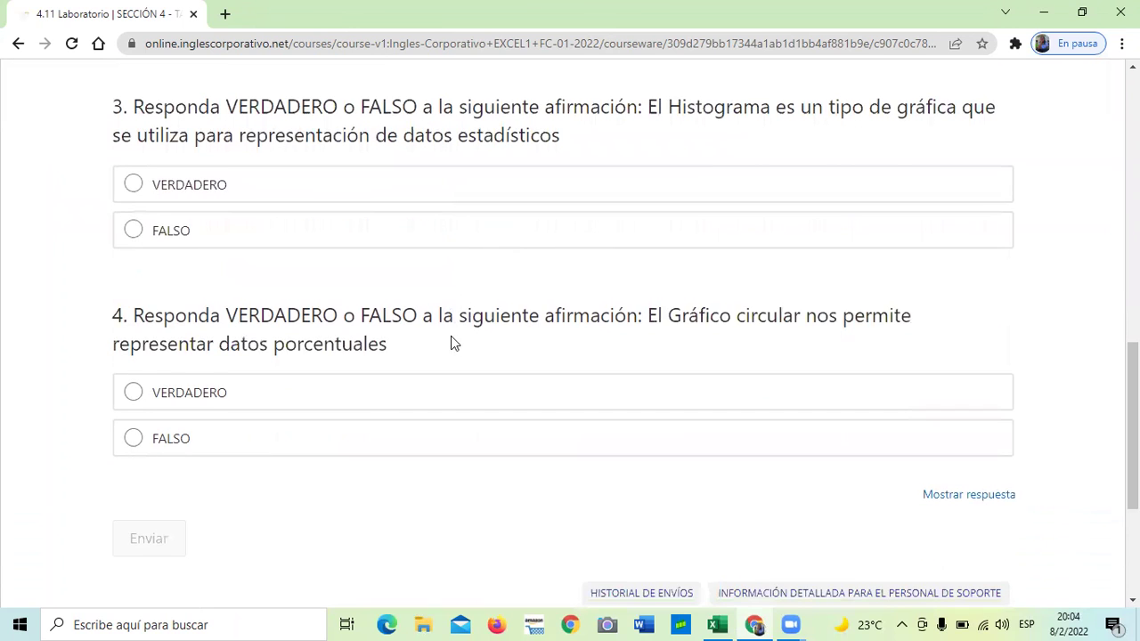
scroll(451, 342, down, 3)
scroll(445, 345, up, 5)
scroll(445, 345, up, 8)
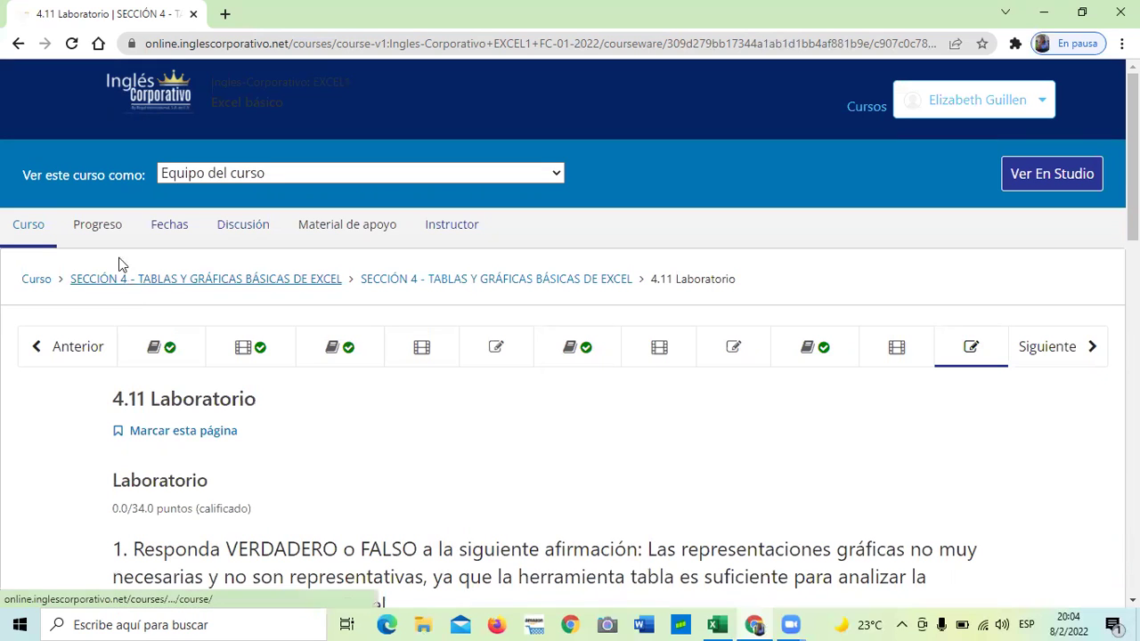
Open the Progreso page and scroll through the 0% grade against the 80% pass mark
click(105, 230)
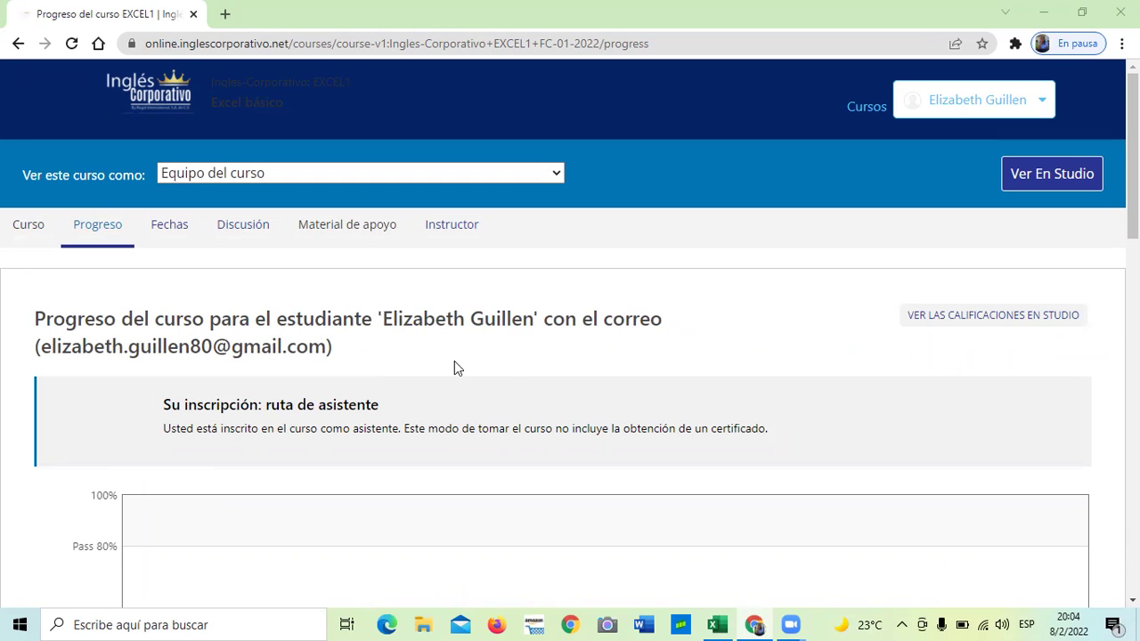
scroll(450, 365, down, 5)
scroll(436, 352, up, 3)
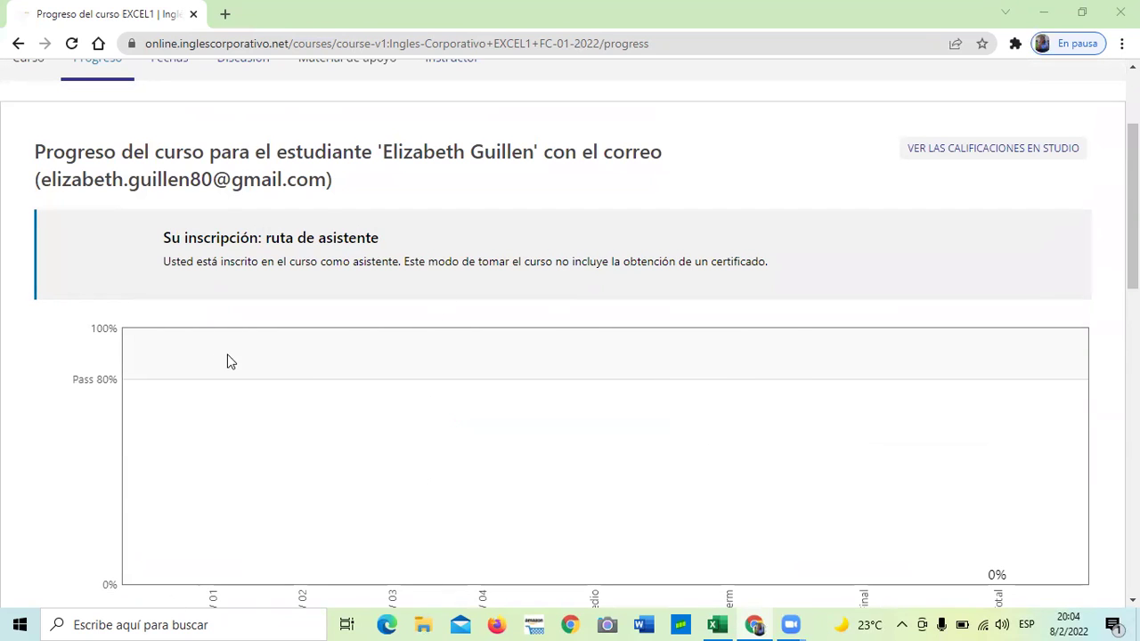
scroll(722, 389, down, 2)
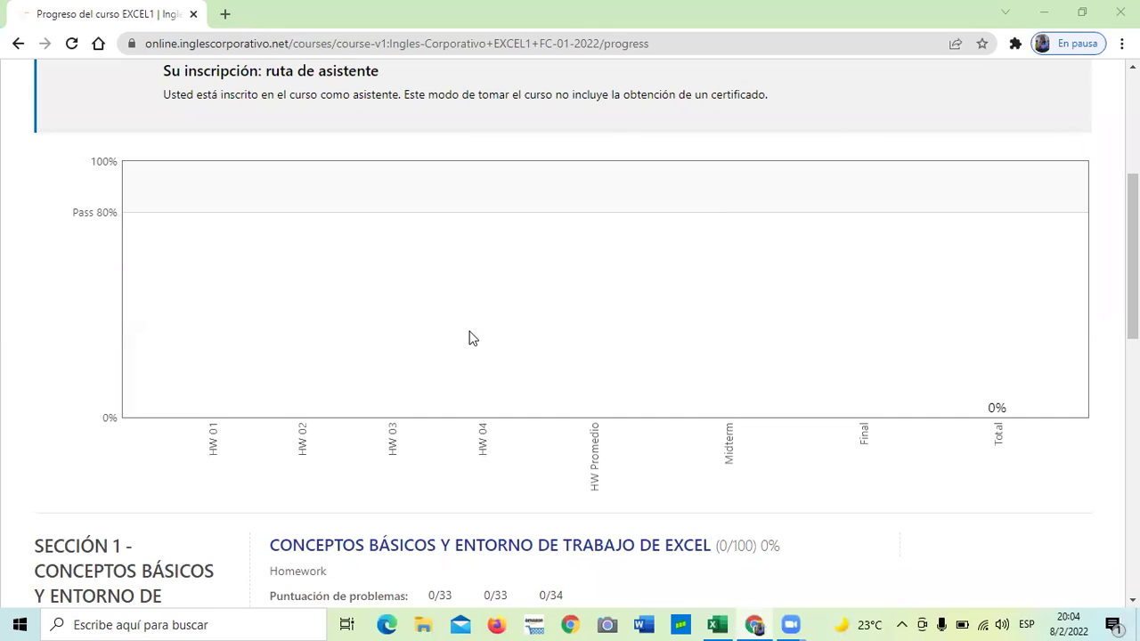
scroll(472, 336, down, 4)
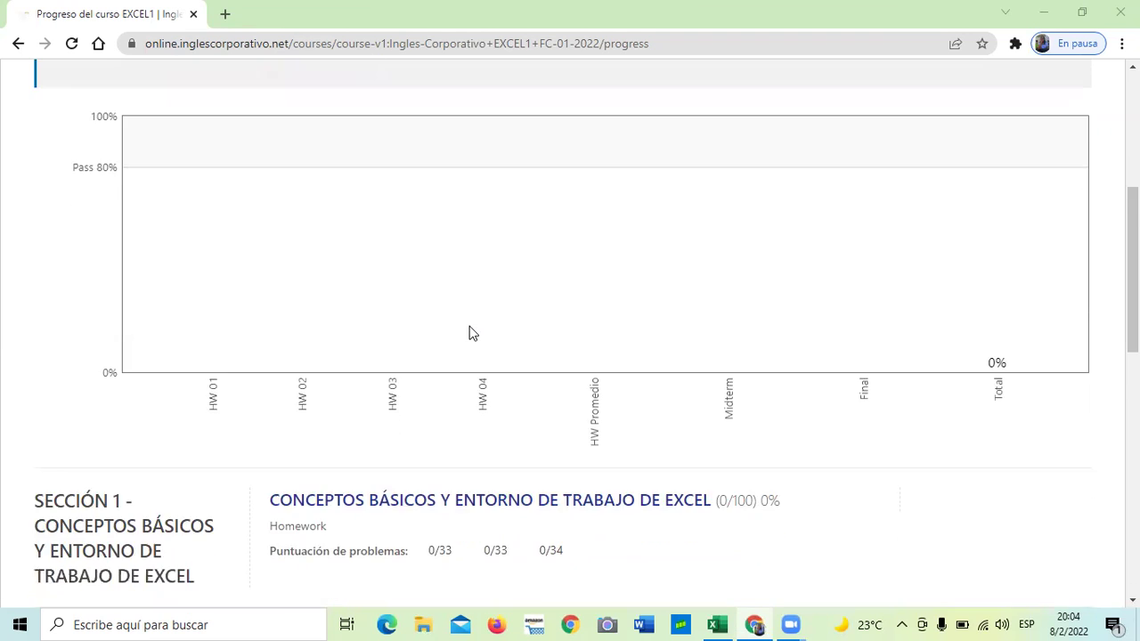
scroll(471, 333, down, 1)
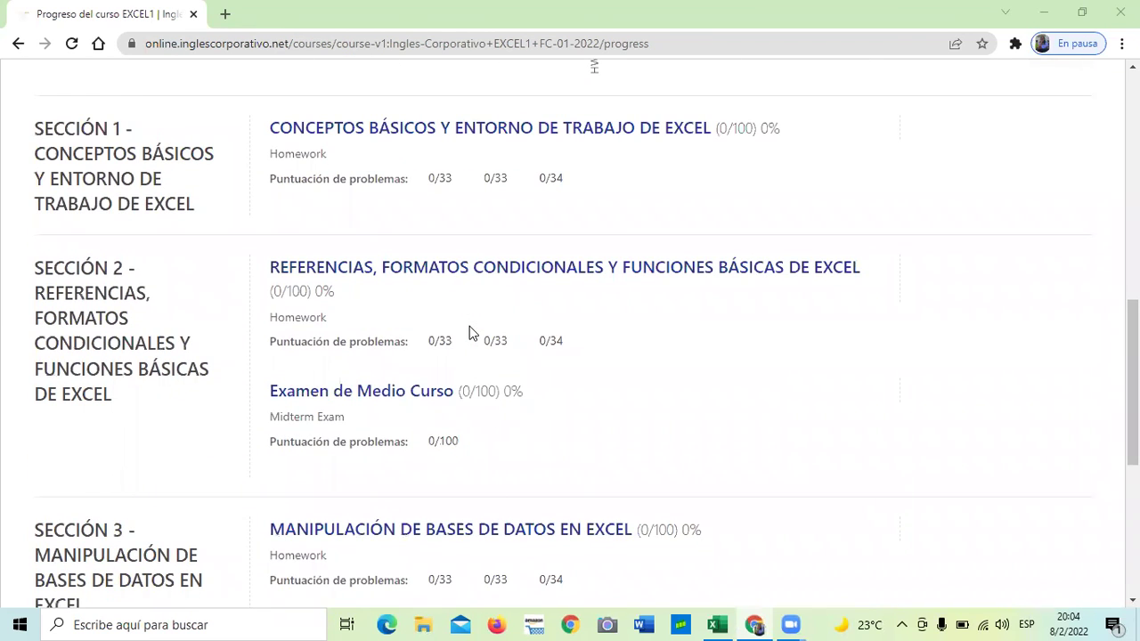
scroll(470, 332, down, 3)
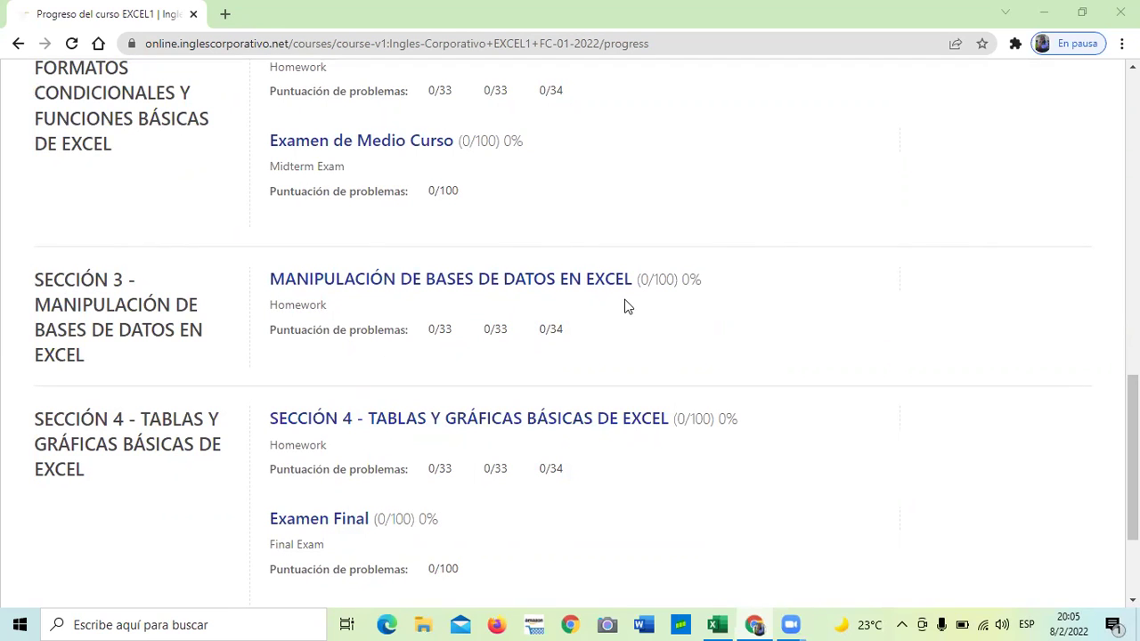
scroll(606, 316, up, 2)
scroll(582, 336, up, 5)
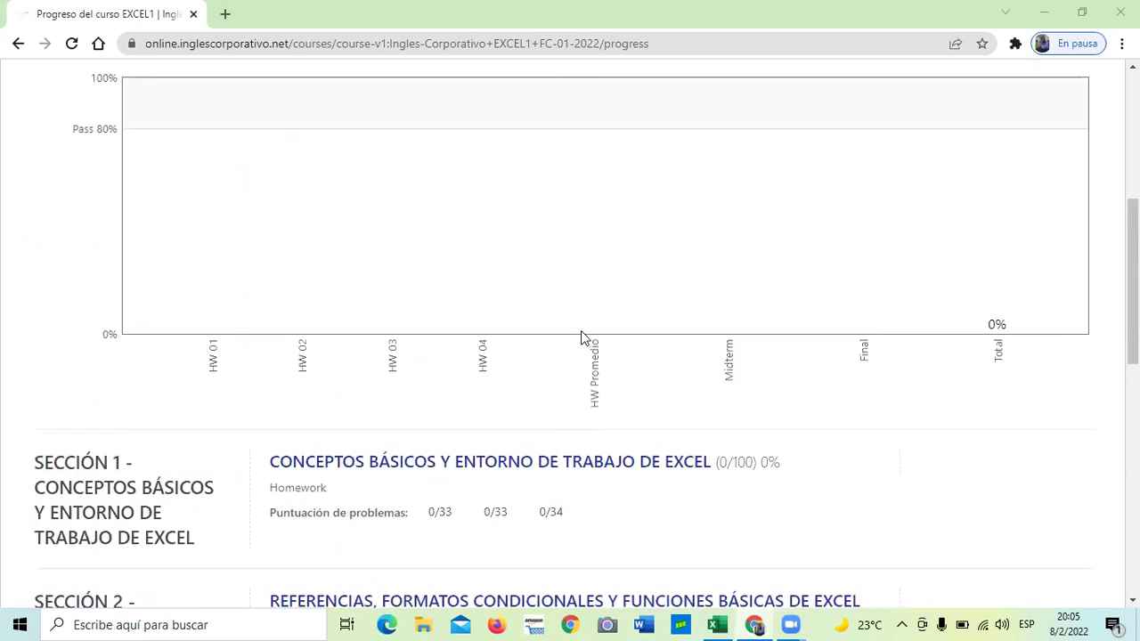
scroll(583, 334, up, 3)
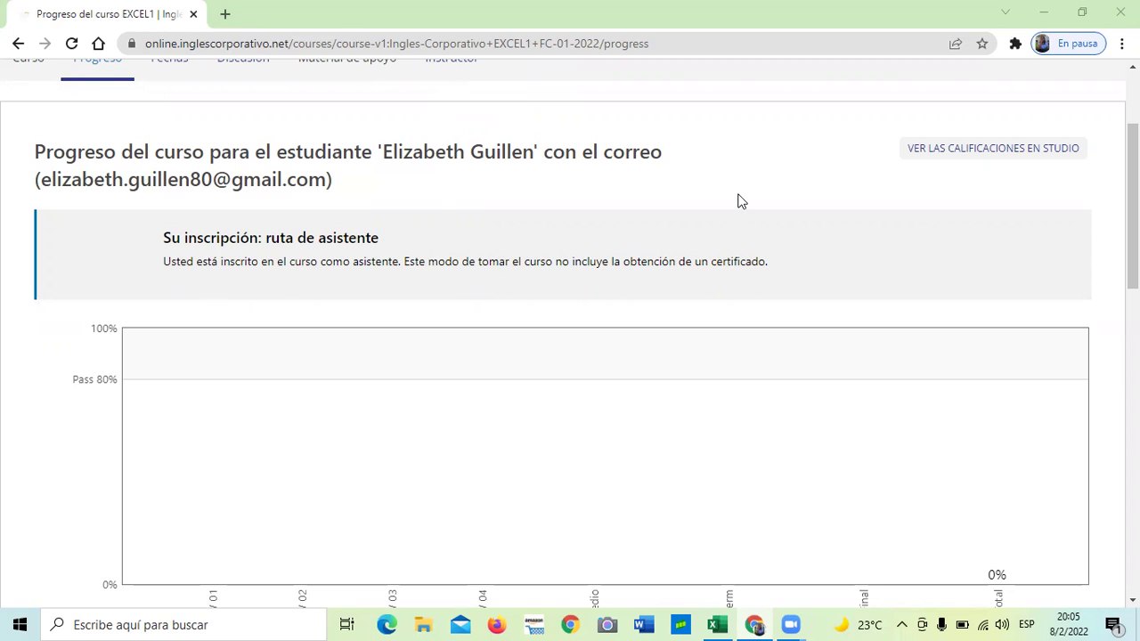
scroll(528, 499, up, 2)
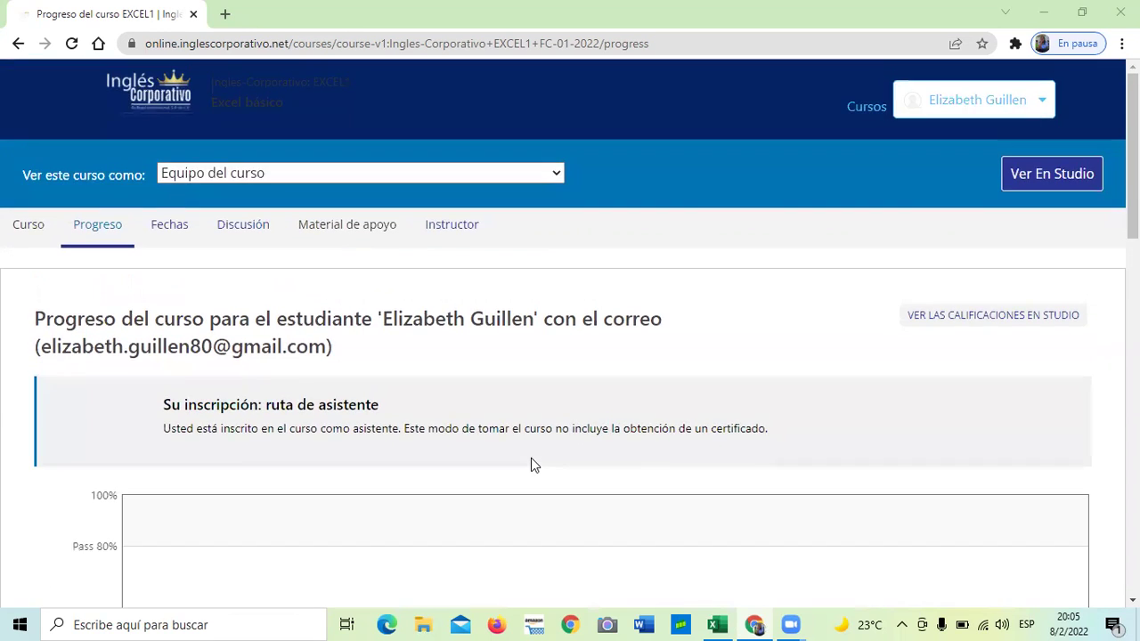
From the course outline, open the Sección 4 homework, then switch to the 4.2 Buscar y reemplazar workbook
click(28, 226)
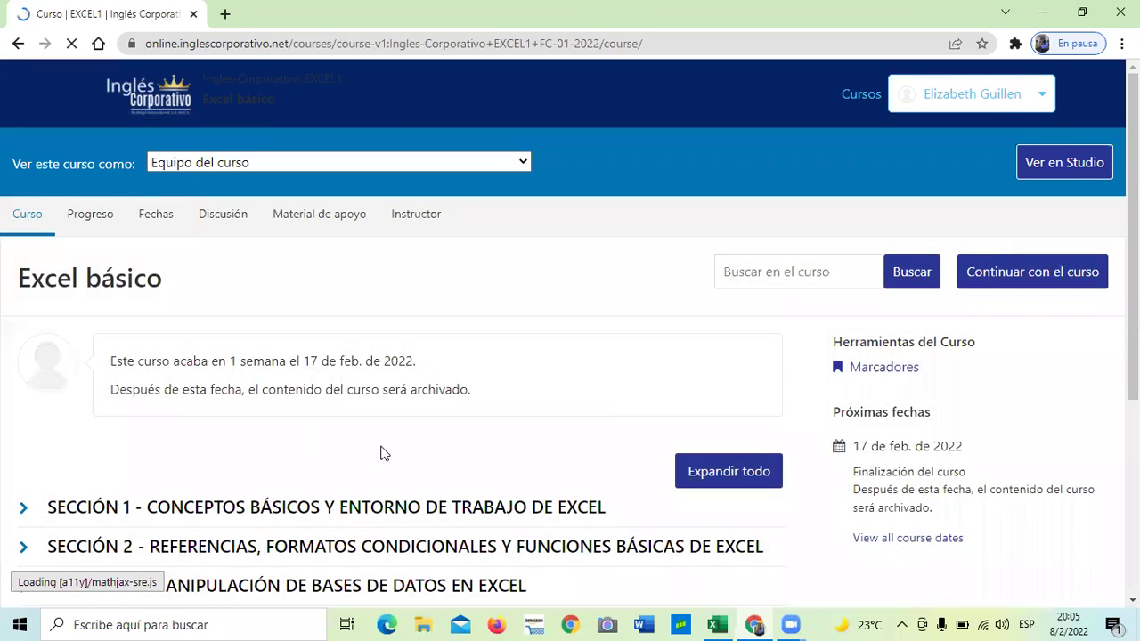
scroll(325, 445, down, 2)
click(251, 465)
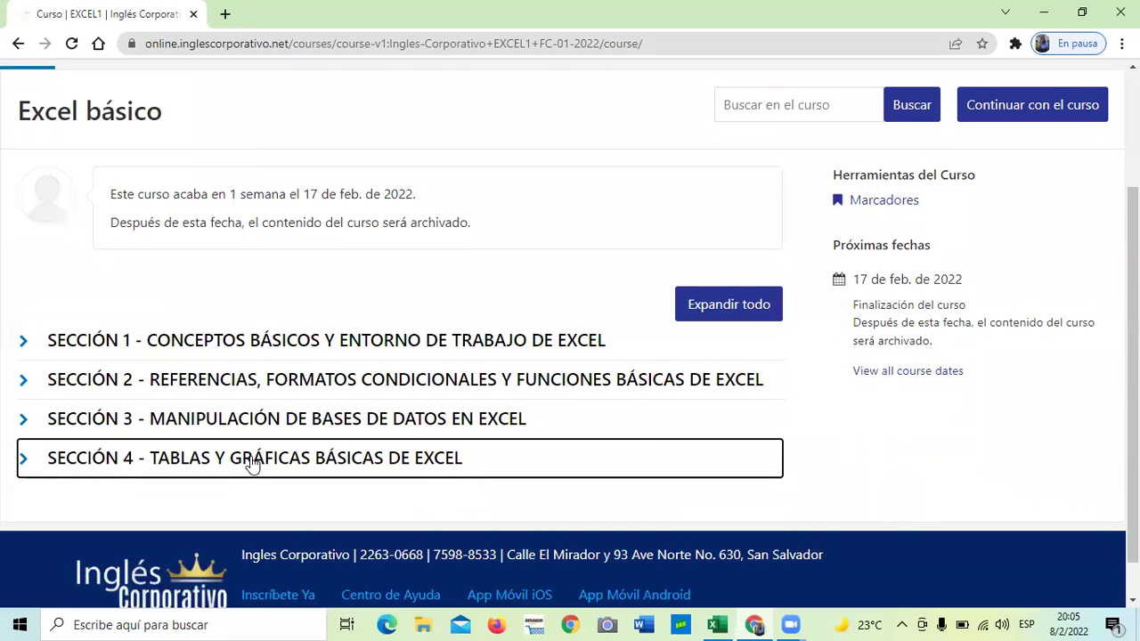
click(252, 461)
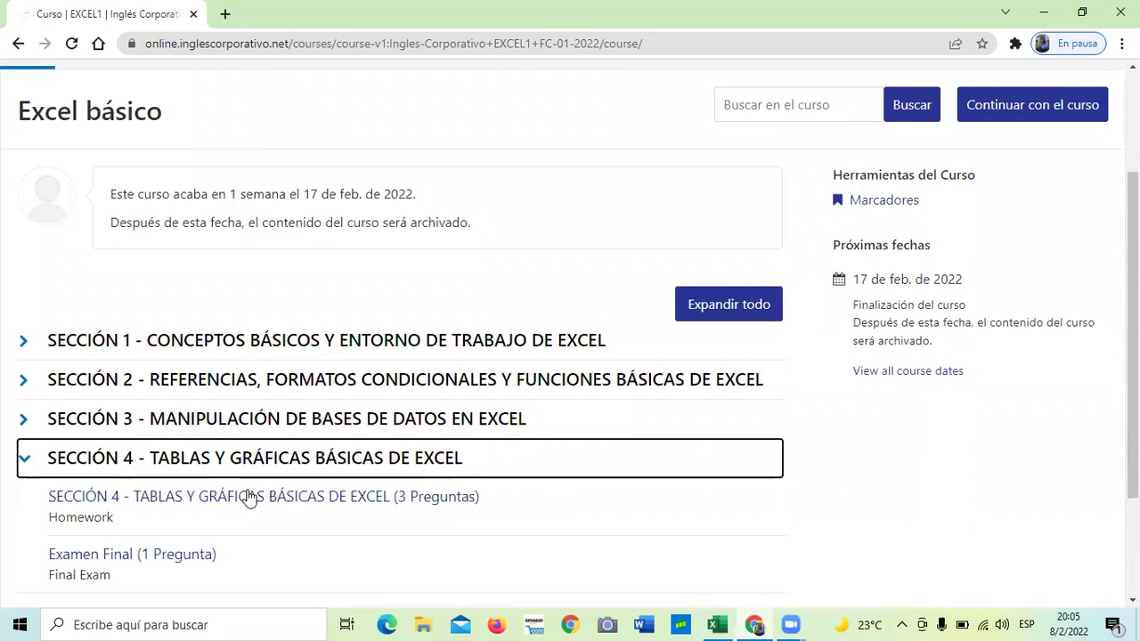
click(248, 499)
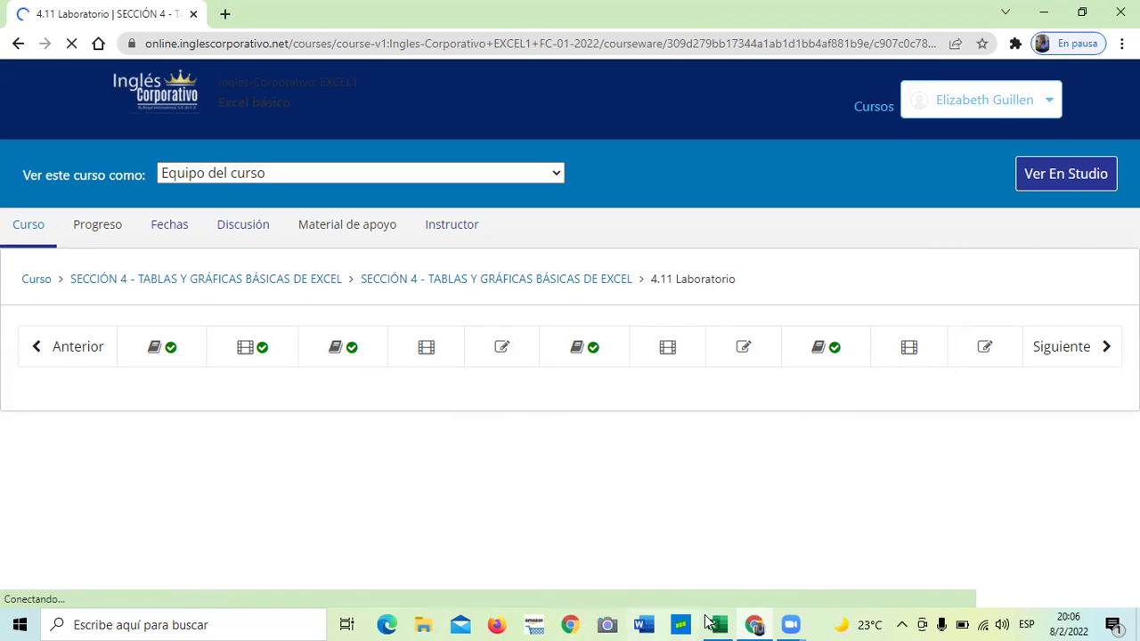
click(741, 558)
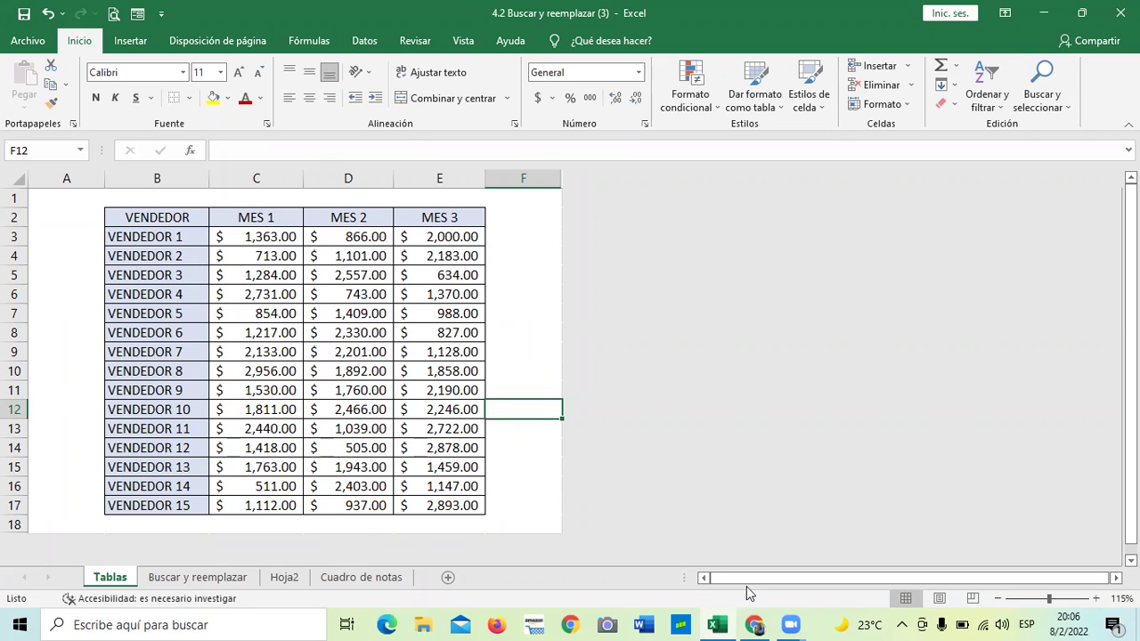
Return to the course and scroll through lesson 4.3 Objetivo de la lección
mouse_move(751, 624)
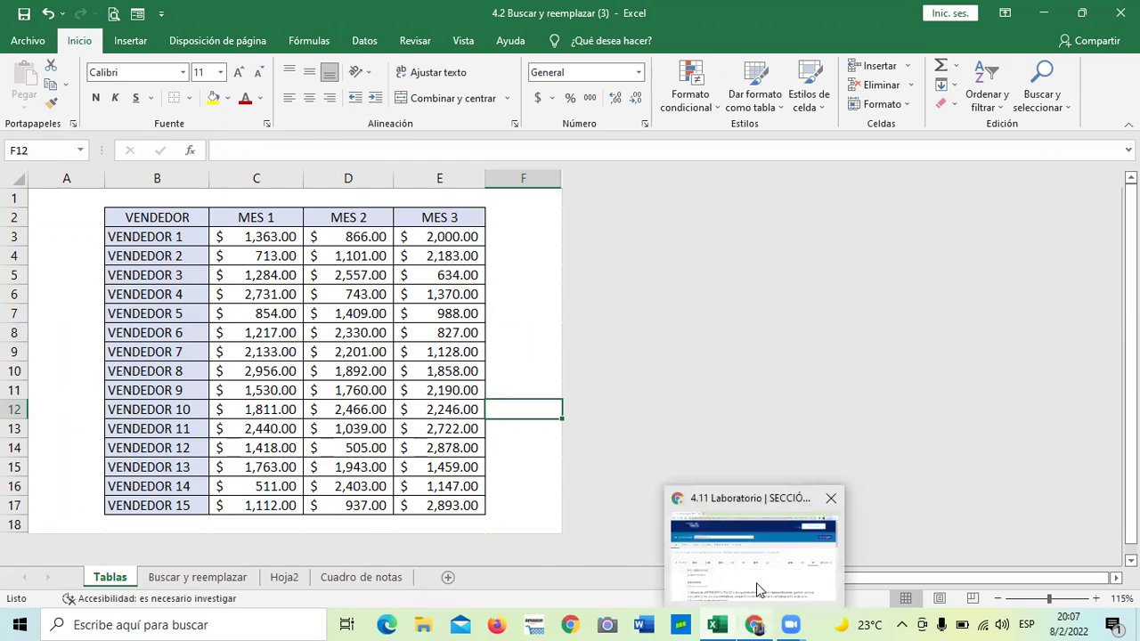
click(756, 583)
scroll(496, 431, down, 2)
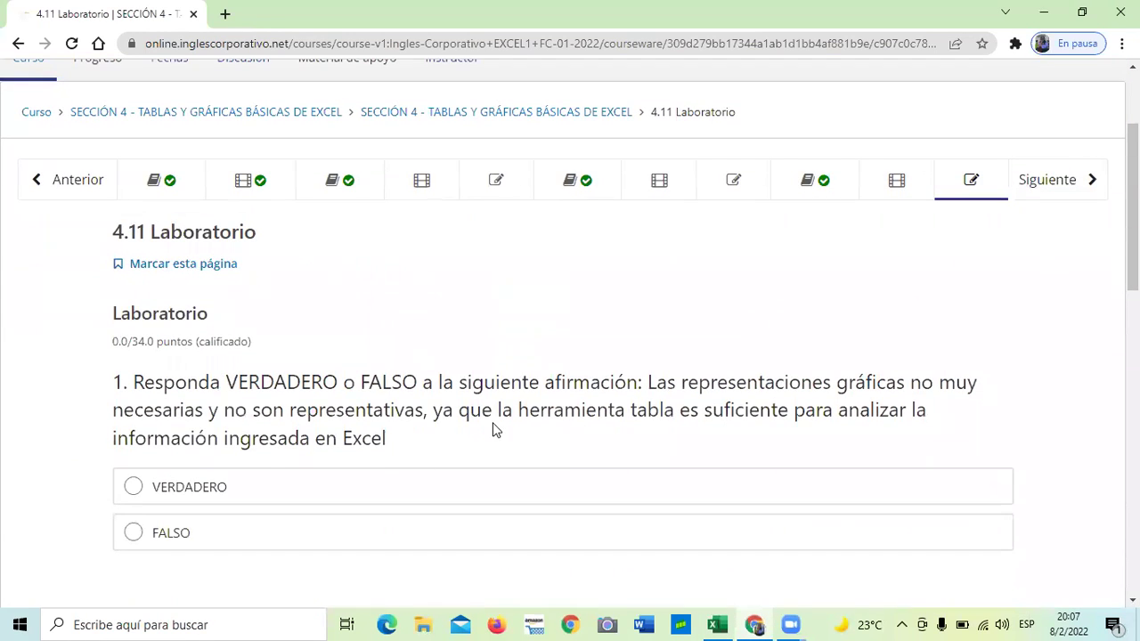
scroll(496, 430, up, 2)
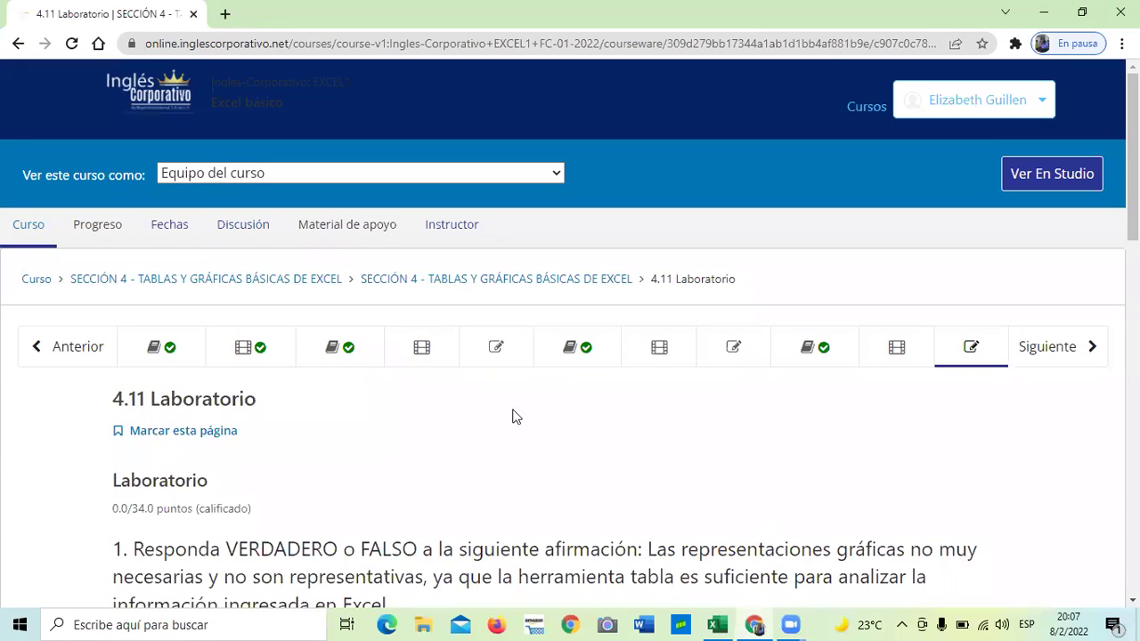
click(357, 352)
scroll(461, 427, down, 2)
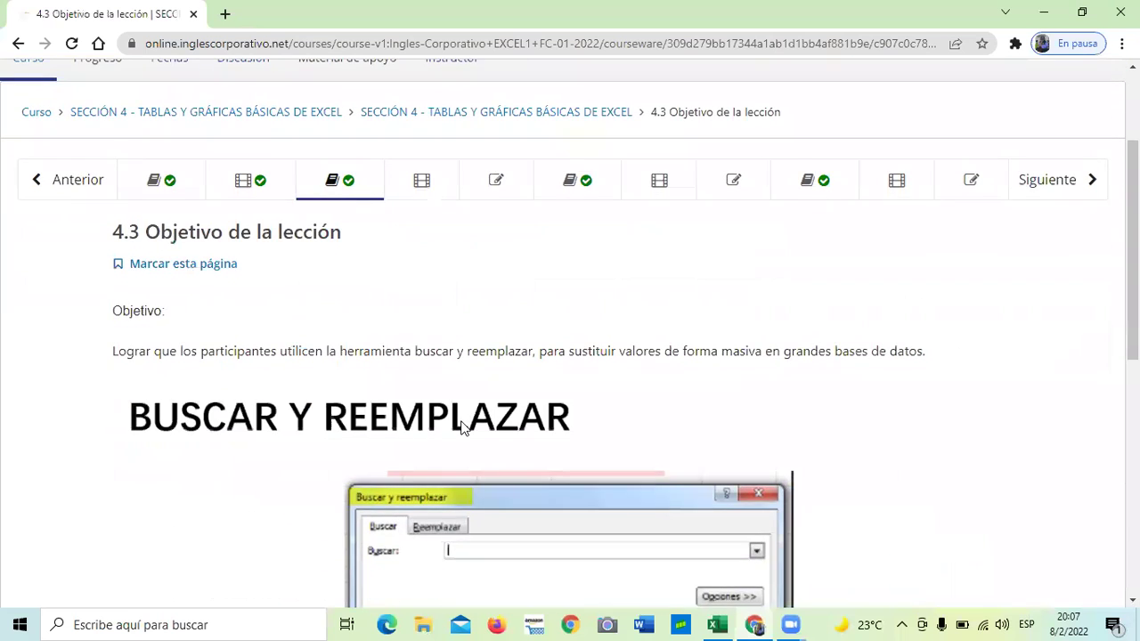
scroll(460, 423, down, 7)
scroll(461, 428, up, 3)
scroll(561, 467, down, 2)
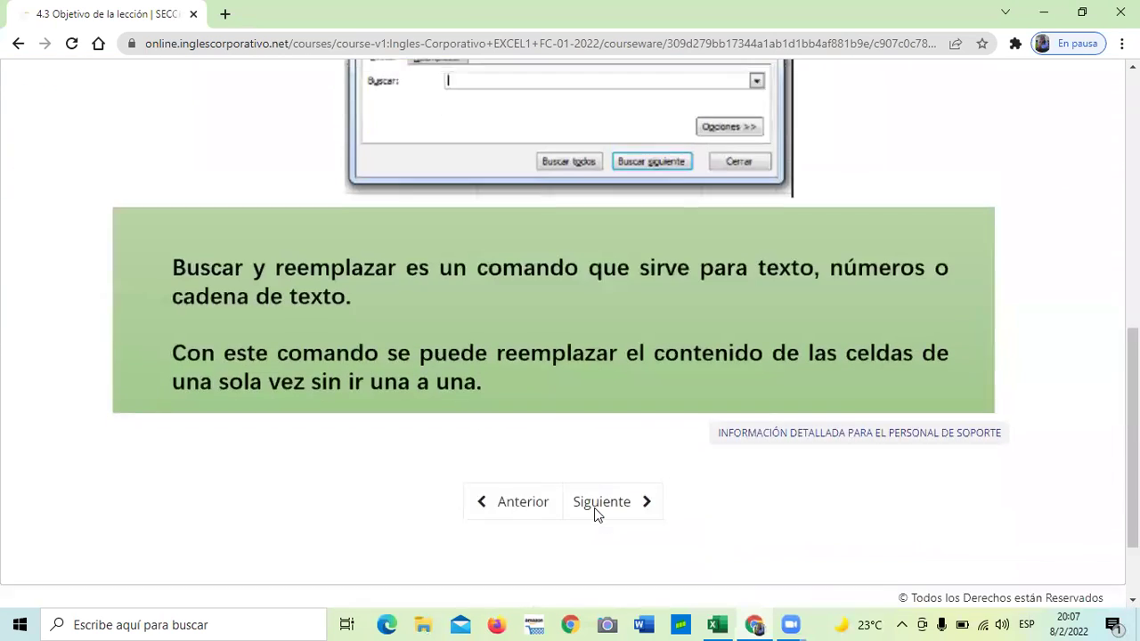
Advance to lesson 4.4 Herramienta buscar y reemplazar and scroll through its video page
click(602, 472)
scroll(512, 465, down, 3)
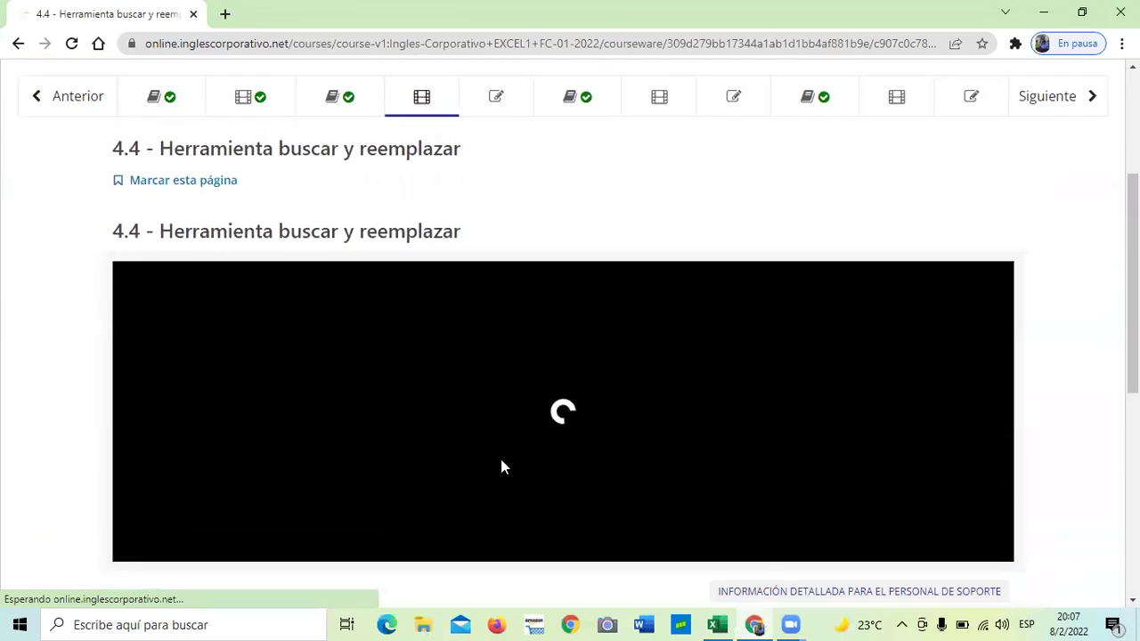
scroll(501, 469, down, 2)
scroll(491, 461, down, 2)
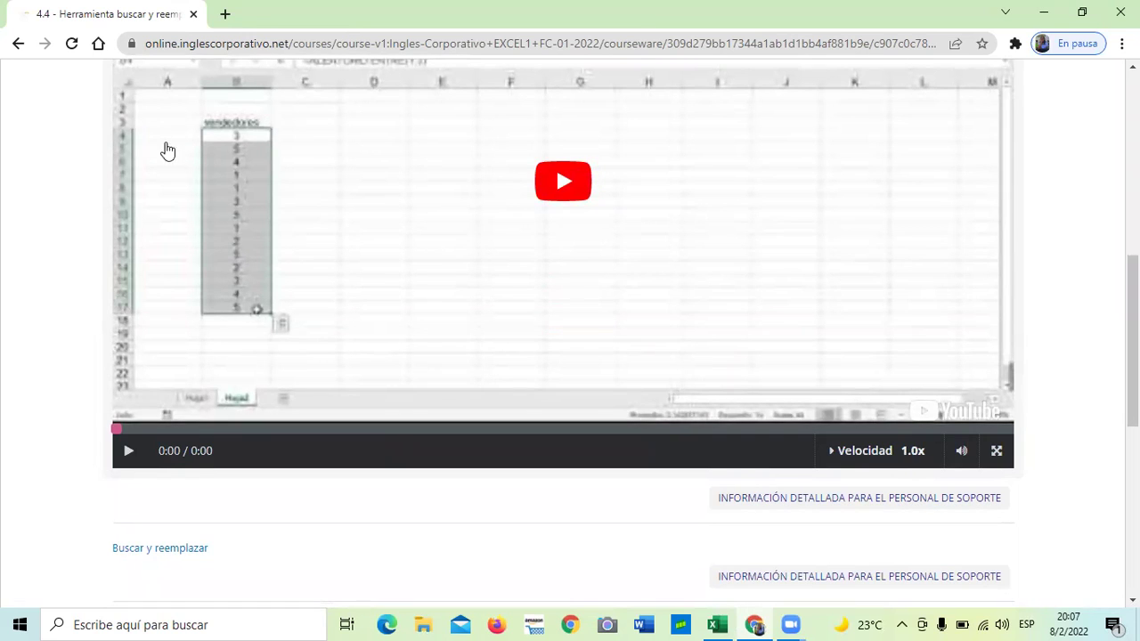
scroll(322, 308, up, 2)
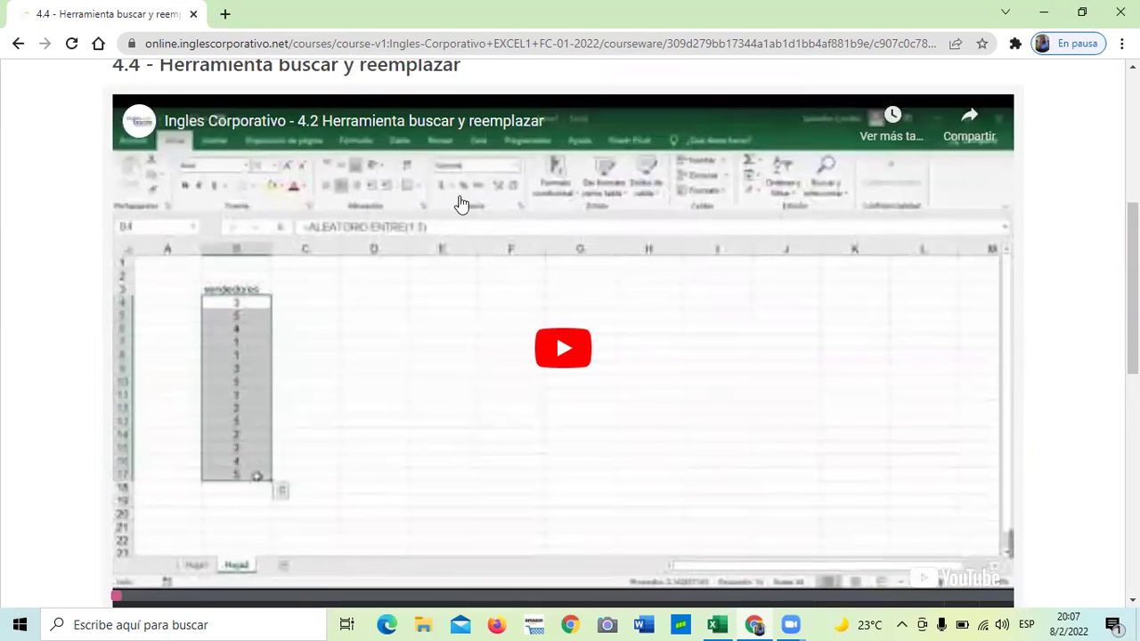
scroll(455, 214, down, 3)
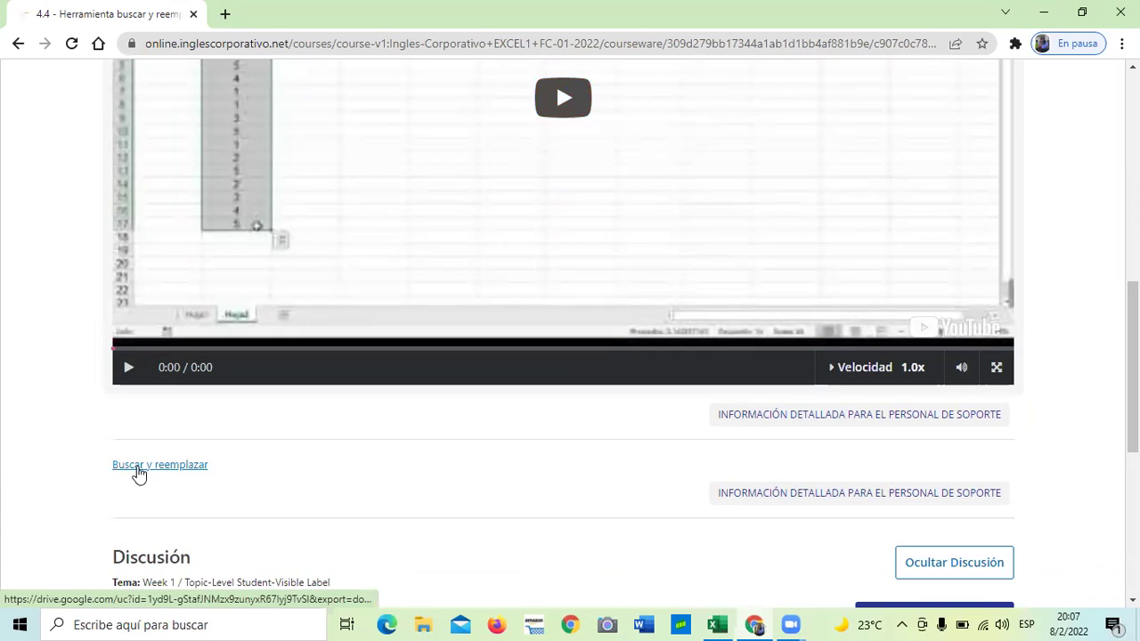
scroll(352, 473, down, 3)
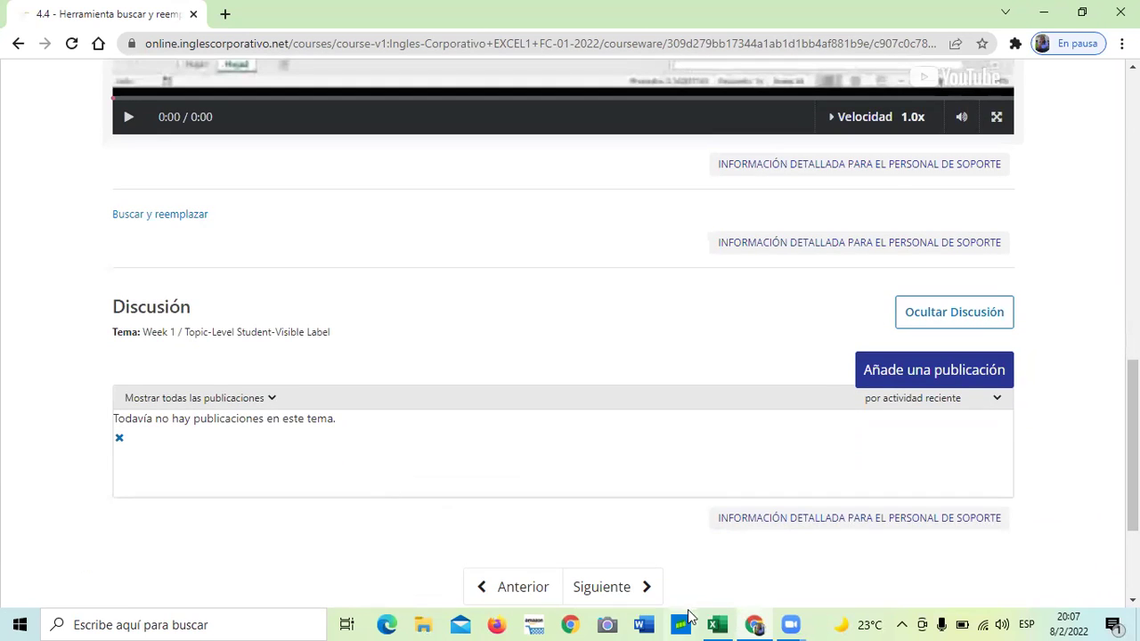
Bring Excel to the front and look over the Cuadro de notas and Hoja2 sheets
mouse_move(712, 624)
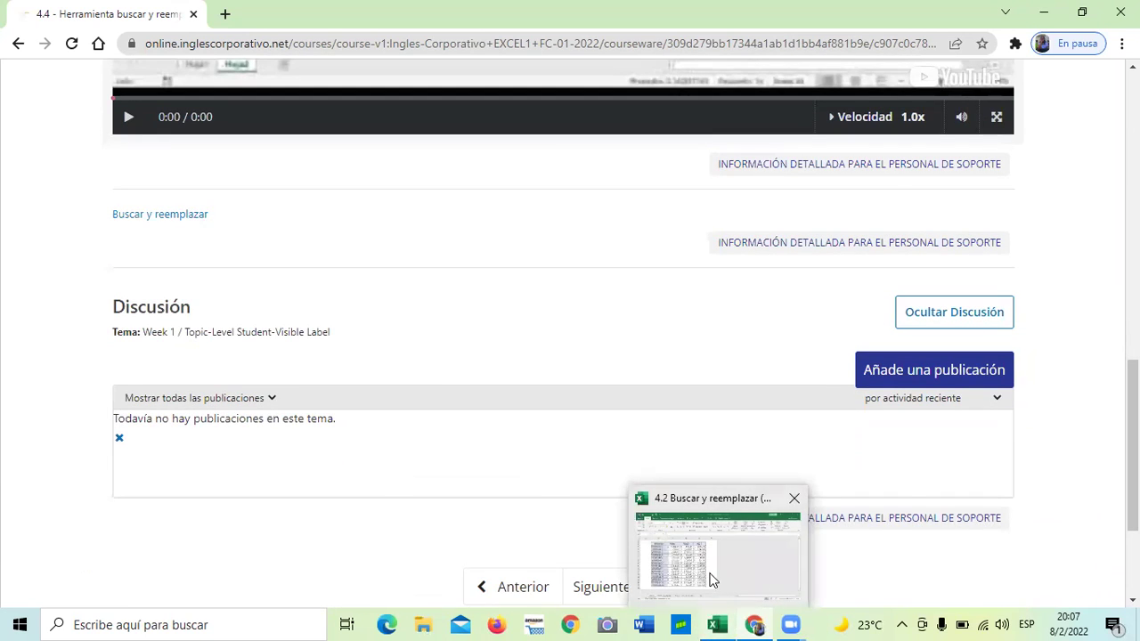
click(710, 579)
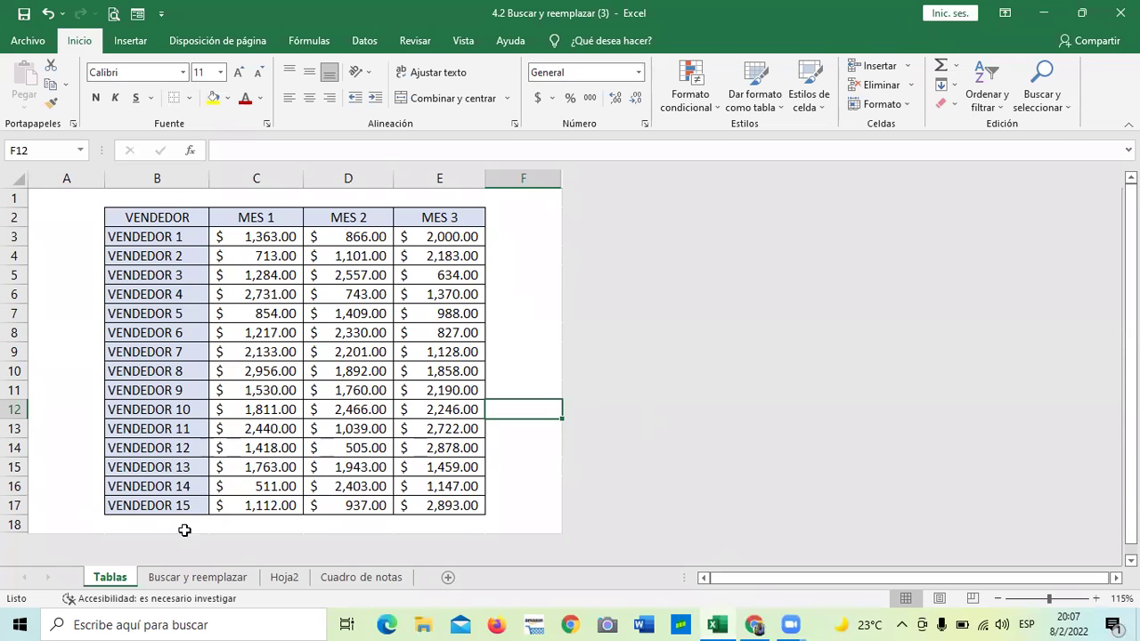
click(378, 578)
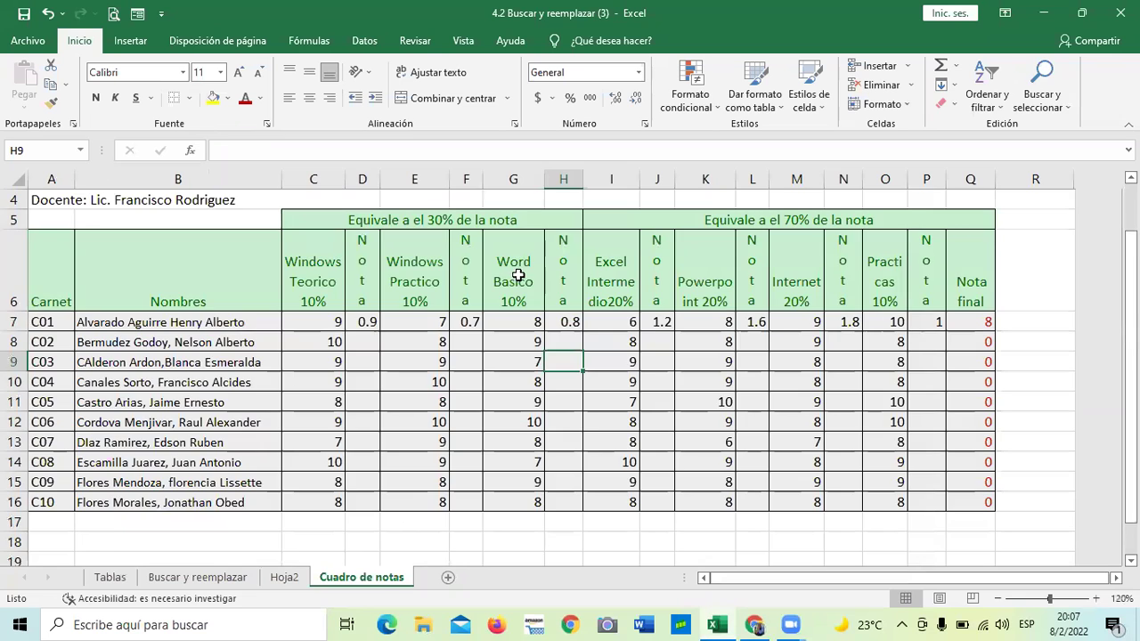
scroll(518, 271, up, 1)
scroll(518, 271, down, 2)
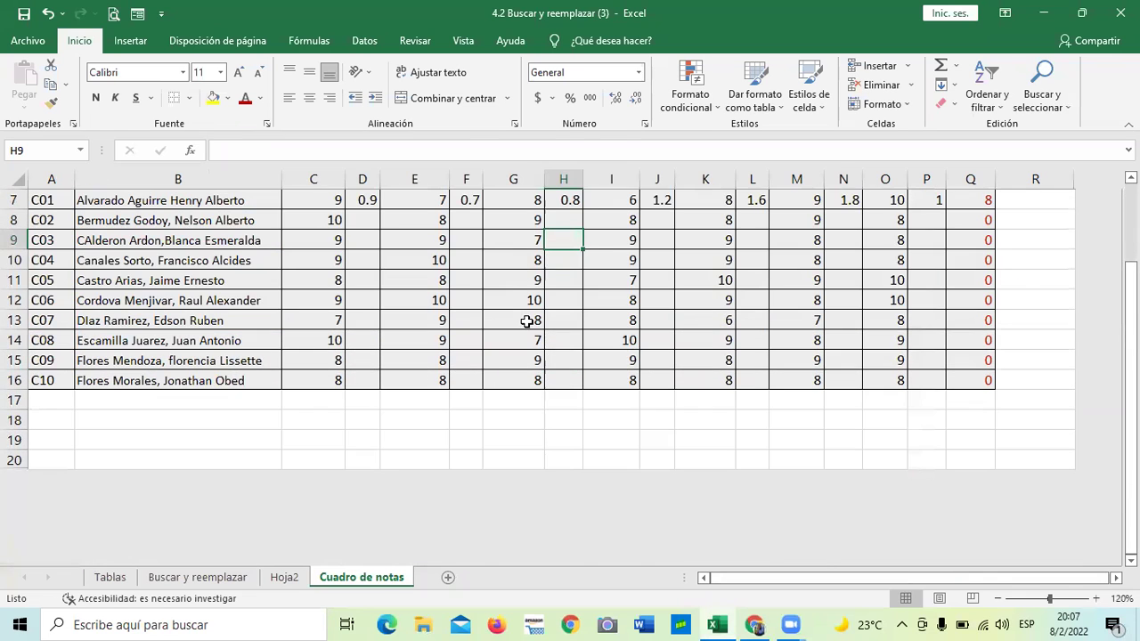
scroll(527, 320, up, 2)
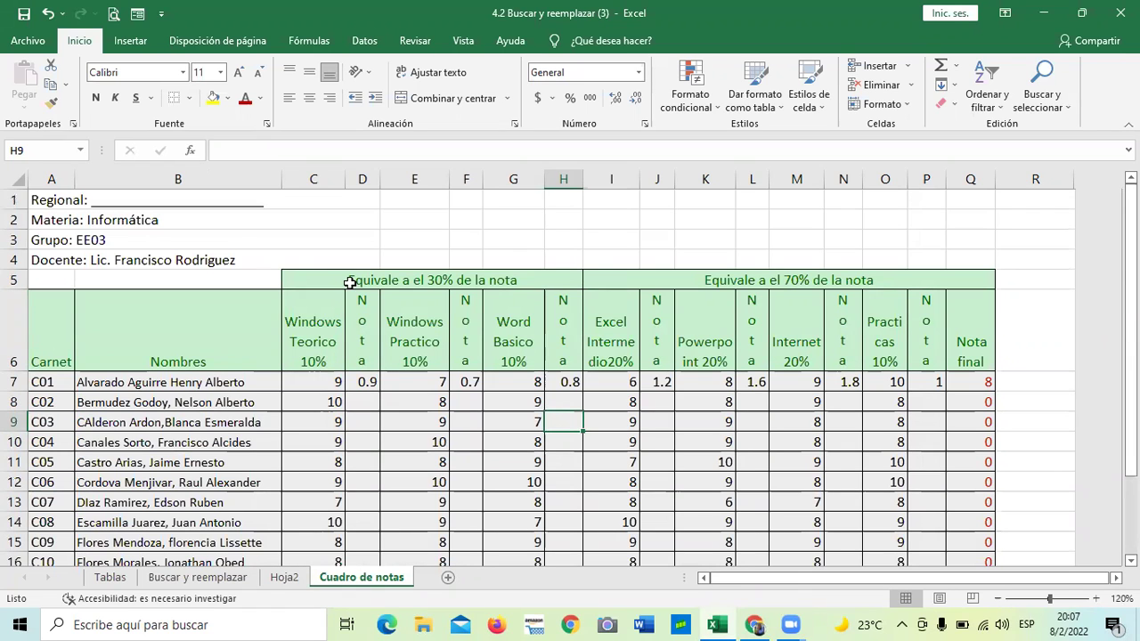
click(287, 577)
Narrow column B on the Buscar y reemplazar sheet, then go back to the Tablas sheet
click(234, 579)
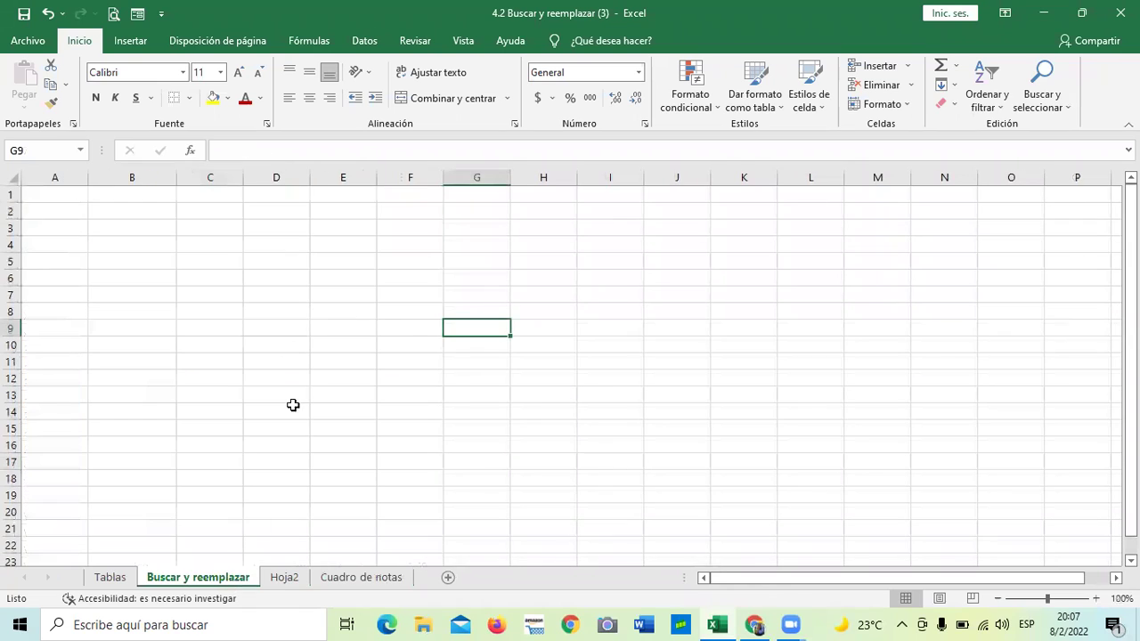
click(181, 259)
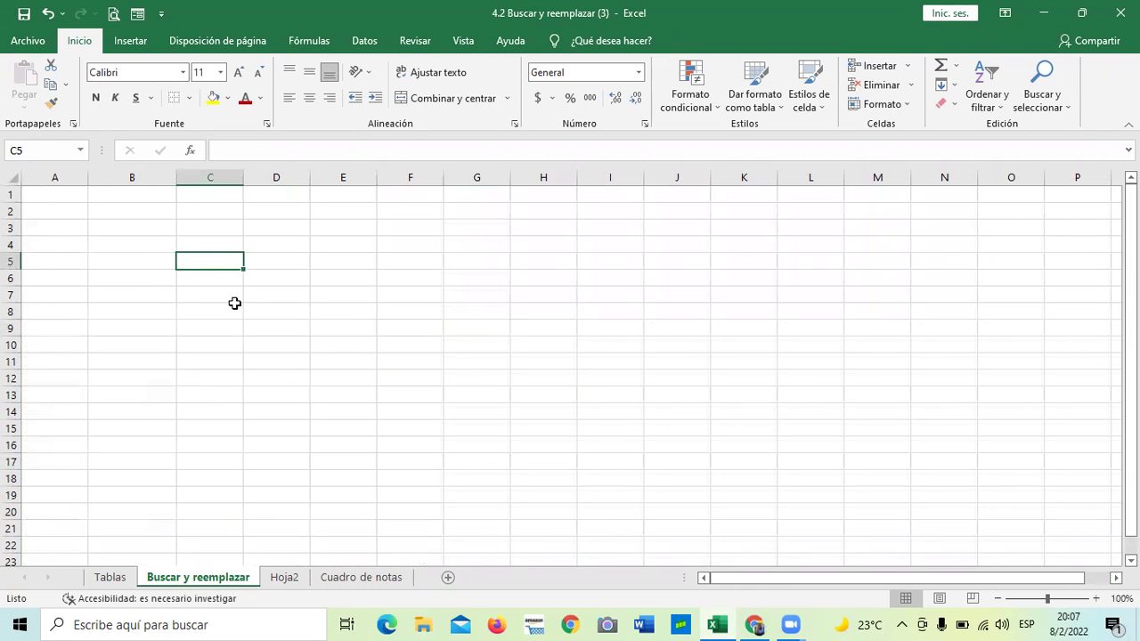
drag(175, 178, 156, 177)
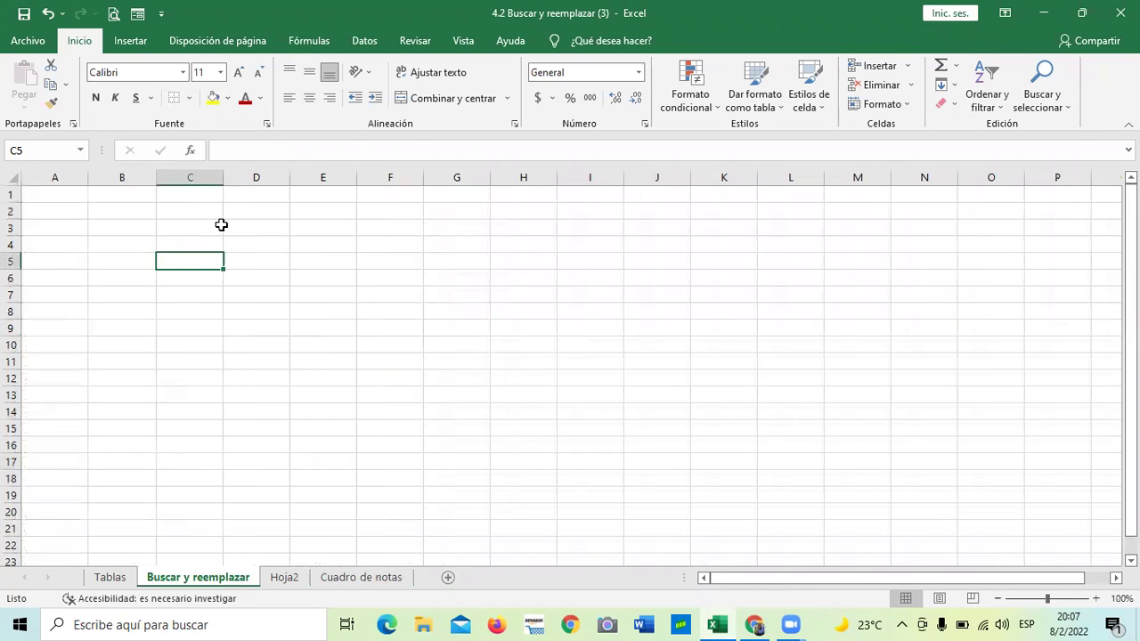
click(112, 579)
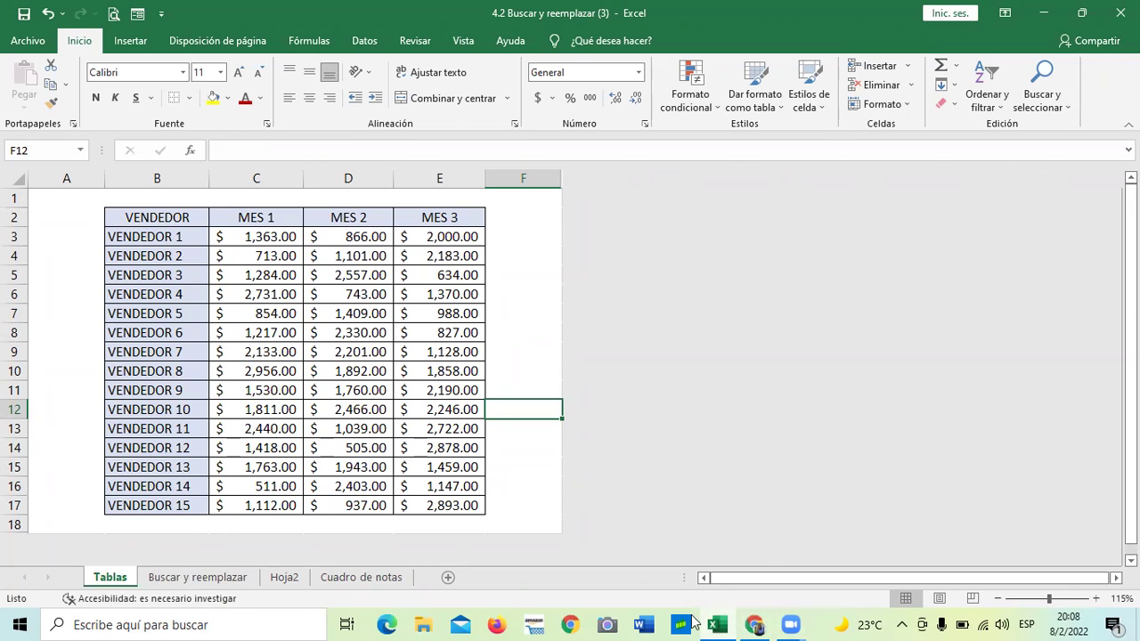
Read lesson 4.3 Objetivo de la lección down to its Anterior/Siguiente buttons
click(755, 624)
scroll(624, 463, up, 7)
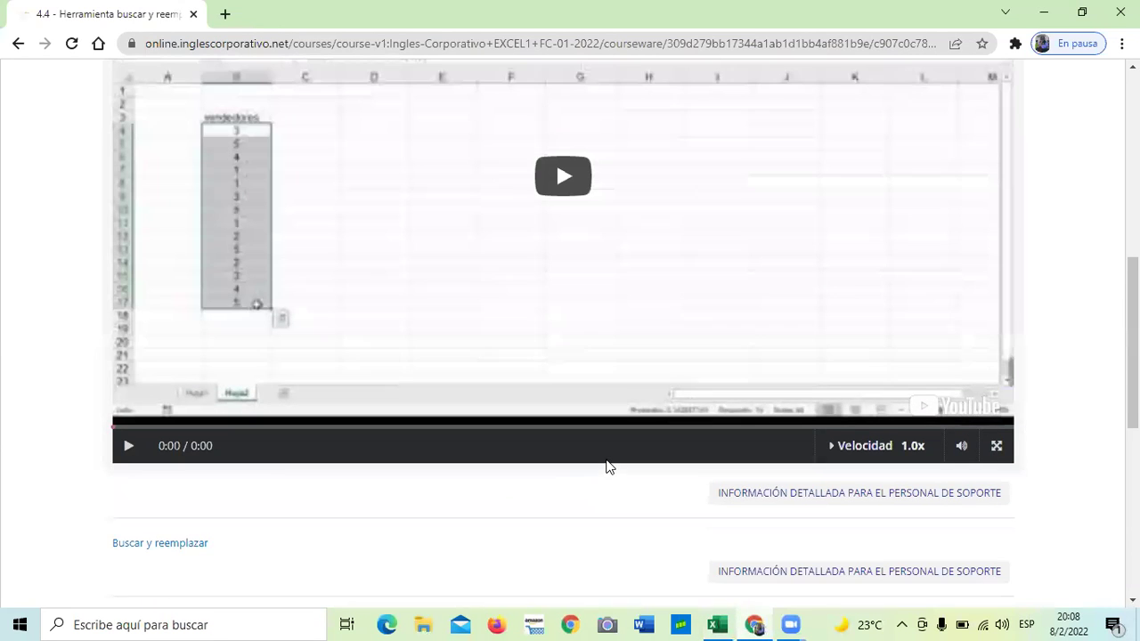
scroll(579, 482, down, 1)
scroll(561, 482, up, 2)
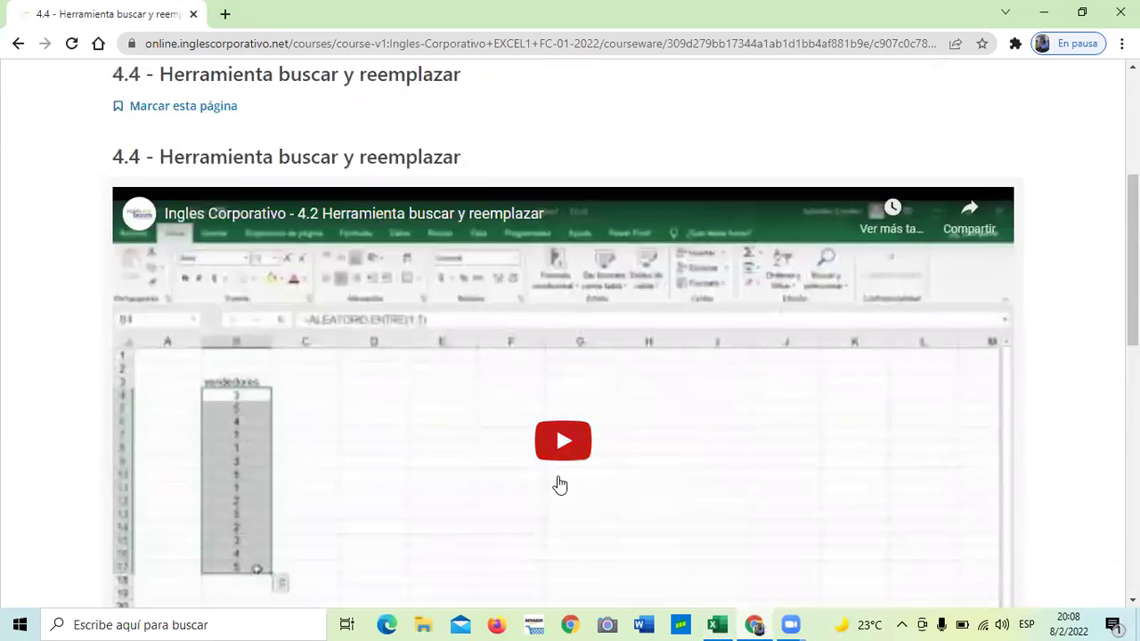
click(348, 183)
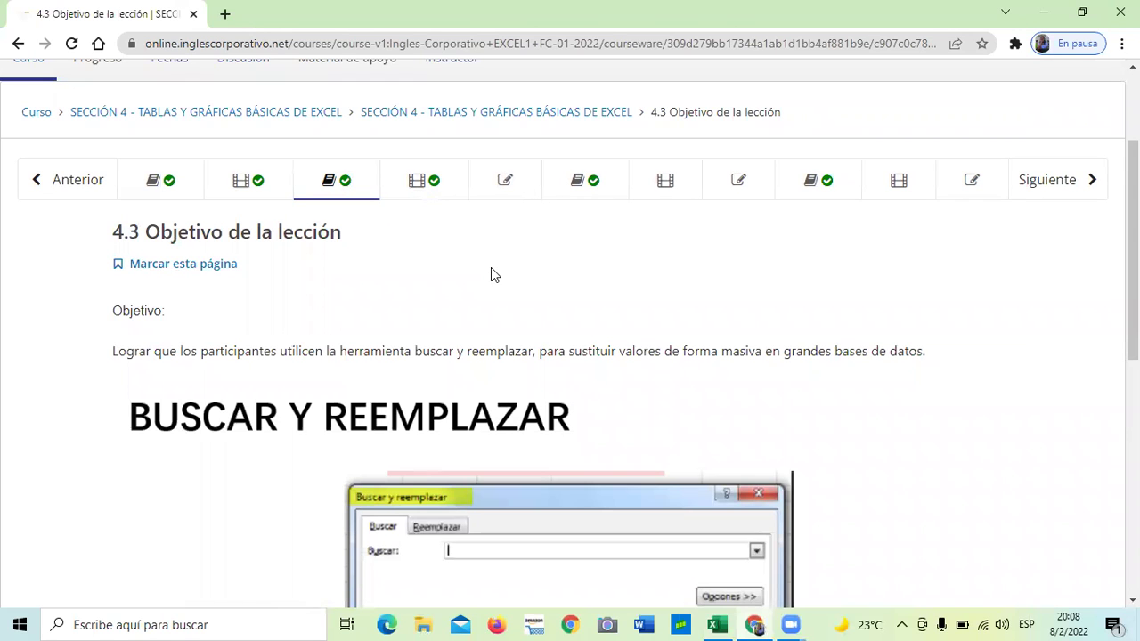
scroll(495, 275, down, 1)
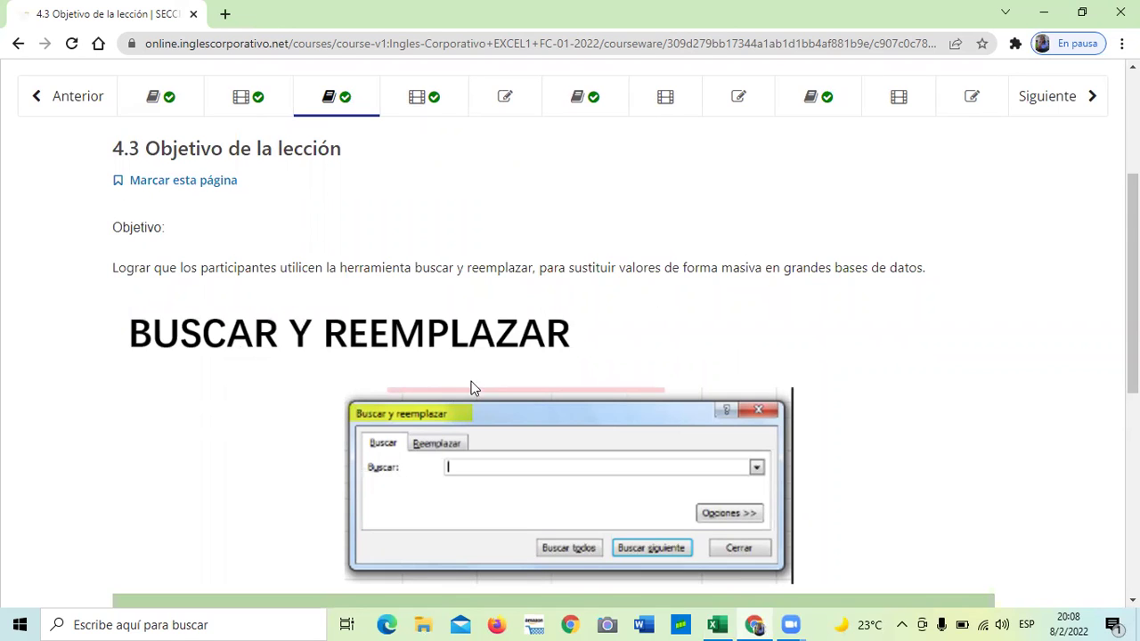
scroll(497, 376, down, 1)
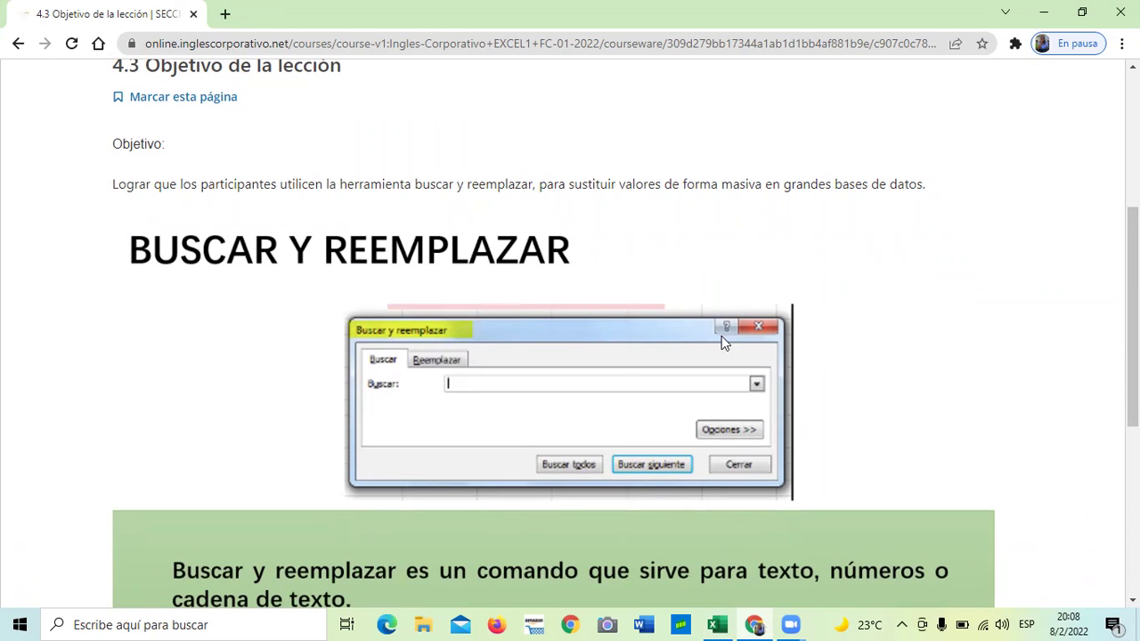
scroll(721, 335, down, 1)
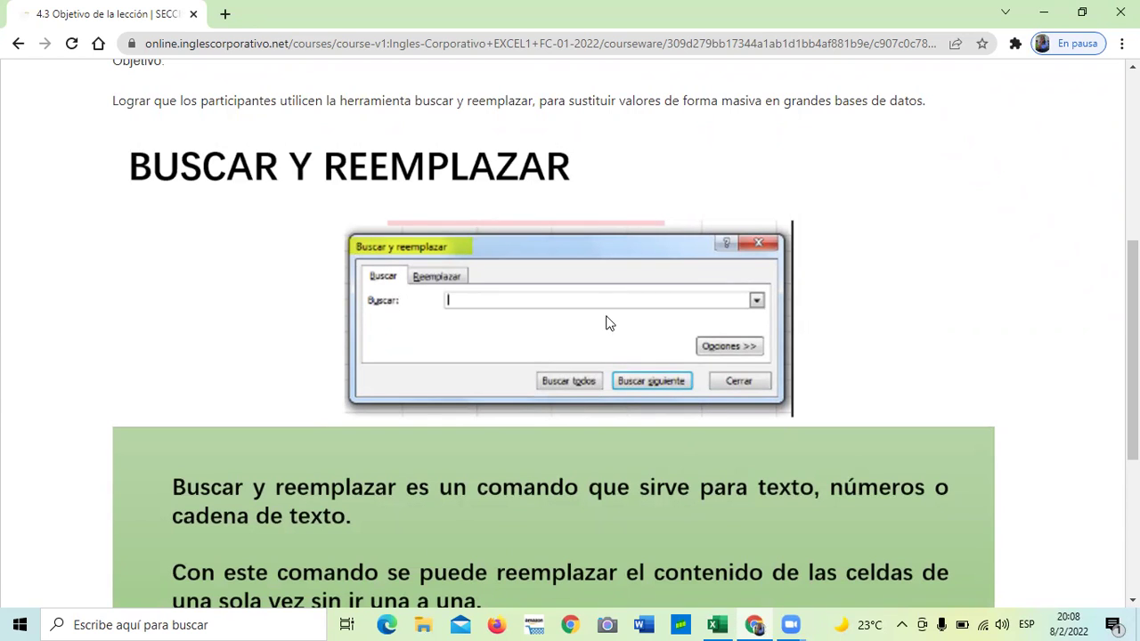
scroll(712, 241, down, 1)
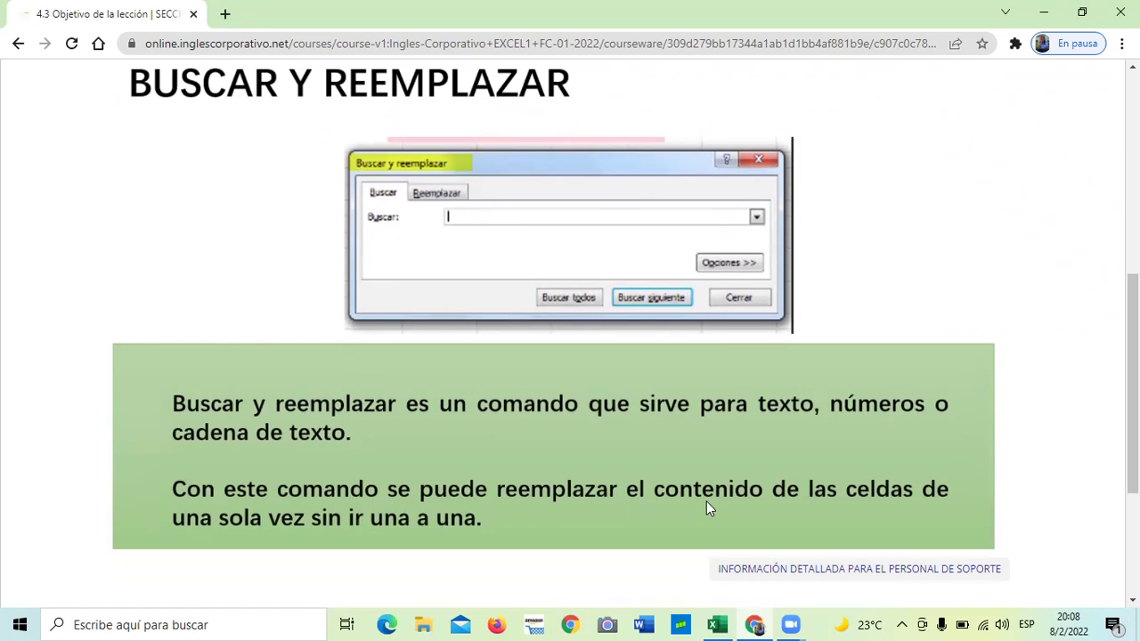
scroll(575, 450, down, 1)
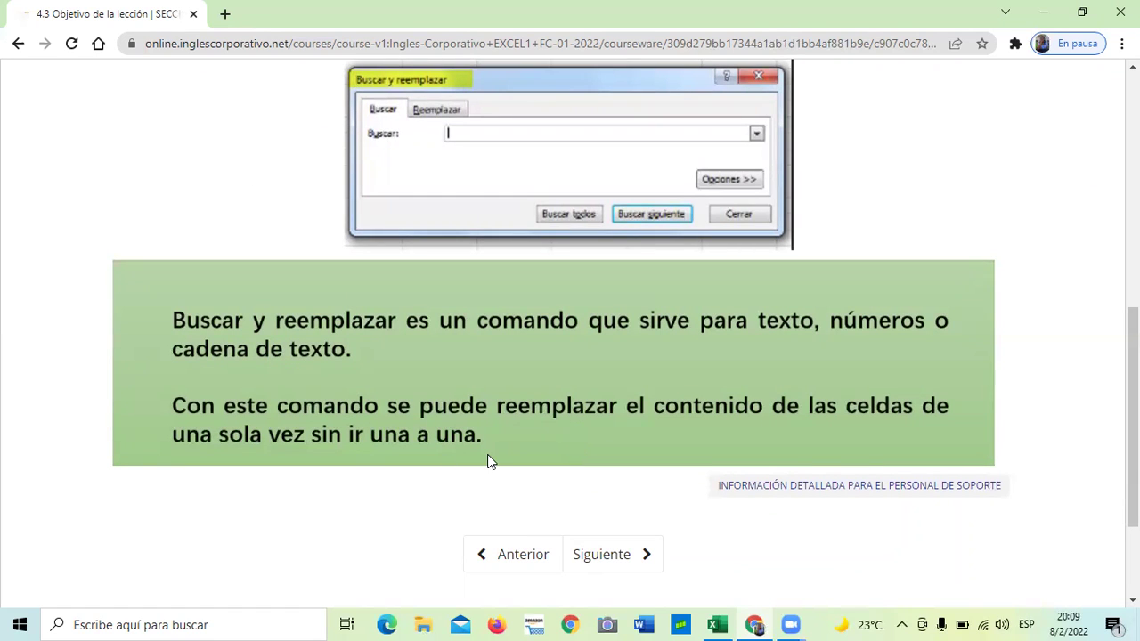
Advance to lesson 4.4 and scroll to its embedded YouTube player
click(611, 554)
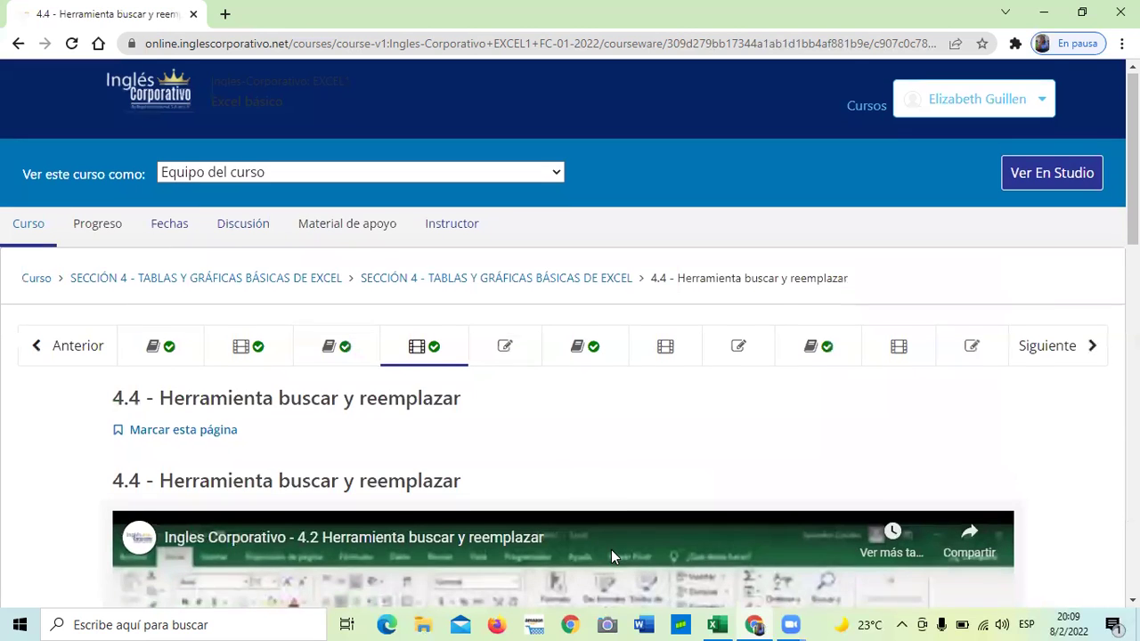
scroll(611, 552, down, 6)
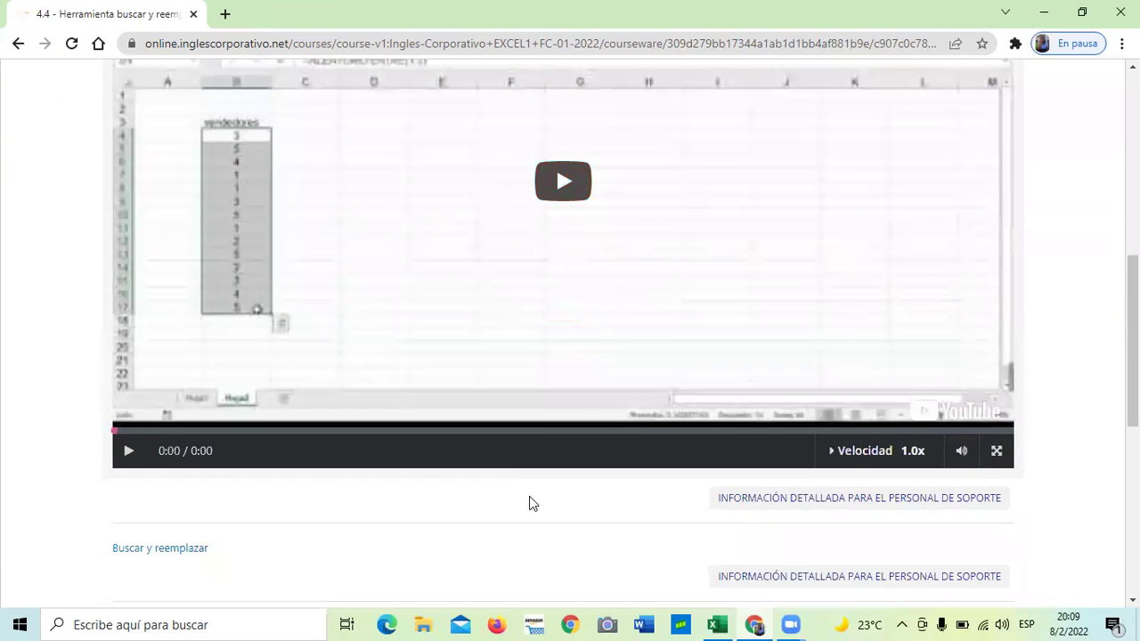
scroll(529, 496, up, 1)
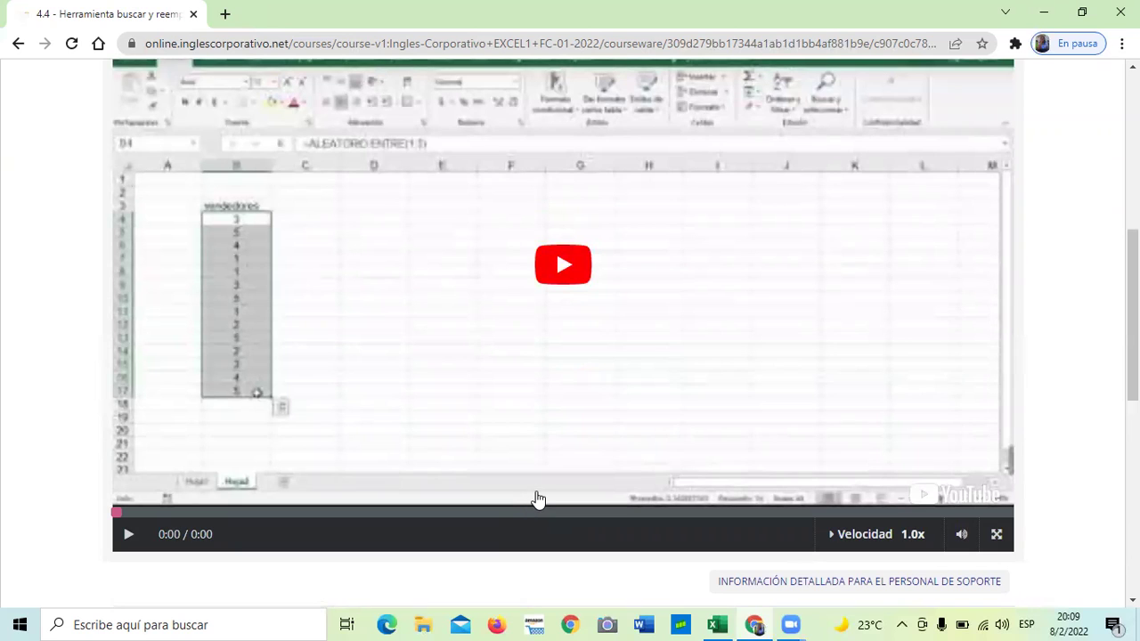
Play the lesson 4.4 video with the volume raised and watch it to 4:35
click(563, 260)
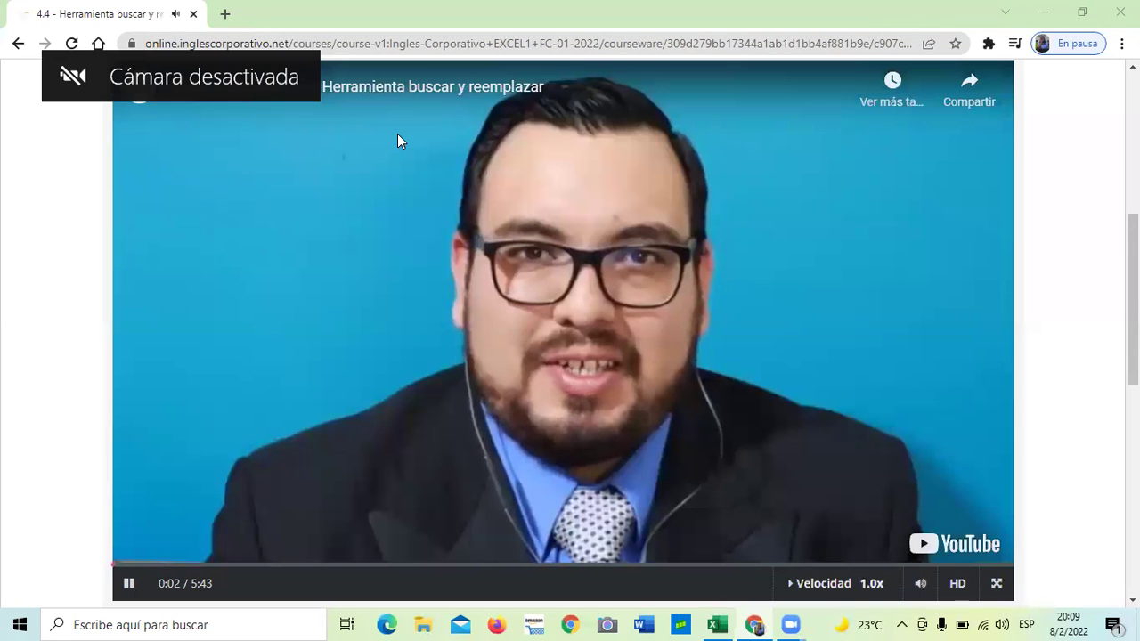
key(XF86AudioRaiseVolume)
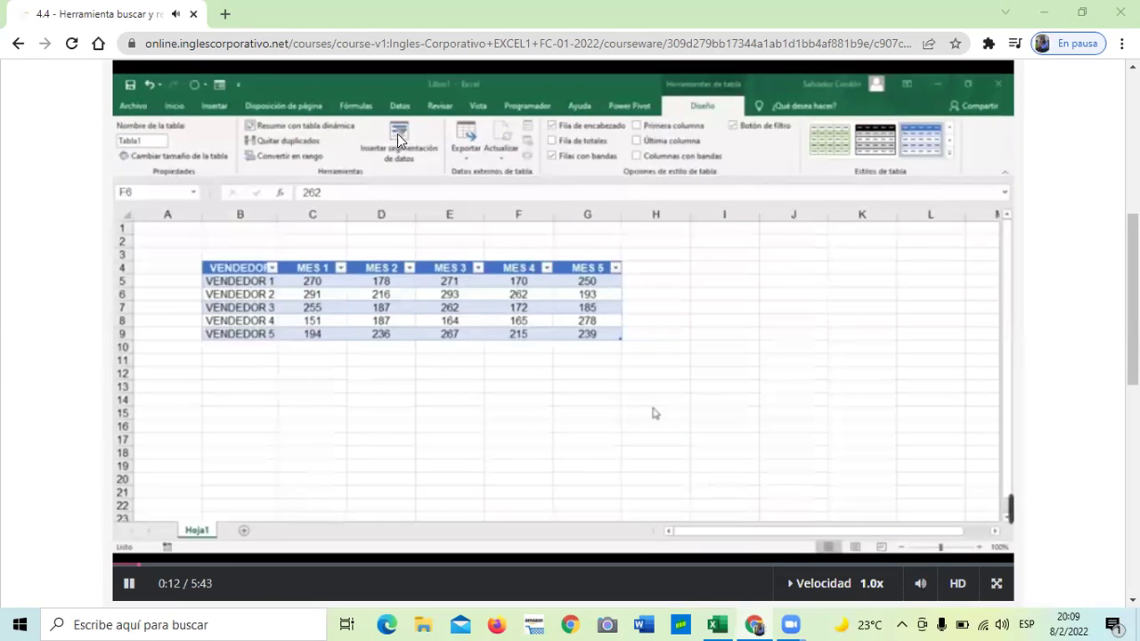
key(XF86AudioRaiseVolume)
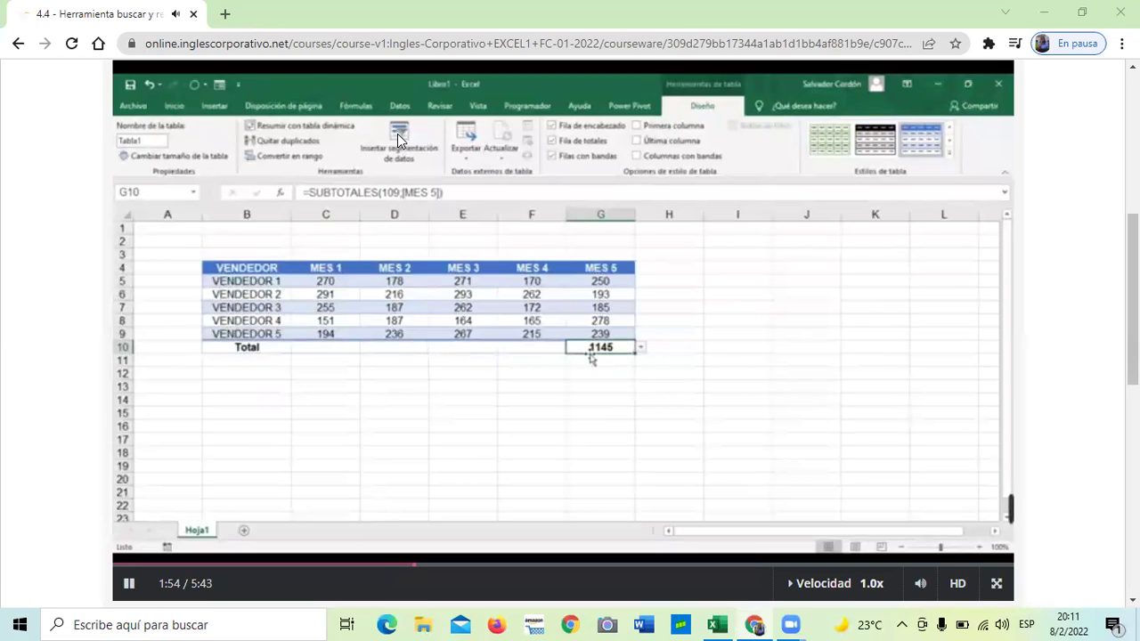
mouse_move(499, 230)
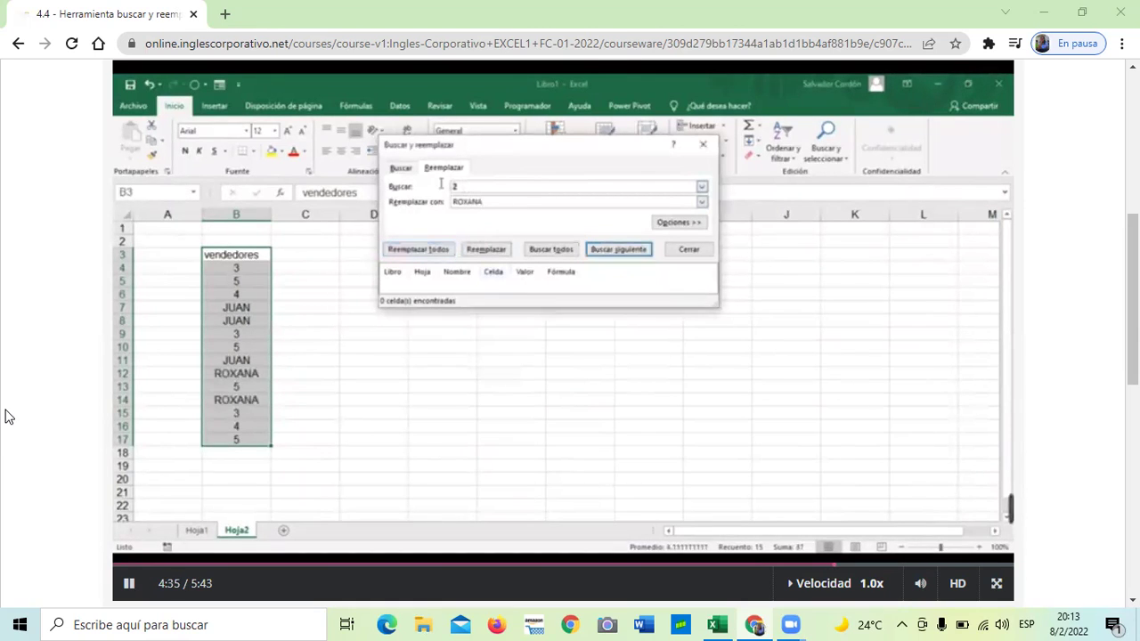
key(Caps_Lock)
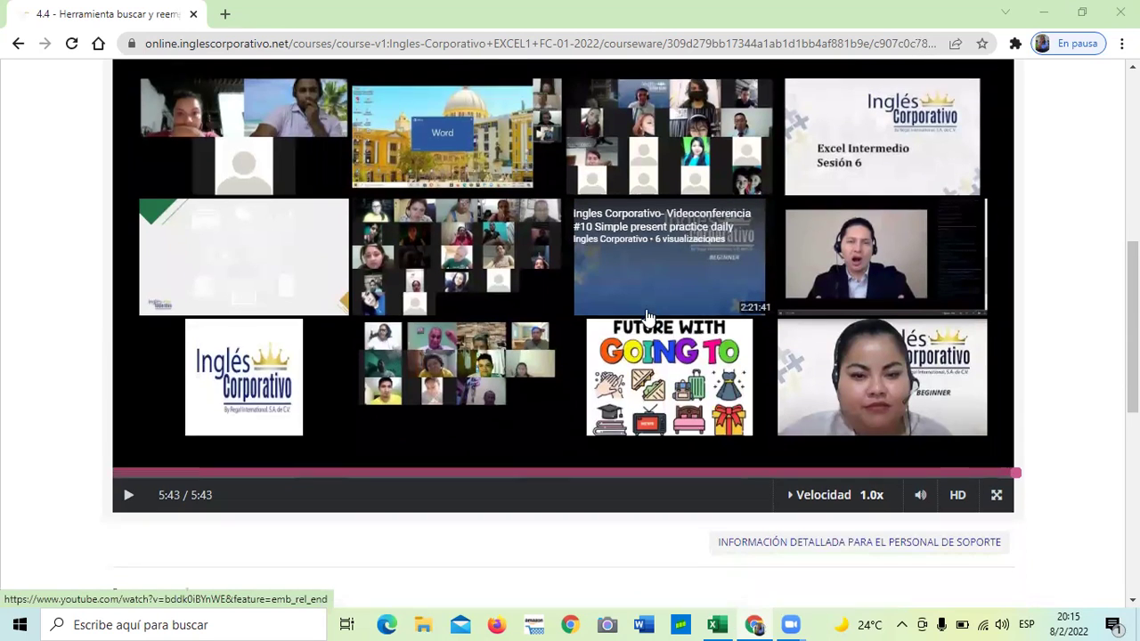
scroll(641, 312, down, 4)
scroll(575, 456, down, 2)
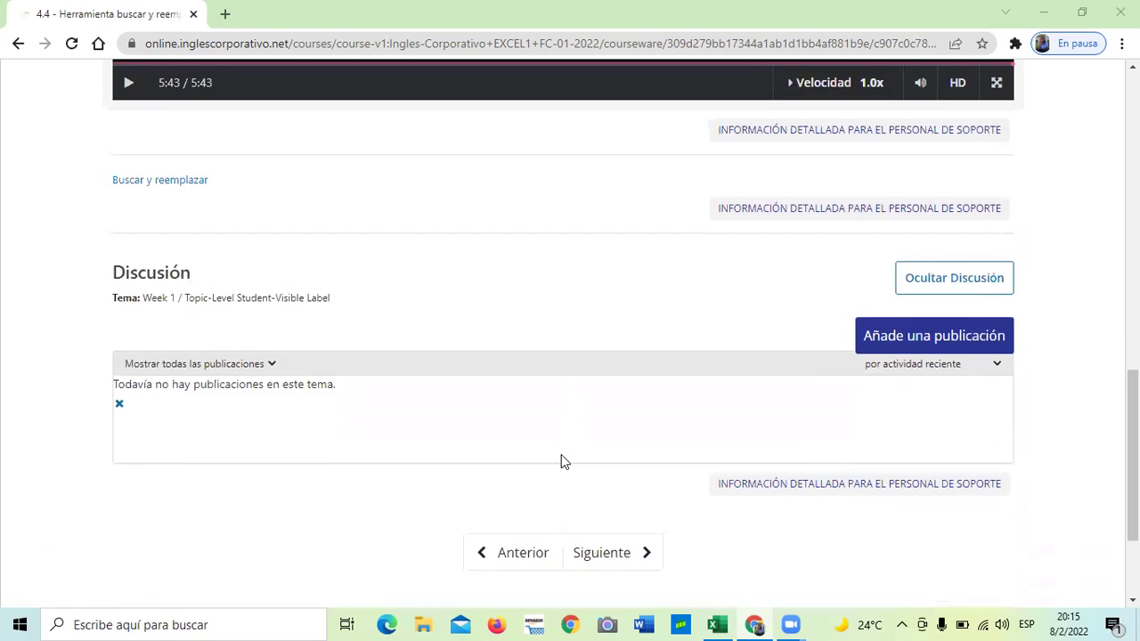
scroll(561, 455, up, 8)
scroll(570, 418, up, 3)
scroll(564, 416, down, 5)
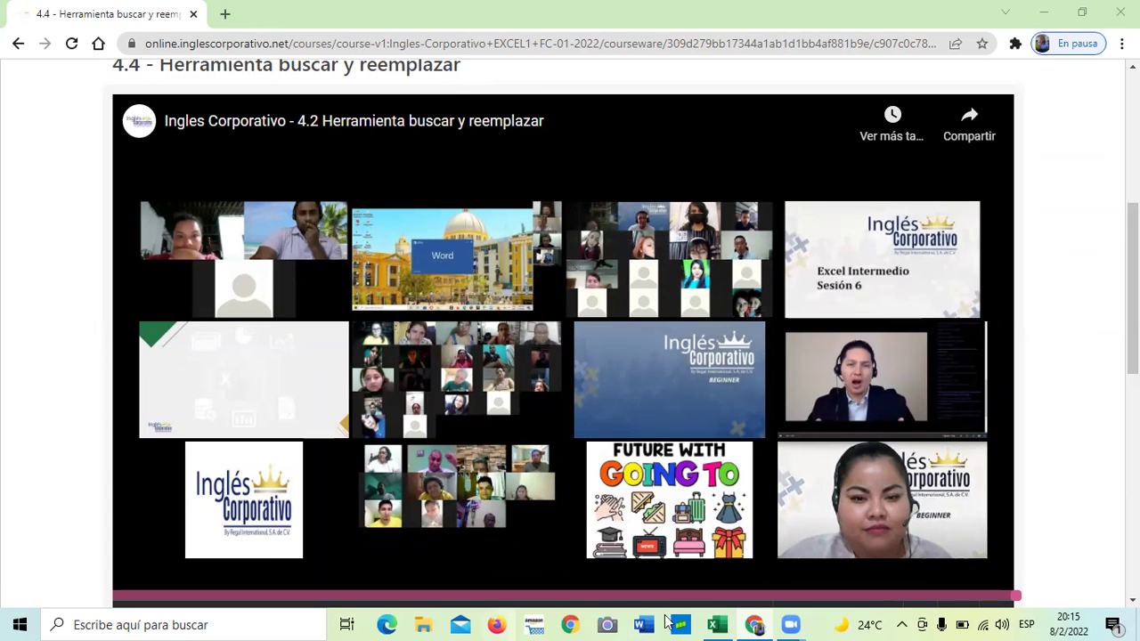
Bring the workbook forward and select cells F3, A2, E6, D5 and one inside the VENDEDOR data
click(719, 625)
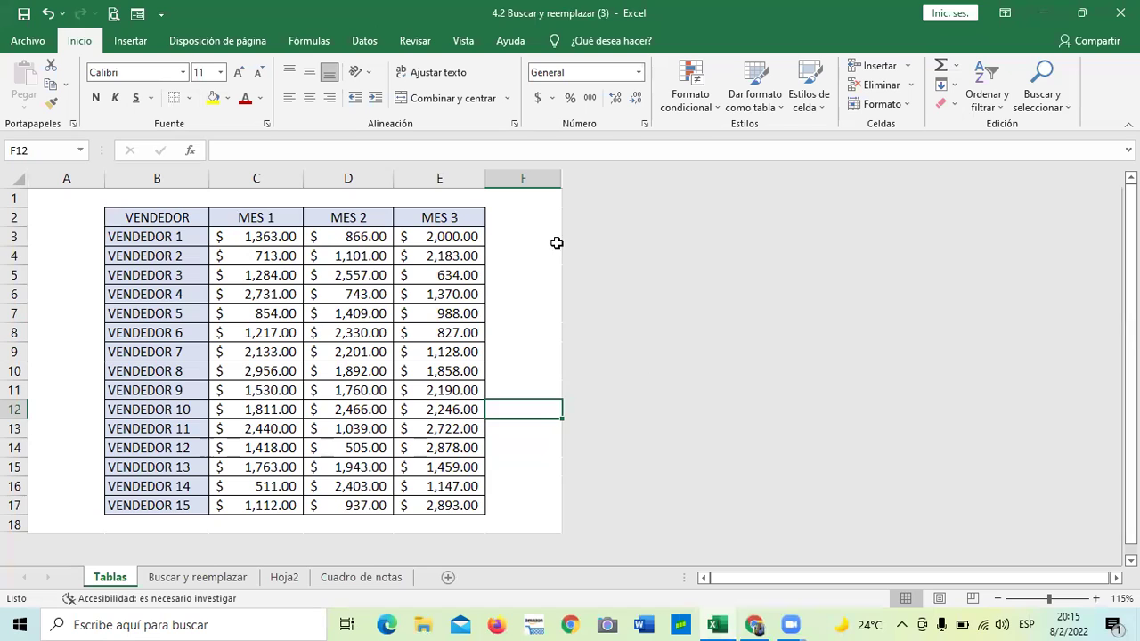
click(529, 248)
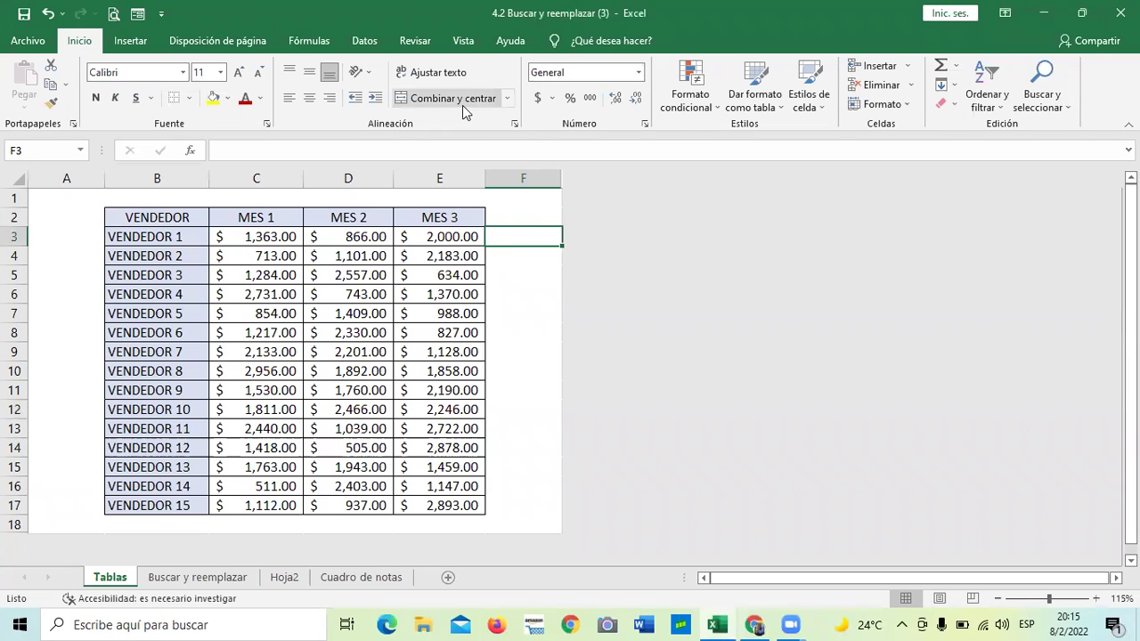
click(71, 219)
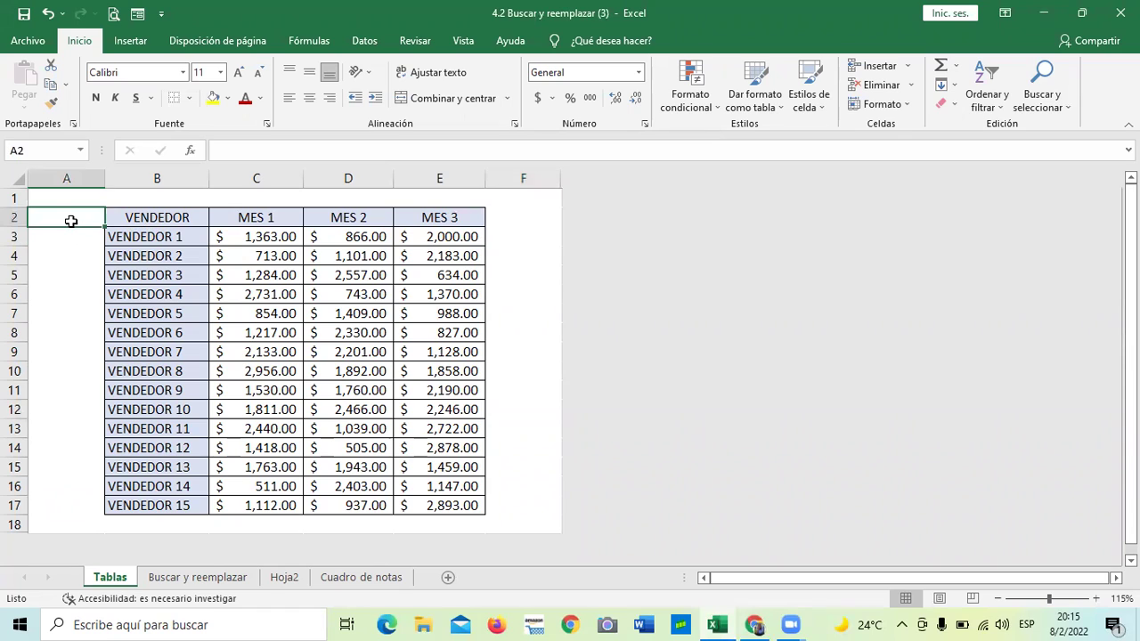
click(395, 297)
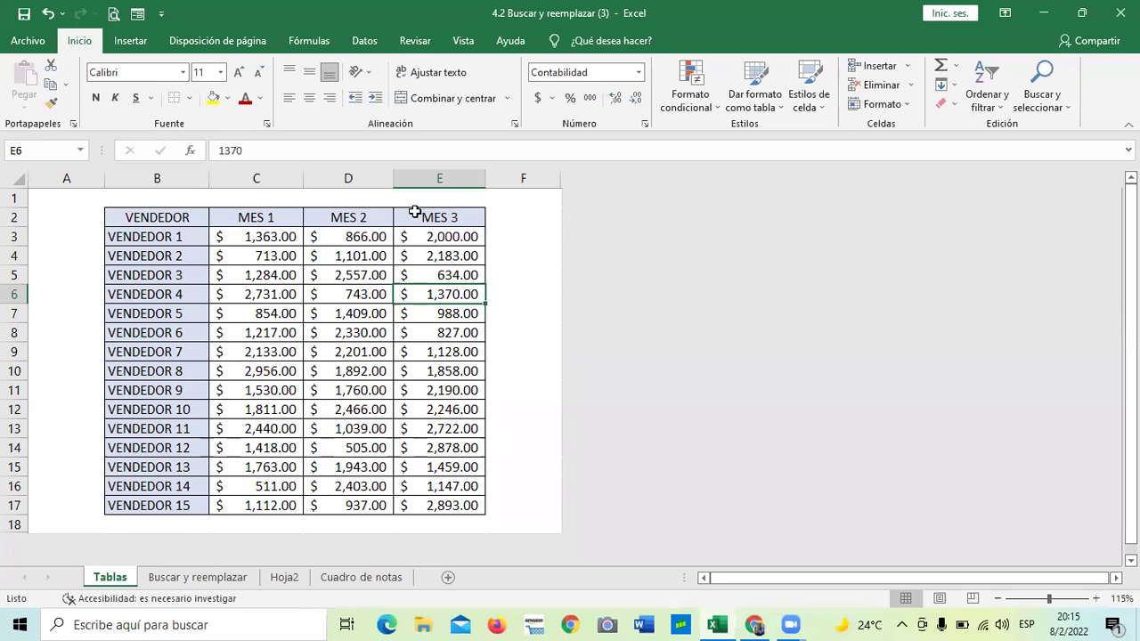
click(326, 282)
click(195, 258)
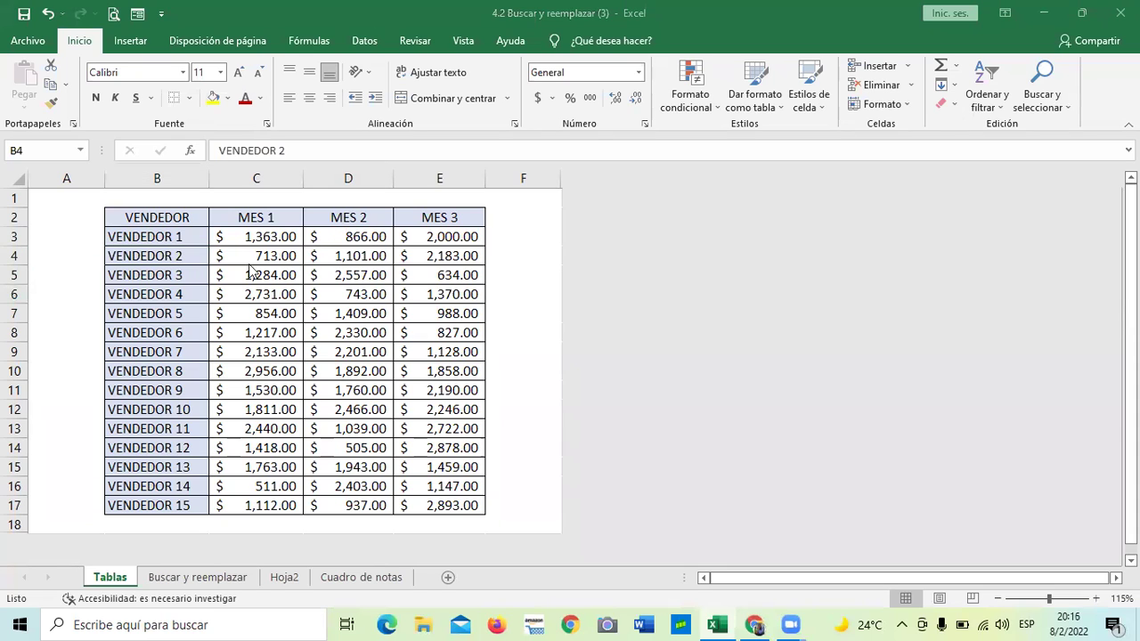
Convert the VENDEDOR range $B$2:$E$17 into table Tabla1 with headers, banded rows and filter buttons
click(133, 42)
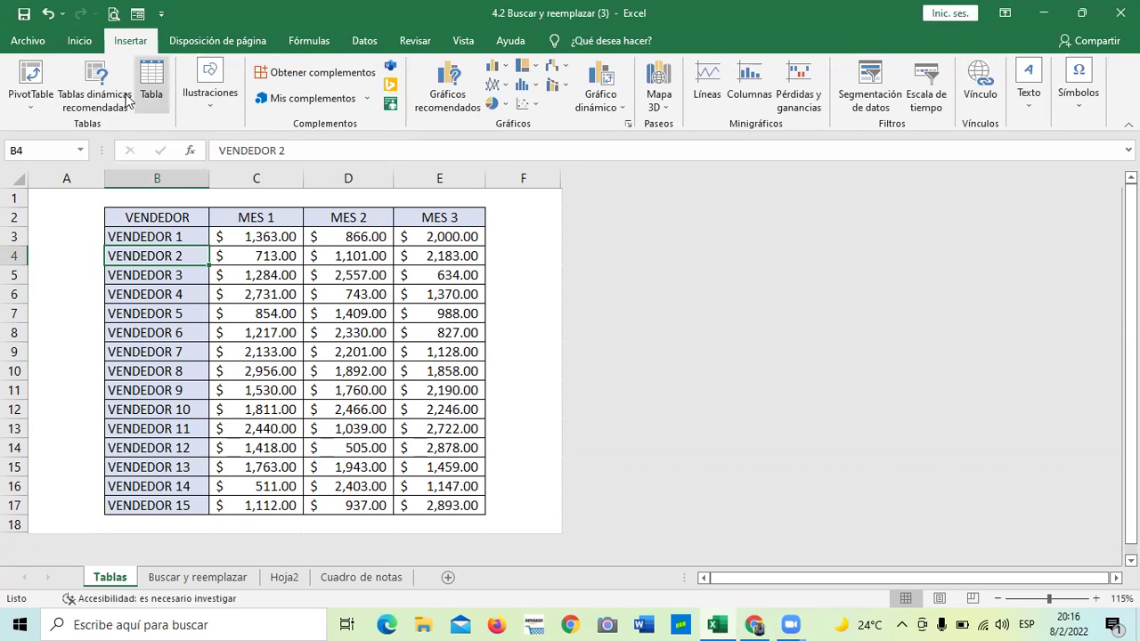
click(153, 78)
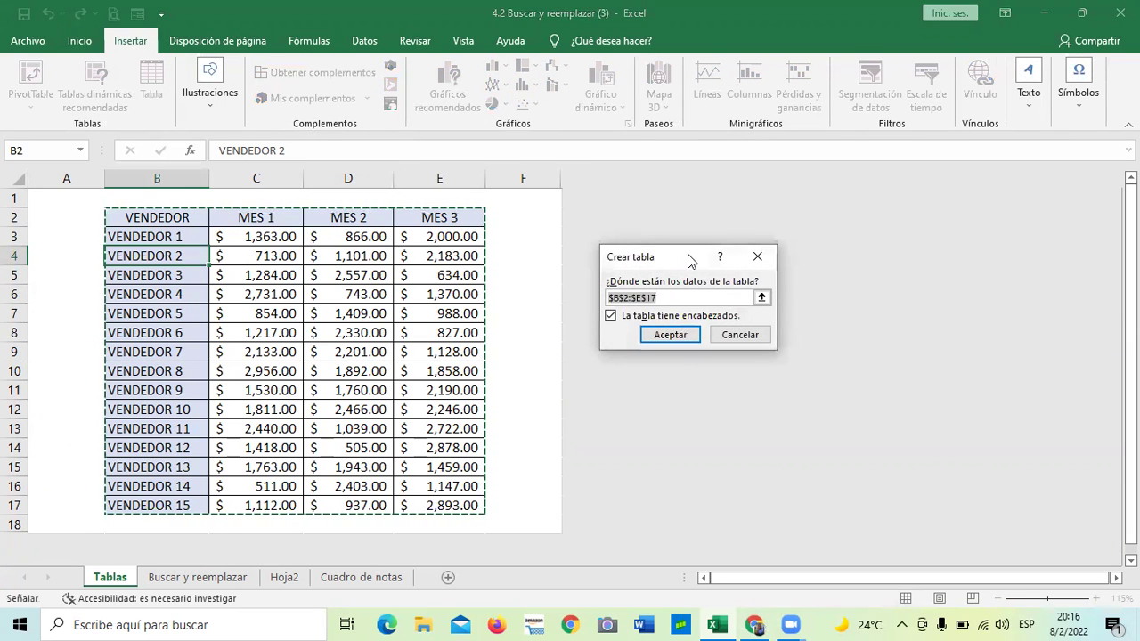
click(671, 337)
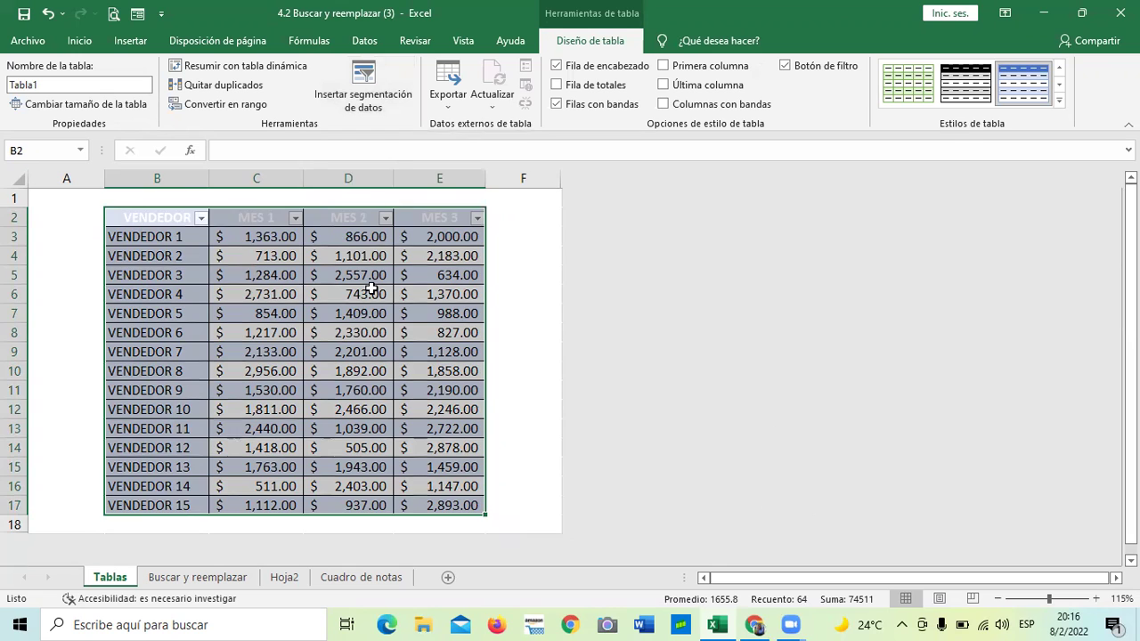
scroll(445, 312, down, 2)
Turn off the filter buttons in Tabla1's header row
click(535, 276)
scroll(429, 342, up, 2)
click(427, 337)
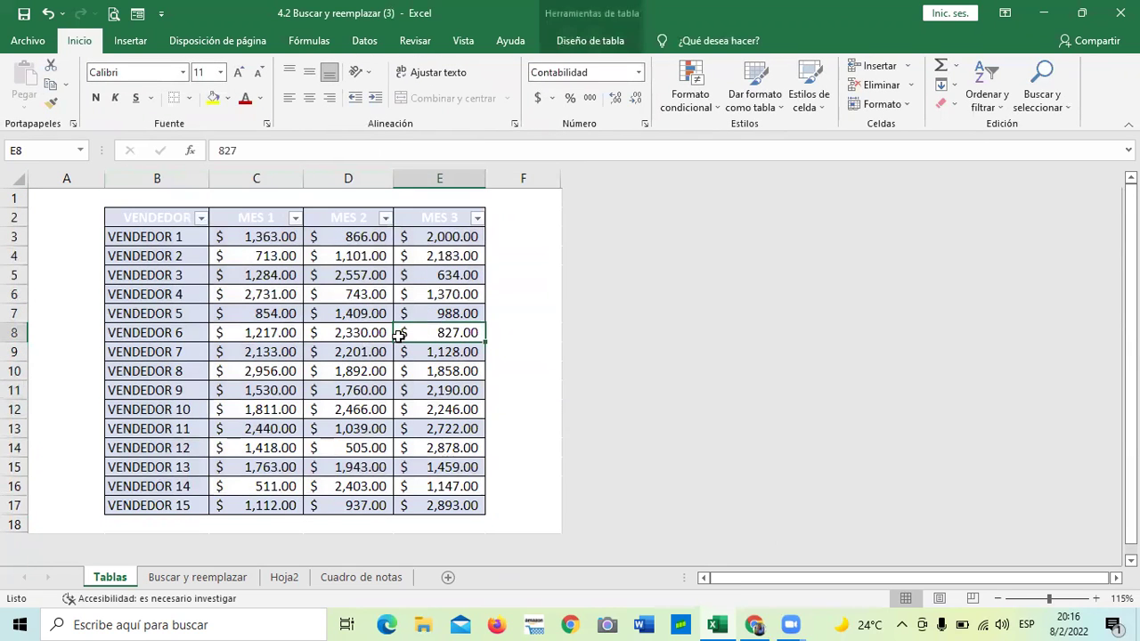
click(344, 283)
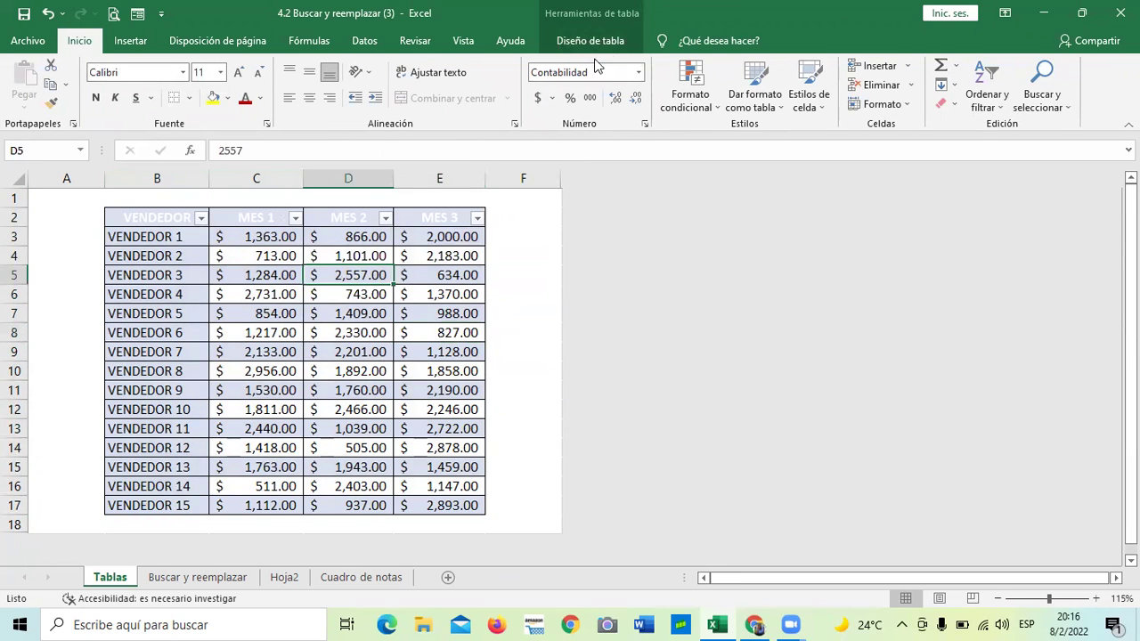
click(594, 12)
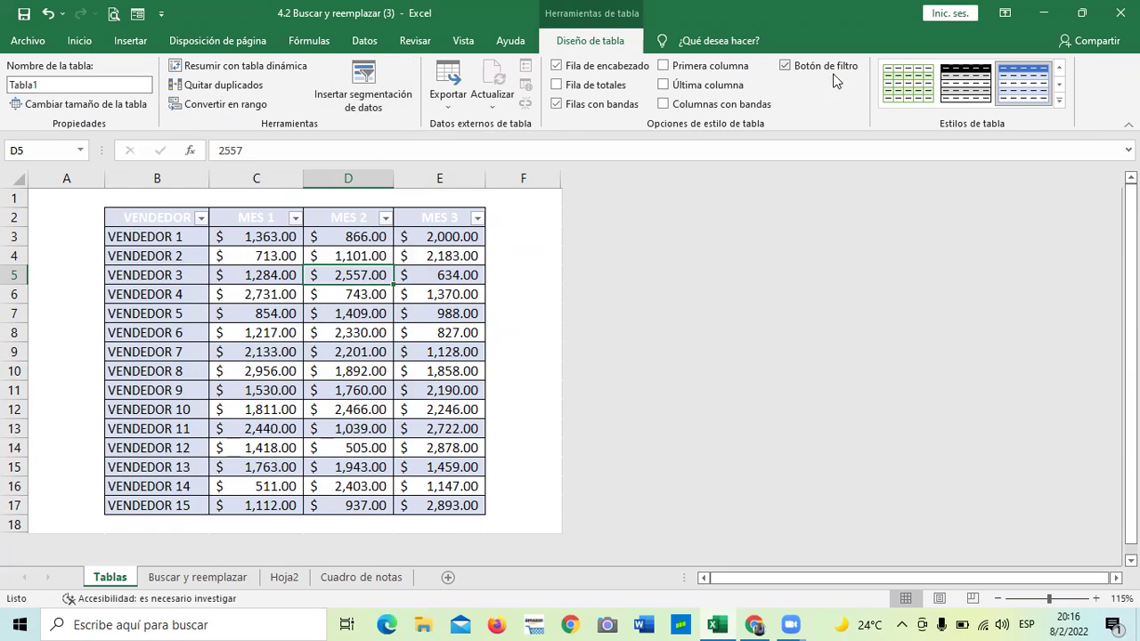
click(786, 66)
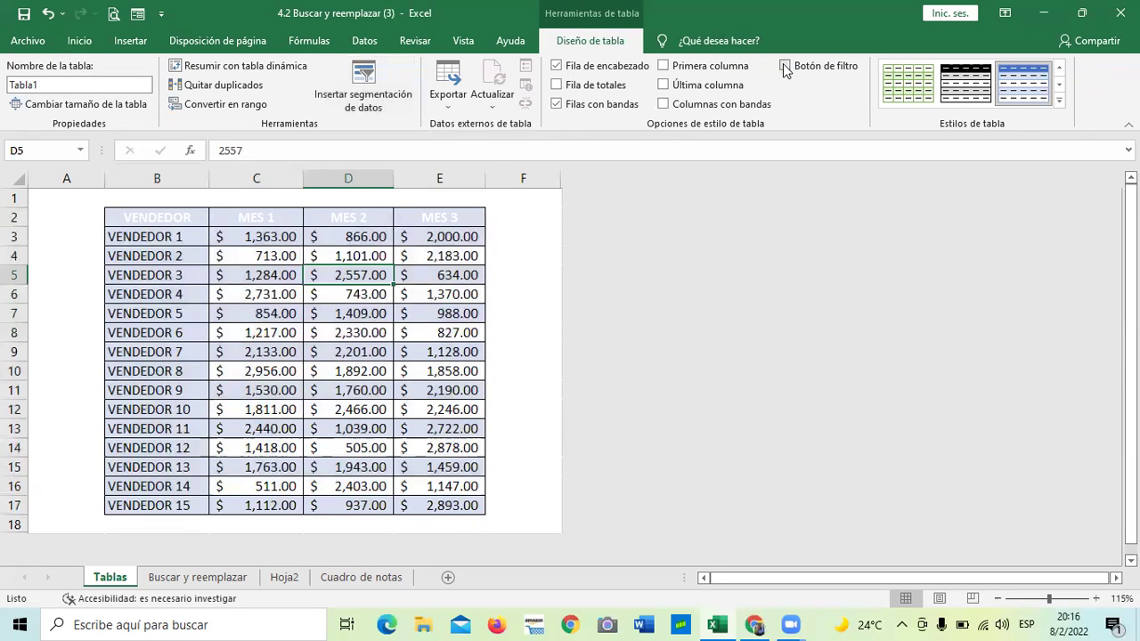
click(785, 66)
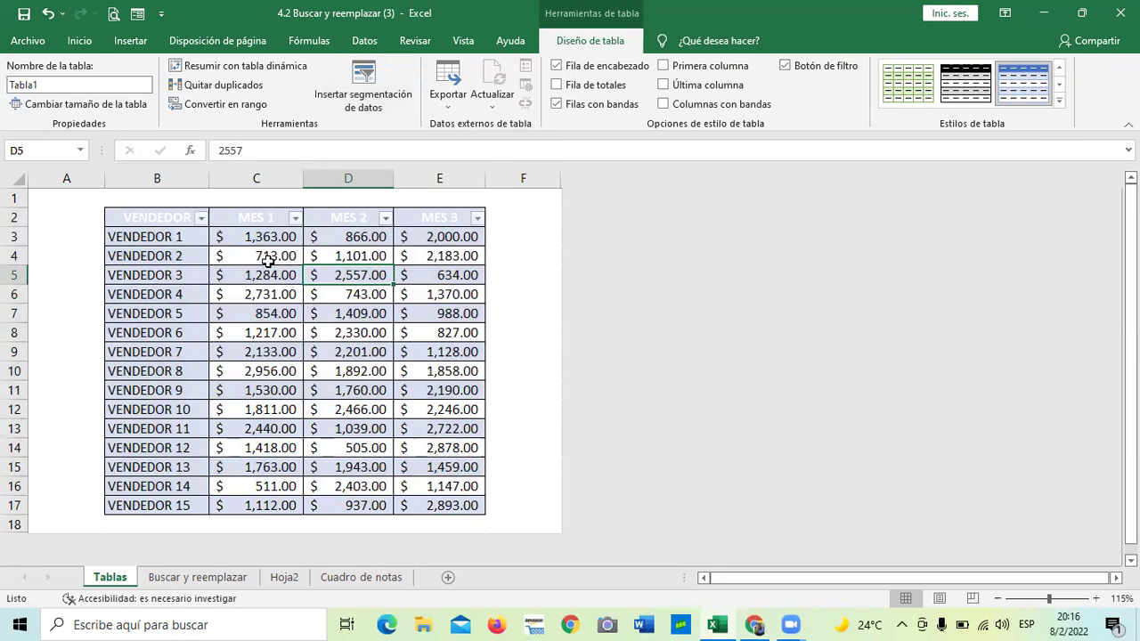
click(785, 66)
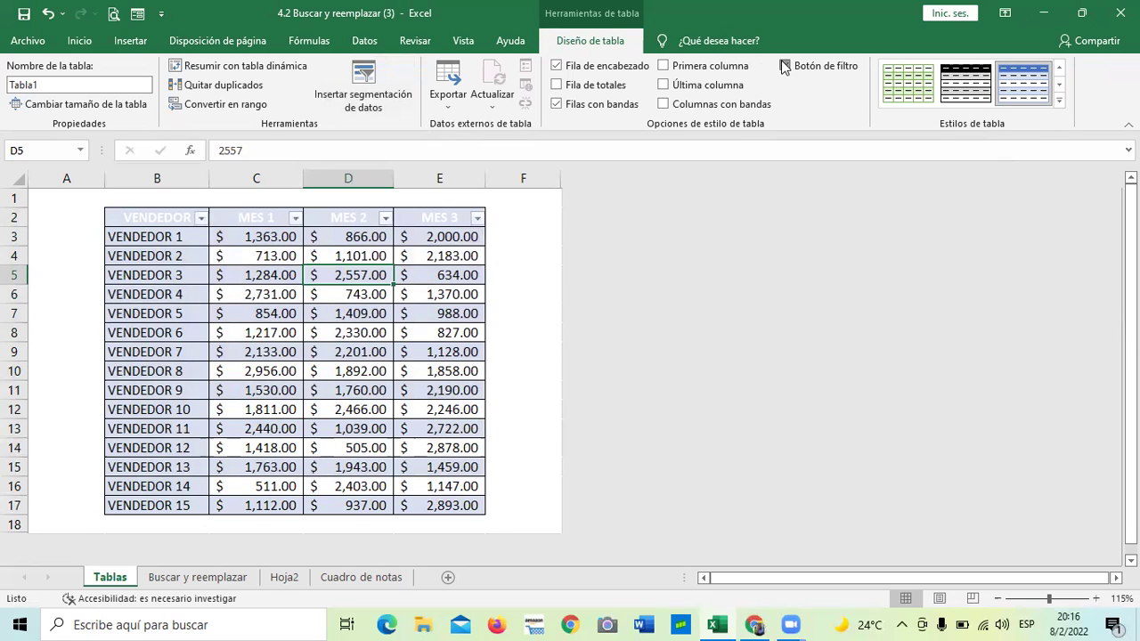
Add a Total row, browse the MES 1 total summary choices, then remove the Total row
click(557, 86)
scroll(501, 221, down, 2)
click(358, 410)
click(271, 409)
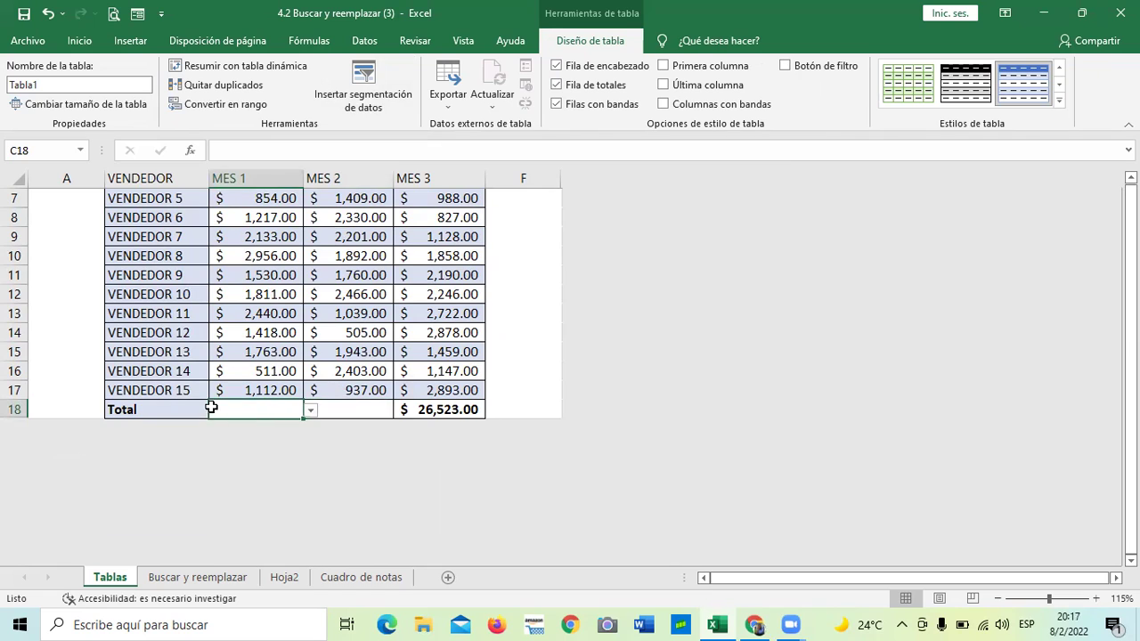
click(307, 412)
click(334, 395)
click(332, 410)
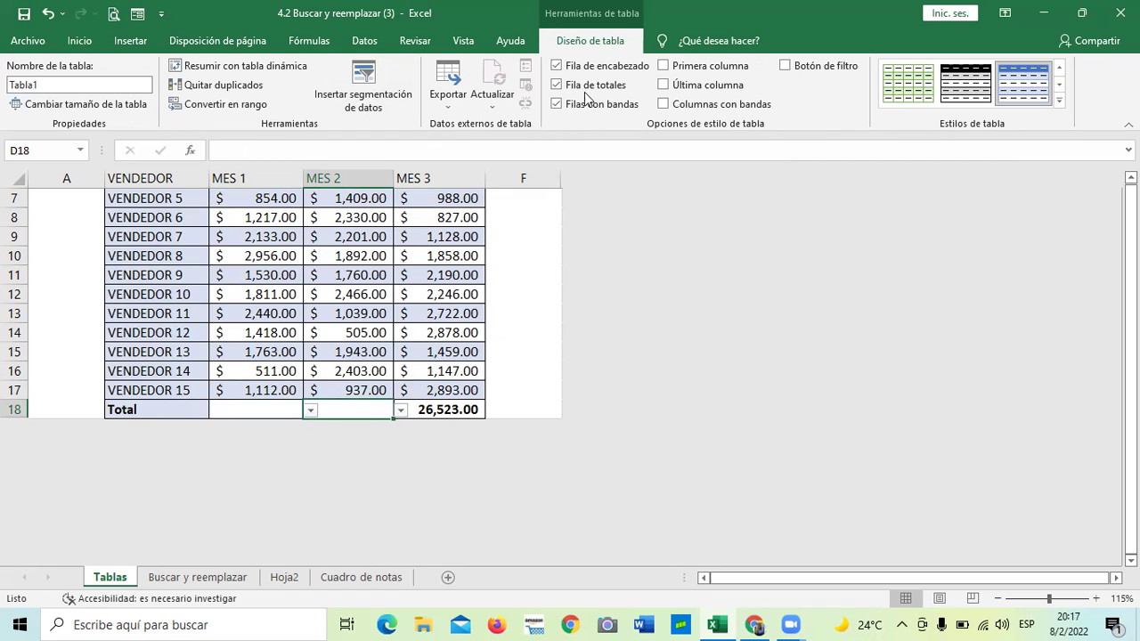
click(556, 85)
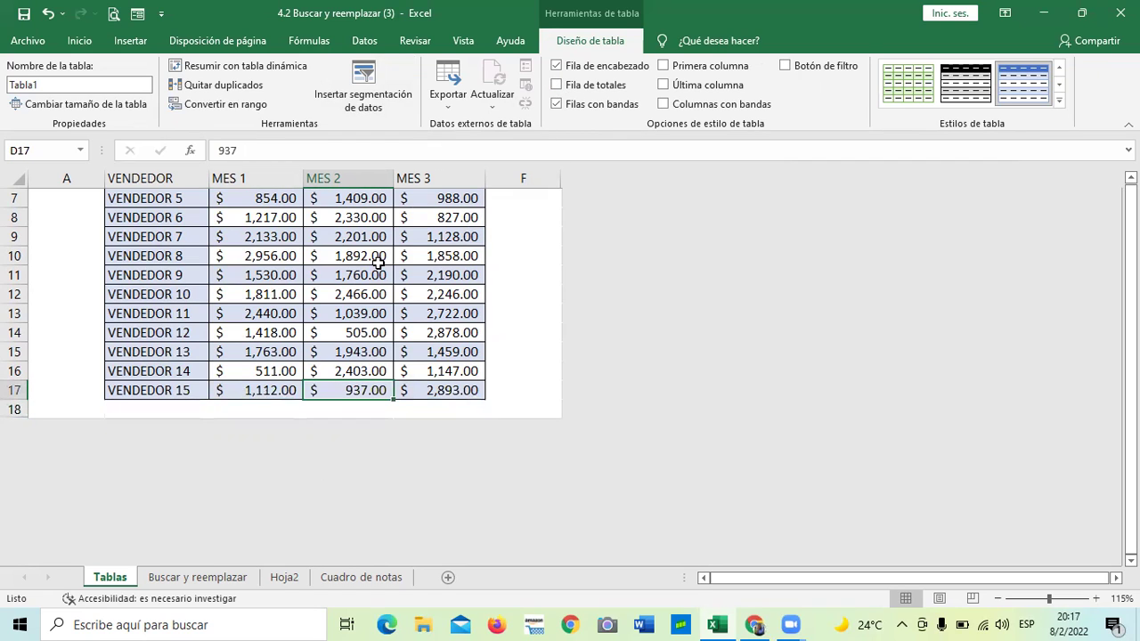
scroll(381, 409, up, 2)
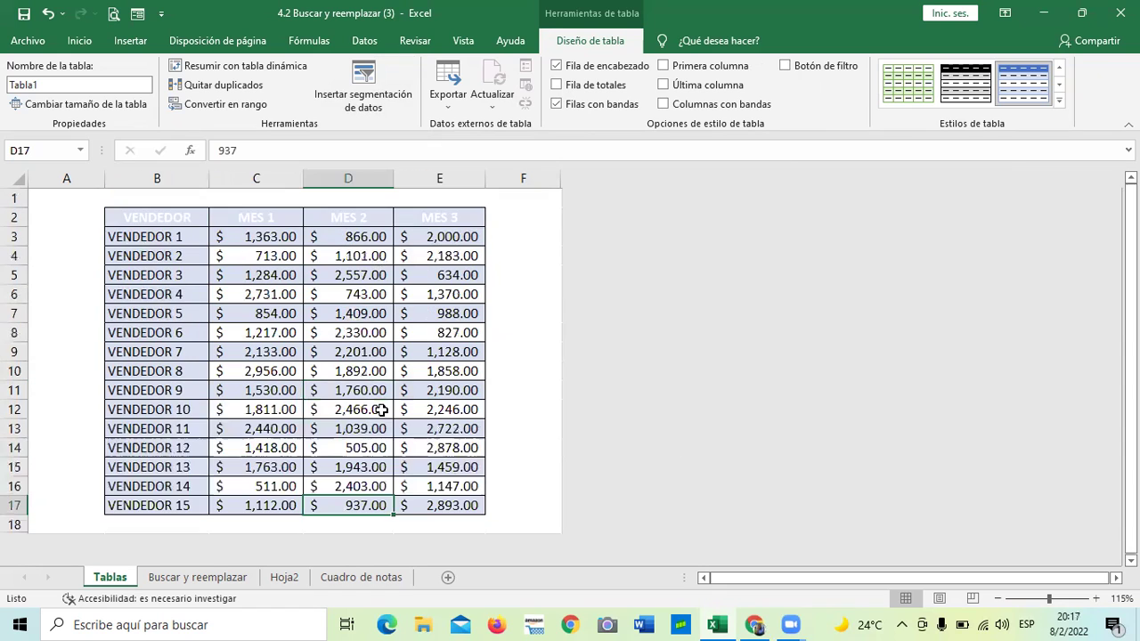
scroll(379, 405, down, 1)
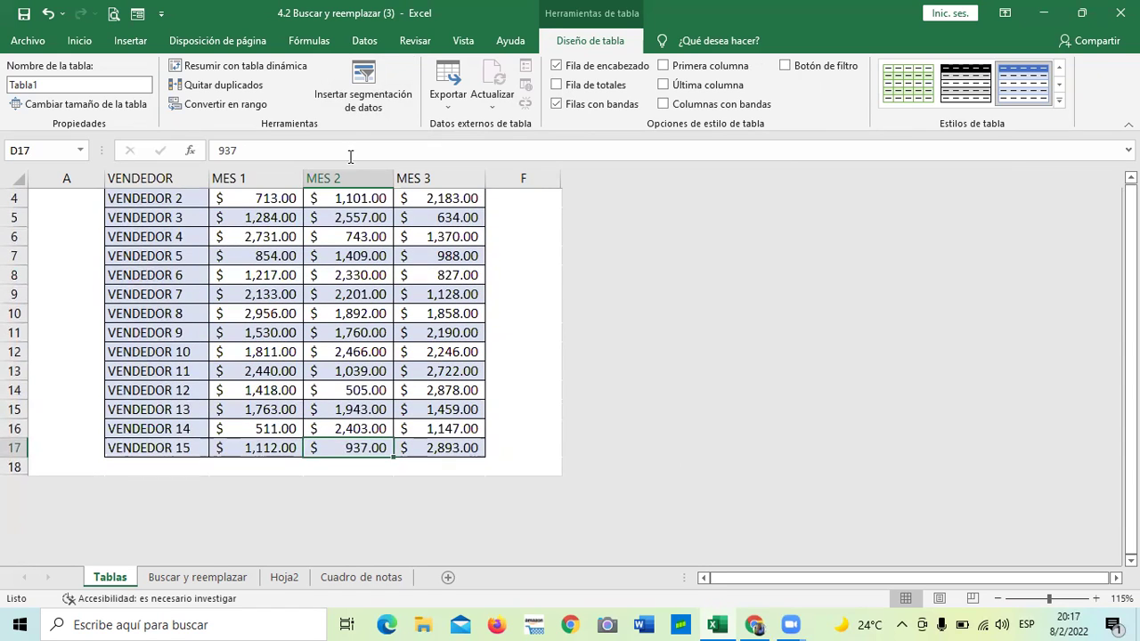
Insert a MES 3 slicer beside Tabla1 listing the column's amounts
click(365, 81)
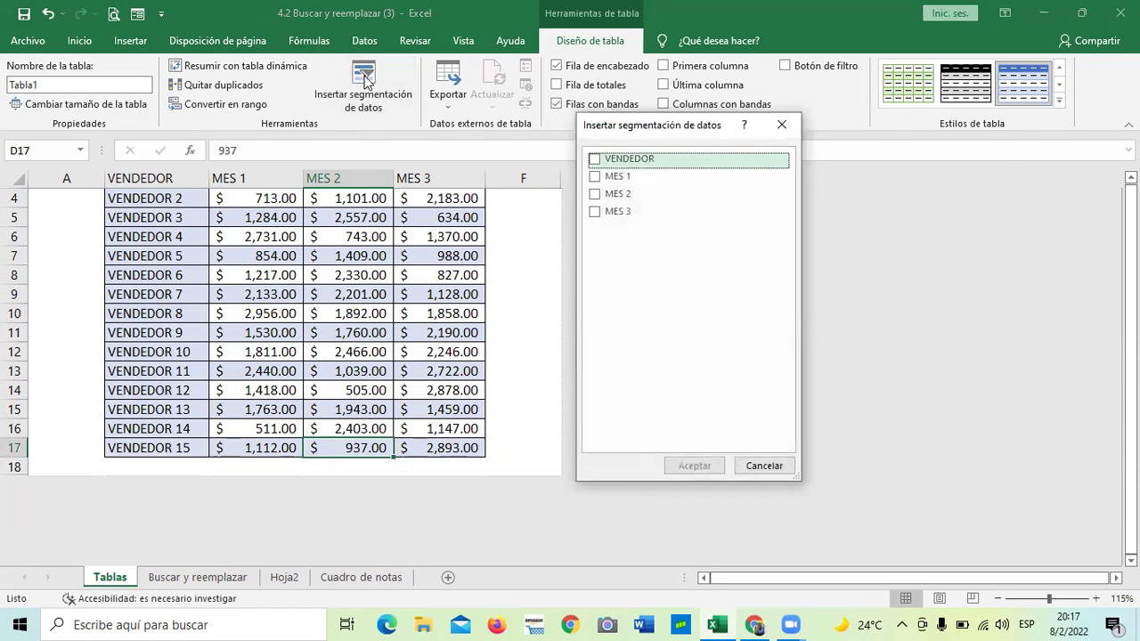
drag(695, 114, 610, 112)
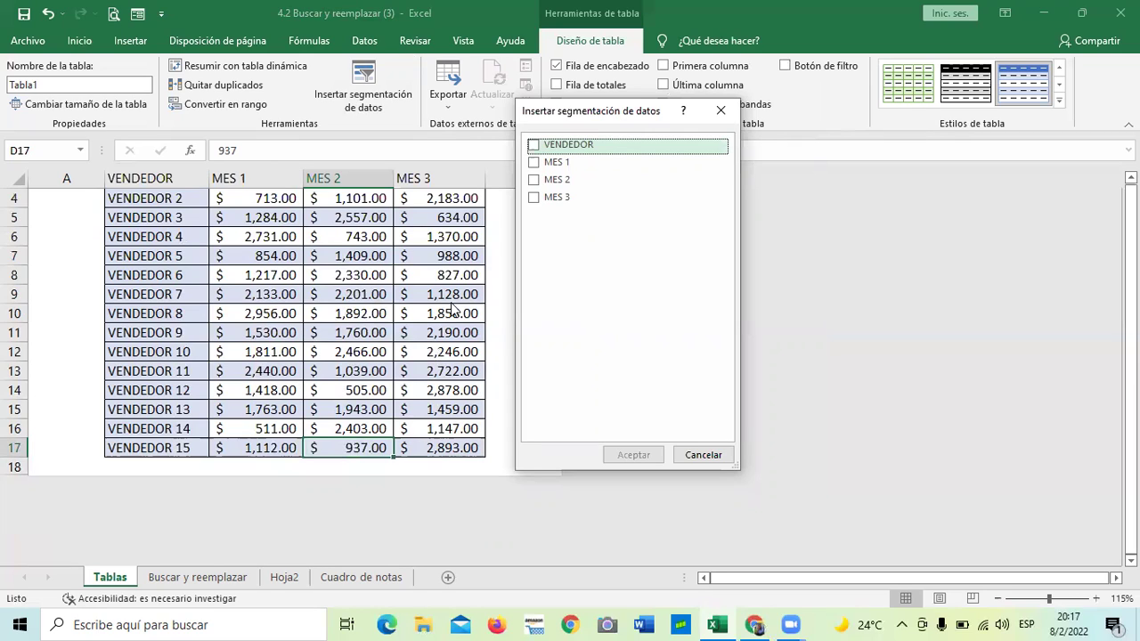
click(535, 198)
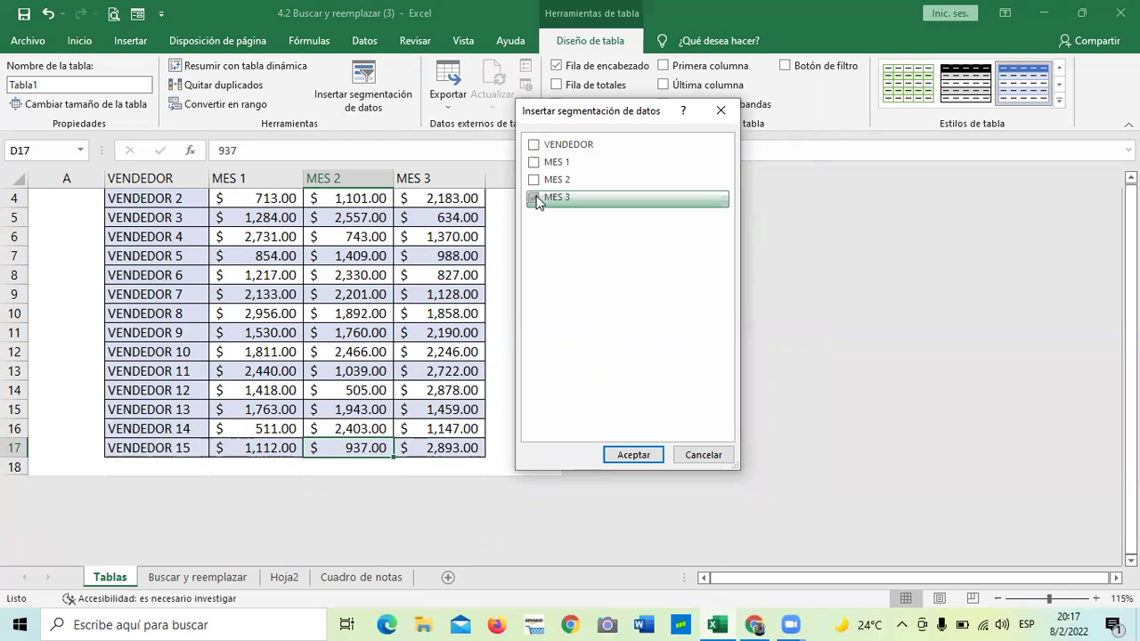
click(632, 455)
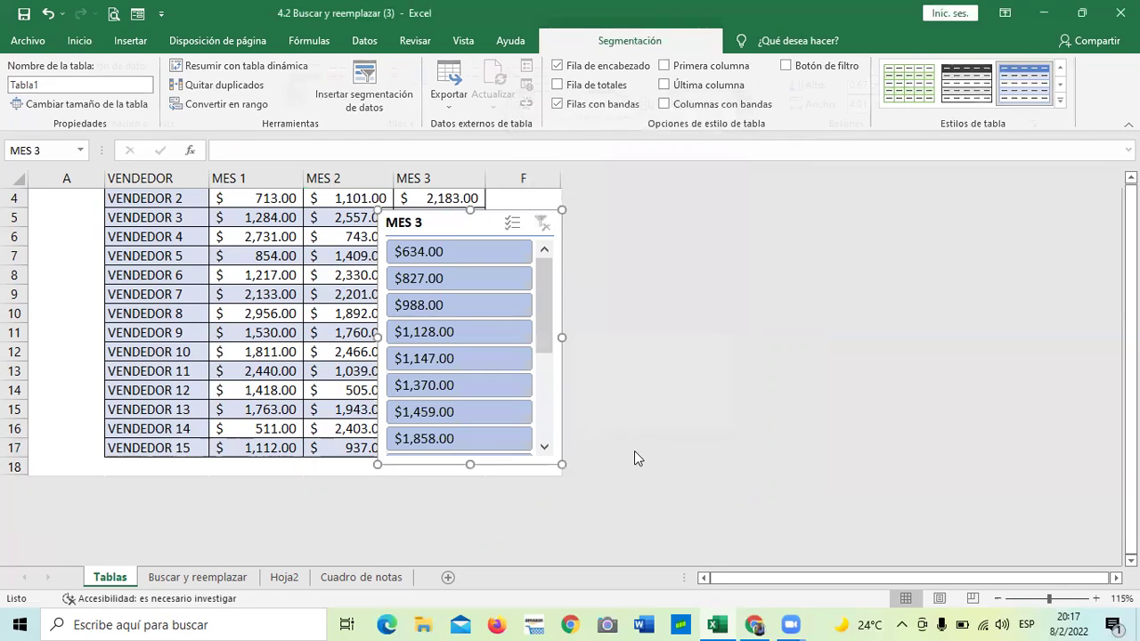
Drag the MES 3 slicer over the top of the table near MES 1, and widen column F
drag(475, 224, 514, 233)
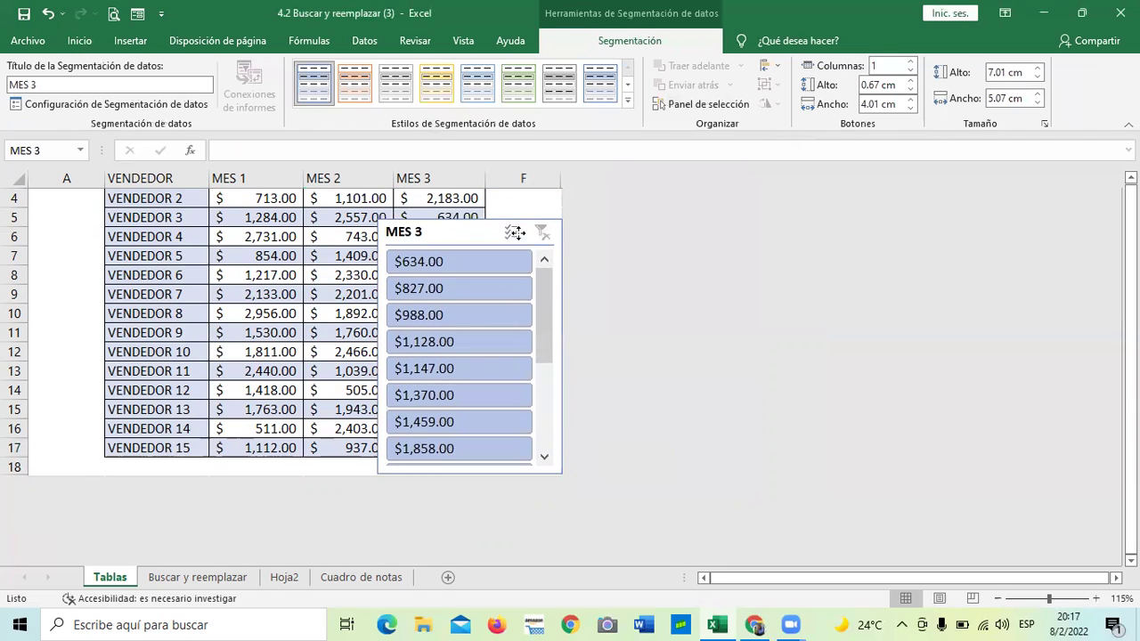
scroll(461, 345, down, 3)
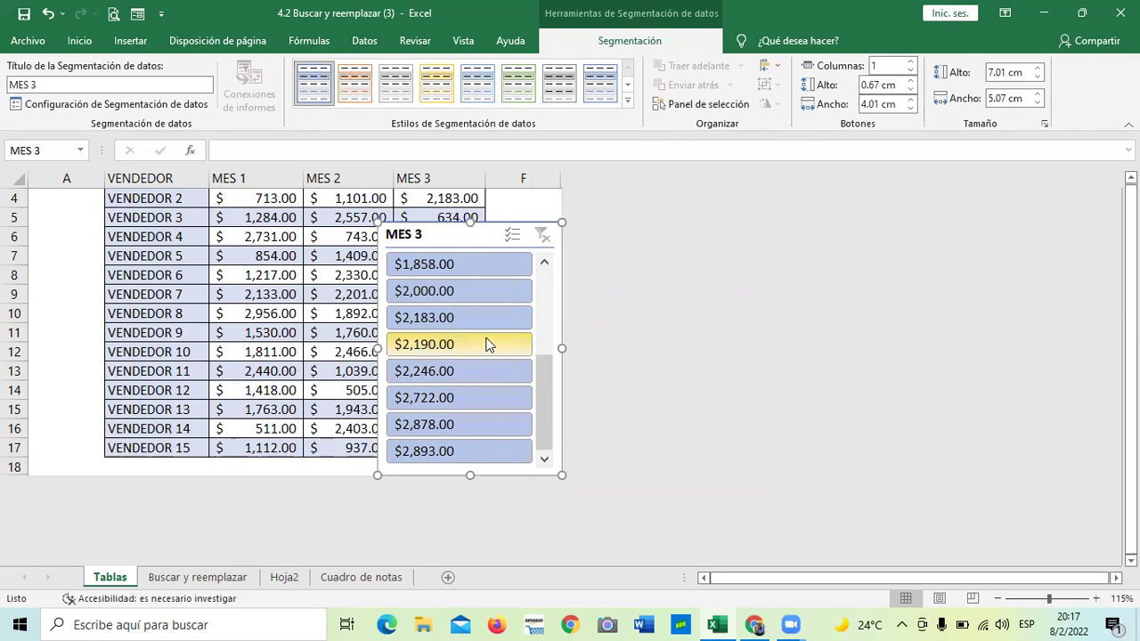
scroll(483, 332, up, 1)
scroll(479, 325, up, 2)
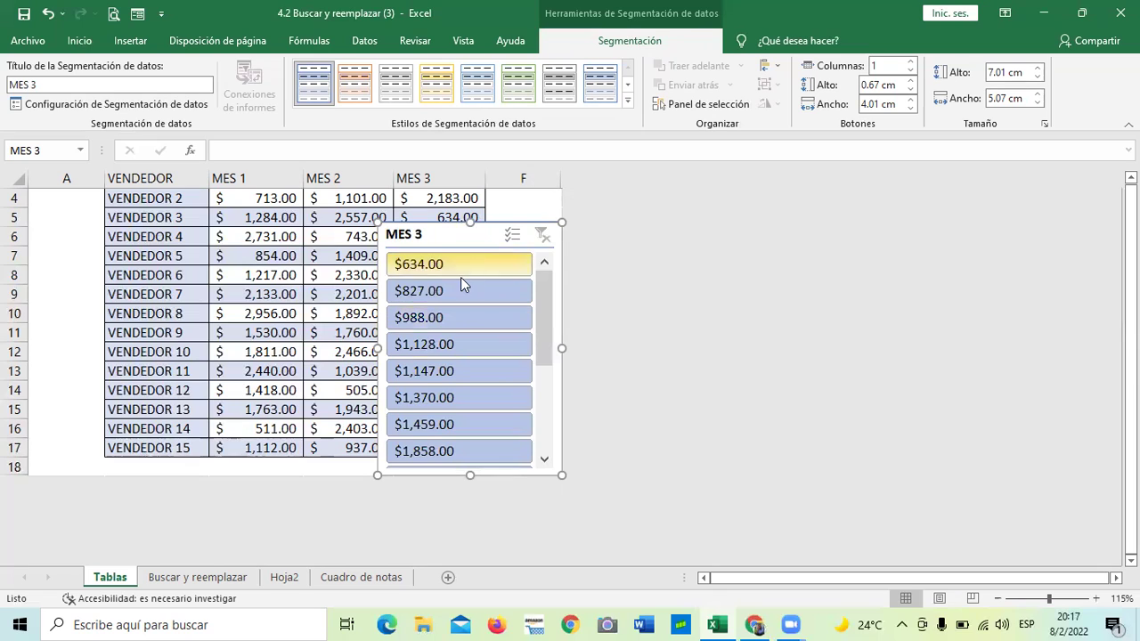
scroll(460, 277, down, 3)
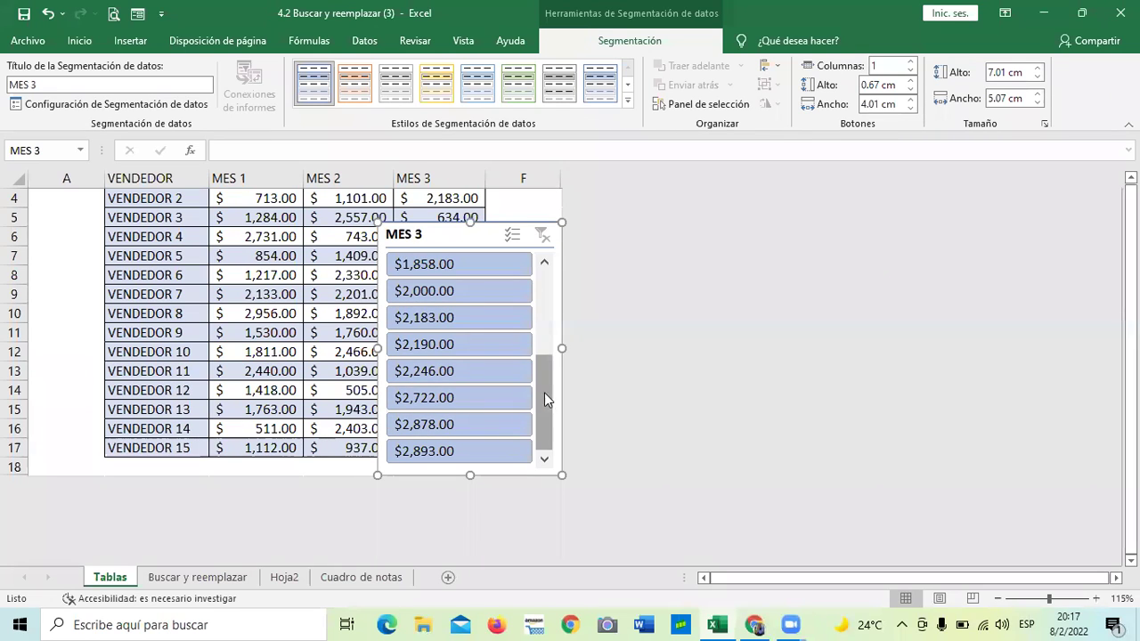
drag(545, 380, 541, 283)
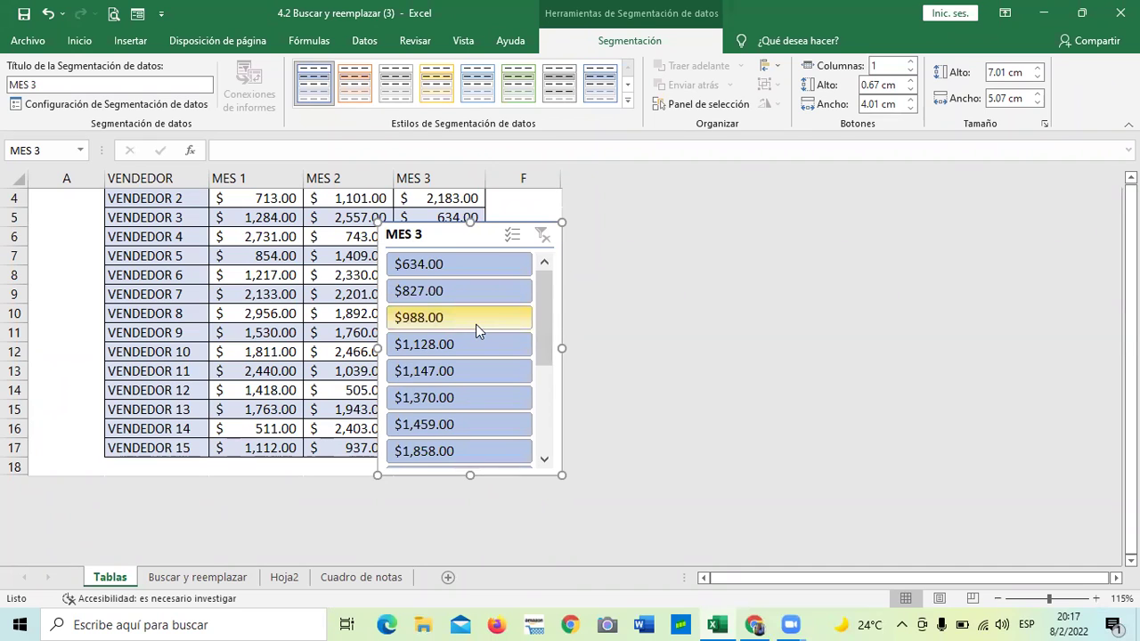
drag(453, 234, 430, 251)
drag(552, 263, 386, 167)
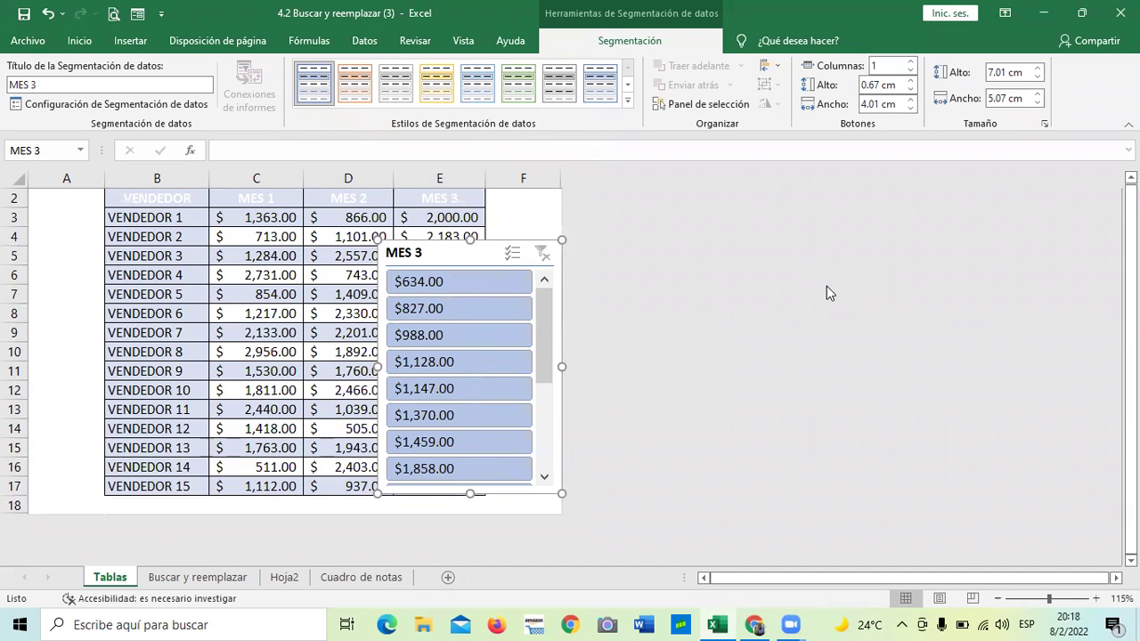
drag(462, 252, 370, 218)
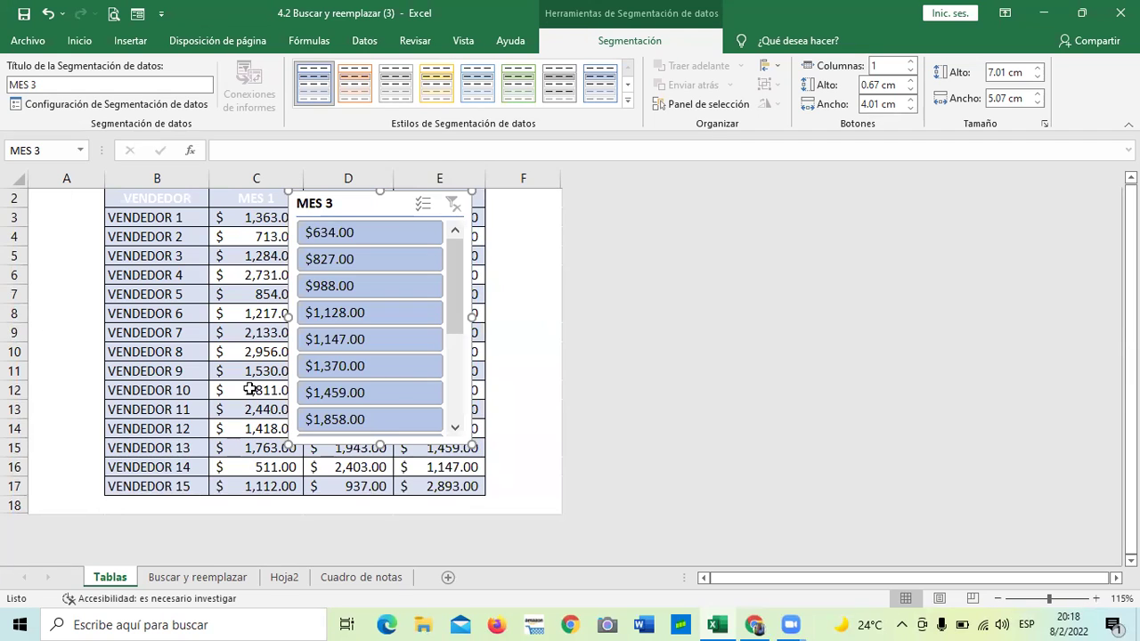
drag(346, 189, 501, 202)
drag(560, 178, 717, 200)
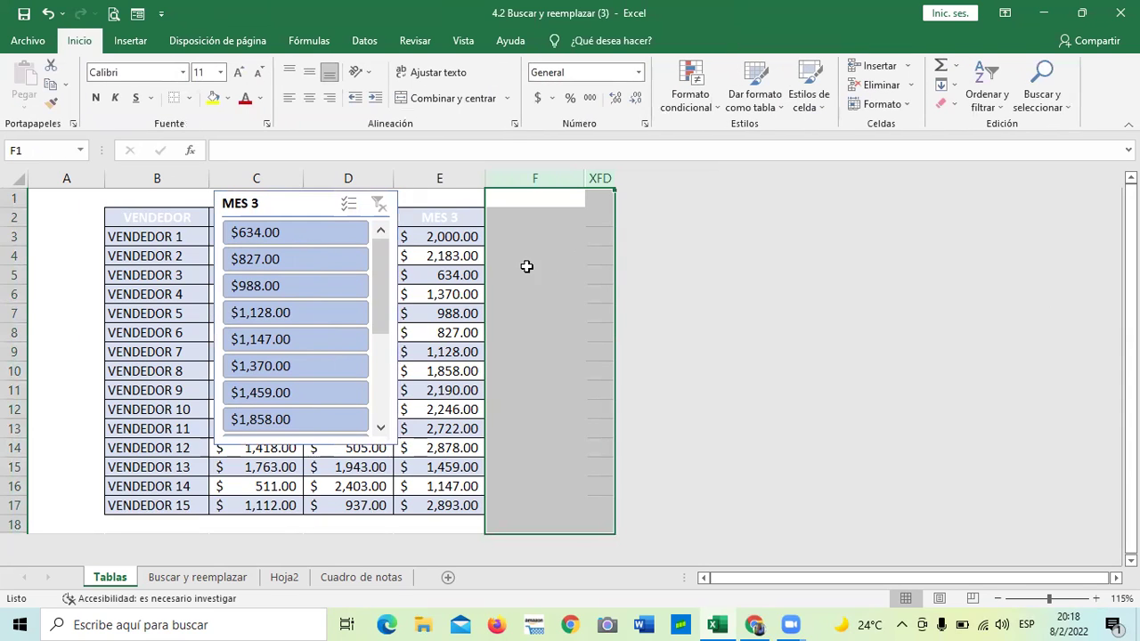
Unhide the hidden columns G through M
right_click(541, 258)
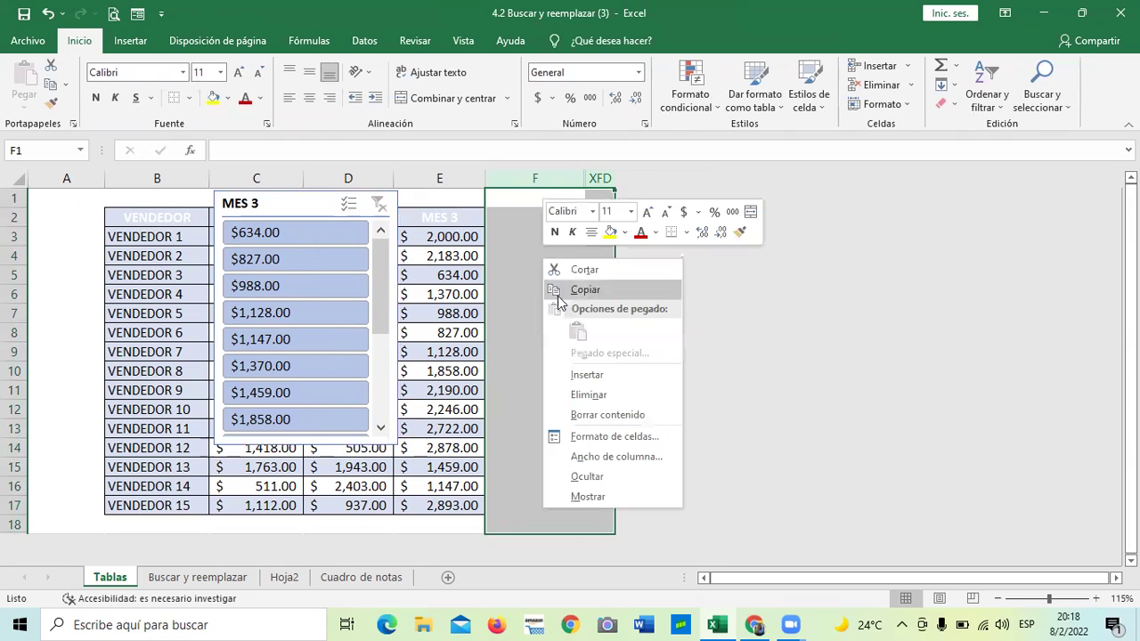
click(606, 496)
click(693, 419)
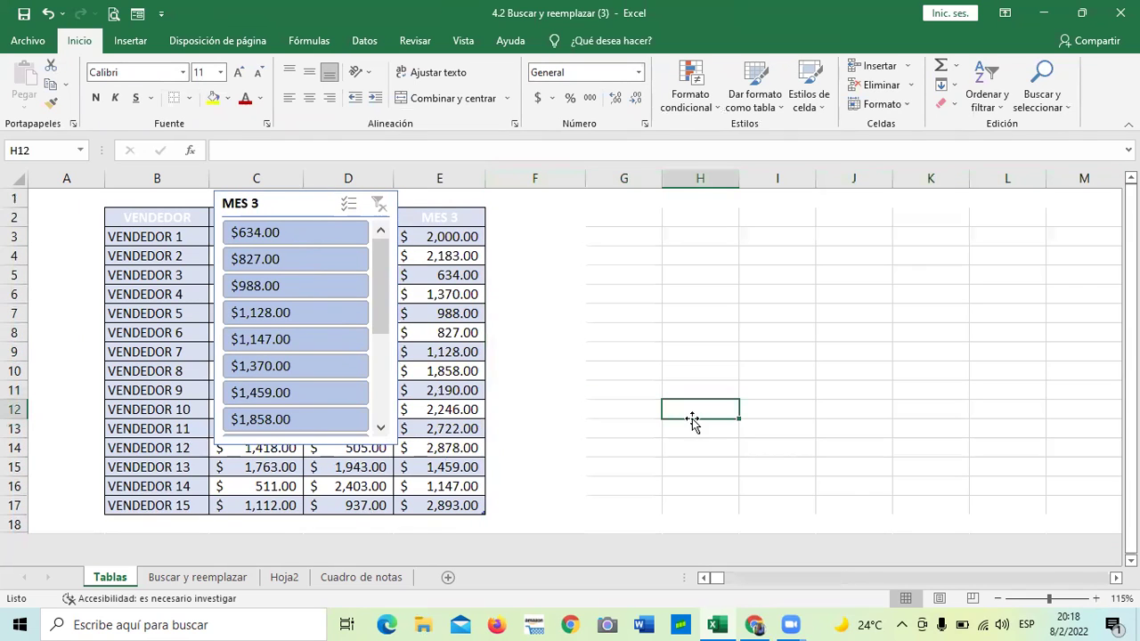
Move the MES 3 slicer right of the table over columns J–L and enable multi-select
drag(341, 198, 798, 235)
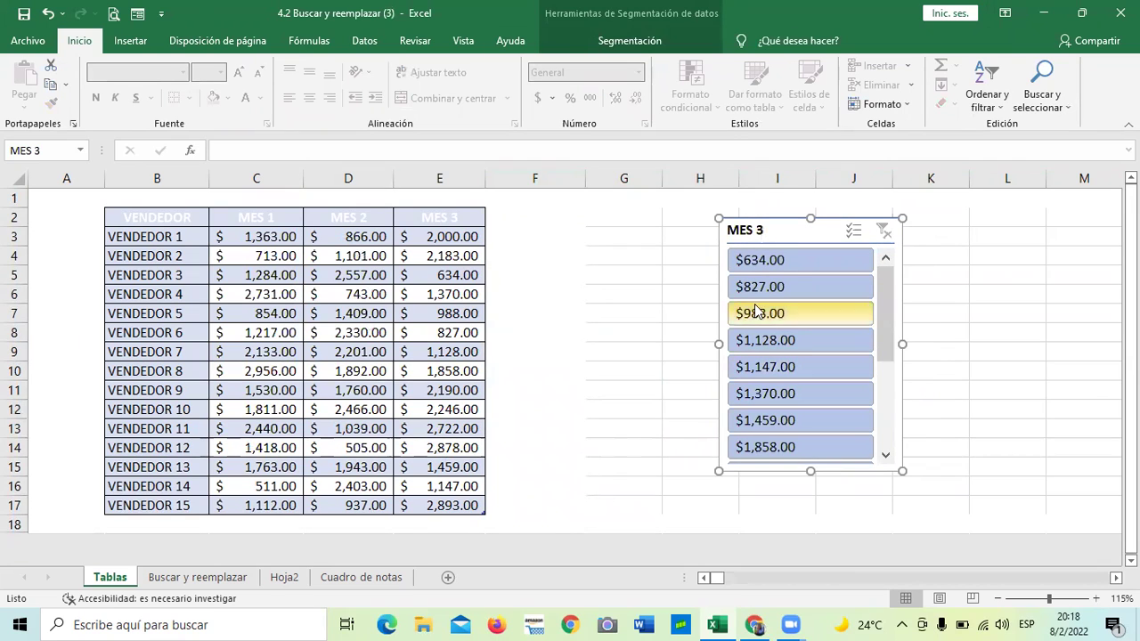
drag(804, 234, 891, 218)
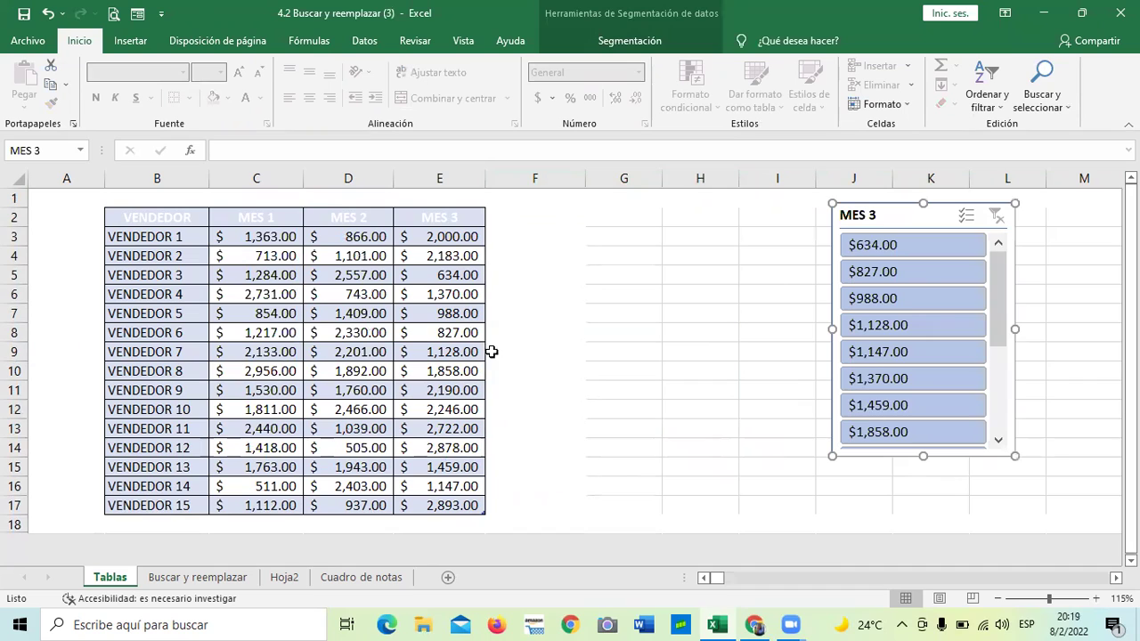
drag(995, 294, 995, 265)
click(966, 217)
Delete the MES 3 slicer from the sheet
right_click(965, 216)
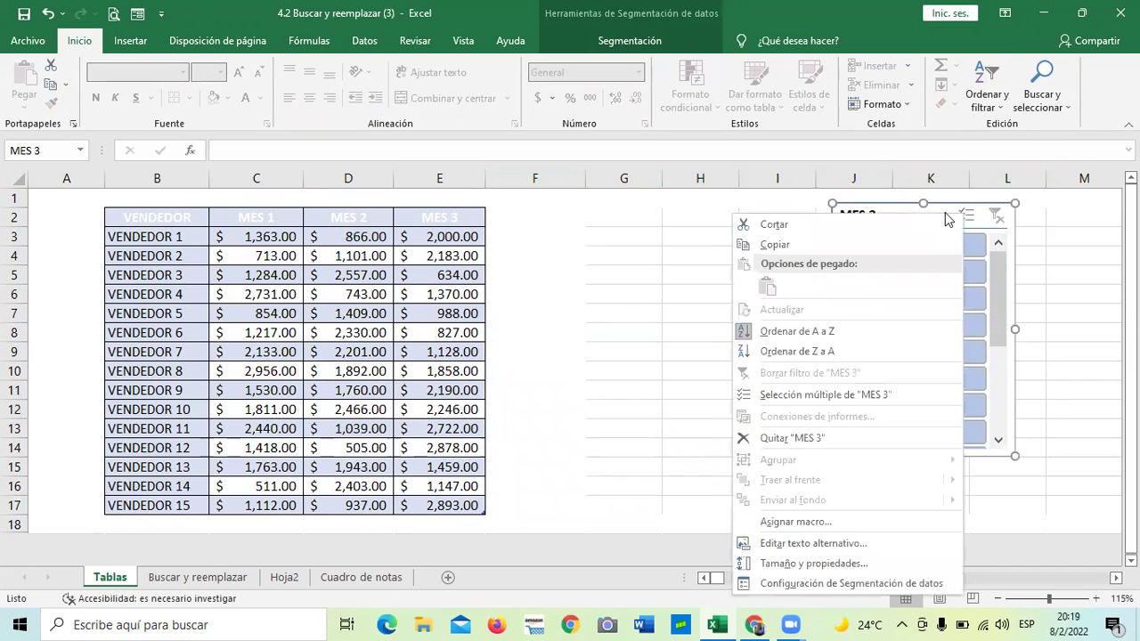
click(773, 439)
click(751, 348)
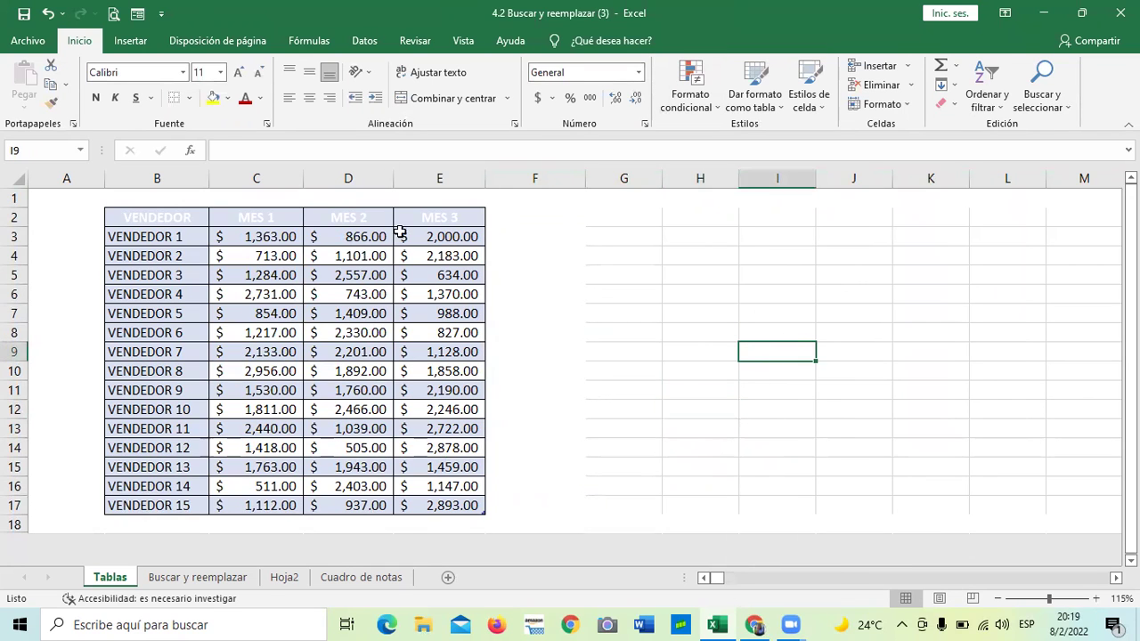
Insert MES 1 and MES 2 slicers and line them up side by side right of the table
click(392, 311)
click(589, 42)
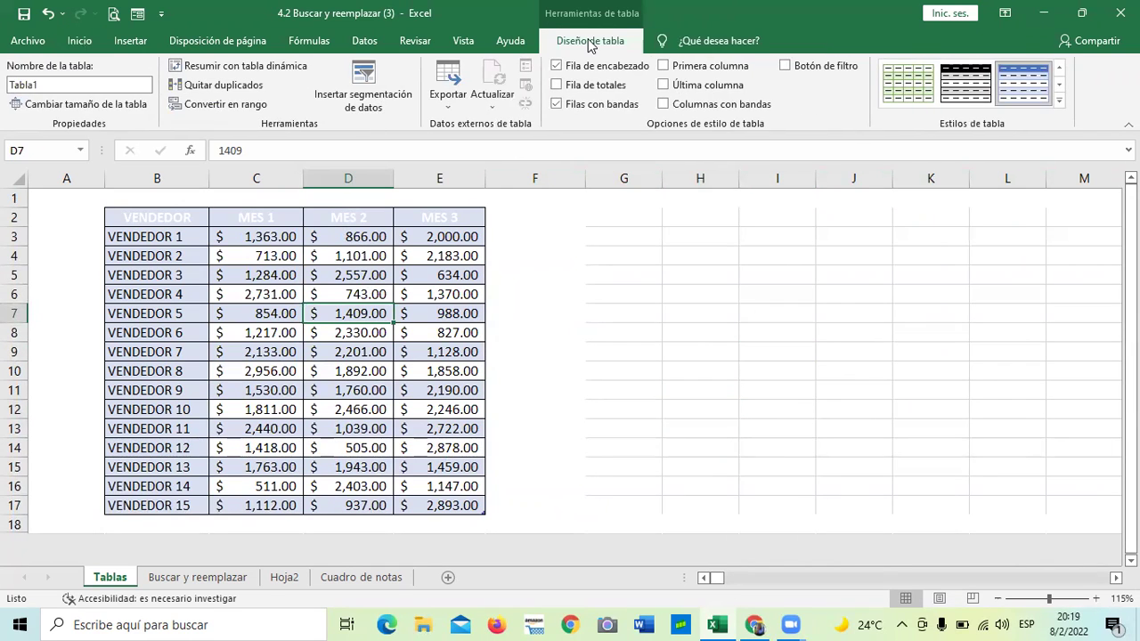
click(363, 89)
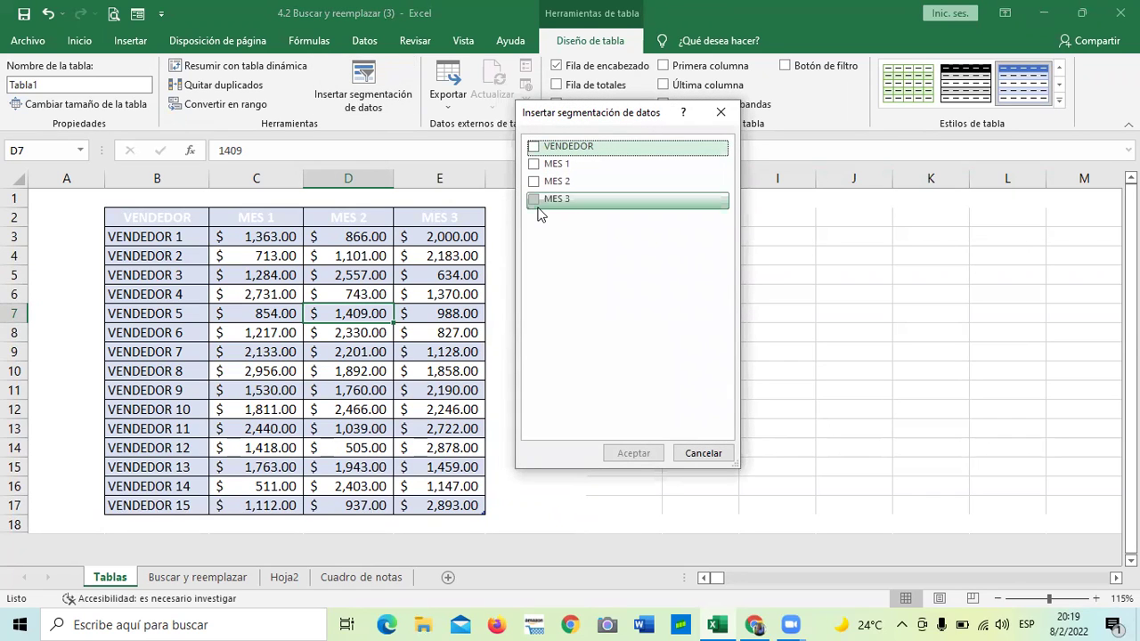
click(539, 163)
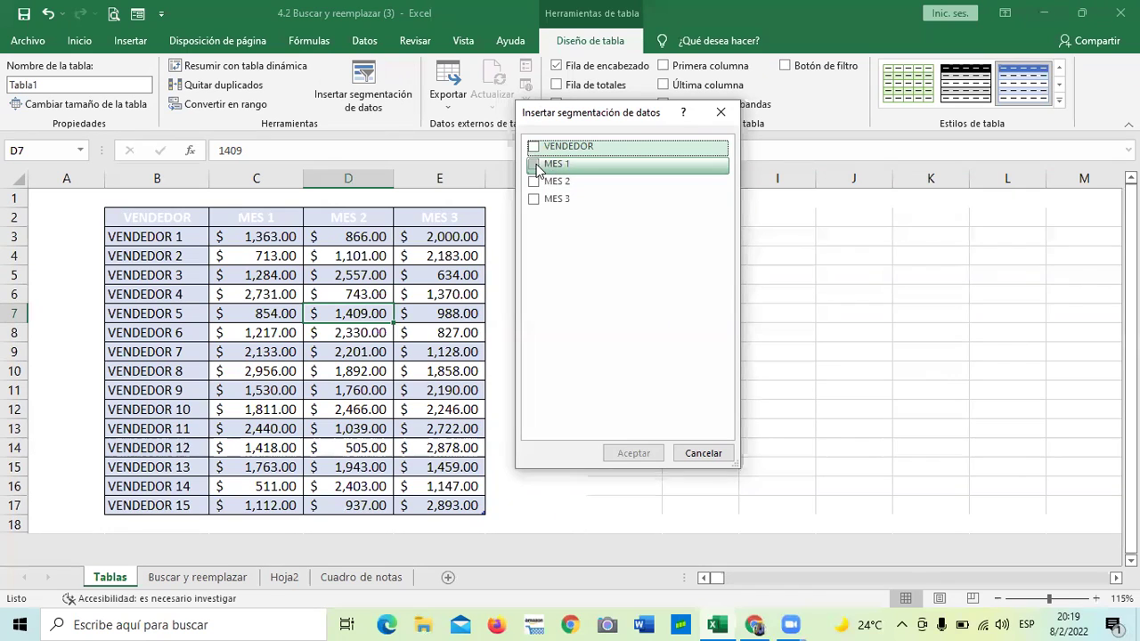
click(536, 182)
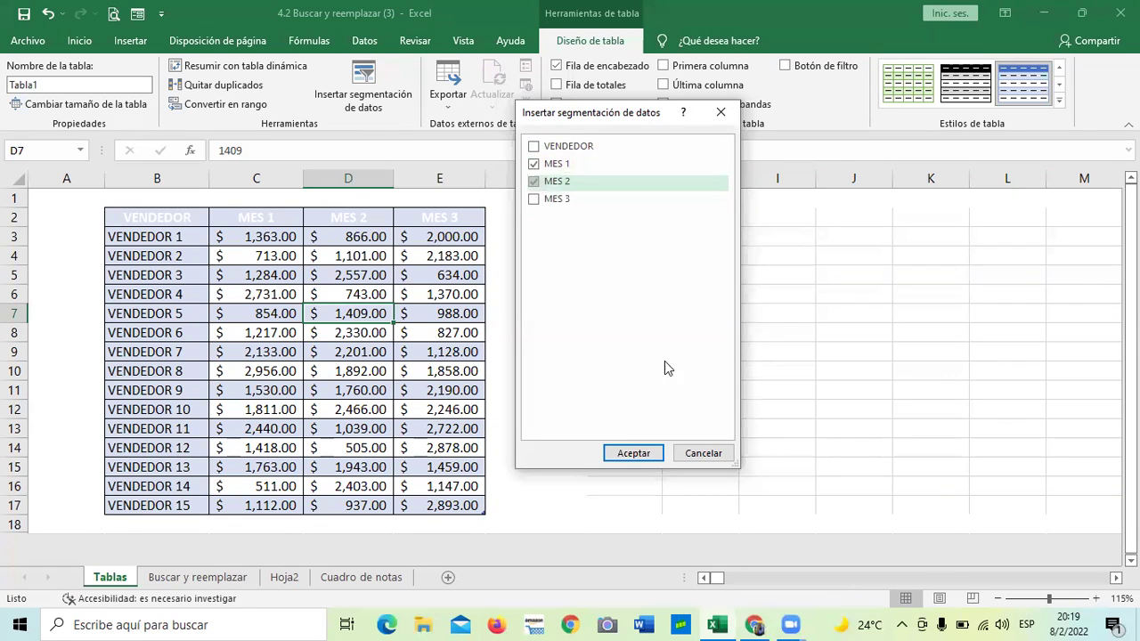
click(633, 454)
drag(591, 277, 980, 171)
drag(543, 248, 651, 251)
drag(918, 207, 924, 233)
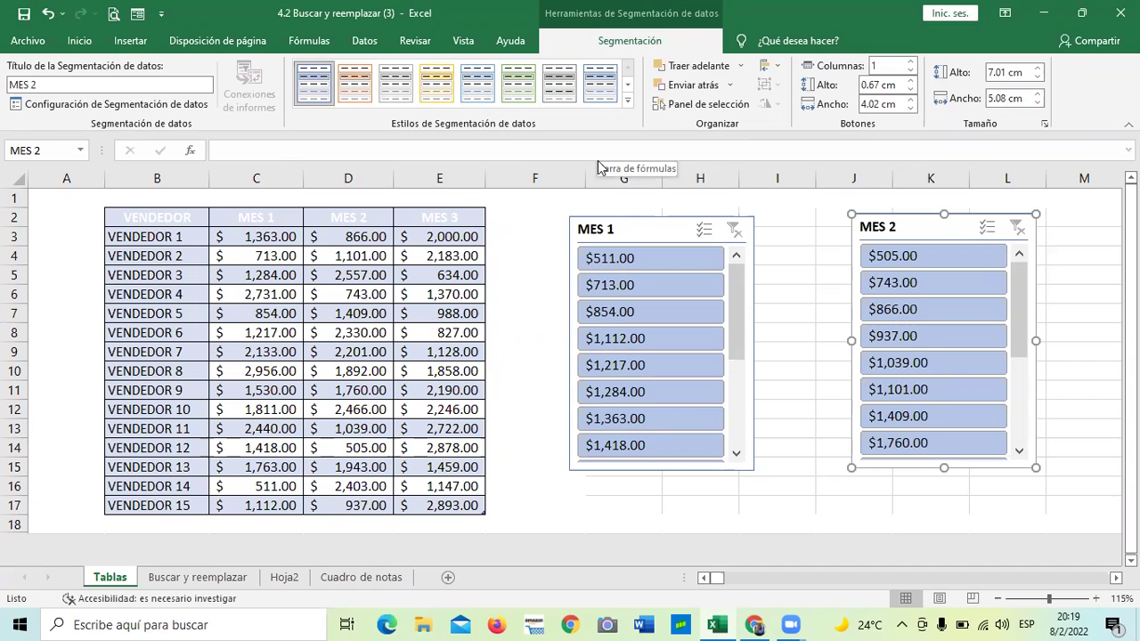
Apply a dark blue slicer style to the MES 2 slicer
click(629, 104)
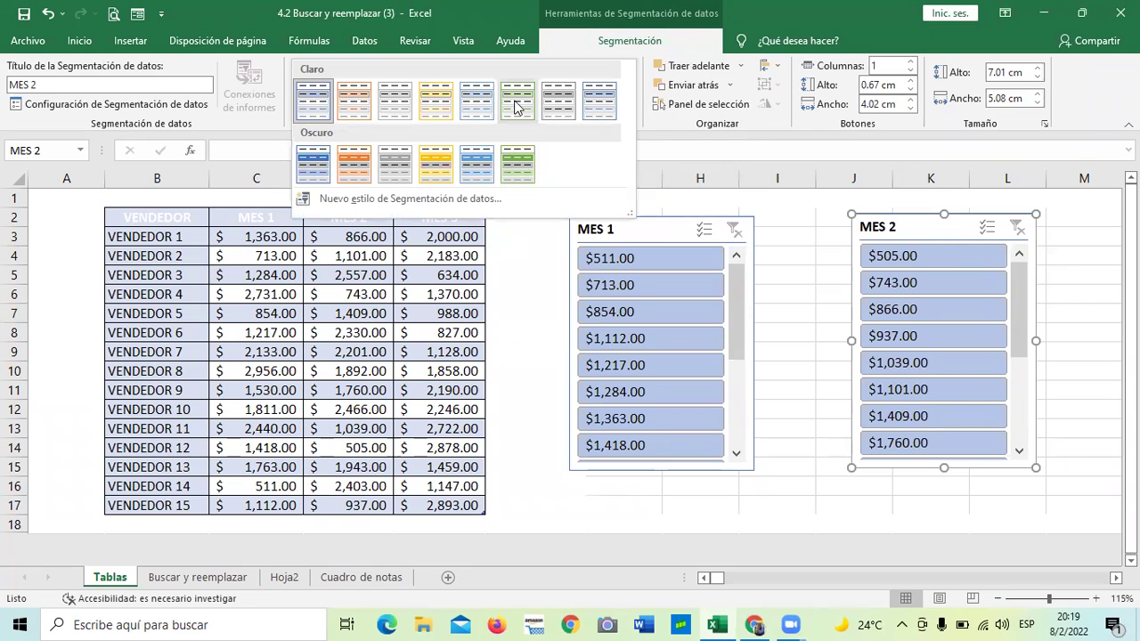
click(913, 230)
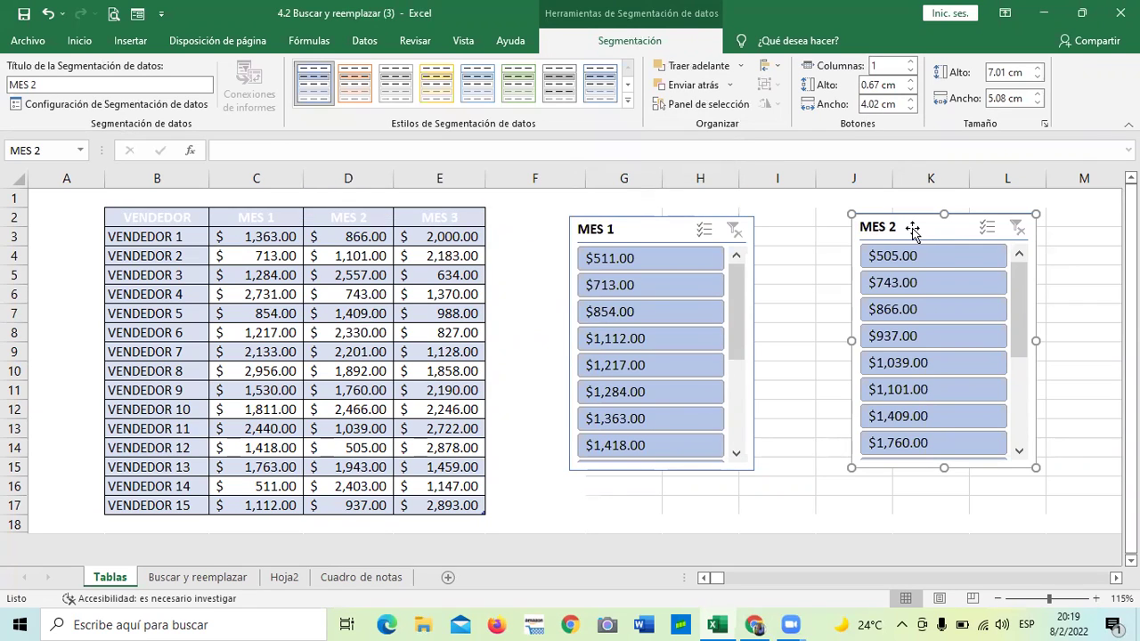
click(629, 103)
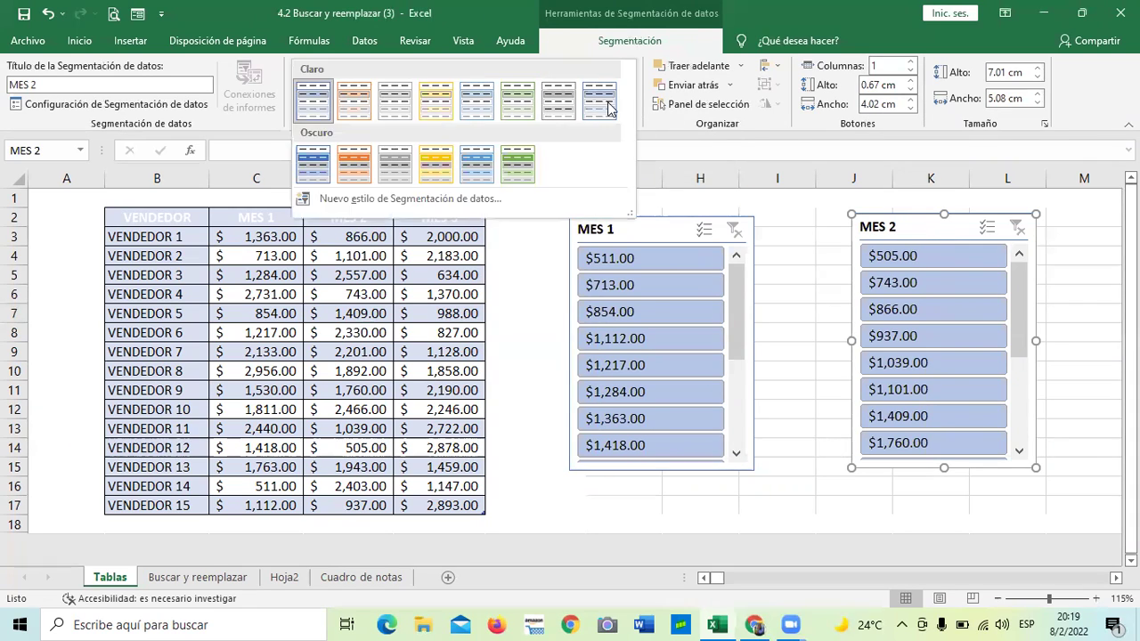
click(319, 168)
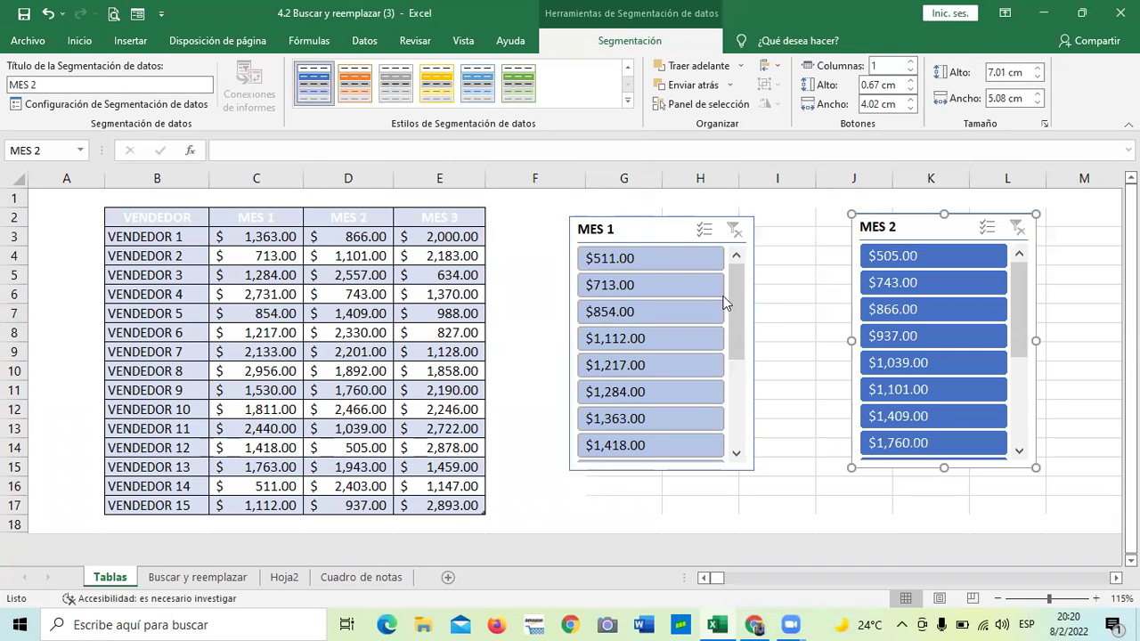
click(786, 299)
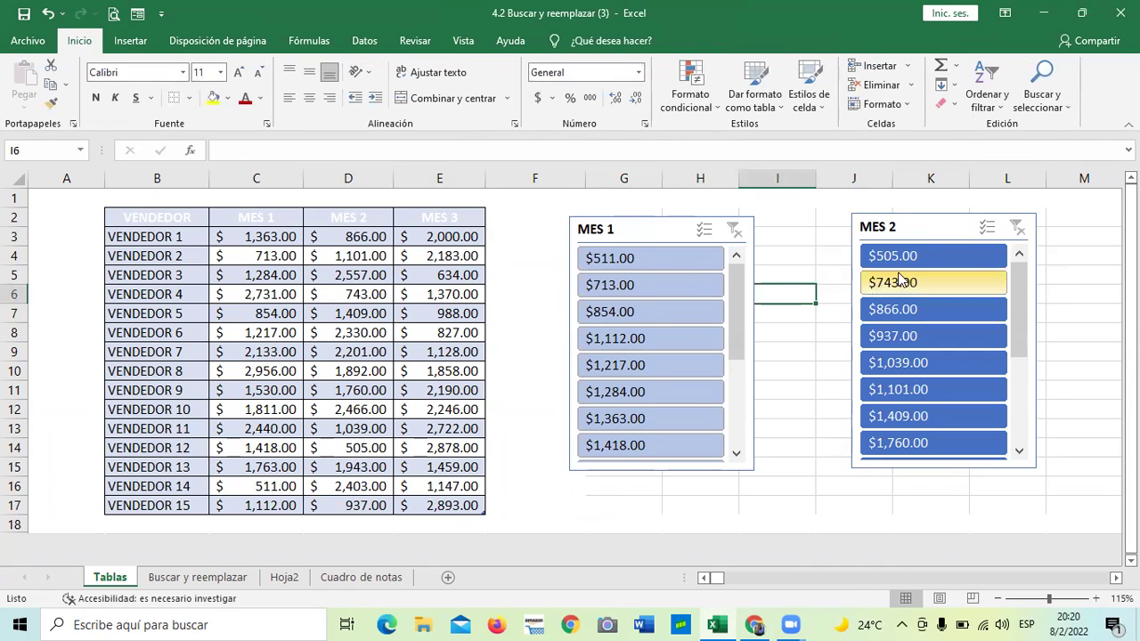
Filter by MES 2 value $743.00, undo it, then filter by MES 1 value $511.00
click(873, 284)
click(927, 233)
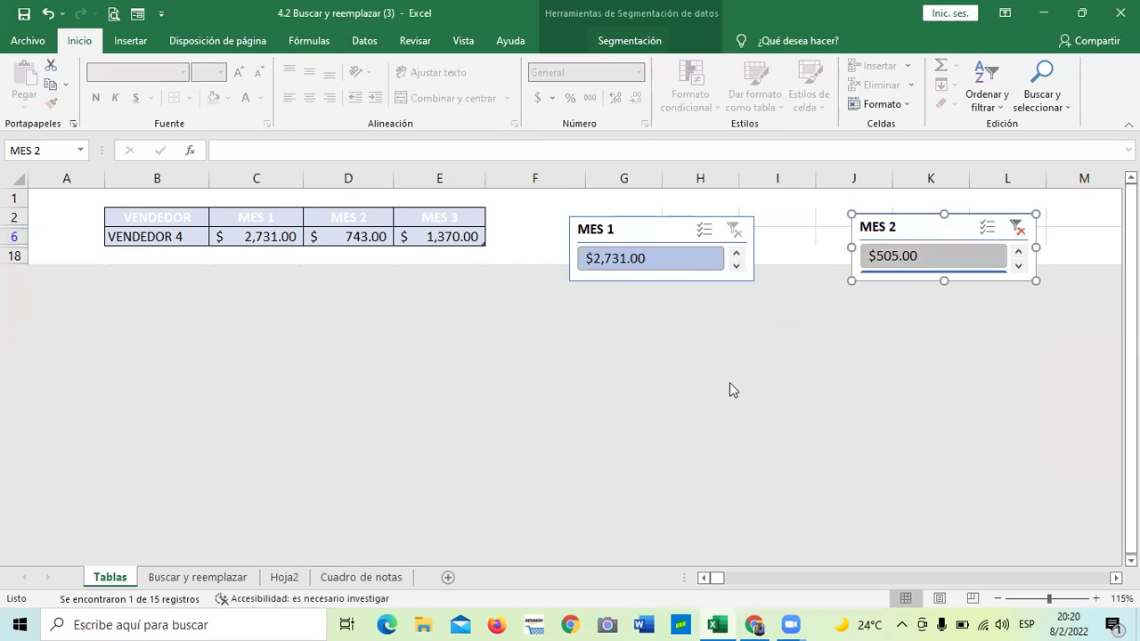
key(ctrl+z)
click(727, 376)
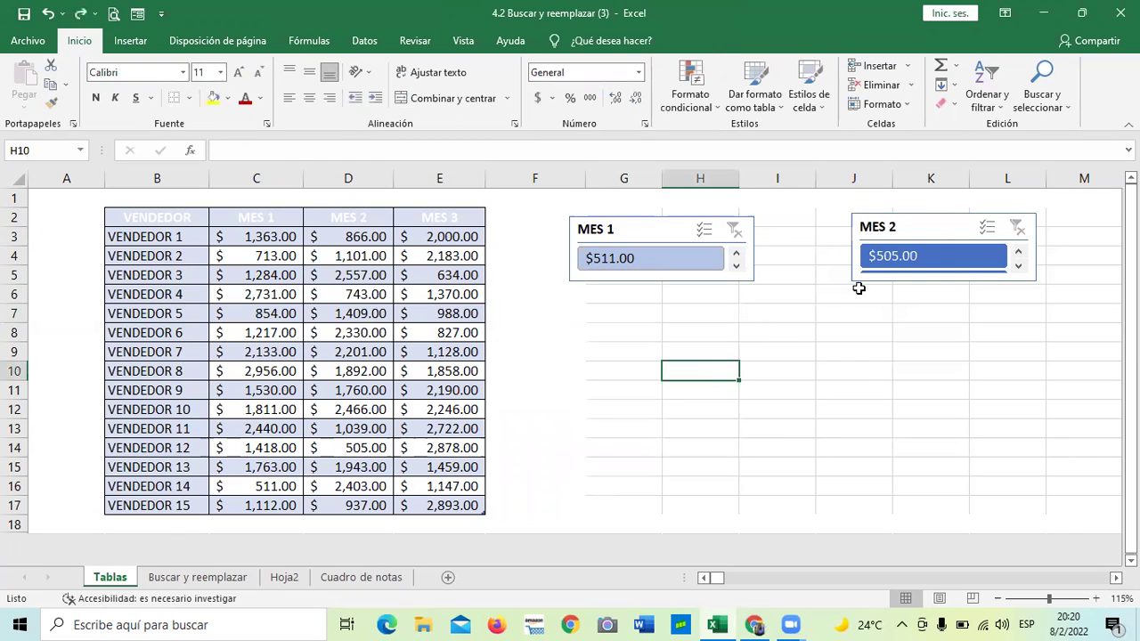
click(921, 229)
drag(943, 278, 964, 410)
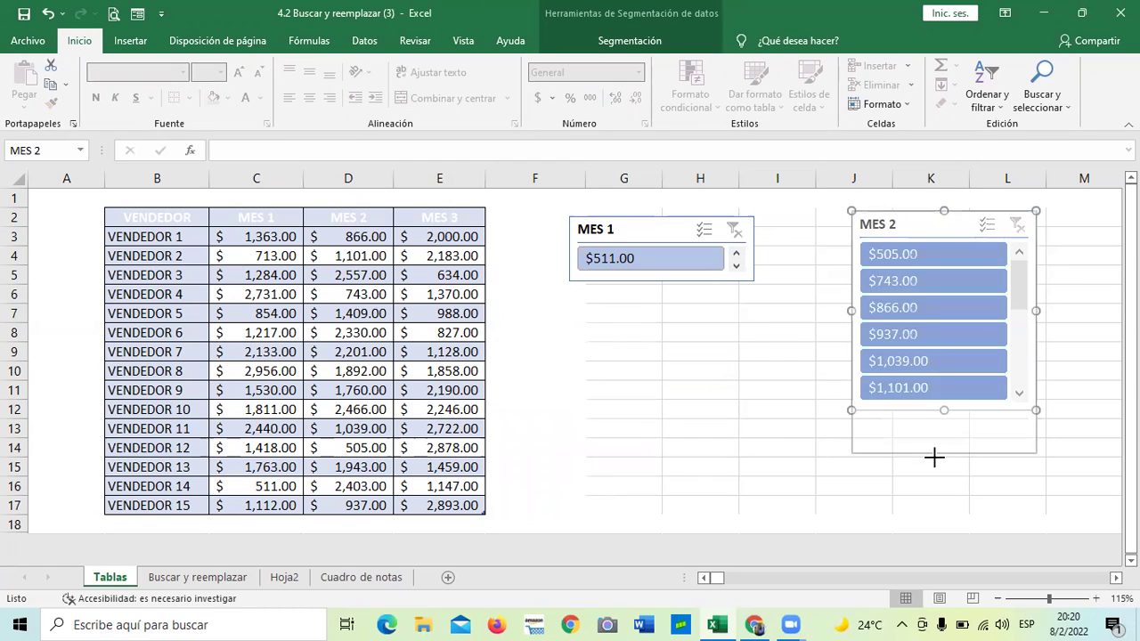
click(624, 257)
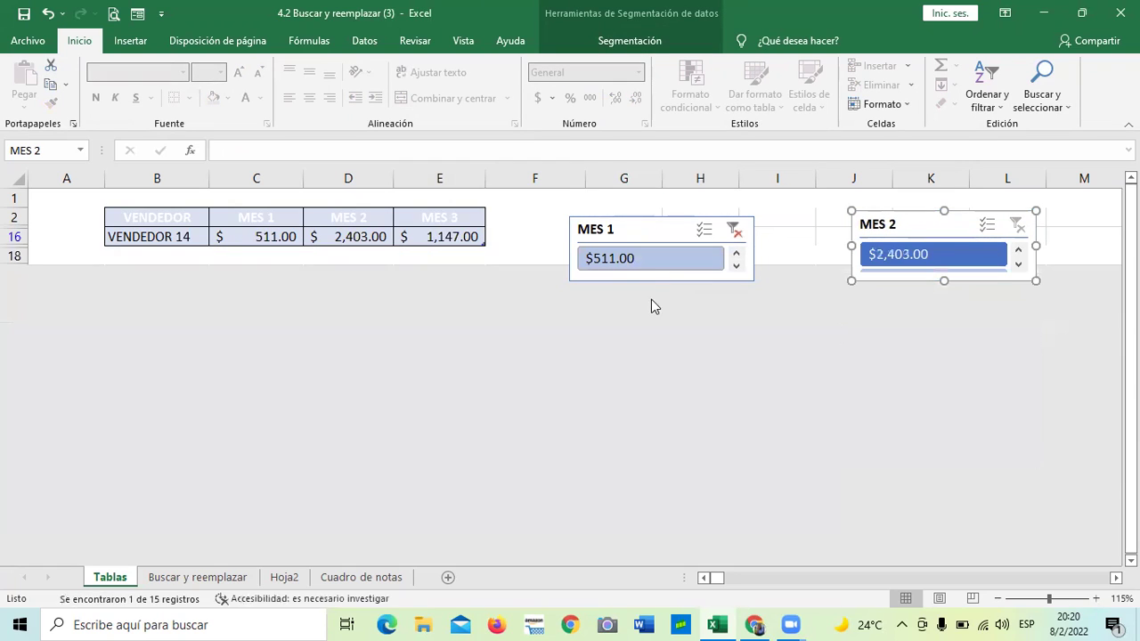
click(664, 231)
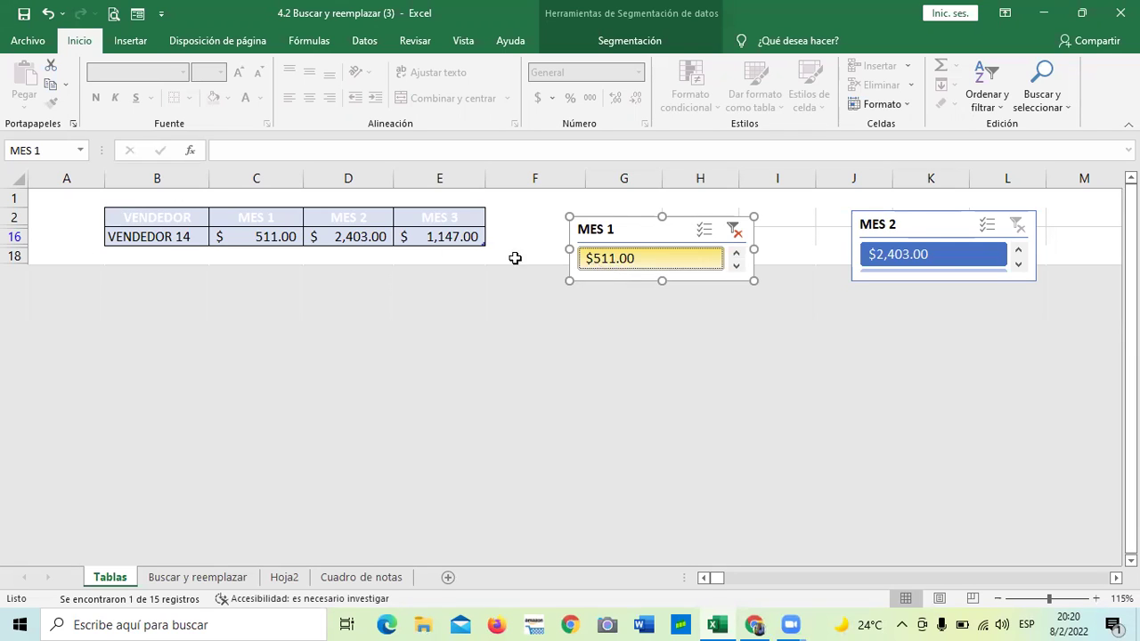
click(270, 239)
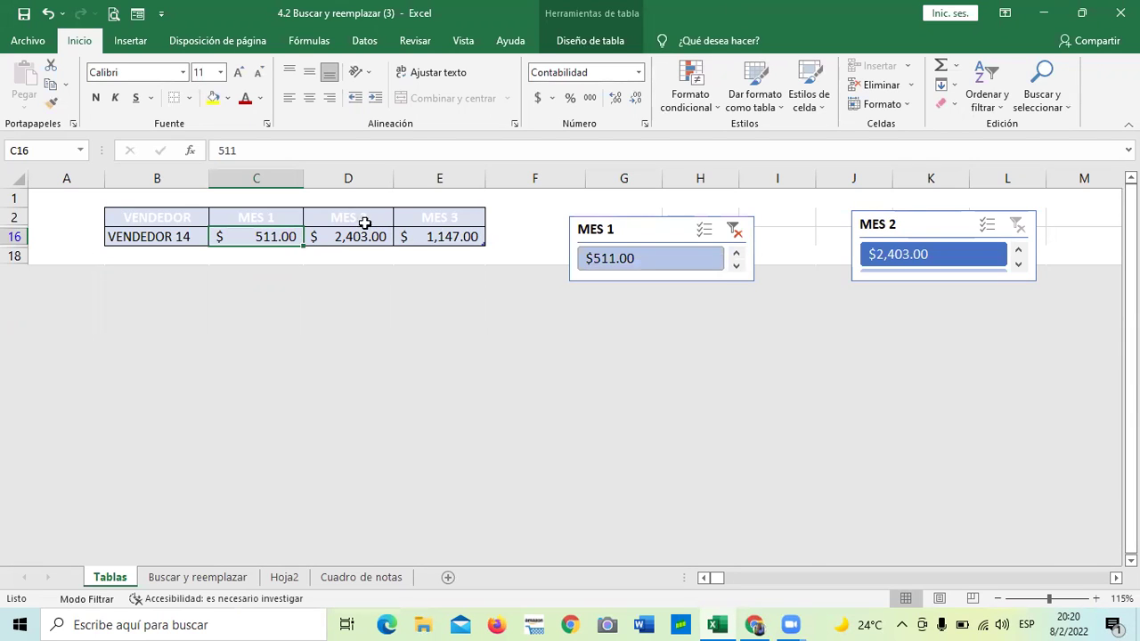
Pick $2,403.00 in MES 2, shift the MES 1 slicer, then clear both slicer filters
click(943, 251)
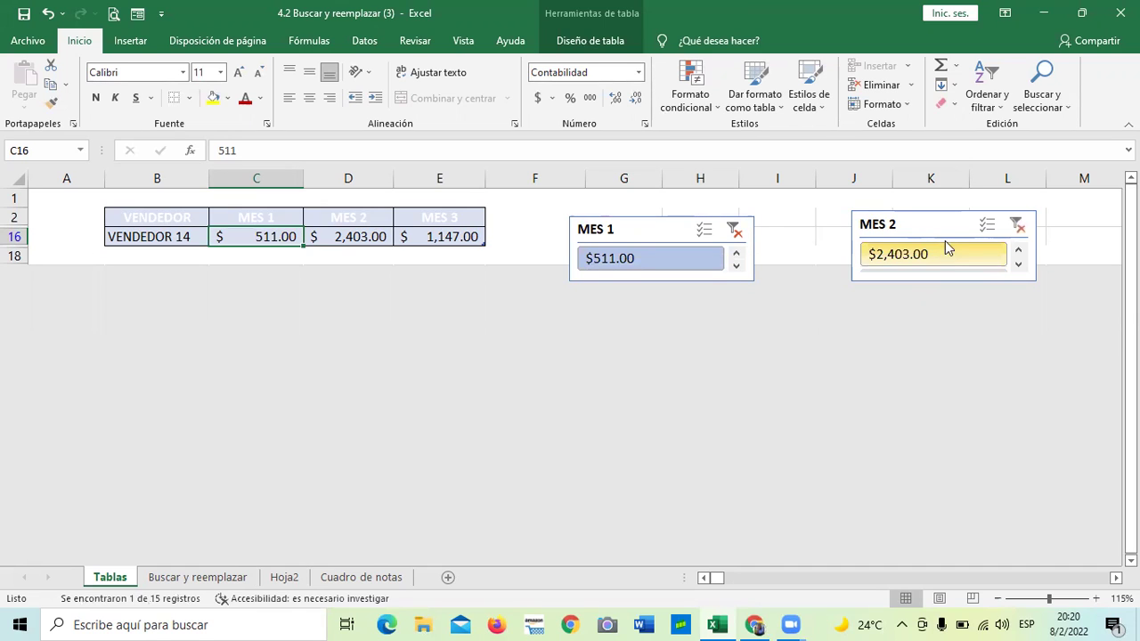
click(943, 225)
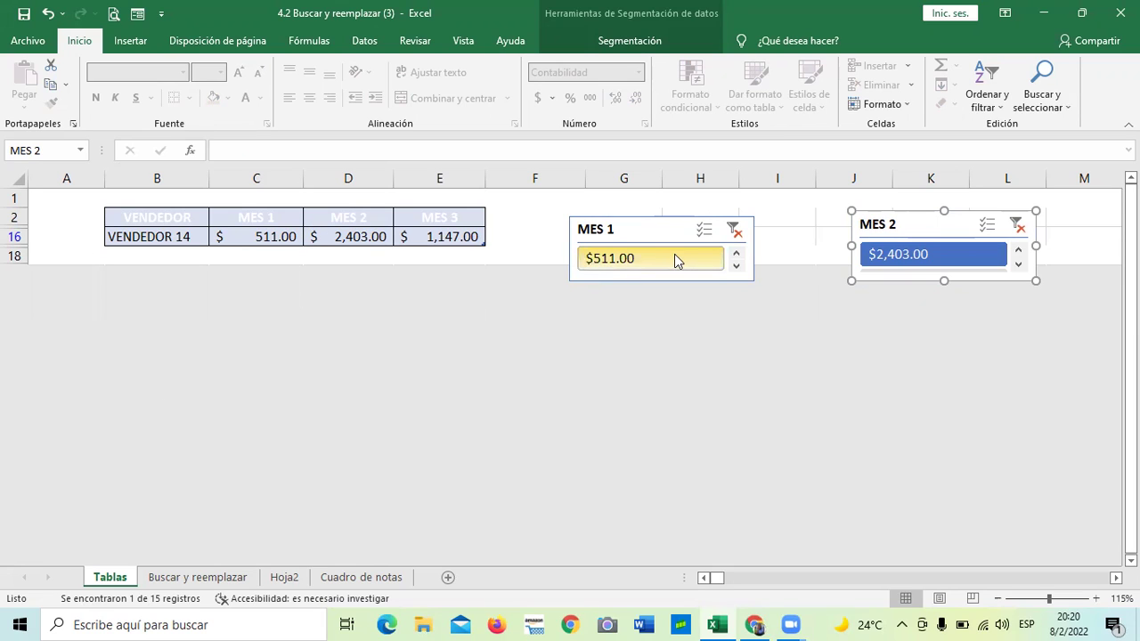
click(949, 259)
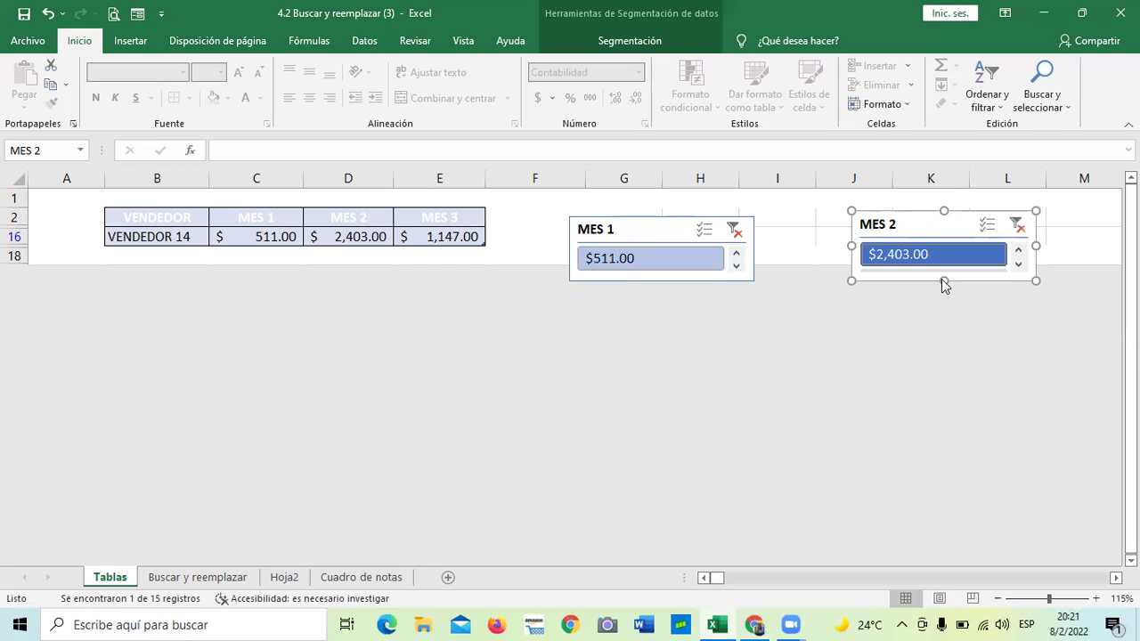
drag(753, 258, 718, 242)
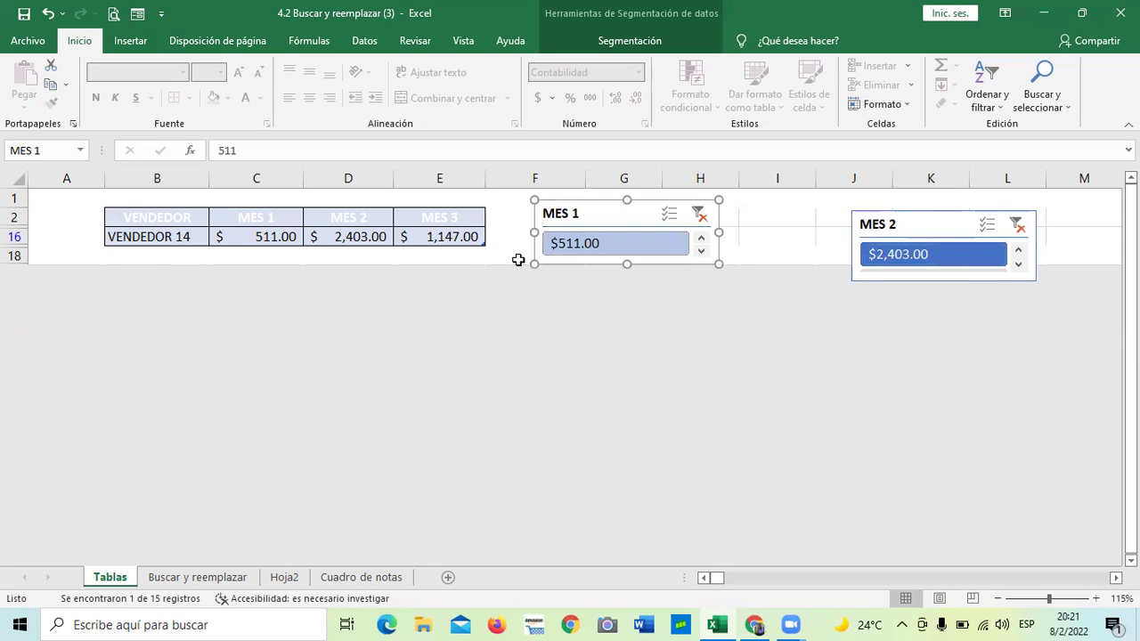
key(Escape)
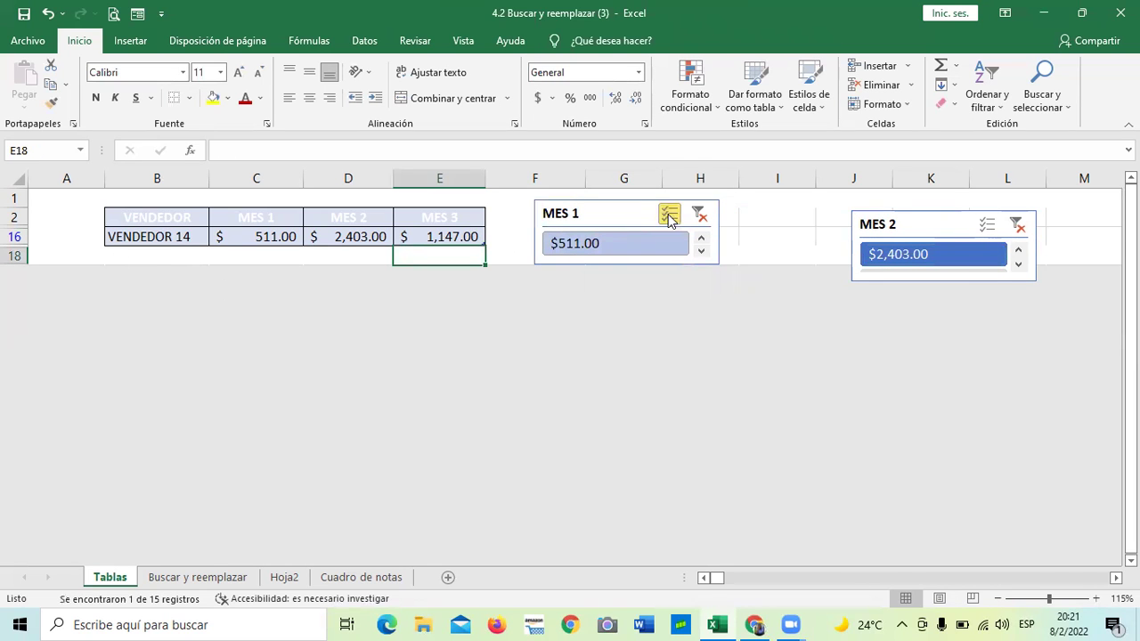
click(700, 216)
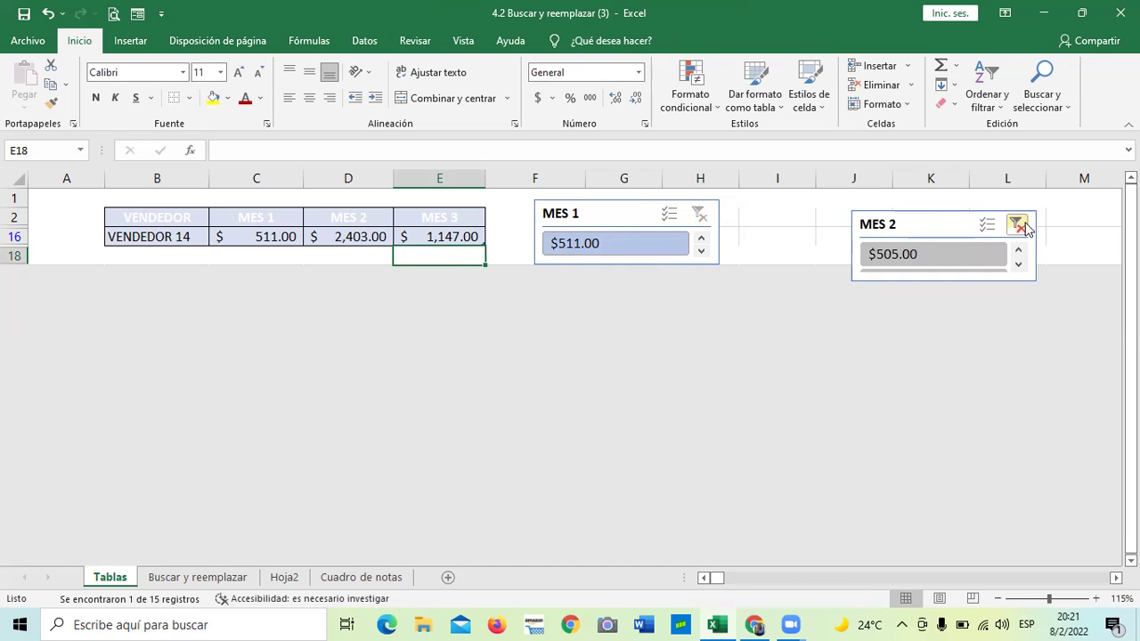
click(1018, 224)
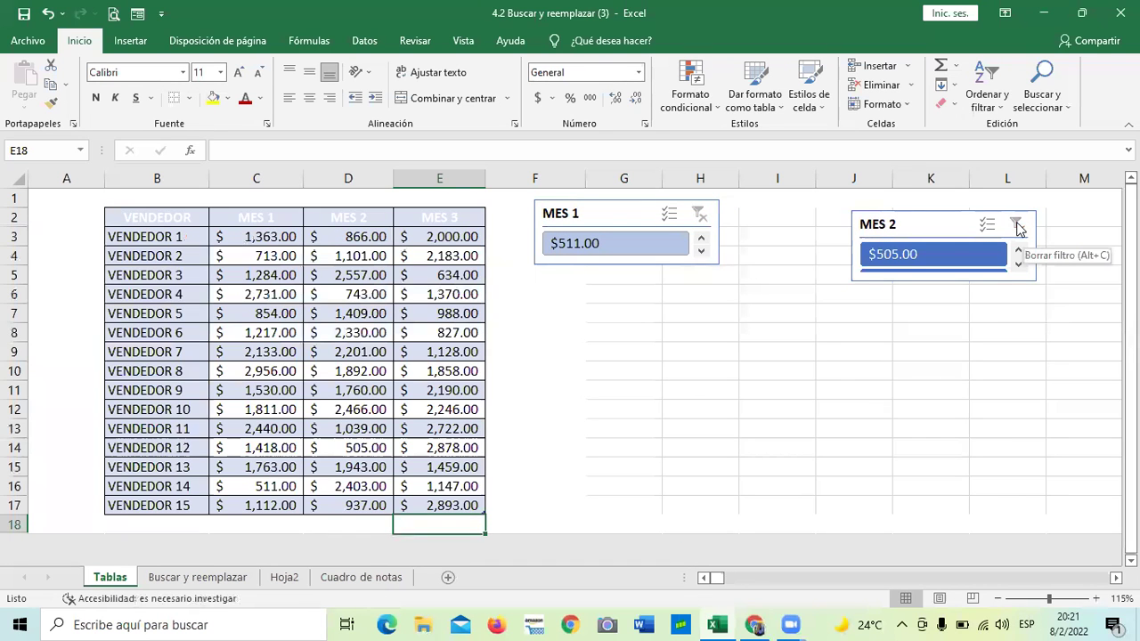
Move the MES 2 slicer up-left and lengthen both slicers to list more values
drag(935, 224, 859, 210)
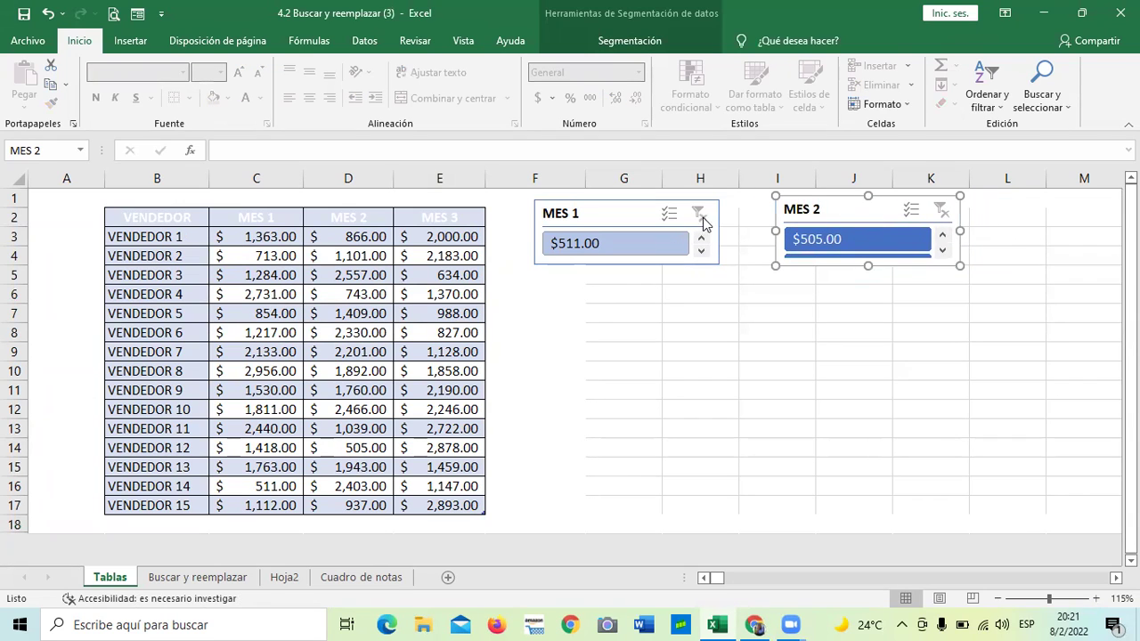
click(701, 251)
click(701, 251)
drag(868, 265, 867, 398)
click(652, 214)
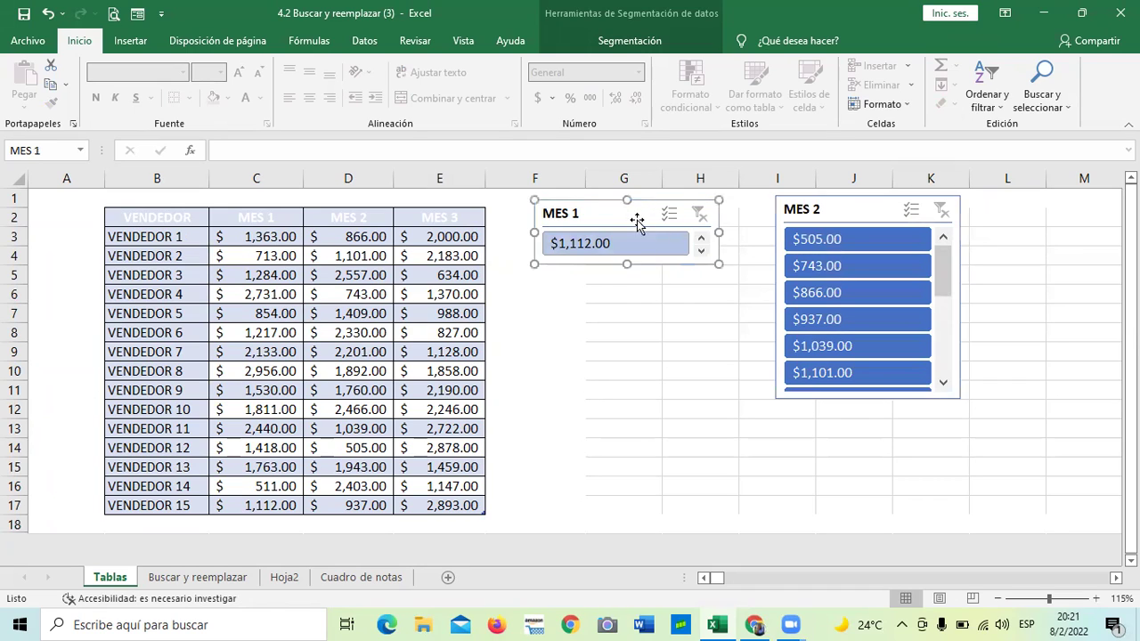
drag(627, 264, 627, 406)
drag(703, 304, 693, 349)
drag(941, 270, 944, 369)
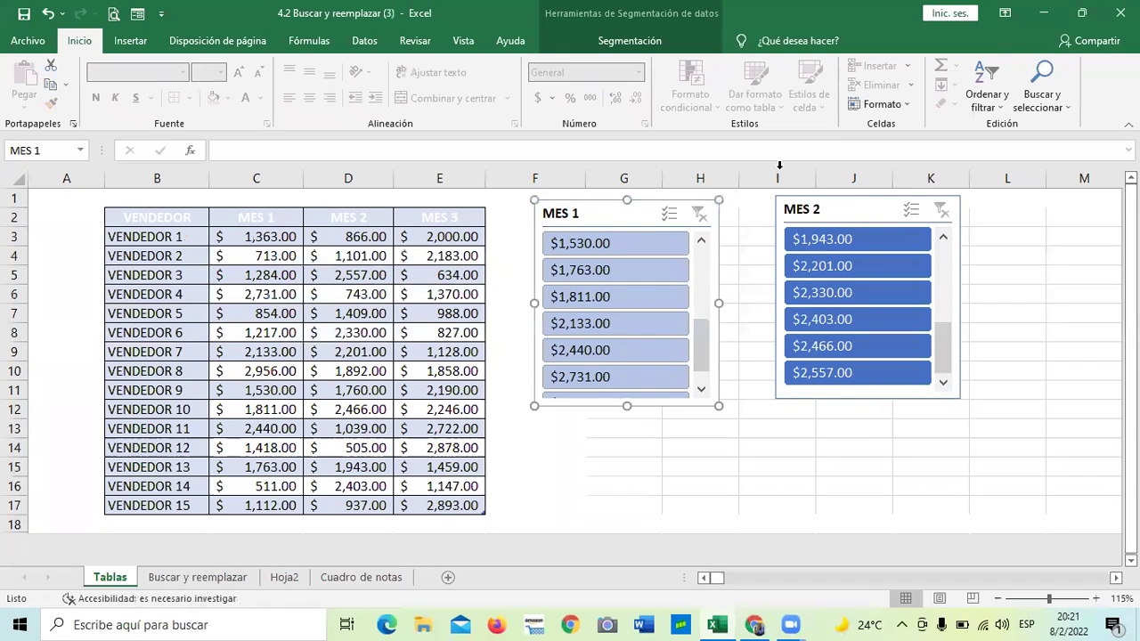
Apply the dark yellow style to the MES 1 slicer and adjust its size
click(640, 45)
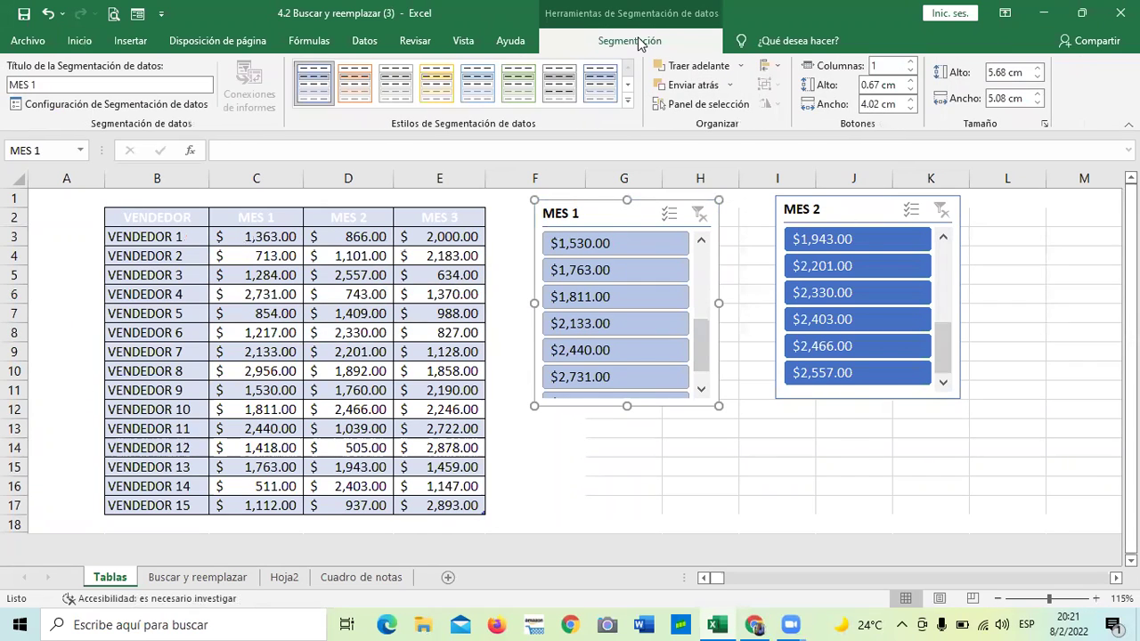
click(638, 113)
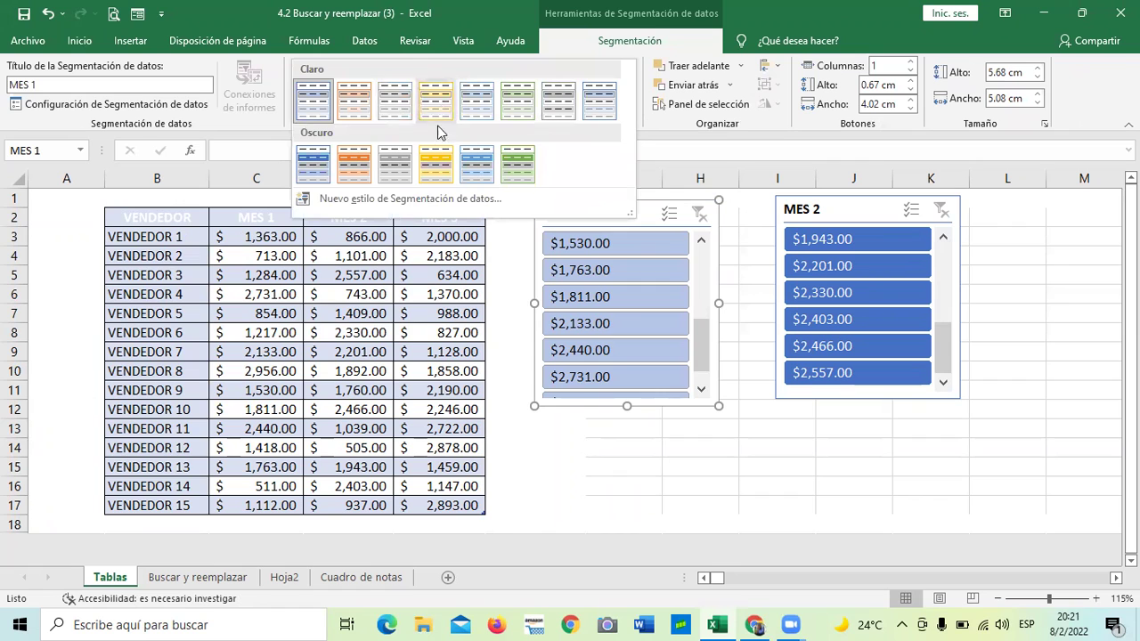
click(436, 164)
click(771, 432)
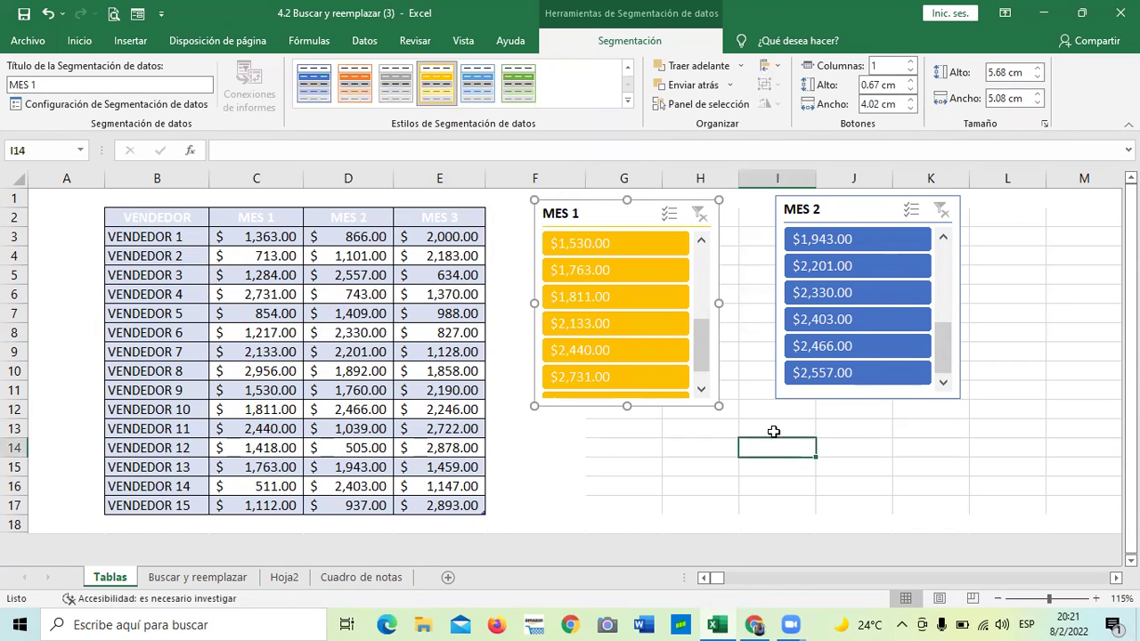
click(630, 207)
drag(630, 207, 650, 205)
drag(722, 334, 720, 374)
drag(720, 335, 719, 297)
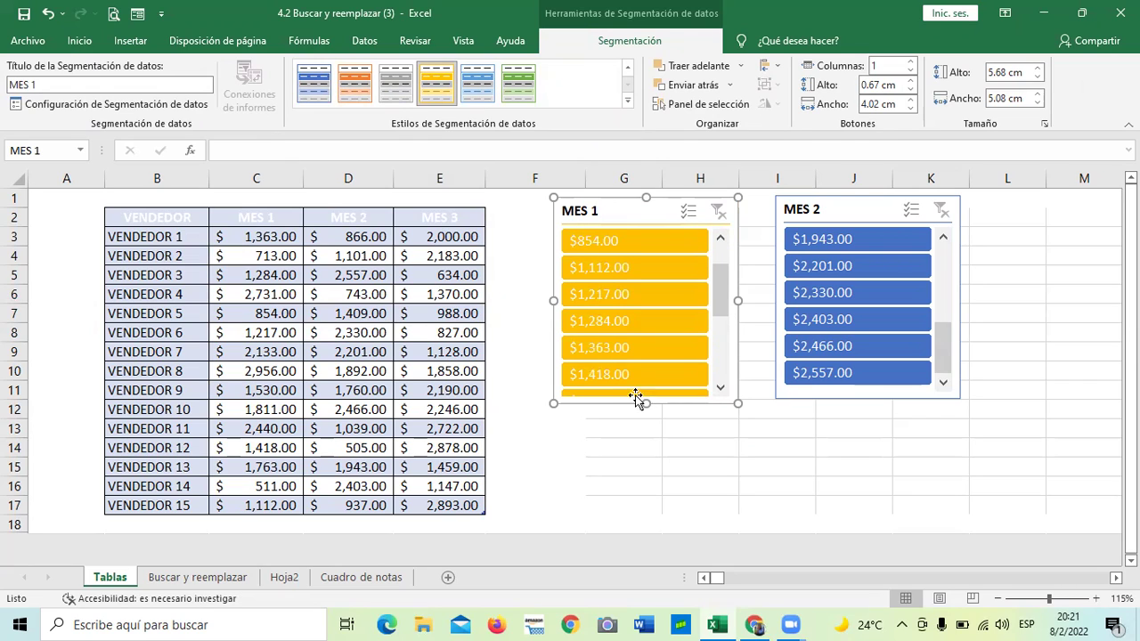
Filter by MES 1 $1,418.00, $854.00, $713.00 and MES 2 $1,943.00, then clear both filters
click(588, 374)
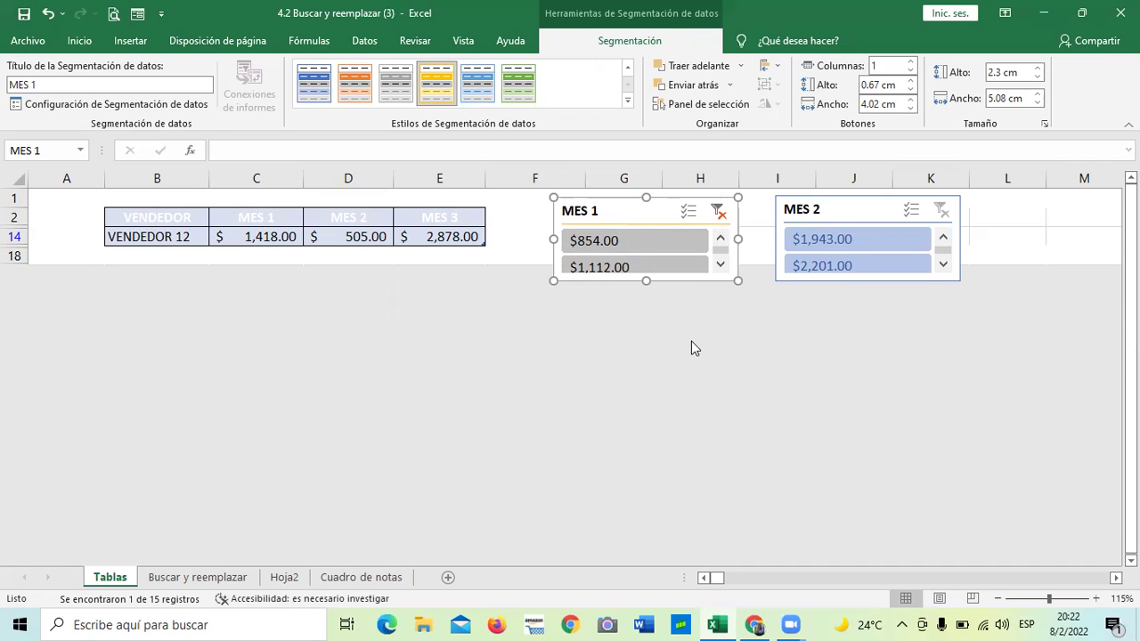
click(634, 242)
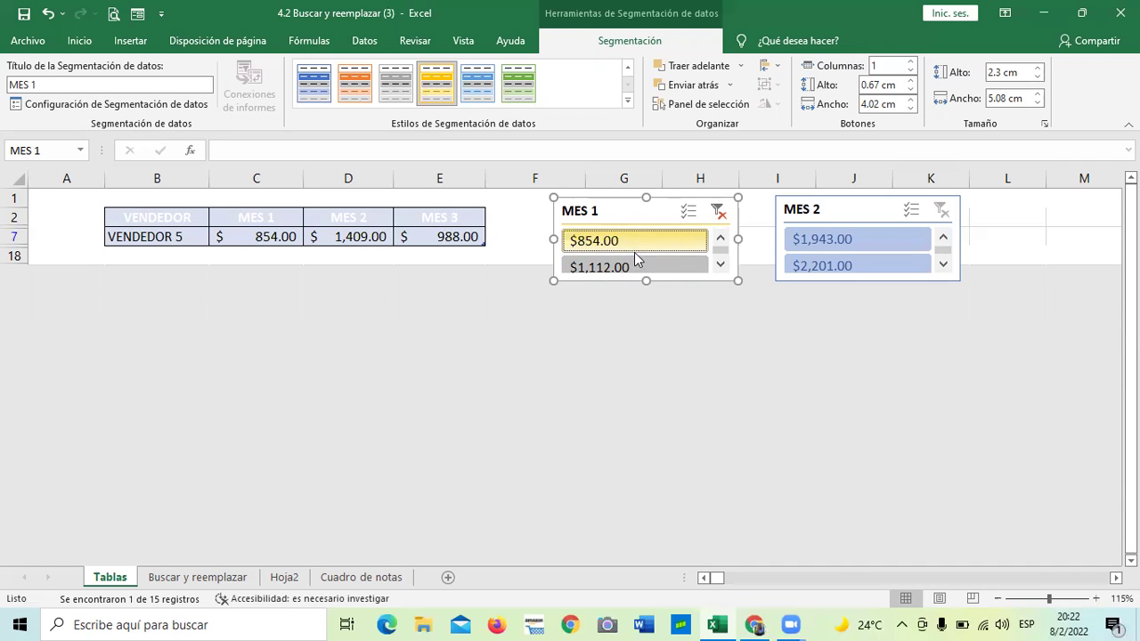
click(810, 246)
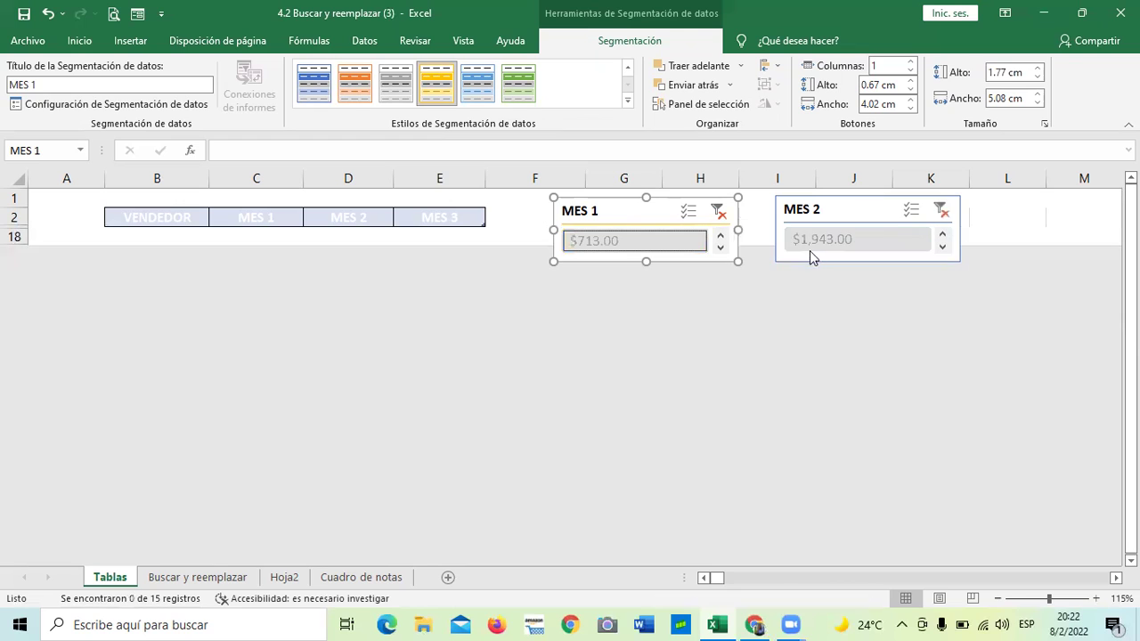
click(672, 241)
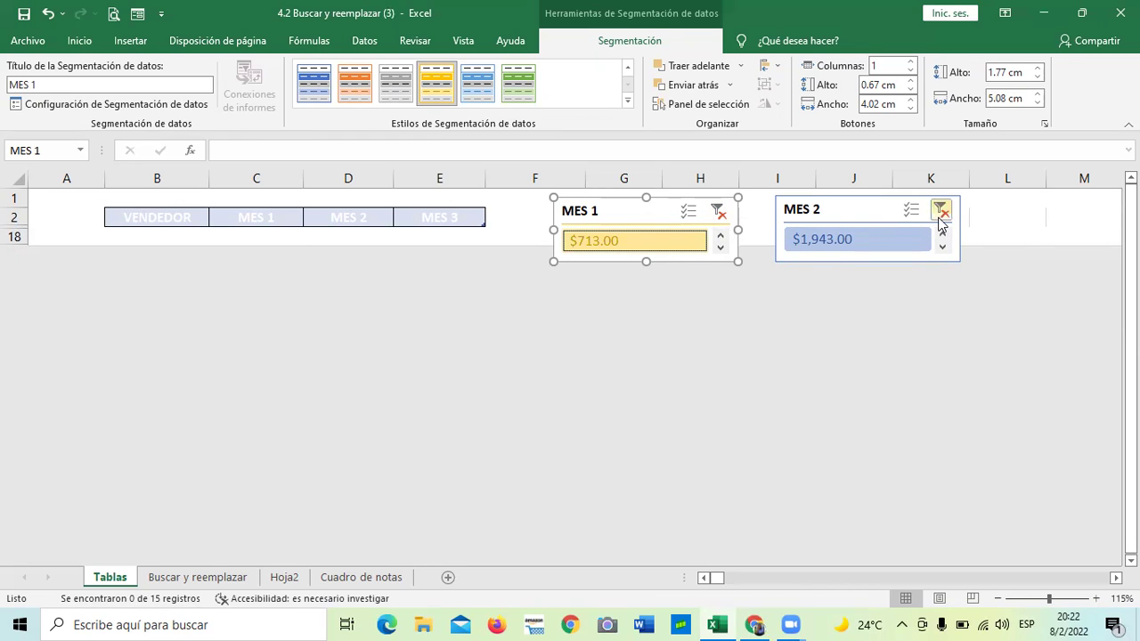
click(719, 218)
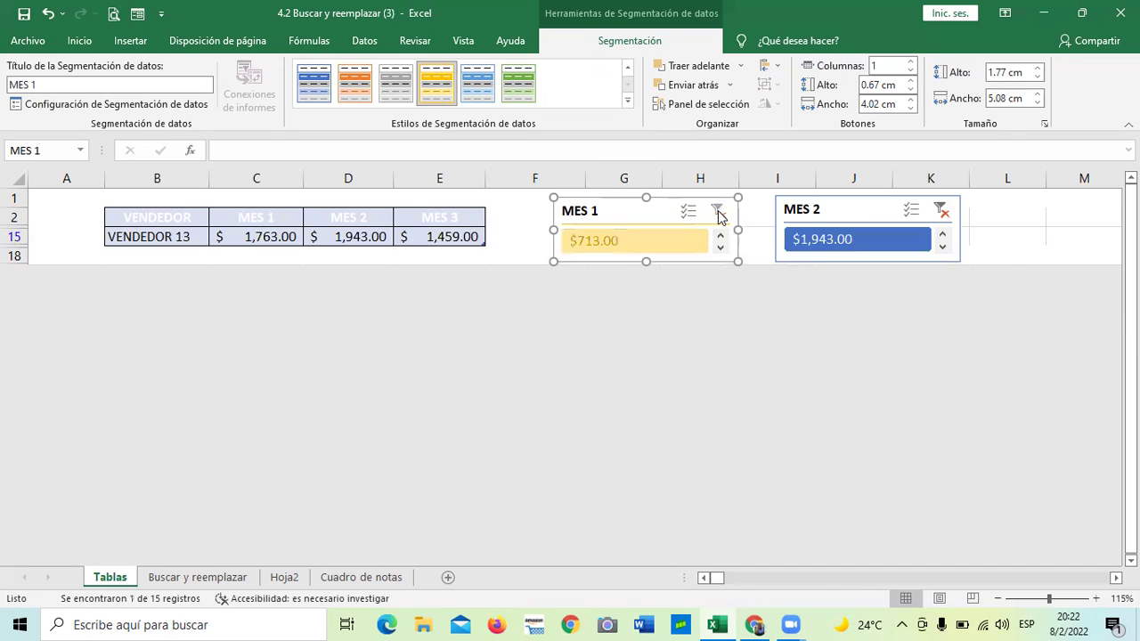
click(942, 210)
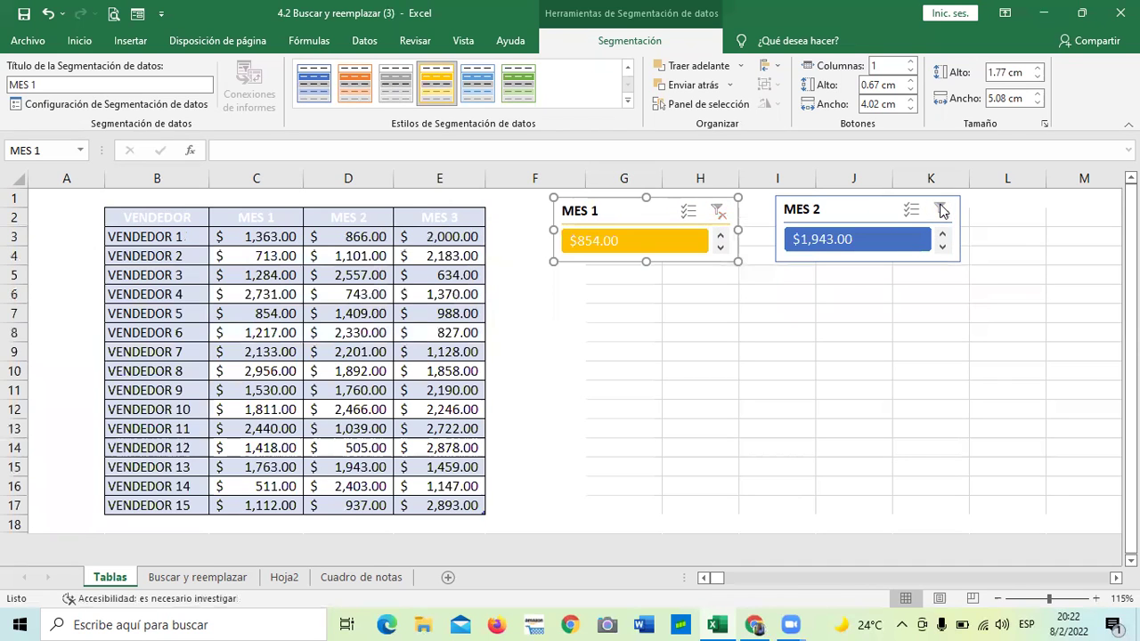
Stretch the MES 1 and MES 2 slicers to about 6.2 cm tall, showing seven amounts each
drag(646, 262, 662, 425)
click(862, 223)
drag(866, 260, 883, 422)
drag(944, 359, 943, 245)
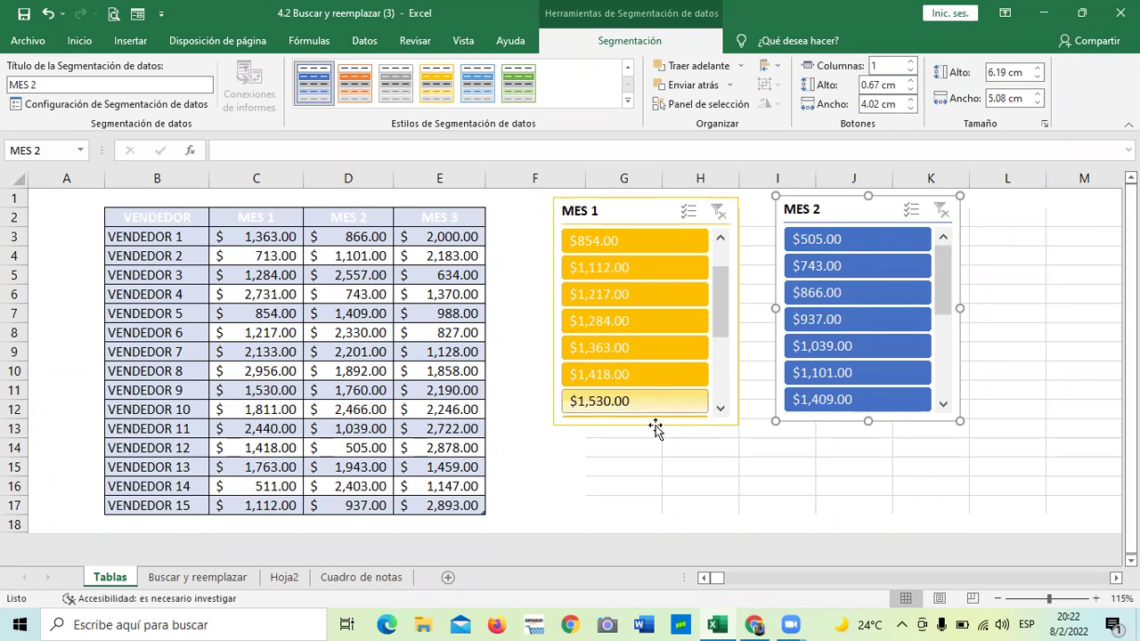
drag(721, 295, 725, 253)
drag(945, 262, 938, 235)
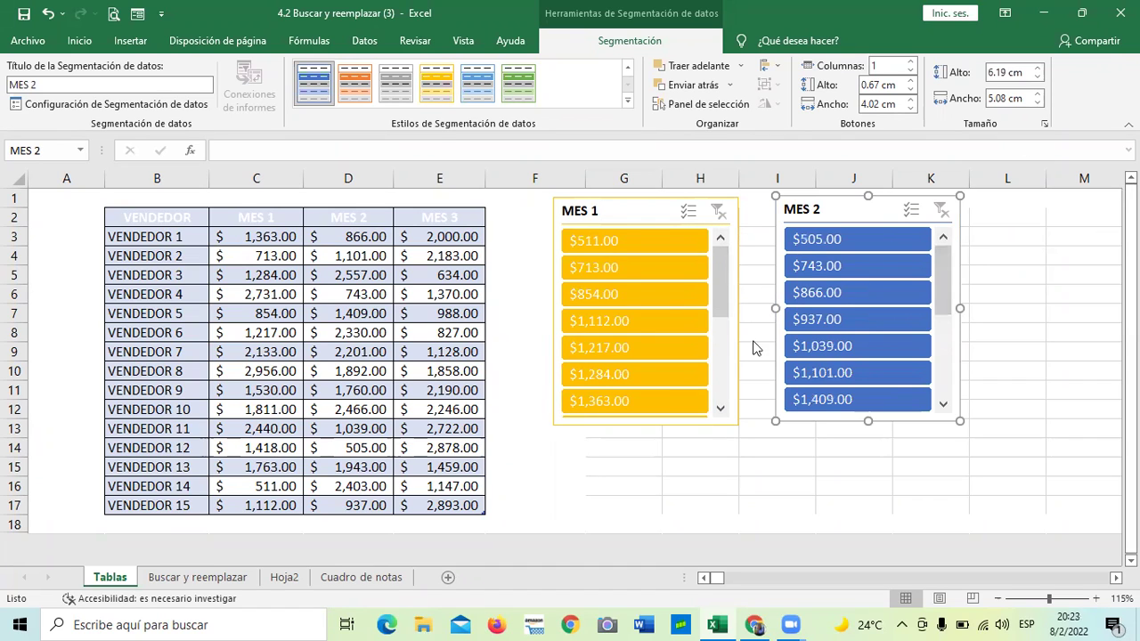
drag(718, 265, 717, 289)
drag(948, 283, 946, 385)
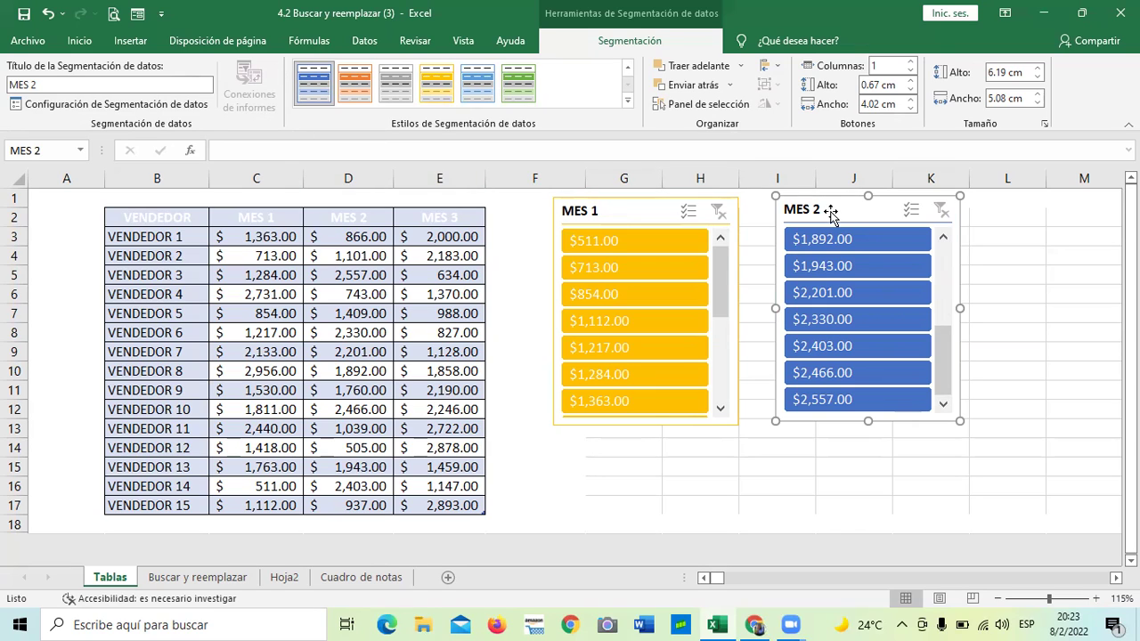
click(632, 208)
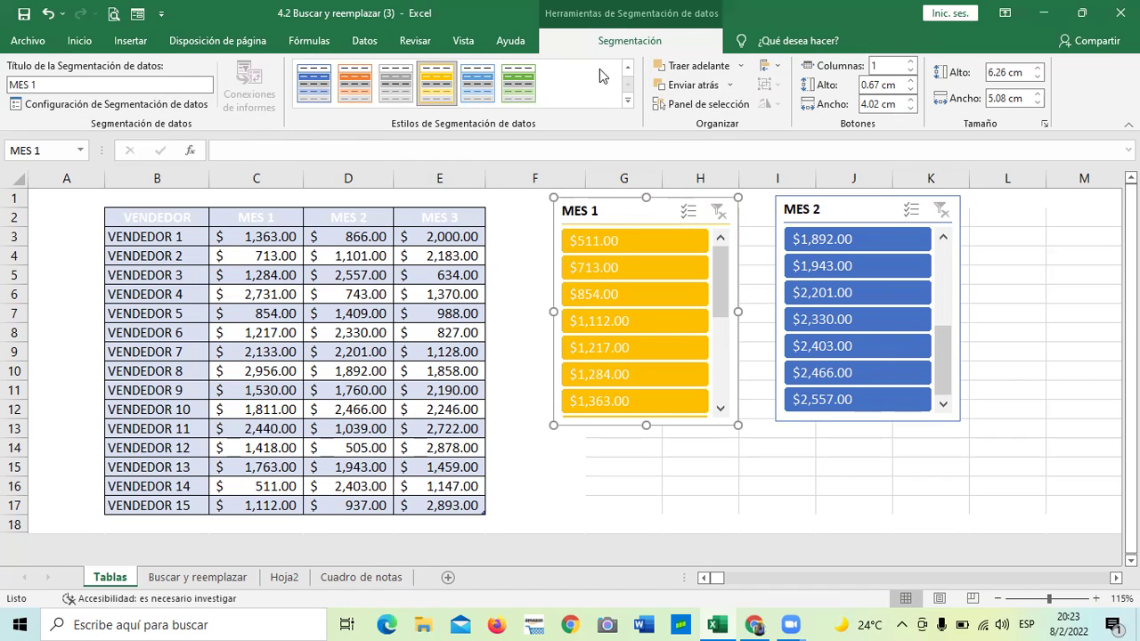
click(626, 100)
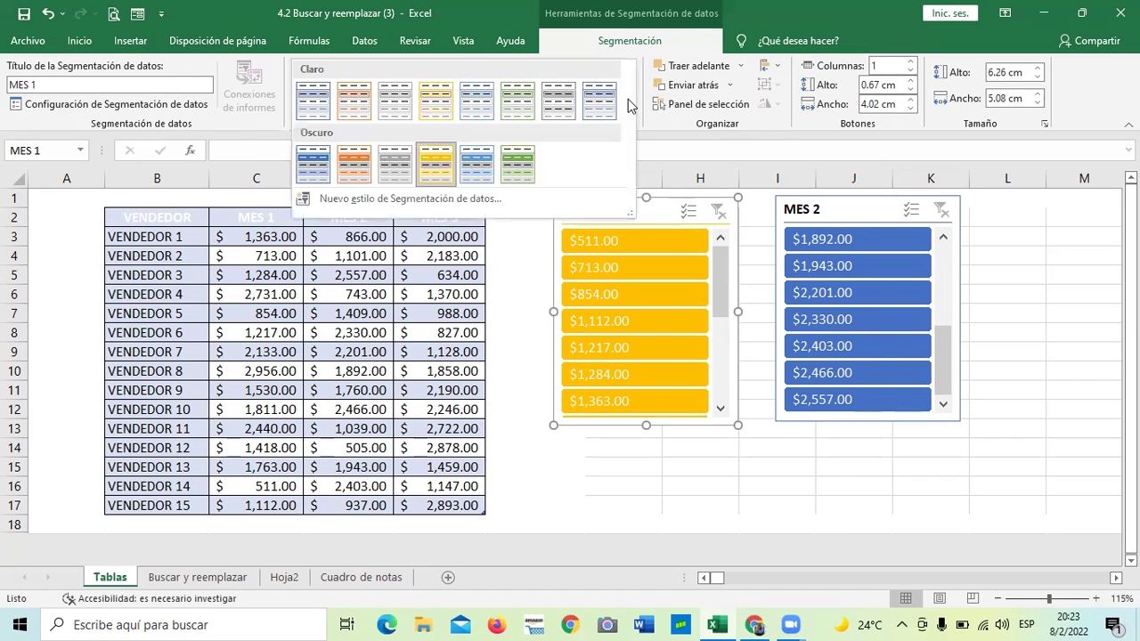
Apply the dark orange slicer style to the MES 2 slicer
click(384, 197)
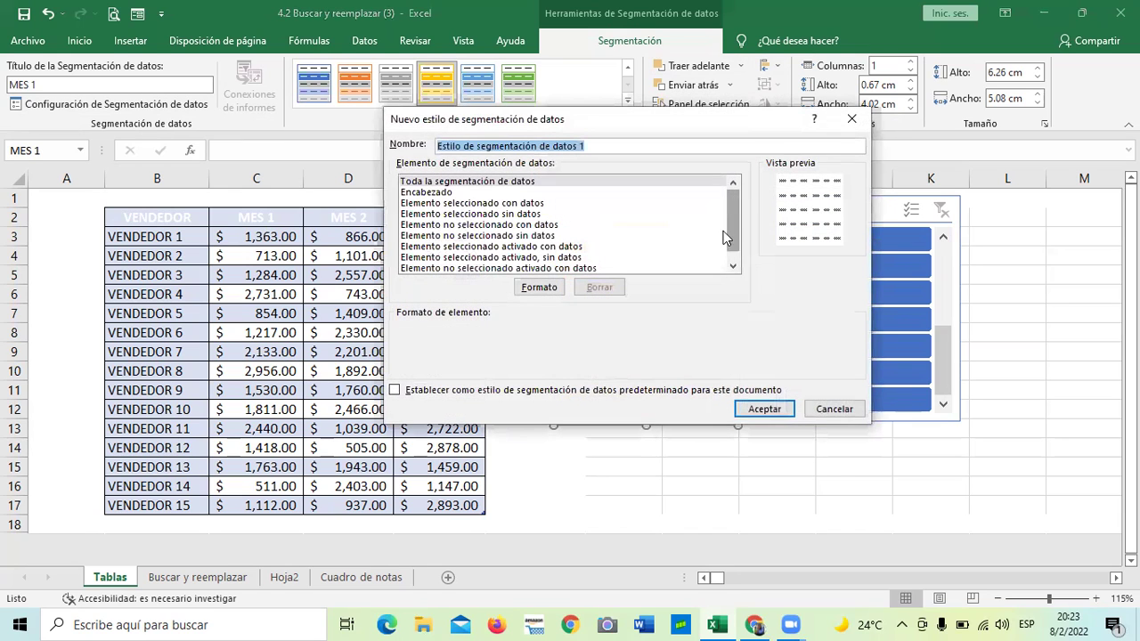
click(851, 118)
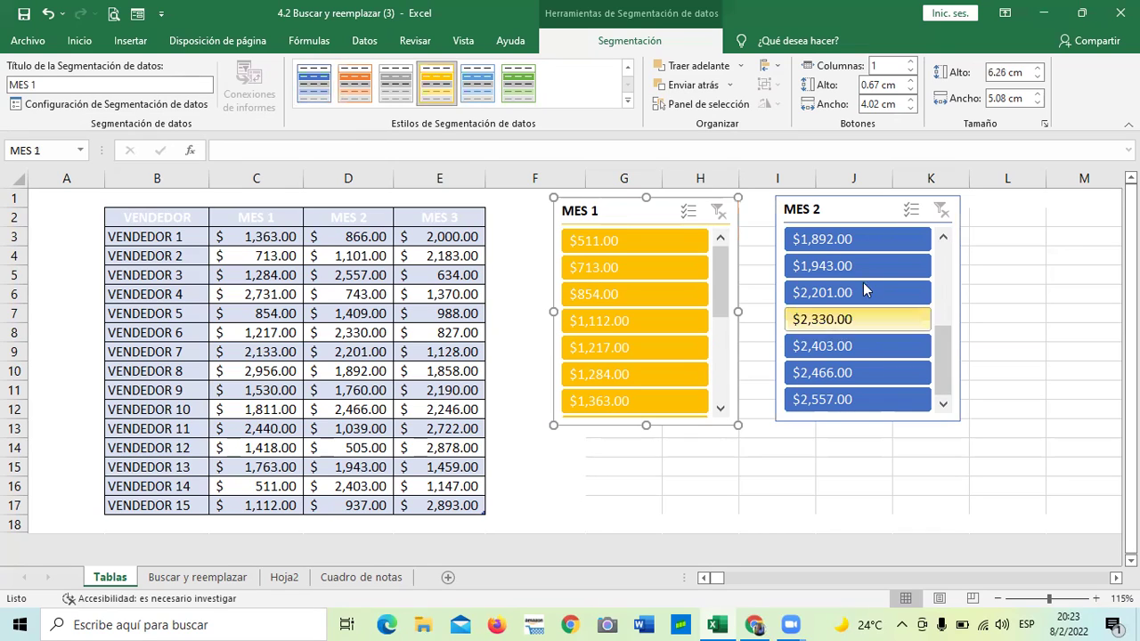
click(866, 210)
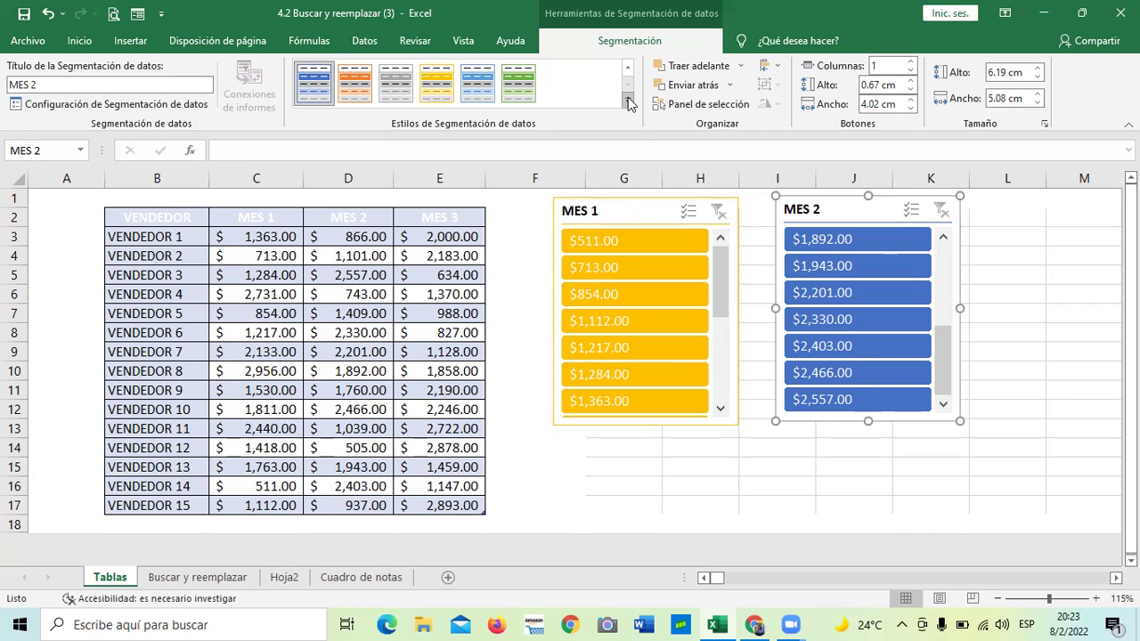
click(628, 104)
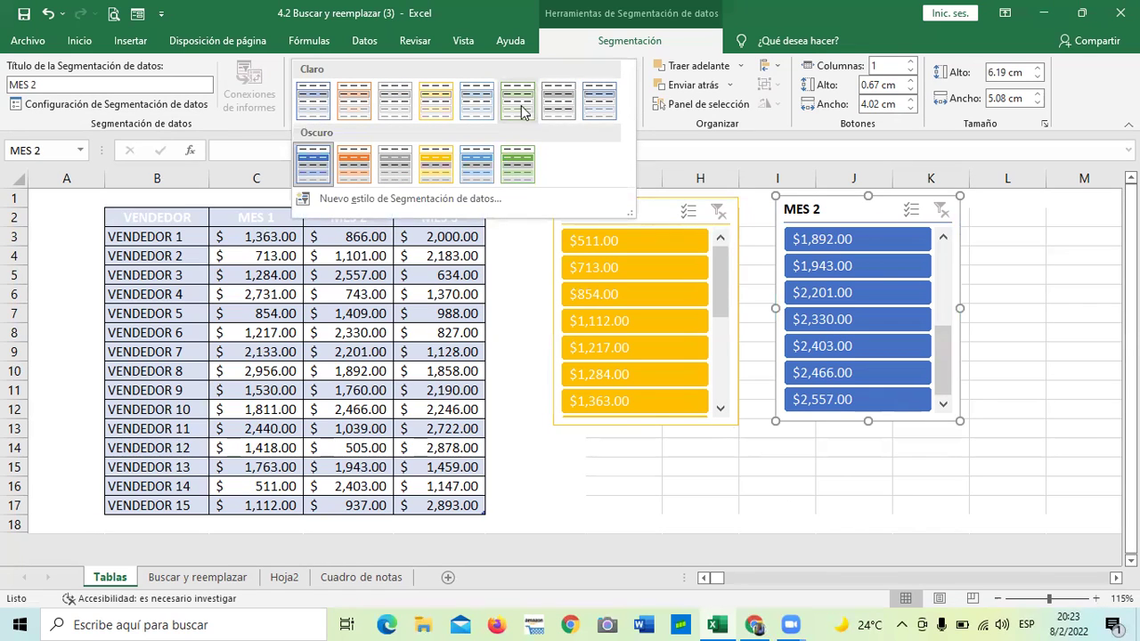
click(354, 165)
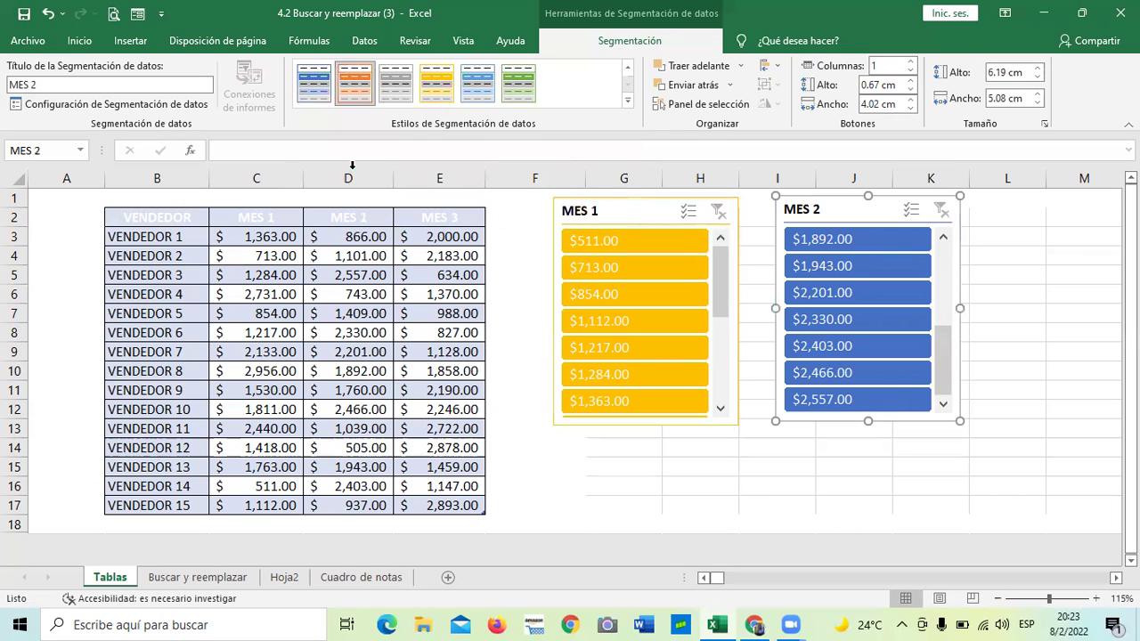
click(753, 467)
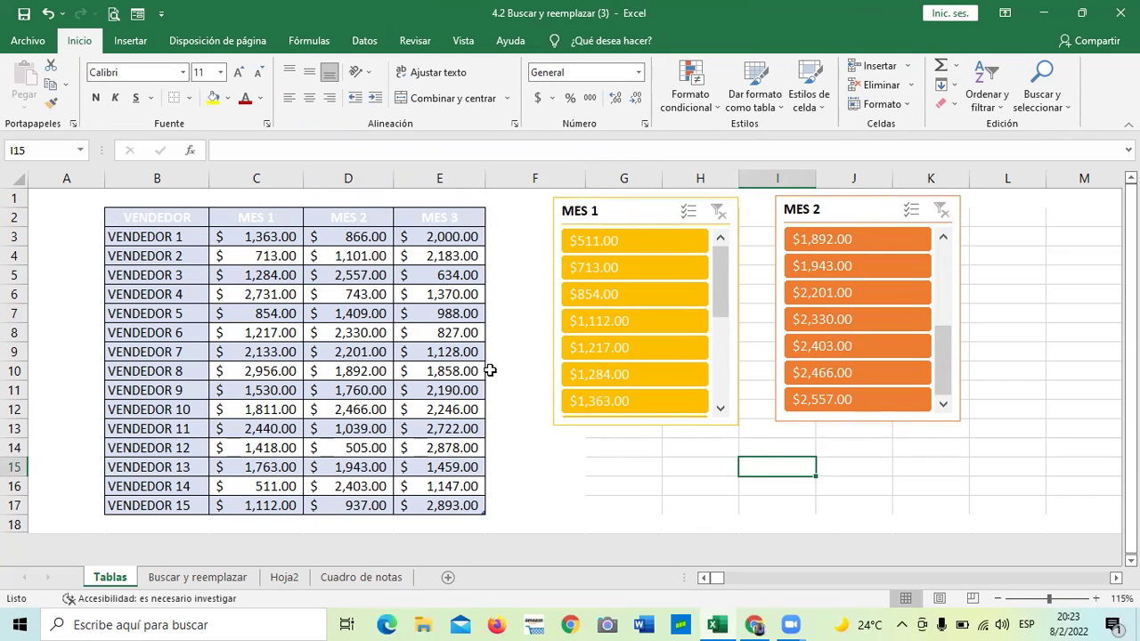
Select the MES 1 slicer and bring up its slicer formatting options
scroll(490, 374, down, 2)
scroll(499, 381, up, 1)
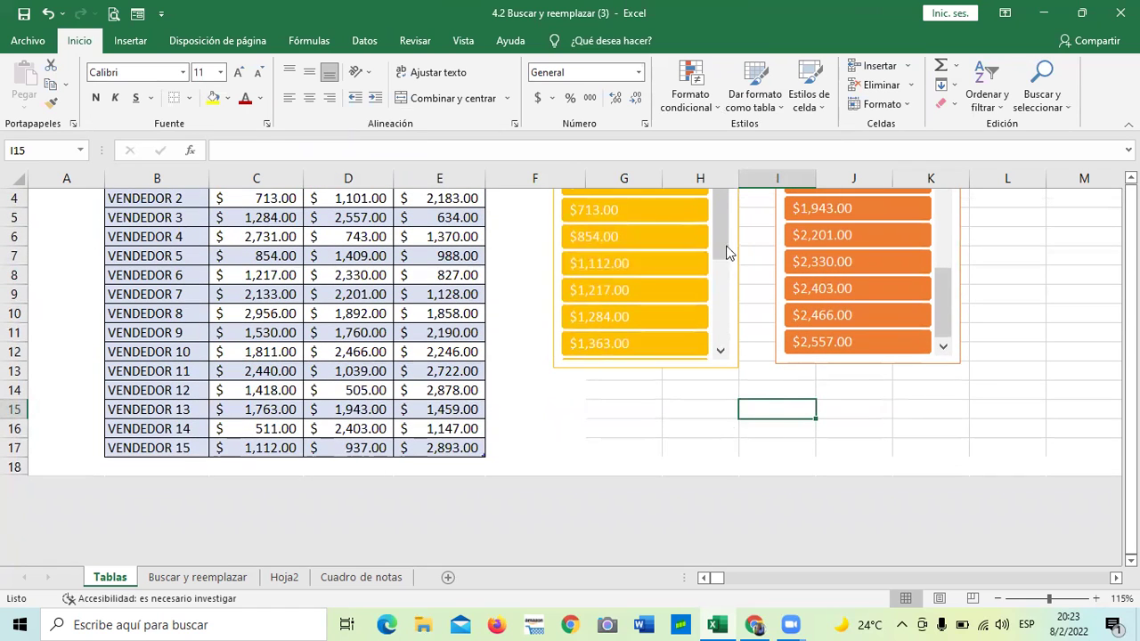
drag(719, 252, 719, 349)
mouse_move(935, 307)
mouse_down()
mouse_move(934, 214)
mouse_move(952, 302)
mouse_up()
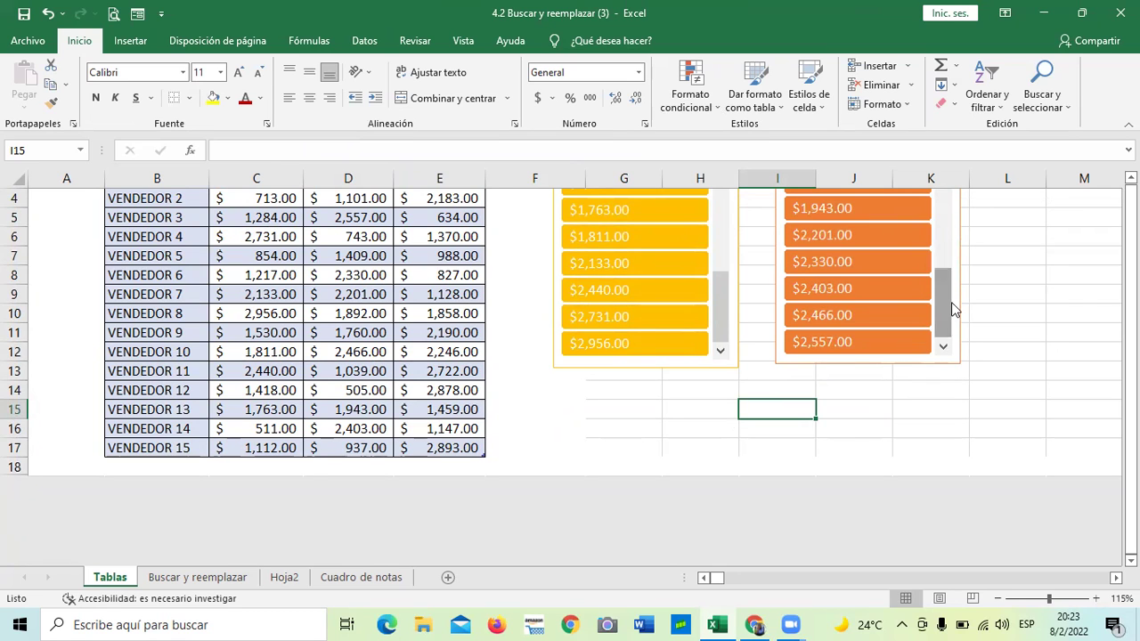
scroll(951, 302, up, 1)
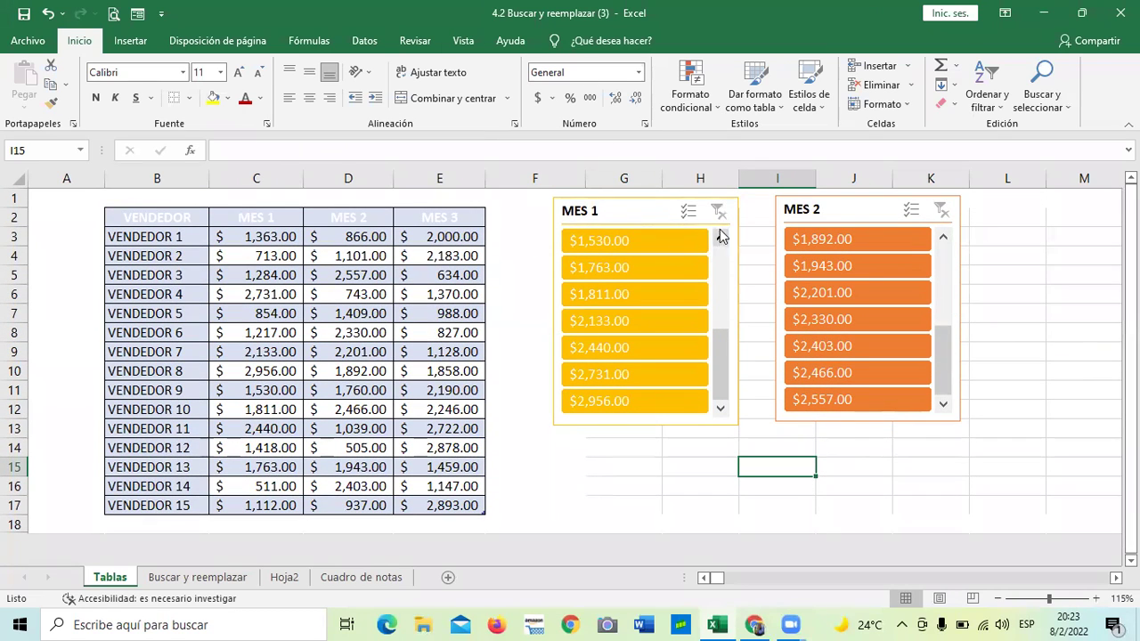
drag(656, 210, 653, 207)
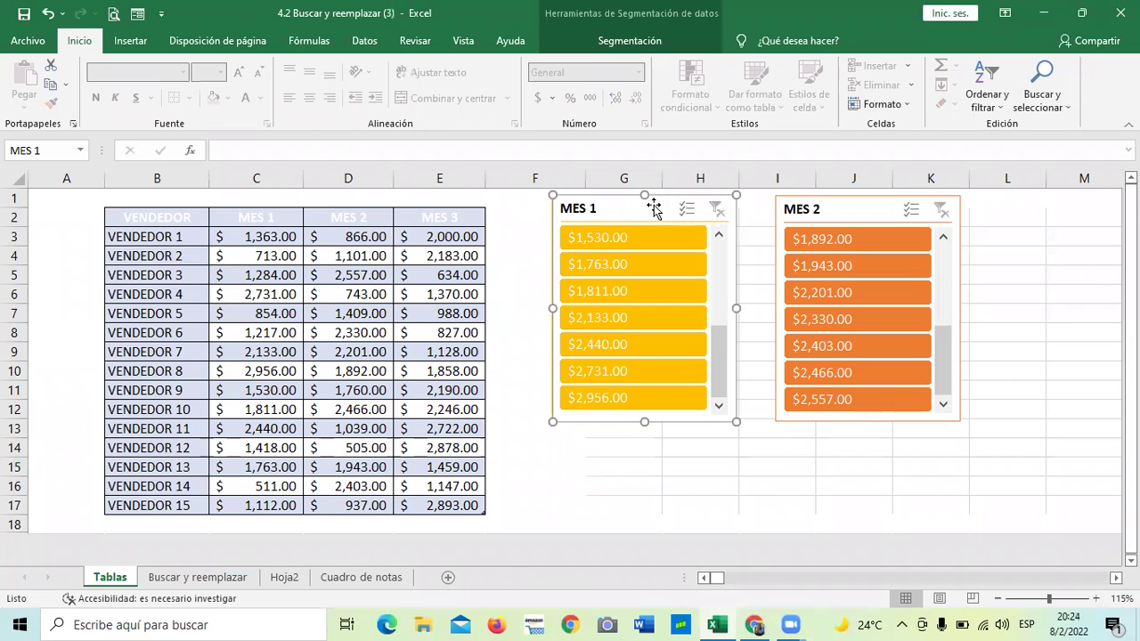
click(639, 41)
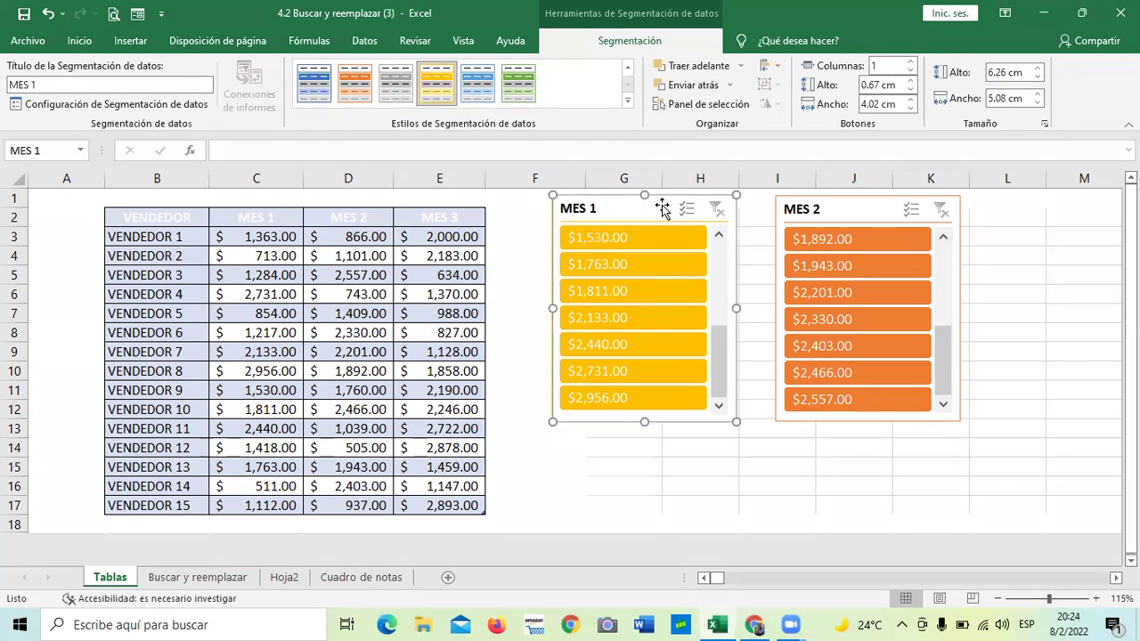
Delete the MES 1 slicer and remove MES 2 with Quitar "MES 2", leaving only Tabla1
key(Delete)
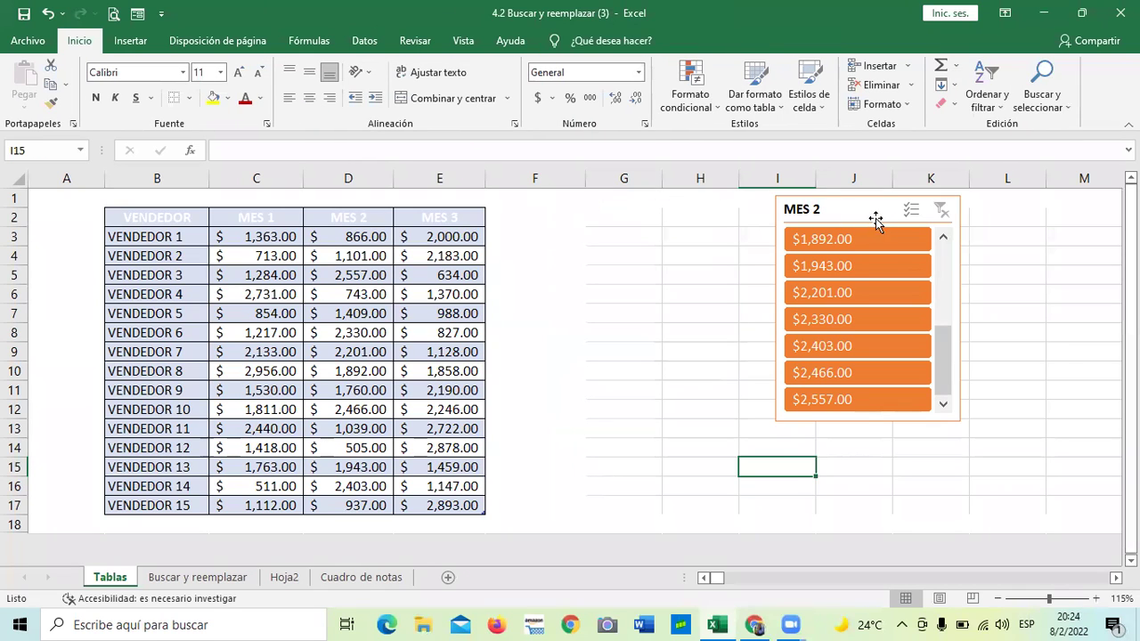
click(872, 215)
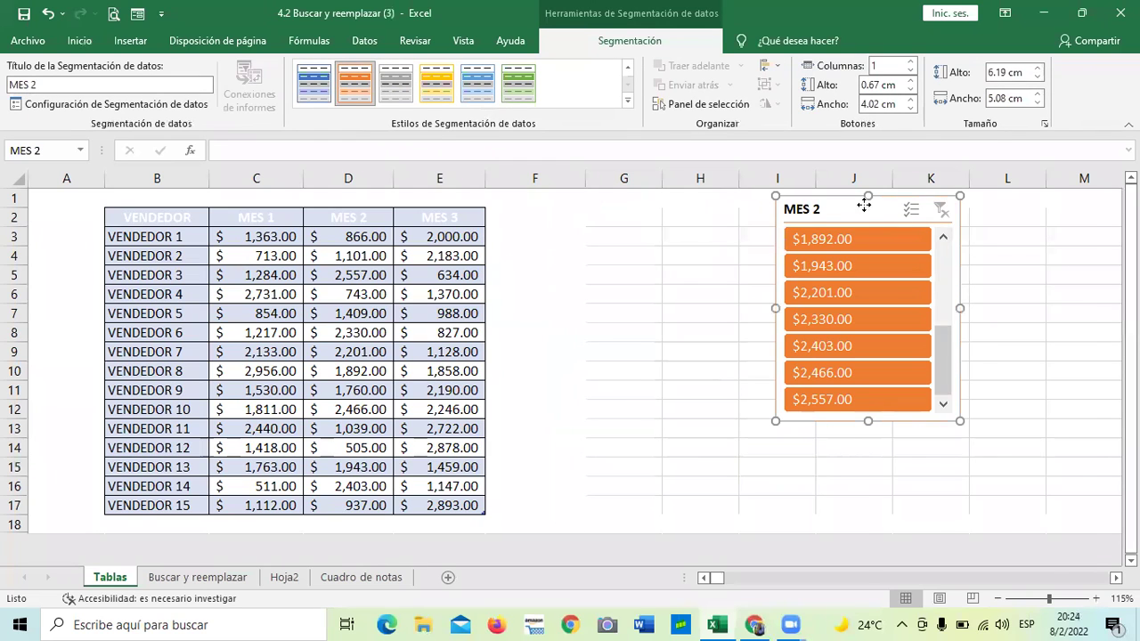
right_click(864, 205)
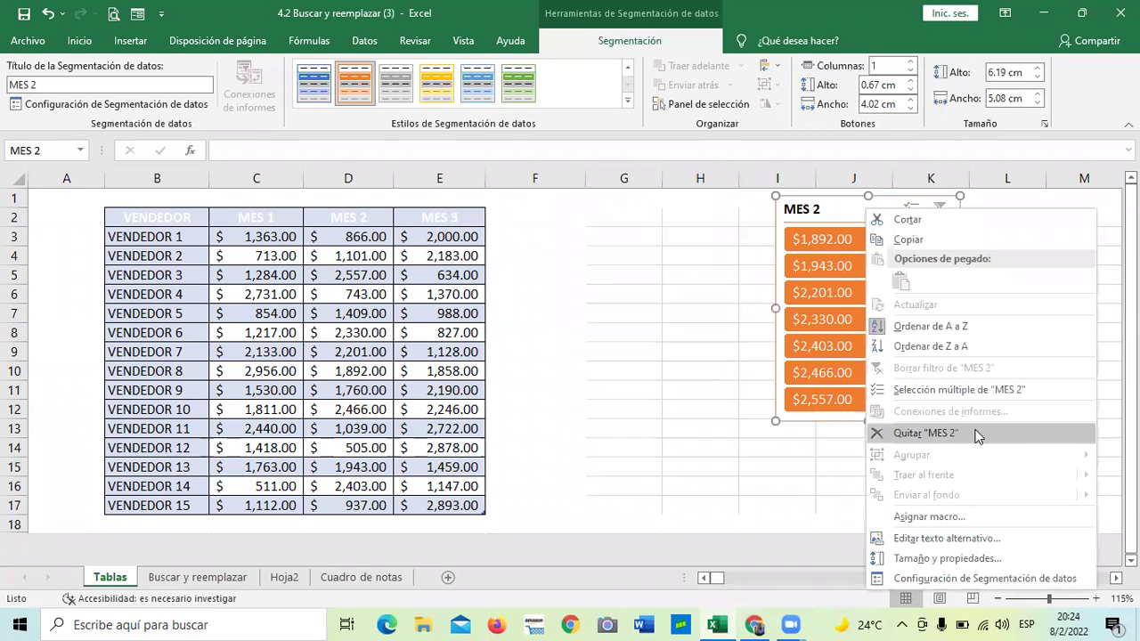
click(977, 438)
click(677, 319)
click(657, 319)
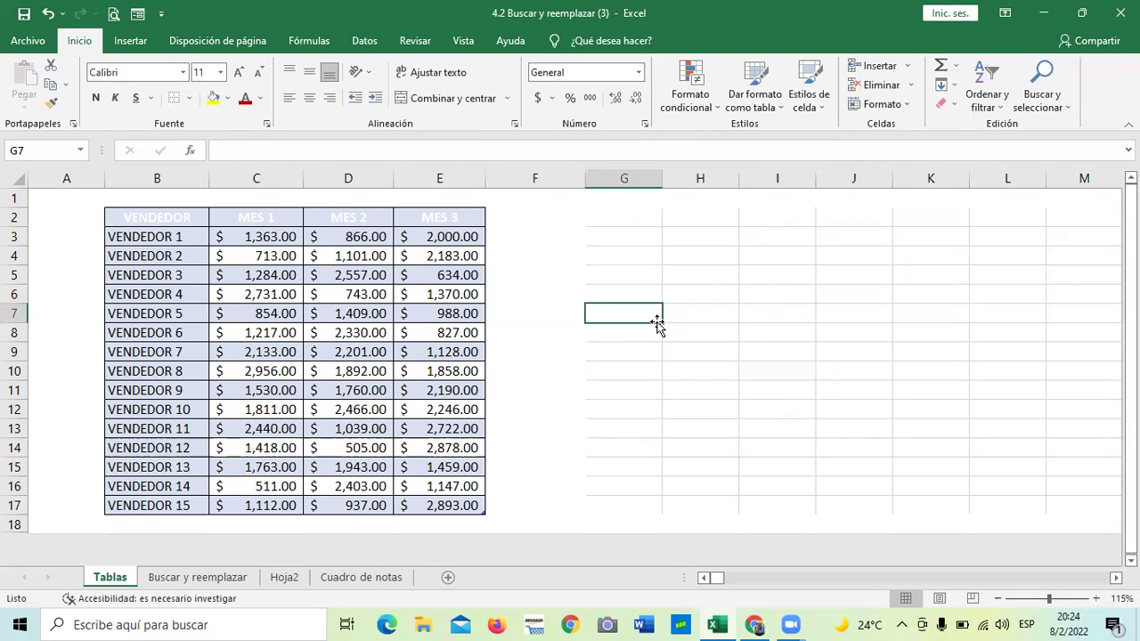
Turn on Botón de filtro so the VENDEDOR table header shows filter buttons
click(374, 392)
click(353, 446)
click(227, 393)
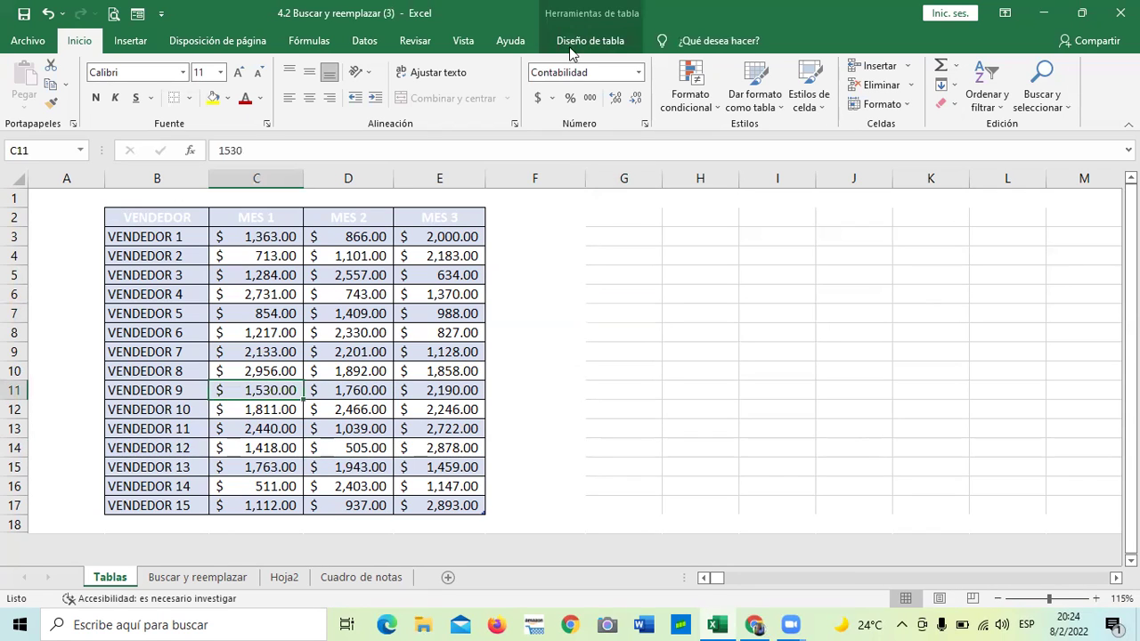
click(602, 40)
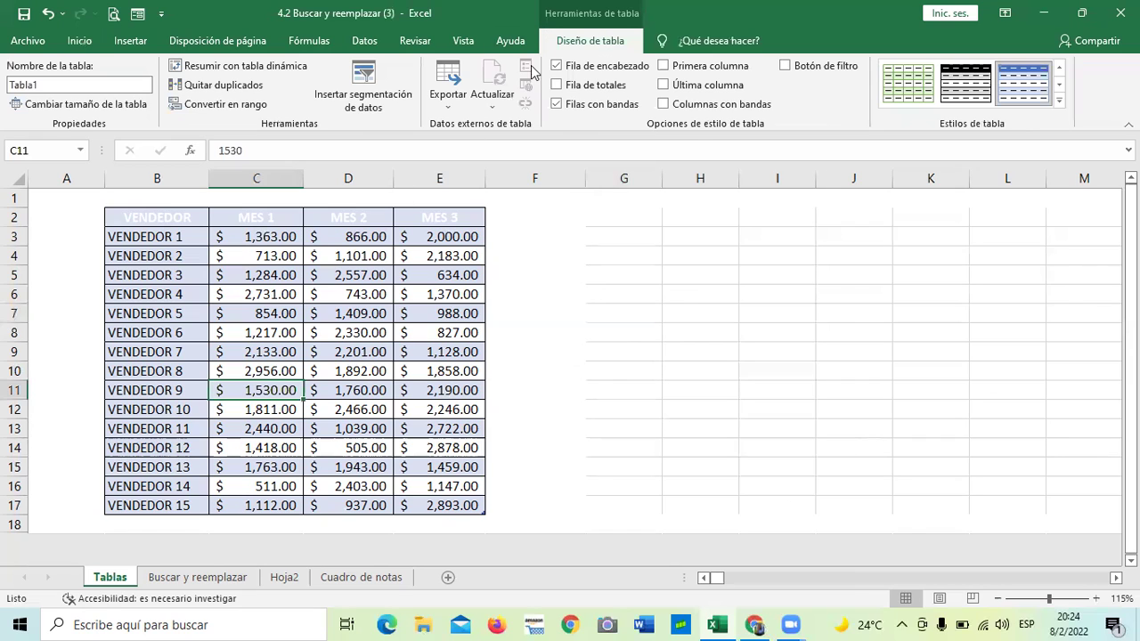
click(784, 66)
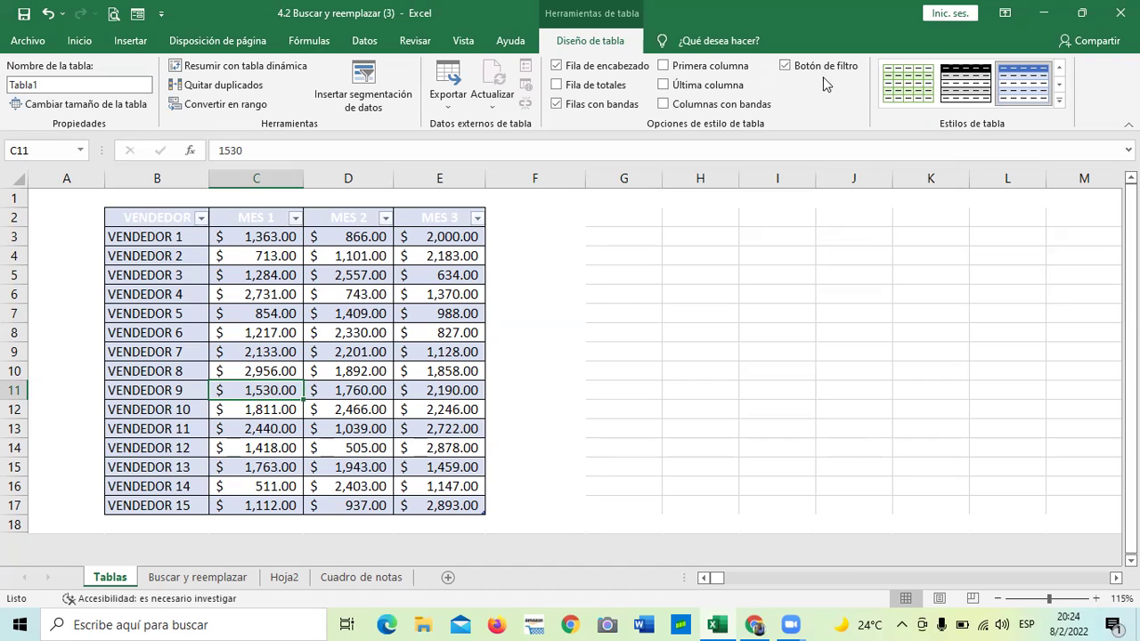
Toggle Última columna and Fila de totales back off, then open the Insert Slicers column list
click(663, 84)
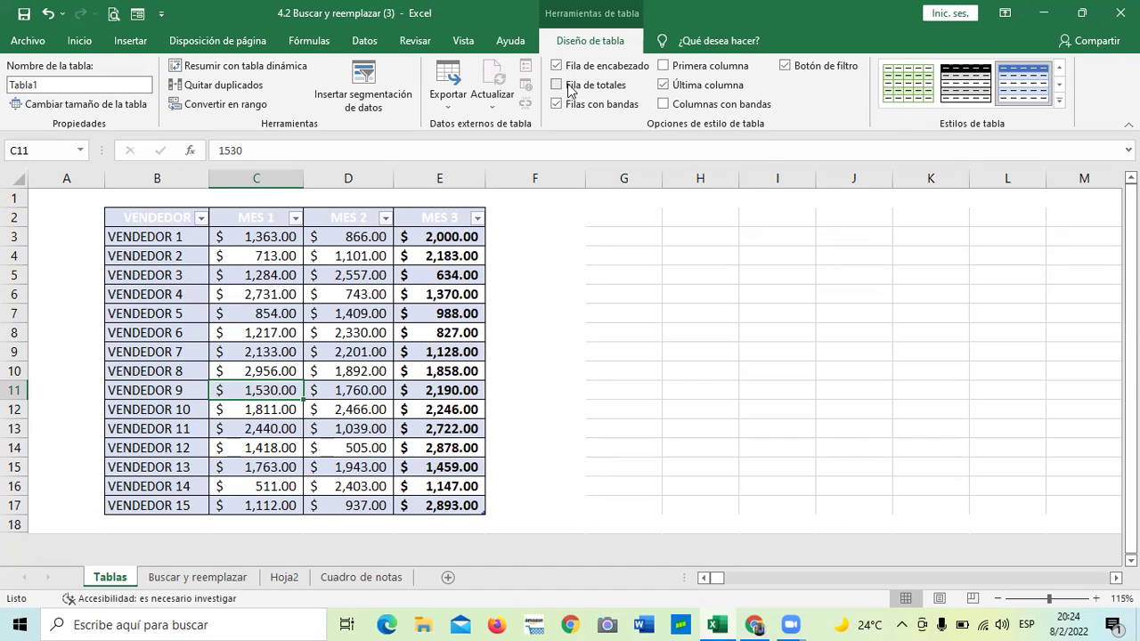
click(558, 86)
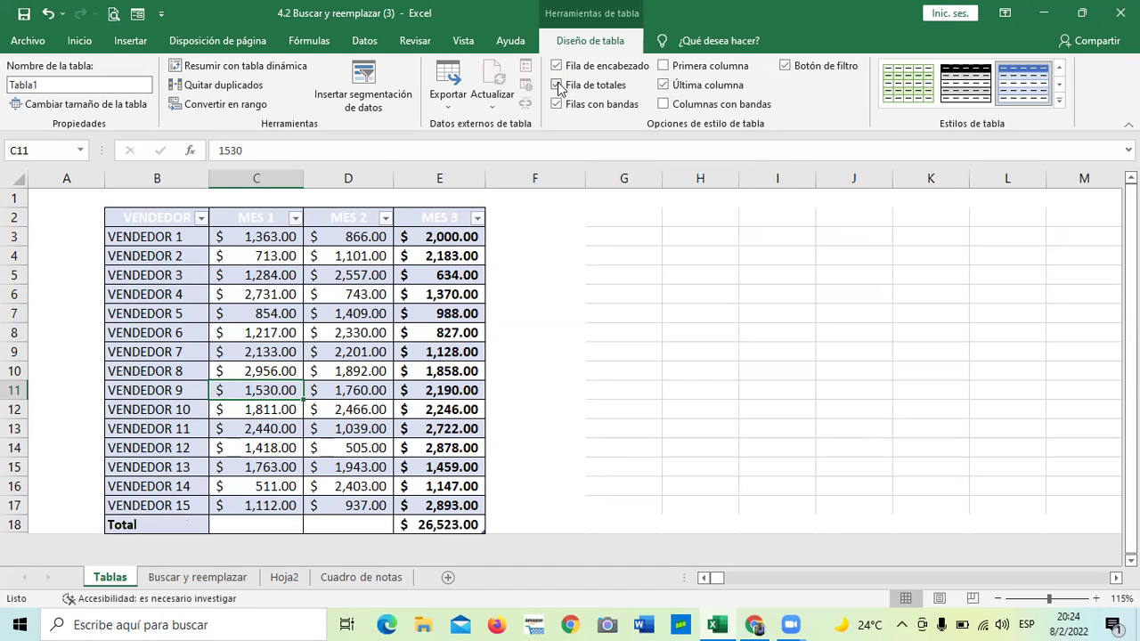
click(558, 85)
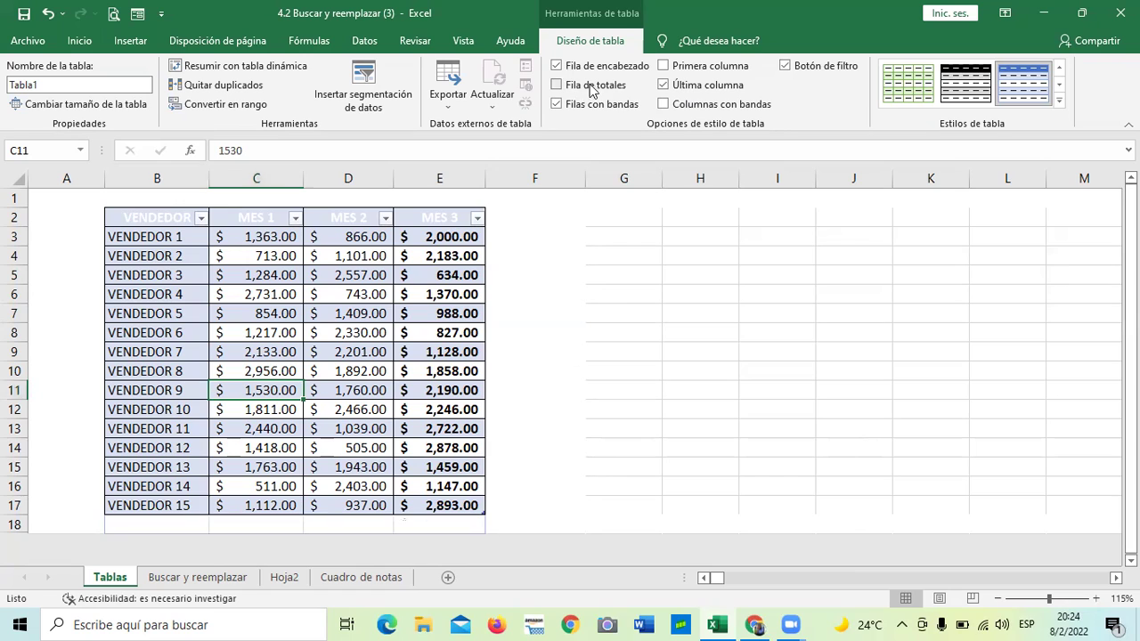
click(663, 84)
click(260, 294)
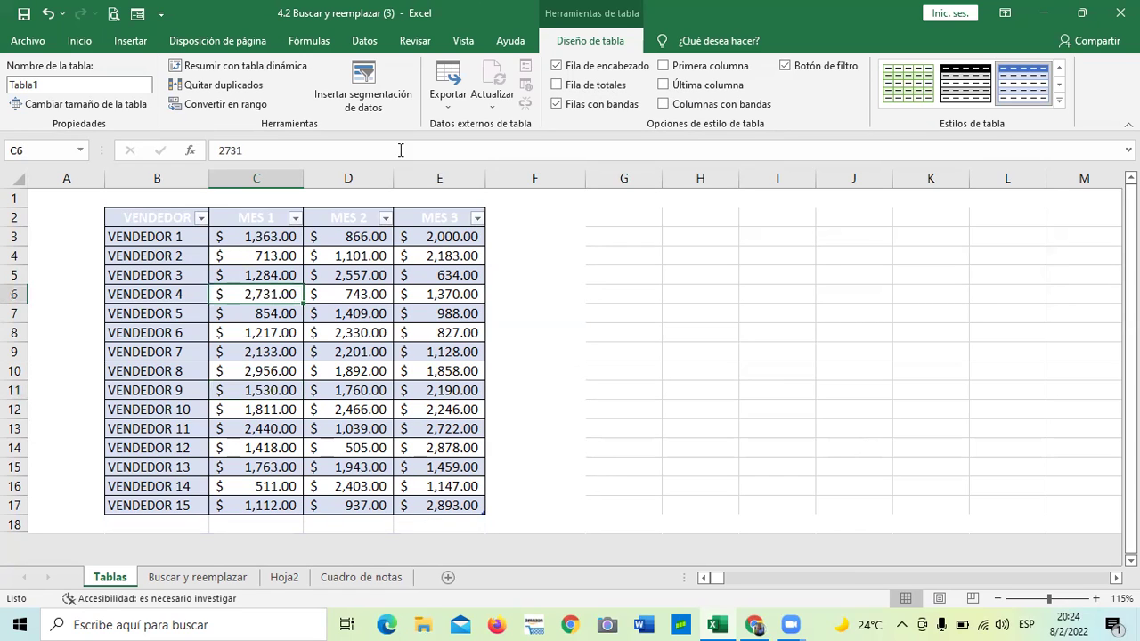
click(365, 88)
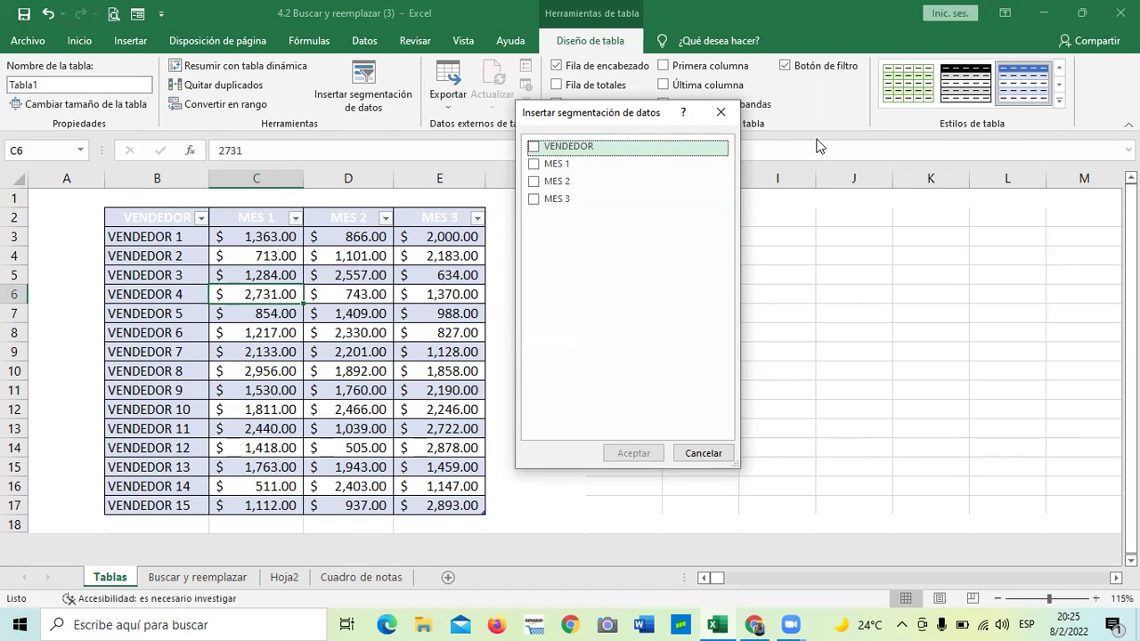
Close the Insert Slicers dialog without adding a slicer and select empty cell G5
click(720, 113)
click(682, 365)
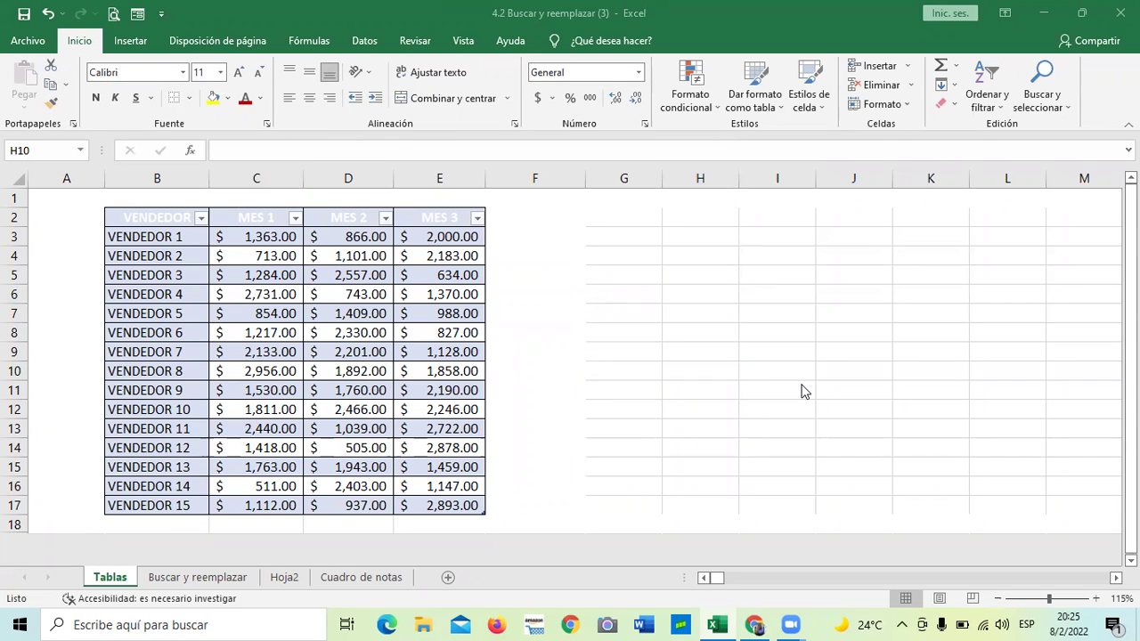
click(670, 374)
click(619, 282)
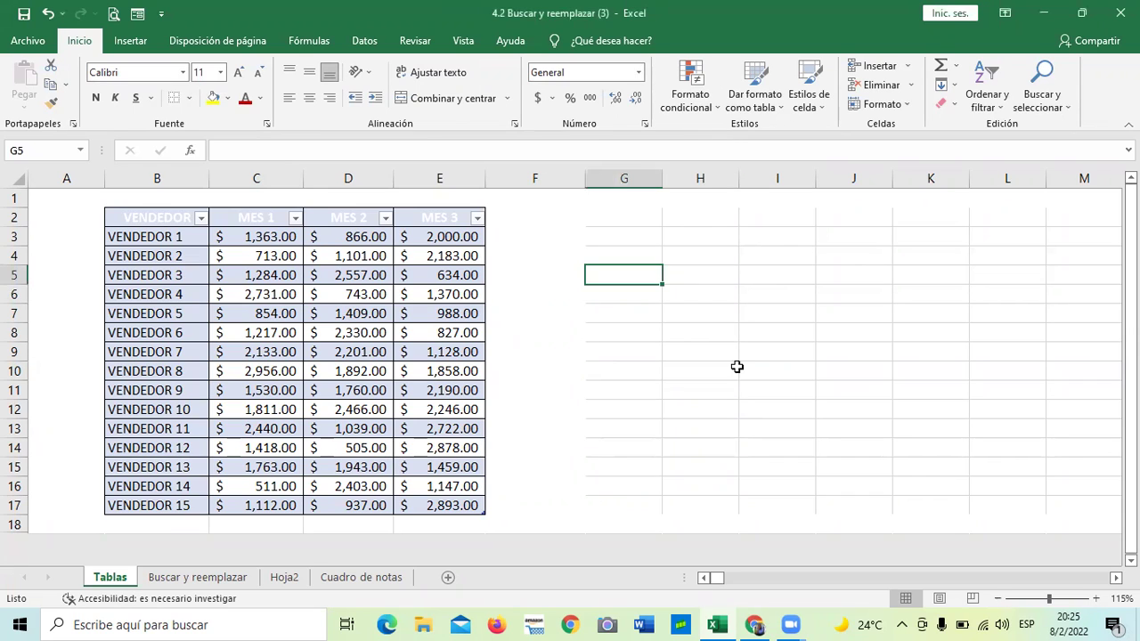
Switch to the Buscar y reemplazar sheet, select cell H9 and show the Buscar y seleccionar options
click(215, 581)
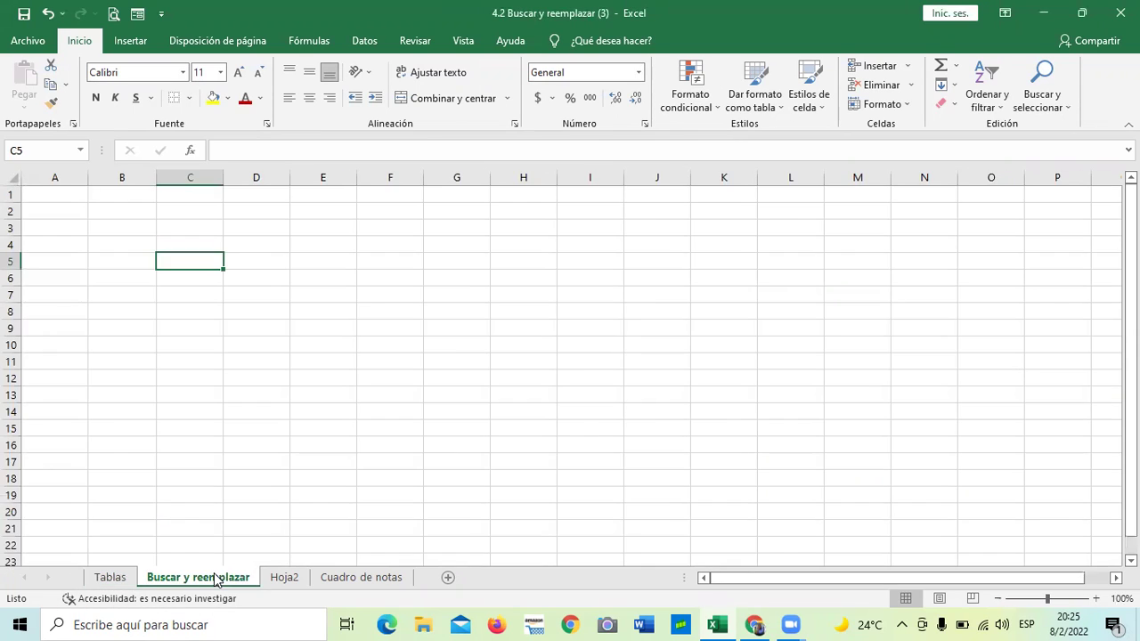
drag(403, 362, 406, 352)
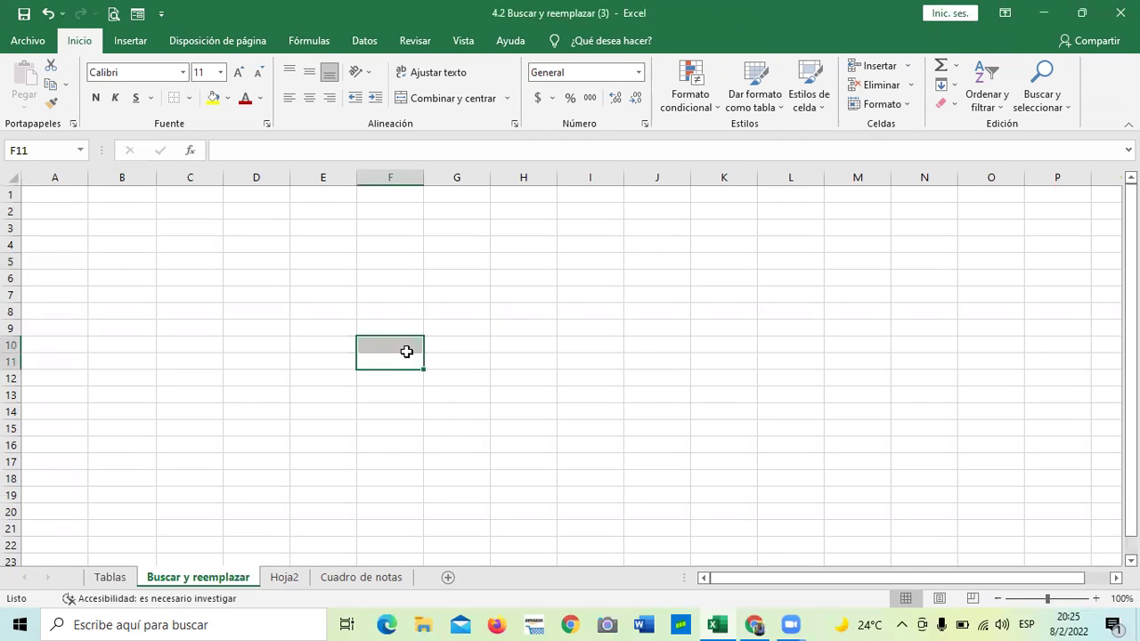
click(540, 326)
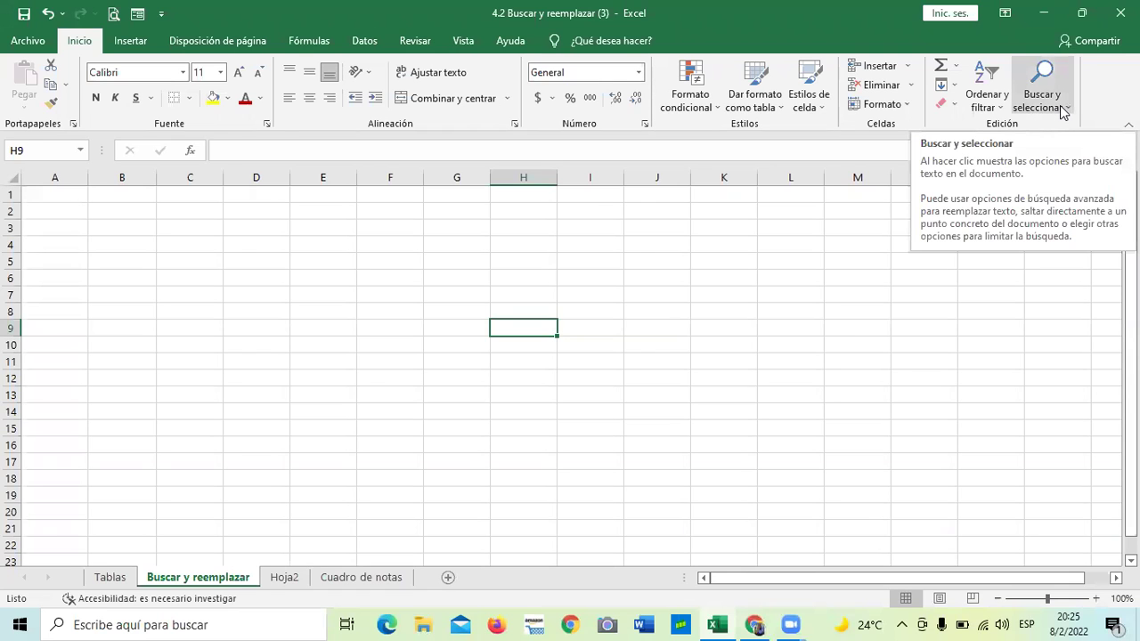
click(1062, 107)
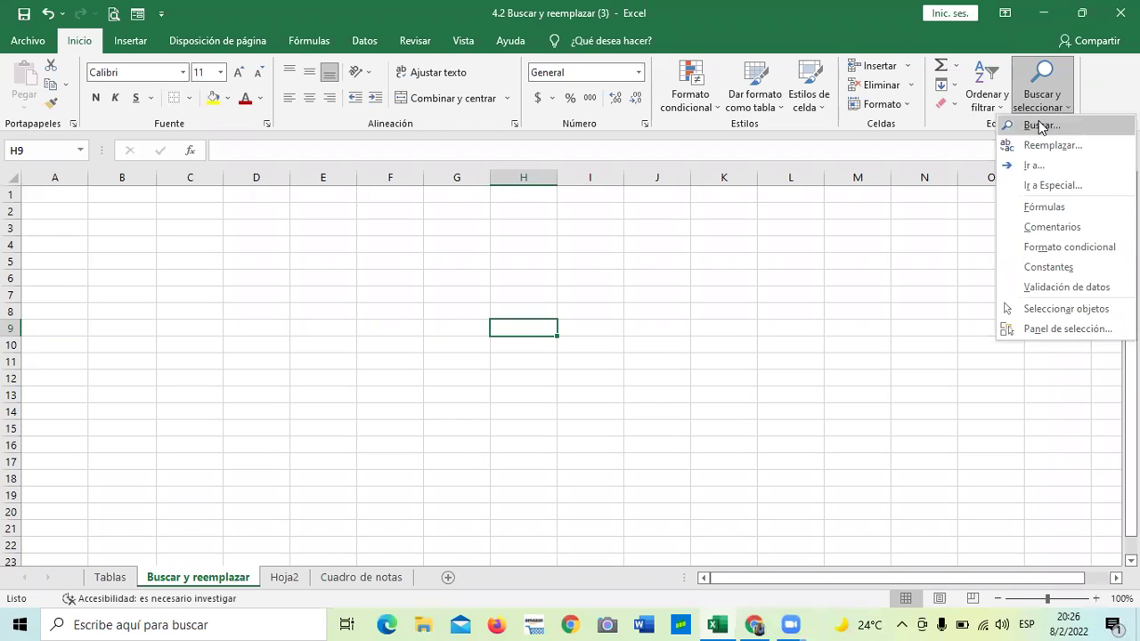
Open Find and Replace on its Reemplazar tab, with 5 as the search value, and move it higher
click(1037, 125)
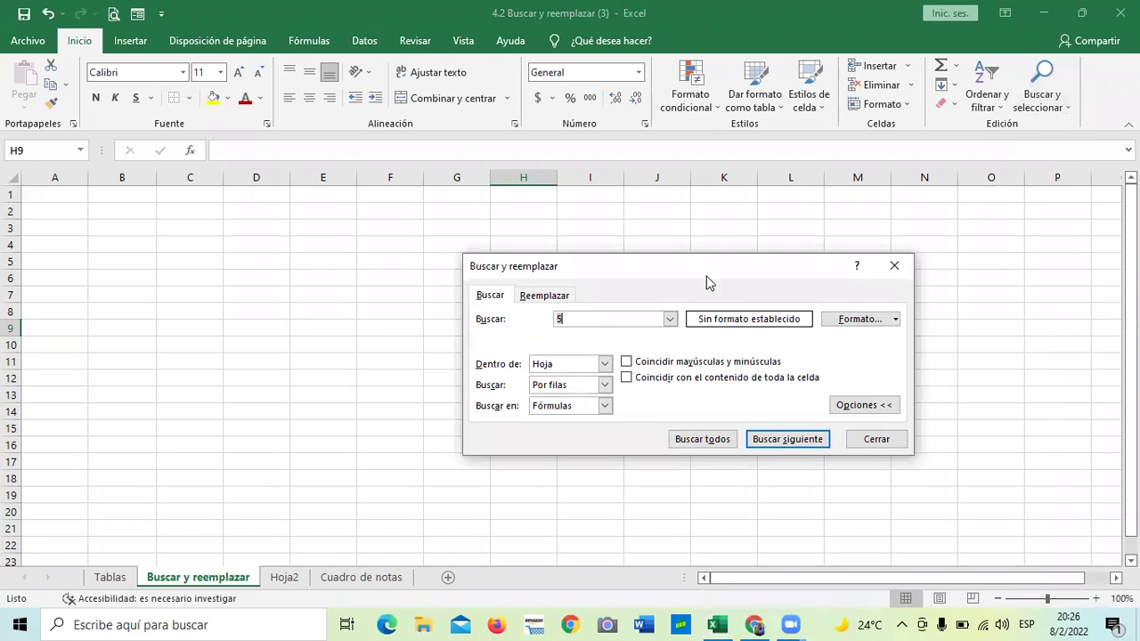
click(895, 265)
click(1061, 105)
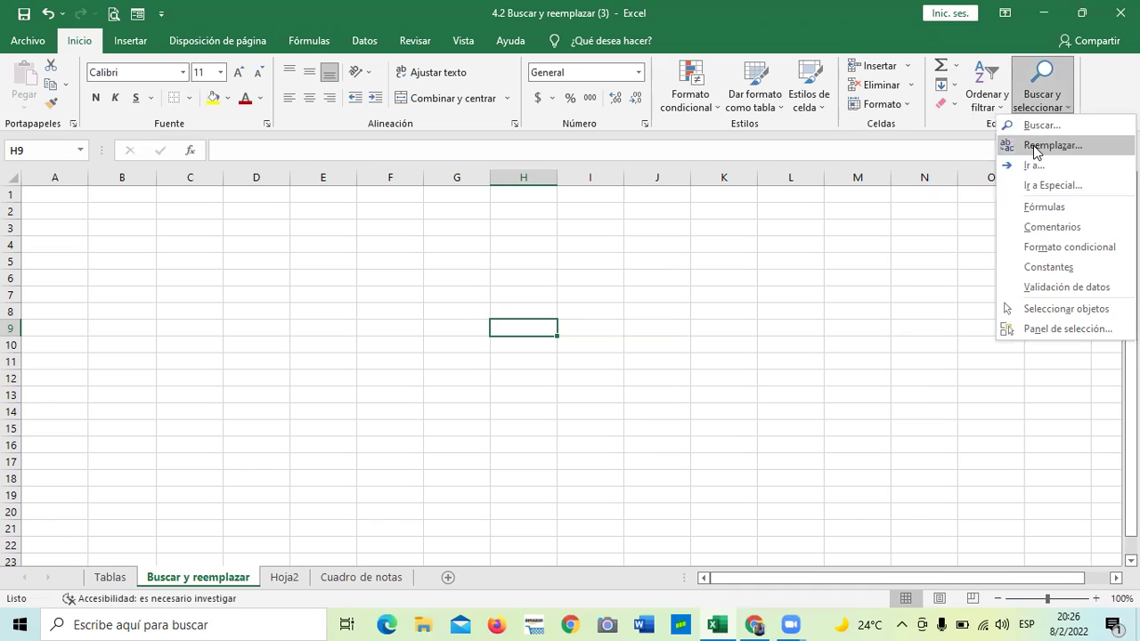
click(1041, 147)
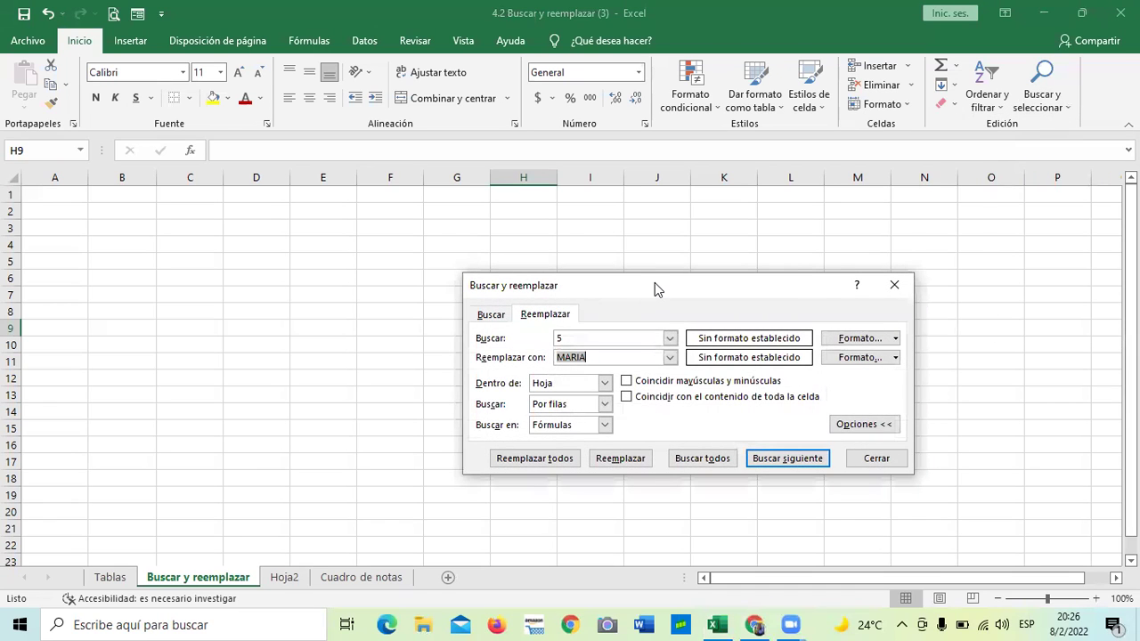
drag(655, 287, 657, 195)
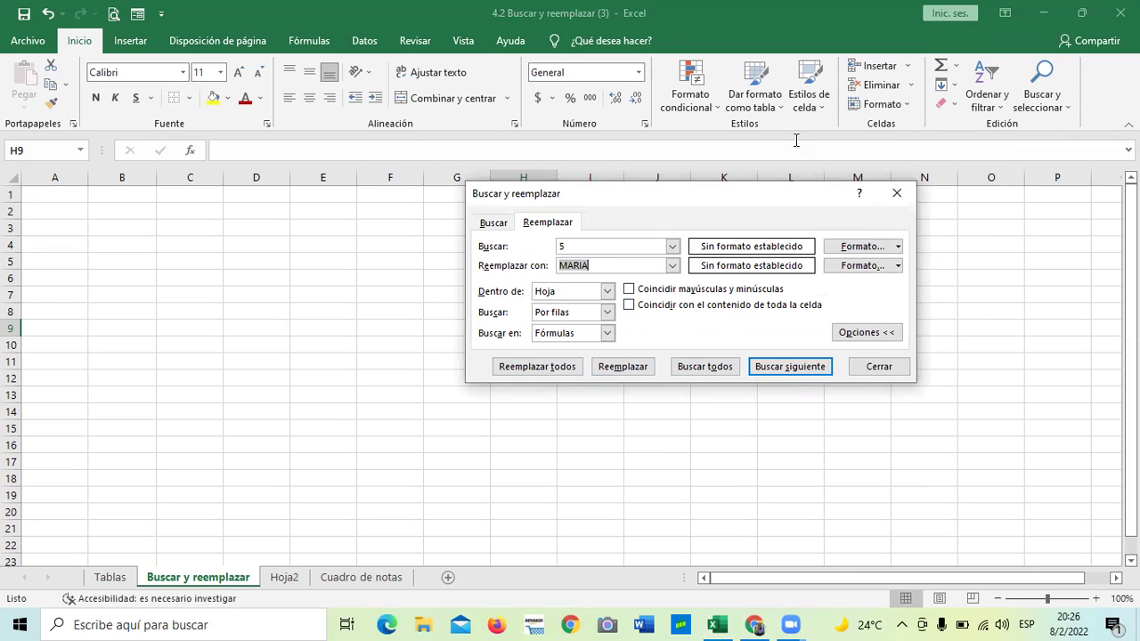
drag(687, 206, 672, 194)
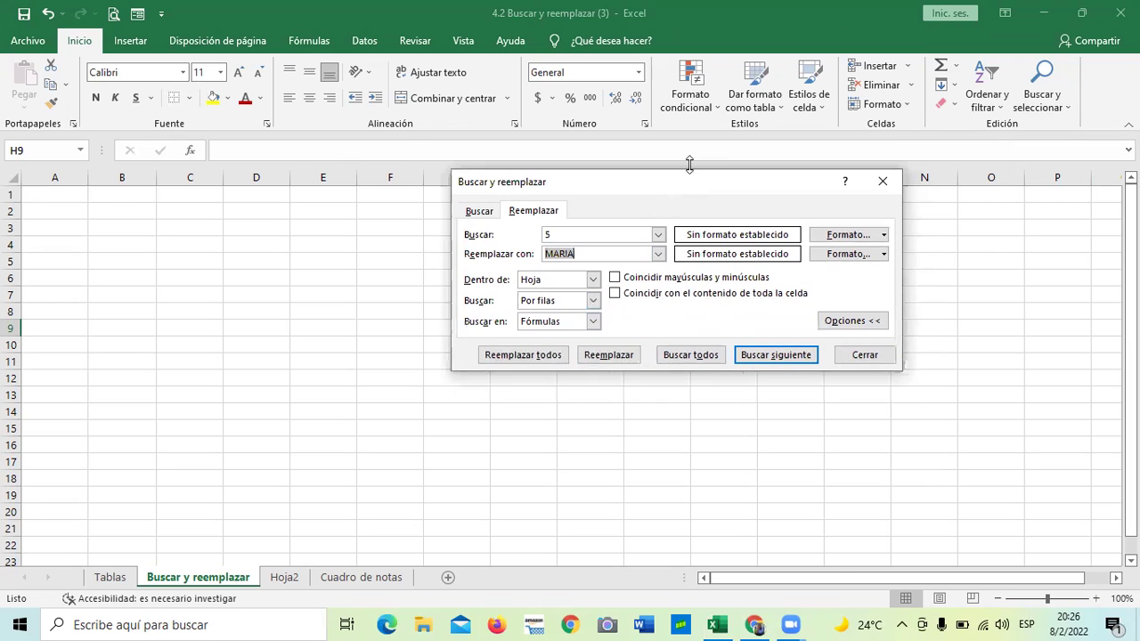
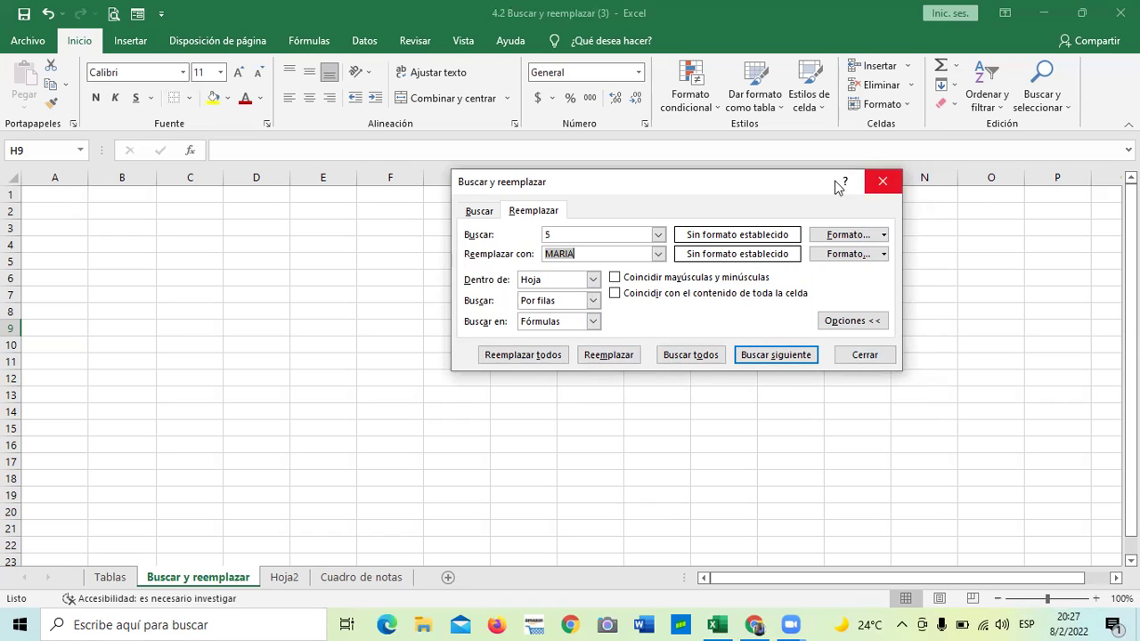
Switch the Buscar y reemplazar dialog to its Buscar tab, then close it
click(481, 212)
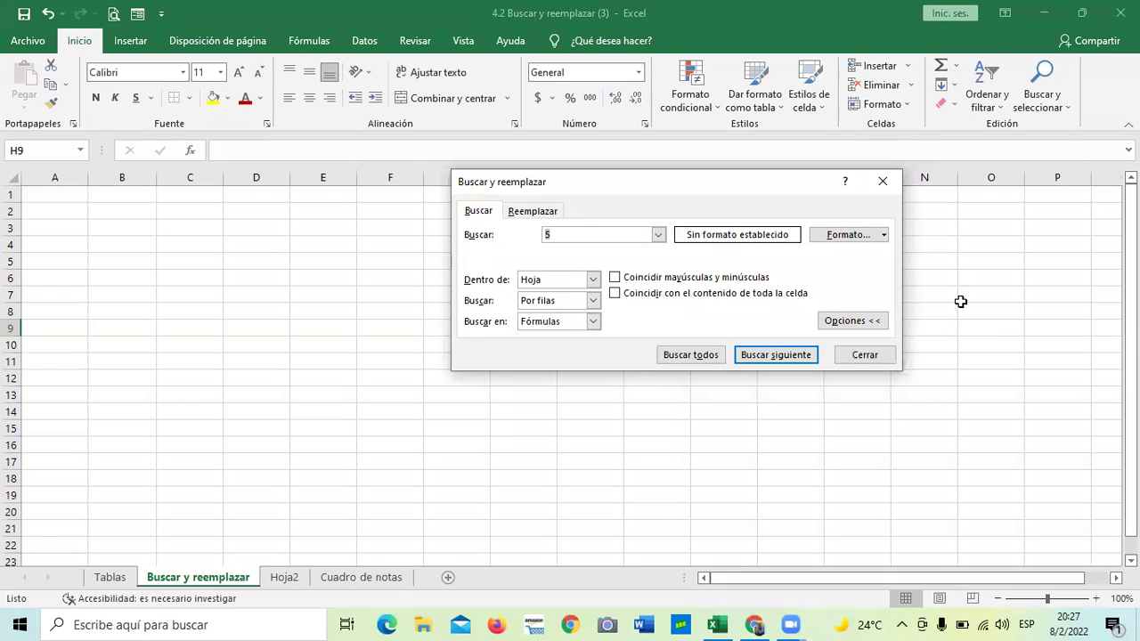
click(873, 353)
Type the heading VENDEDORES into C3 and widen column C to fit it
click(840, 311)
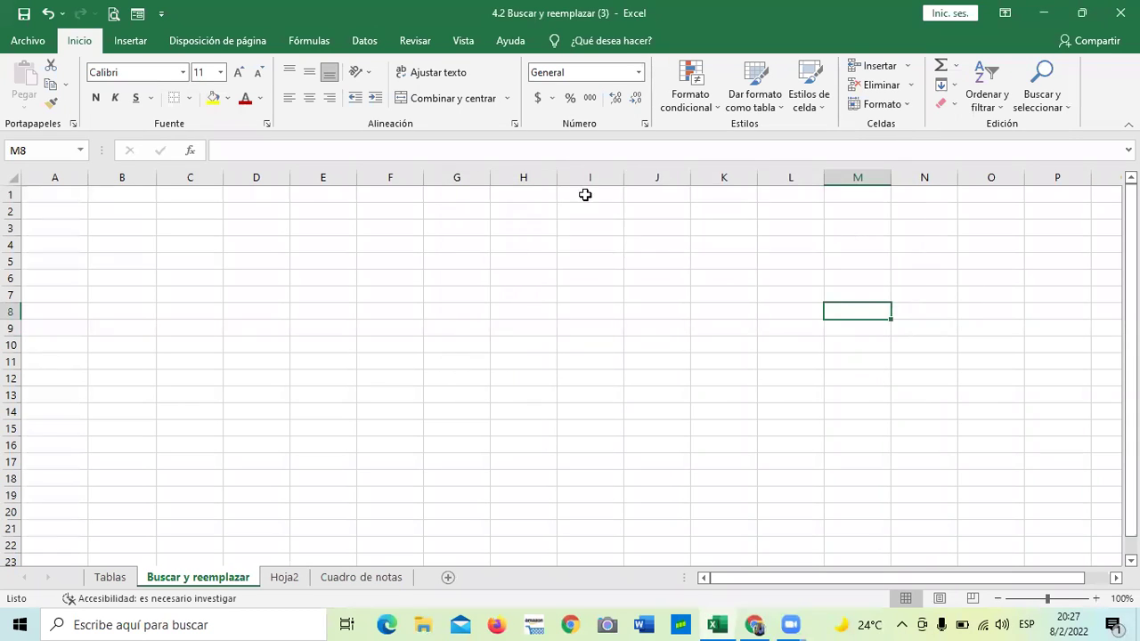
click(151, 246)
click(398, 326)
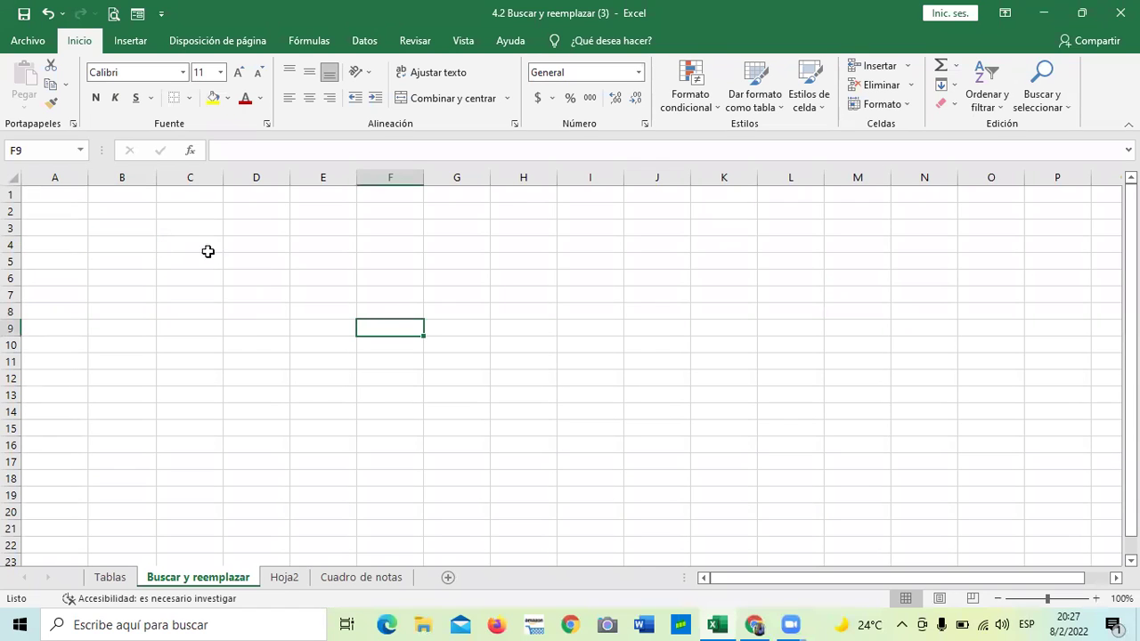
click(165, 233)
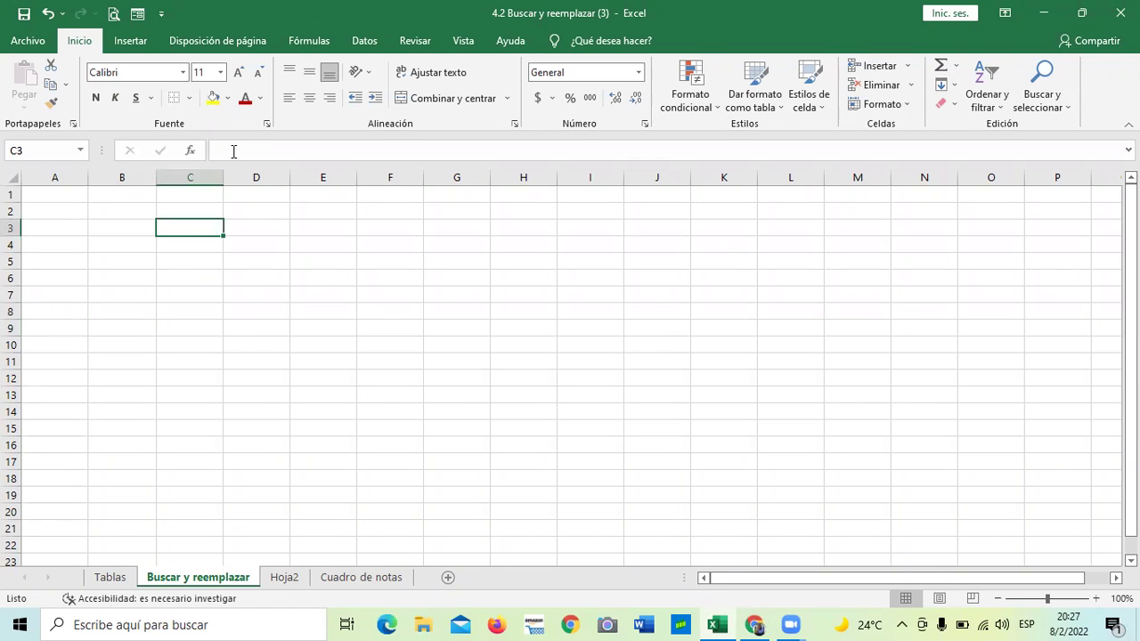
text(VENDE)
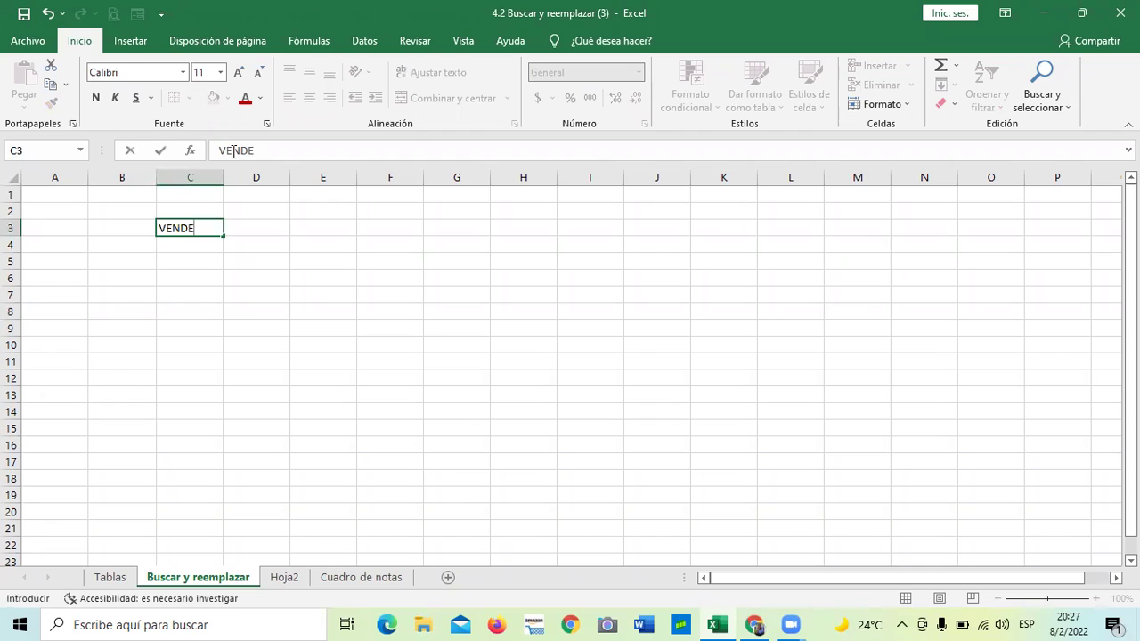
text(DORES)
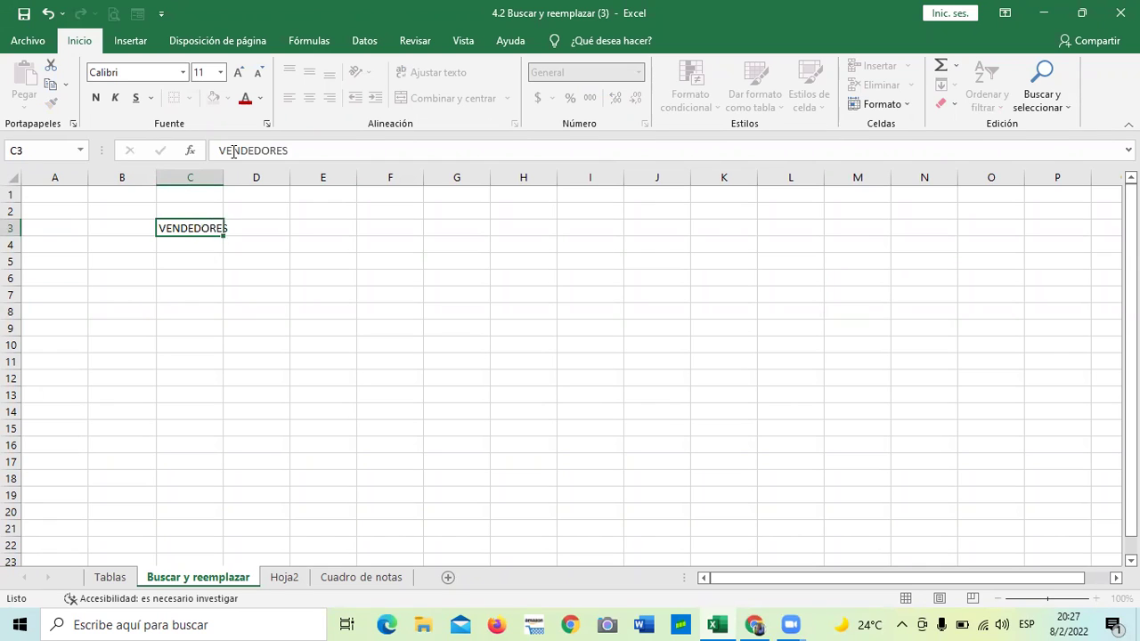
key(Return)
drag(224, 177, 253, 178)
click(495, 329)
click(210, 241)
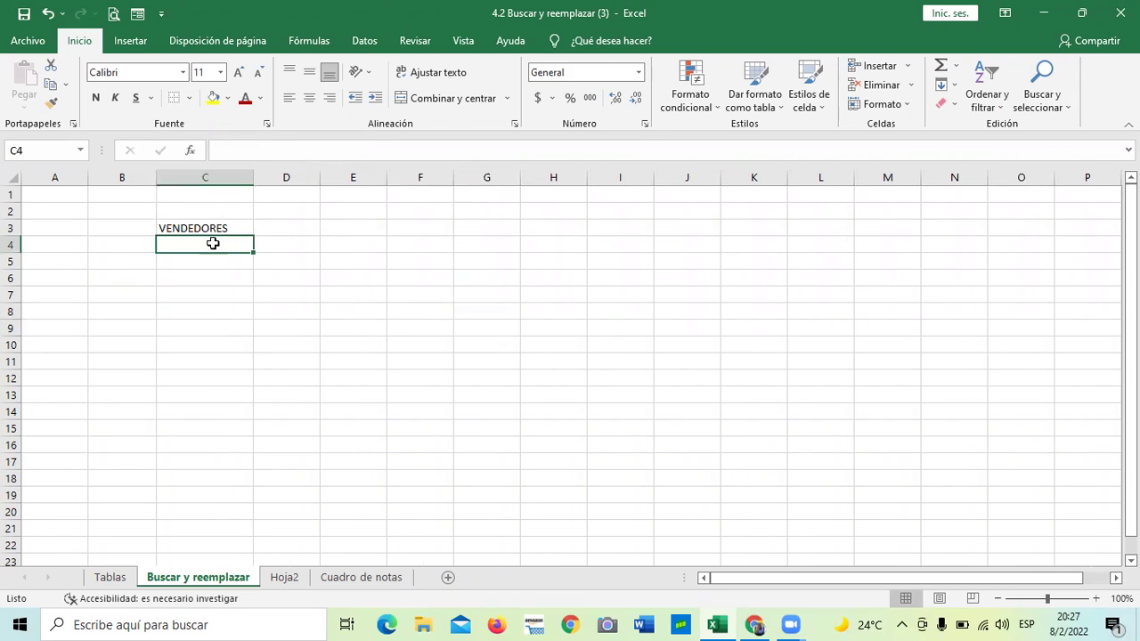
Enter =ALEATORIO.ENTRE(1;5) in C4 to produce a random number from 1 to 5
text(=)
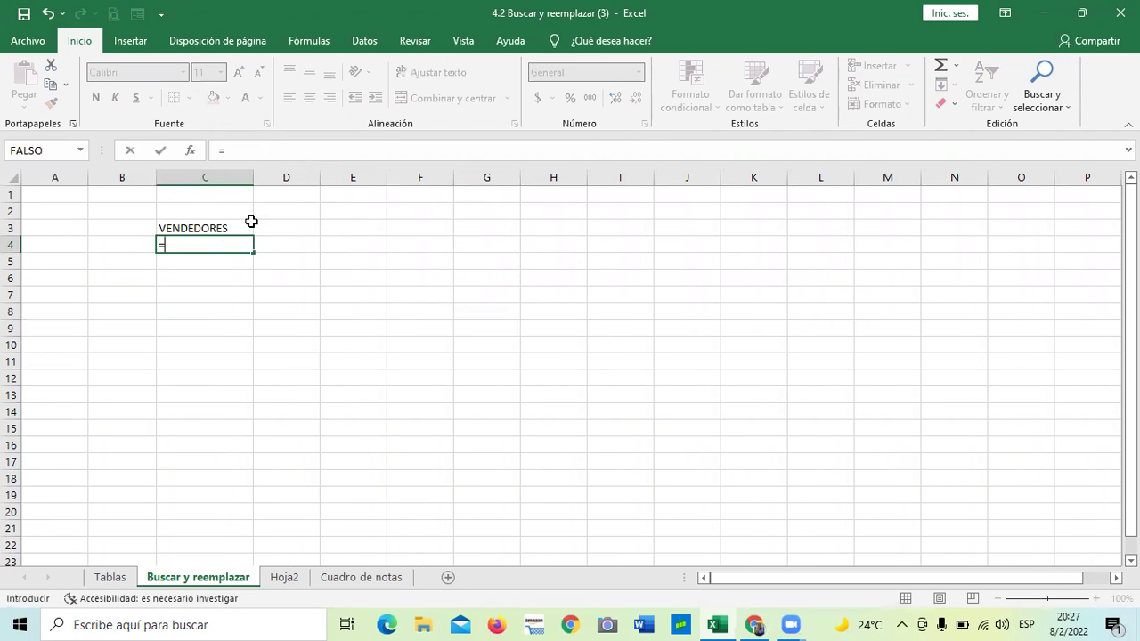
text(ALE)
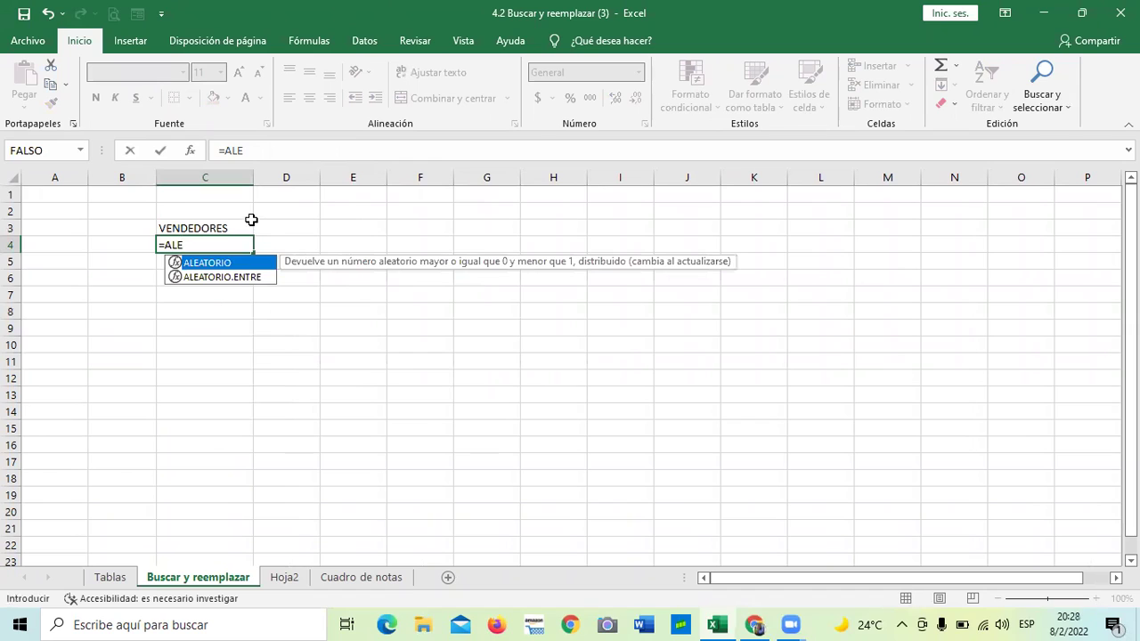
click(228, 278)
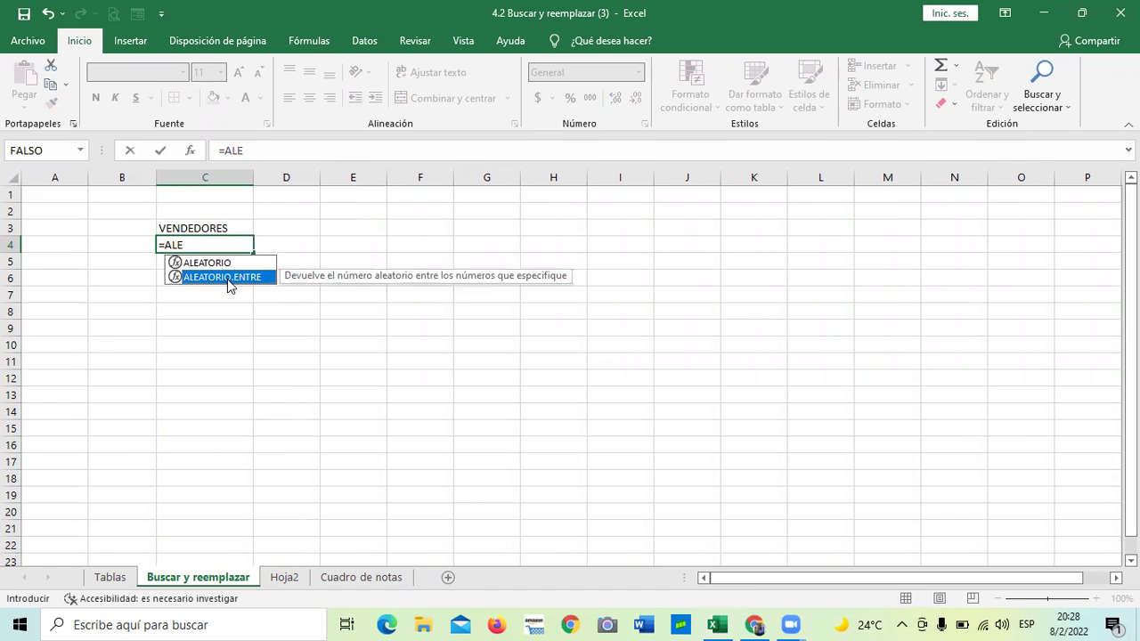
click(419, 79)
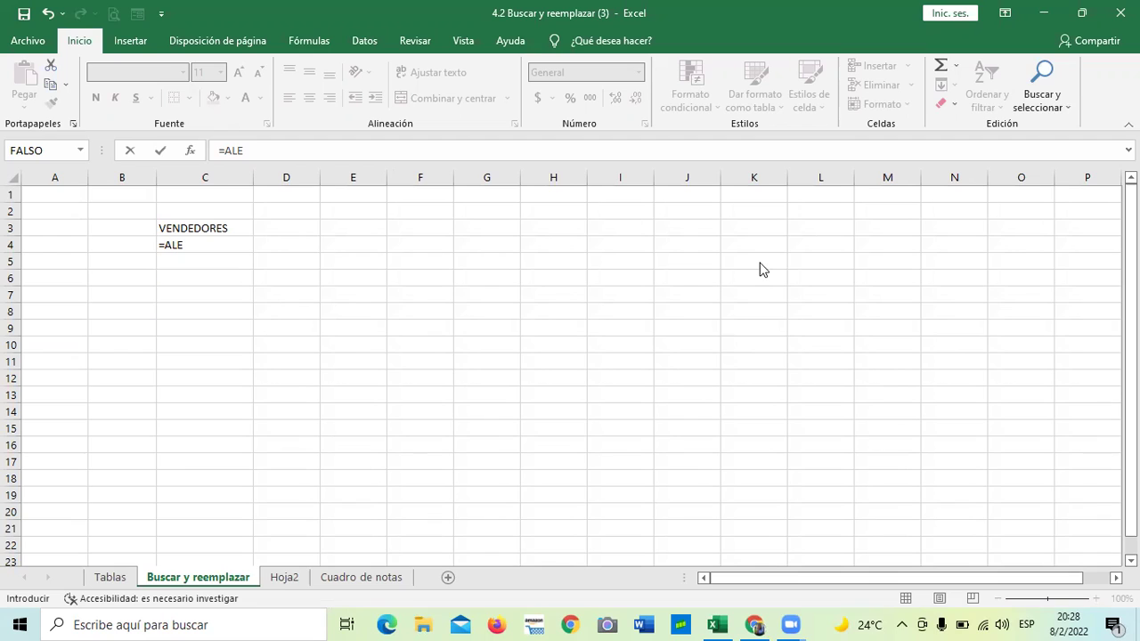
key(Down)
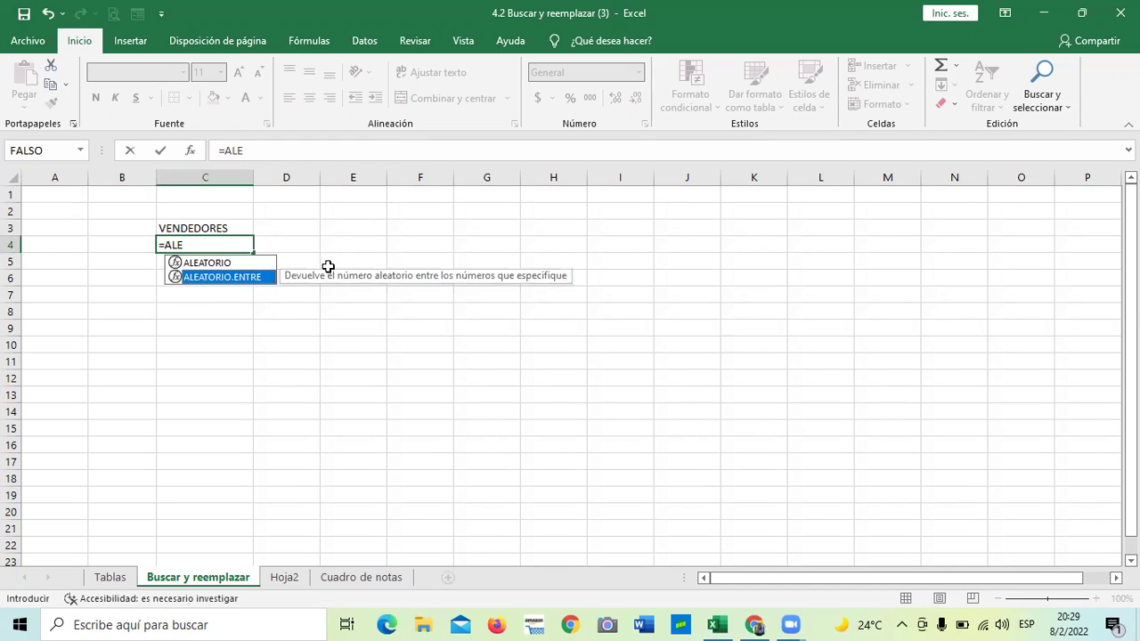
double_click(230, 278)
text(1;)
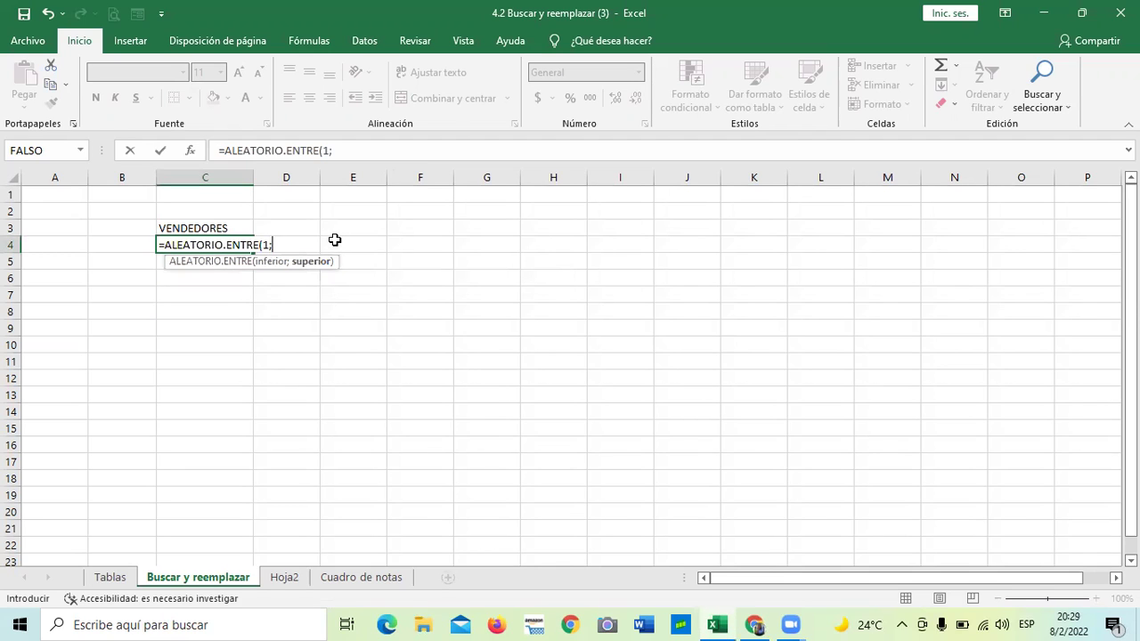
text(5))
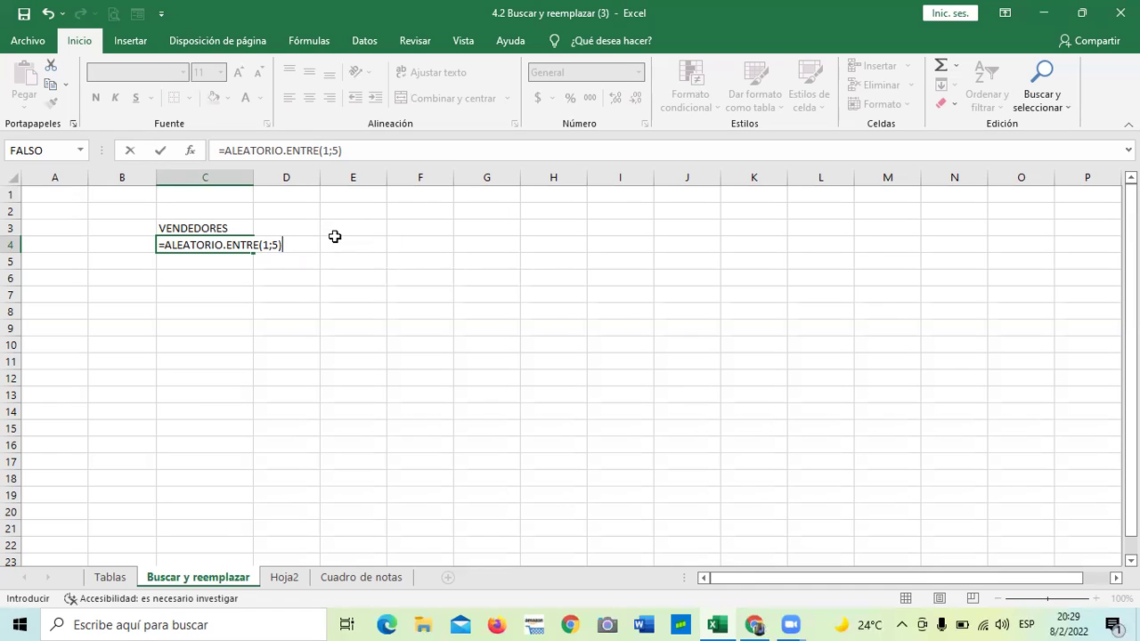
key(Return)
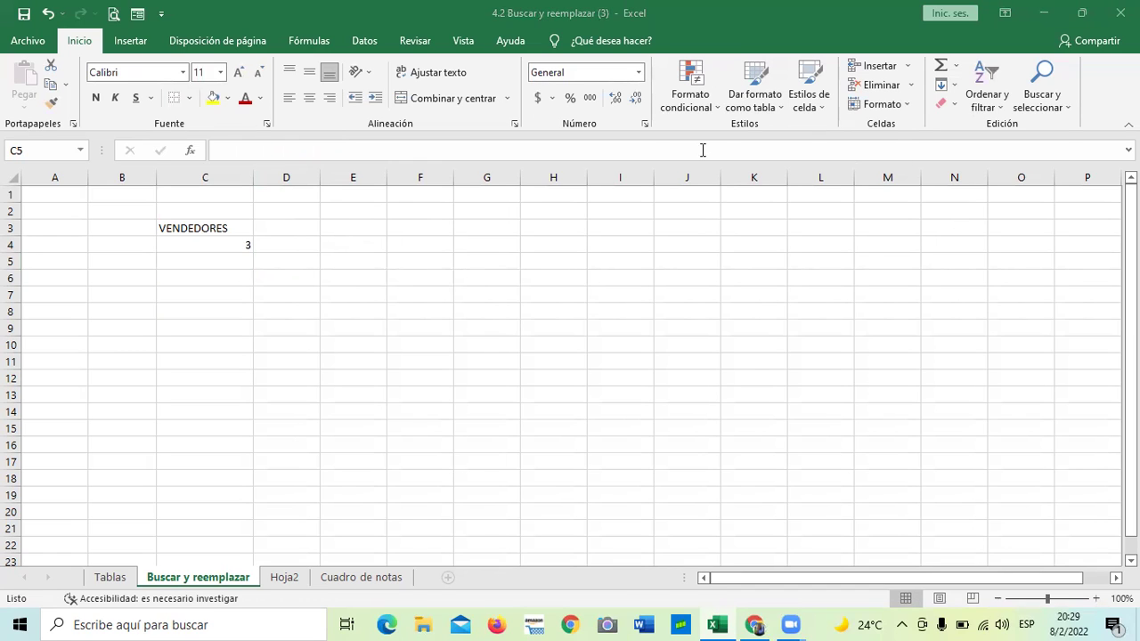
Fill the C4 random-number formula down through C18
click(233, 243)
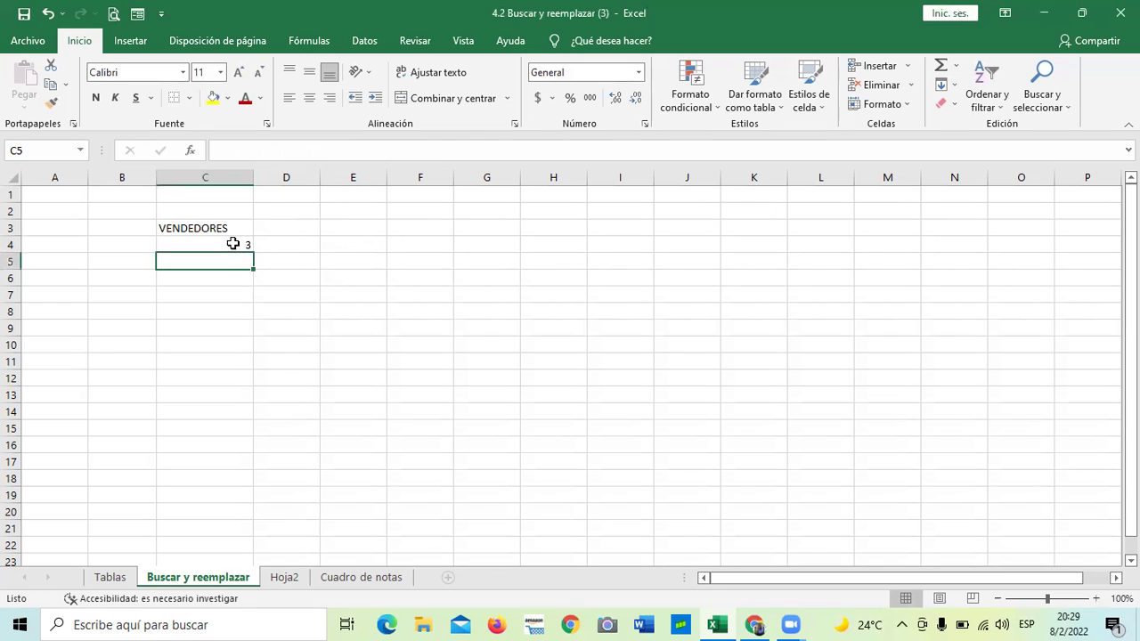
click(231, 243)
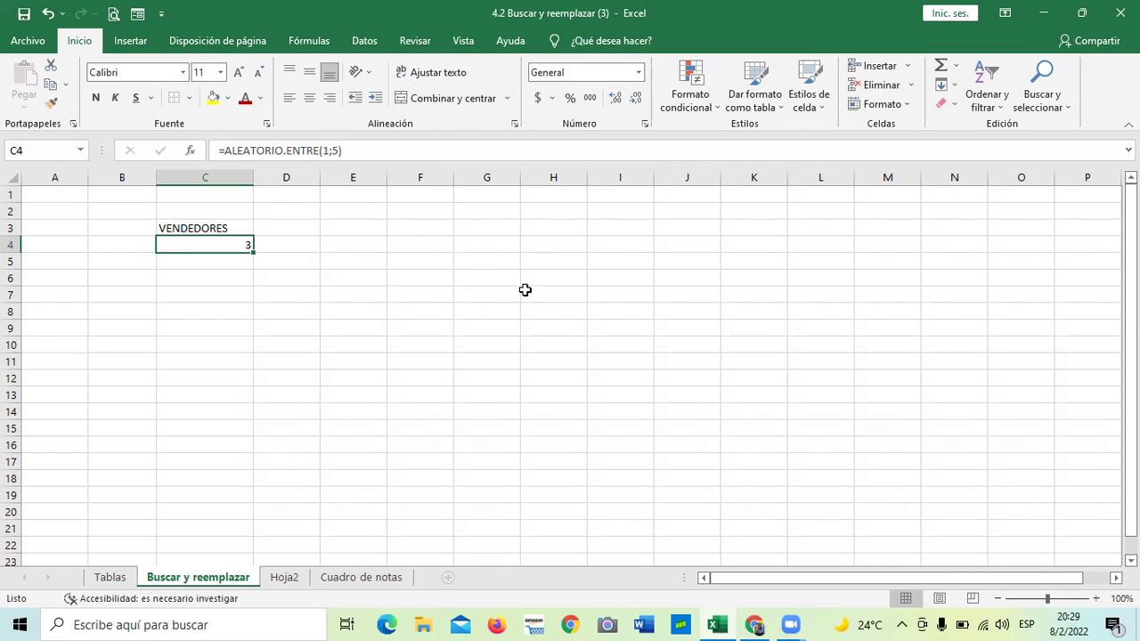
drag(253, 252, 252, 489)
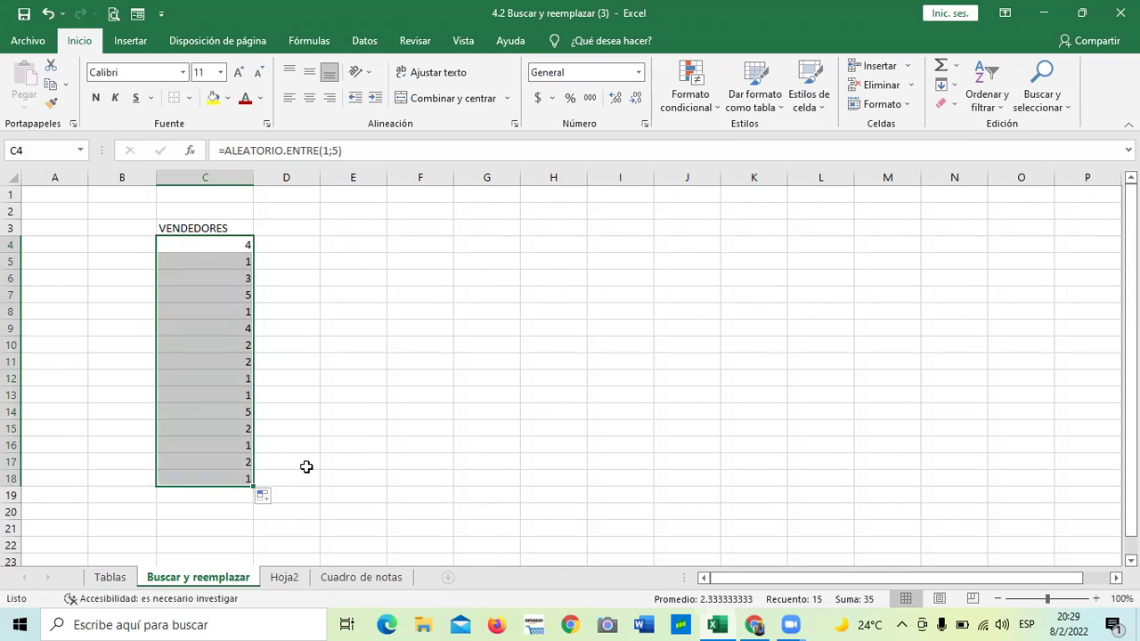
click(347, 440)
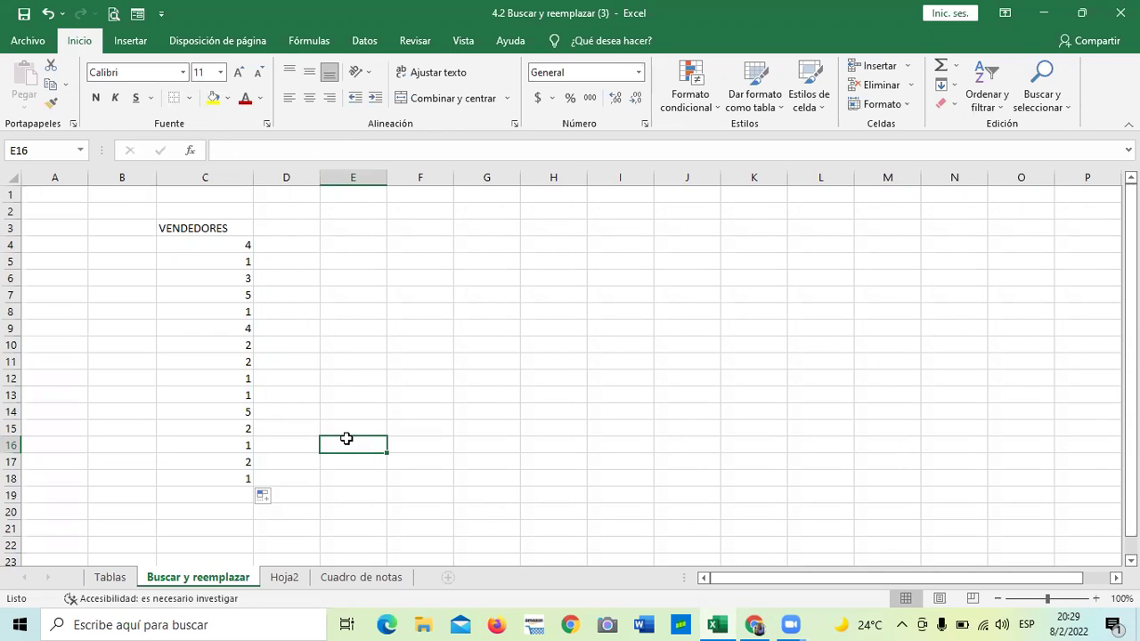
Center the VENDEDORES heading and its numbers in C3:C18
click(300, 295)
drag(204, 227, 221, 476)
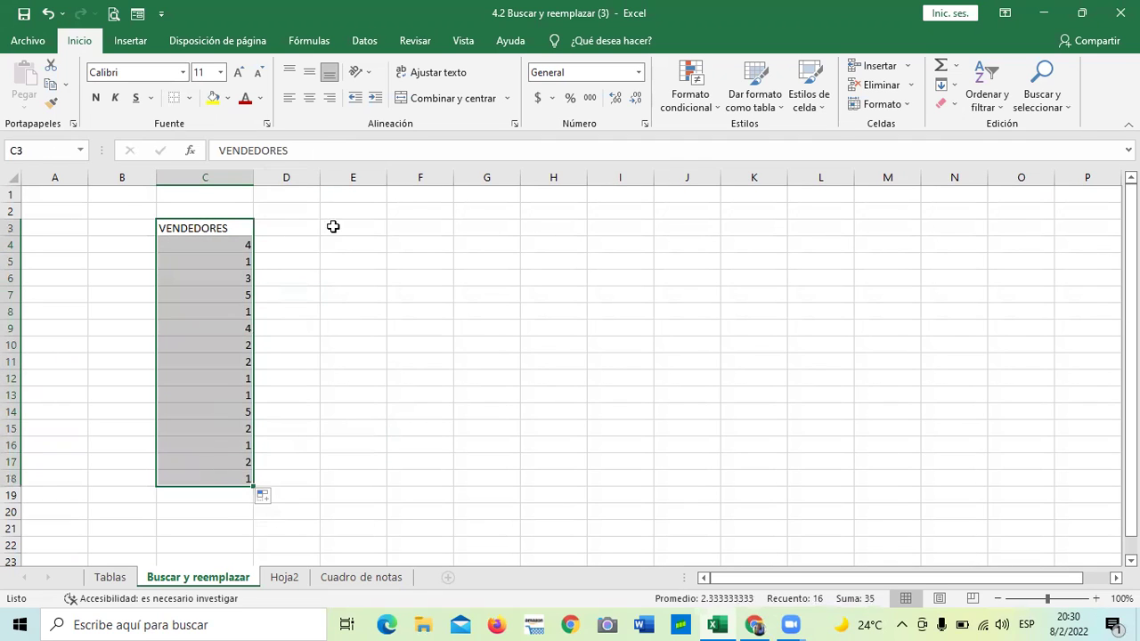
click(308, 99)
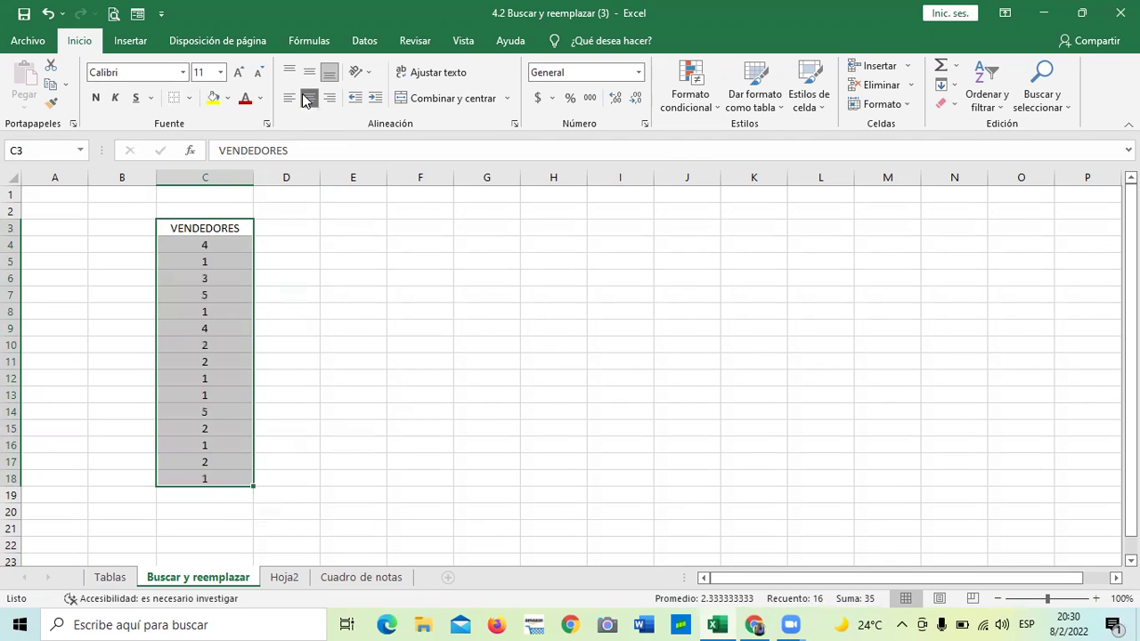
click(382, 357)
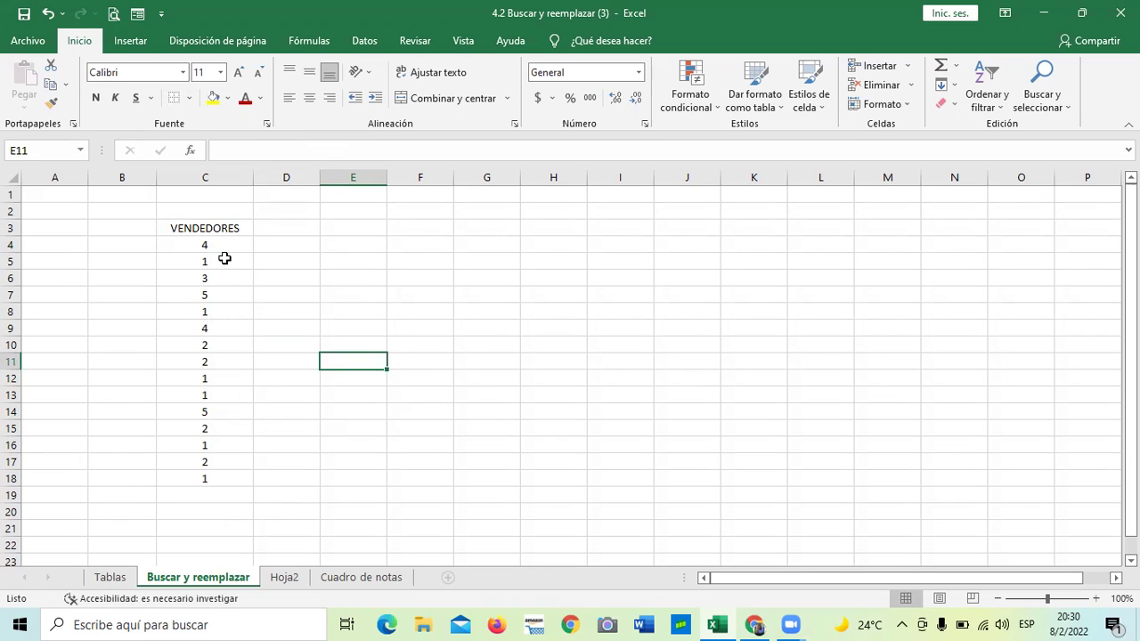
click(389, 260)
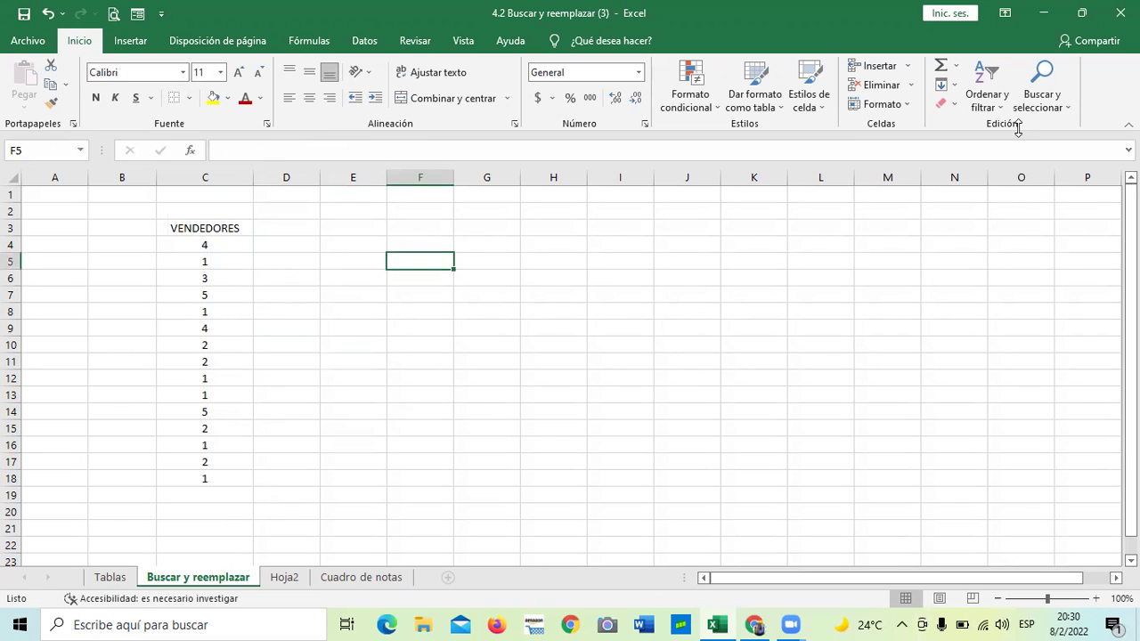
click(197, 477)
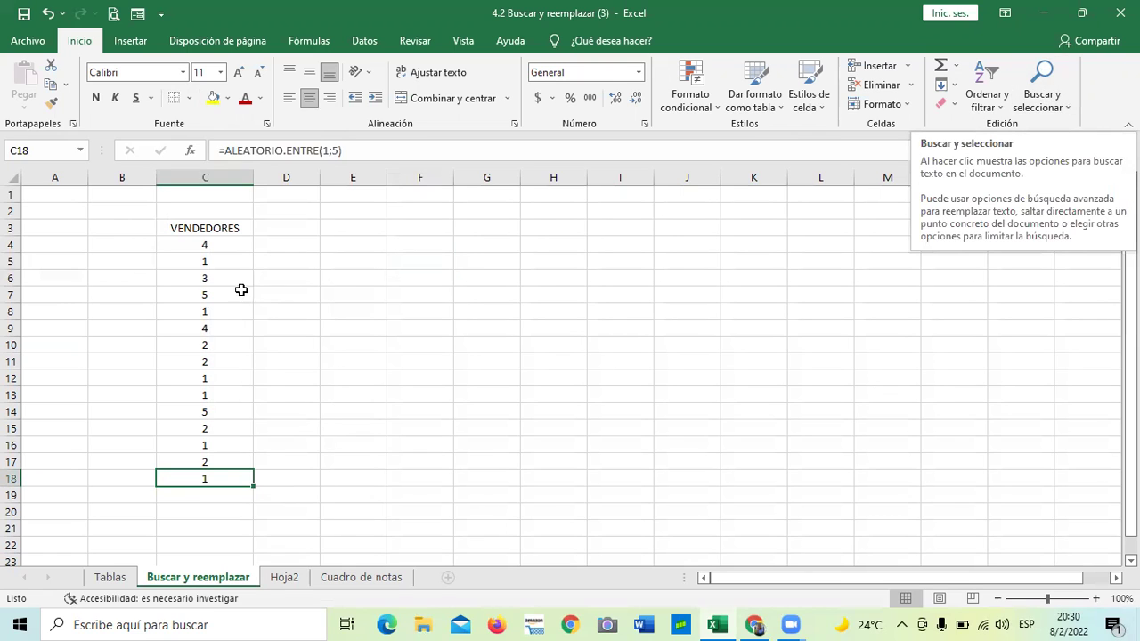
click(212, 244)
drag(207, 314, 205, 327)
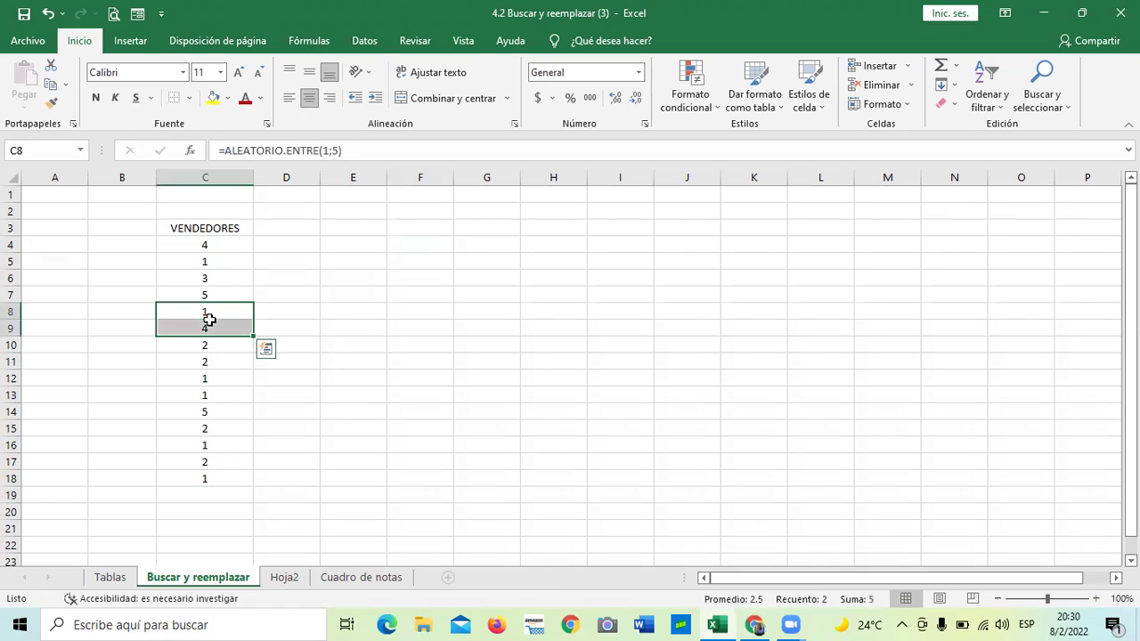
click(201, 476)
click(205, 443)
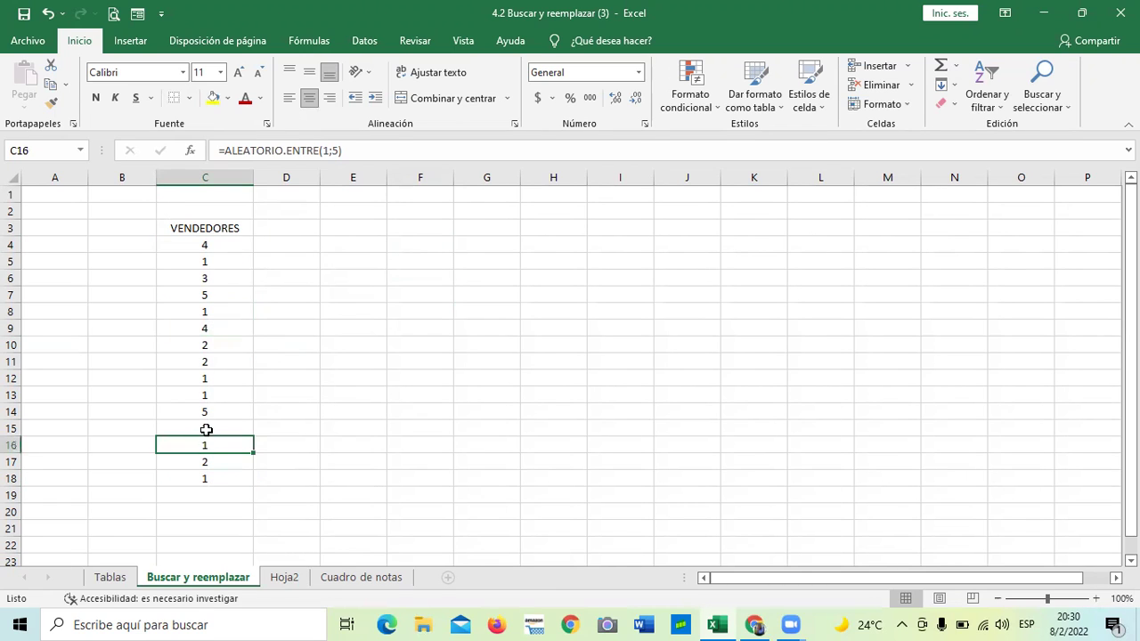
click(217, 328)
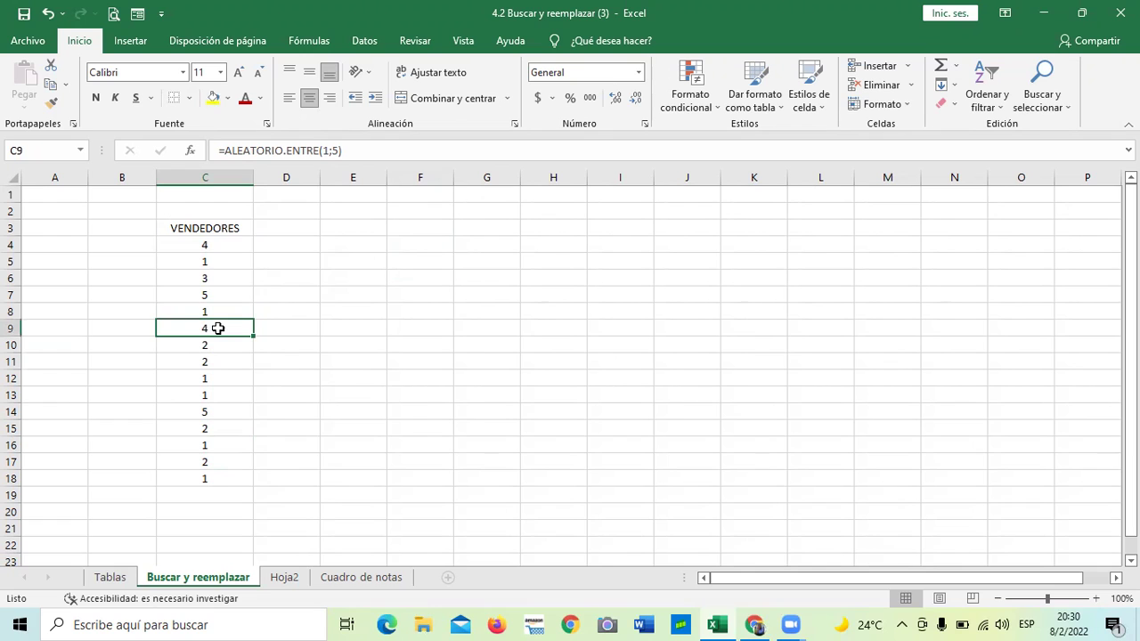
click(380, 149)
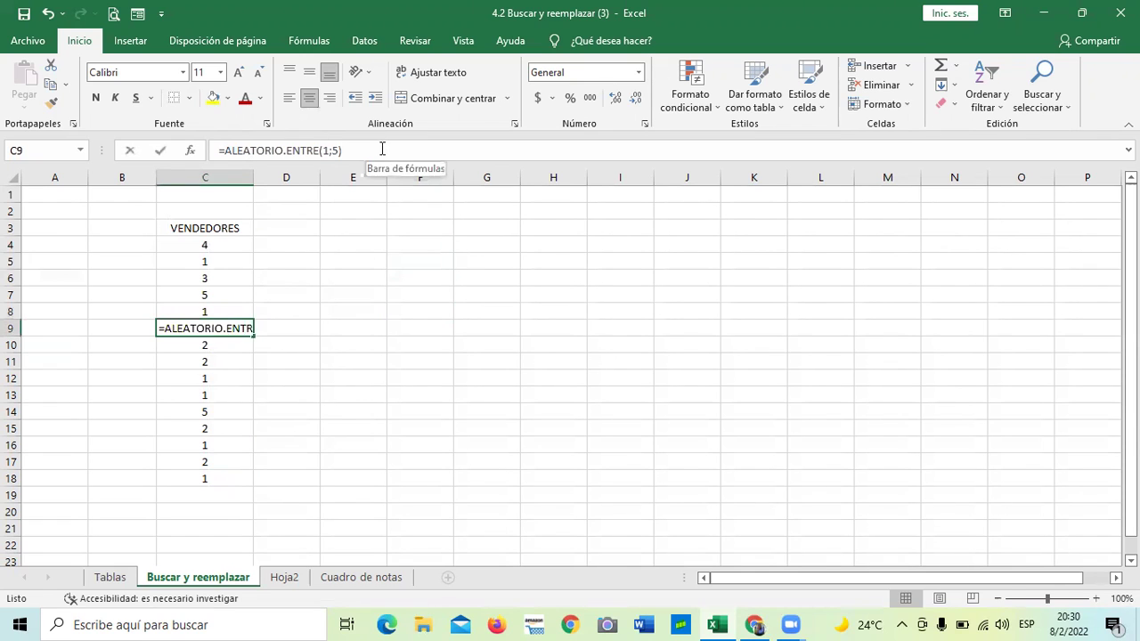
key(Return)
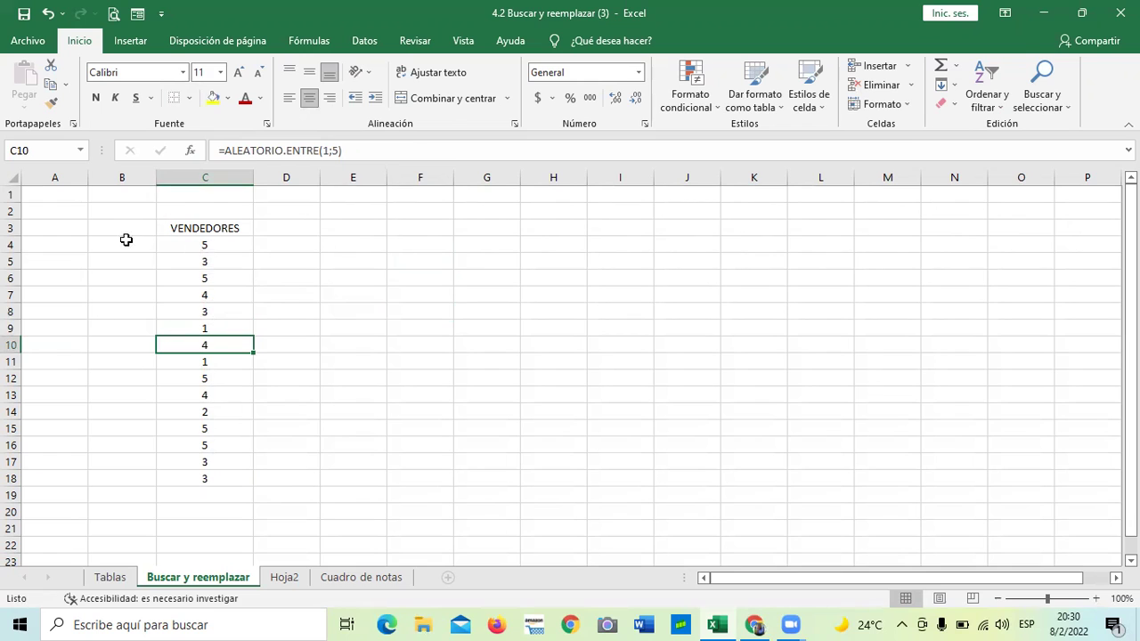
click(191, 482)
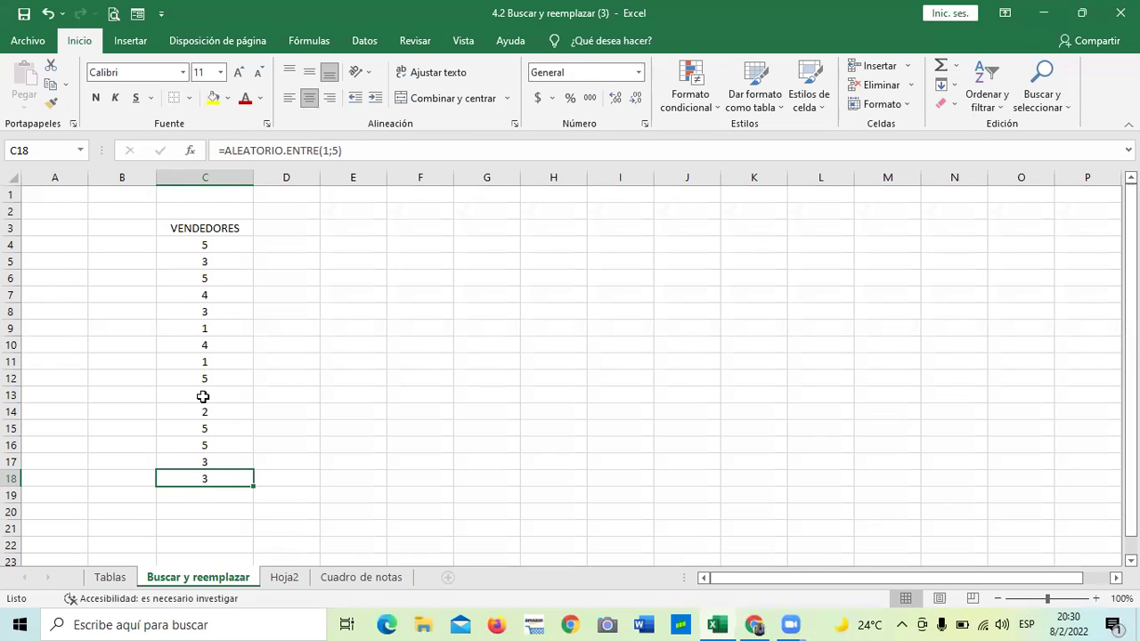
click(219, 245)
click(287, 295)
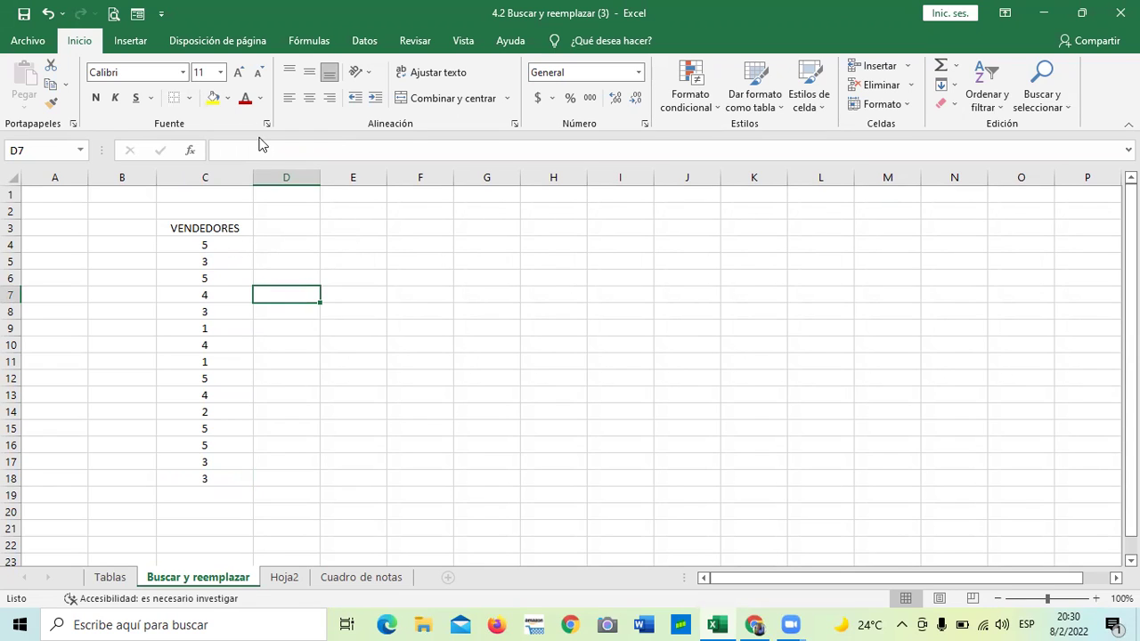
click(231, 226)
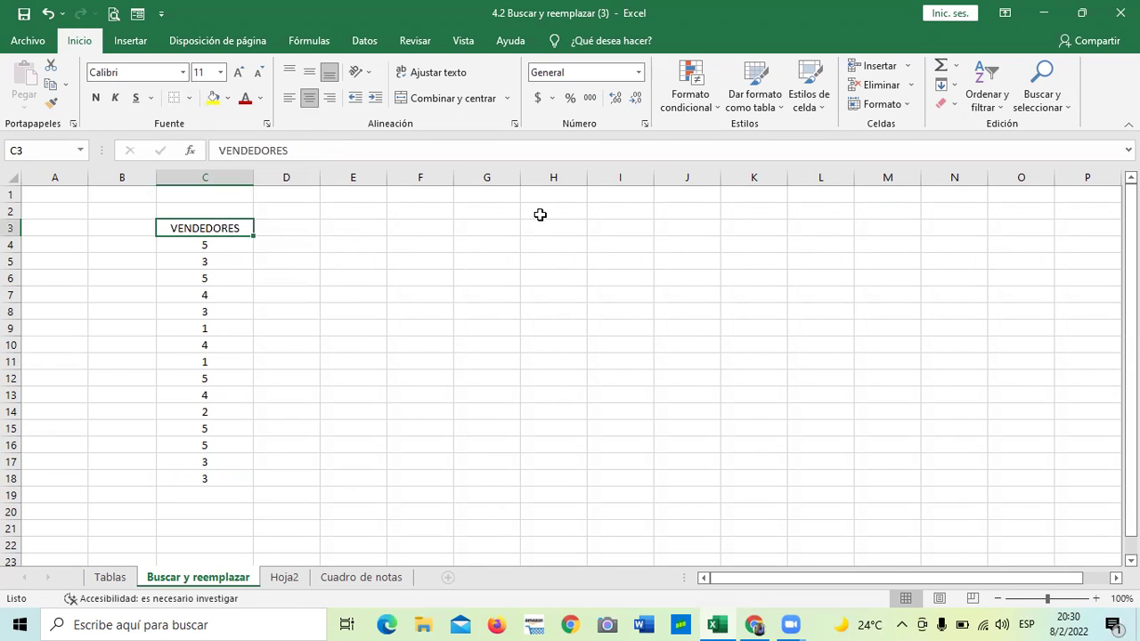
click(217, 350)
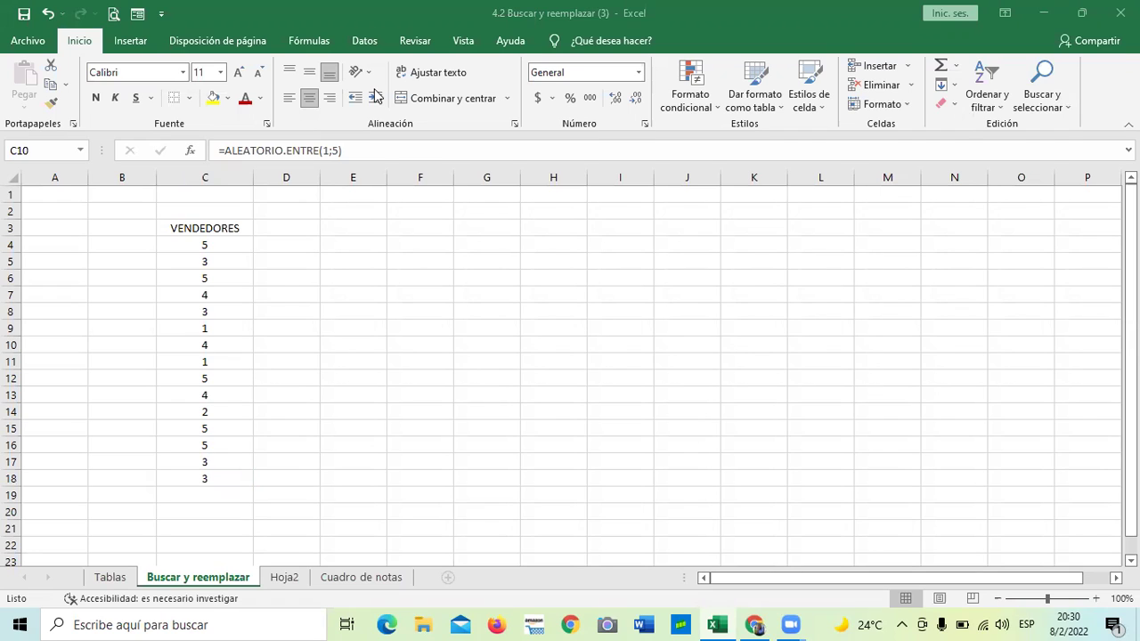
click(480, 278)
text(=)
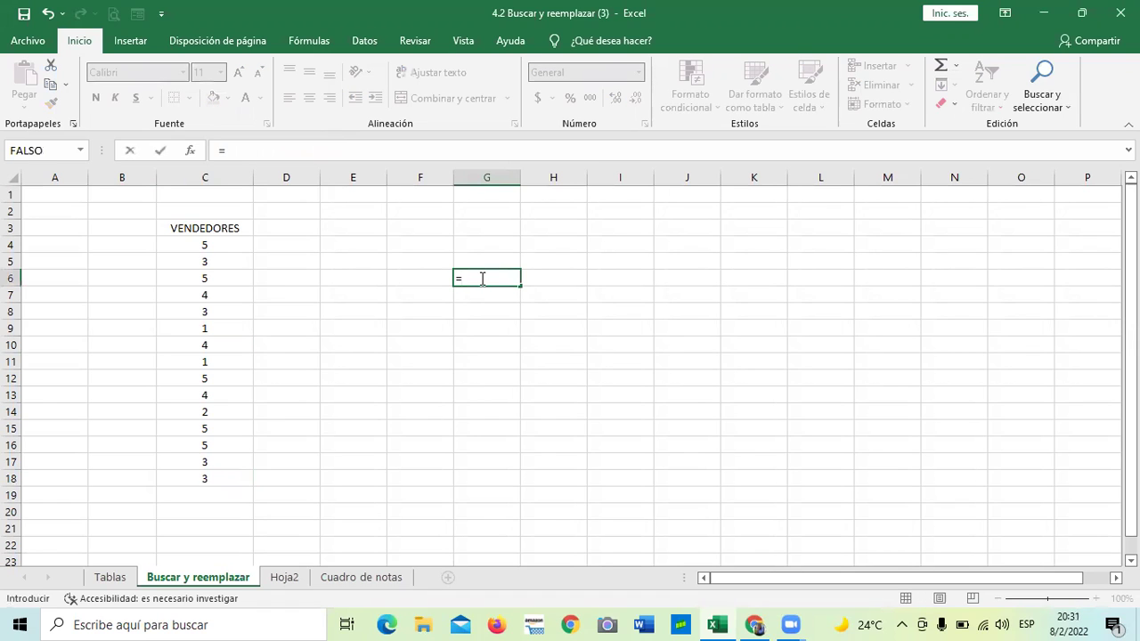
text(ALE)
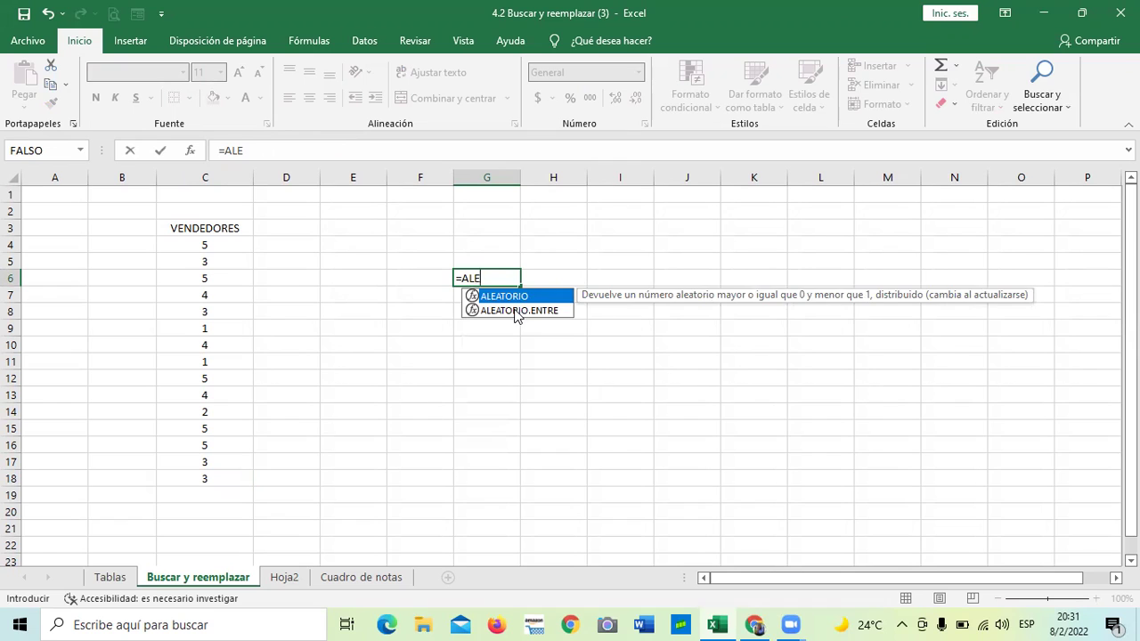
click(517, 311)
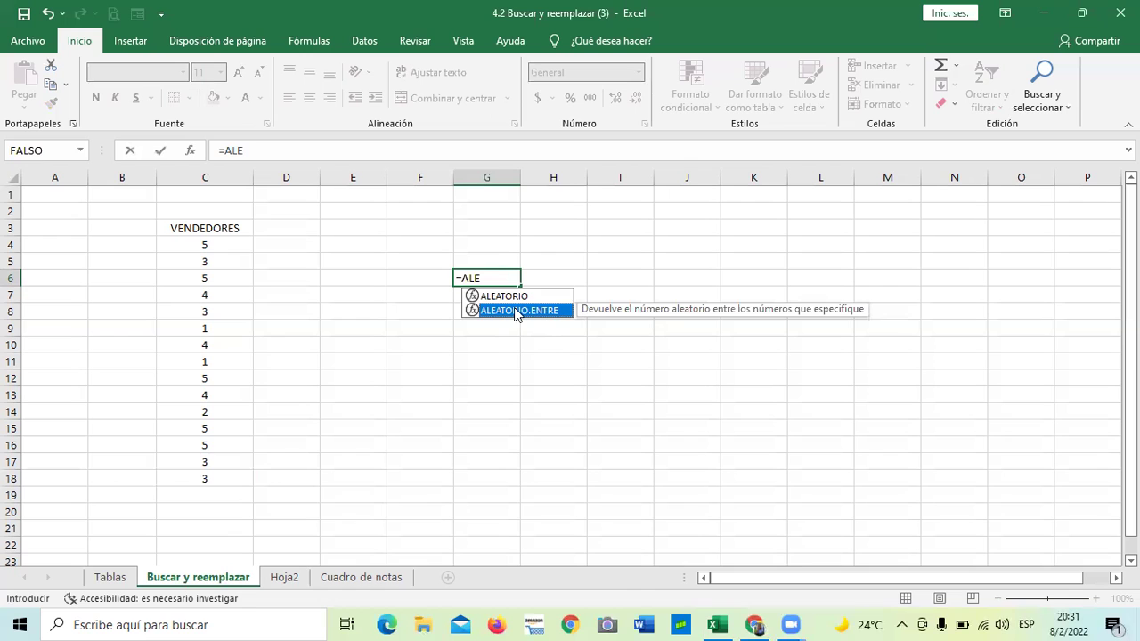
key(BackSpace)
key(BackSpace)
key(BackSpace)
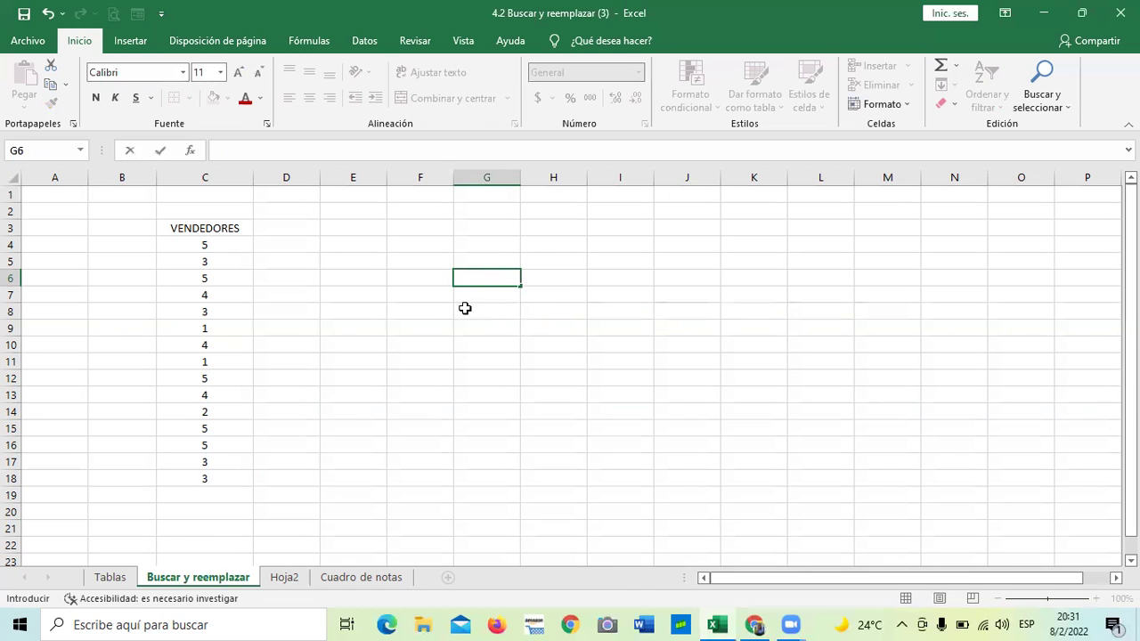
drag(486, 328, 420, 345)
click(558, 276)
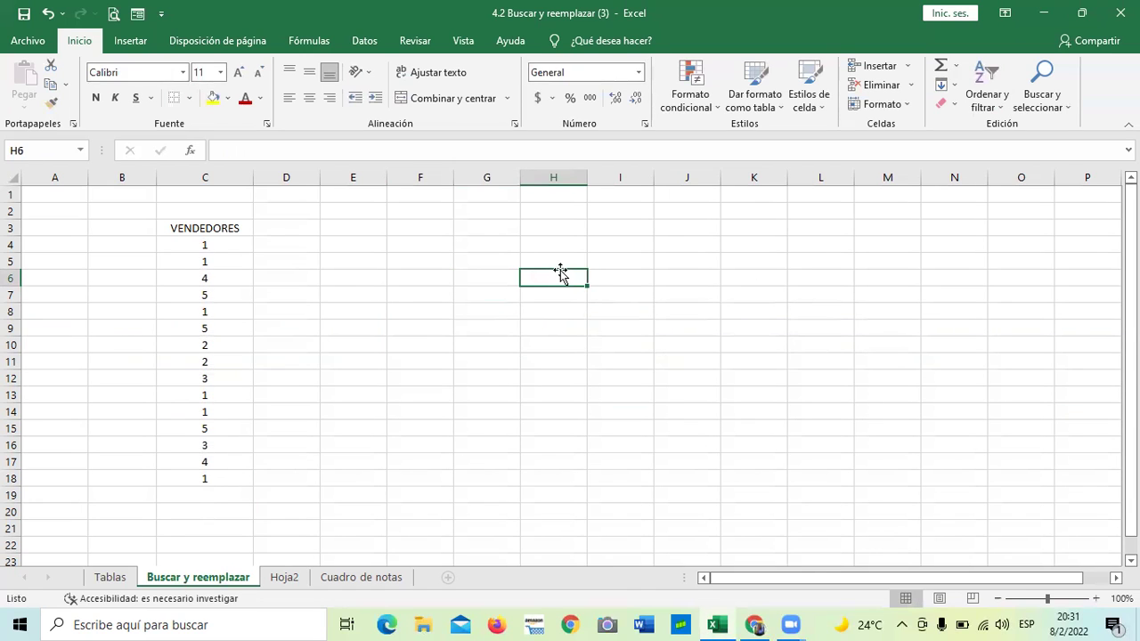
text(=)
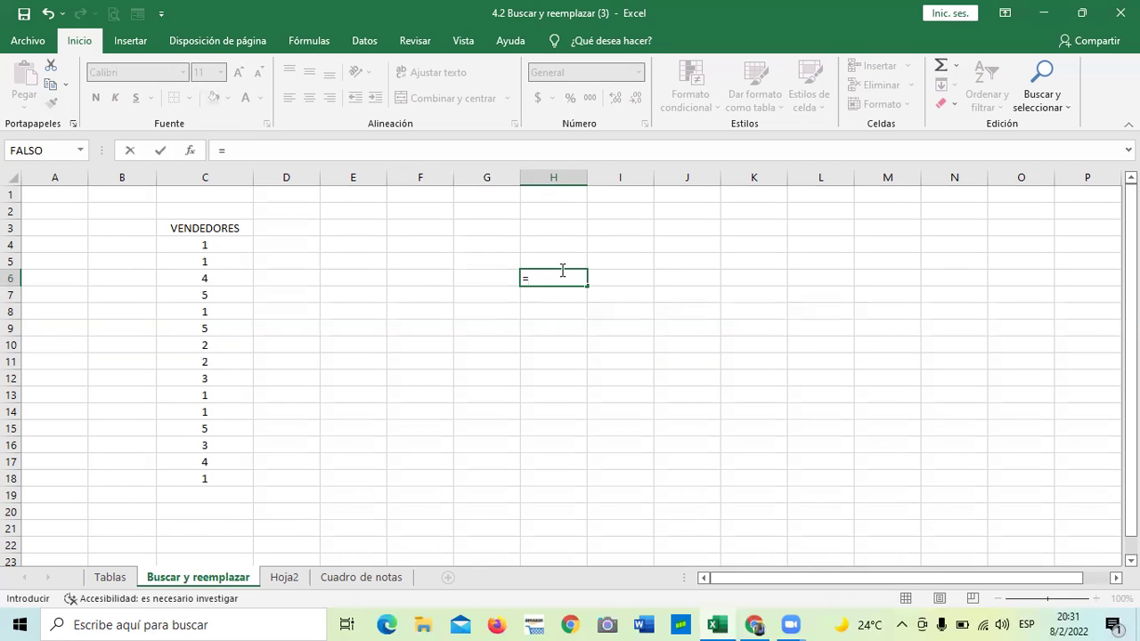
key(Escape)
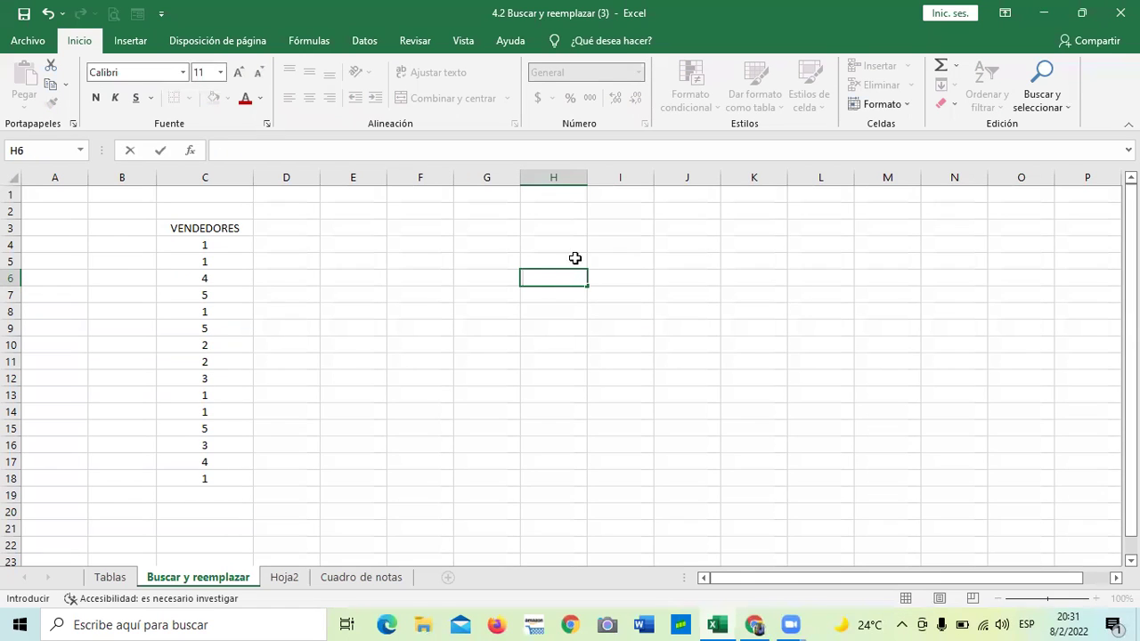
drag(463, 325, 451, 310)
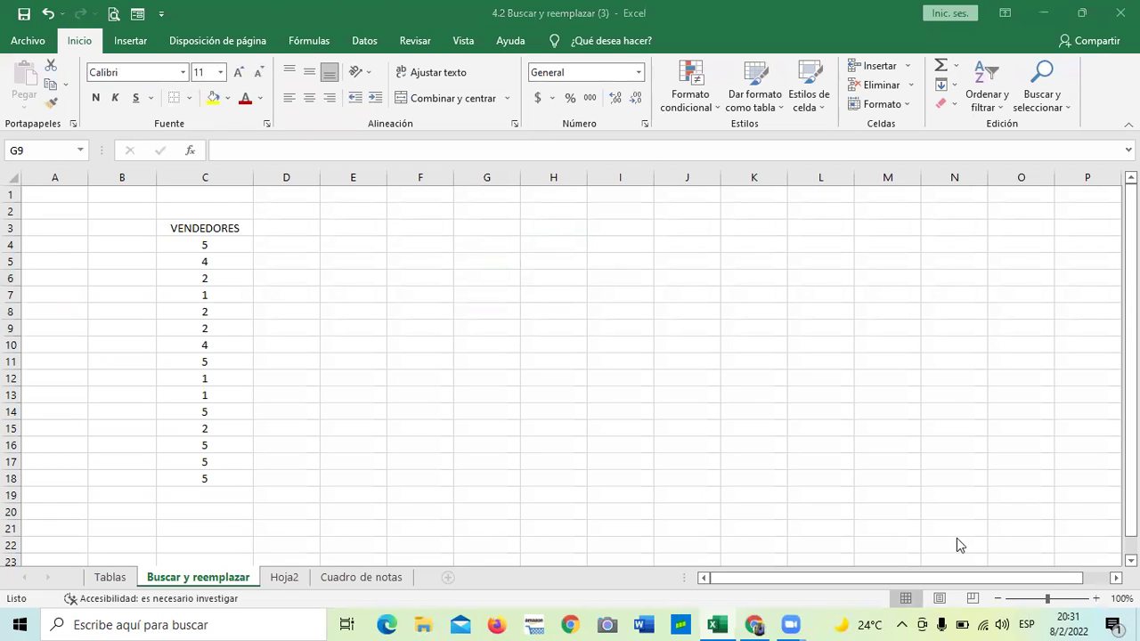
Open Insertar función from the Fórmulas tab and browse its function list
click(317, 41)
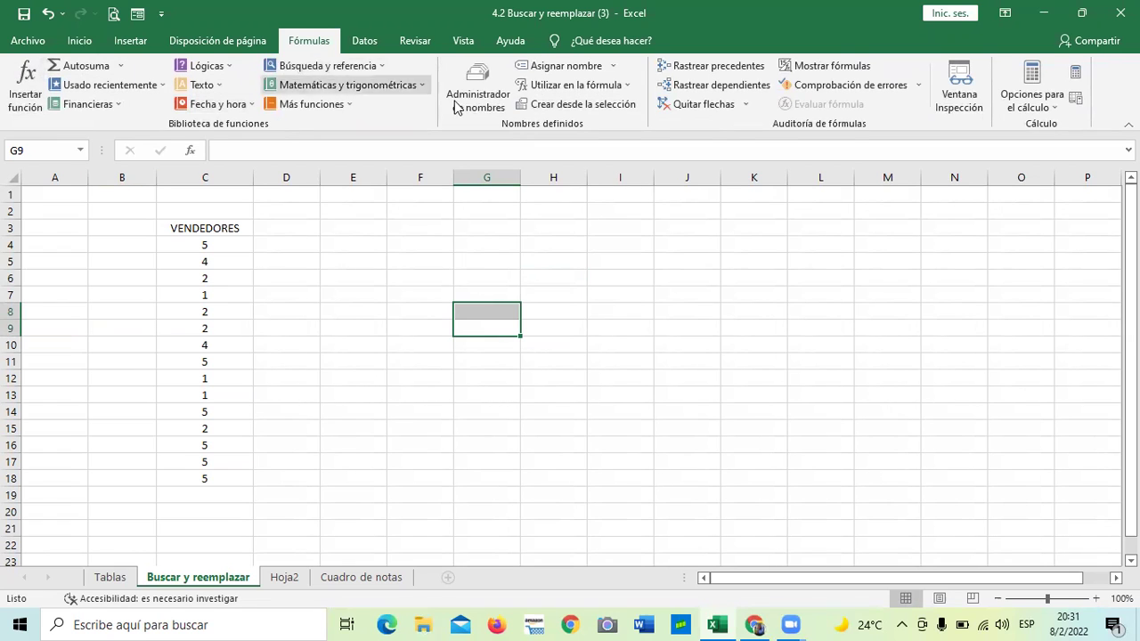
click(330, 105)
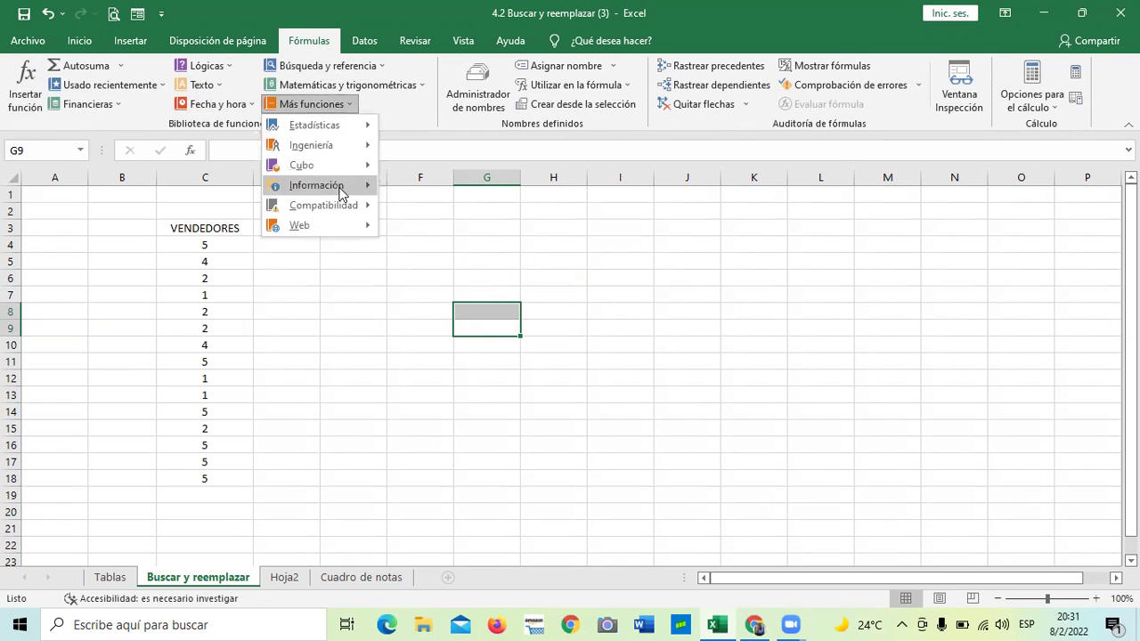
click(27, 89)
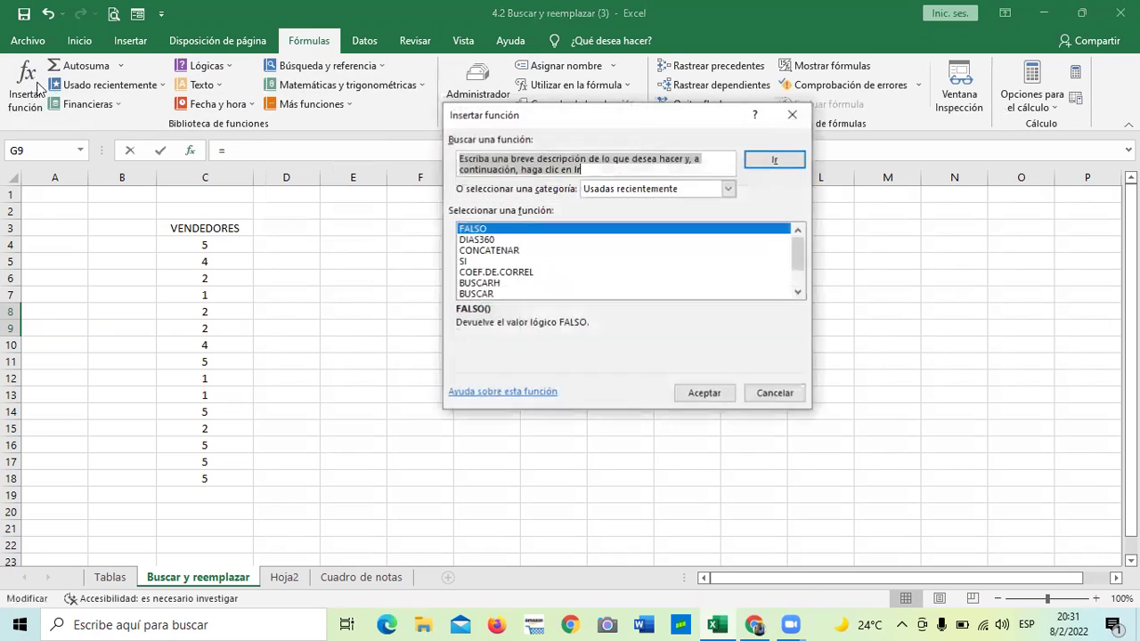
click(728, 189)
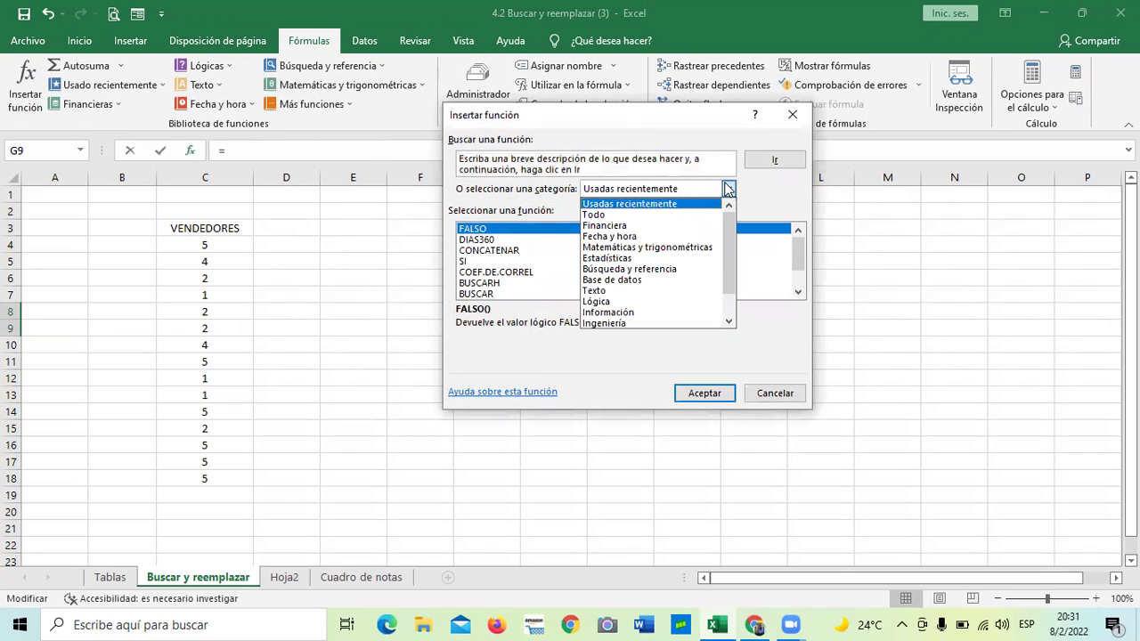
click(633, 203)
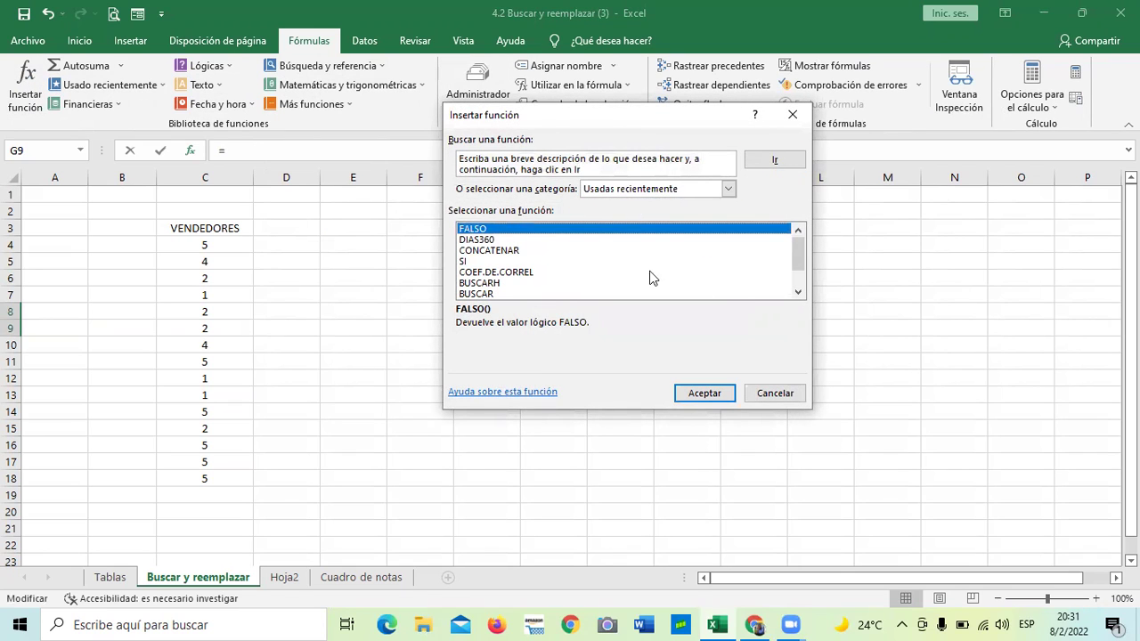
click(797, 292)
click(797, 292)
click(797, 293)
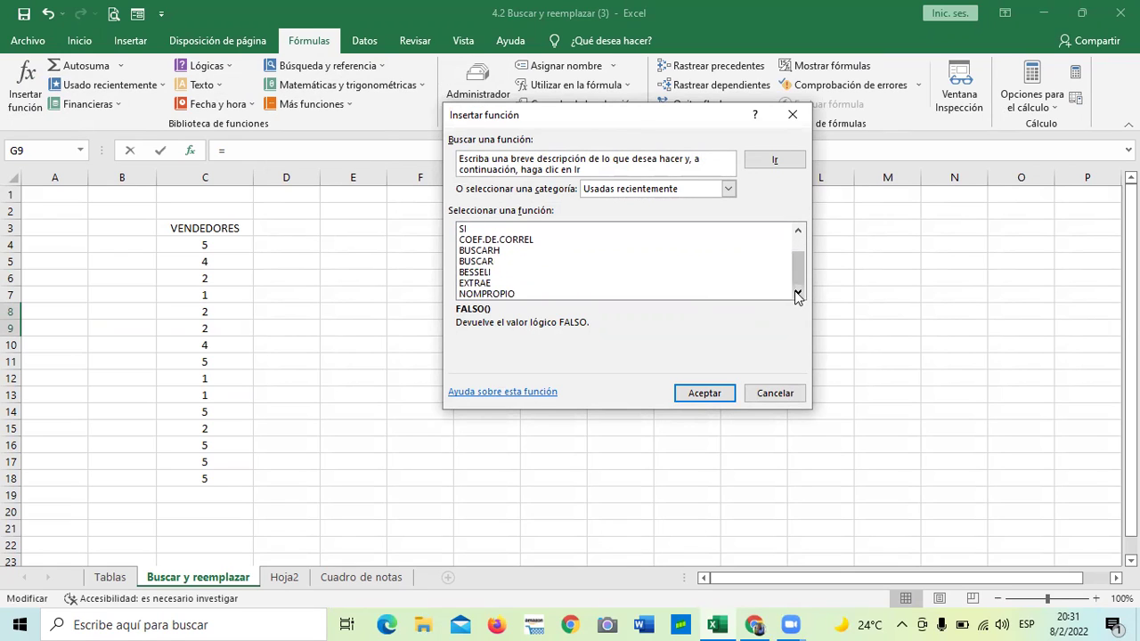
scroll(795, 273, up, 1)
Find ALEATORIO.ENTRE under the Todo category, then revert to recently used functions
click(727, 189)
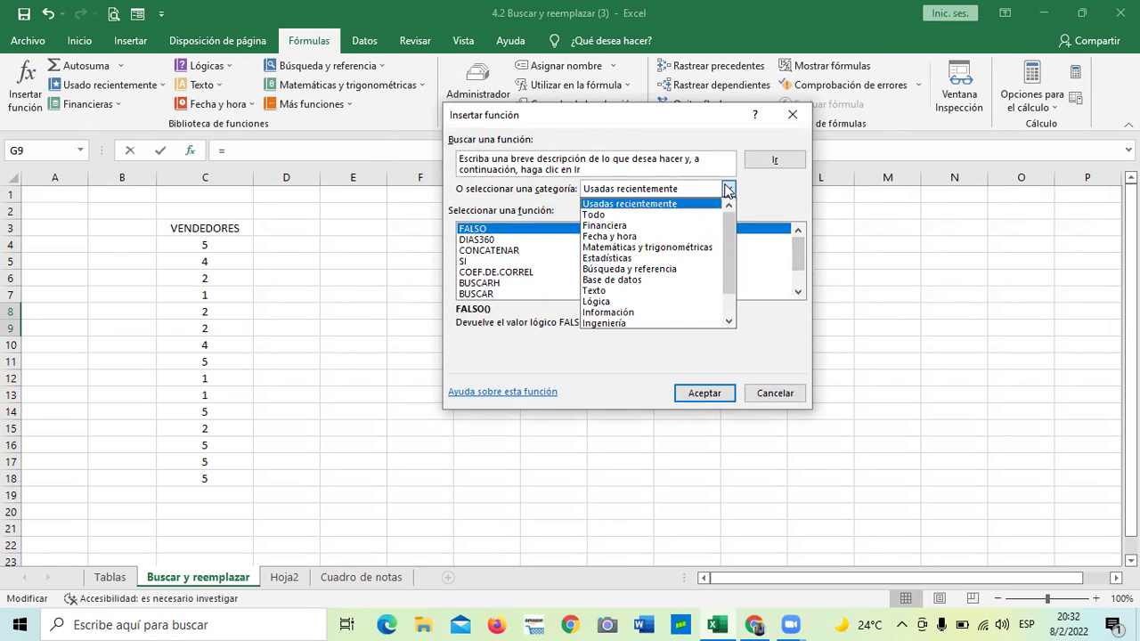
click(649, 211)
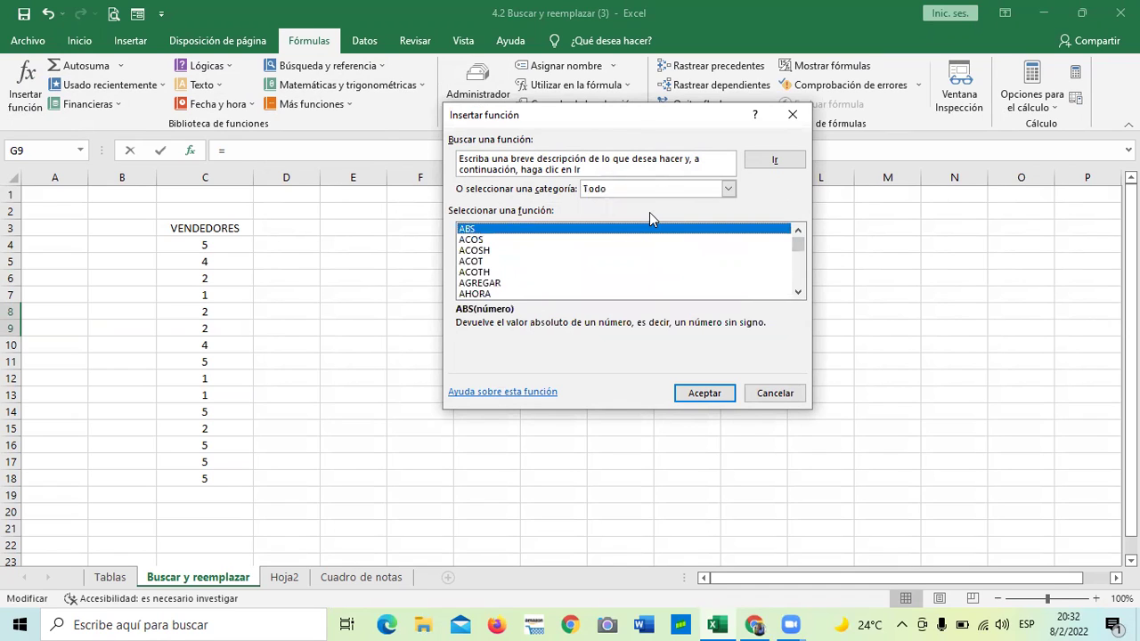
click(797, 293)
click(797, 293)
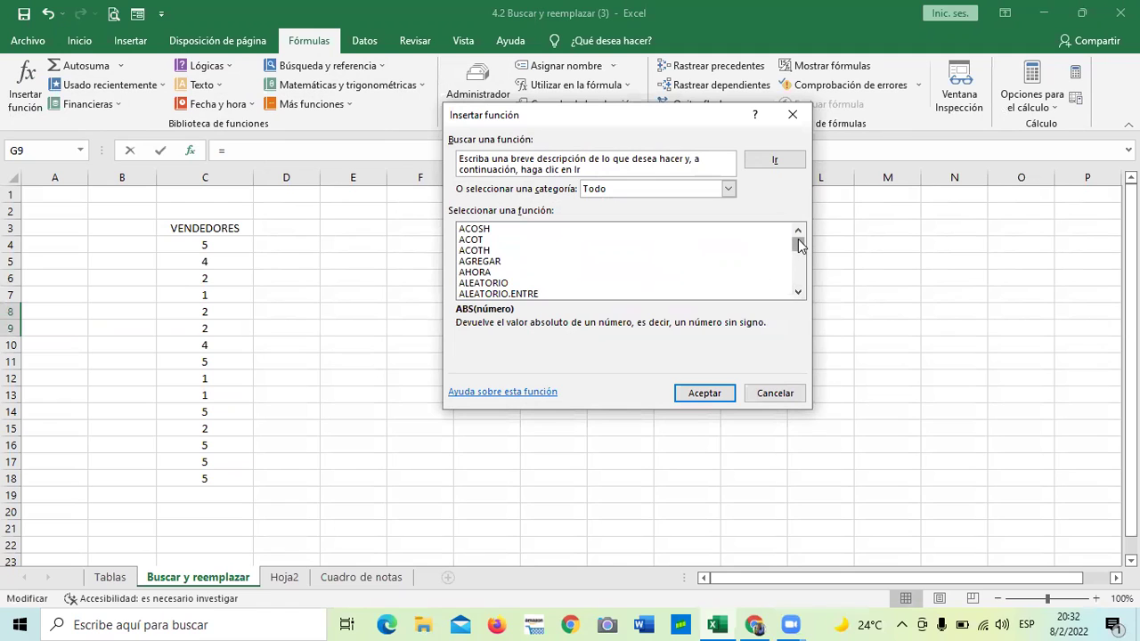
click(537, 294)
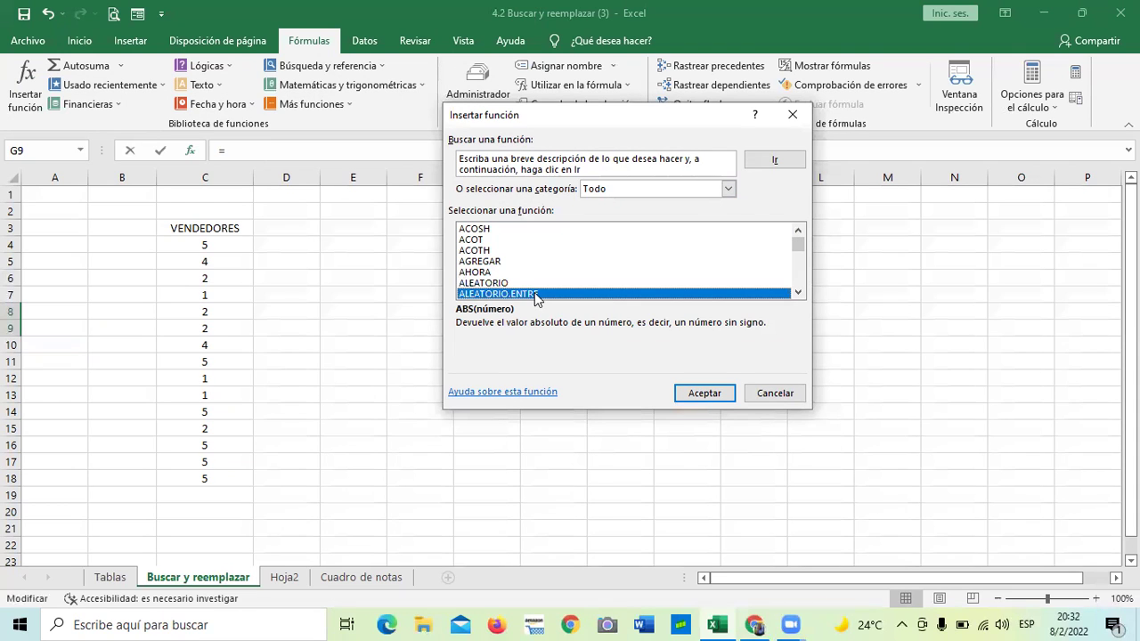
click(728, 189)
click(676, 203)
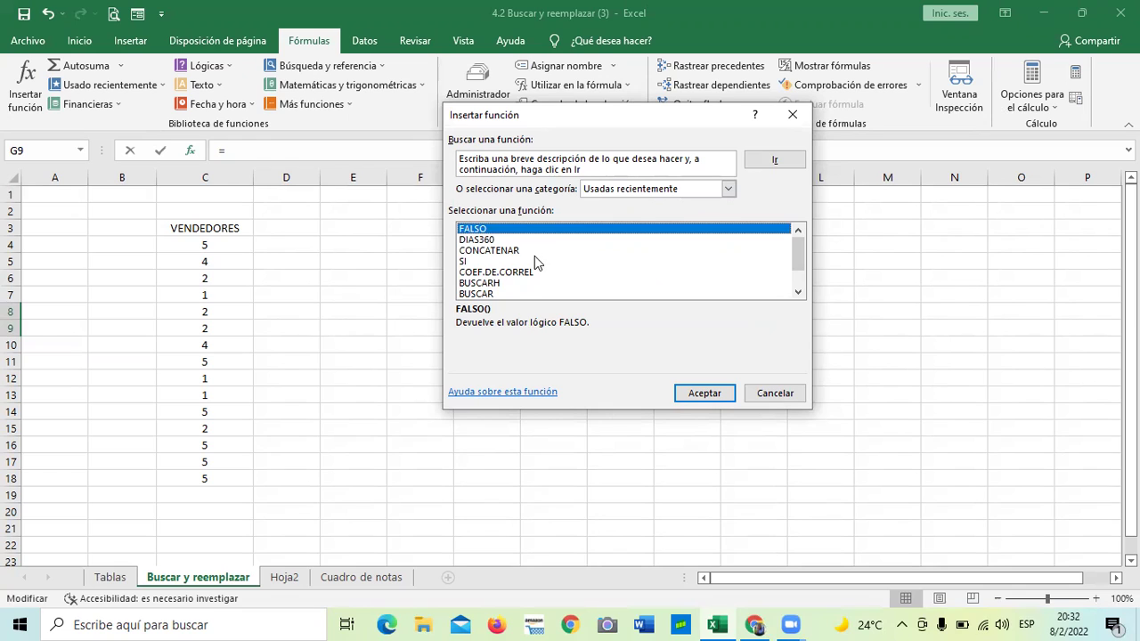
double_click(799, 294)
click(798, 294)
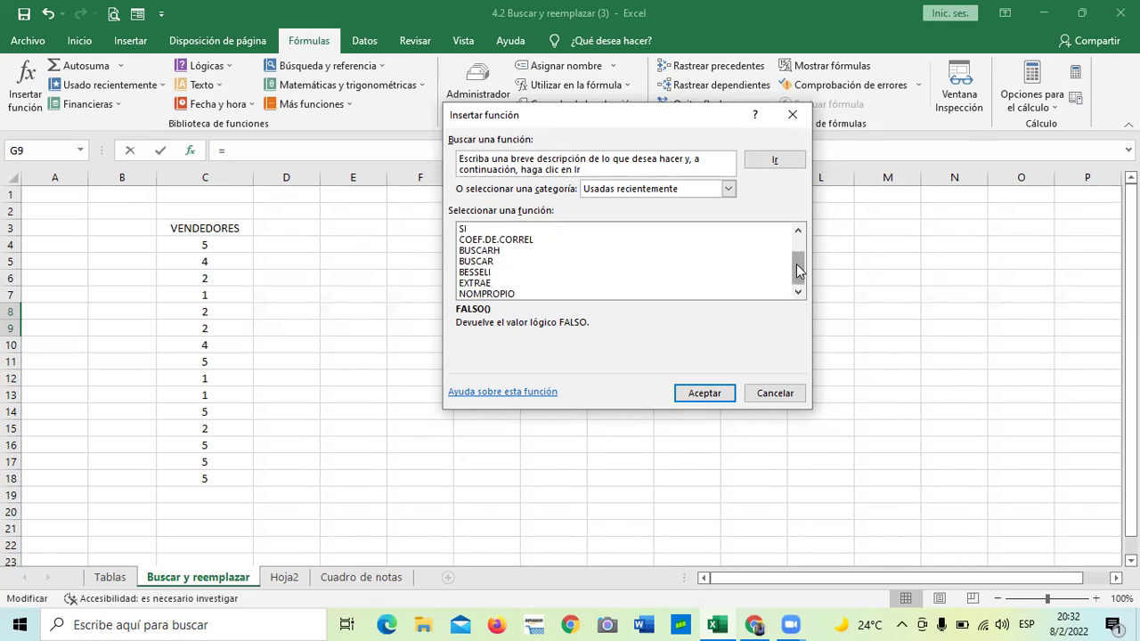
scroll(799, 272, up, 3)
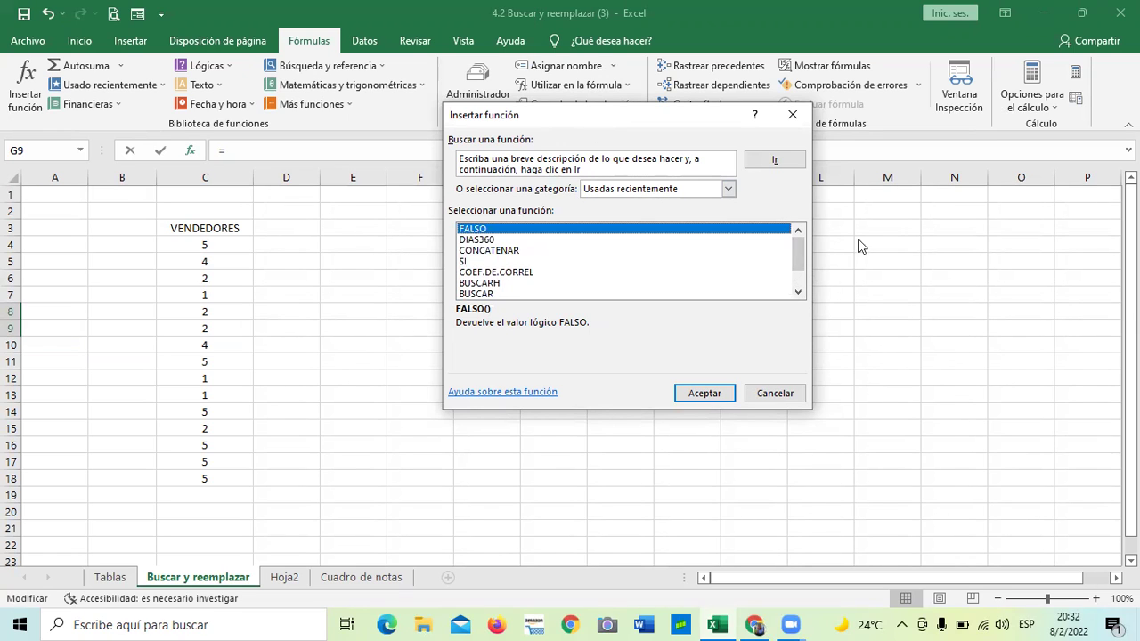
Show the Todo category again, select ALEATORIO.ENTRE and confirm with Aceptar
click(729, 189)
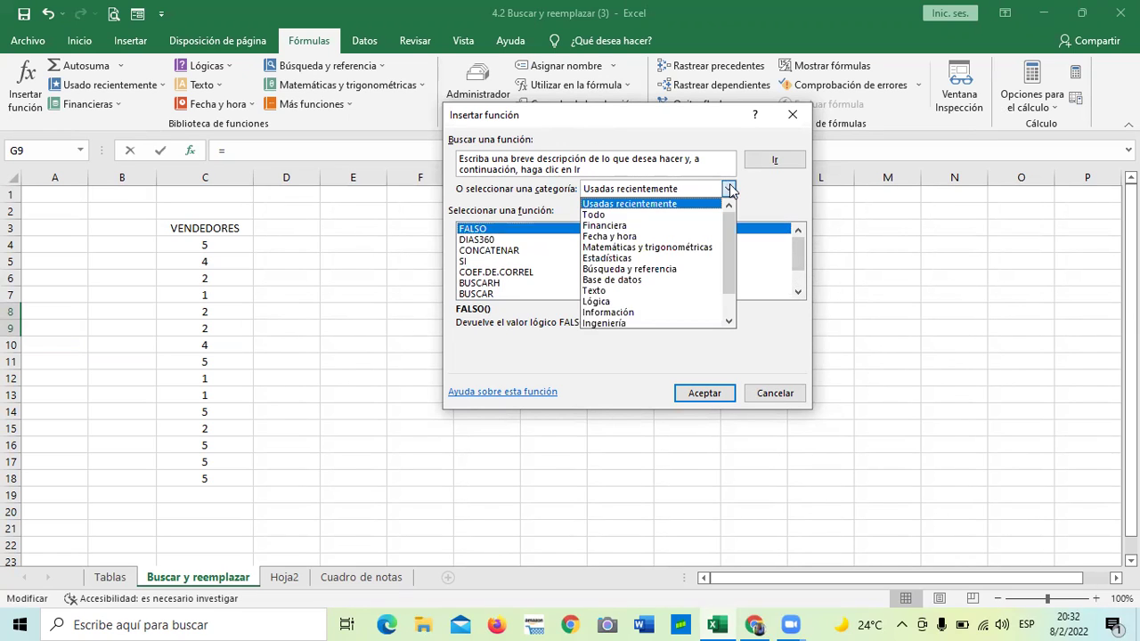
click(634, 215)
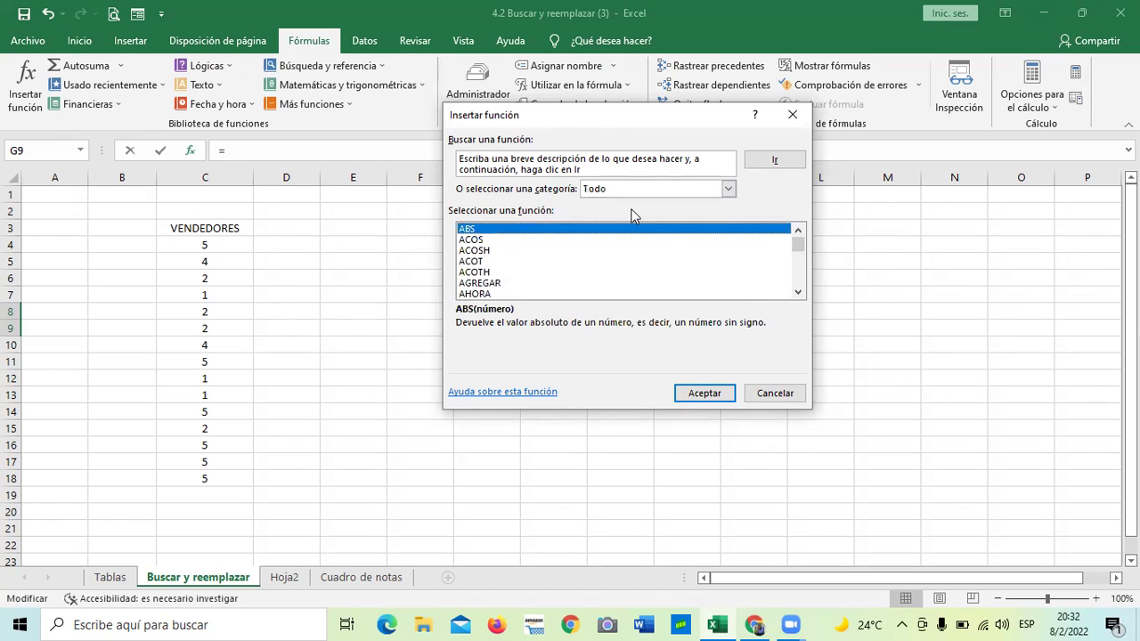
click(798, 292)
click(800, 294)
mouse_move(797, 265)
mouse_down()
mouse_move(797, 247)
mouse_move(798, 271)
mouse_up()
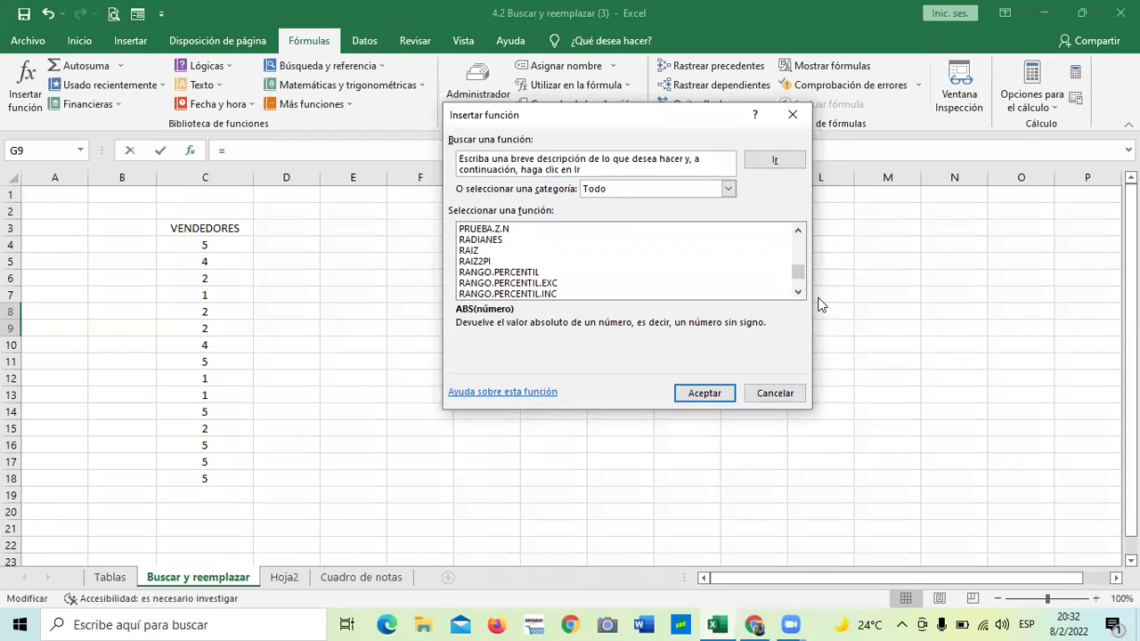
drag(797, 270, 781, 215)
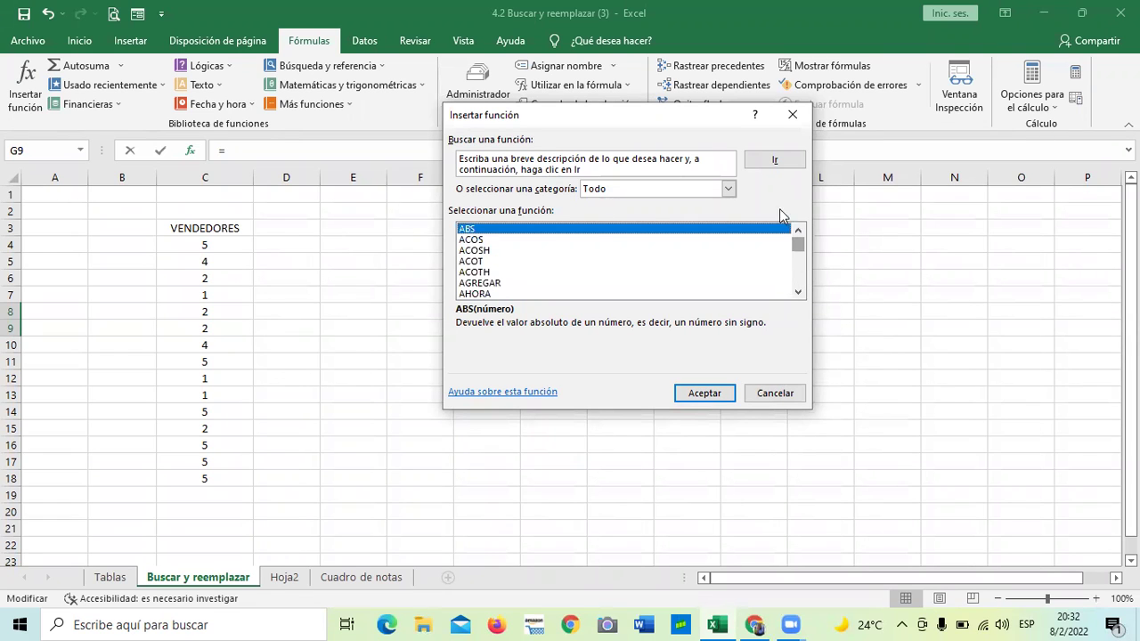
click(799, 292)
click(798, 292)
click(798, 292)
click(798, 293)
click(798, 292)
click(511, 262)
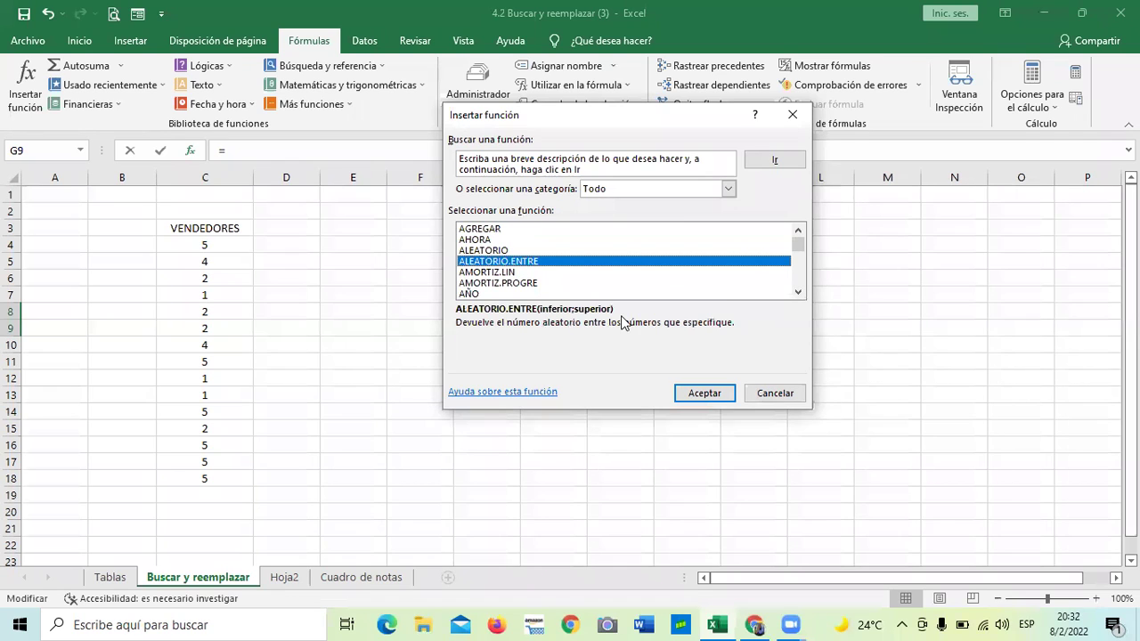
click(702, 393)
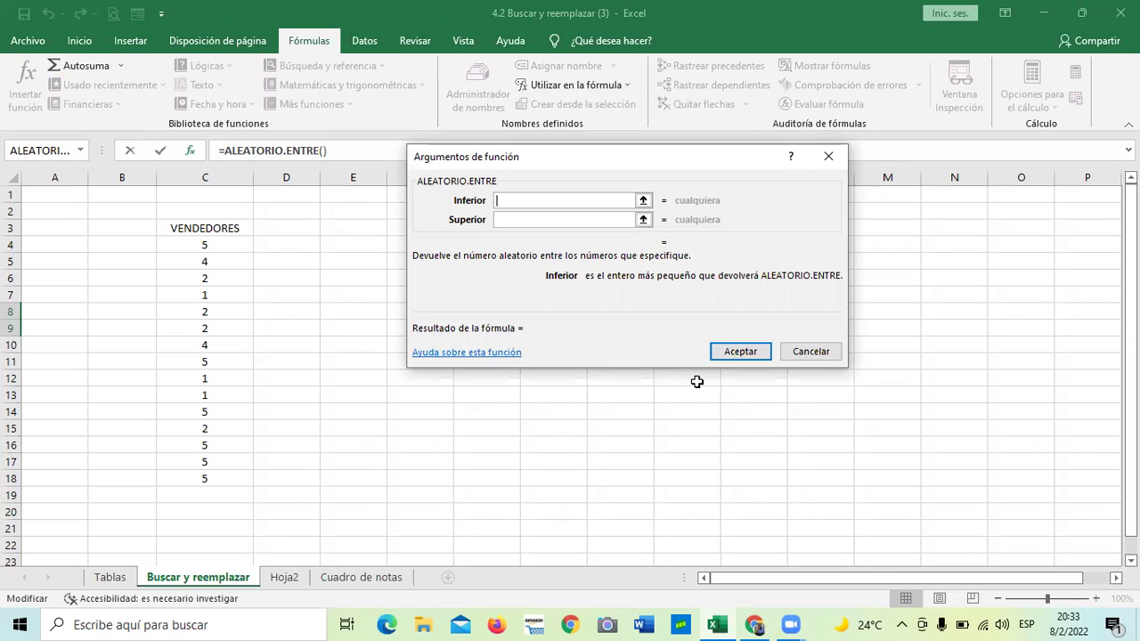
Set ALEATORIO.ENTRE arguments Inferior 0 and Superior 10 to create the G9 formula
text(1)
key(BackSpace)
text(0)
click(606, 219)
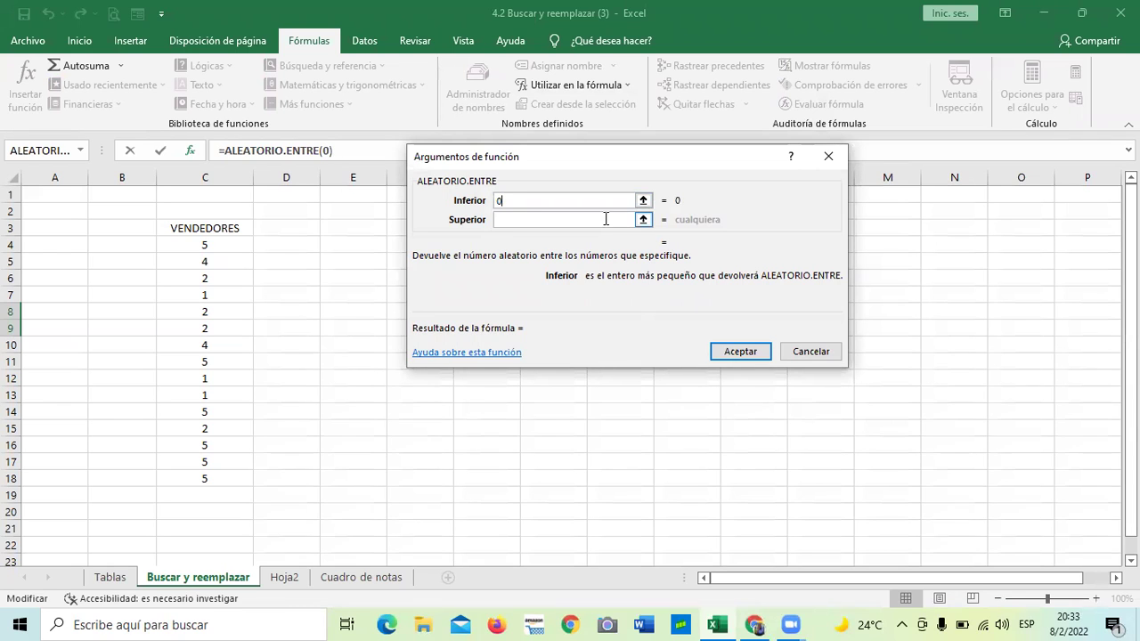
text(10)
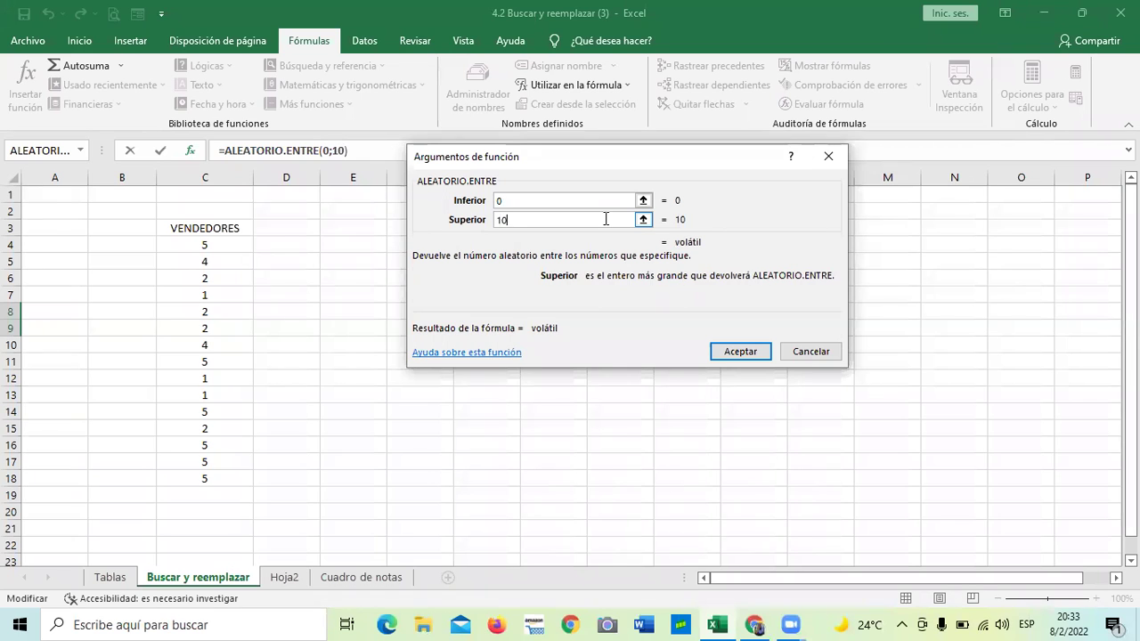
click(741, 352)
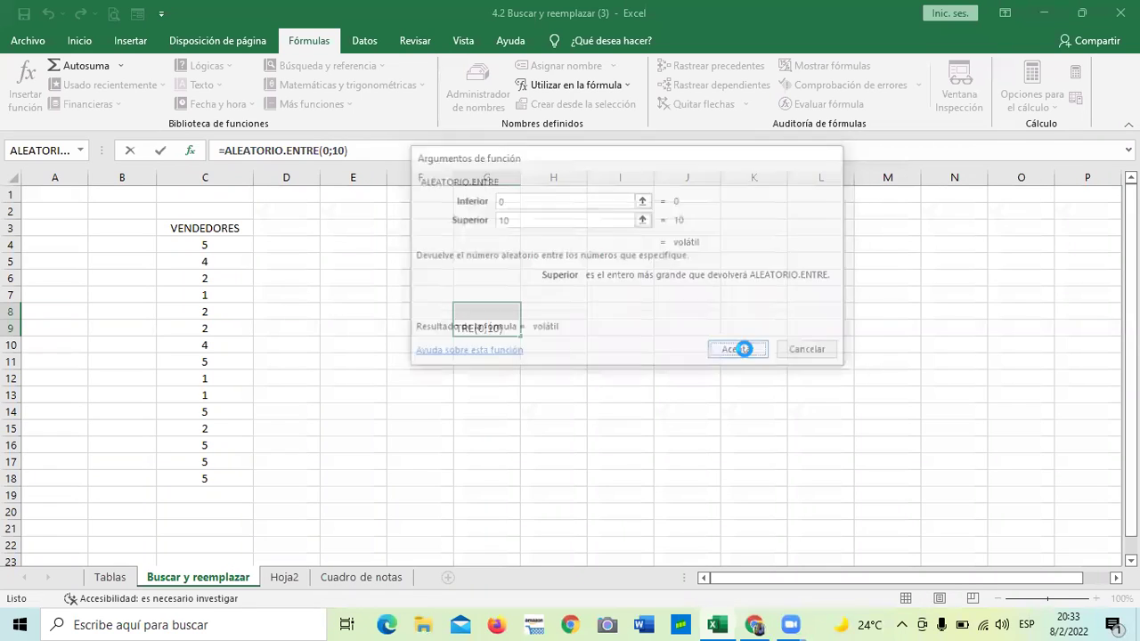
click(742, 301)
click(514, 333)
Fill the G9 random formula down to G18
drag(520, 336, 542, 487)
scroll(620, 426, down, 2)
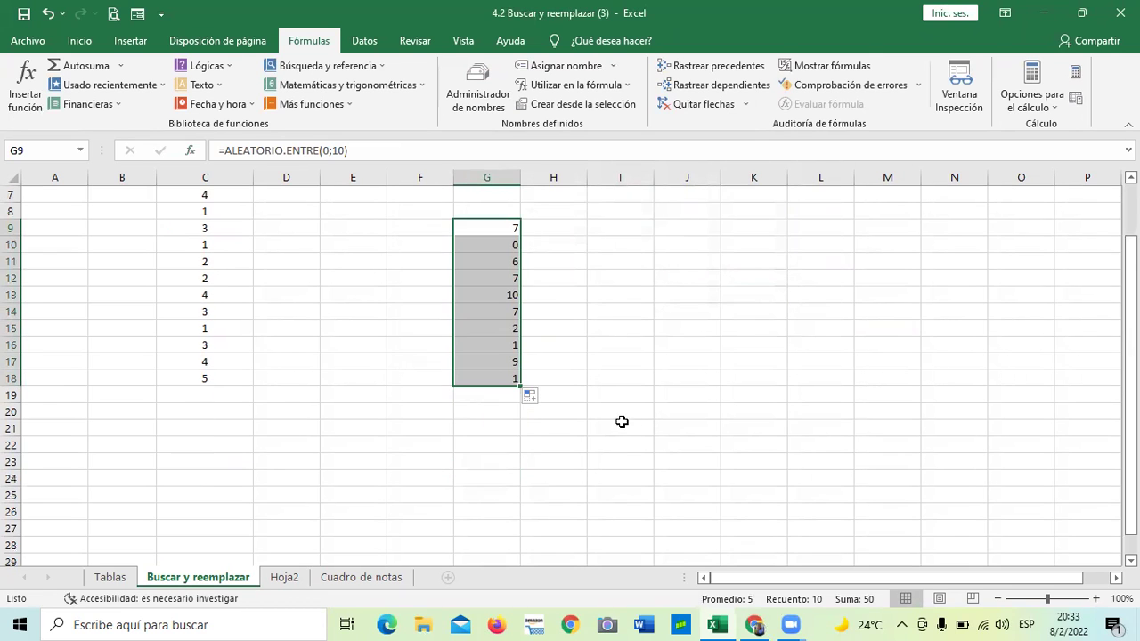
scroll(553, 410, up, 2)
click(608, 354)
Delete the random numbers in G9:G18
click(502, 330)
mouse_move(506, 363)
mouse_down()
mouse_move(509, 489)
mouse_move(507, 473)
mouse_up()
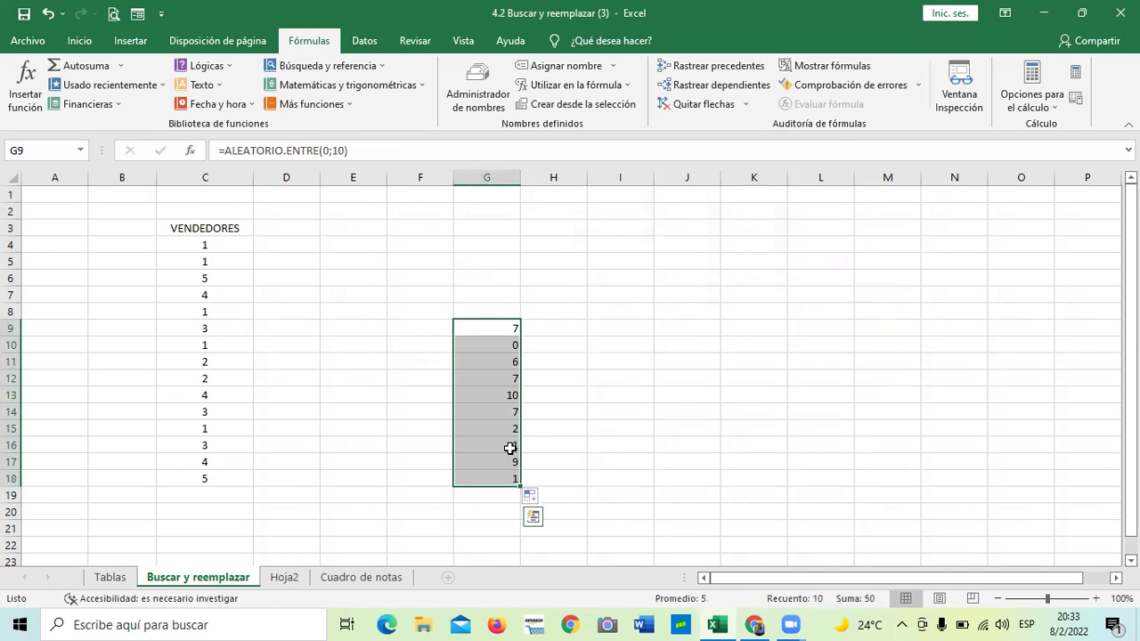
key(Delete)
click(656, 310)
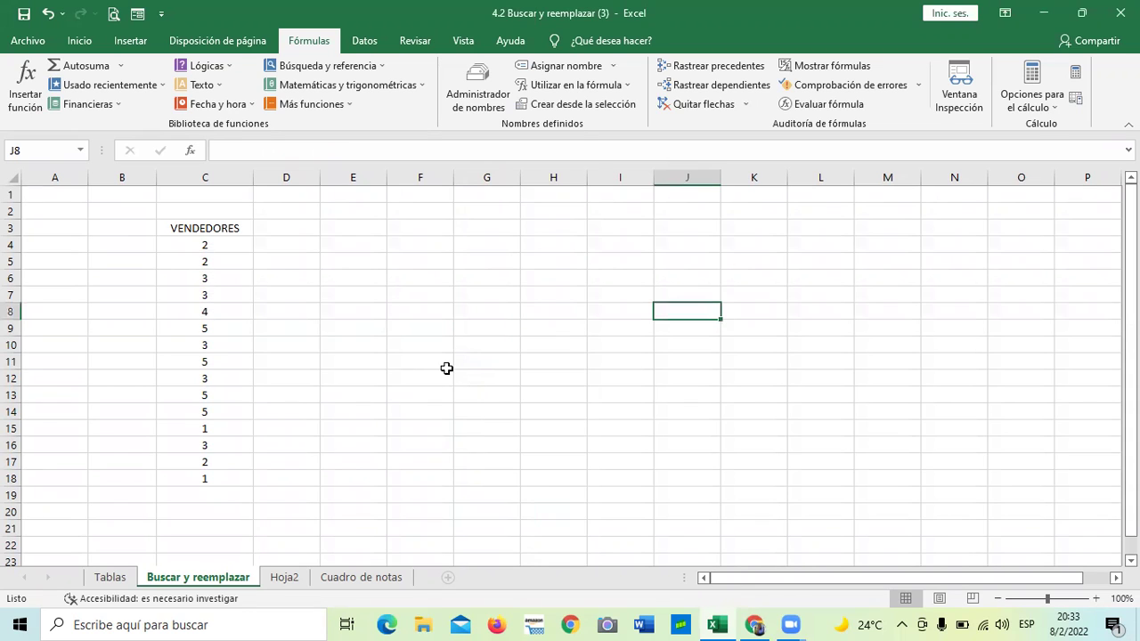
Inspect the =ALEATORIO.ENTRE(1;5) formulas in several VENDEDORES cells C4 through C18
drag(222, 227, 198, 478)
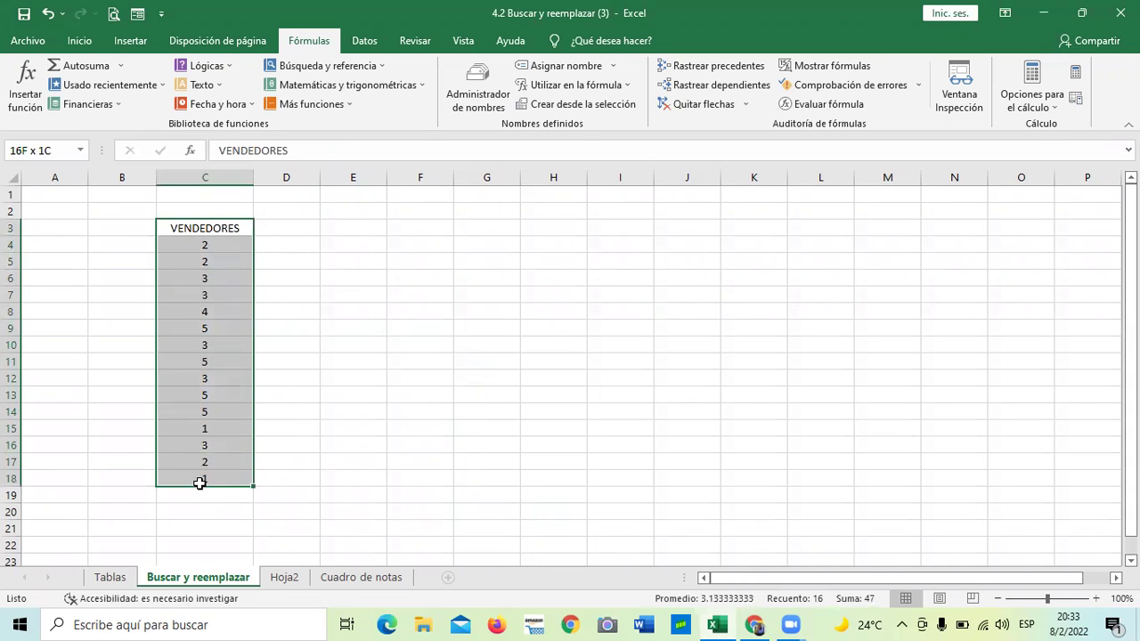
drag(222, 250, 223, 279)
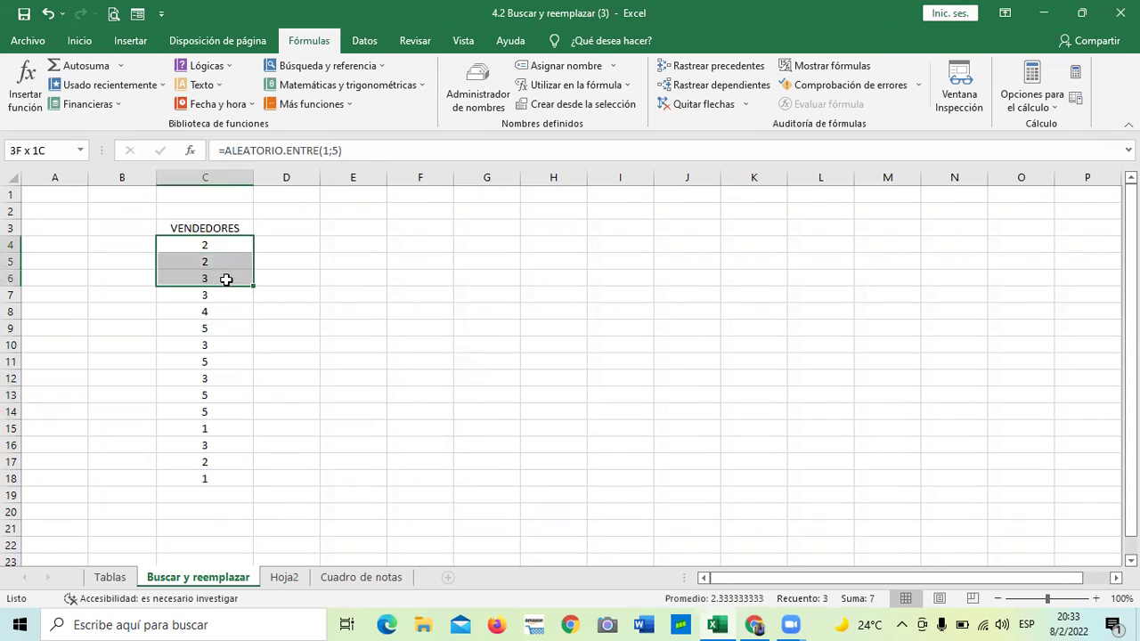
click(196, 378)
click(197, 472)
click(201, 429)
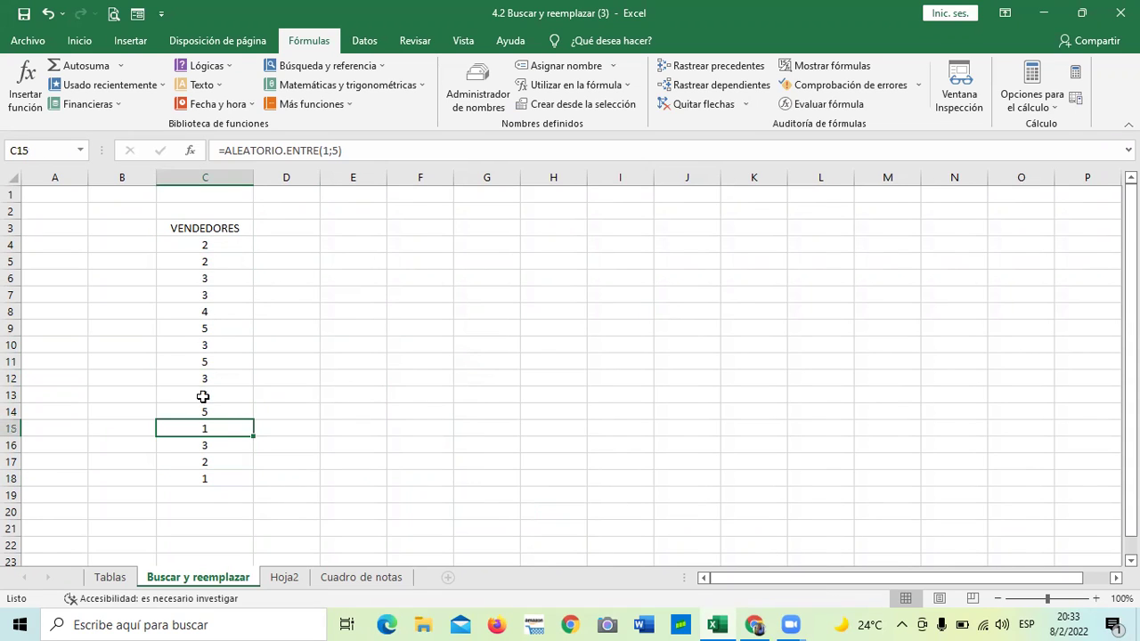
click(198, 329)
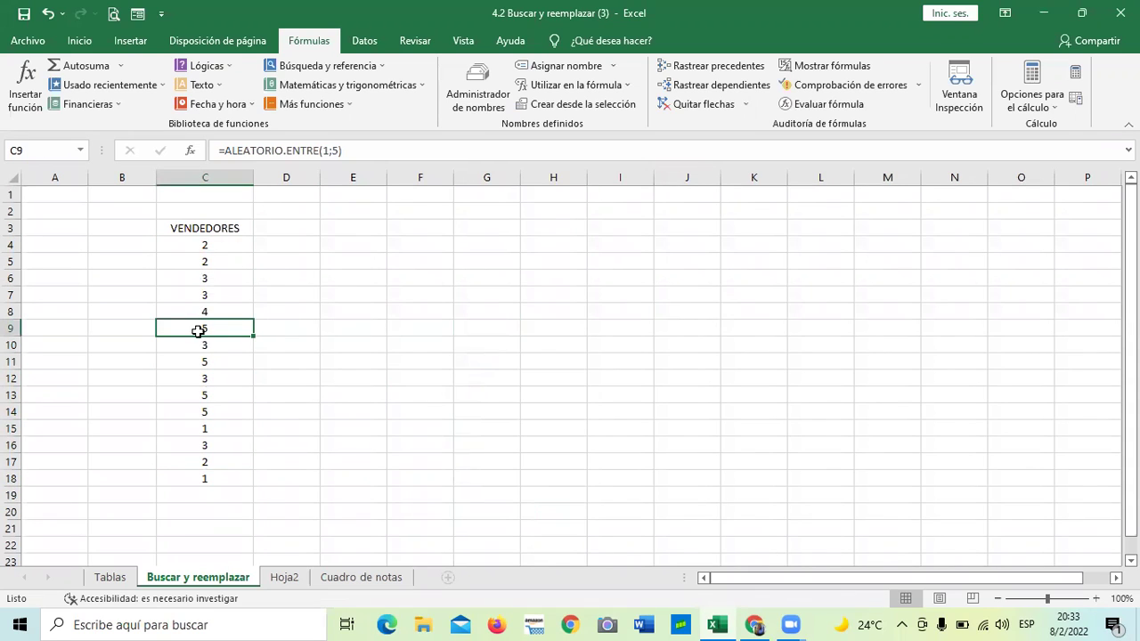
click(197, 296)
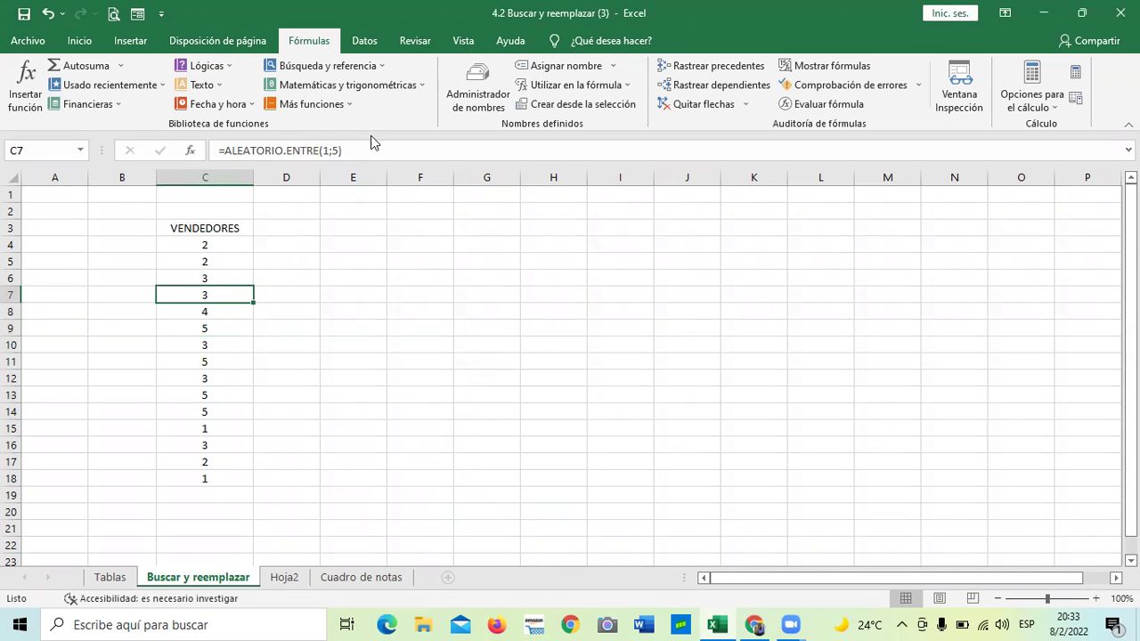
click(212, 244)
click(225, 326)
click(235, 472)
click(397, 362)
click(202, 264)
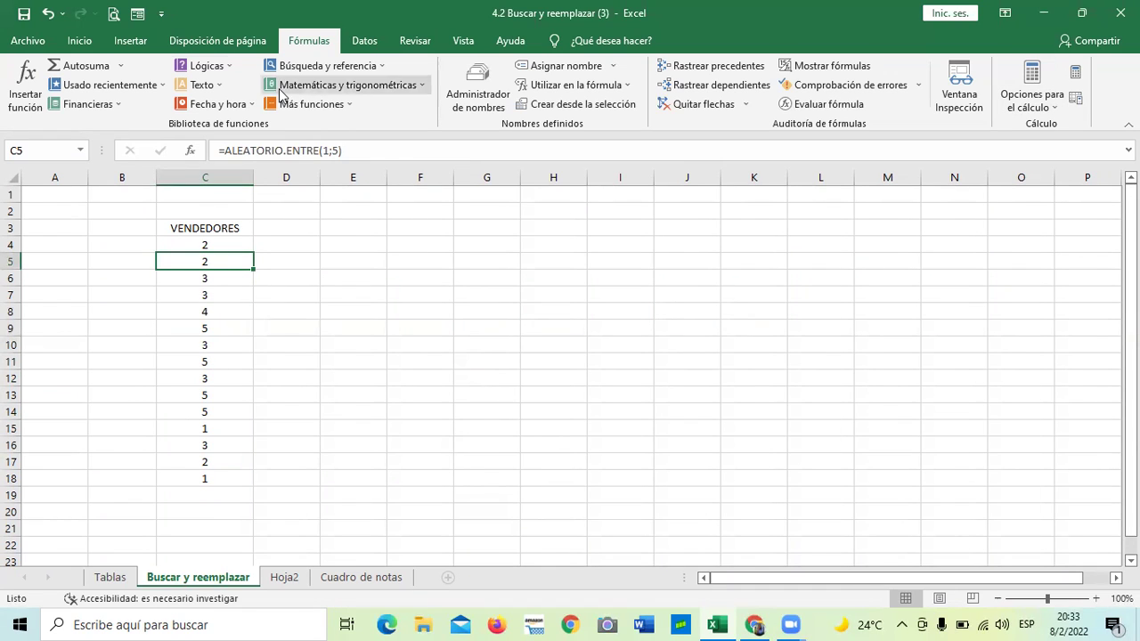
click(78, 41)
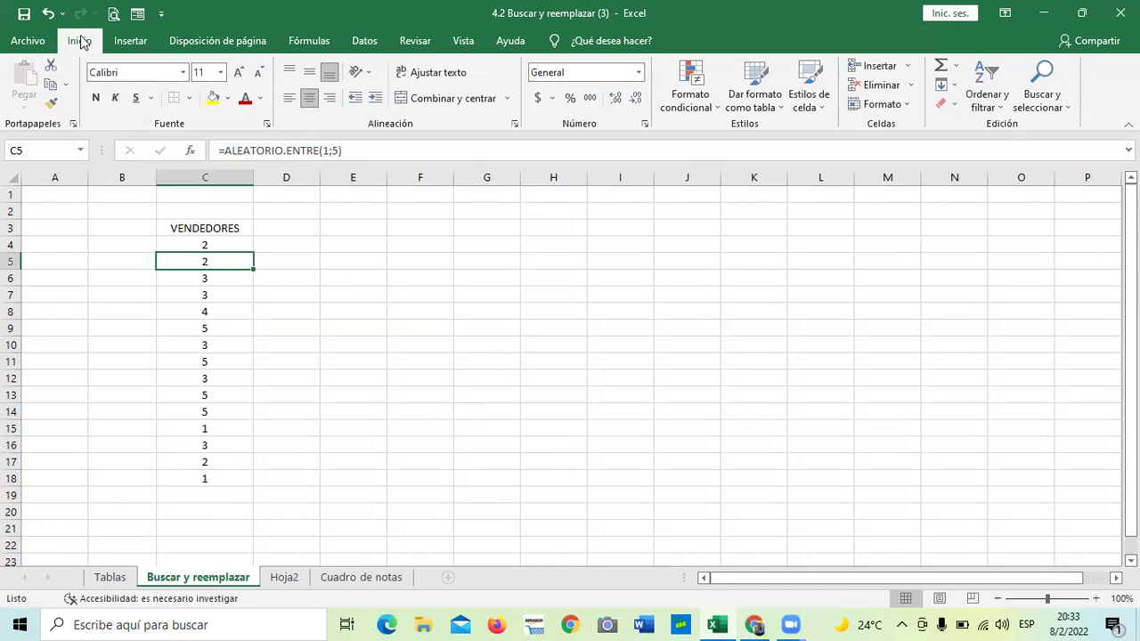
Open Reemplazar with Buscar set to 1 and Reemplazar con set to CARLOS
click(1062, 106)
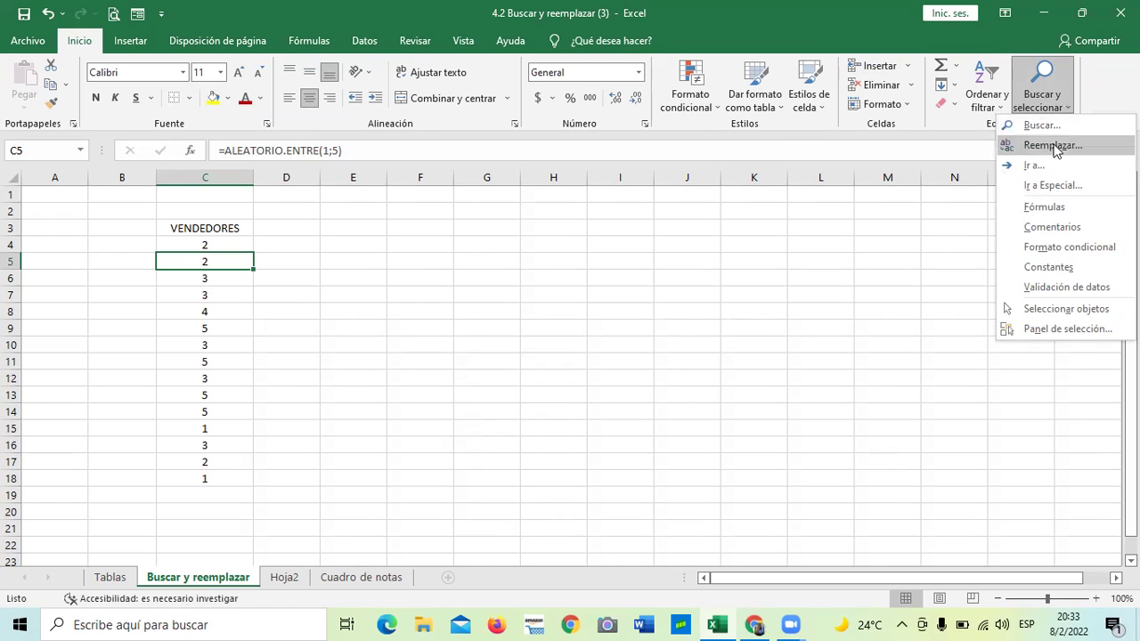
click(1056, 145)
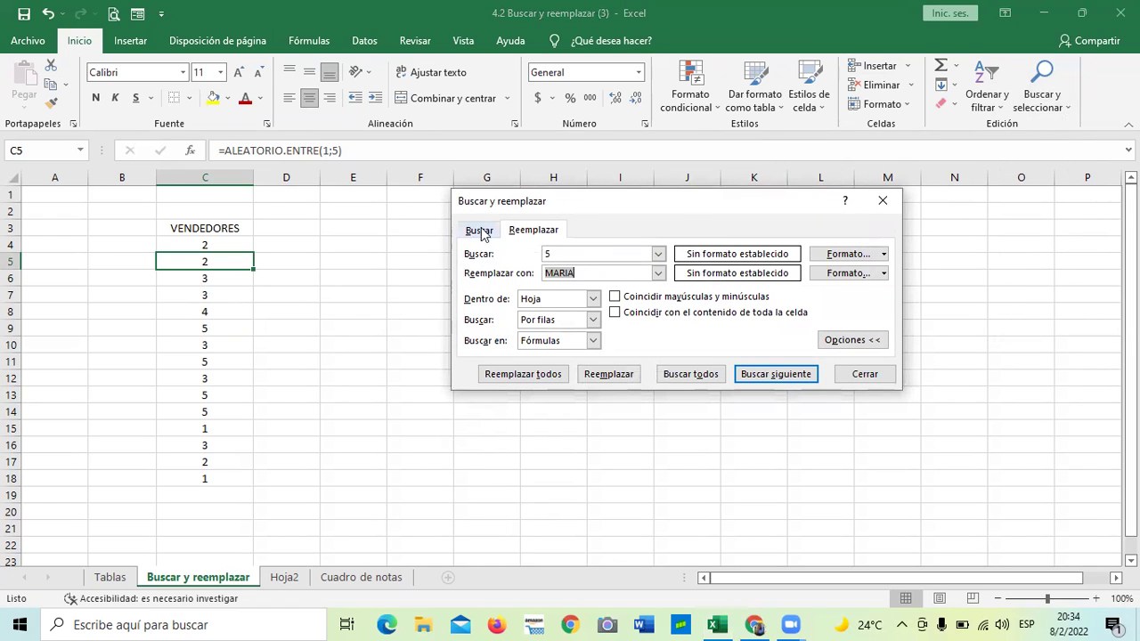
drag(618, 201, 611, 162)
click(565, 214)
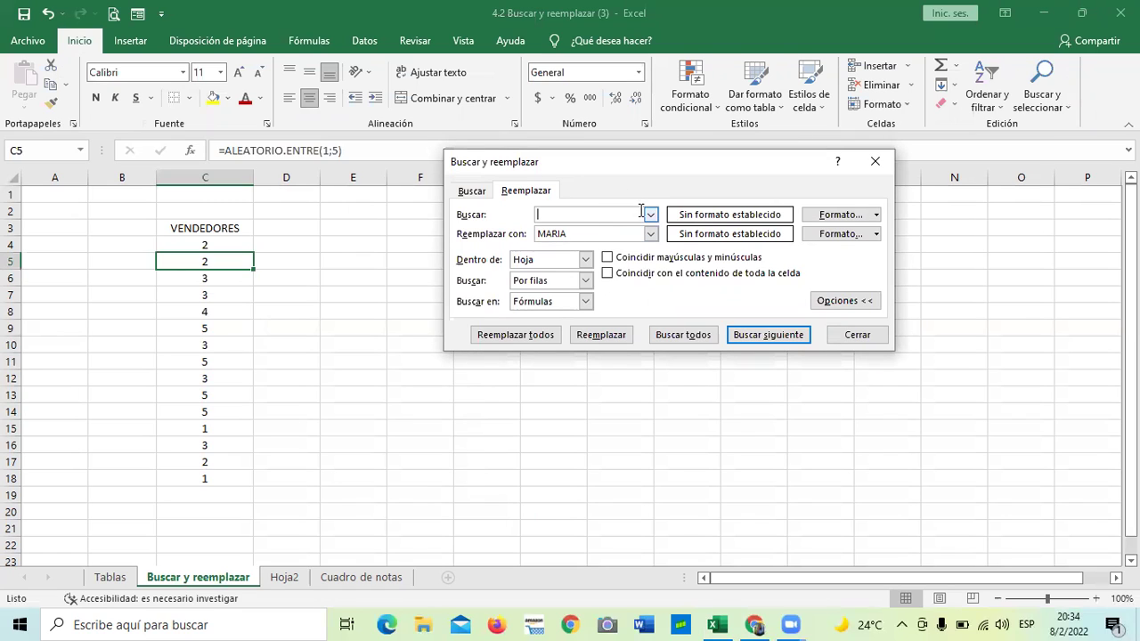
click(622, 234)
key(BackSpace)
key(BackSpace)
key(BackSpace)
key(BackSpace)
text(1)
click(613, 233)
Replace all 14 occurrences of 1 with CARLOS and close the dialog
click(613, 337)
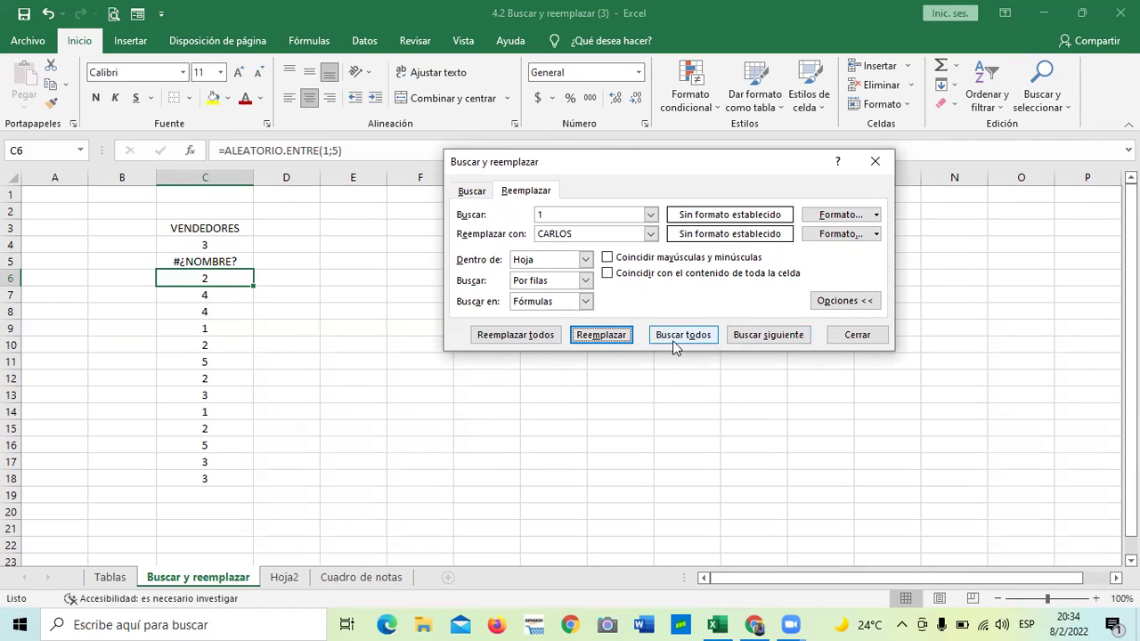
click(672, 337)
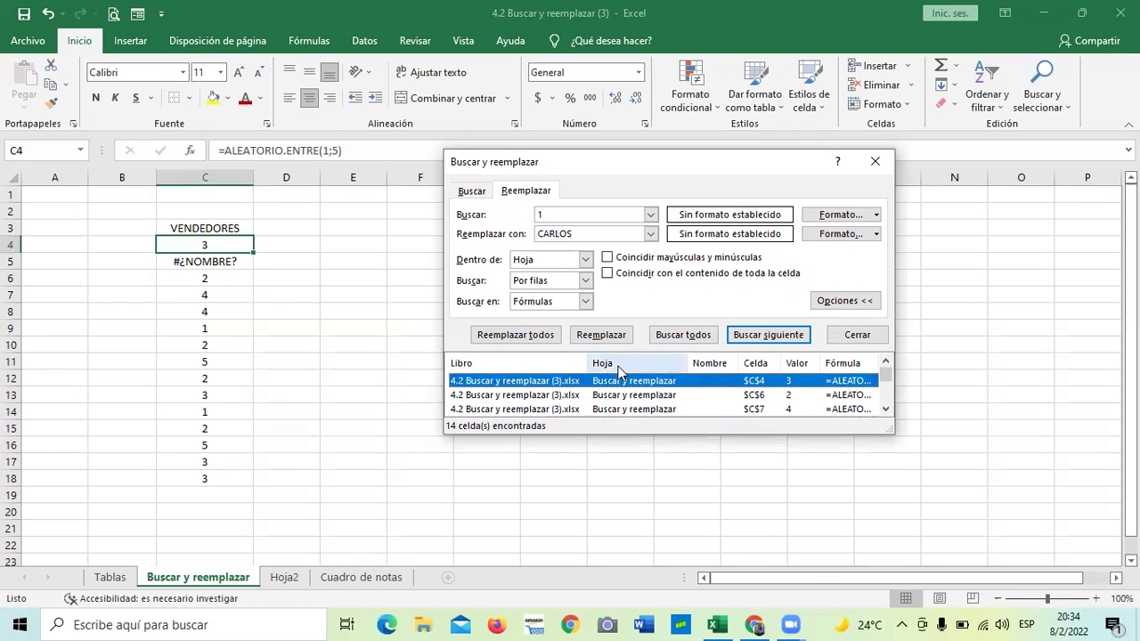
click(537, 342)
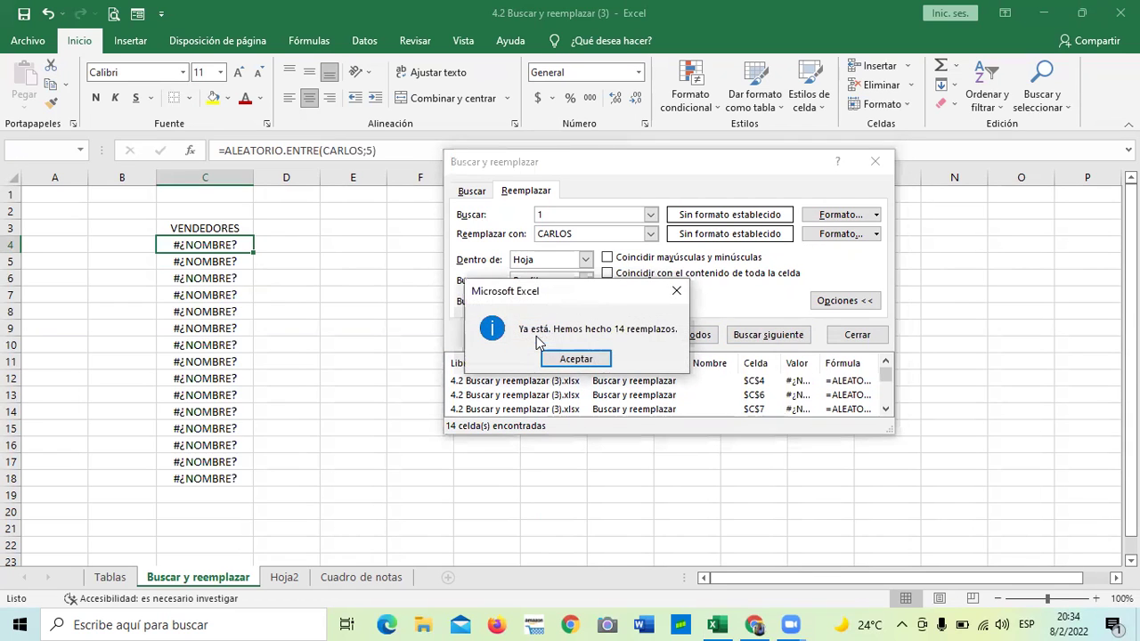
click(578, 359)
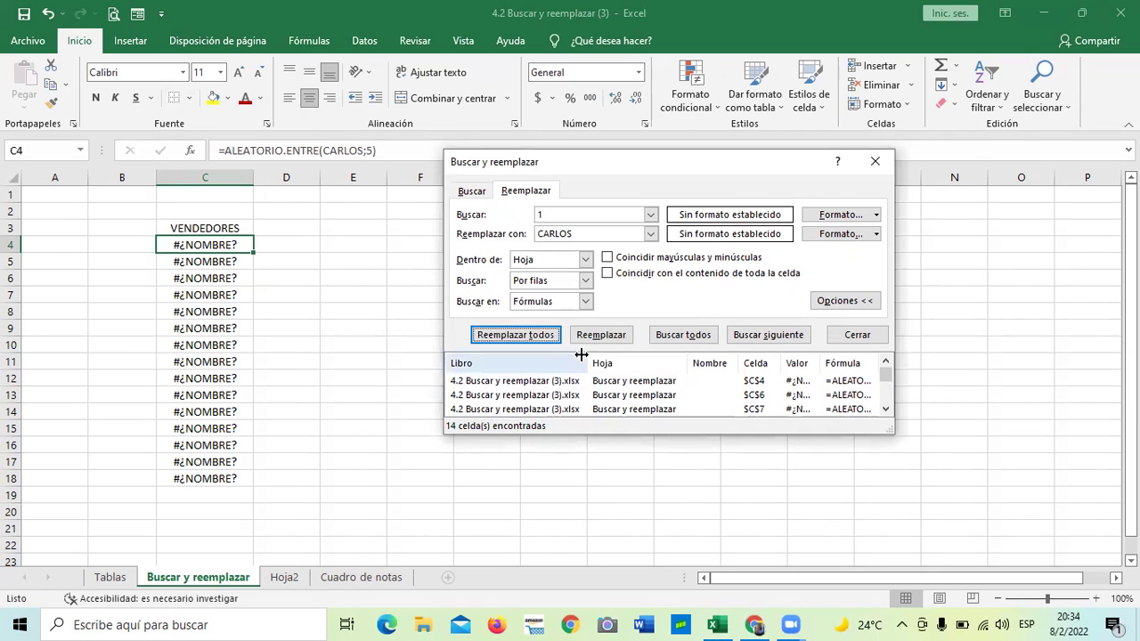
click(850, 335)
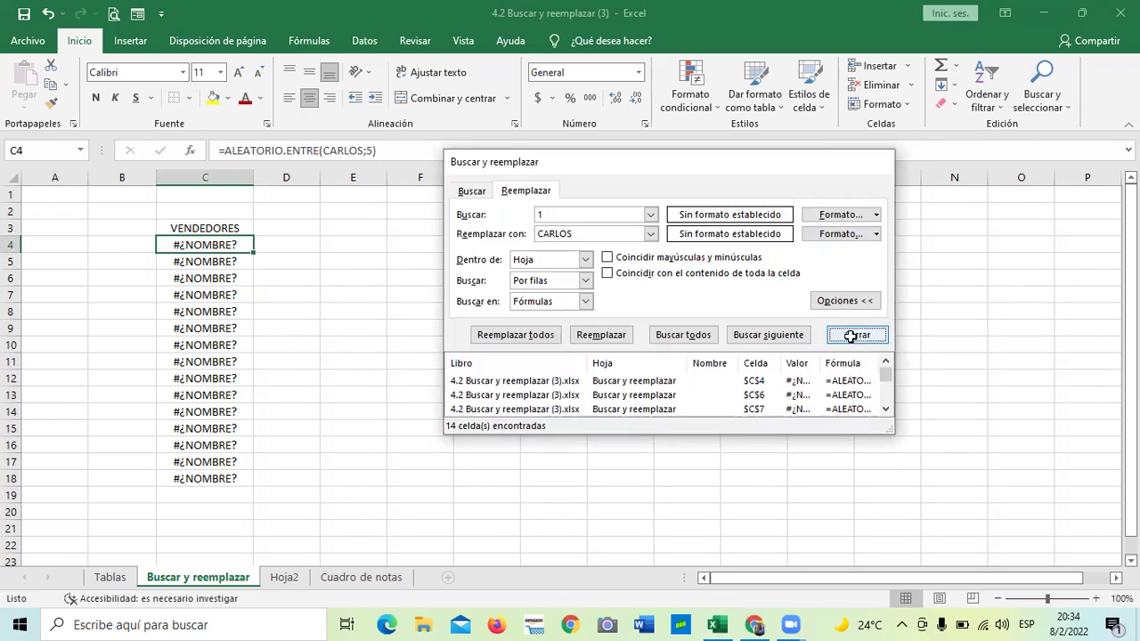
drag(733, 379, 733, 389)
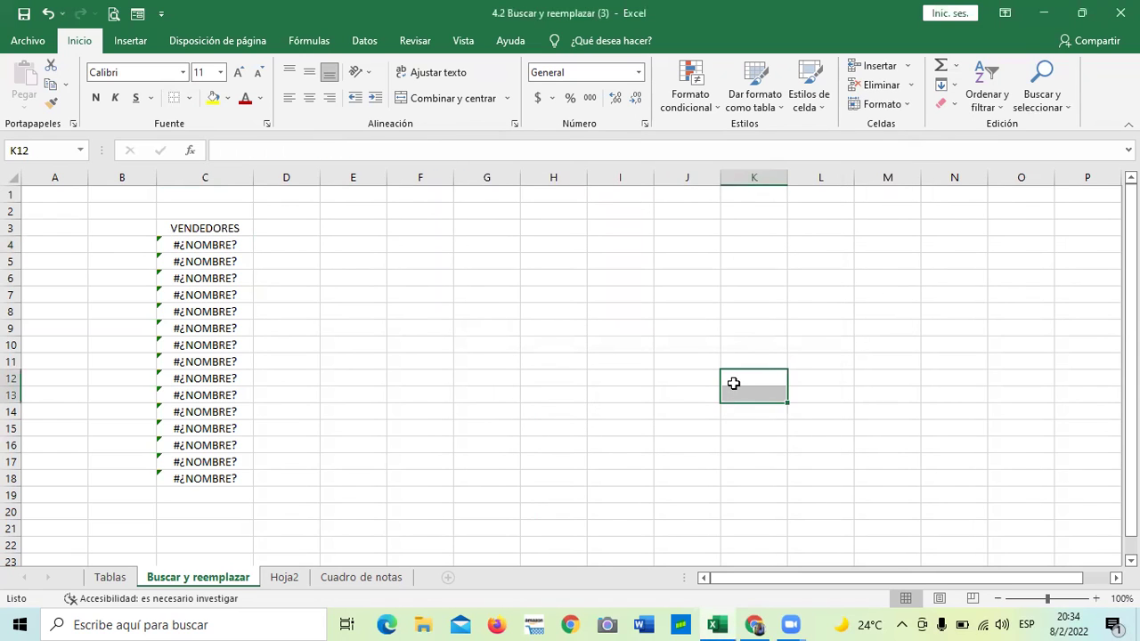
Inspect the #¿NOMBRE? formulas in column C, then undo both replacements
click(553, 276)
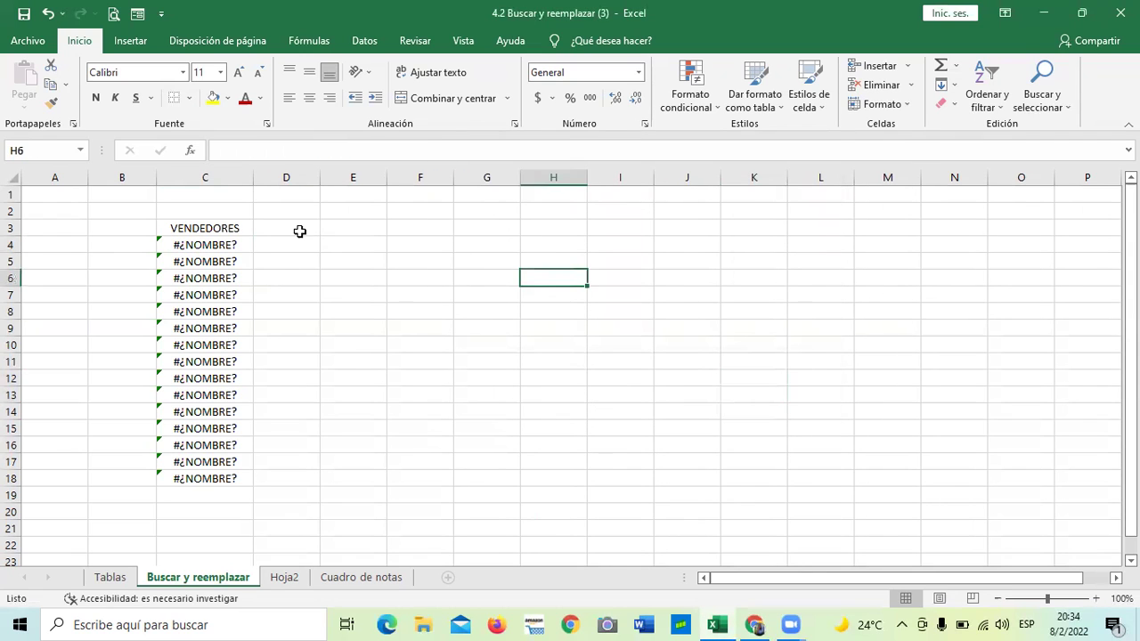
click(210, 249)
click(183, 347)
click(187, 462)
click(195, 479)
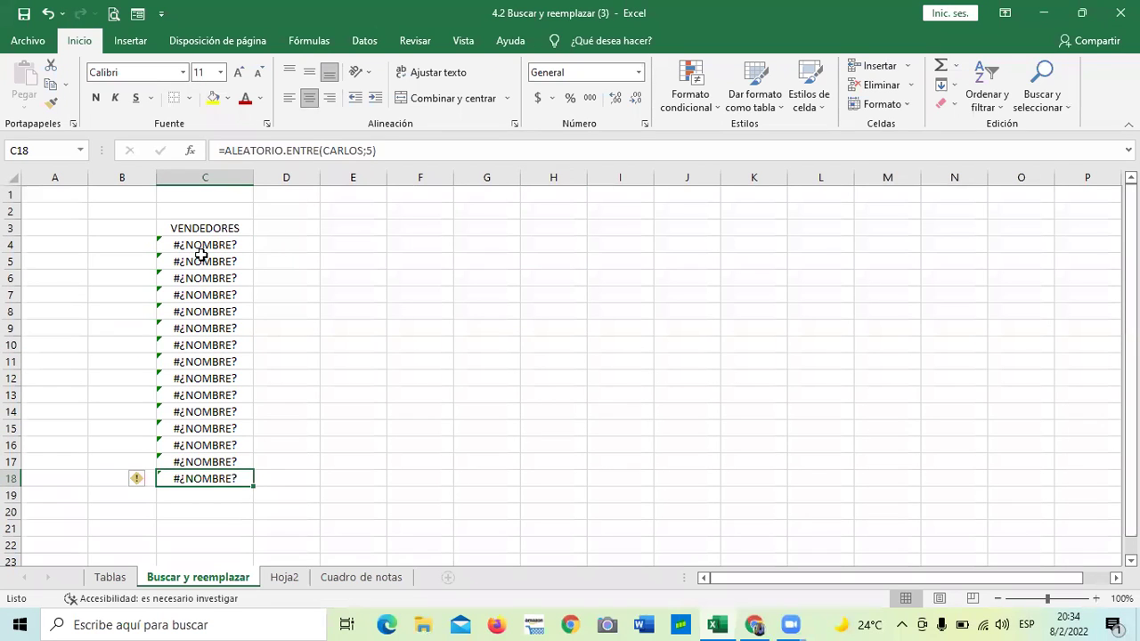
click(48, 14)
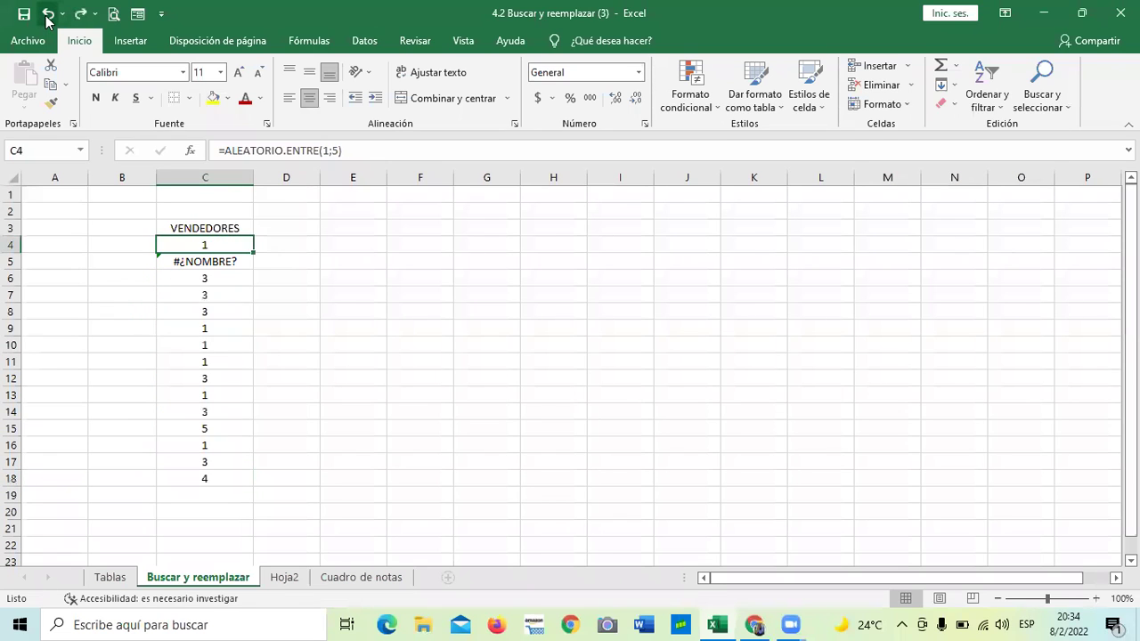
click(48, 14)
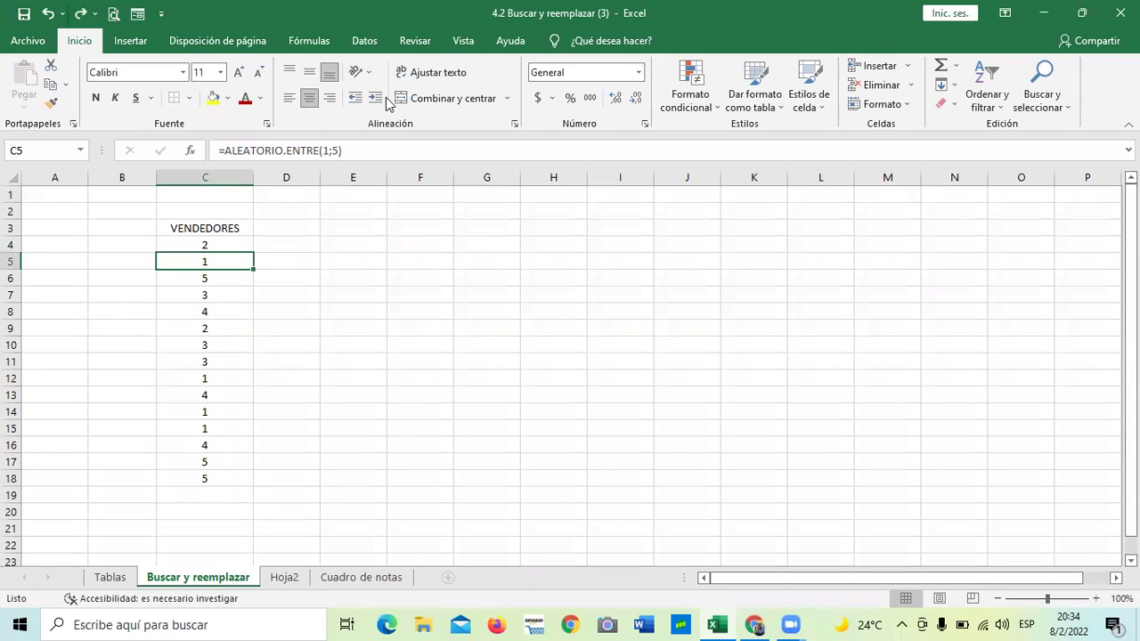
click(389, 231)
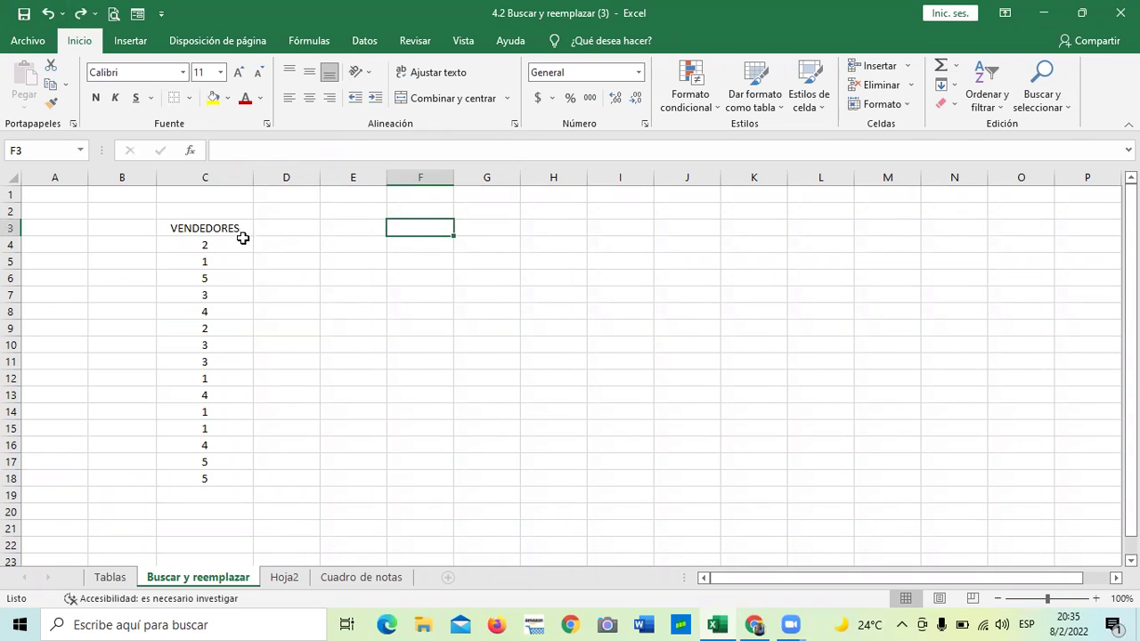
Copy C2:C18, including the VENDEDORES heading, for pasting at C2
drag(221, 211, 222, 478)
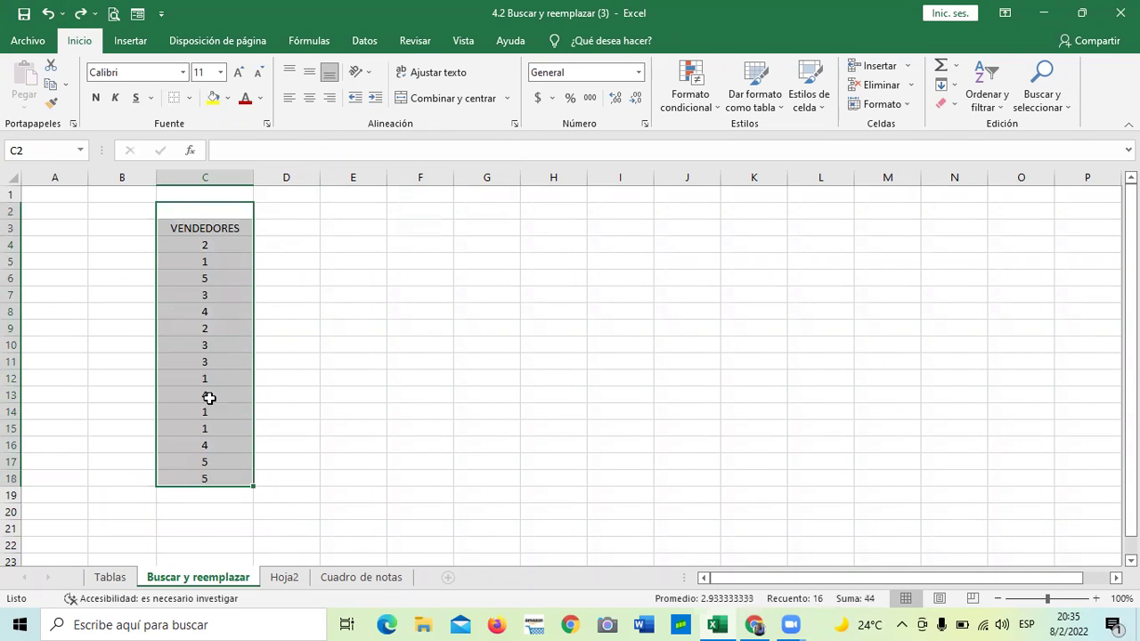
right_click(193, 306)
click(249, 263)
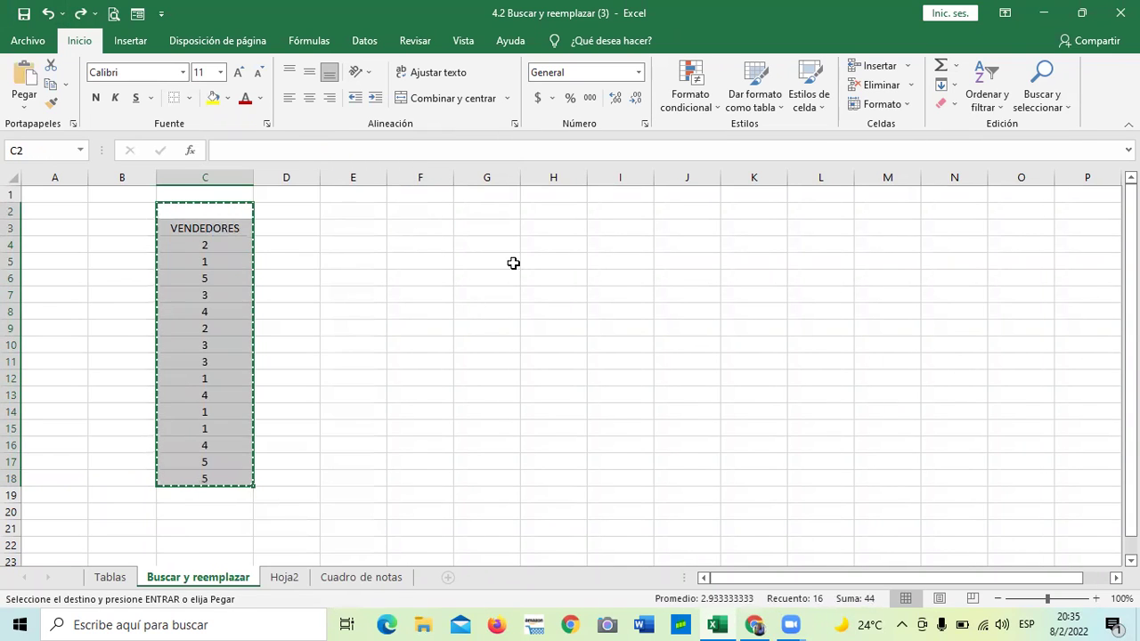
right_click(176, 216)
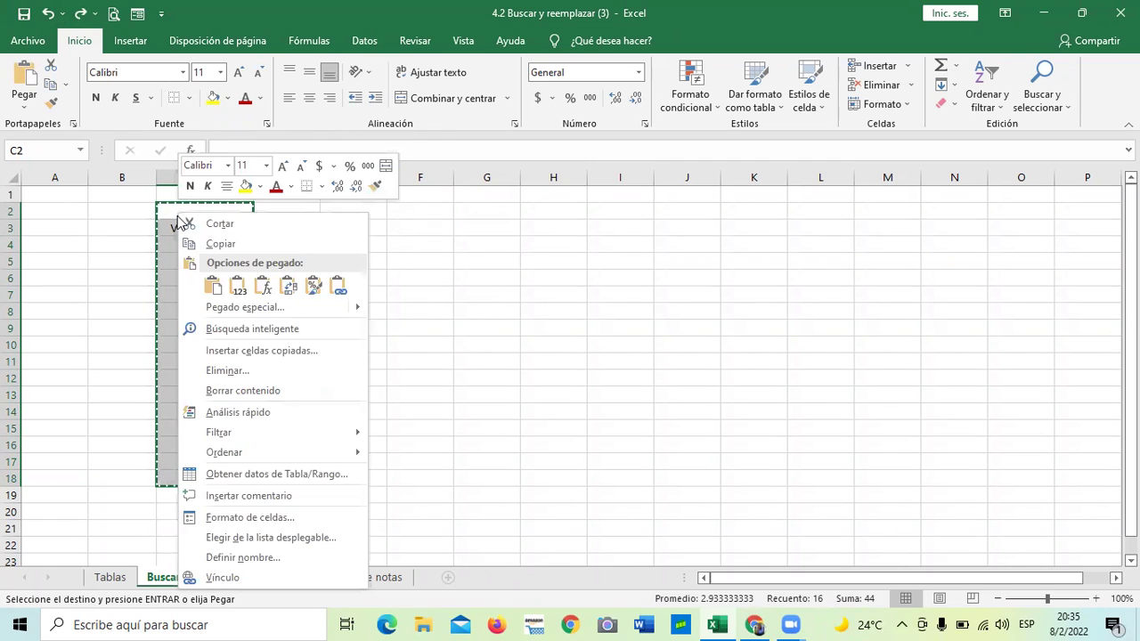
Paste the VENDEDORES column back as plain Valores and clear the copy marquee
click(237, 287)
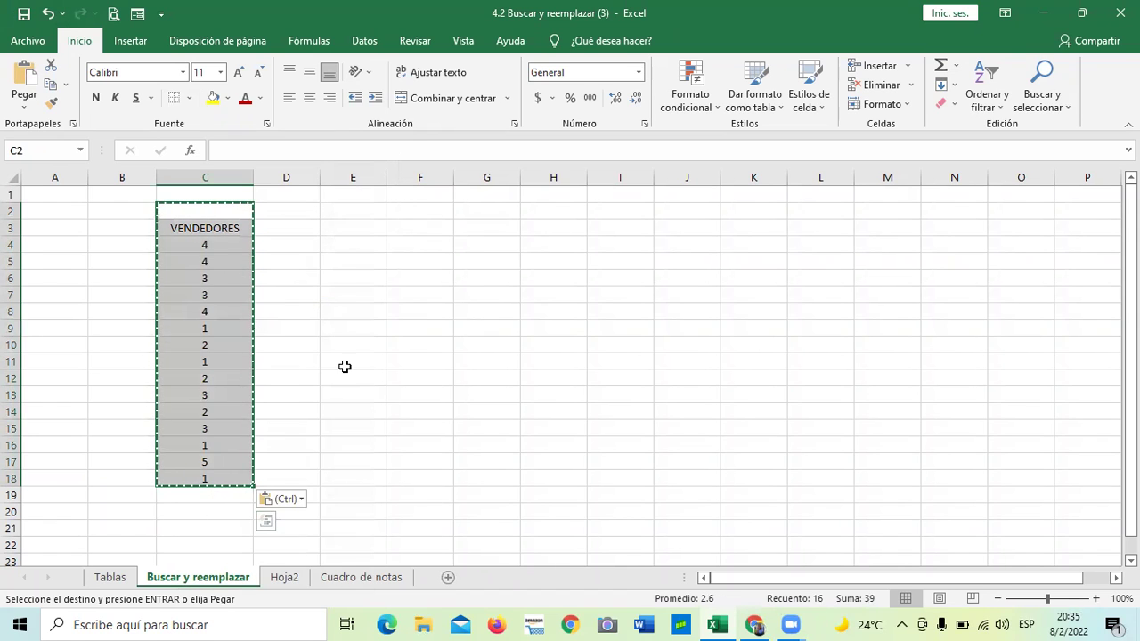
key(Escape)
drag(408, 346, 415, 331)
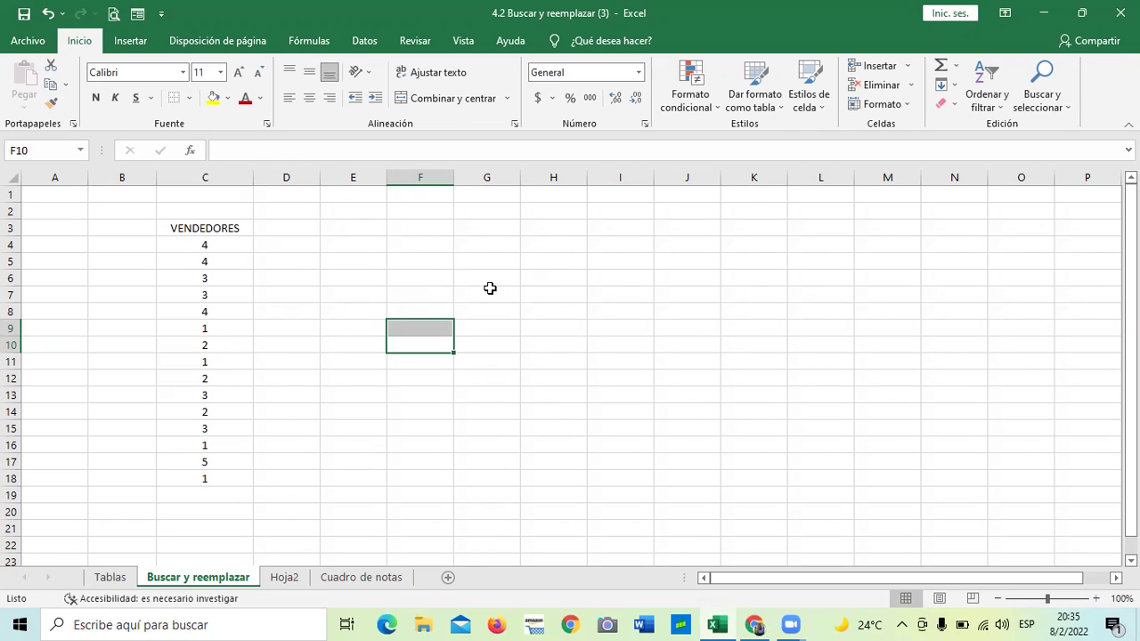
click(487, 258)
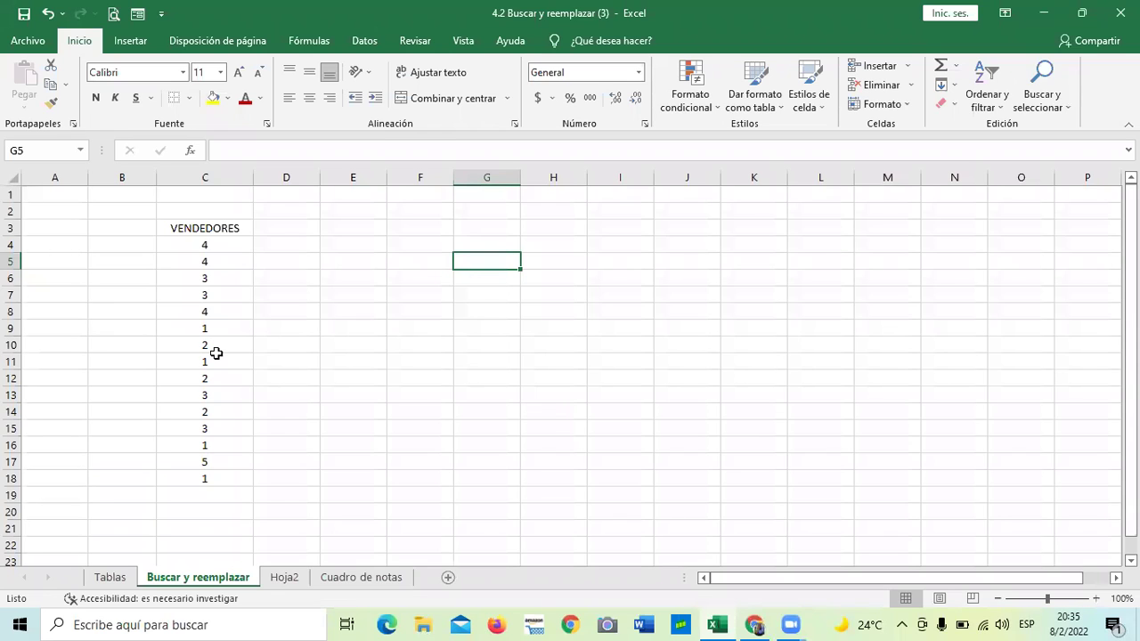
click(285, 378)
click(198, 249)
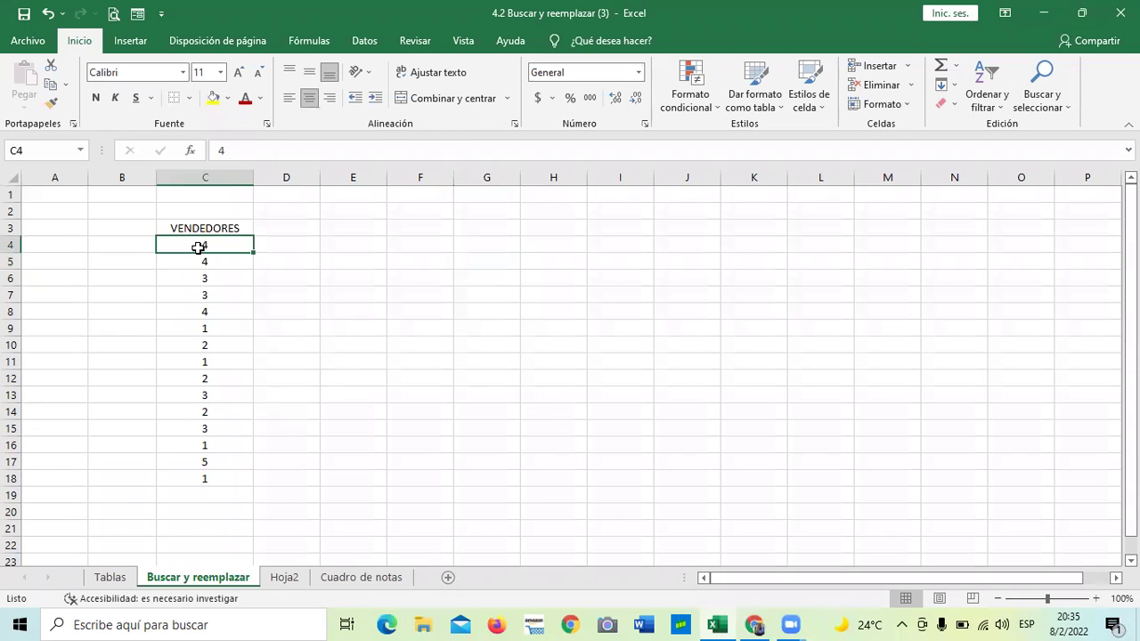
key(Down)
key(Down)
key(Down)
key(Down)
key(Down)
key(Down)
key(Down)
key(Down)
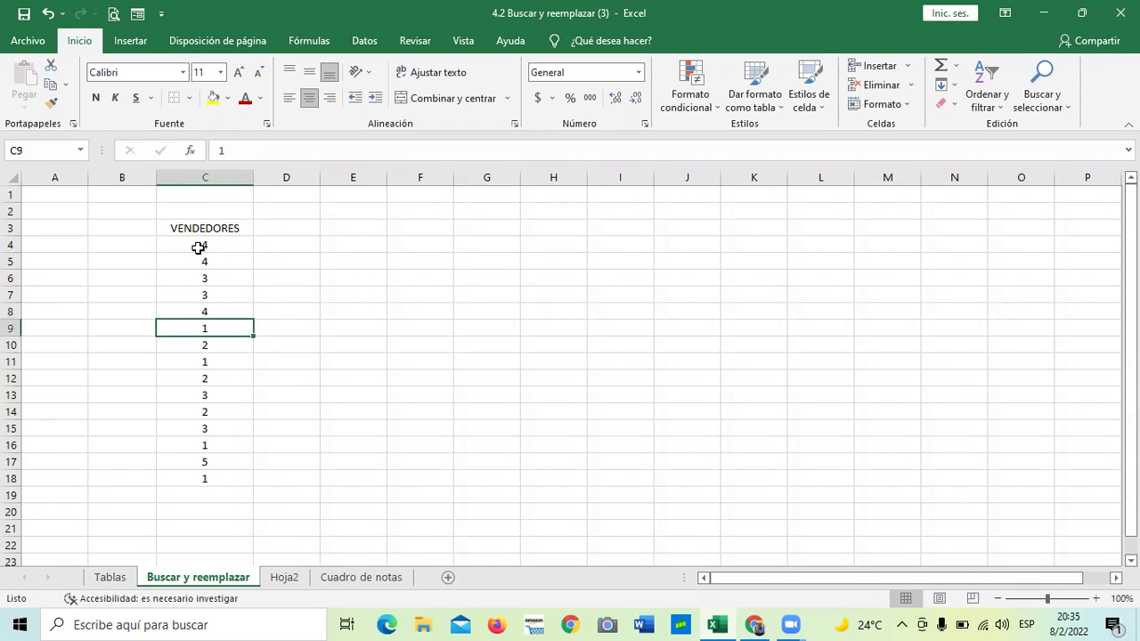
key(Down)
key(Down)
key(Down)
key(Down)
key(Down)
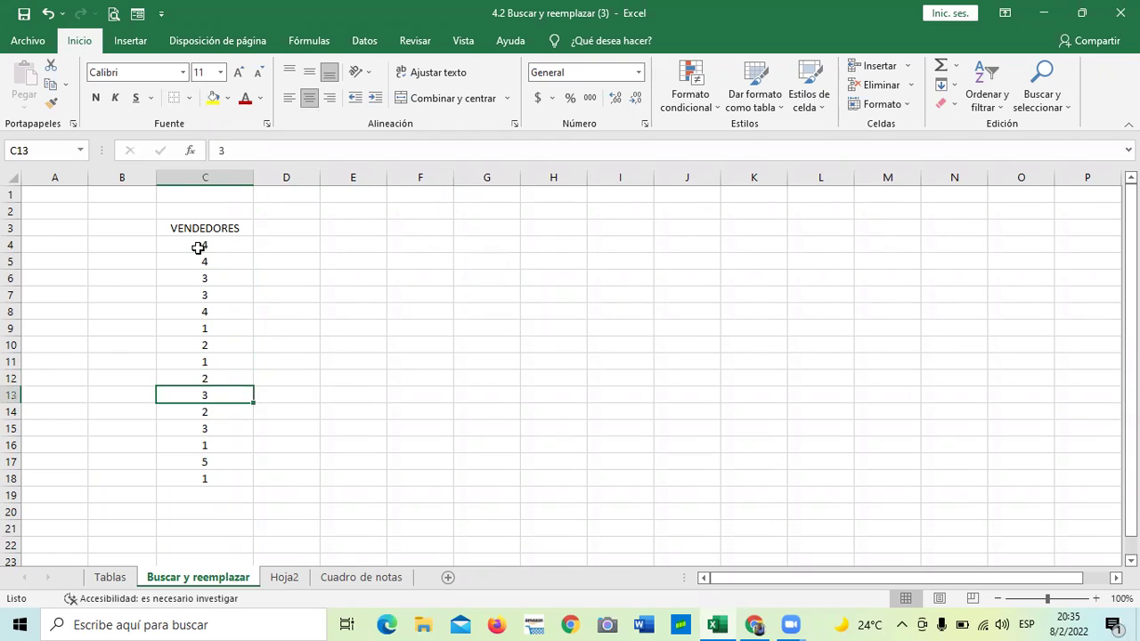
key(Down)
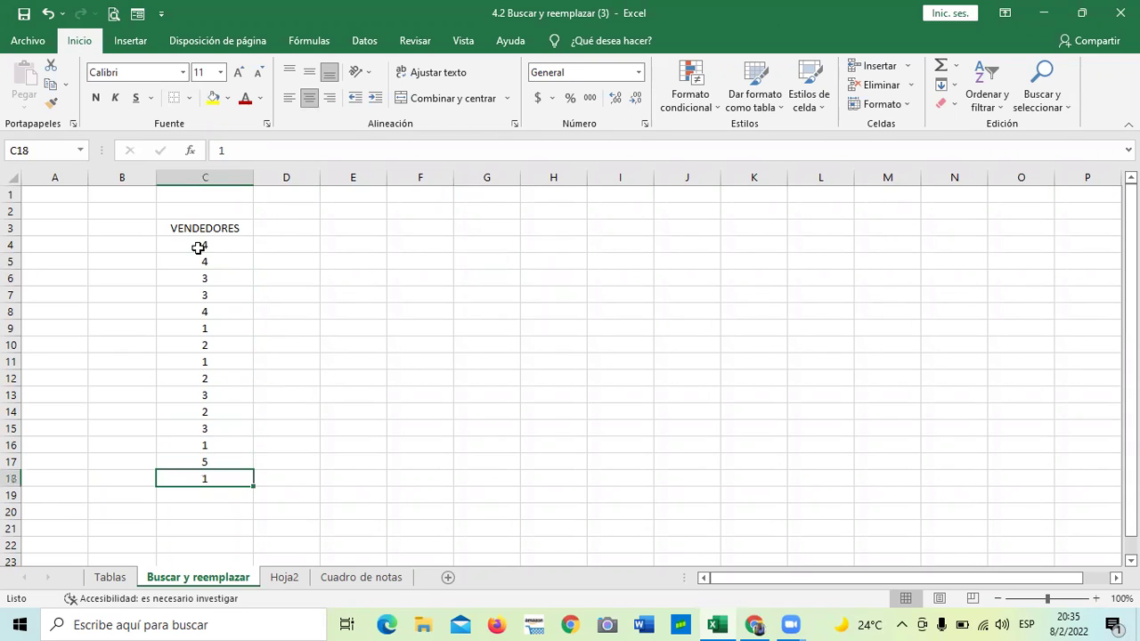
key(Up)
key(Up)
key(Up)
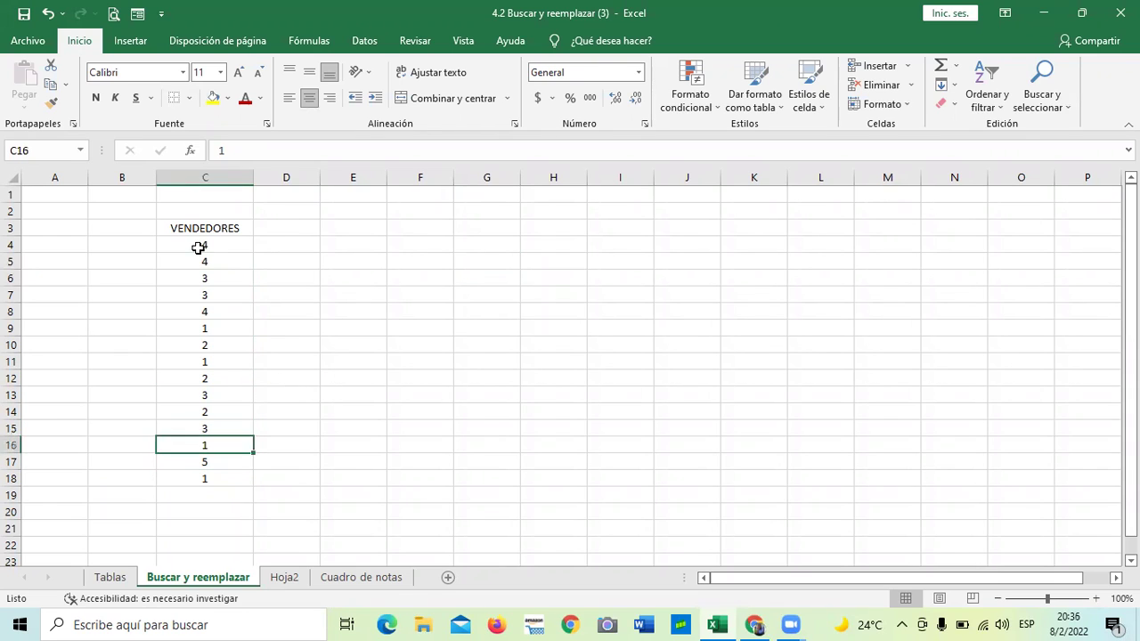
key(Up)
key(Up)
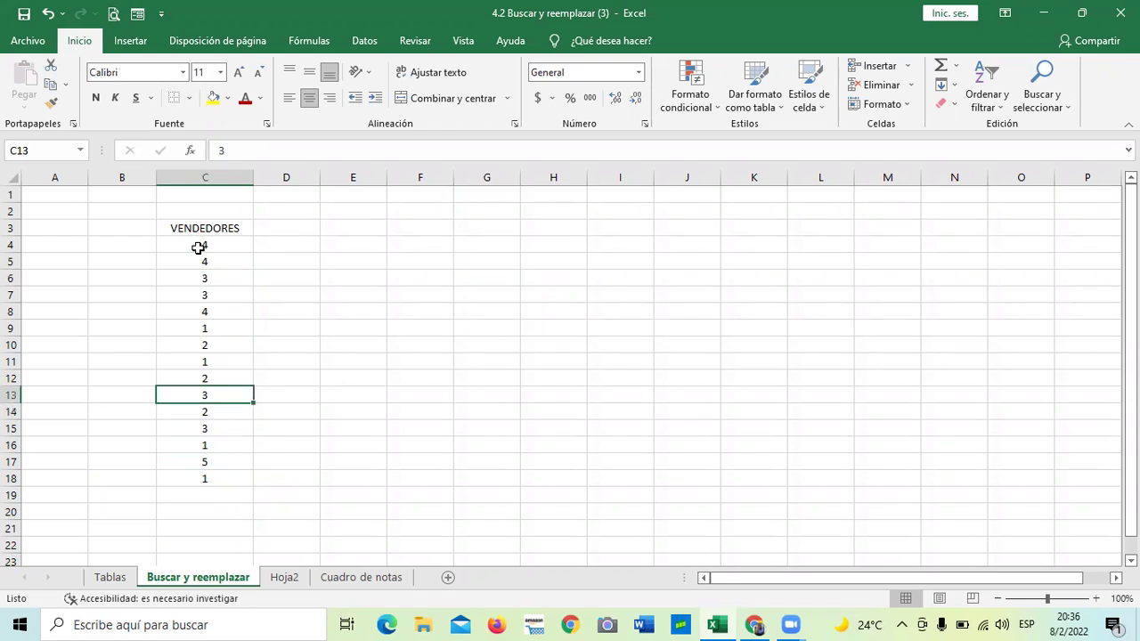
key(Up)
key(Up)
key(Up)
key(Up)
key(Up)
key(Up)
key(Up)
key(Up)
key(Up)
key(Up)
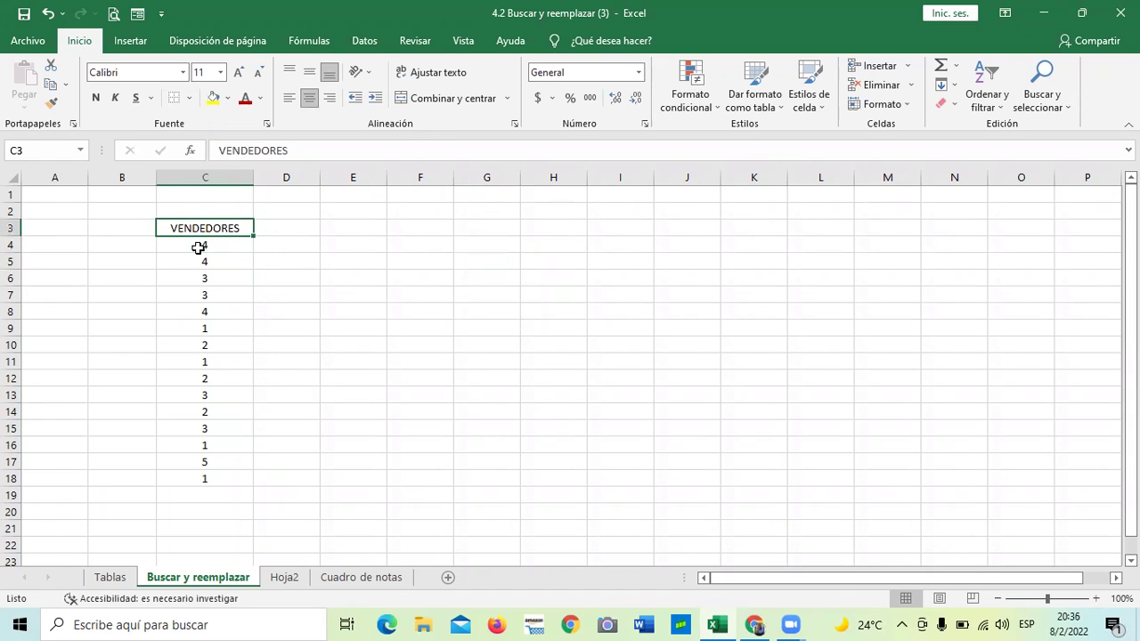
key(Down)
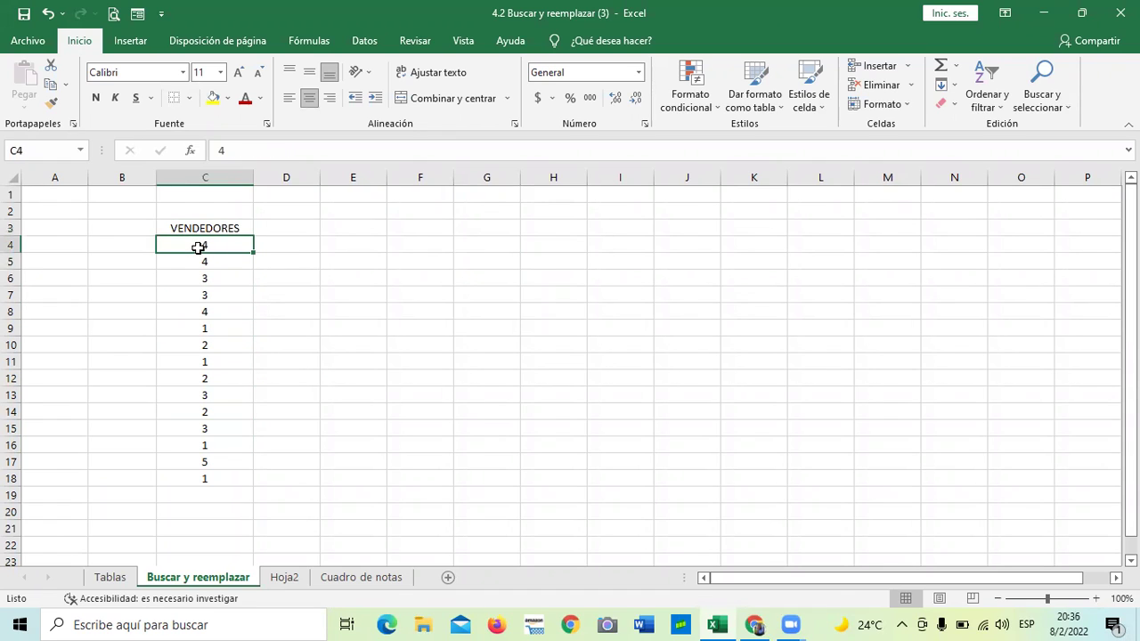
key(Down)
key(Down)
key(Down)
key(Down)
key(Down)
key(Down)
key(Down)
key(Down)
click(398, 323)
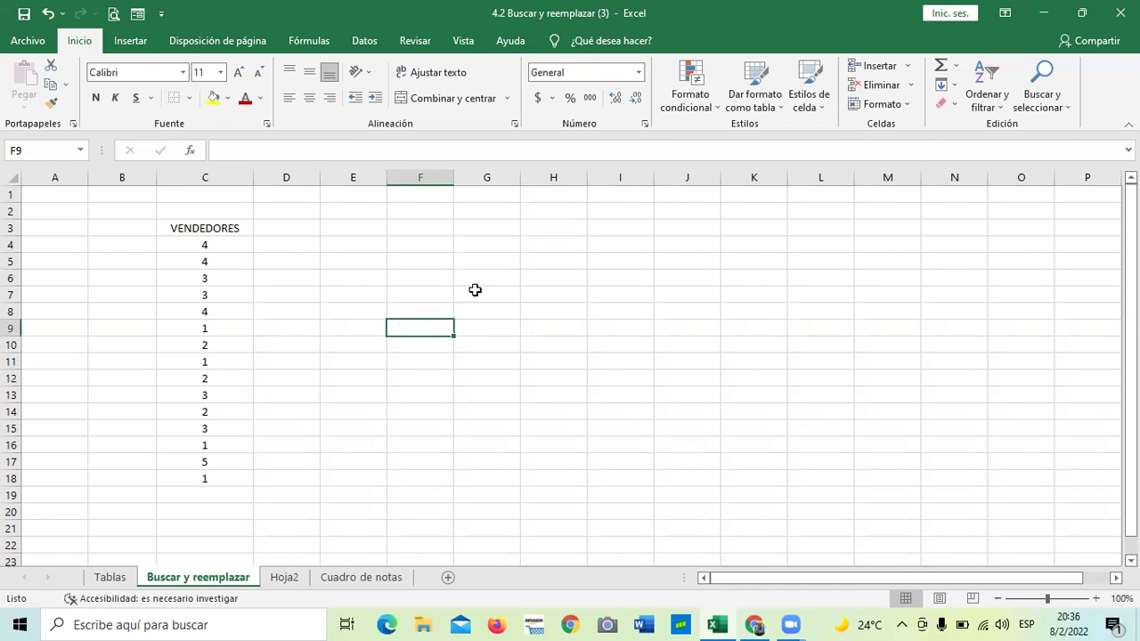
click(267, 244)
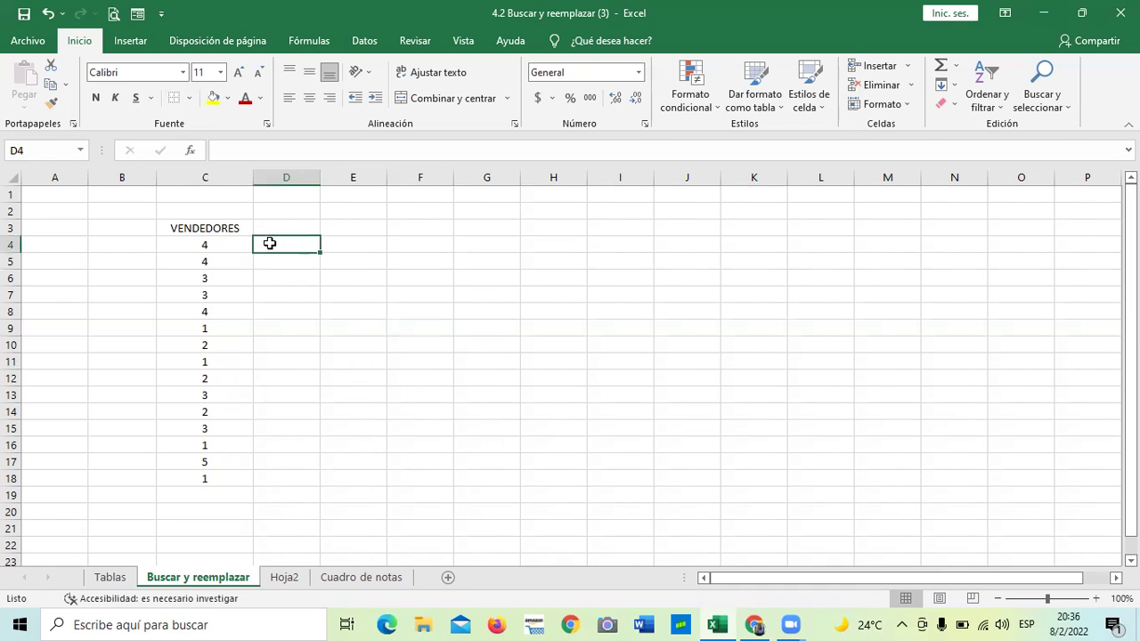
click(209, 241)
click(194, 308)
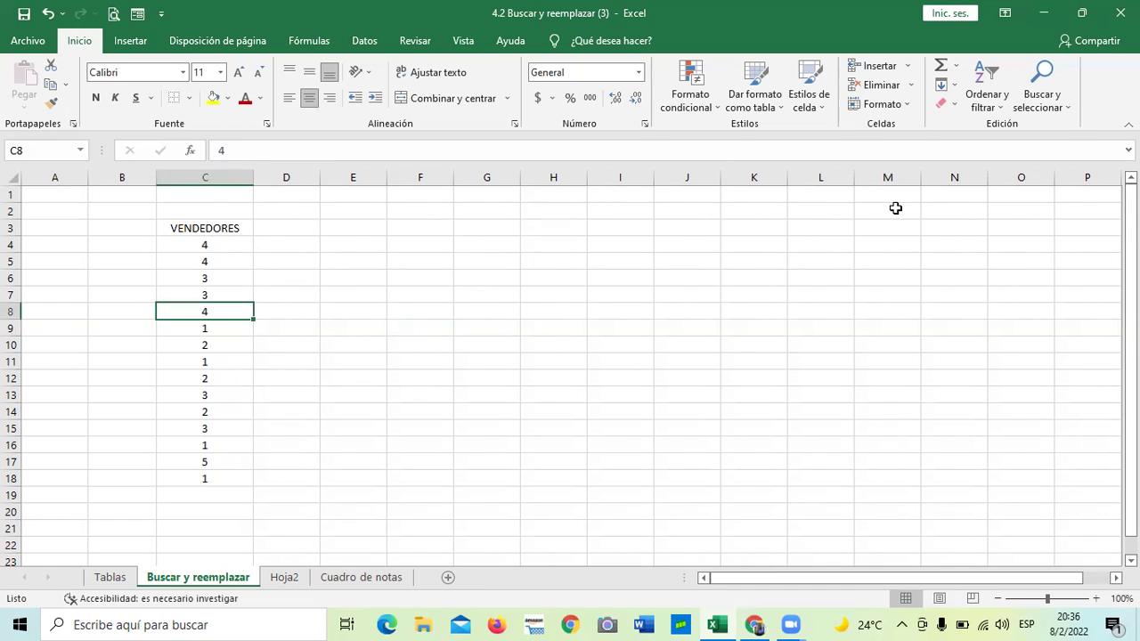
click(200, 260)
click(197, 230)
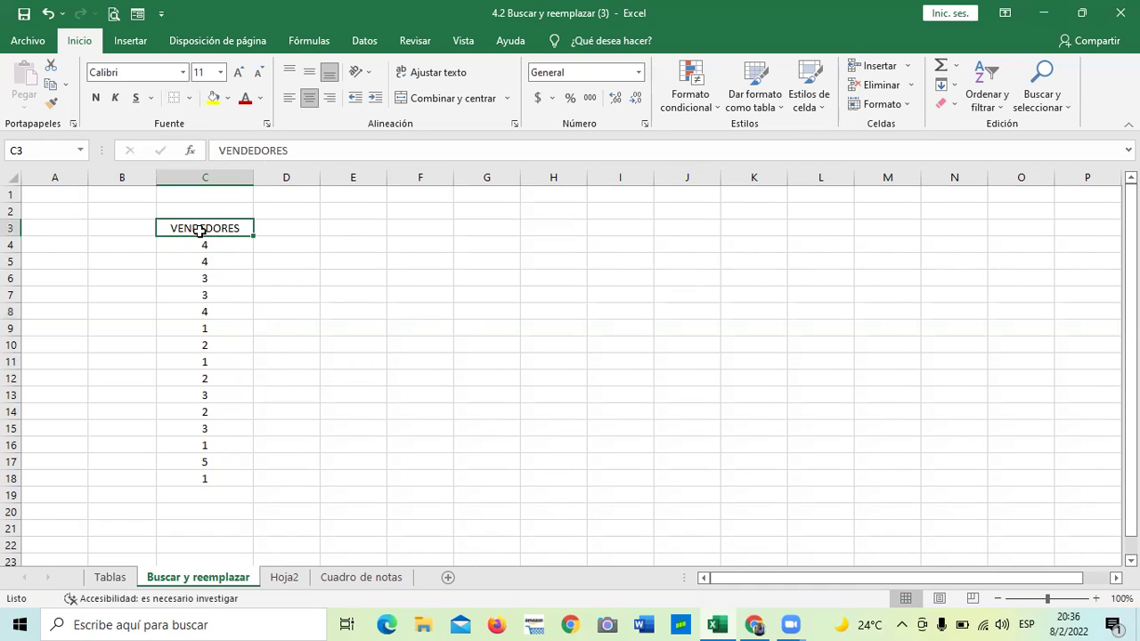
click(204, 291)
click(205, 377)
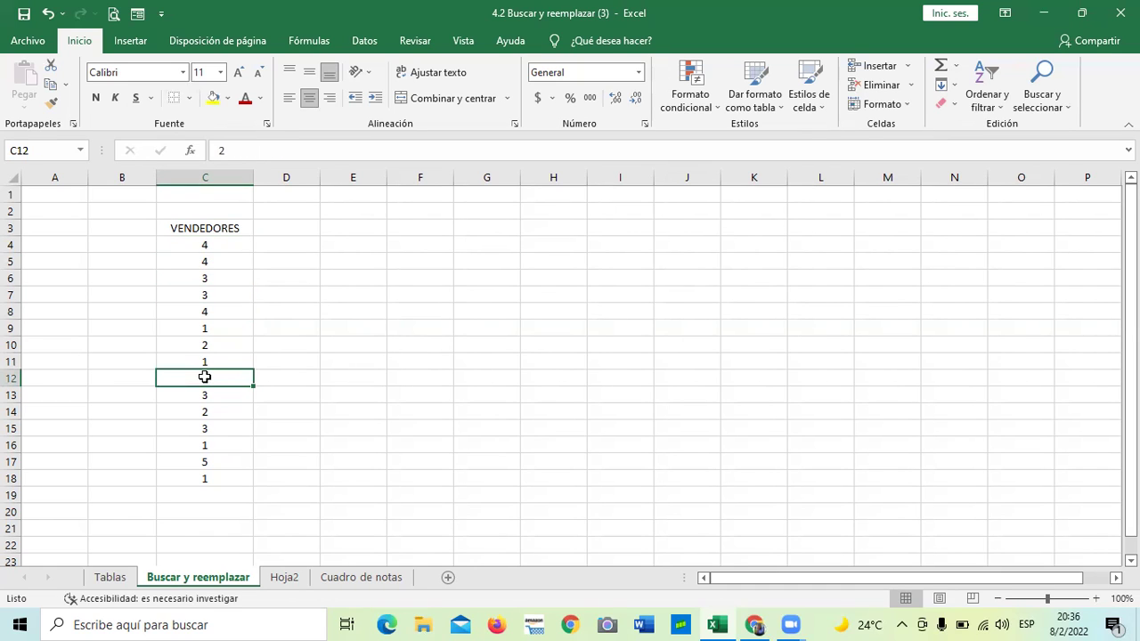
click(203, 479)
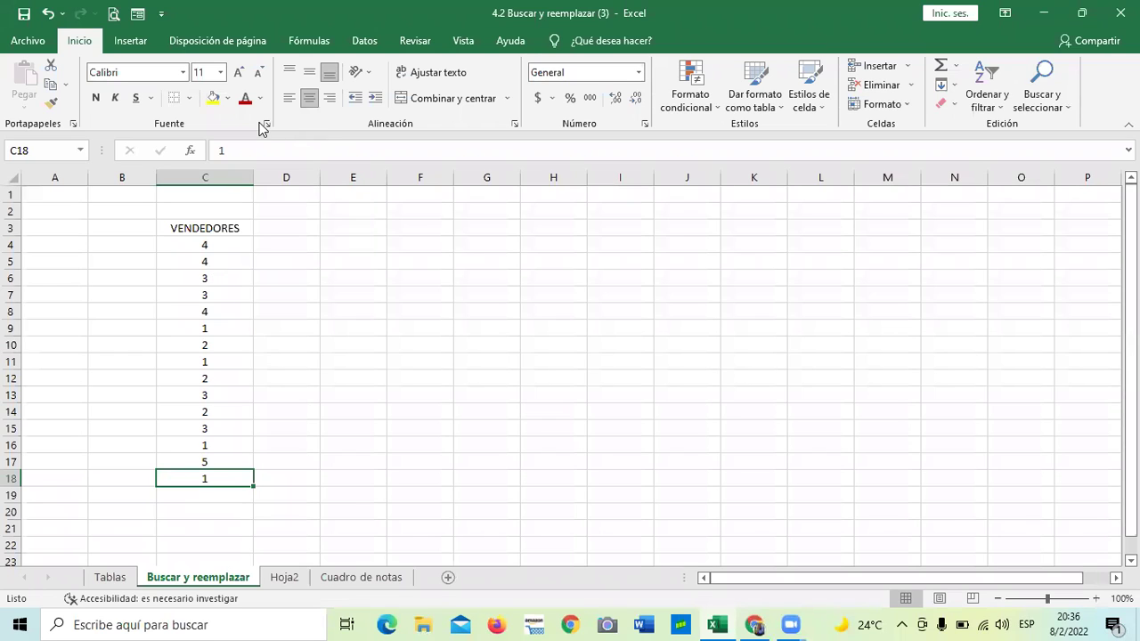
click(210, 246)
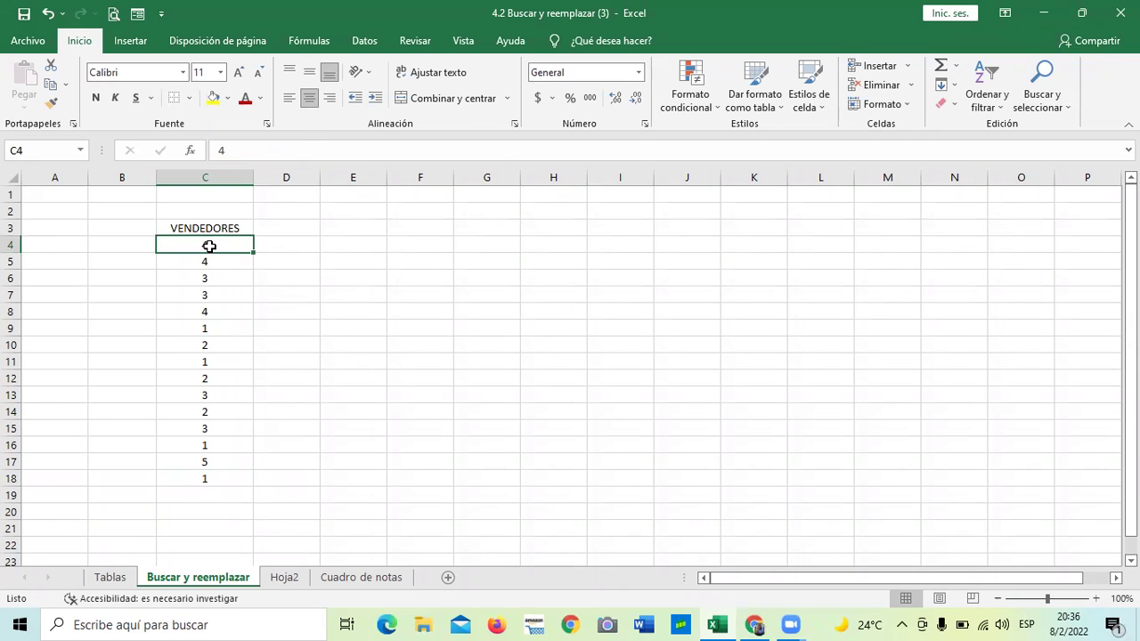
click(204, 309)
click(212, 424)
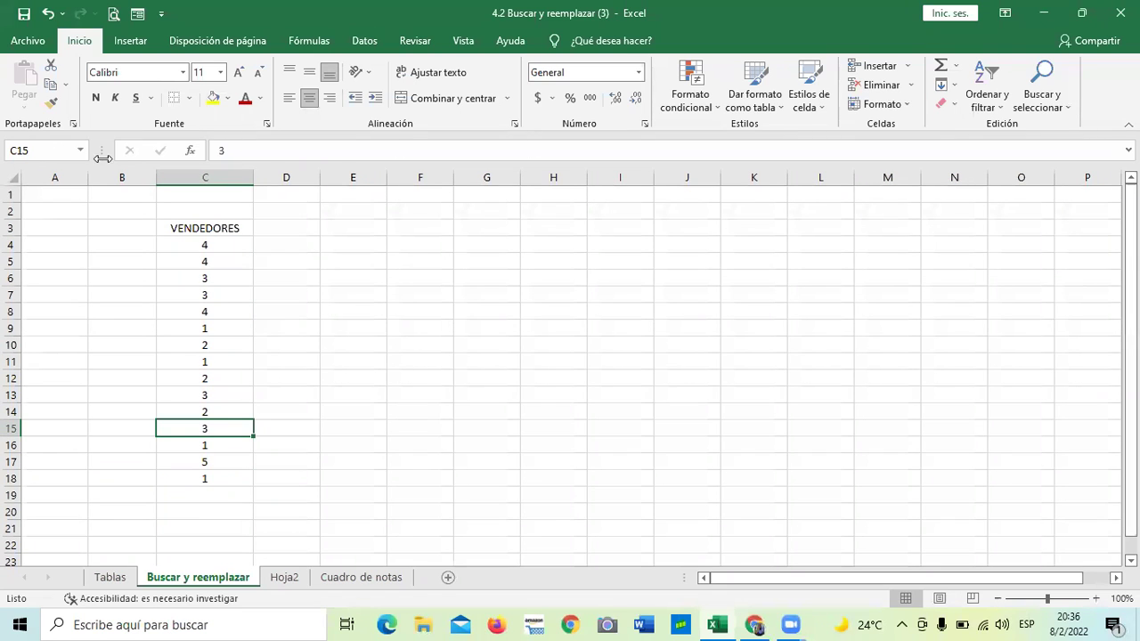
click(209, 326)
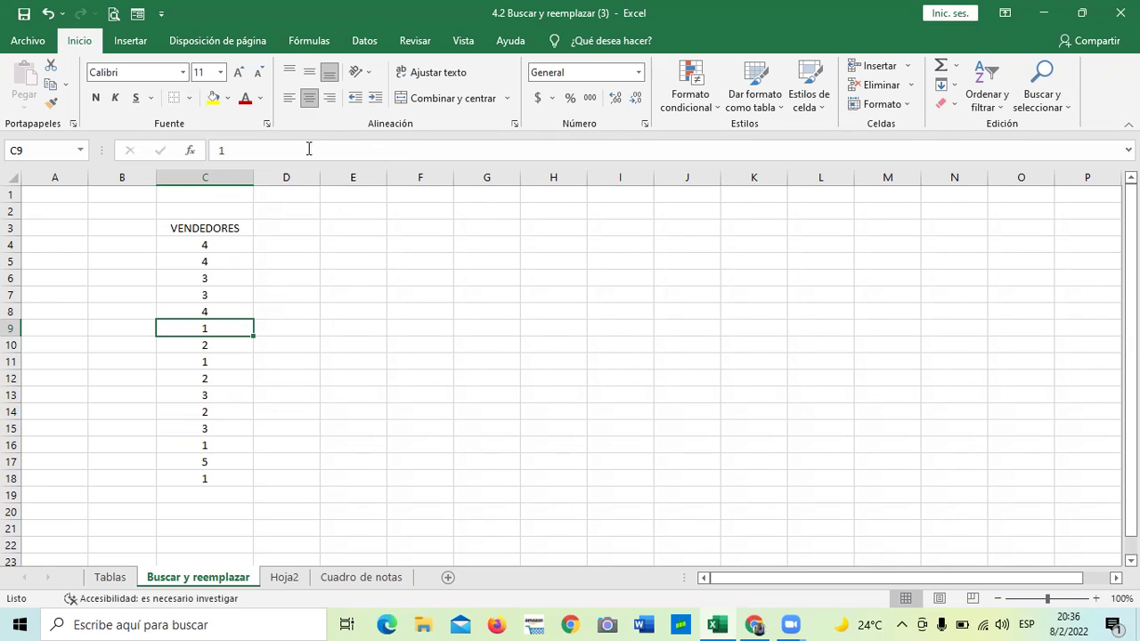
click(461, 344)
click(50, 149)
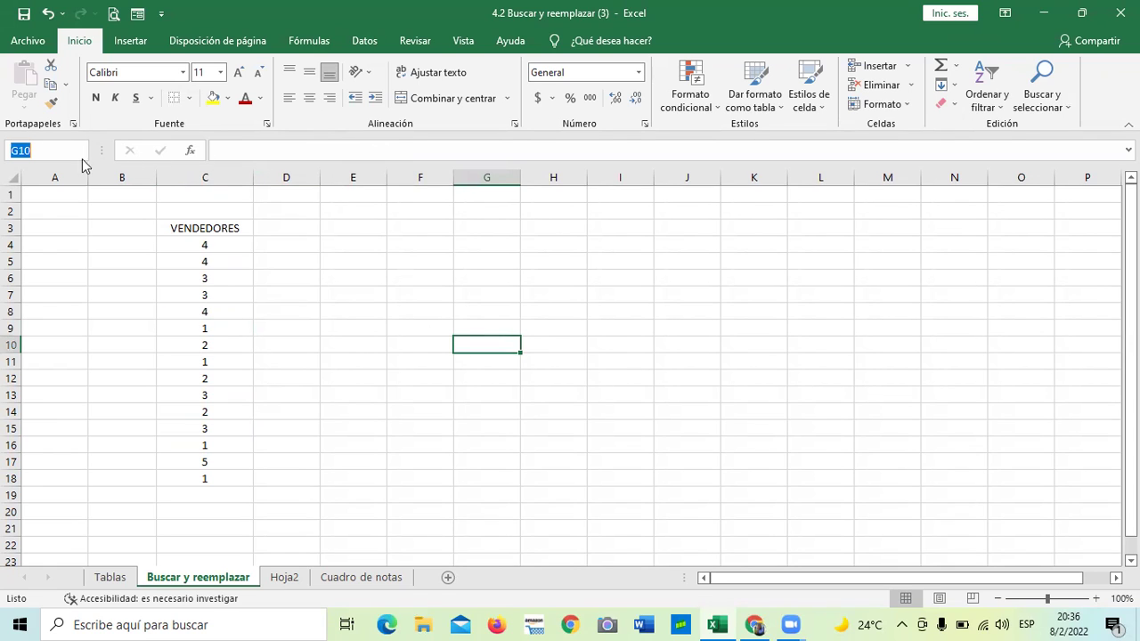
click(352, 347)
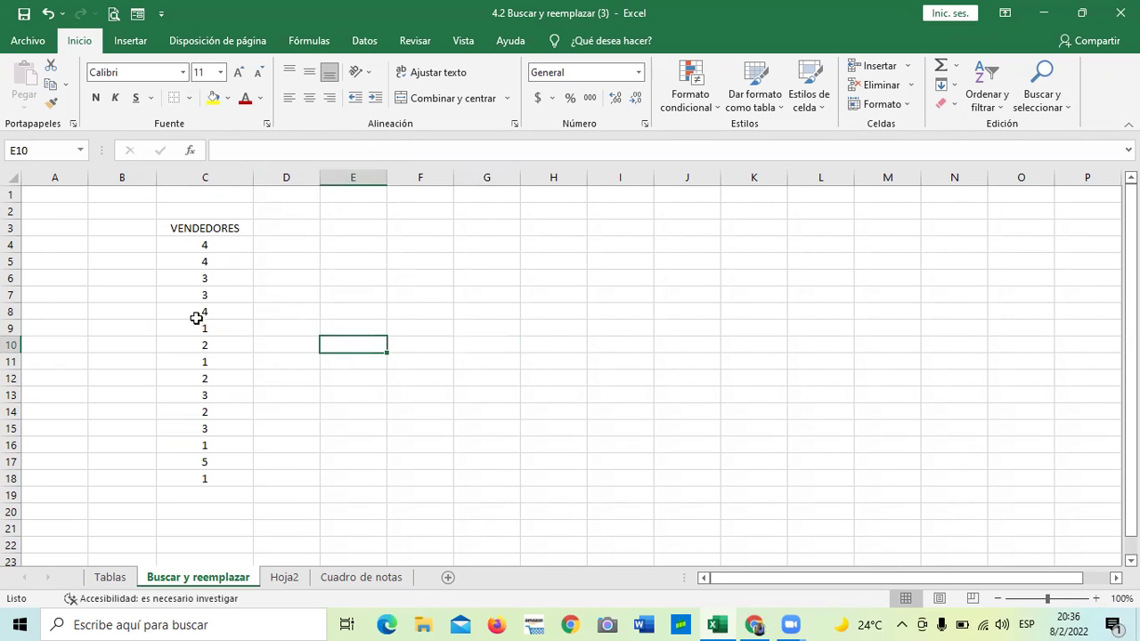
click(196, 313)
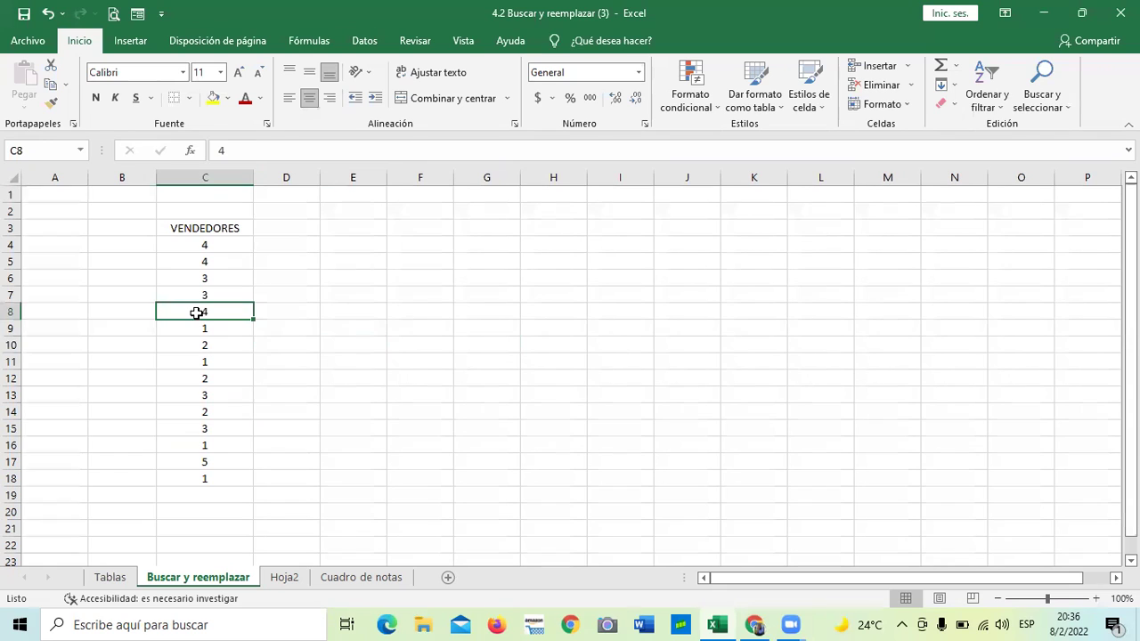
click(196, 247)
click(214, 295)
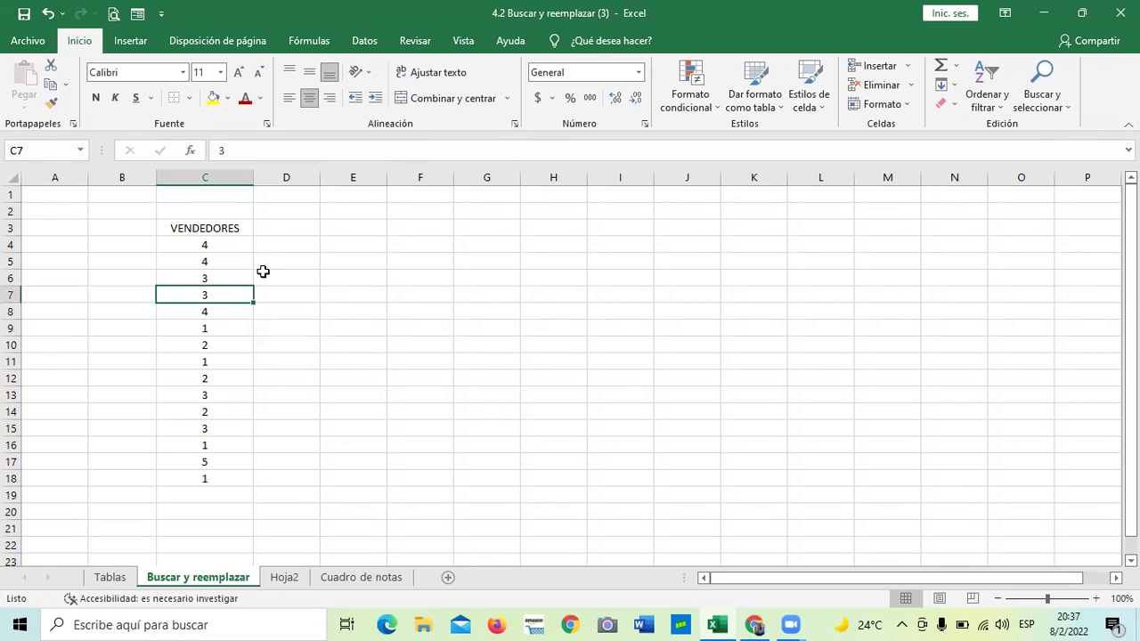
click(203, 432)
key(Return)
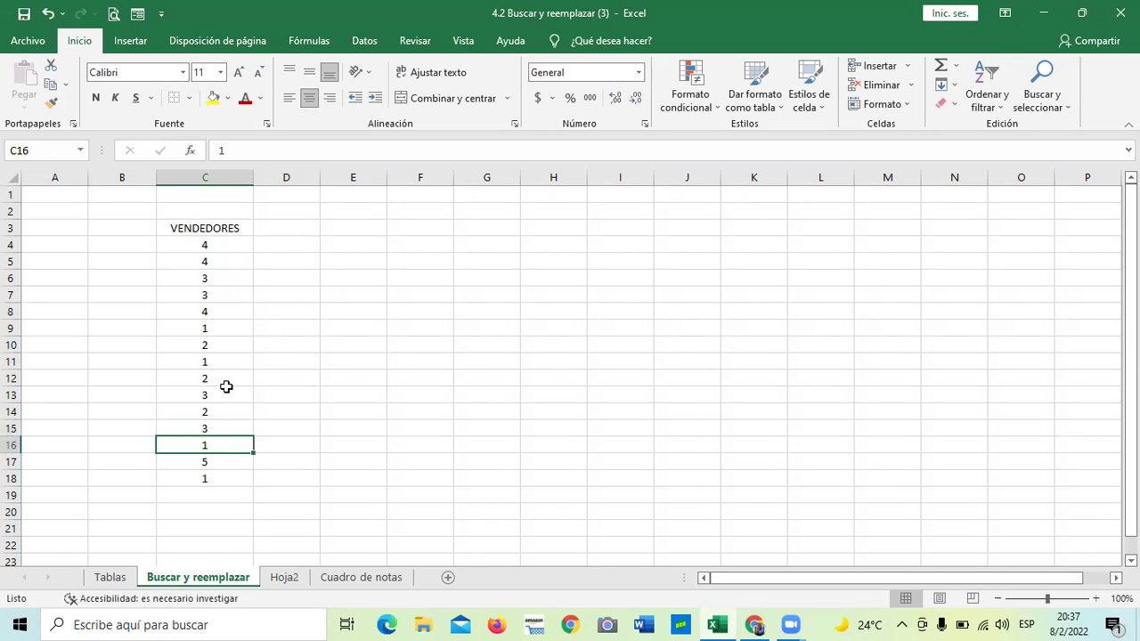
click(214, 313)
click(1065, 111)
Replace every 1 in the VENDEDORES list with CARLOS (4 replacements)
click(1063, 143)
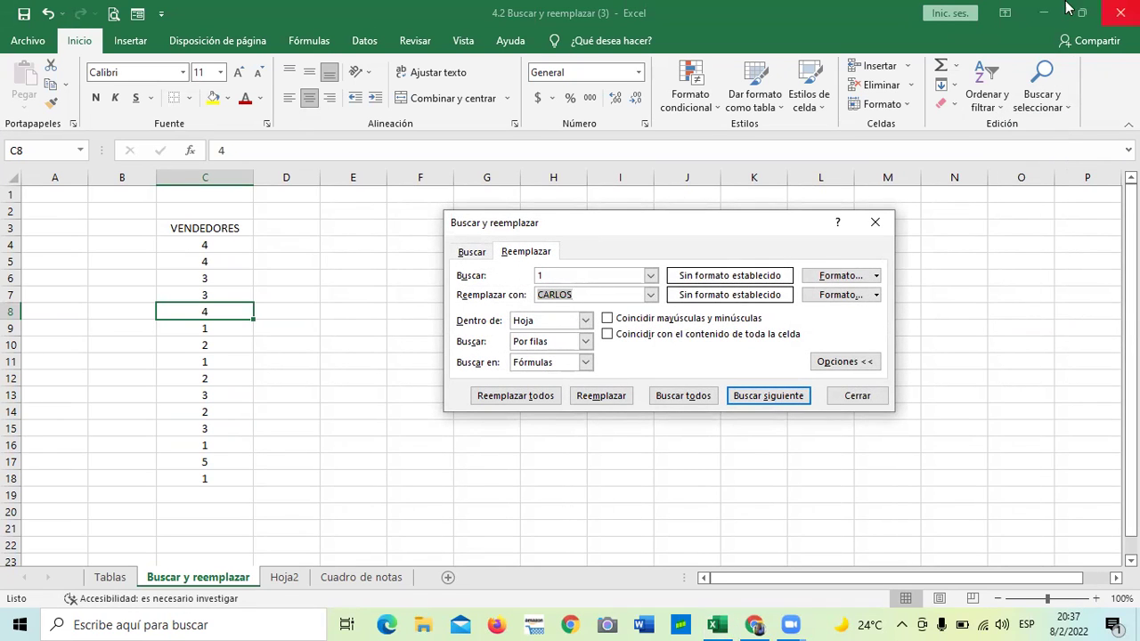
click(609, 275)
click(603, 293)
click(603, 294)
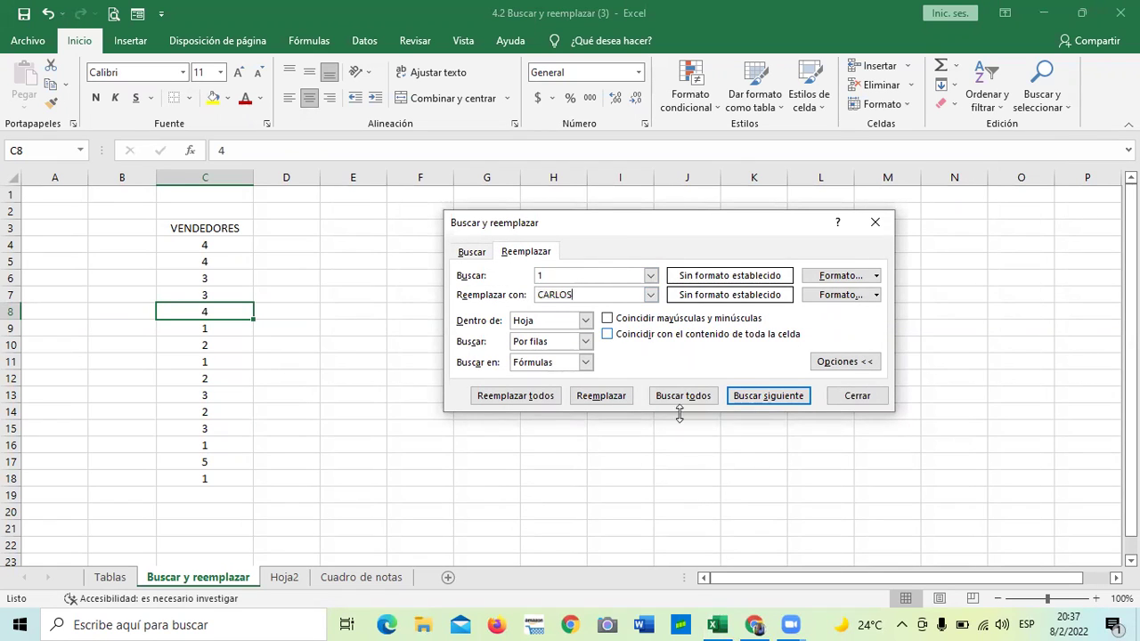
click(532, 397)
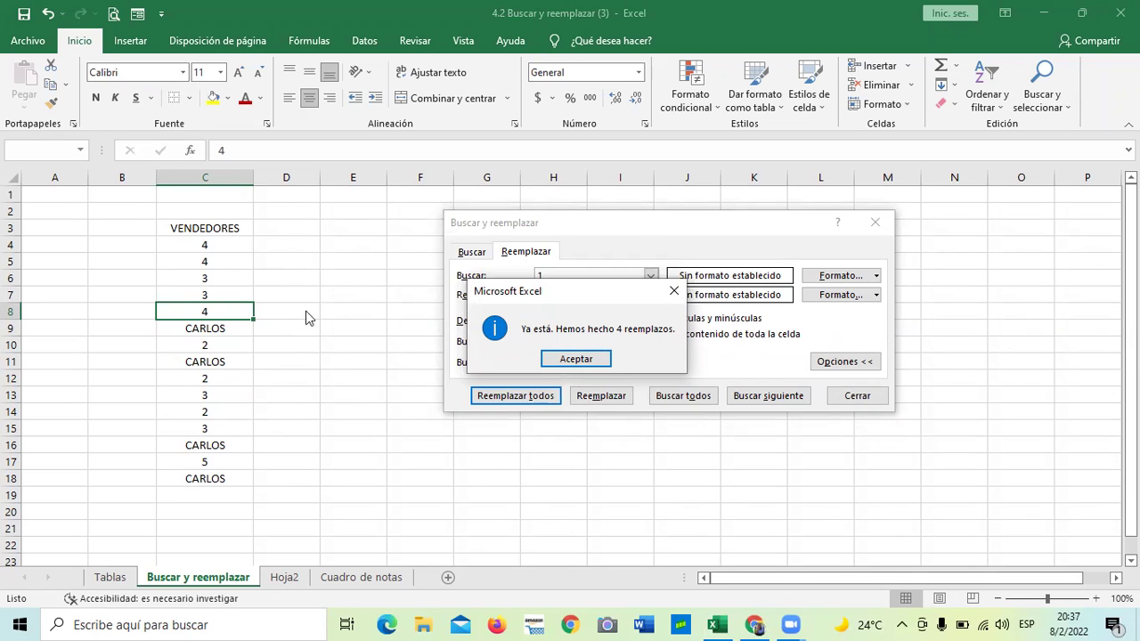
click(576, 358)
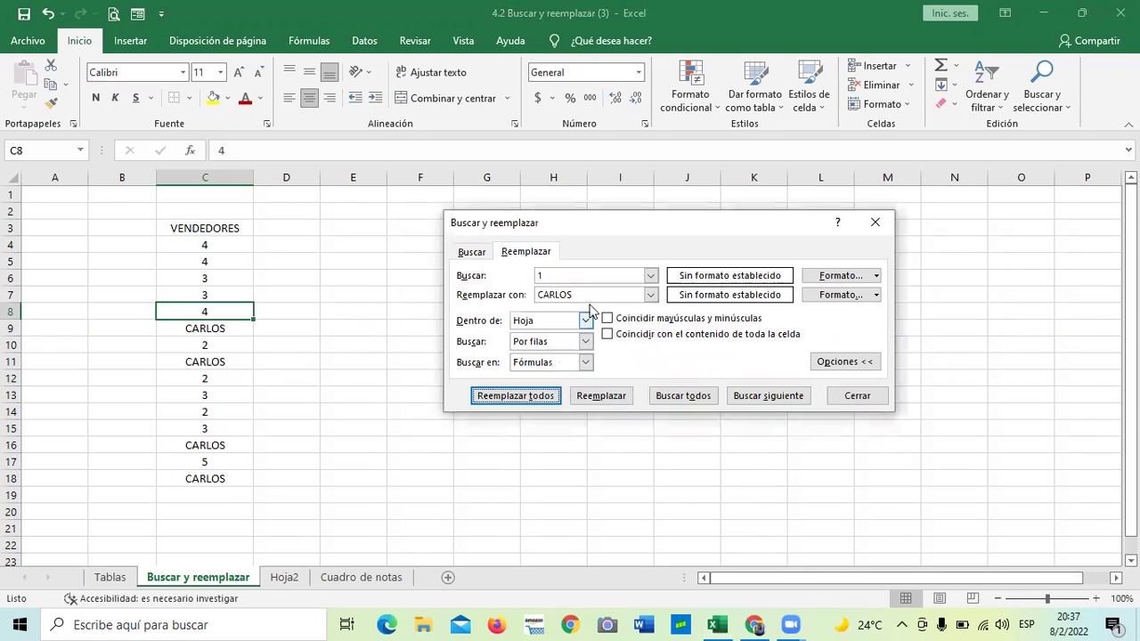
Replace every 2 in the list with MARIA (3 replacements)
click(586, 272)
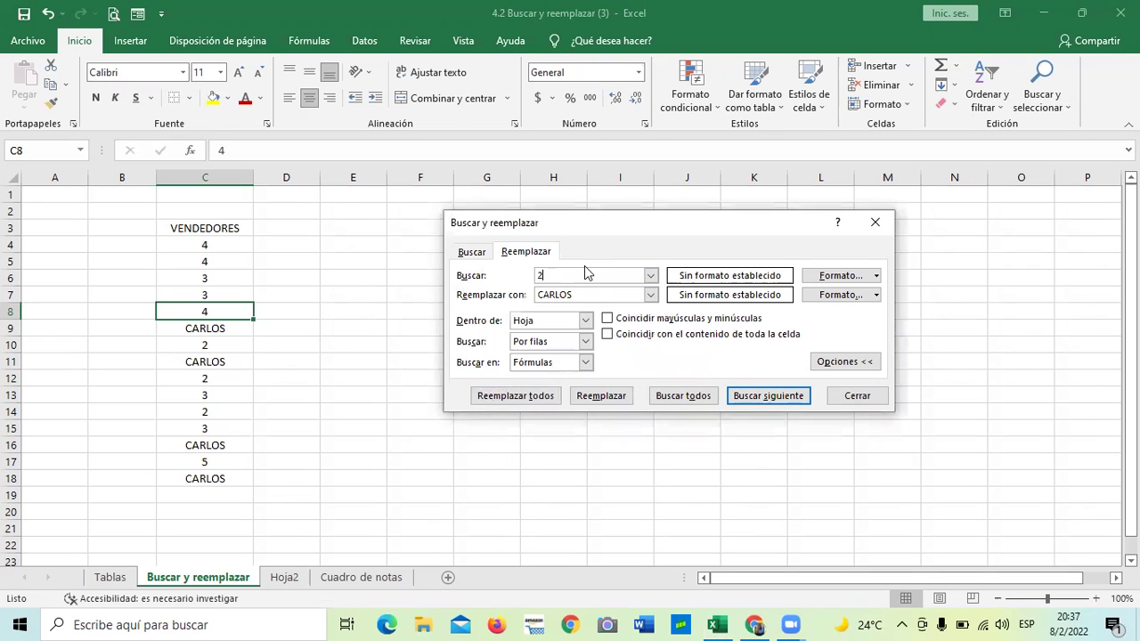
click(607, 294)
key(BackSpace)
key(BackSpace)
key(BackSpace)
key(BackSpace)
key(BackSpace)
click(606, 396)
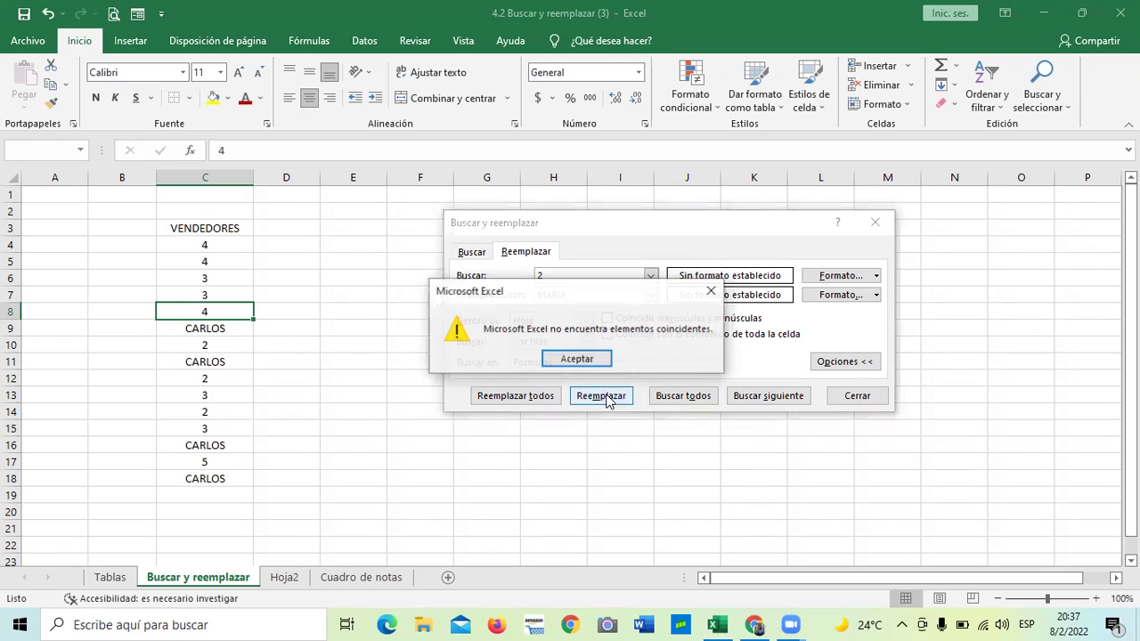
click(590, 358)
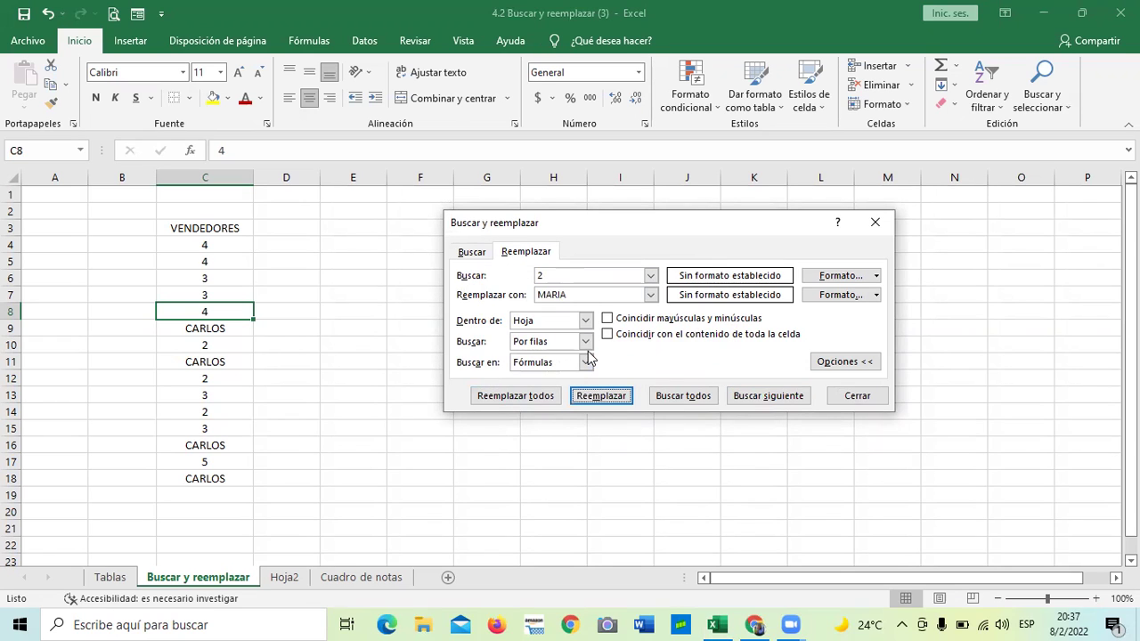
click(695, 398)
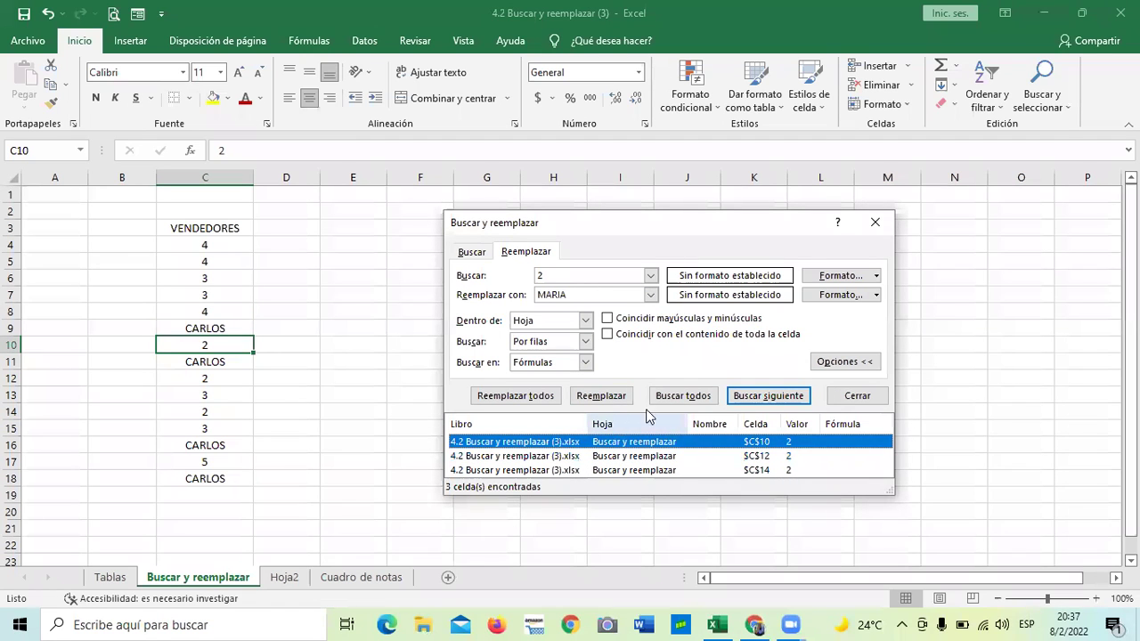
click(515, 396)
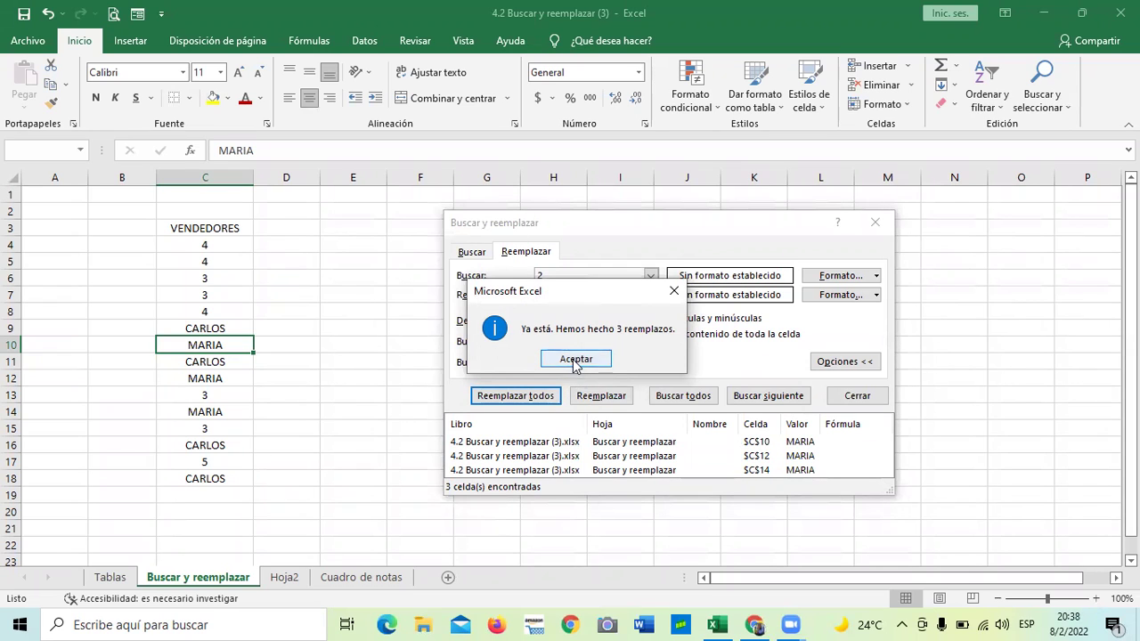
click(579, 361)
click(591, 277)
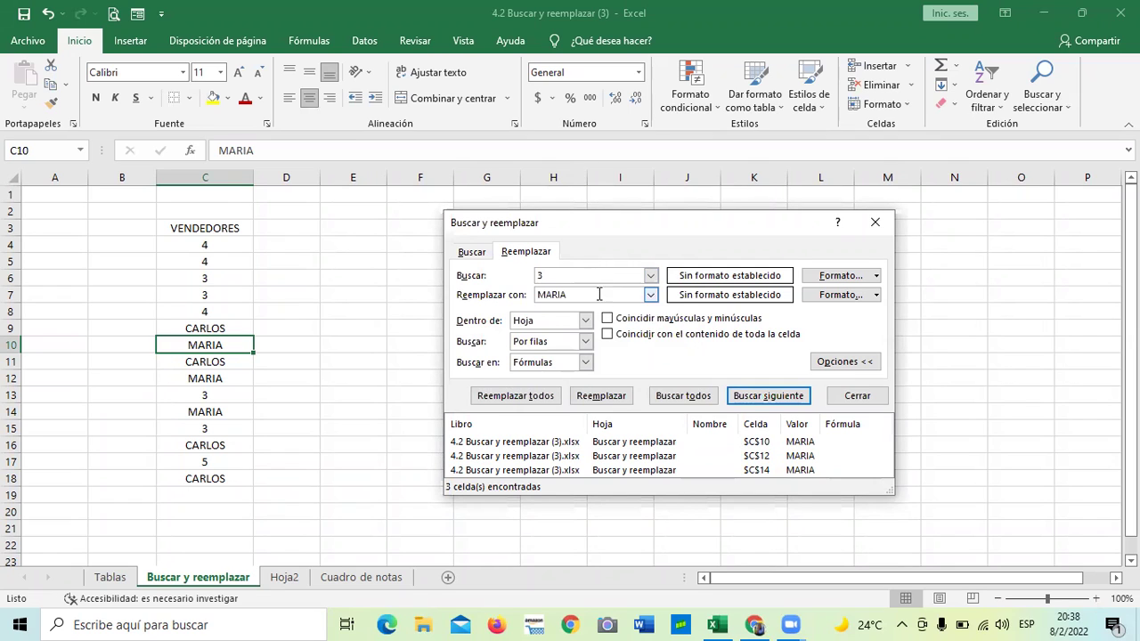
Replace the 3s and 4s in the VENDEDORES list with ROXANA and PEDRO
key(BackSpace)
key(BackSpace)
key(BackSpace)
key(BackSpace)
click(540, 396)
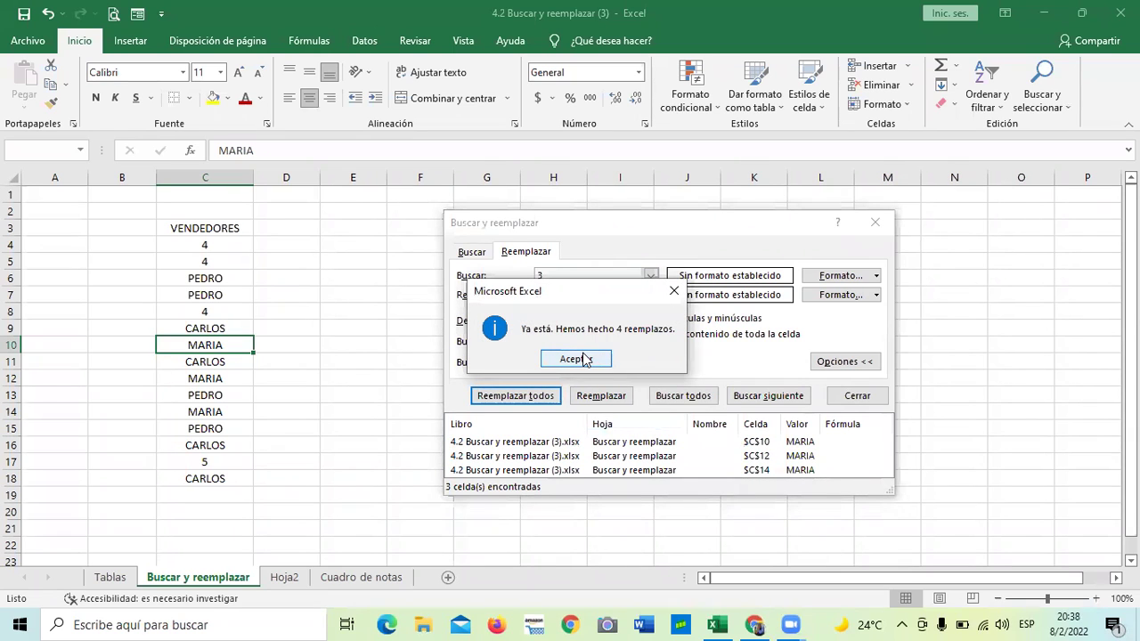
click(584, 359)
click(581, 279)
click(588, 291)
key(BackSpace)
key(BackSpace)
key(BackSpace)
key(BackSpace)
key(BackSpace)
text(ROXANA)
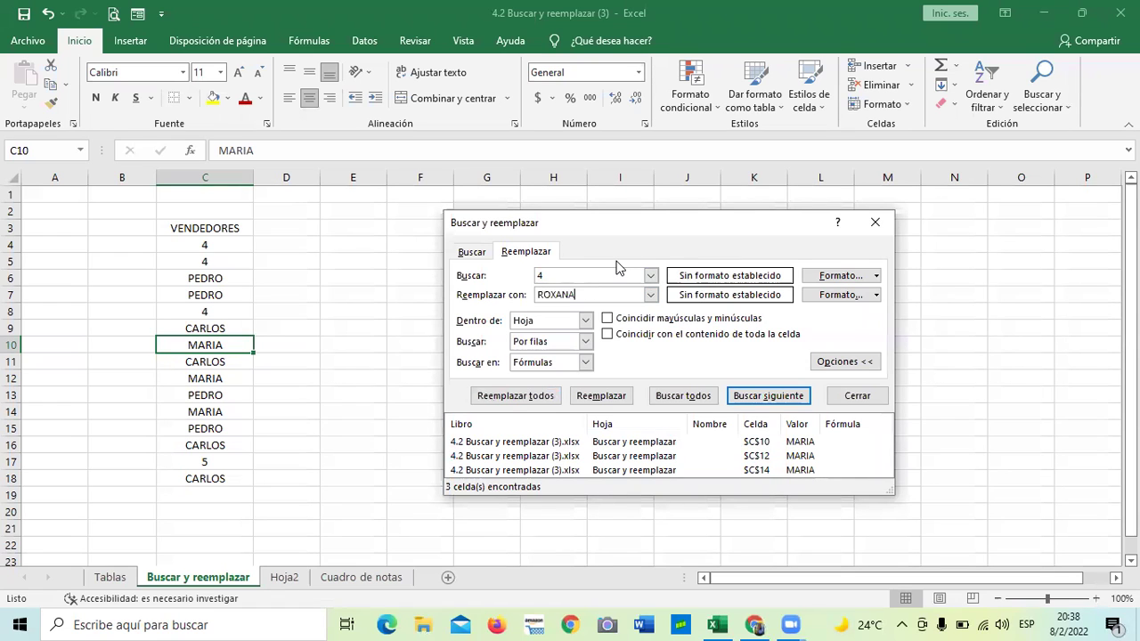
click(521, 398)
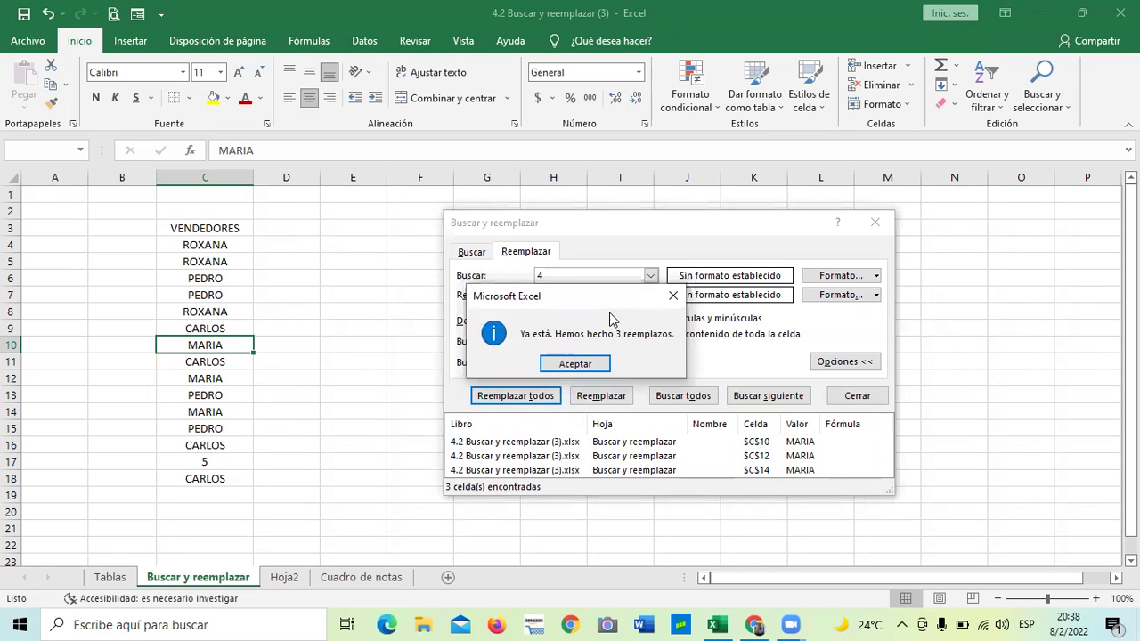
drag(611, 305, 647, 282)
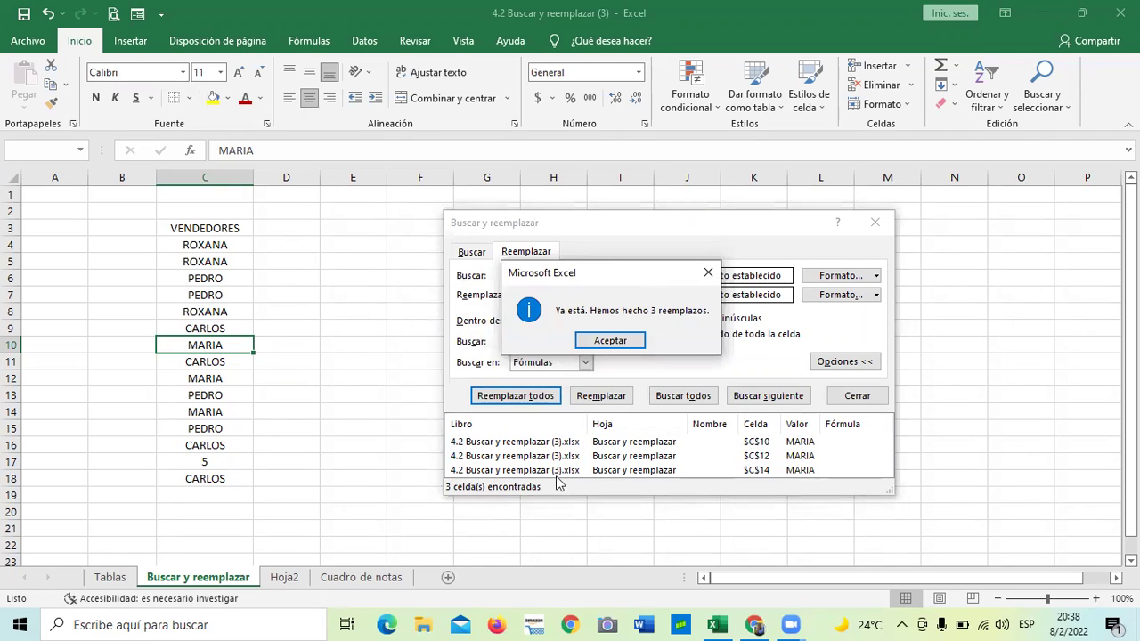
click(613, 341)
Replace the 5 with ANDREA and close the replace window
click(575, 276)
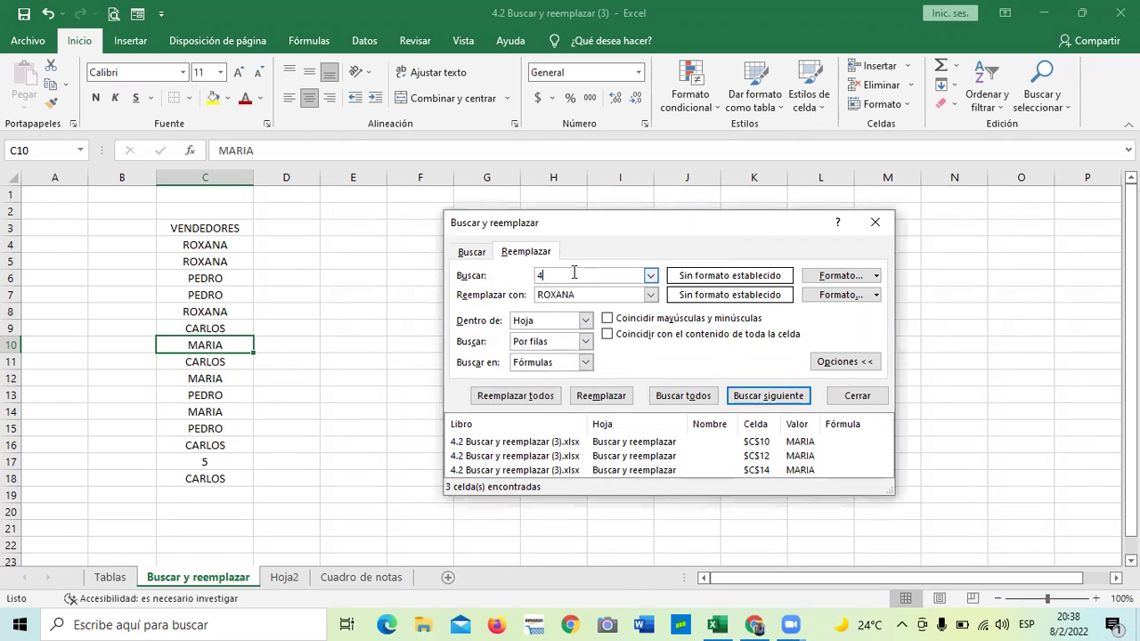
text(5)
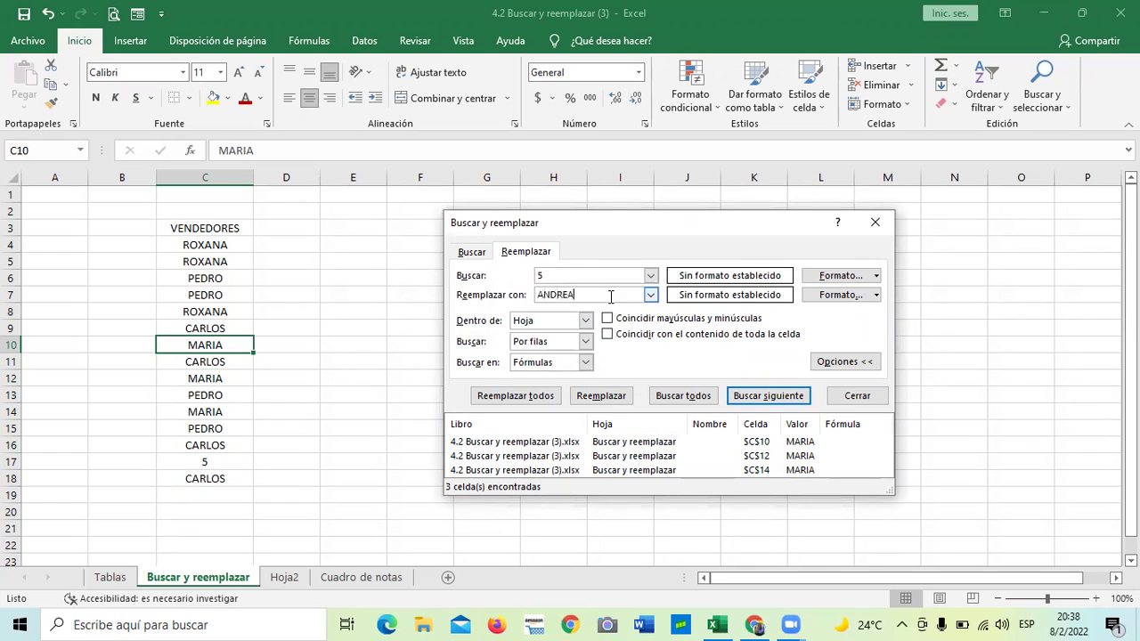
click(525, 397)
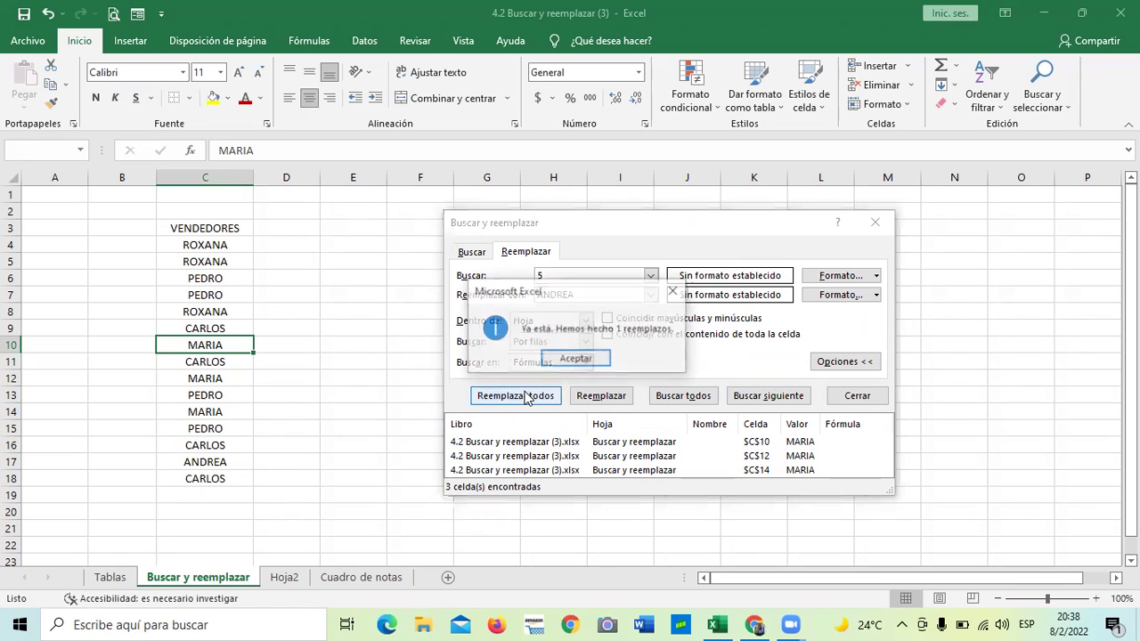
click(591, 360)
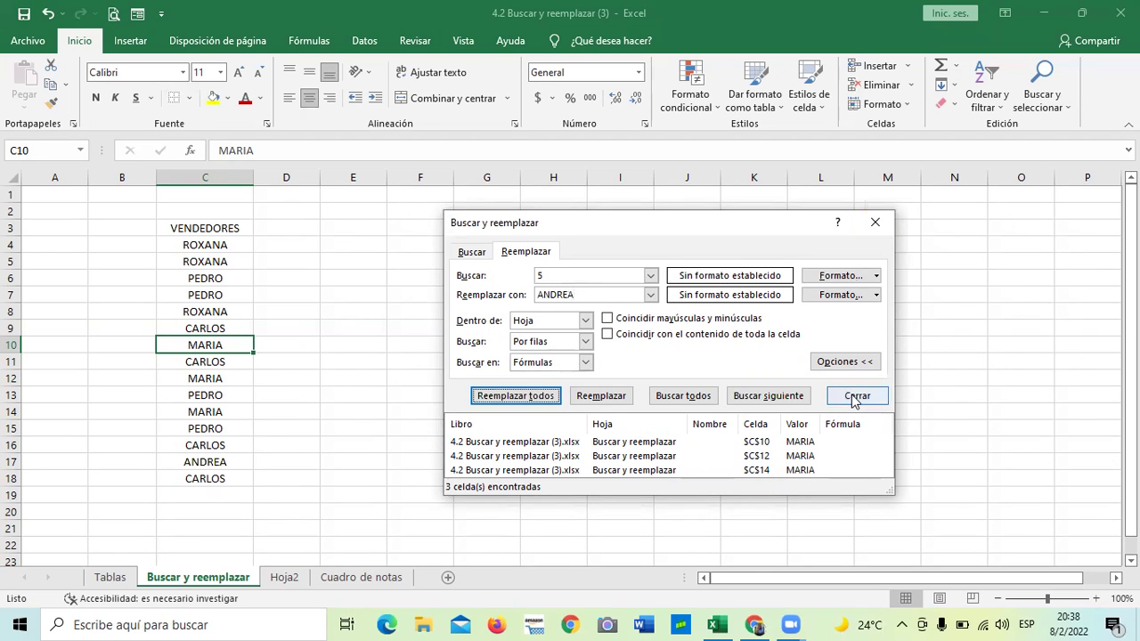
click(852, 396)
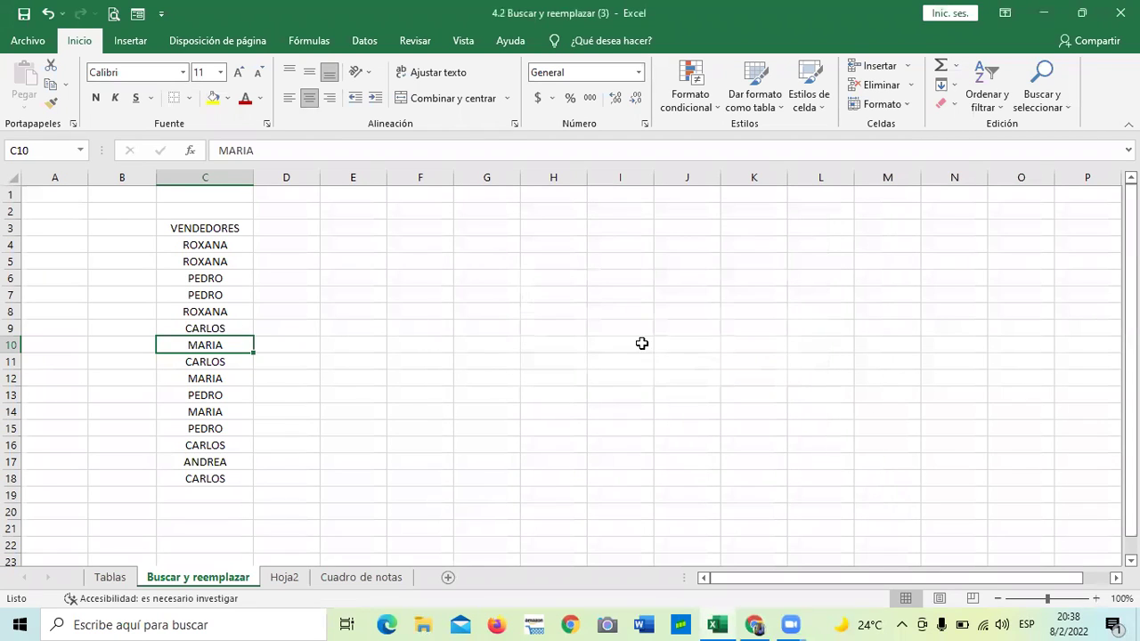
Apply Todos los bordes to the VENDEDORES list in C3:C18
click(638, 343)
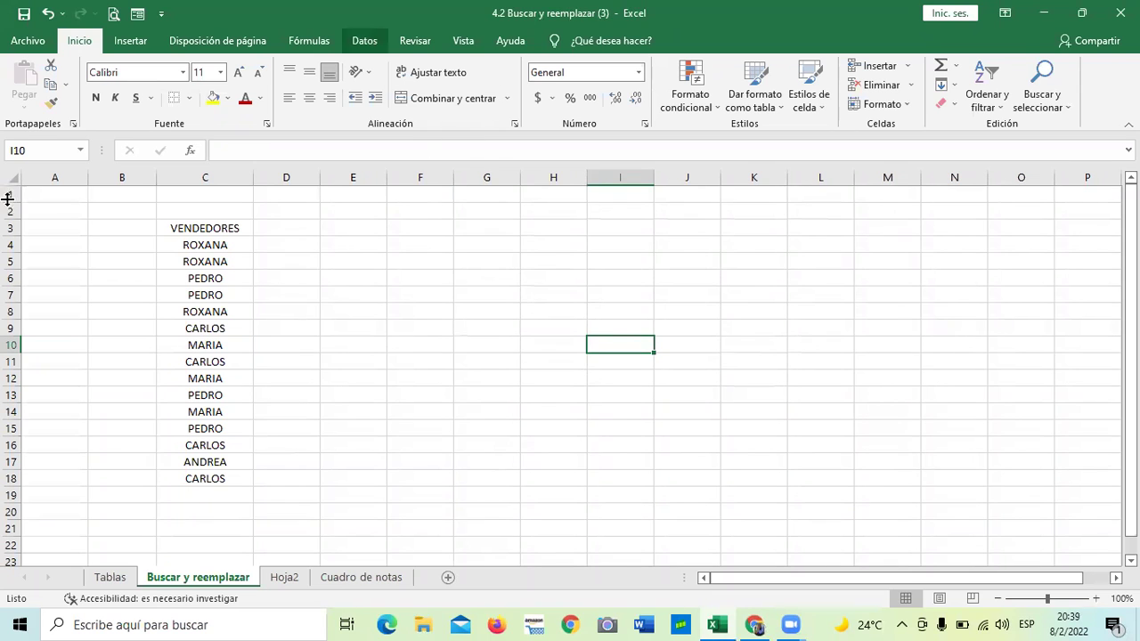
click(393, 325)
drag(225, 223, 221, 477)
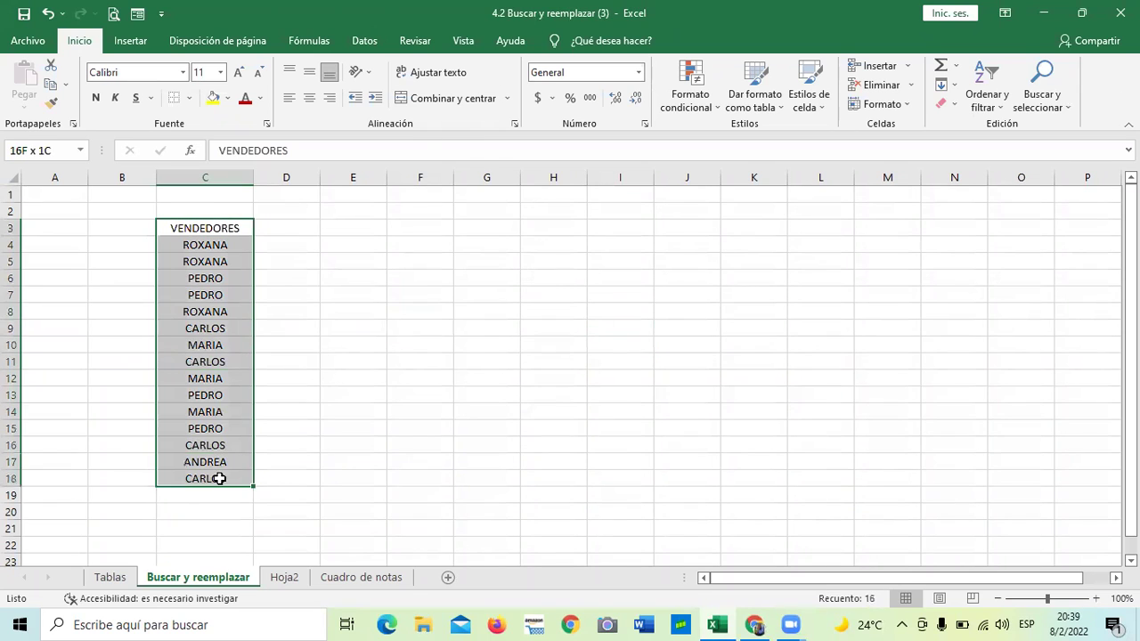
click(188, 98)
click(261, 243)
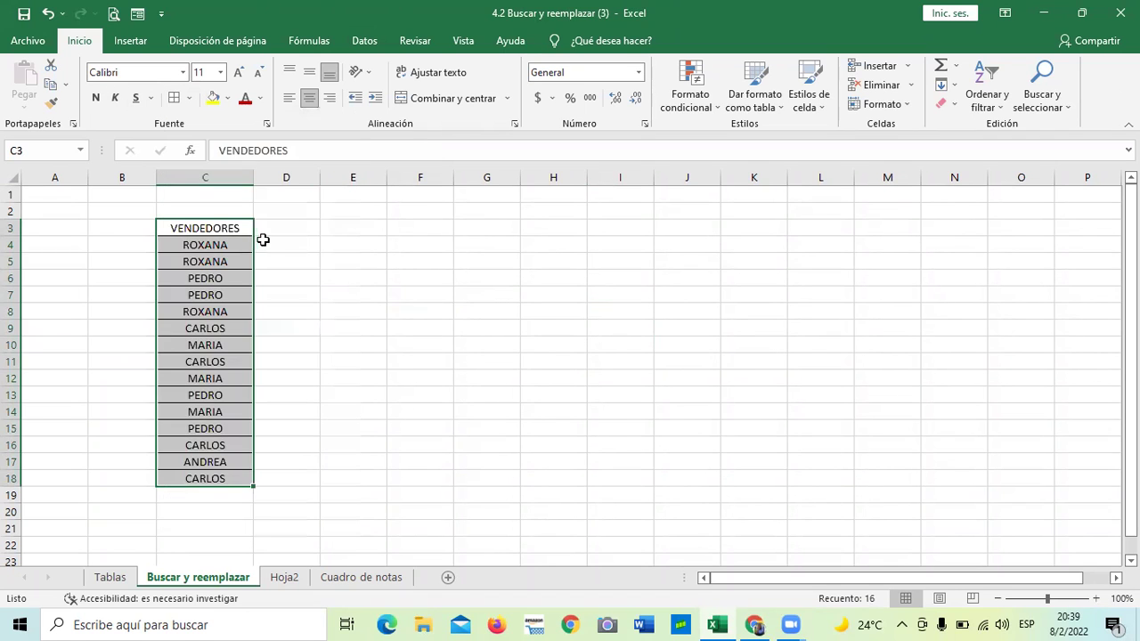
click(472, 328)
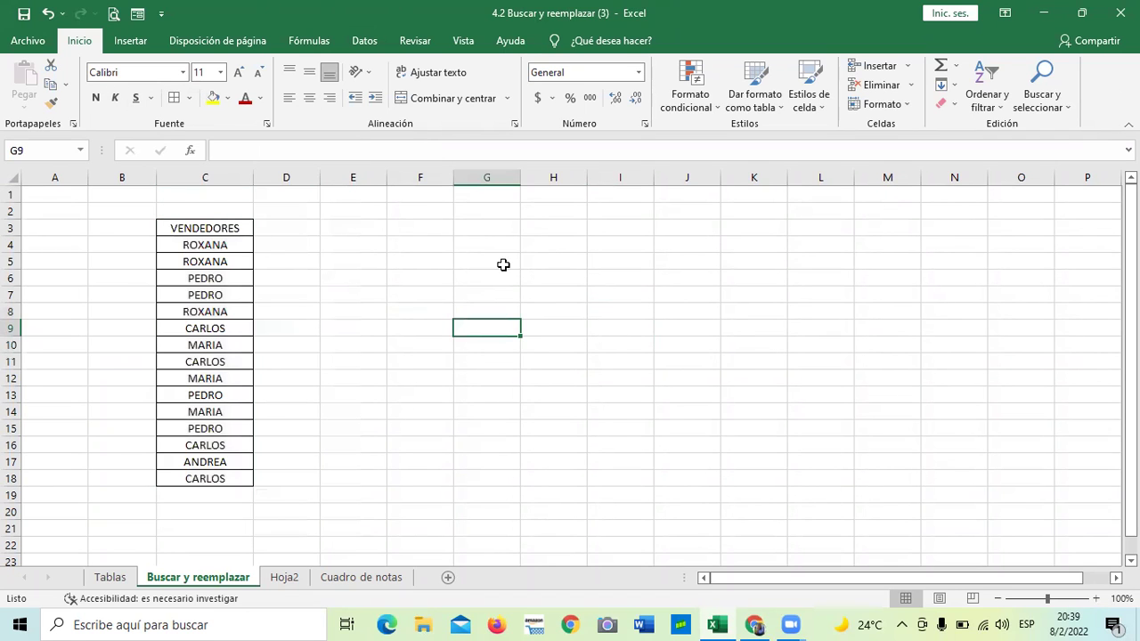
Increase the list's font size twice to 14 point
drag(228, 230, 211, 475)
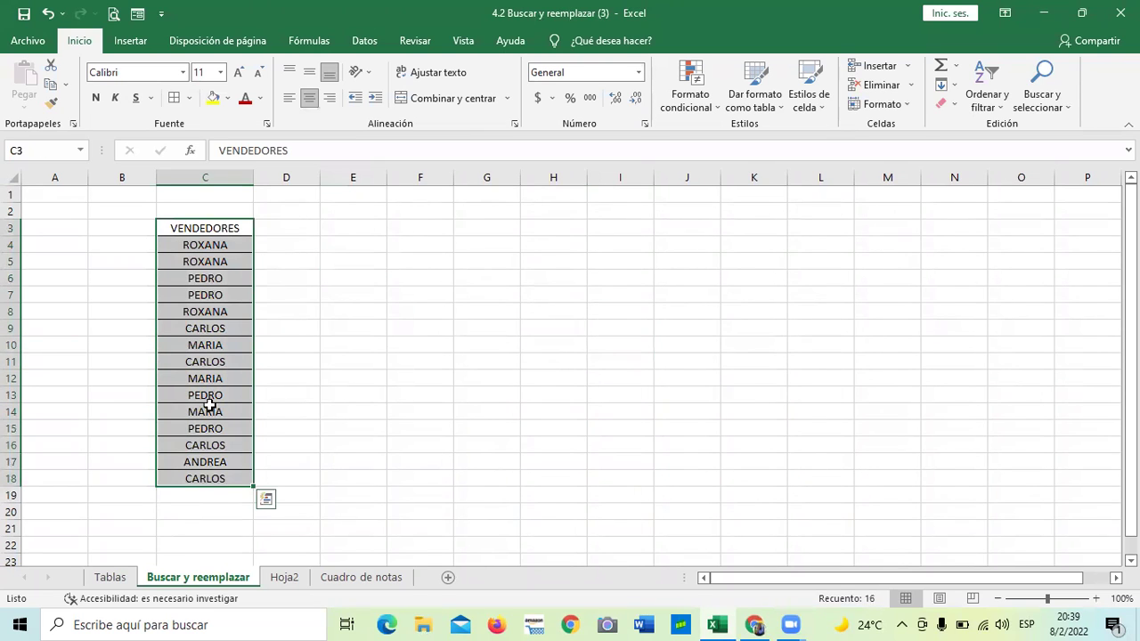
click(237, 73)
click(238, 72)
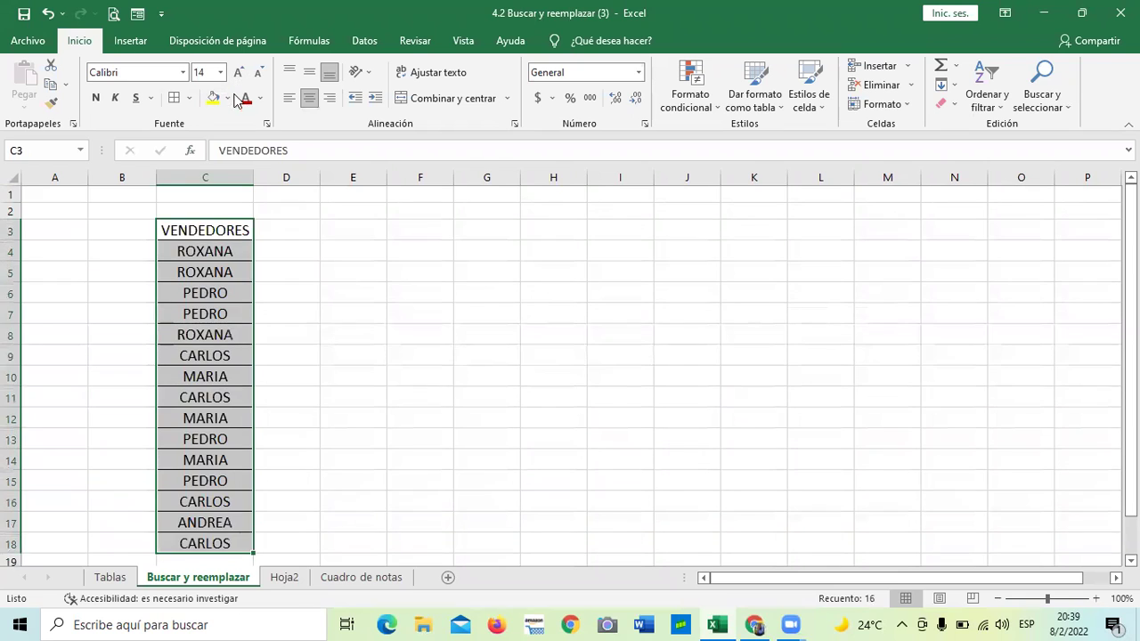
click(366, 312)
scroll(365, 311, down, 2)
scroll(371, 392, up, 2)
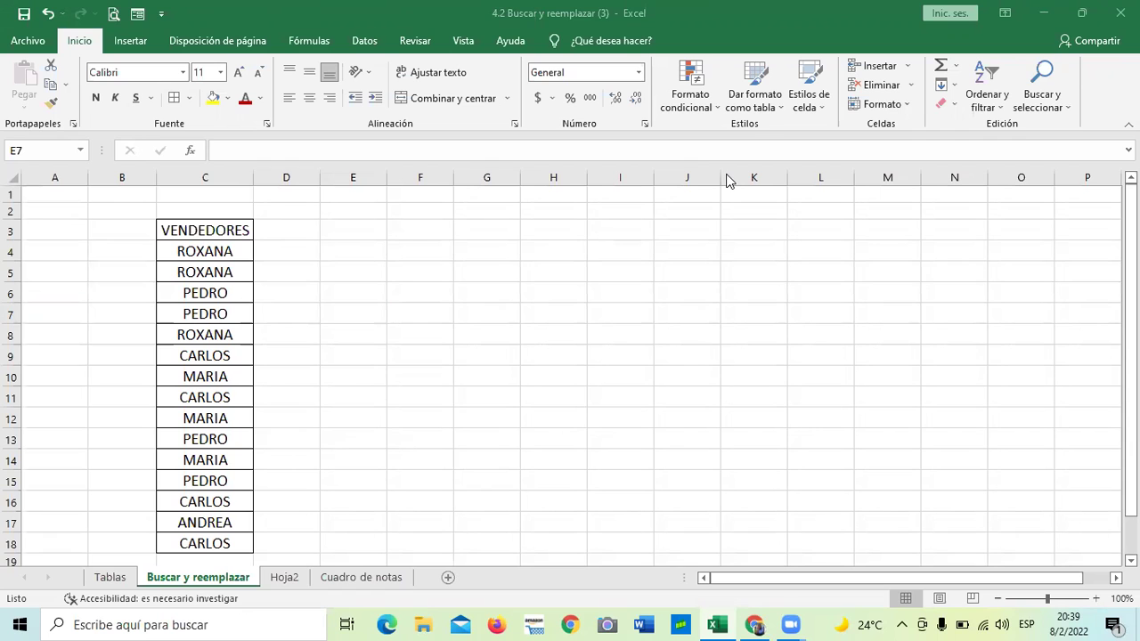
Open the Cuadro de notas sheet and select cell B7 in the Nombres column
click(382, 574)
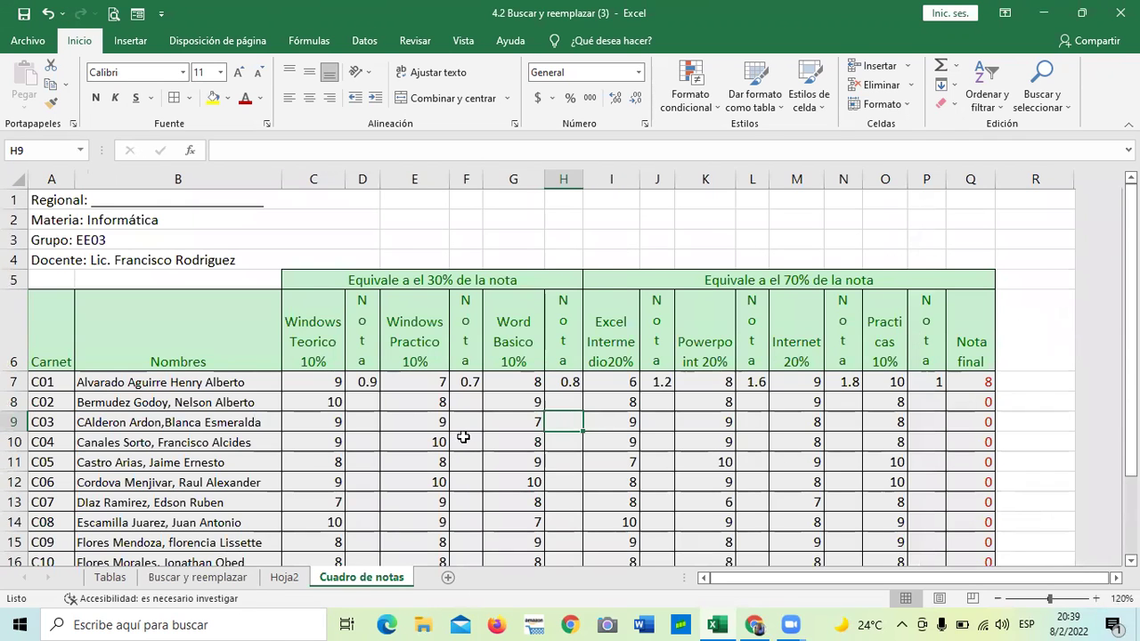
scroll(463, 437, down, 1)
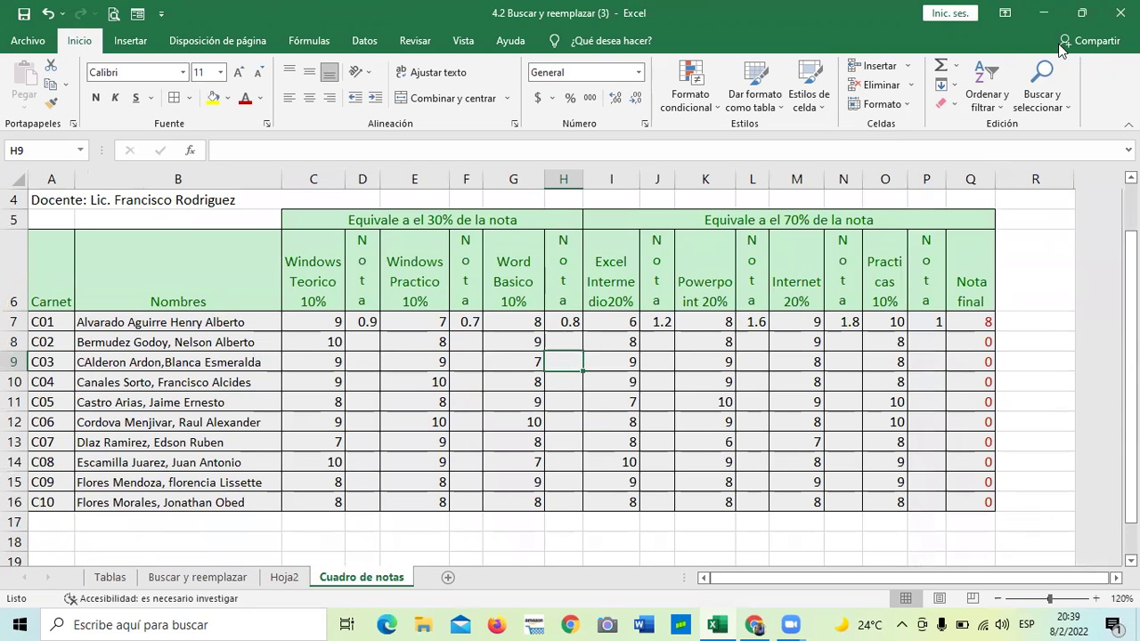
click(144, 322)
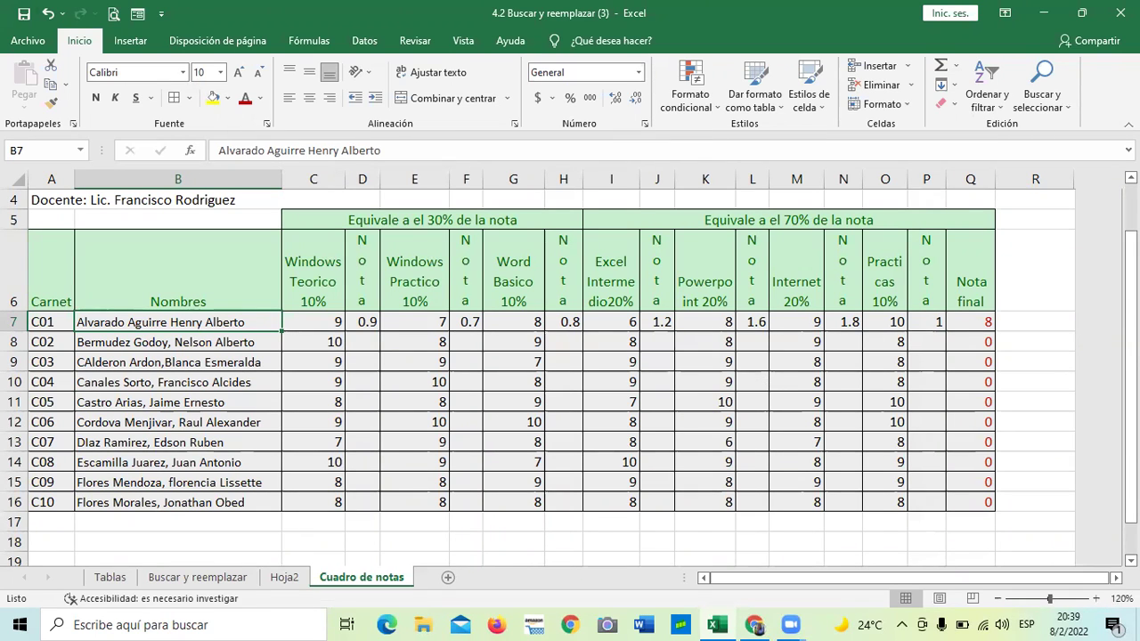
click(1051, 88)
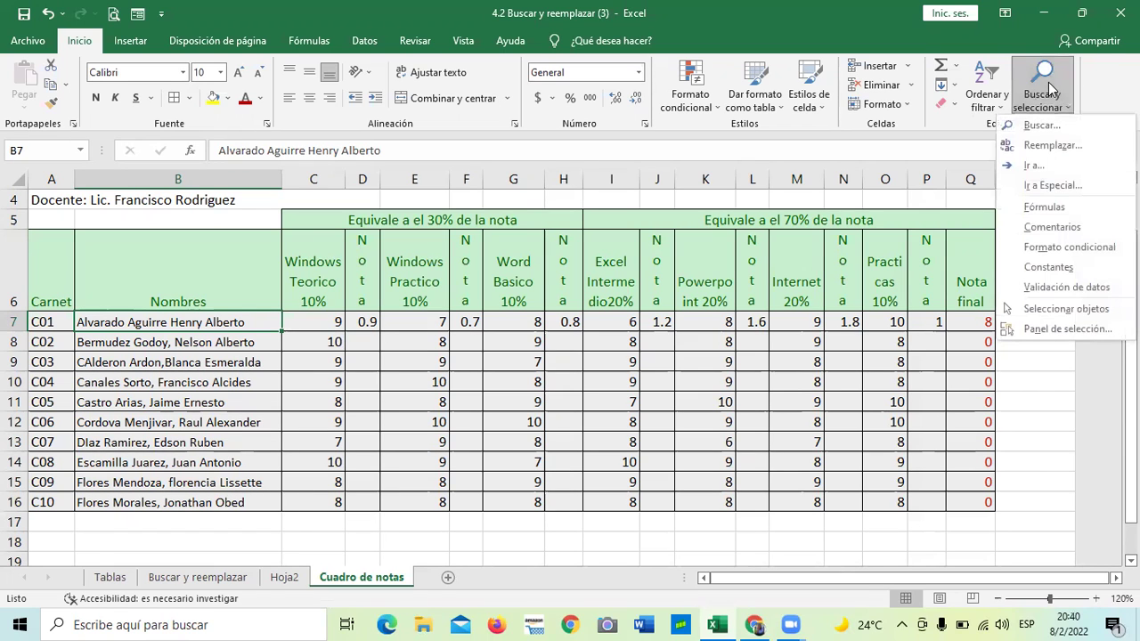
click(1071, 143)
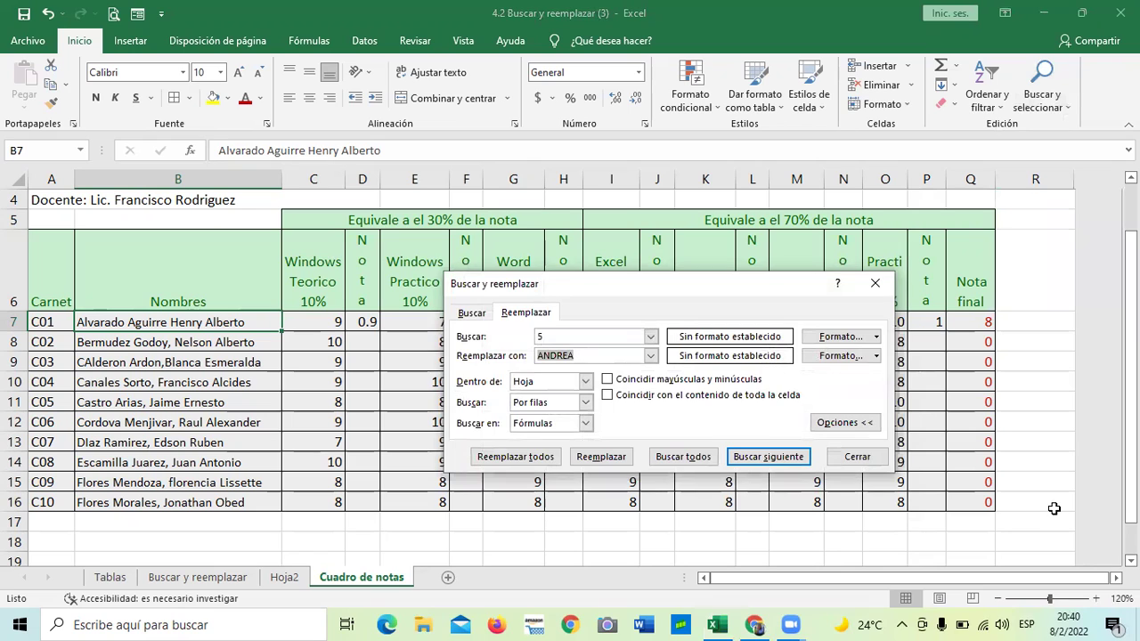
click(599, 336)
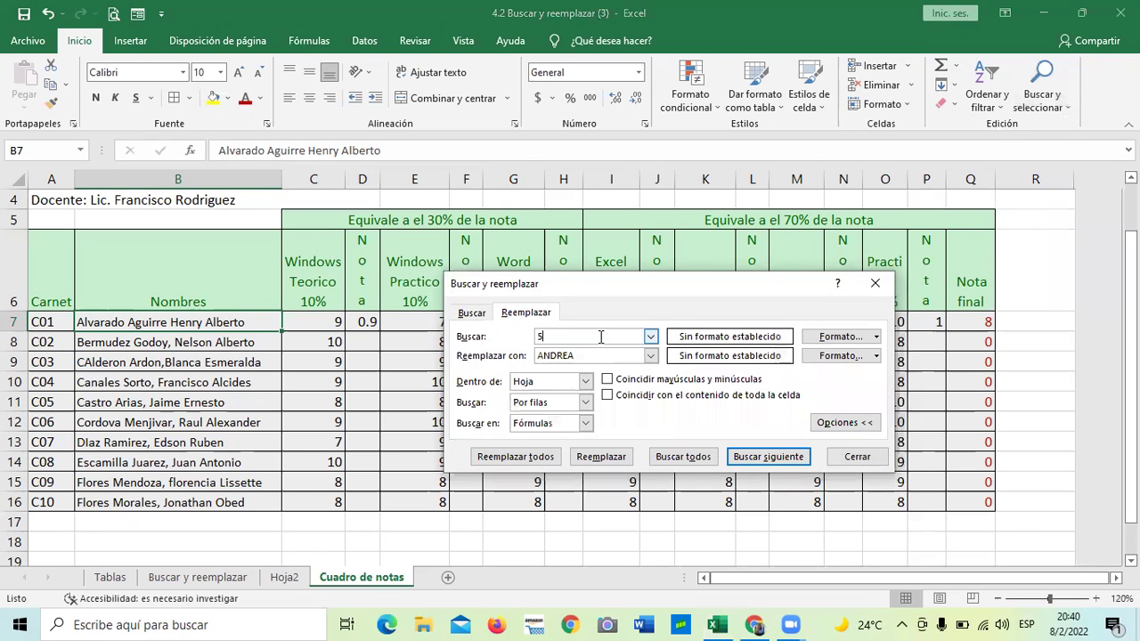
key(BackSpace)
key(Caps_Lock)
click(601, 355)
key(BackSpace)
key(BackSpace)
key(BackSpace)
key(BackSpace)
key(BackSpace)
key(BackSpace)
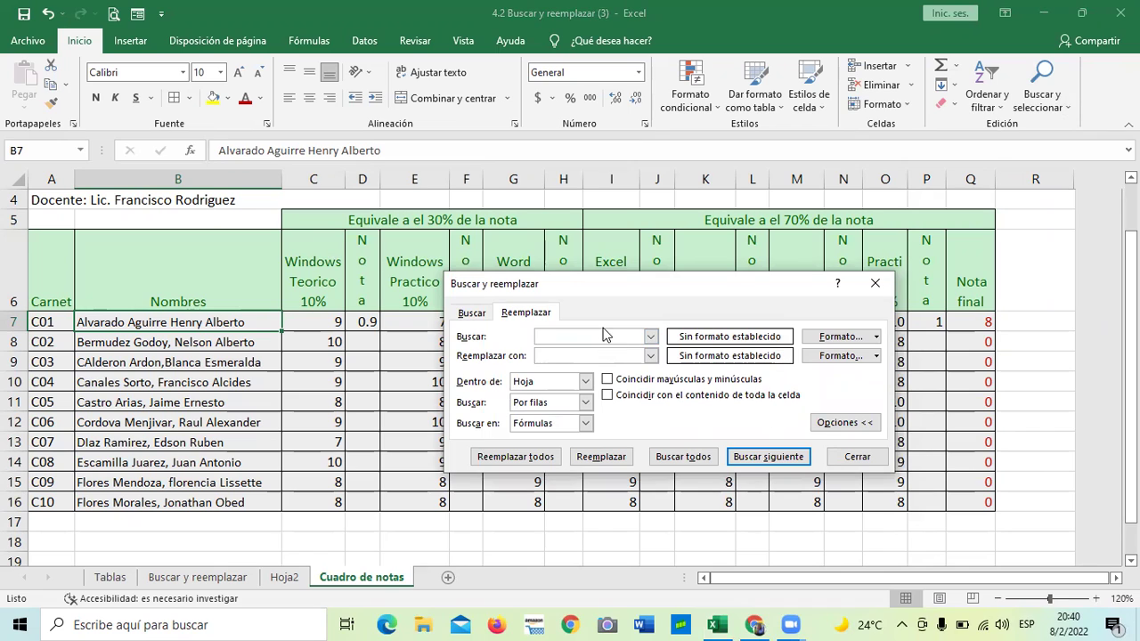
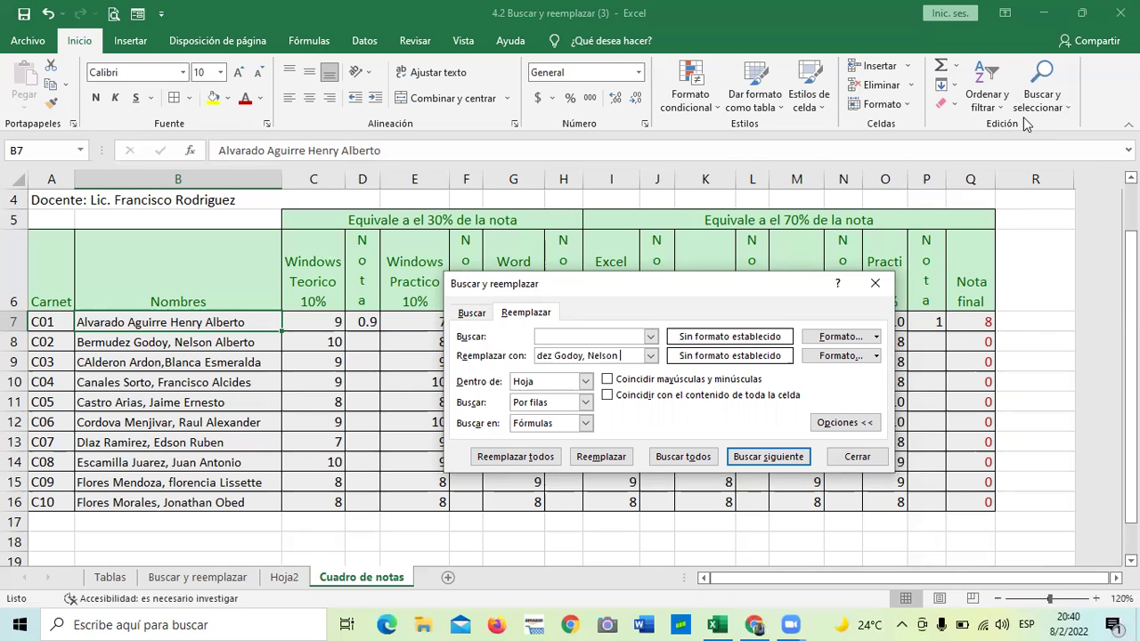
click(1027, 124)
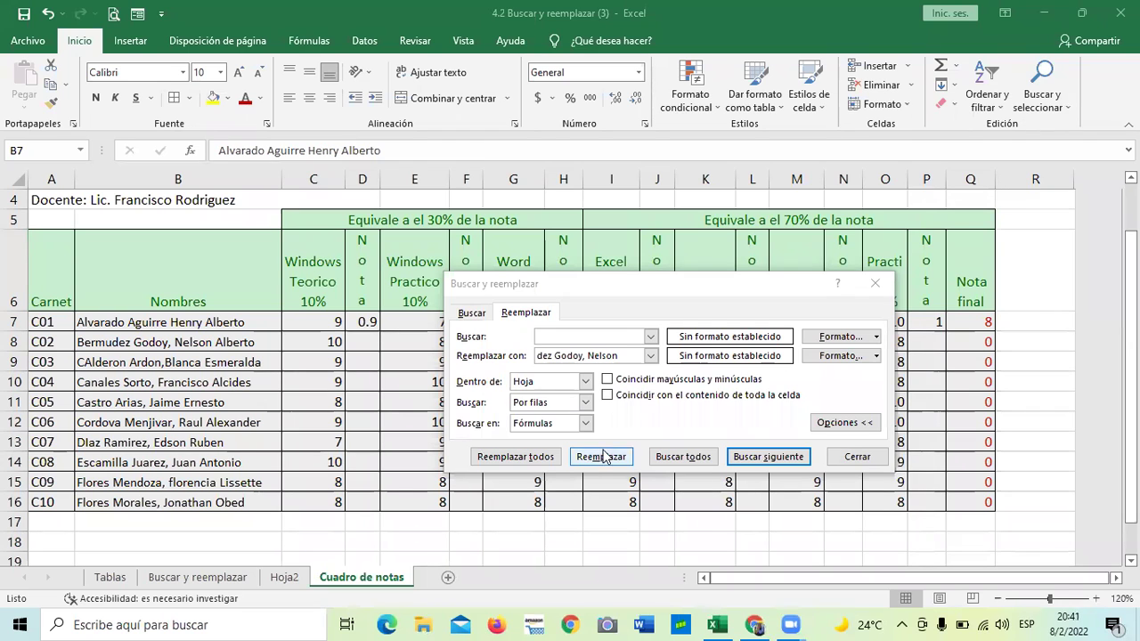
click(856, 457)
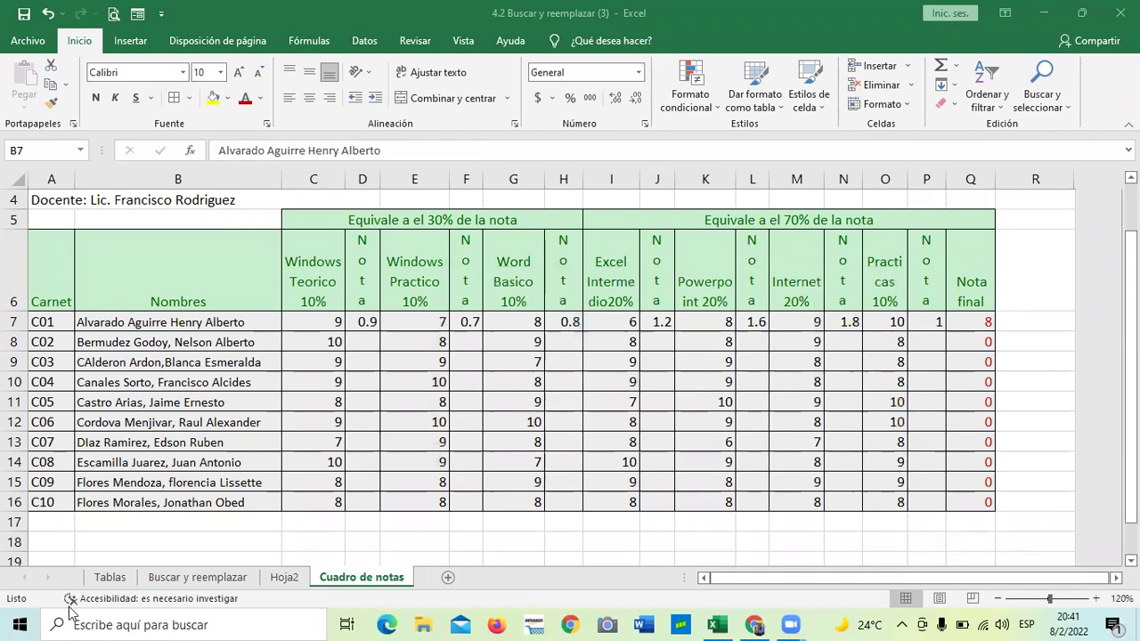
On the Buscar y reemplazar sheet, open Reemplazar and search for ROXANA
click(200, 579)
click(426, 442)
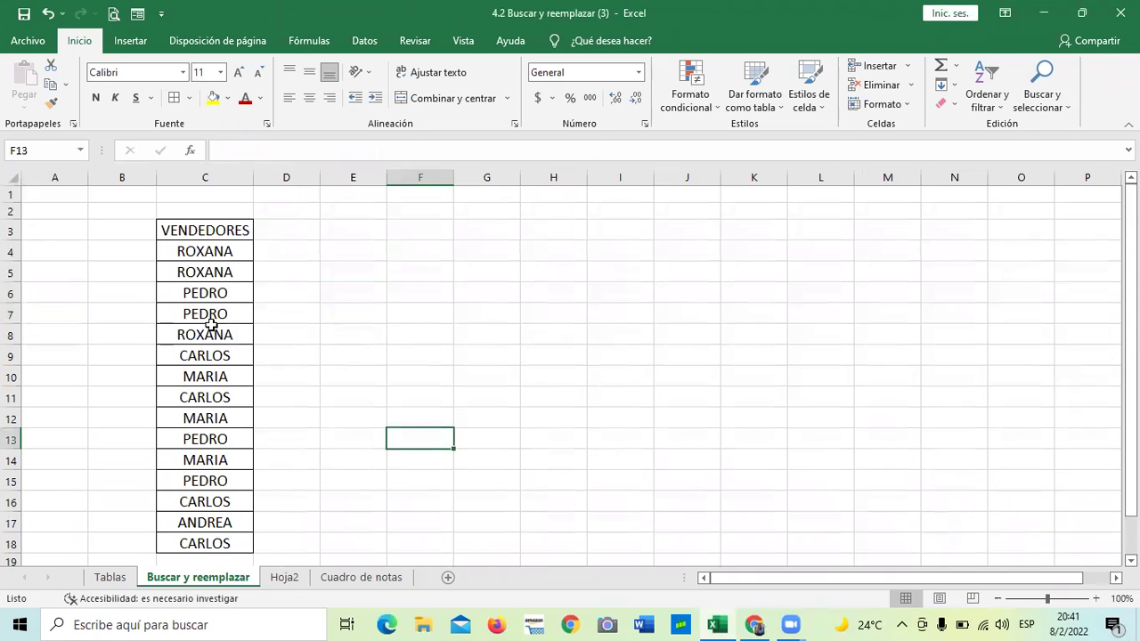
click(201, 271)
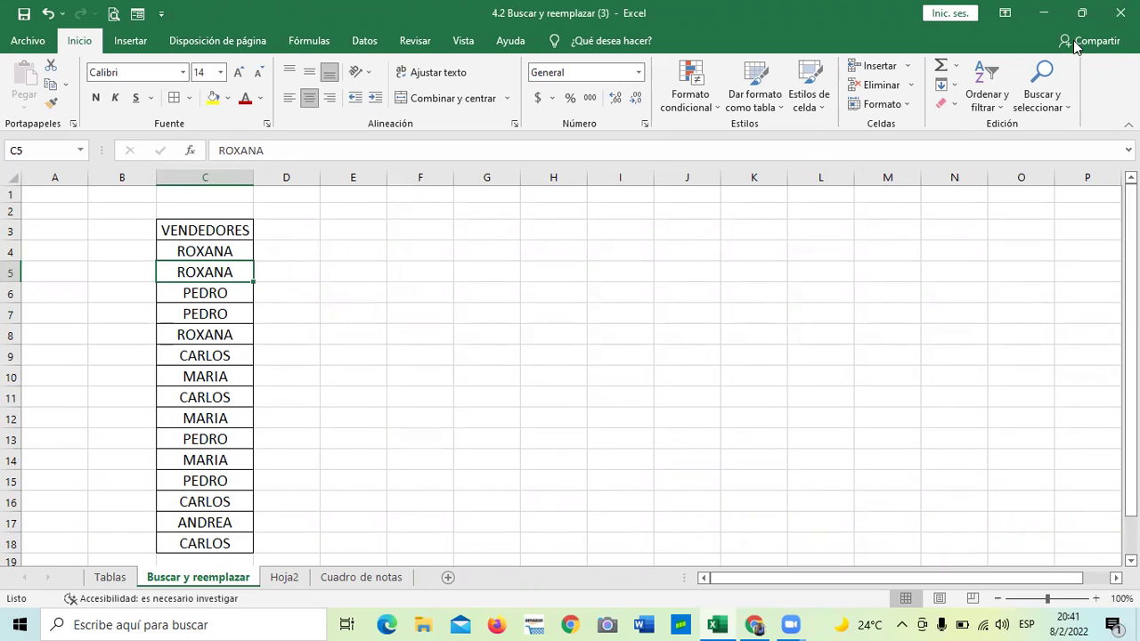
click(1066, 105)
click(1071, 148)
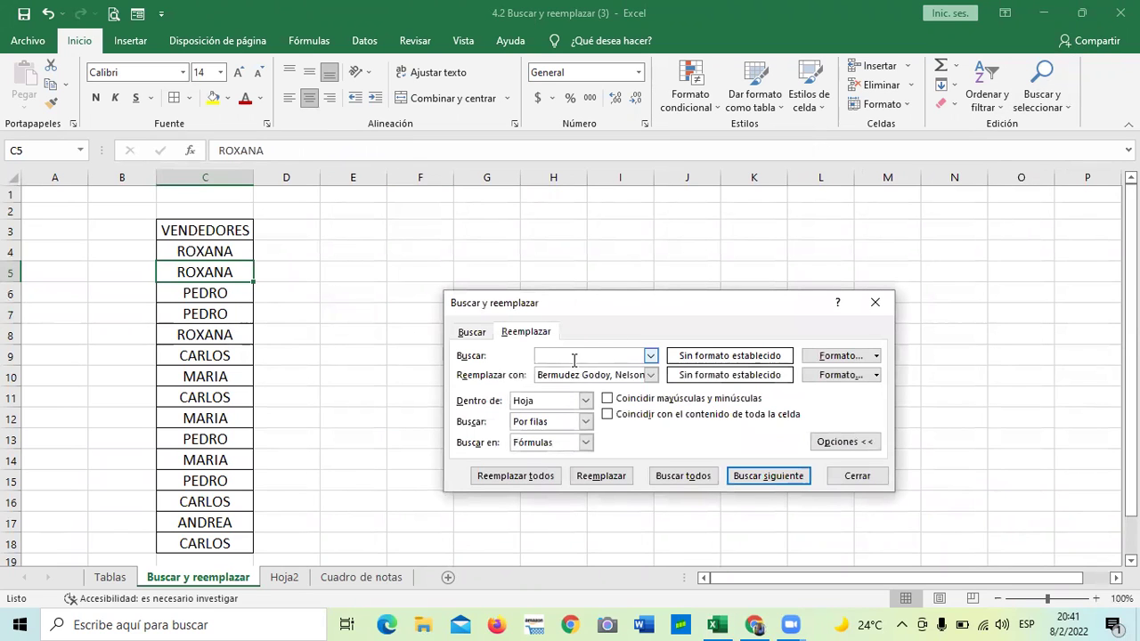
text(roxana)
key(Caps_Lock)
key(BackSpace)
key(BackSpace)
key(BackSpace)
key(BackSpace)
key(BackSpace)
key(BackSpace)
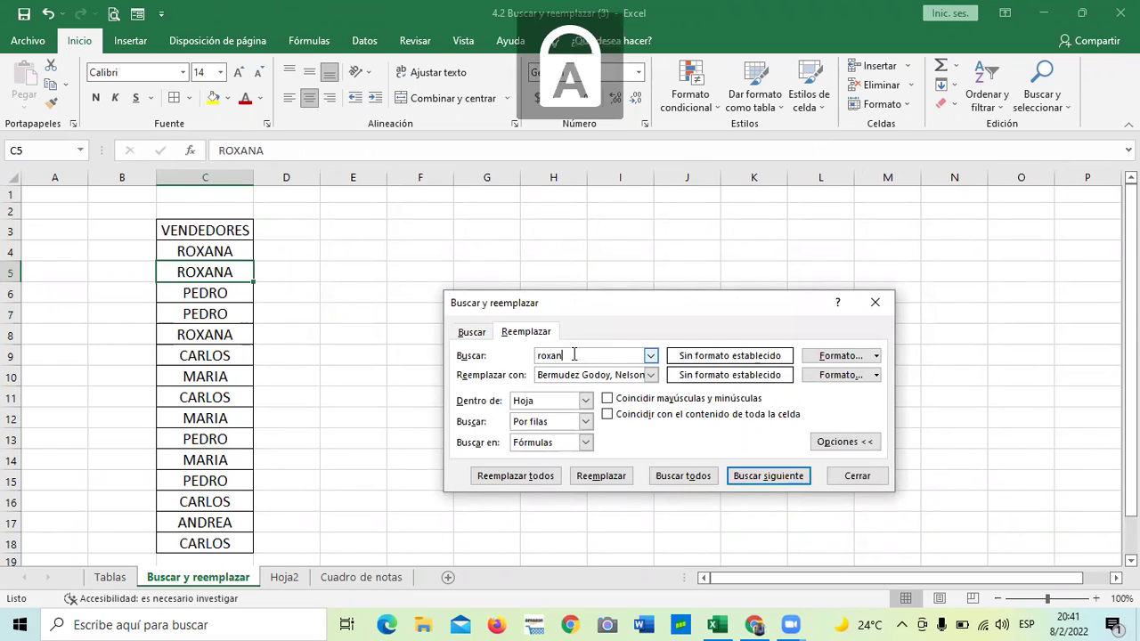
text(ROXANA)
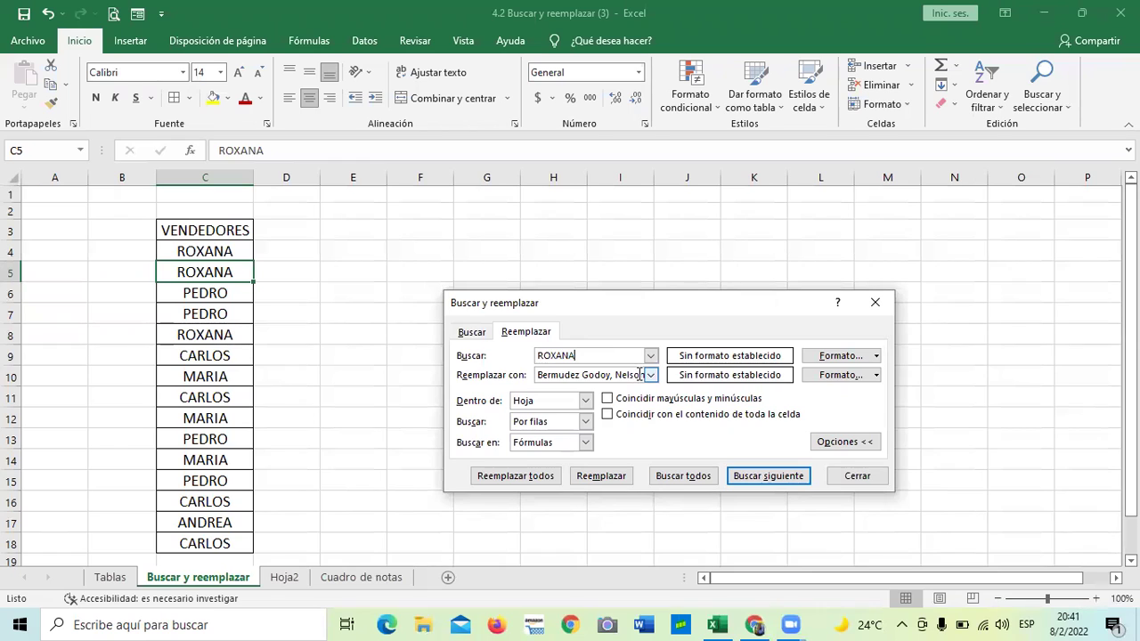
Set the replacement to 5, replace all ROXANA entries, and close the window
drag(636, 374, 531, 375)
text(n)
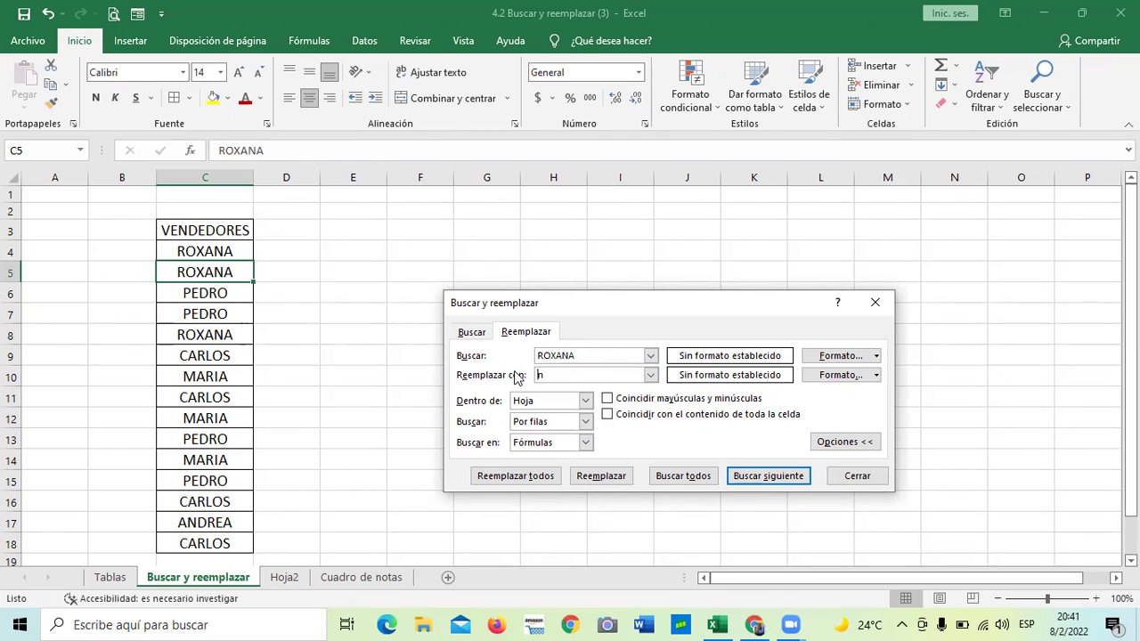
key(BackSpace)
key(BackSpace)
text(5)
key(Return)
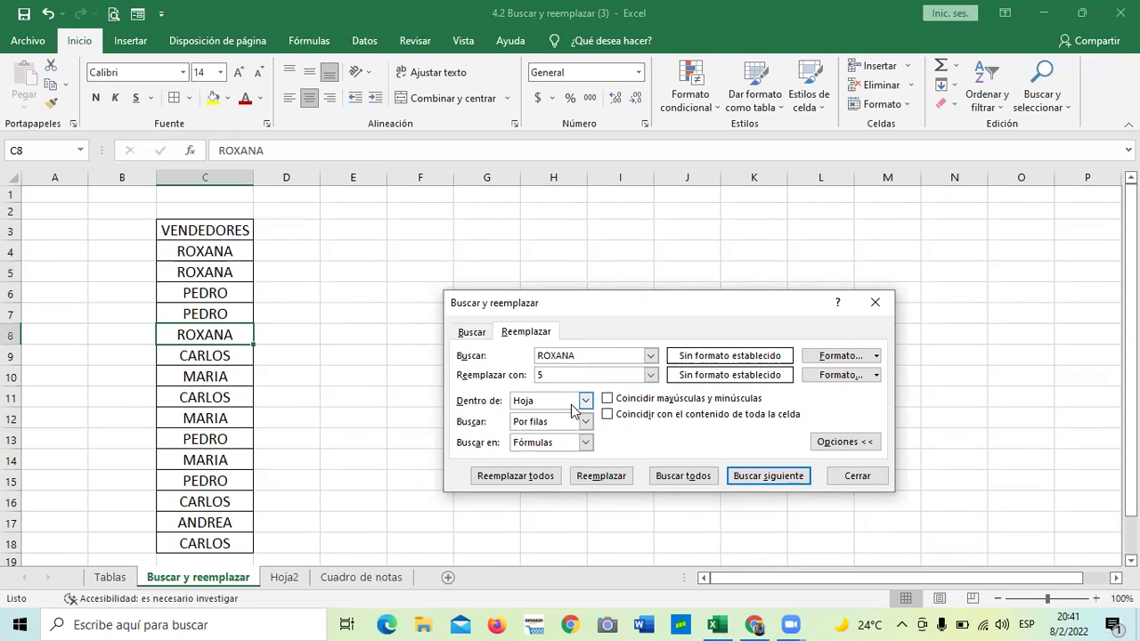
click(515, 476)
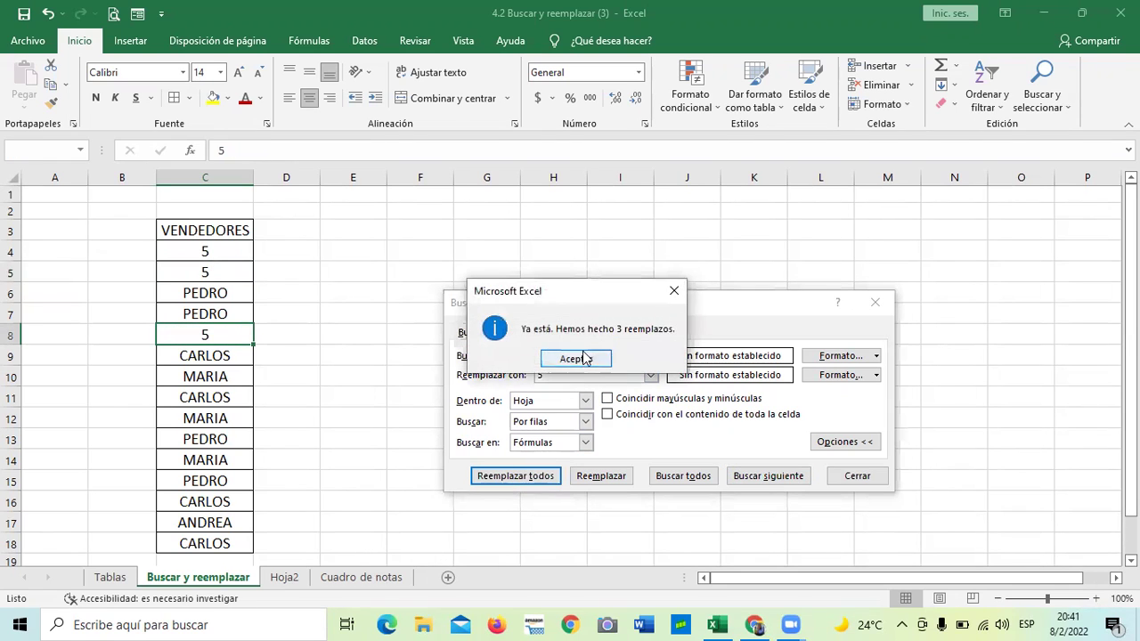
click(576, 430)
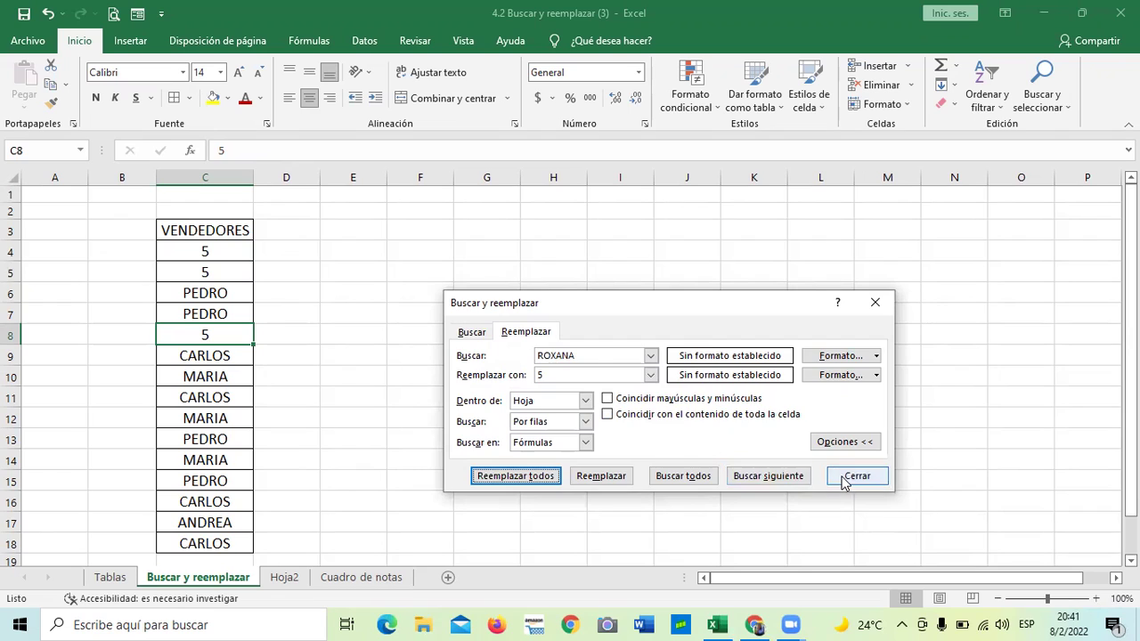
click(846, 477)
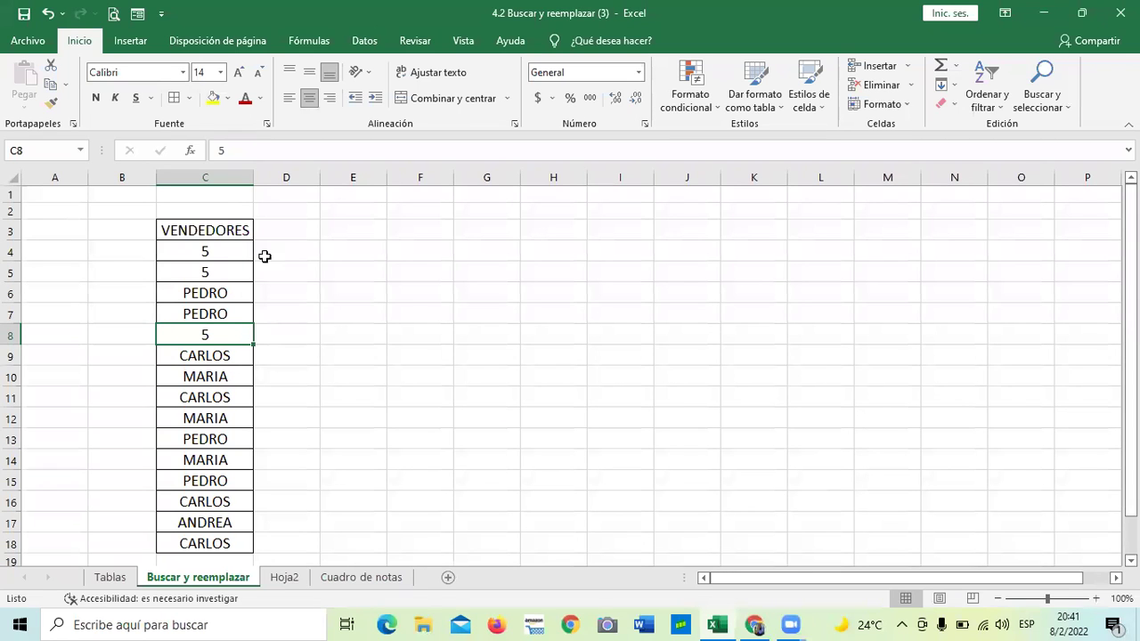
Open Reemplazar from cell C6 and try replacing with S50, which finds nothing
click(215, 293)
click(1060, 102)
click(1054, 146)
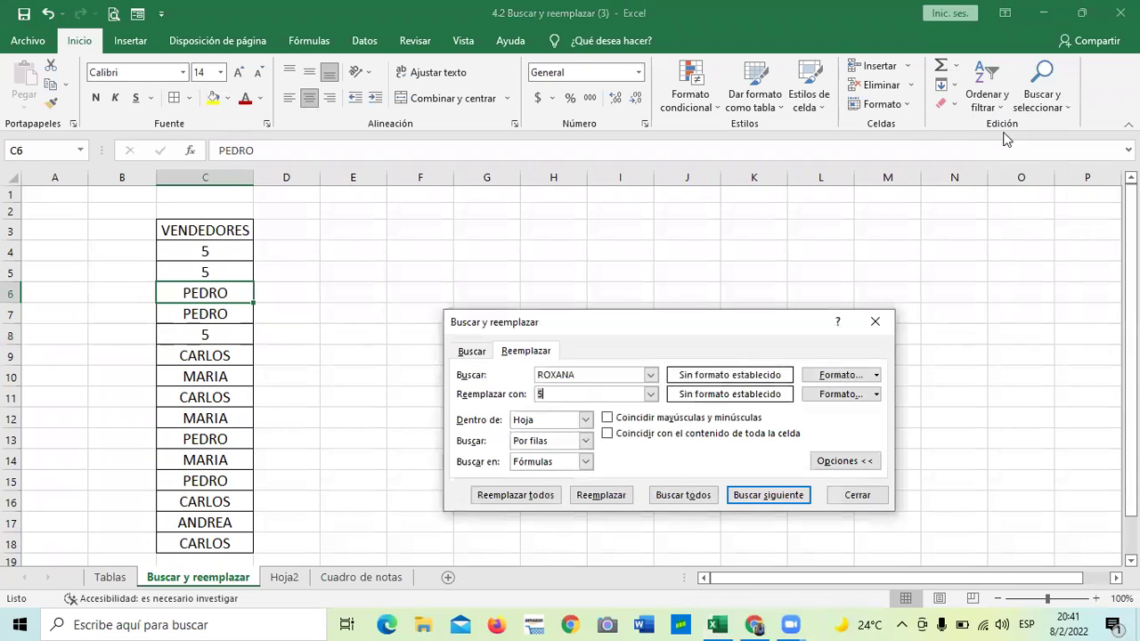
drag(707, 322, 710, 239)
click(579, 313)
key(BackSpace)
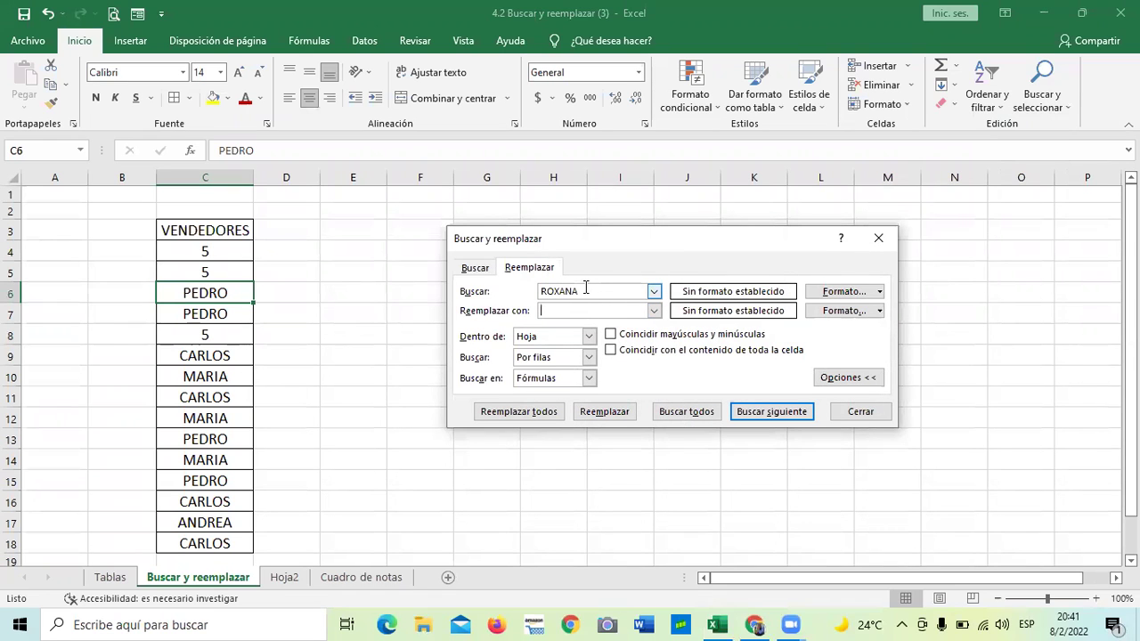
text(S)
text(50)
click(519, 411)
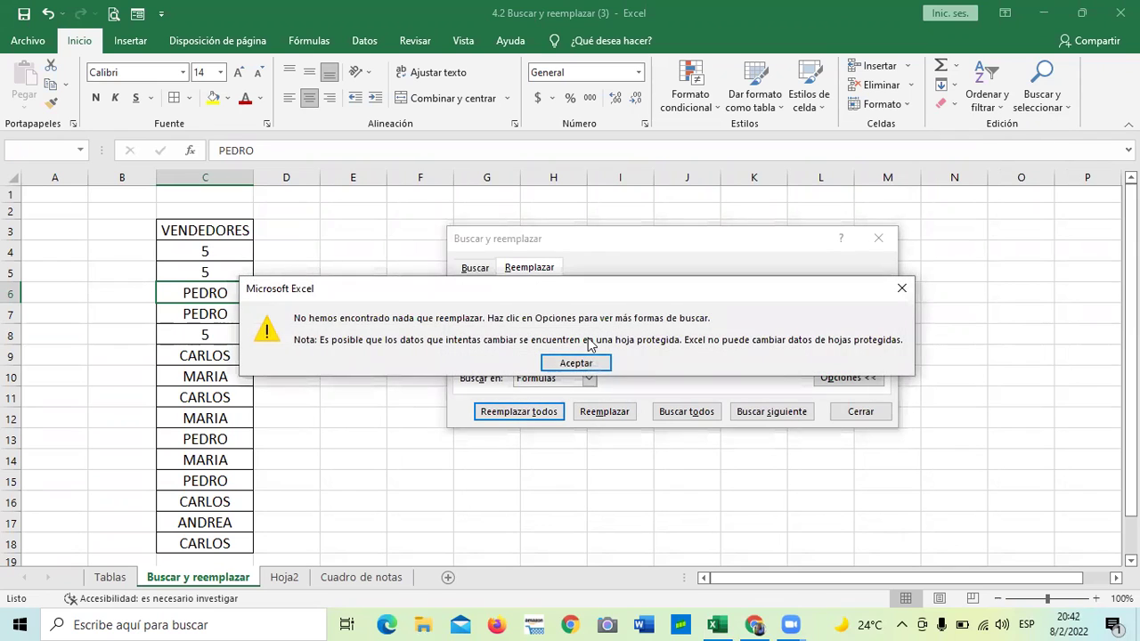
click(585, 360)
Correct the replacement to 50, search PEDRO, and replace all four matches
click(553, 316)
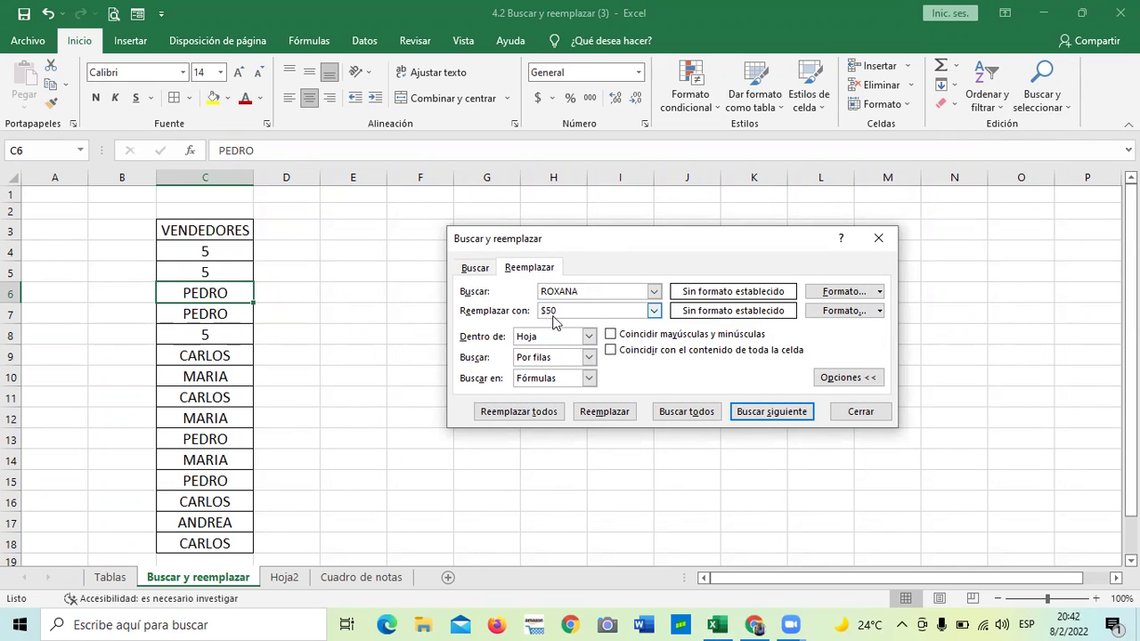
key(BackSpace)
click(490, 415)
click(571, 363)
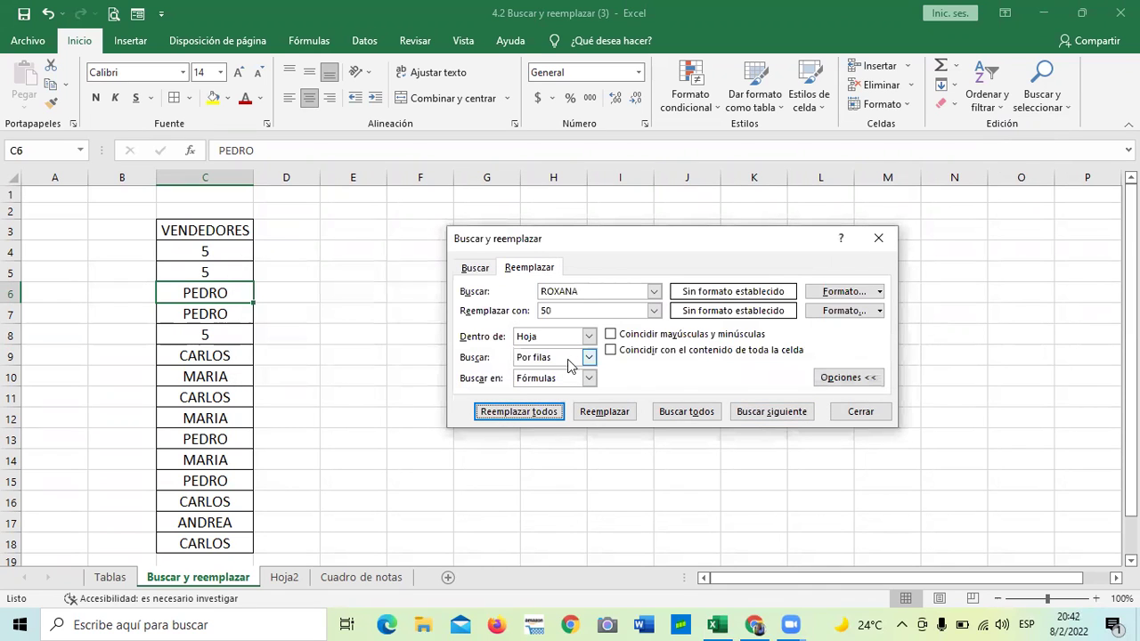
click(589, 290)
key(BackSpace)
key(BackSpace)
key(BackSpace)
key(BackSpace)
key(BackSpace)
key(BackSpace)
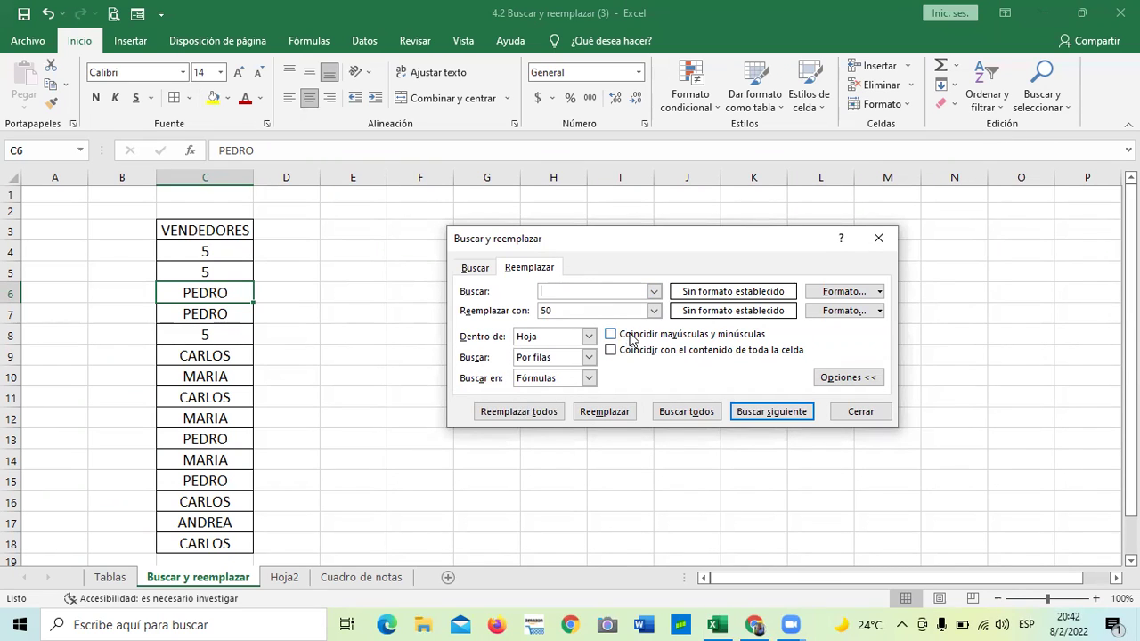
text(PEDRO)
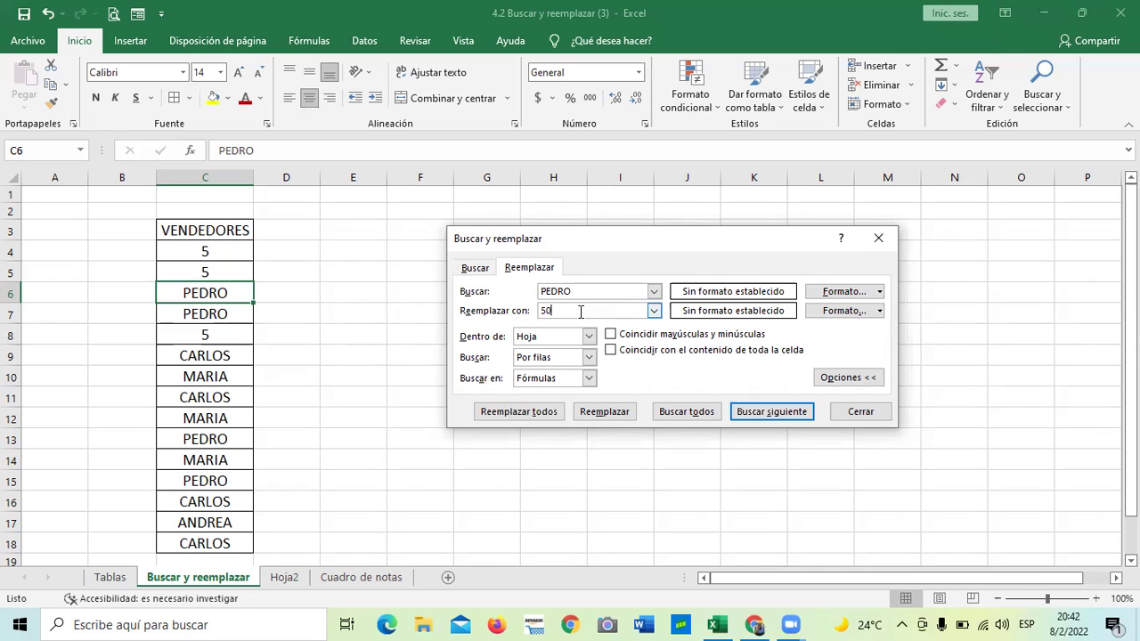
click(532, 413)
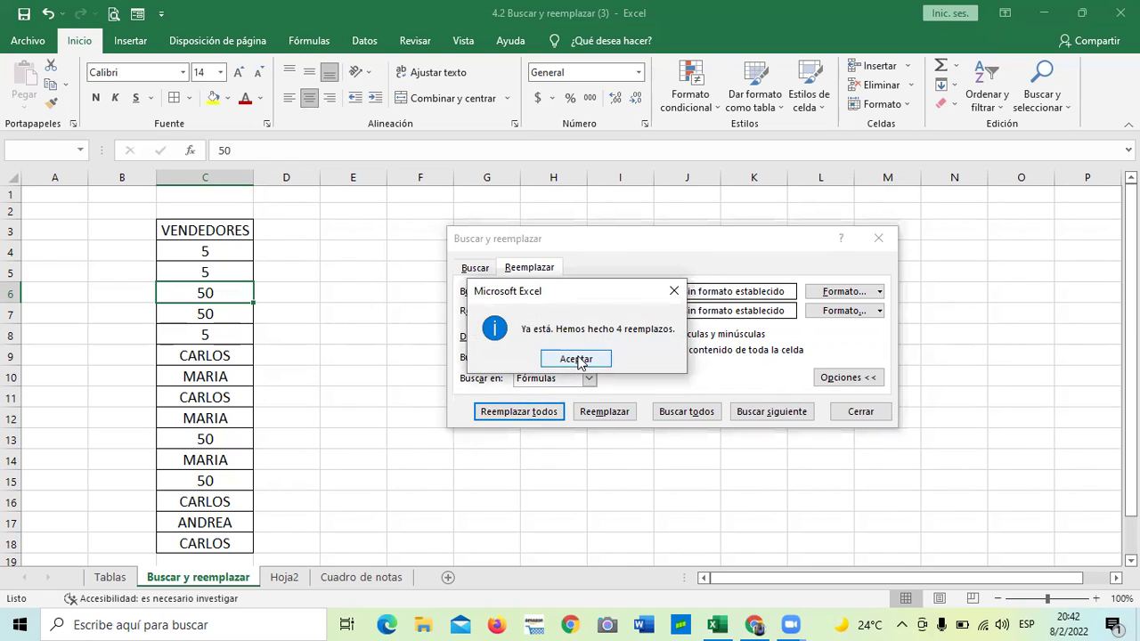
click(575, 358)
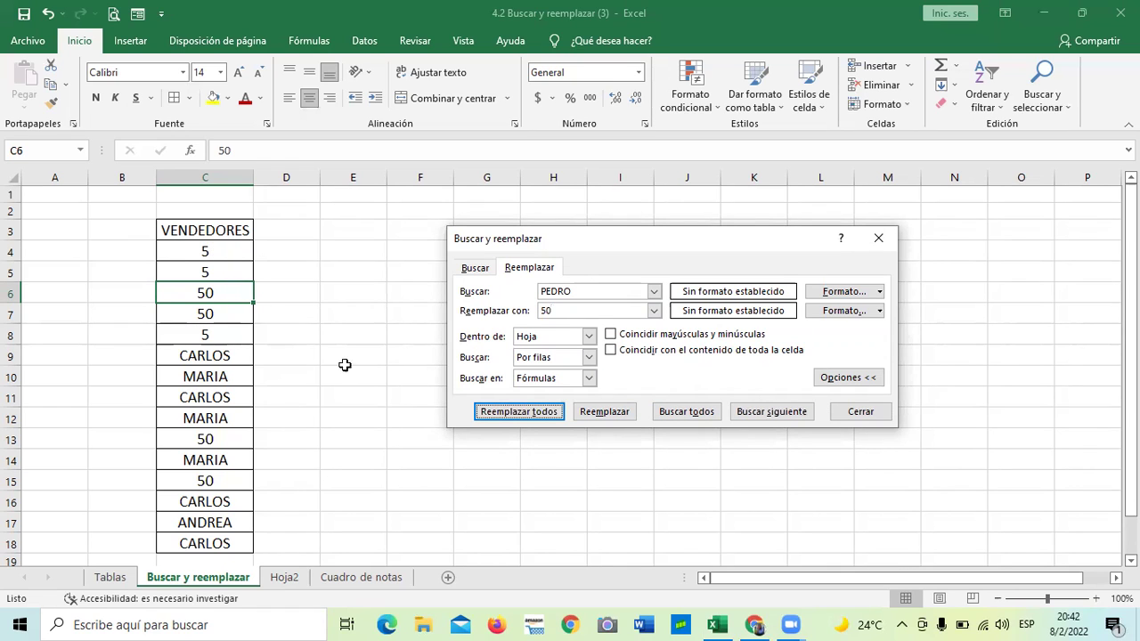
Replace every MARIA with 25 and close the find-and-replace window
click(598, 292)
key(BackSpace)
key(BackSpace)
key(BackSpace)
key(BackSpace)
key(BackSpace)
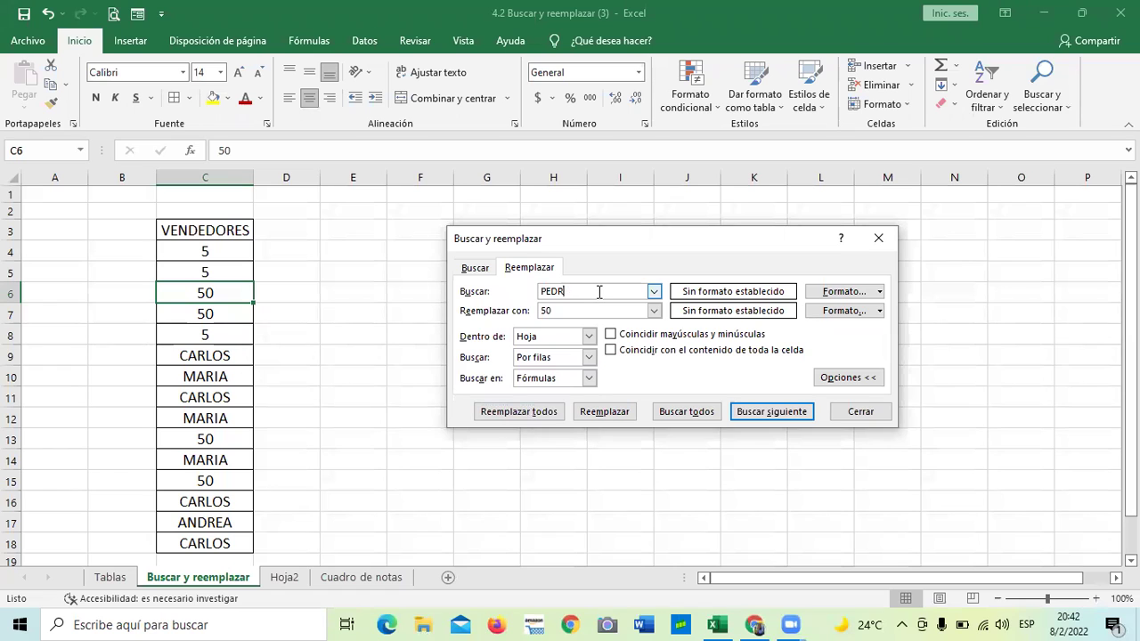
text(MARIA)
click(604, 310)
key(BackSpace)
key(BackSpace)
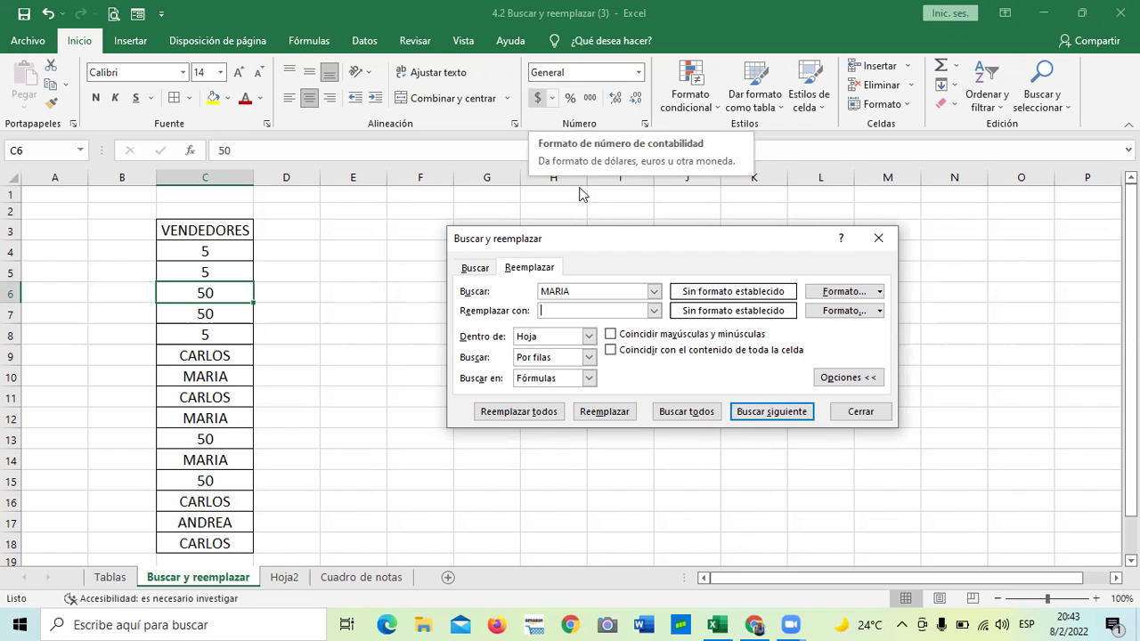
text(25)
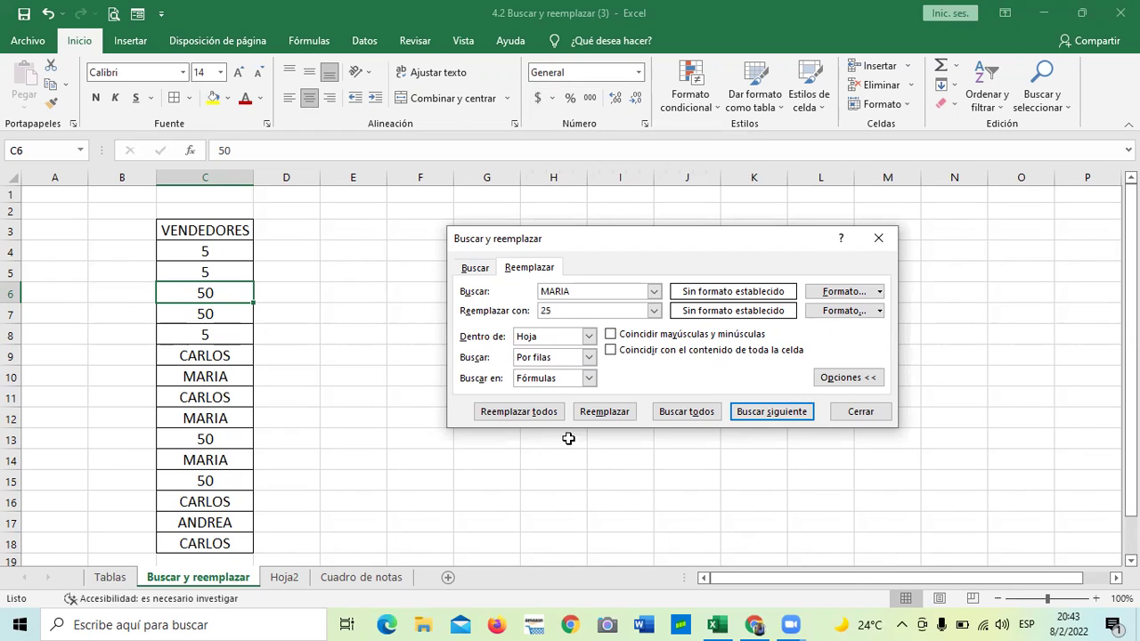
click(542, 413)
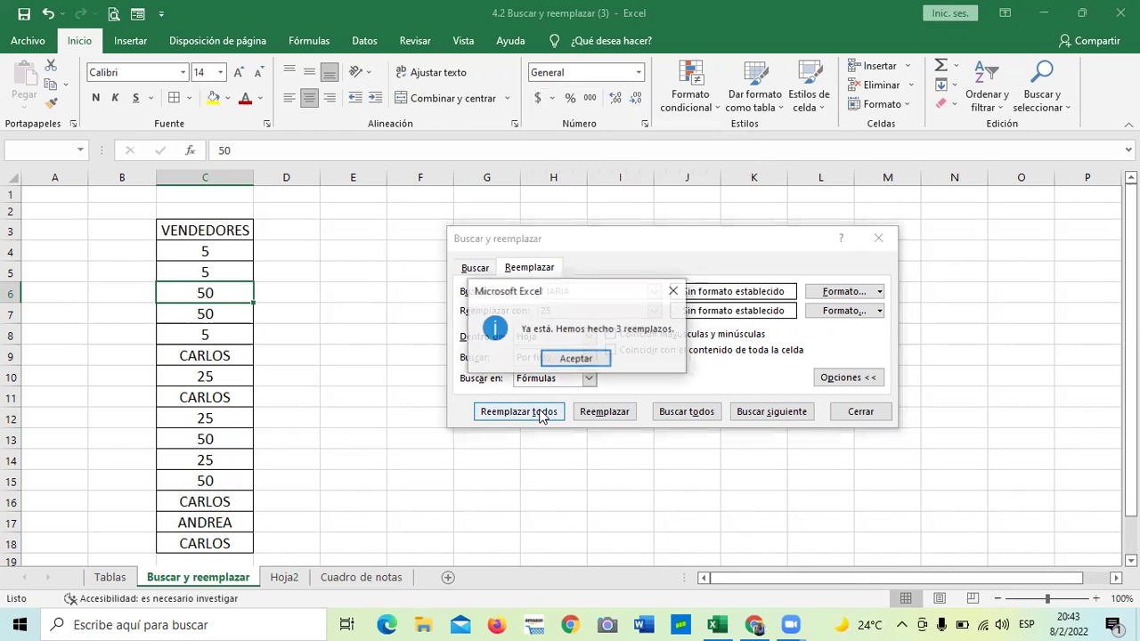
click(579, 360)
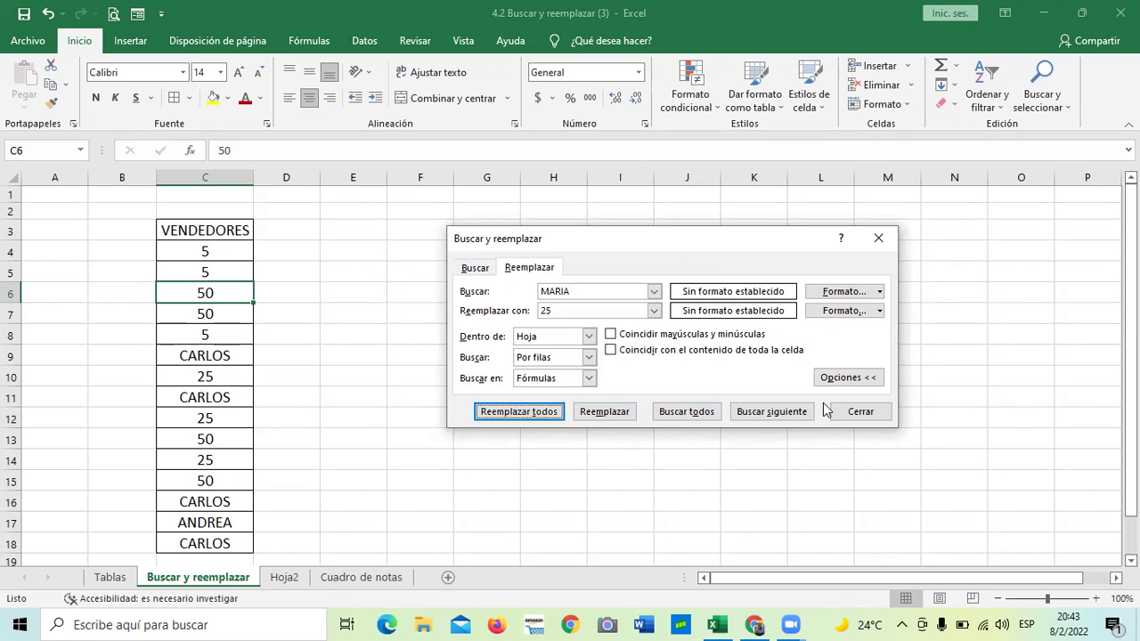
click(857, 412)
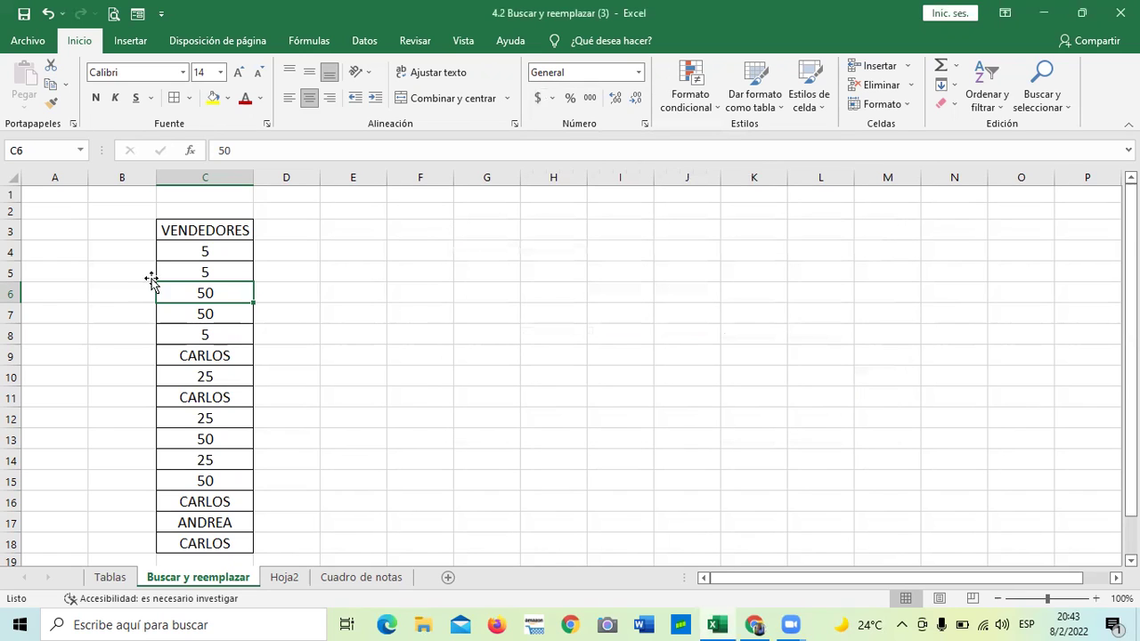
Check cells C6:C7, C9 and C11, then select the list C4:C18
click(509, 312)
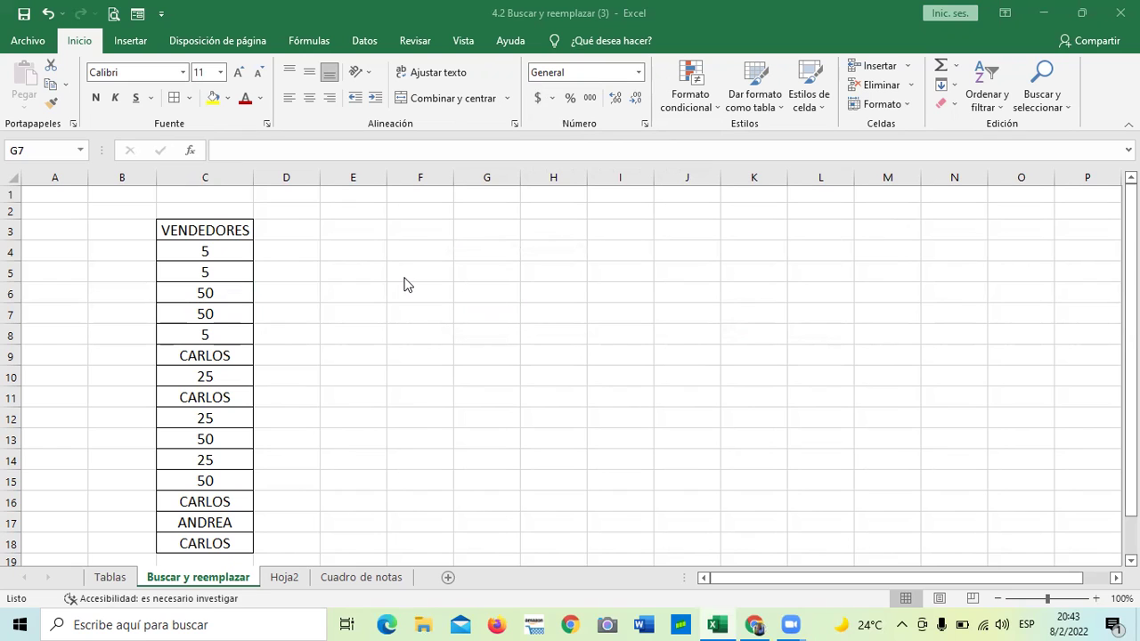
scroll(295, 404, down, 2)
scroll(300, 423, up, 2)
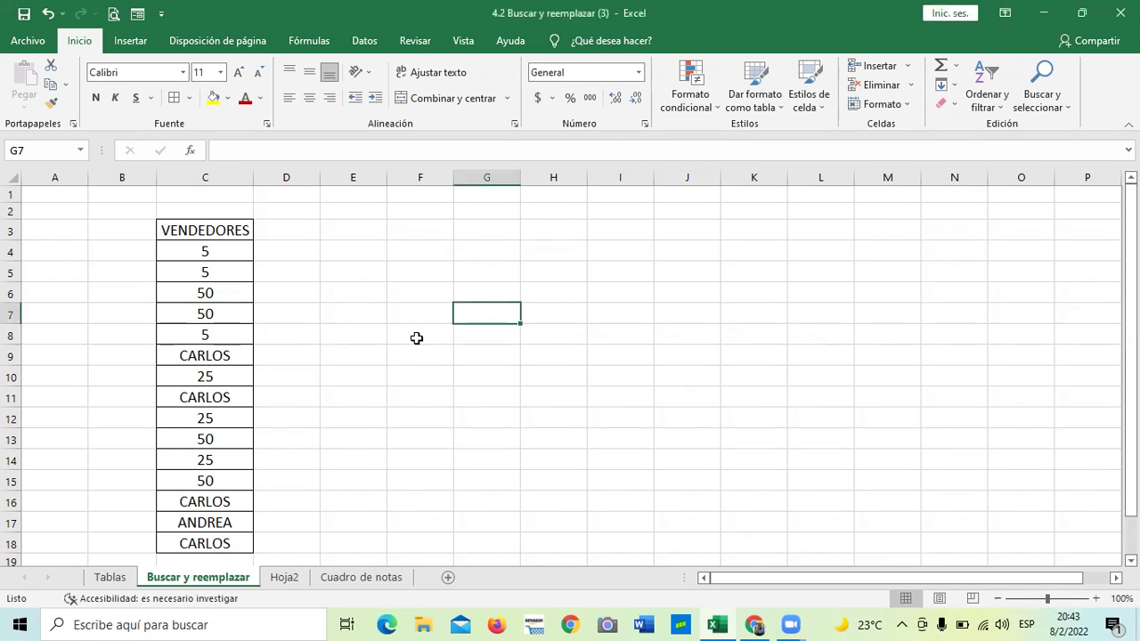
drag(202, 298, 203, 313)
click(208, 360)
click(206, 402)
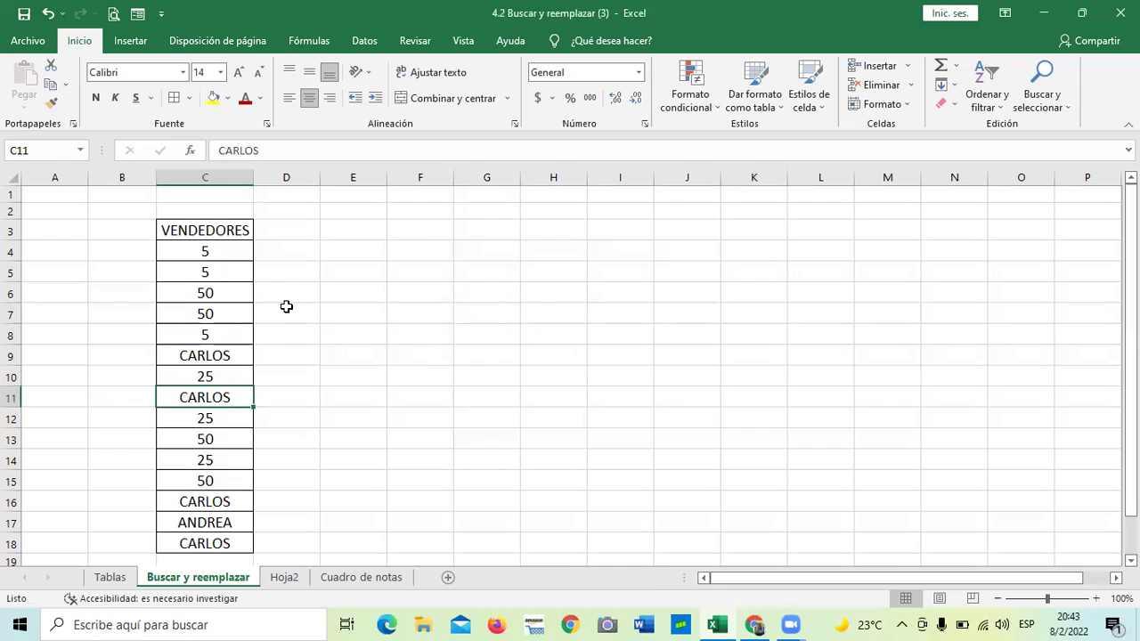
drag(222, 244, 234, 542)
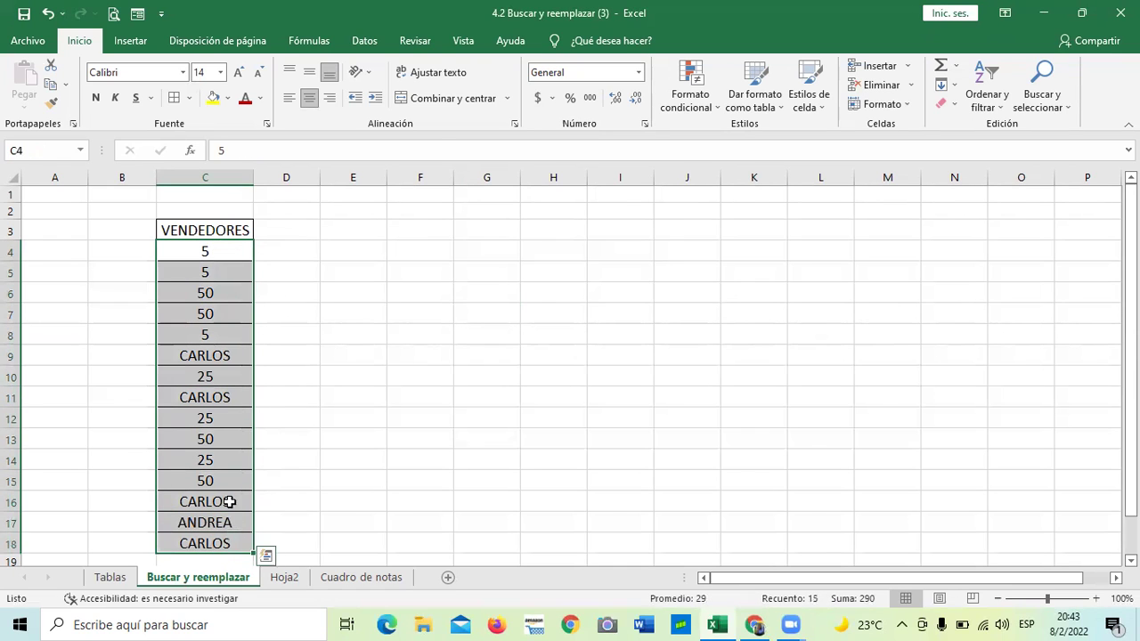
Apply accounting currency format to C4:C18 and check cells C4, C16–C18 and C5
click(537, 98)
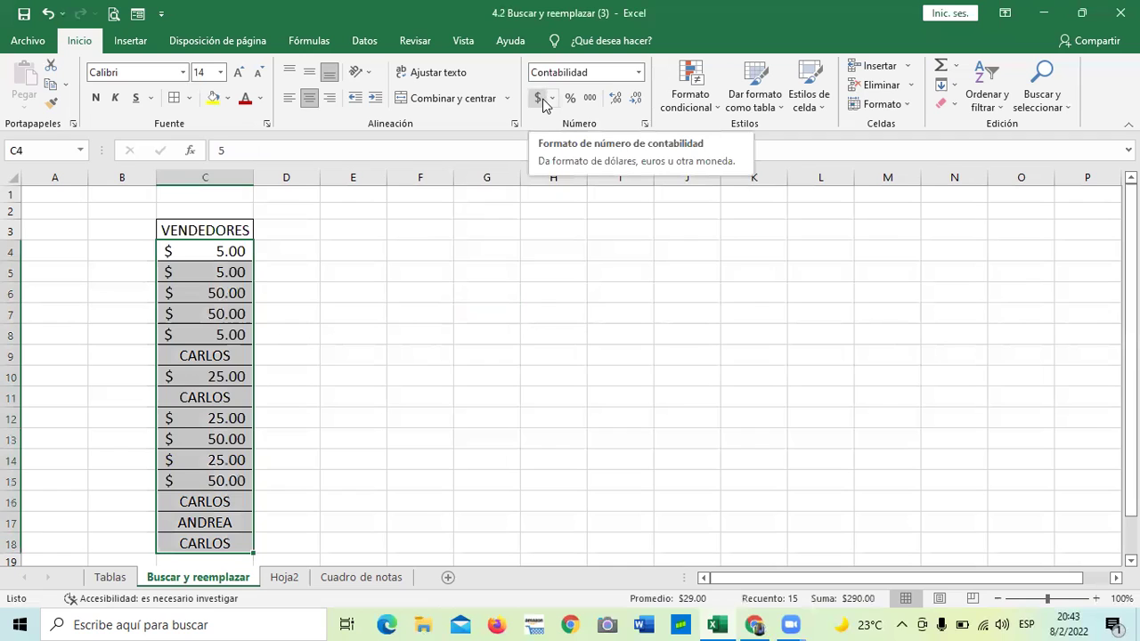
click(444, 327)
click(222, 252)
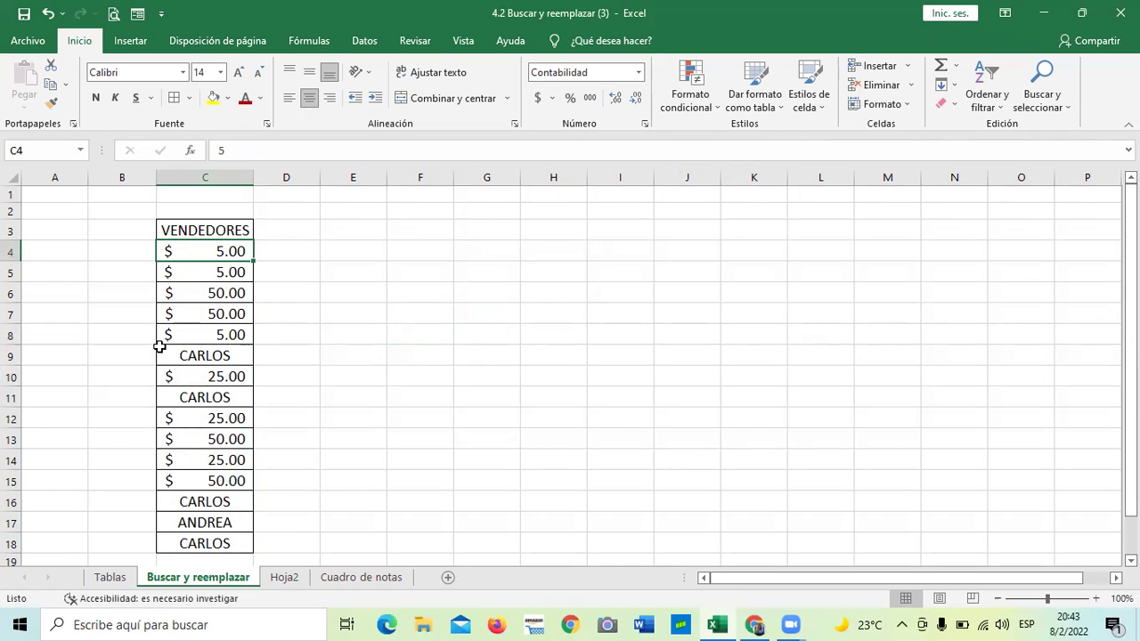
scroll(335, 463, down, 2)
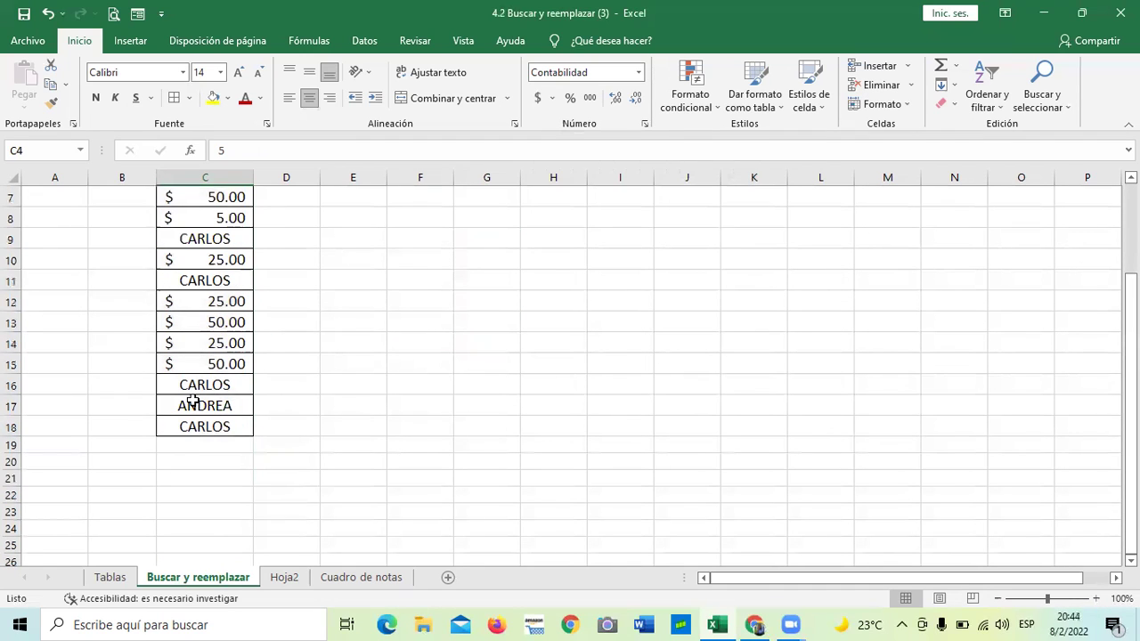
click(205, 428)
click(203, 403)
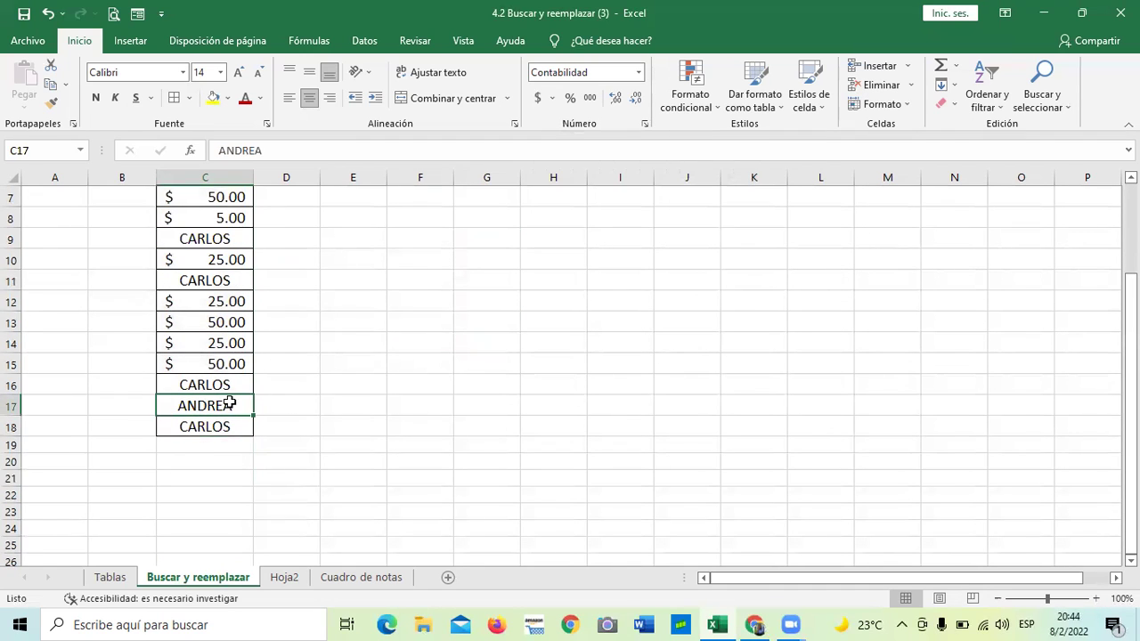
click(201, 387)
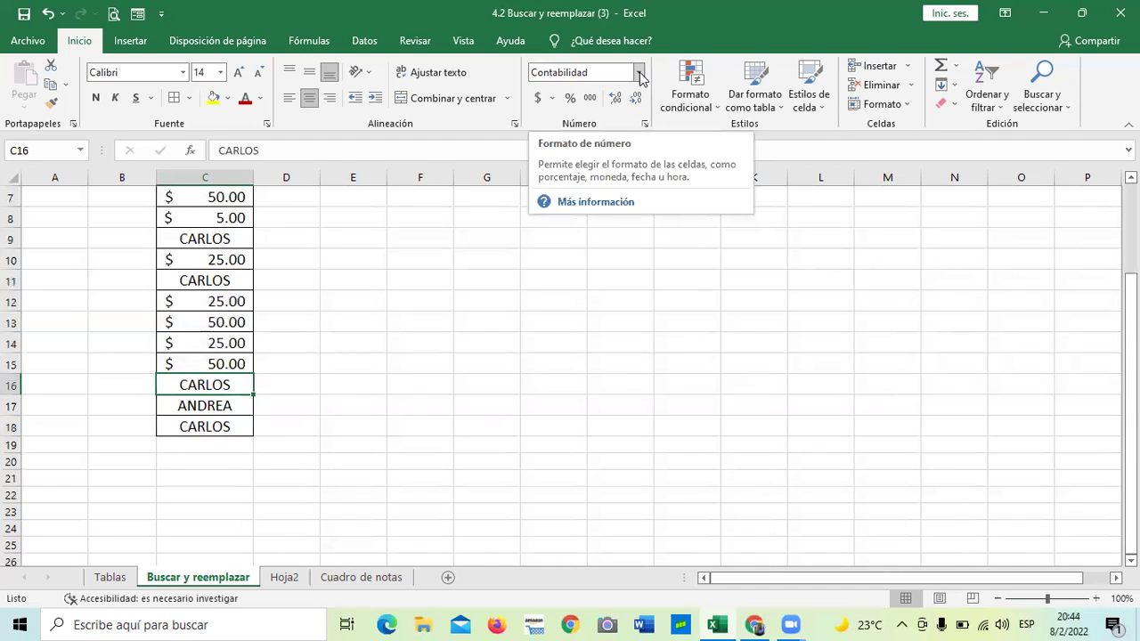
scroll(394, 390, up, 1)
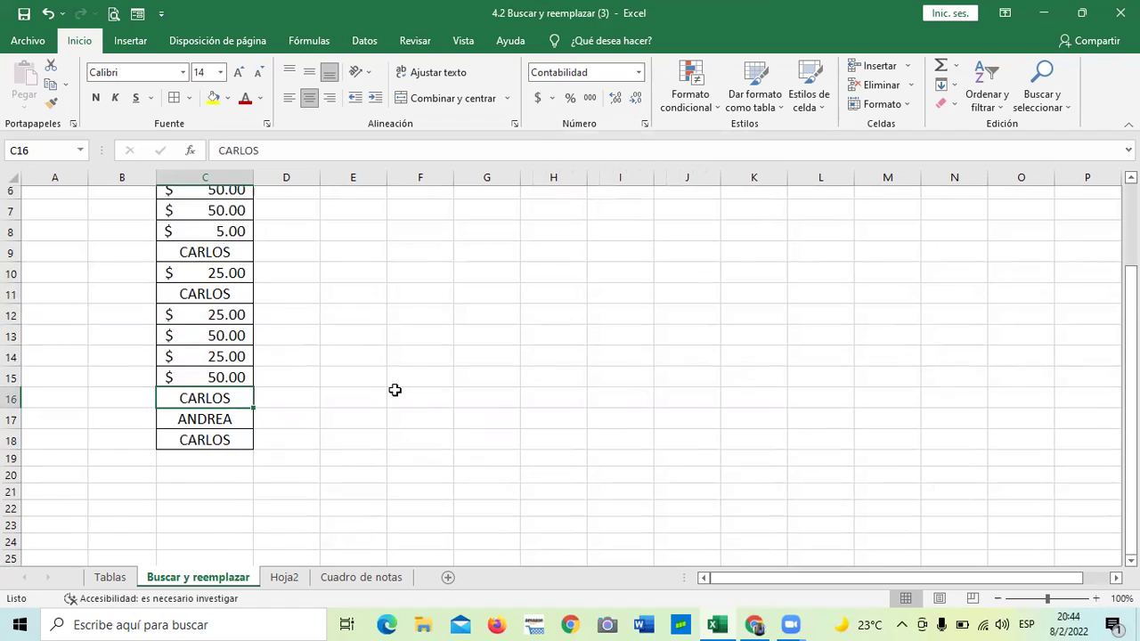
scroll(394, 390, up, 2)
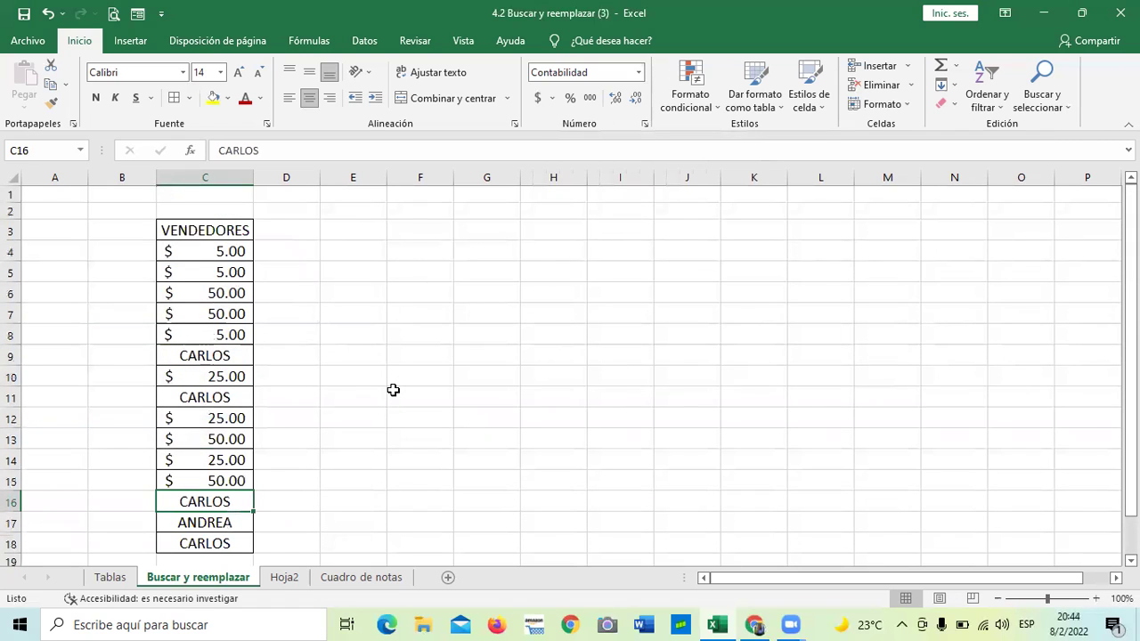
click(488, 392)
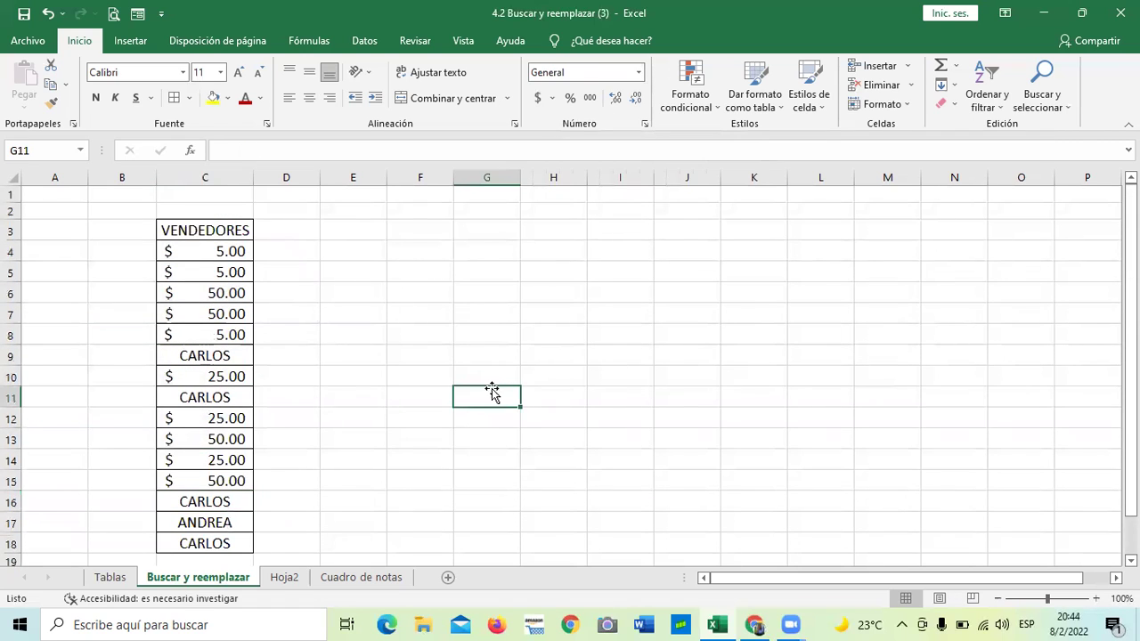
click(227, 272)
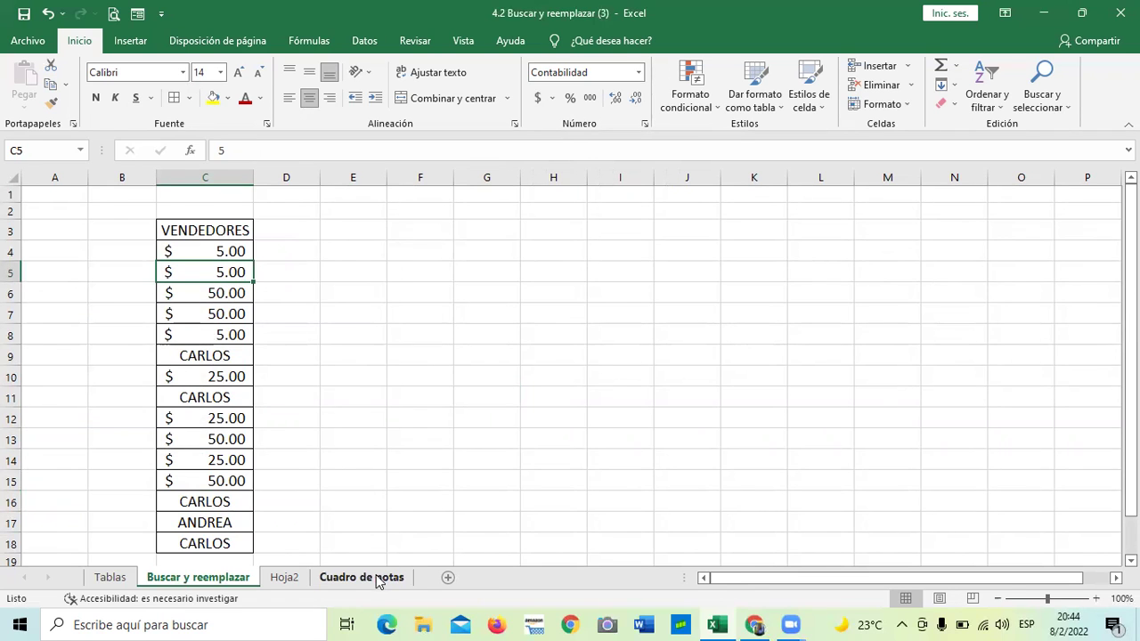
On Cuadro de notas, open Reemplazar, clear the search box, and inspect B9's surname
click(379, 579)
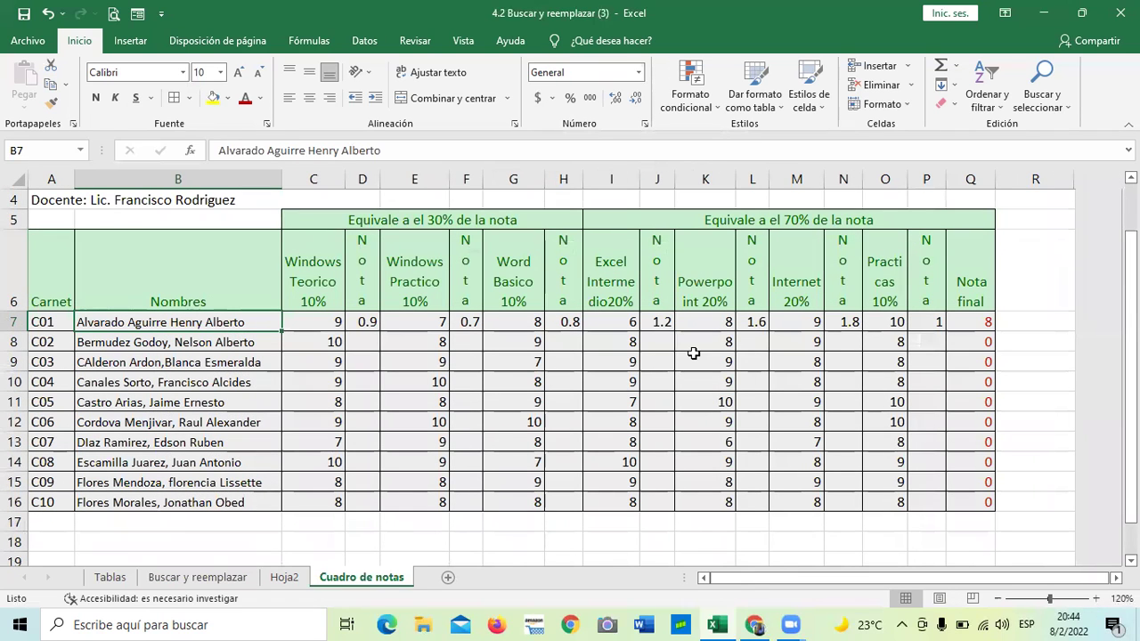
click(1063, 105)
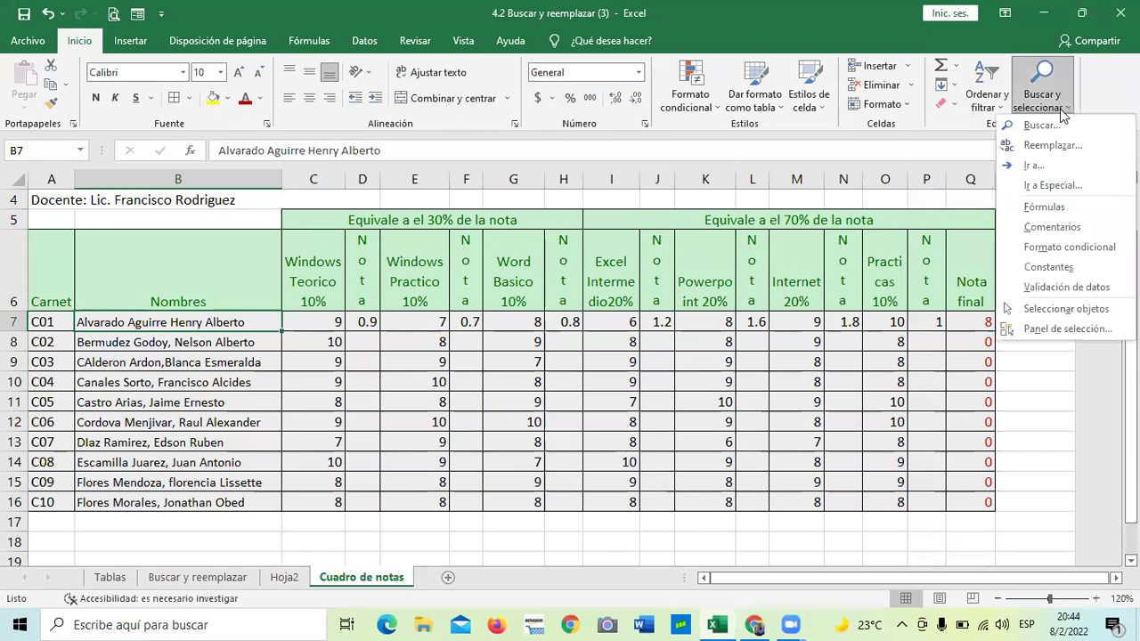
click(1068, 152)
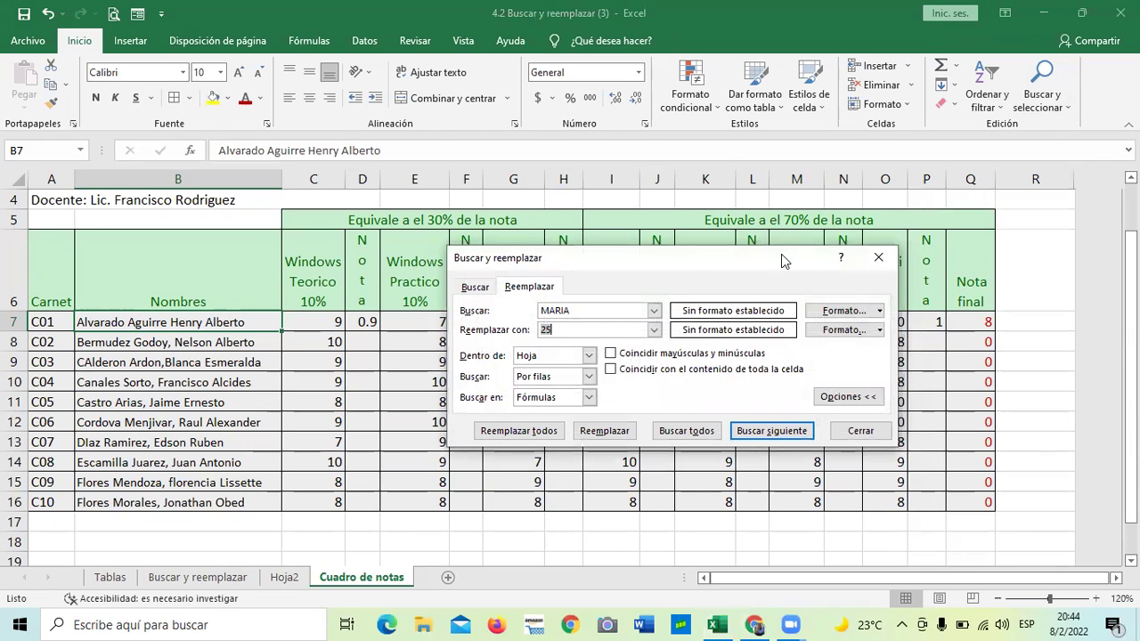
drag(783, 257, 835, 219)
click(676, 272)
key(BackSpace)
key(BackSpace)
key(BackSpace)
key(BackSpace)
key(BackSpace)
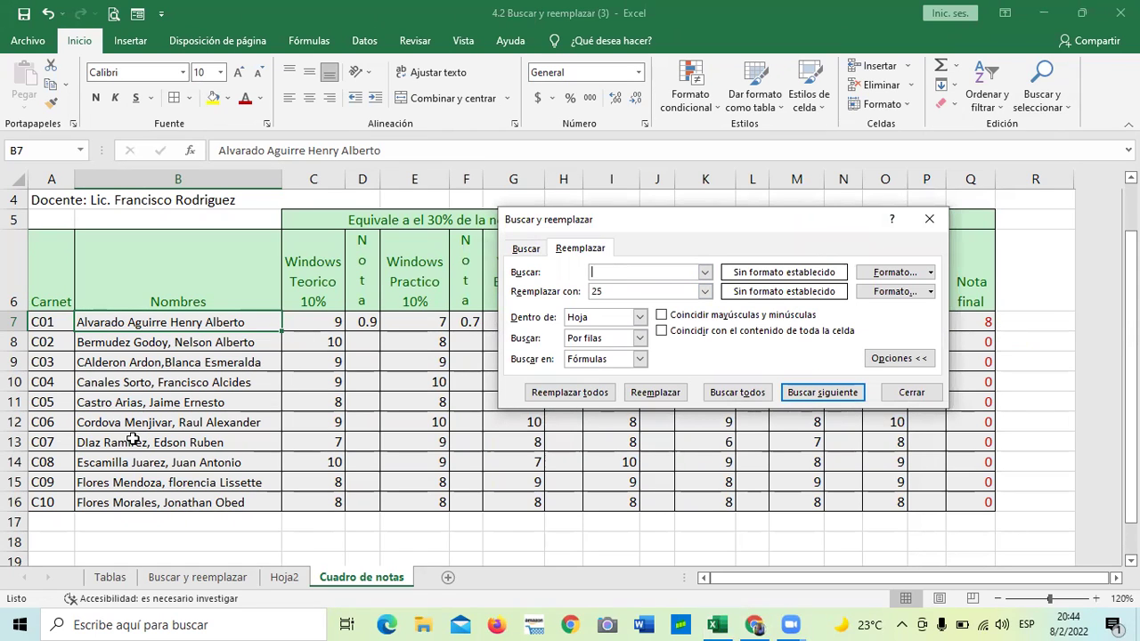
click(104, 364)
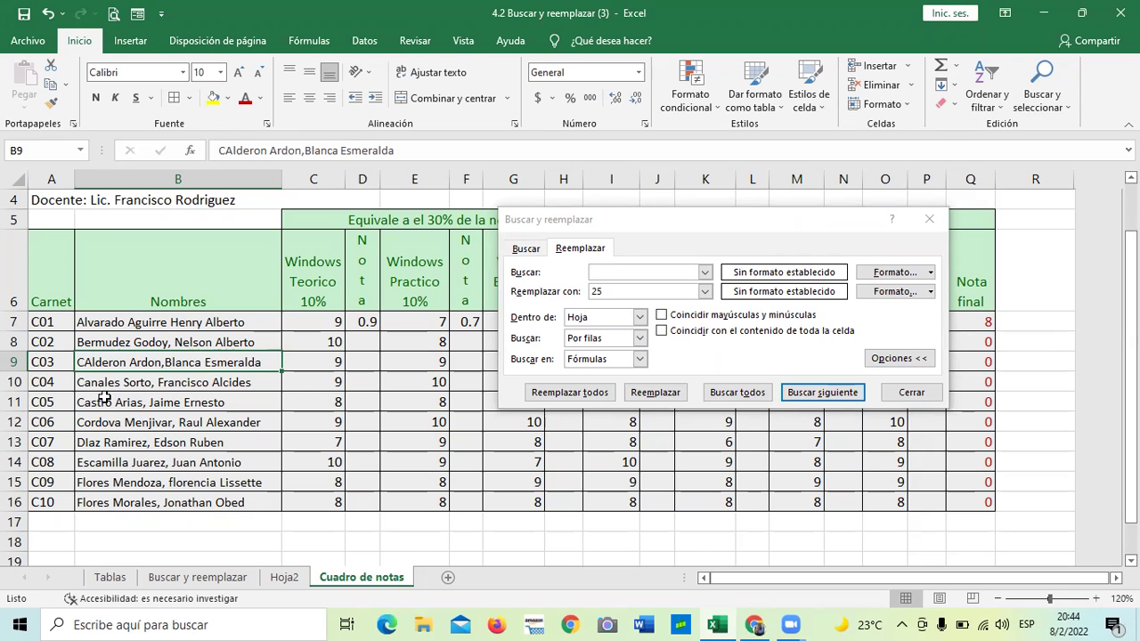
click(643, 272)
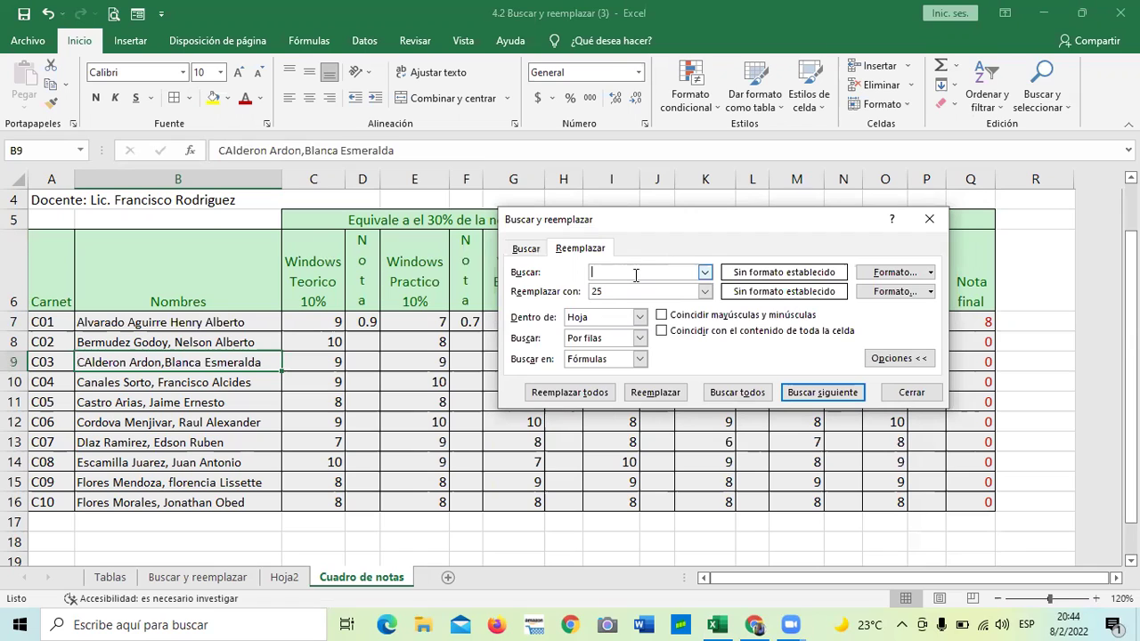
Replace all CAlderon with Calderon, fixing one entry
text(c)
key(BackSpace)
text(C)
key(Caps_Lock)
text(Alder)
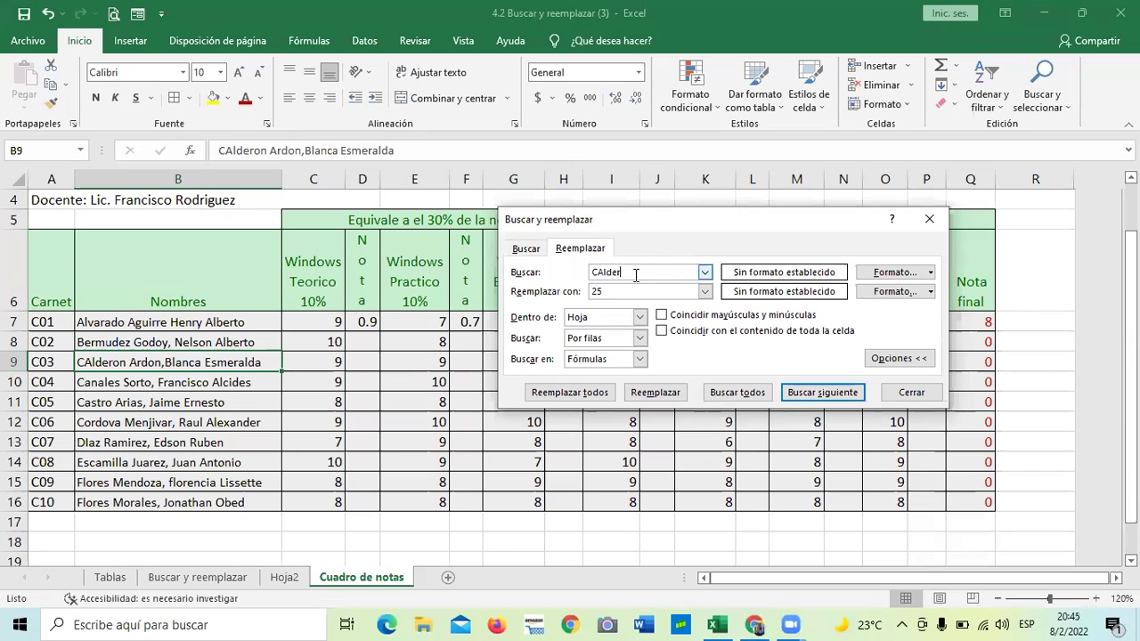
text(on)
click(628, 290)
key(BackSpace)
key(BackSpace)
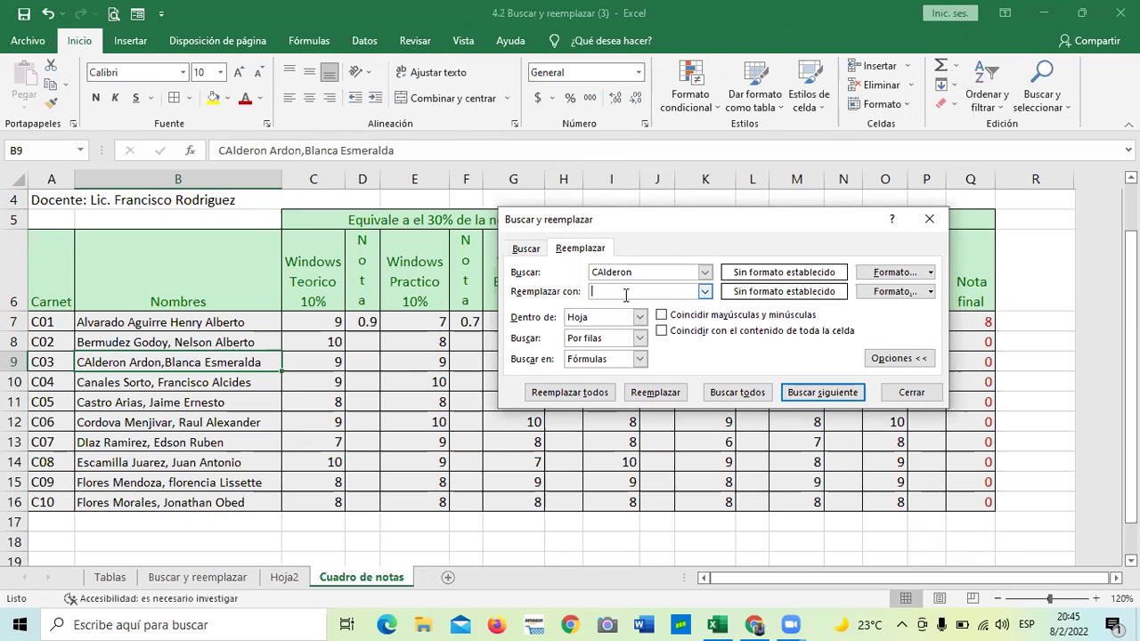
text(Calderon)
click(570, 395)
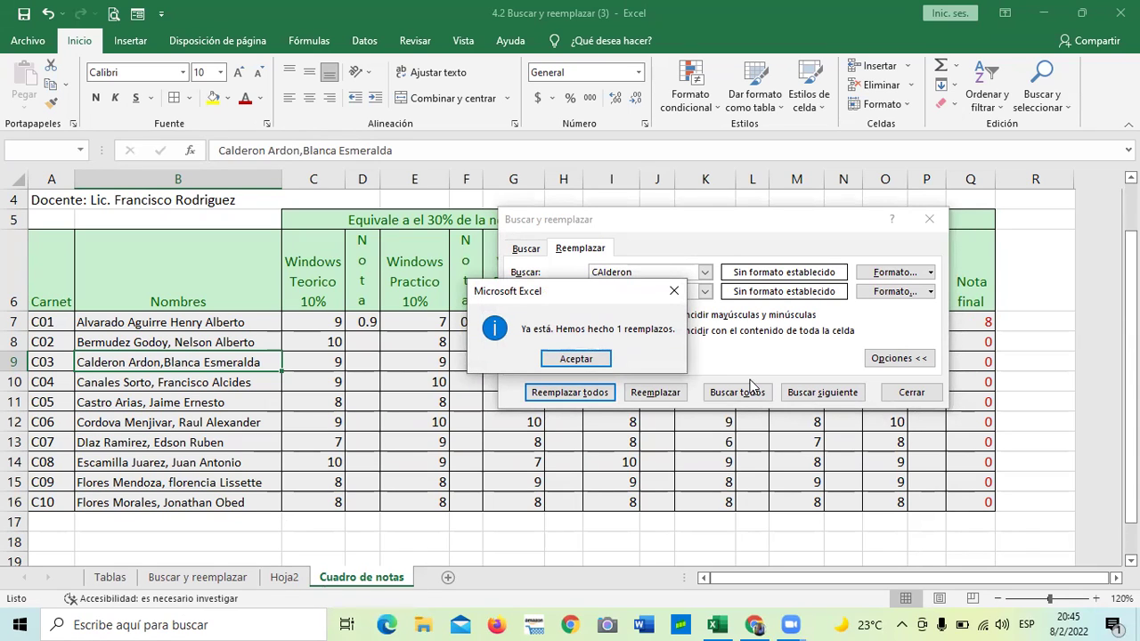
click(575, 360)
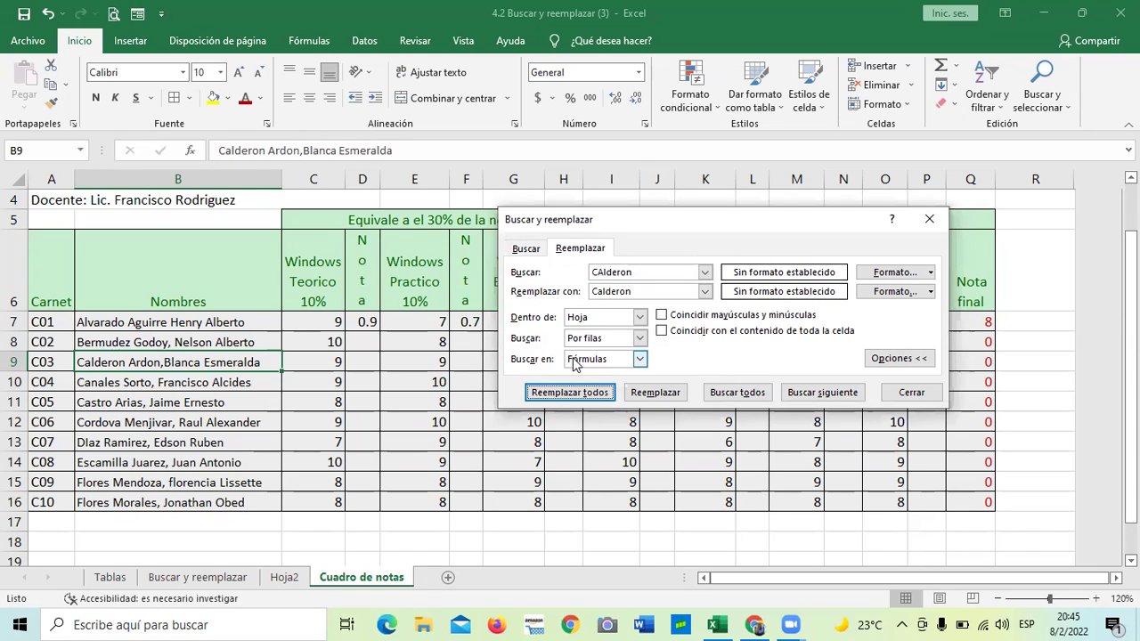
Replace all occurrences of the misspelt surname with its correct spelling, then close Buscar y reemplazar
click(139, 368)
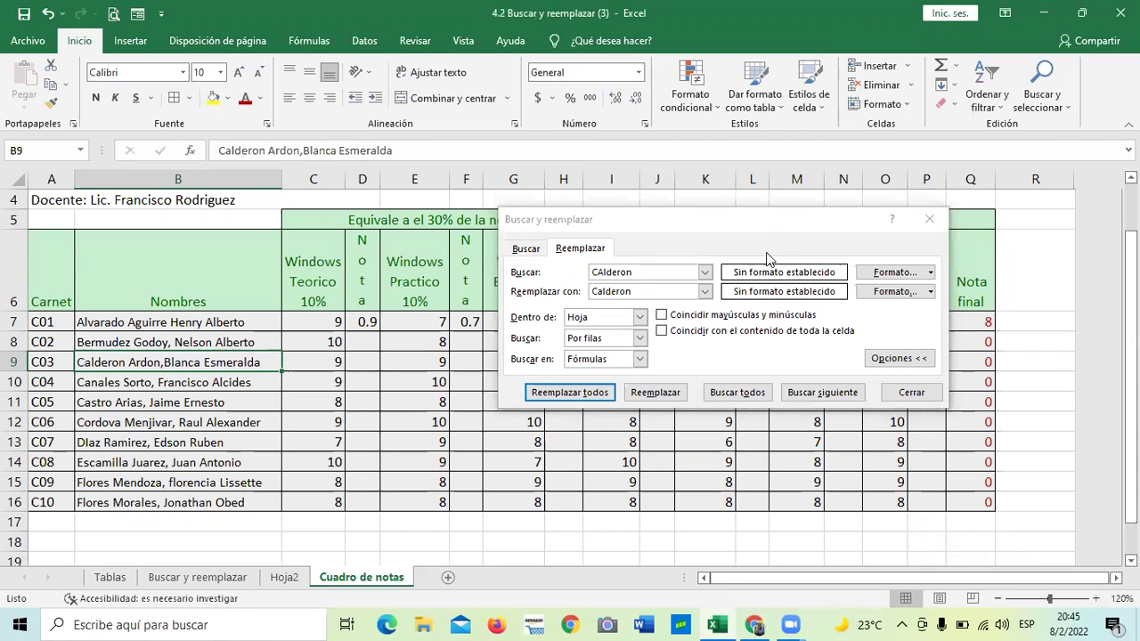
drag(750, 223, 733, 216)
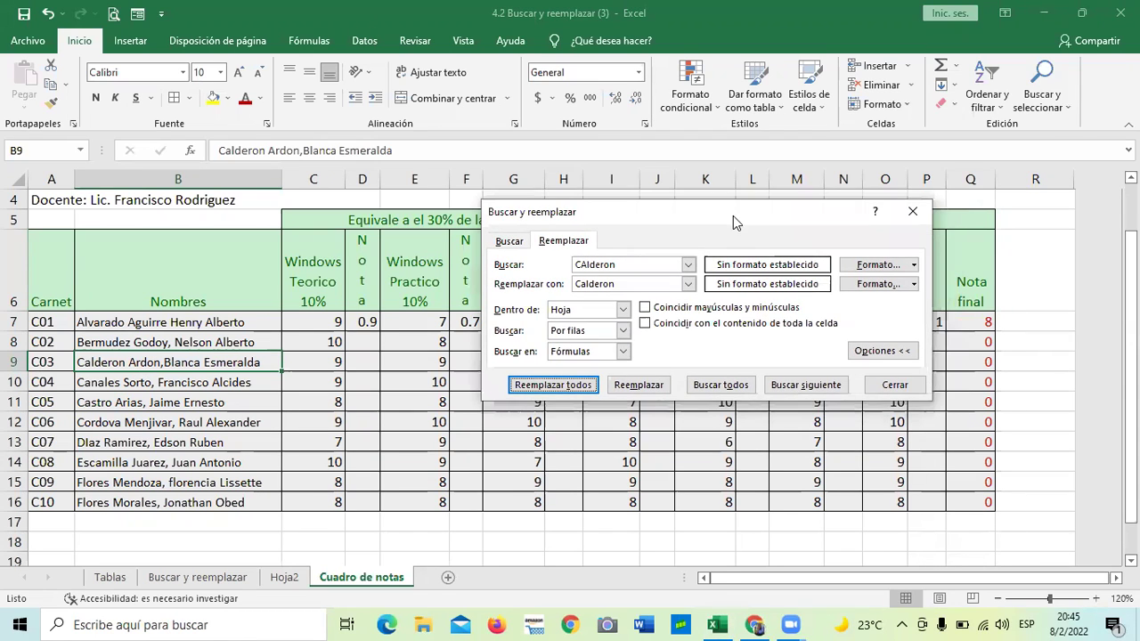
click(654, 265)
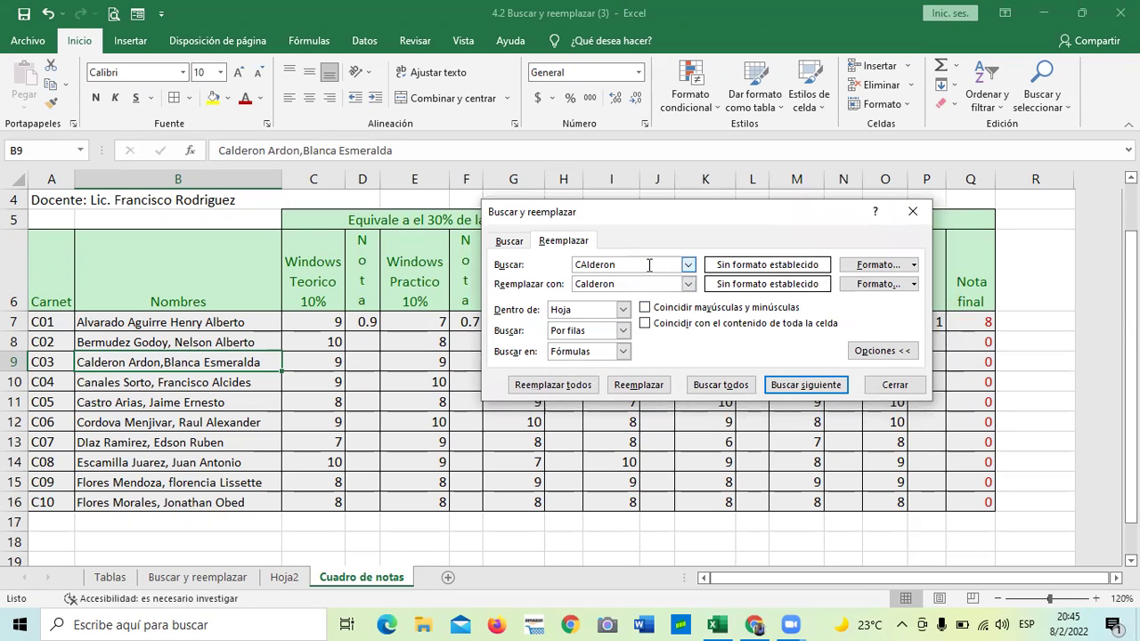
key(BackSpace)
key(BackSpace)
key(BackSpace)
key(BackSpace)
key(BackSpace)
key(BackSpace)
key(BackSpace)
text(Dia)
key(BackSpace)
key(BackSpace)
text(laz)
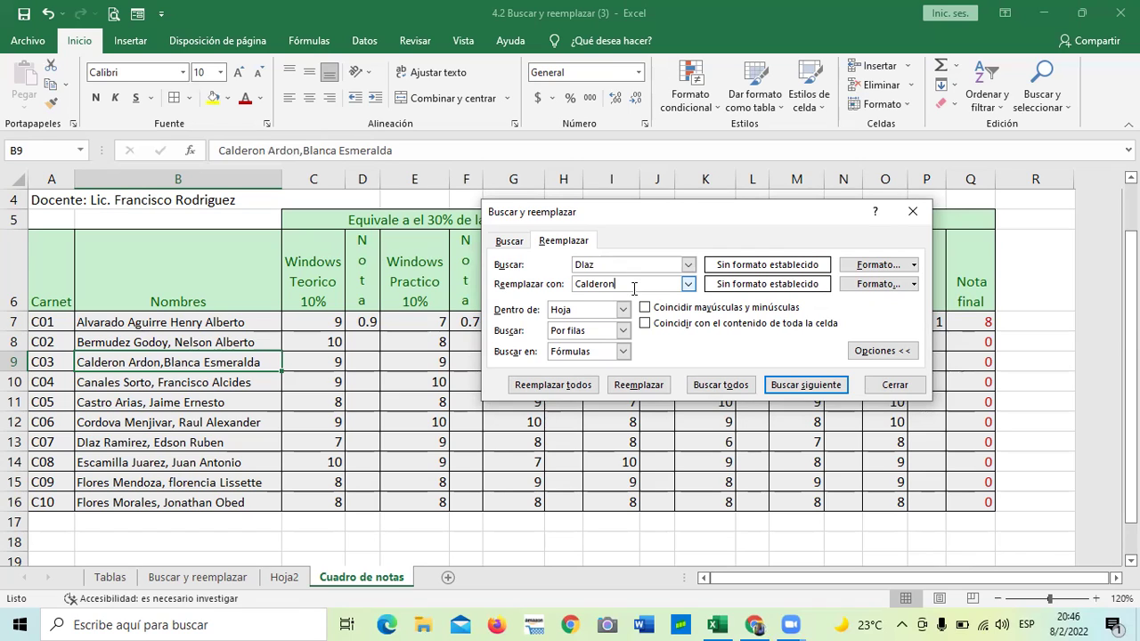
key(BackSpace)
key(BackSpace)
key(BackSpace)
key(BackSpace)
key(BackSpace)
key(BackSpace)
key(BackSpace)
key(BackSpace)
text(Diaz)
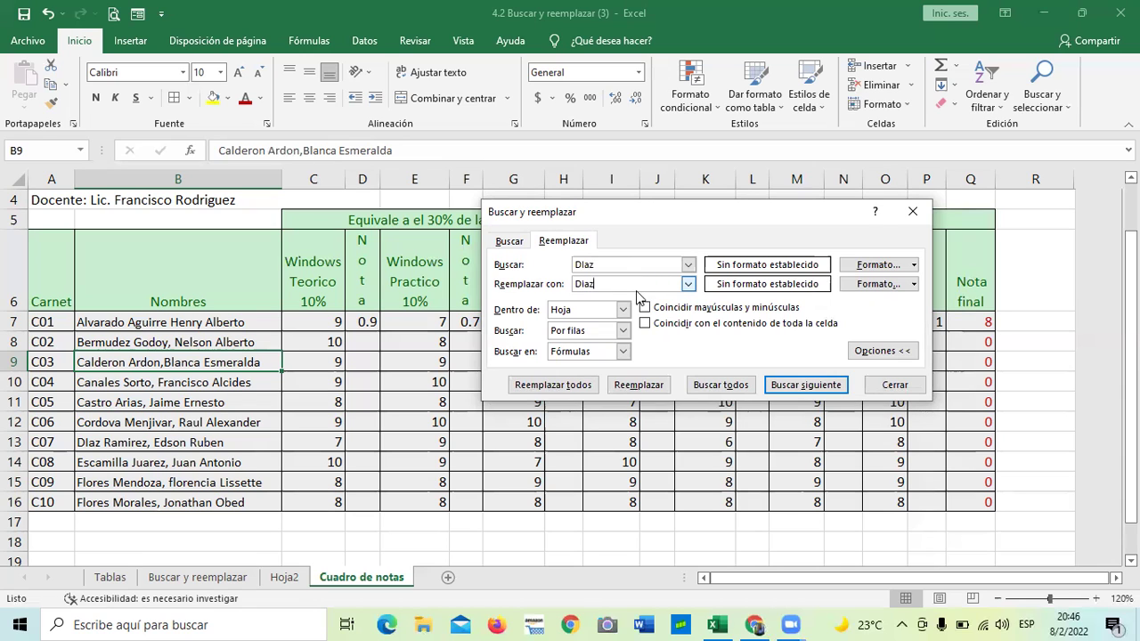
click(562, 387)
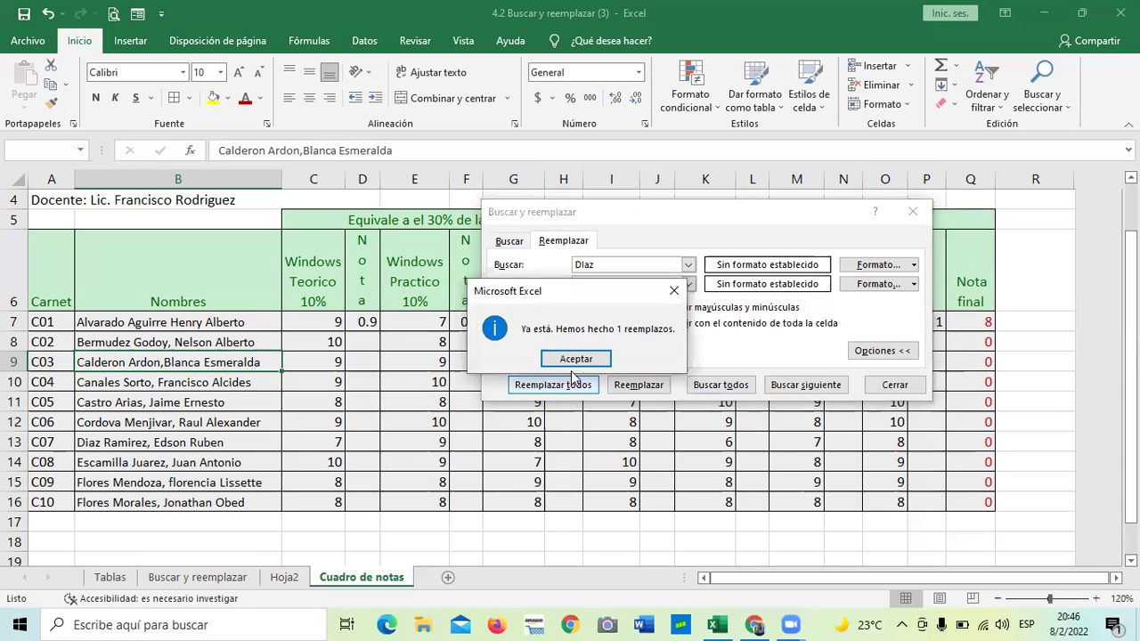
click(575, 360)
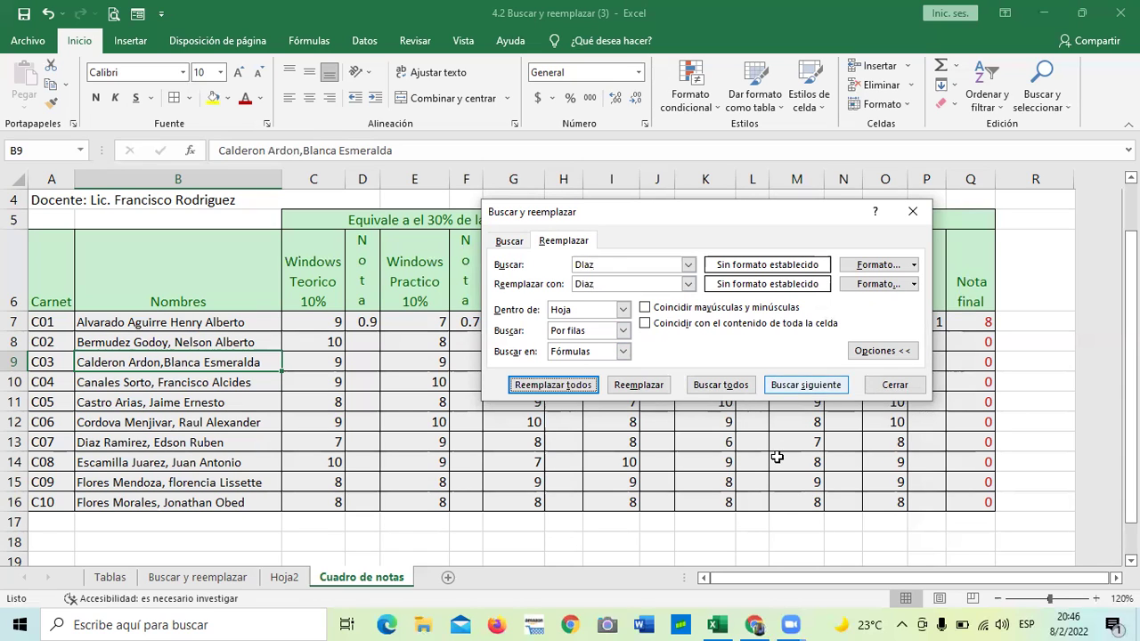
click(913, 213)
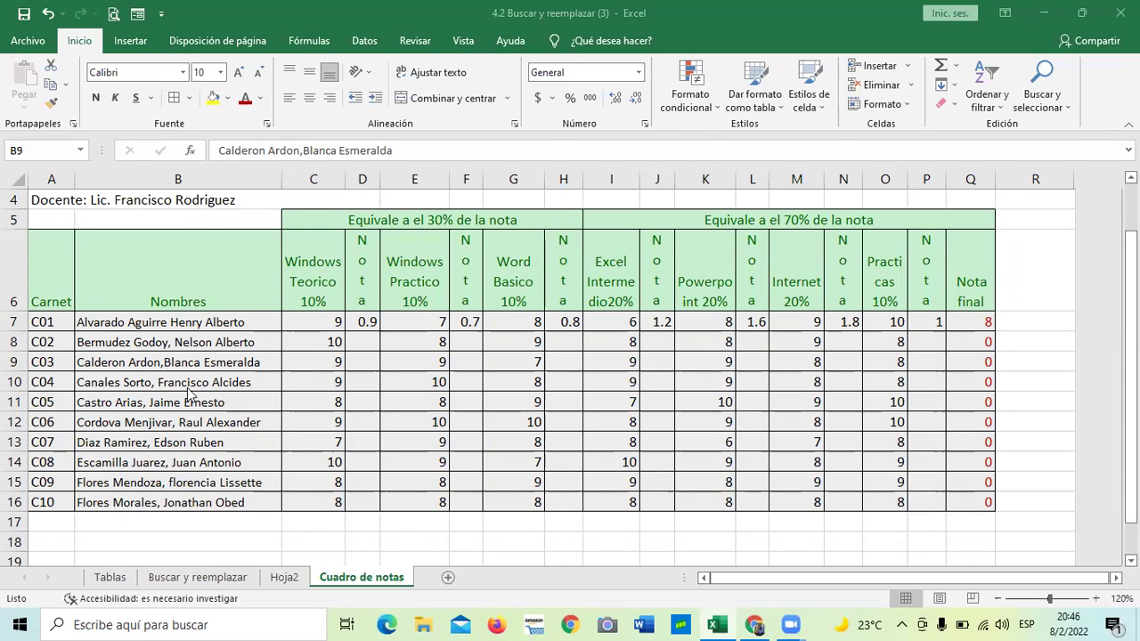
Reopen Reemplazar and enter the old student's name from B16 in Buscar
click(160, 465)
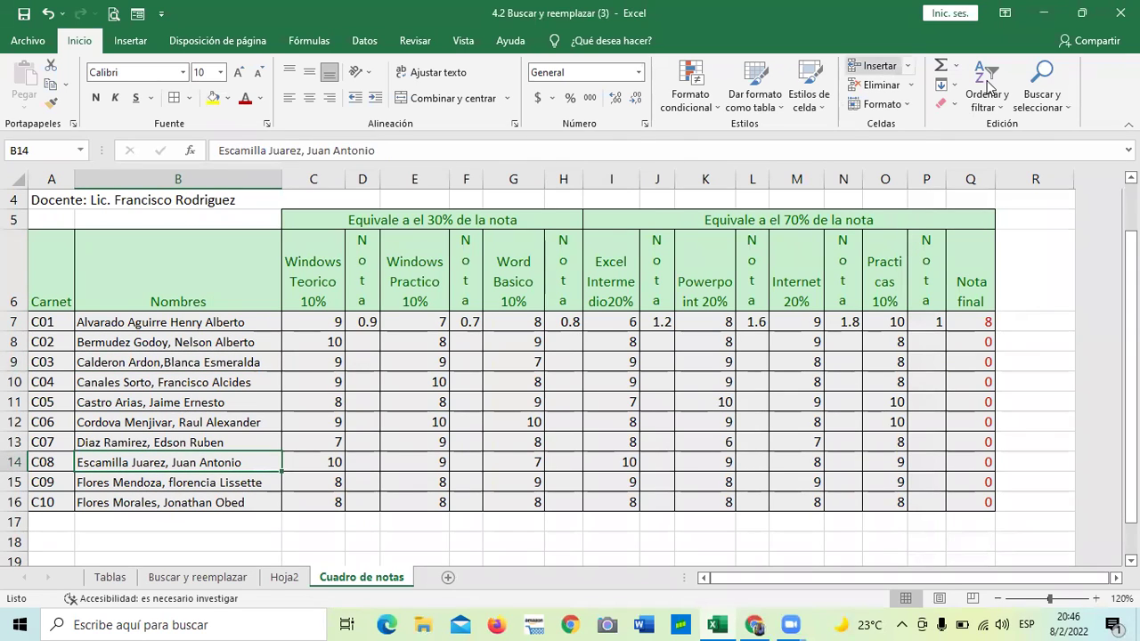
click(1042, 80)
click(1044, 151)
drag(700, 234, 668, 195)
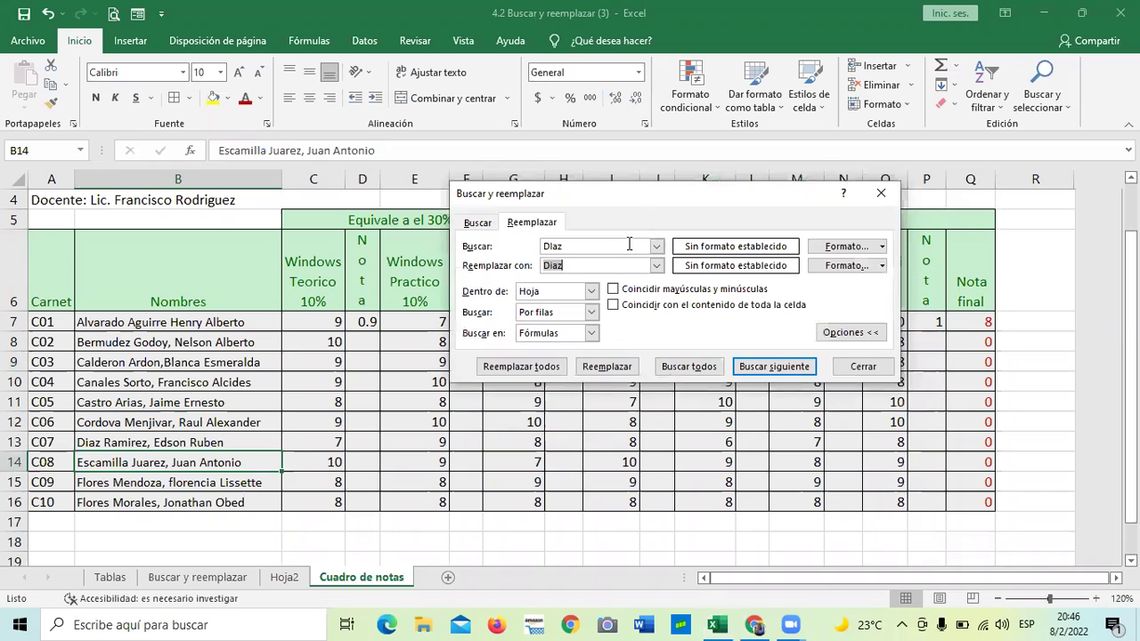
click(611, 244)
key(BackSpace)
key(BackSpace)
key(BackSpace)
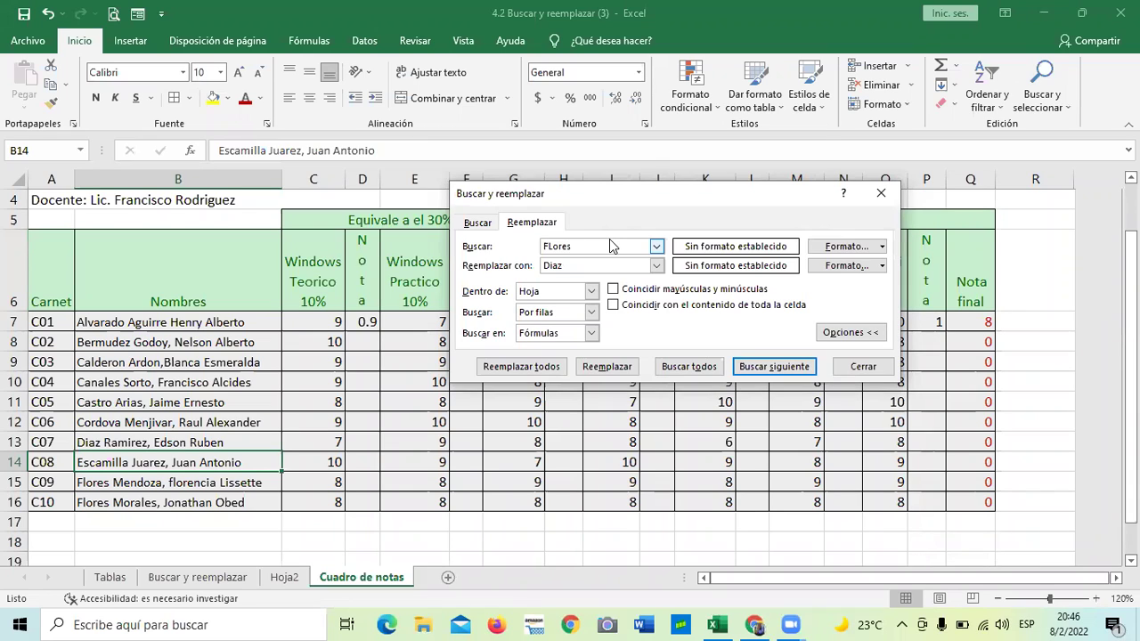
key(BackSpace)
key(BackSpace)
key(BackSpace)
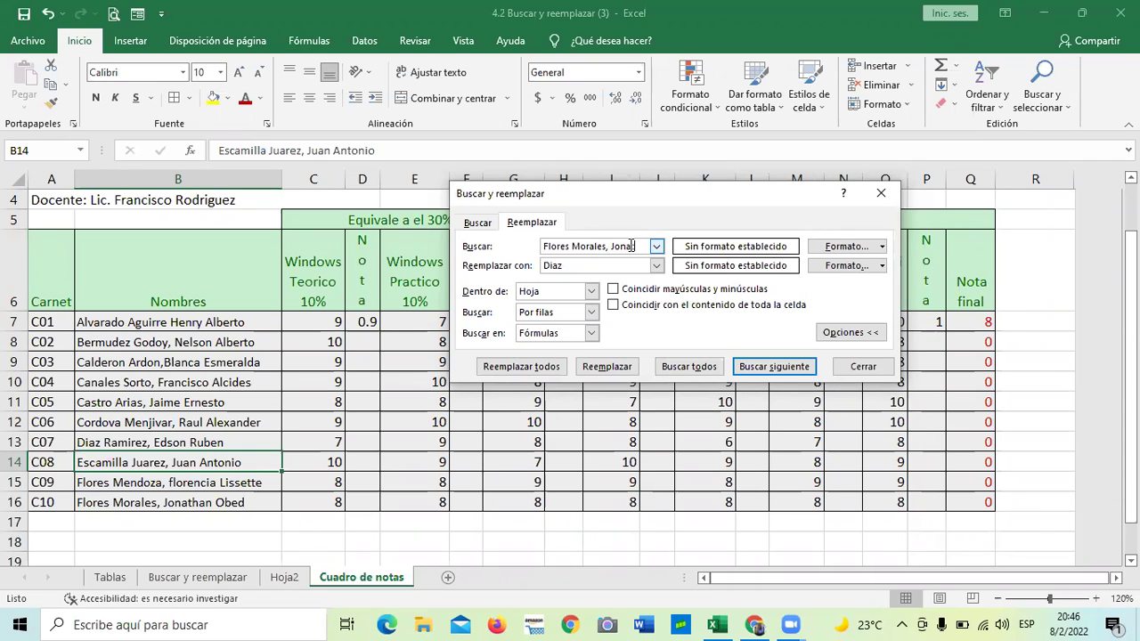
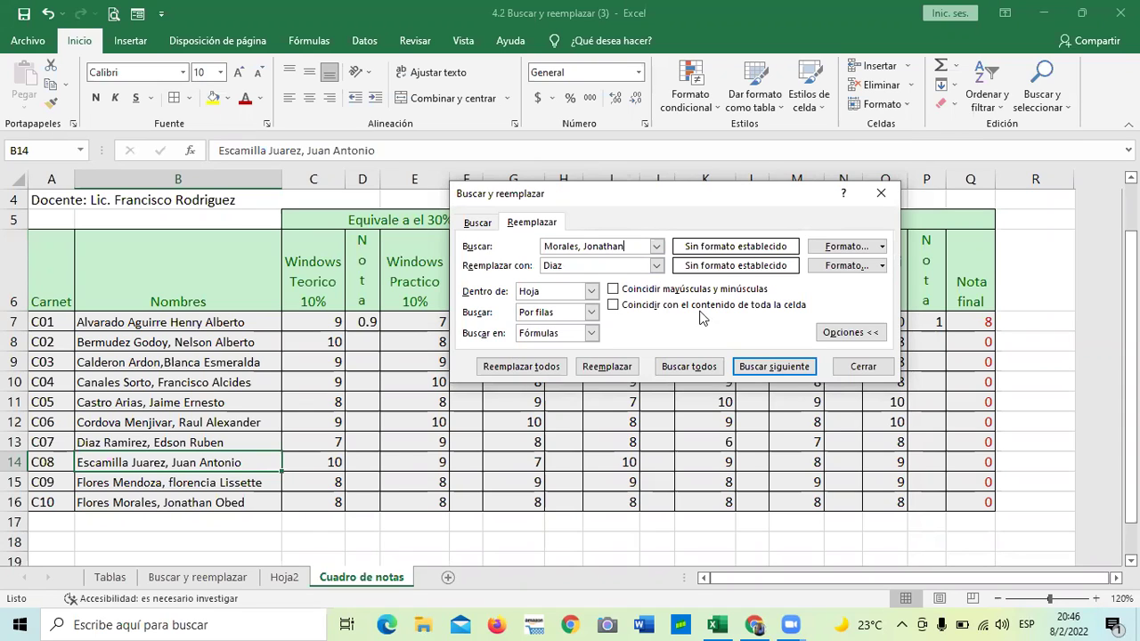
Enter the new student's full name in Reemplazar con, replace all, then close the dialog
click(623, 245)
double_click(631, 265)
key(BackSpace)
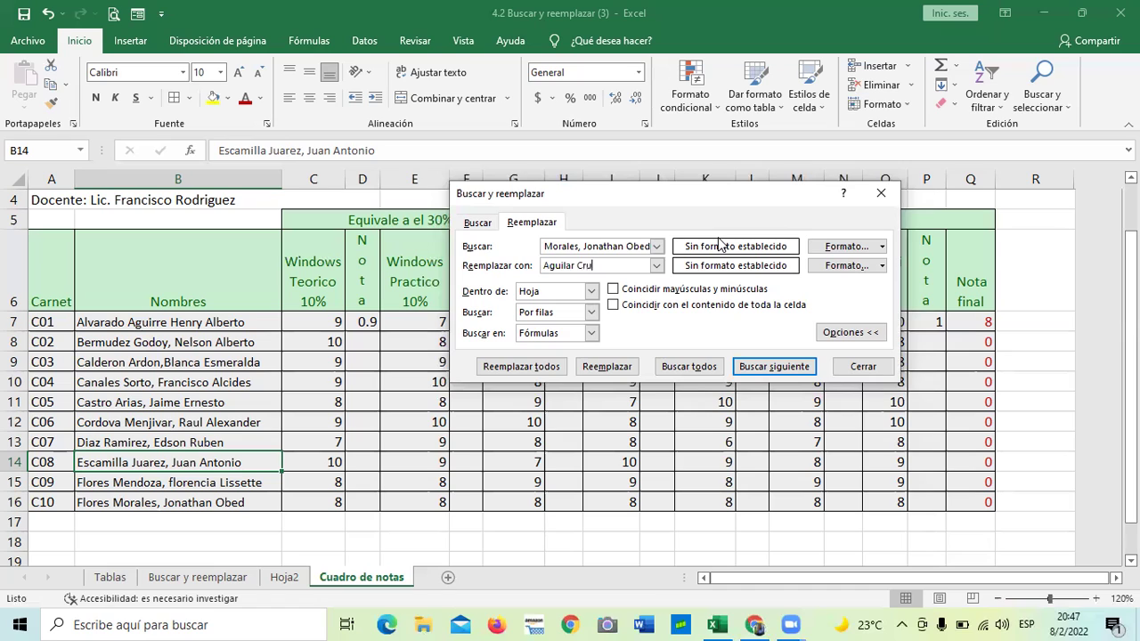
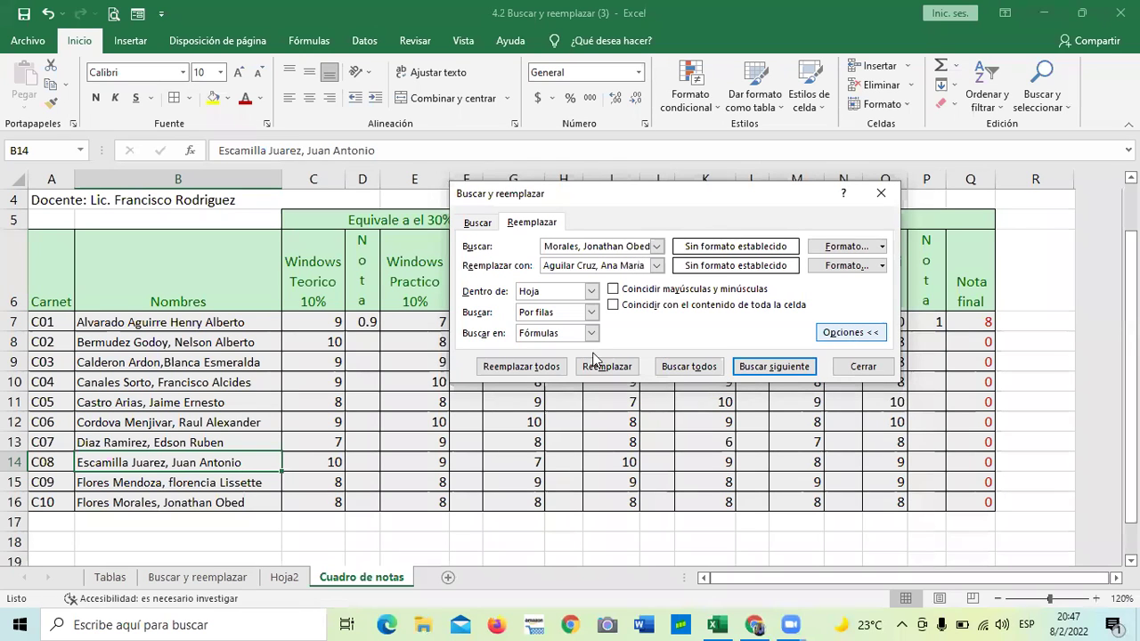
click(523, 367)
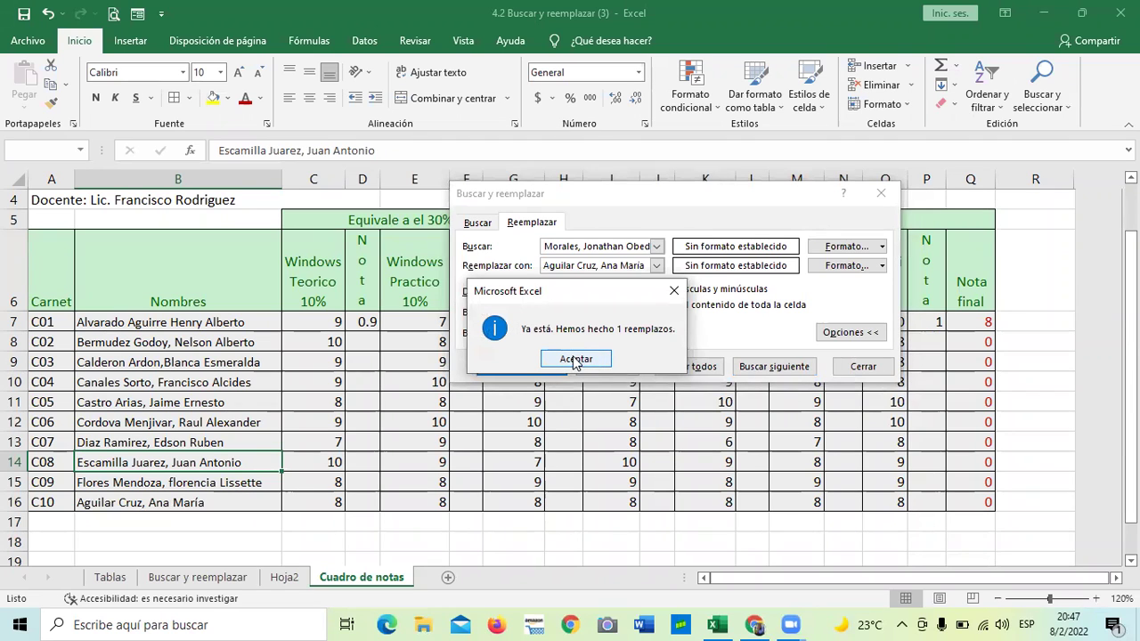
click(576, 360)
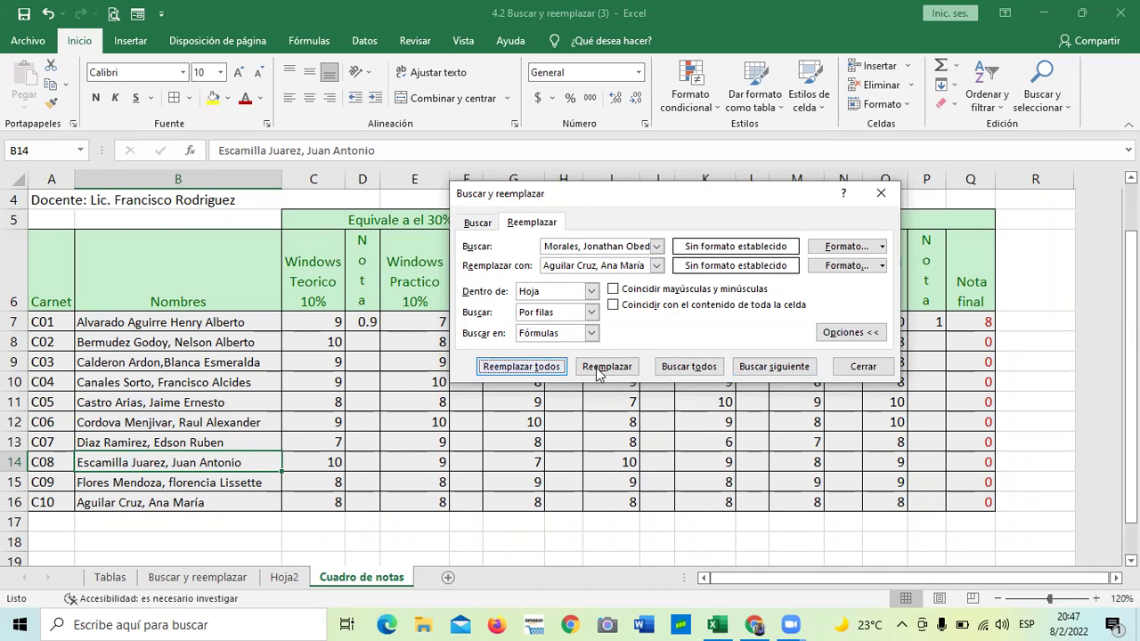
click(860, 366)
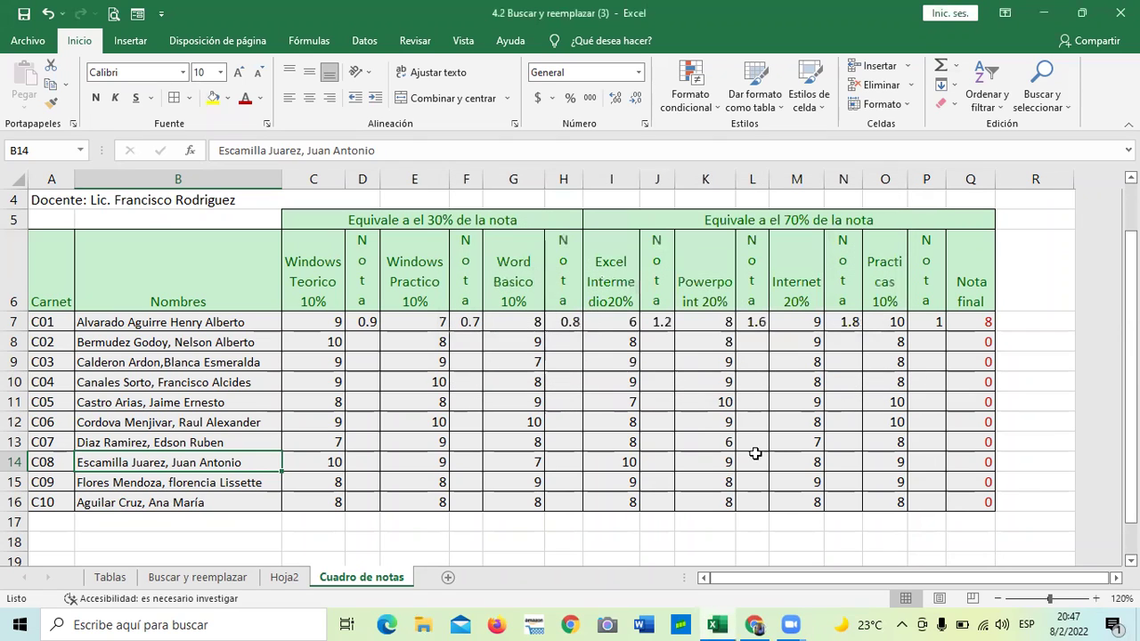
Select cell K13 and bring the Buscar y reemplazar window back up
click(725, 444)
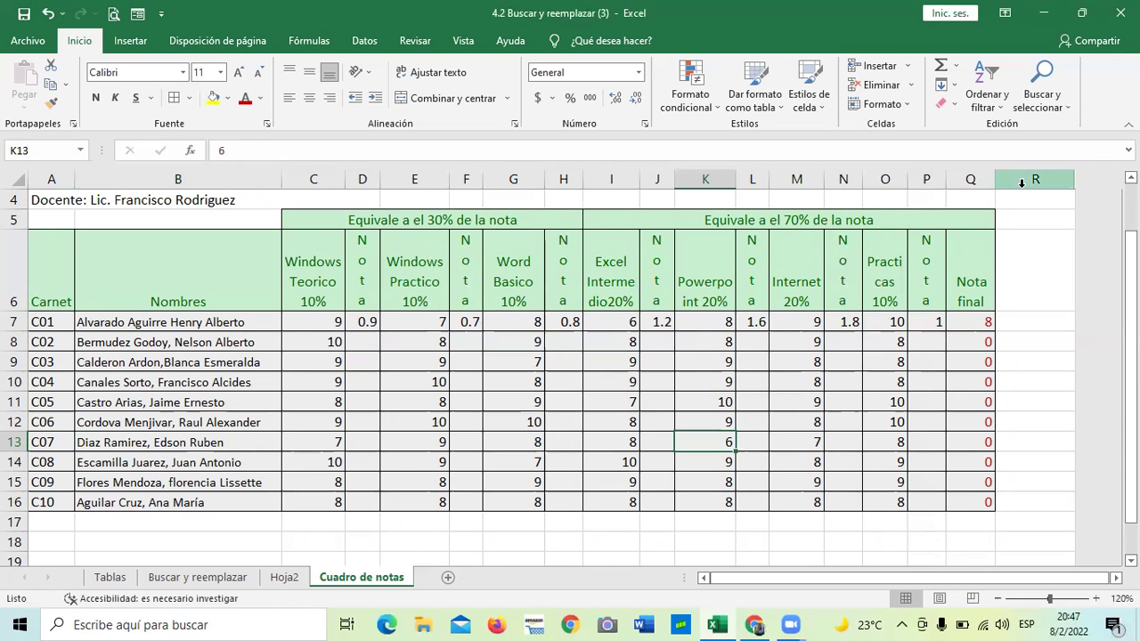
click(1064, 130)
click(1064, 146)
drag(626, 208, 533, 144)
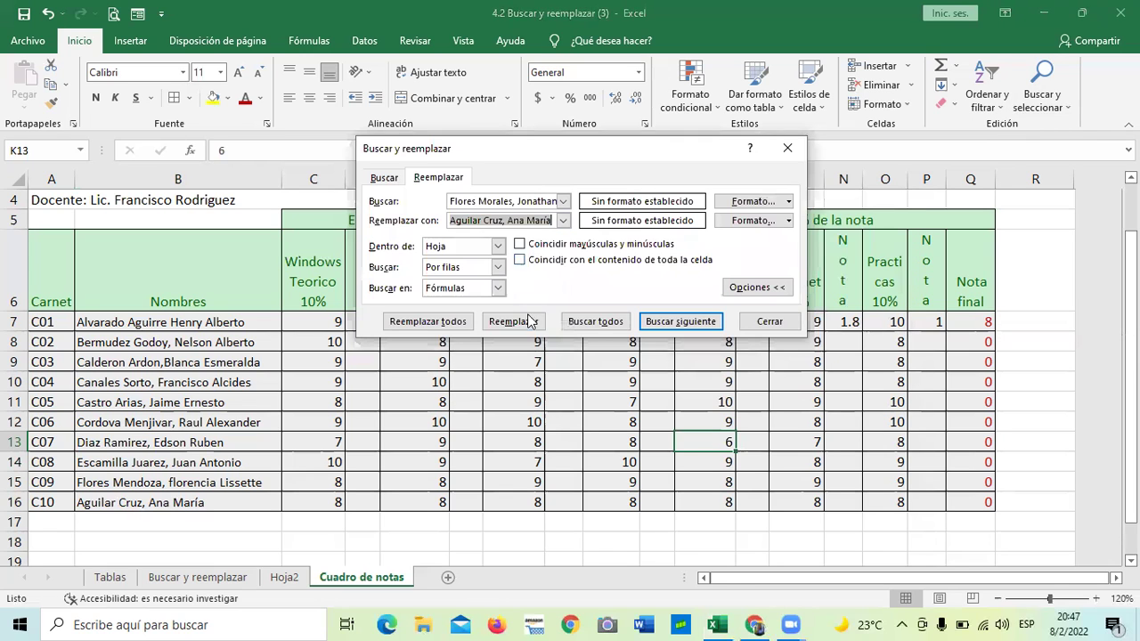
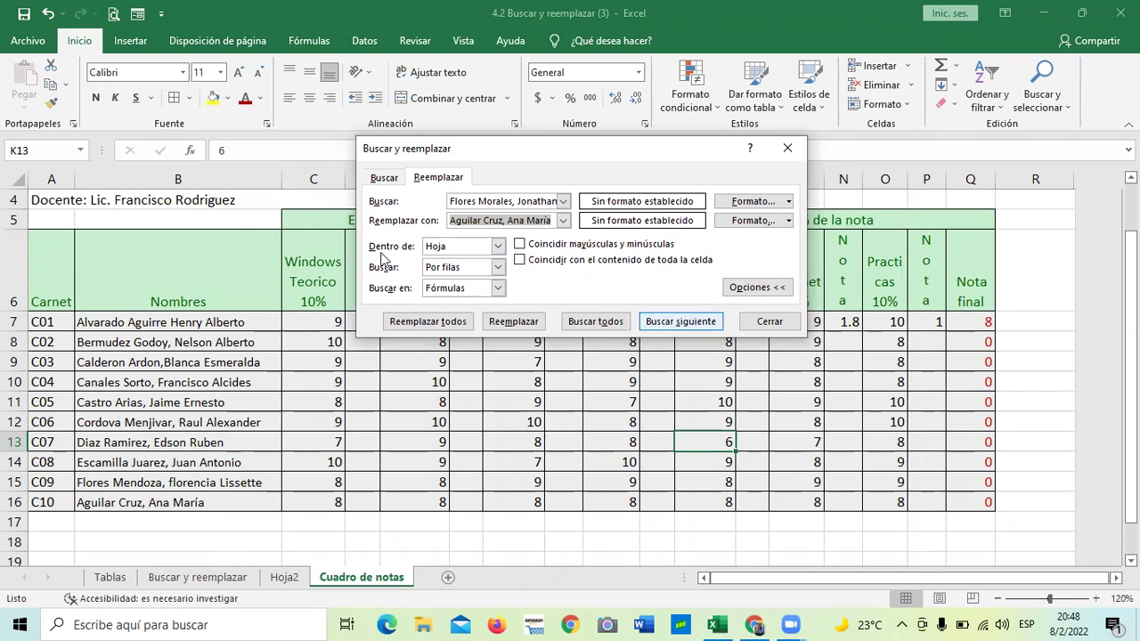
Set the Dentro de search scope to Libro so the whole workbook is searched
click(498, 245)
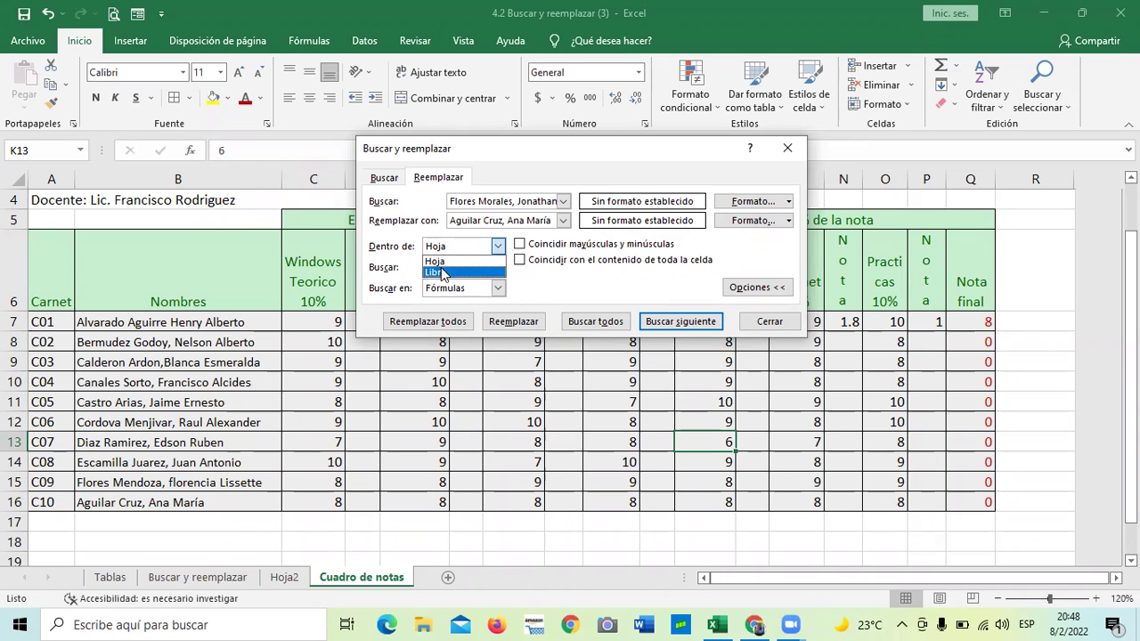
click(440, 271)
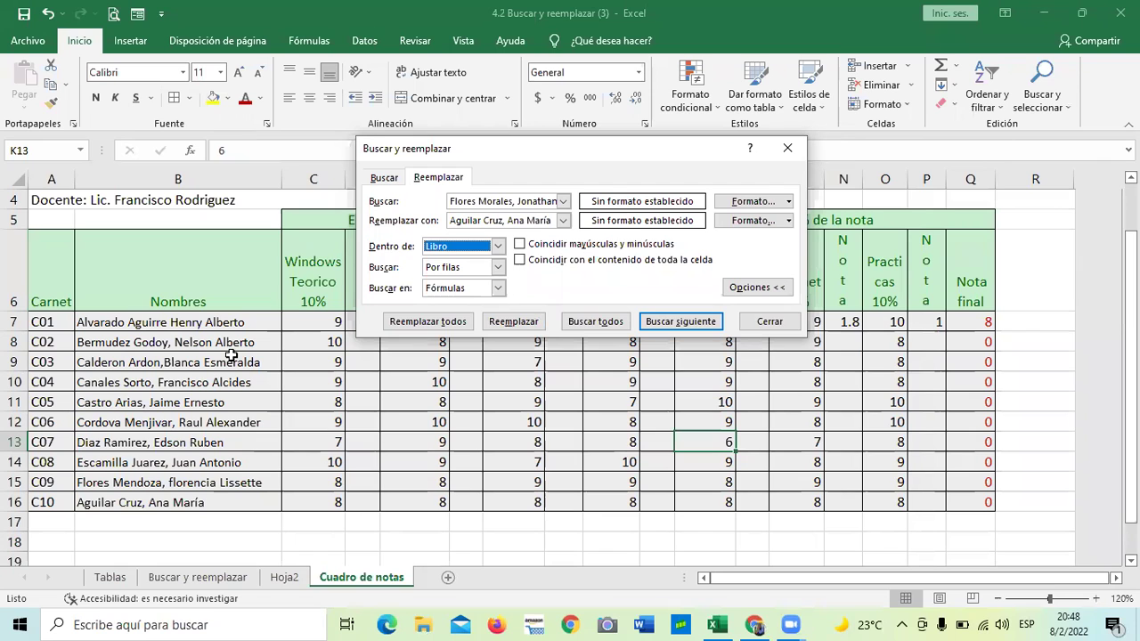
scroll(218, 316, up, 1)
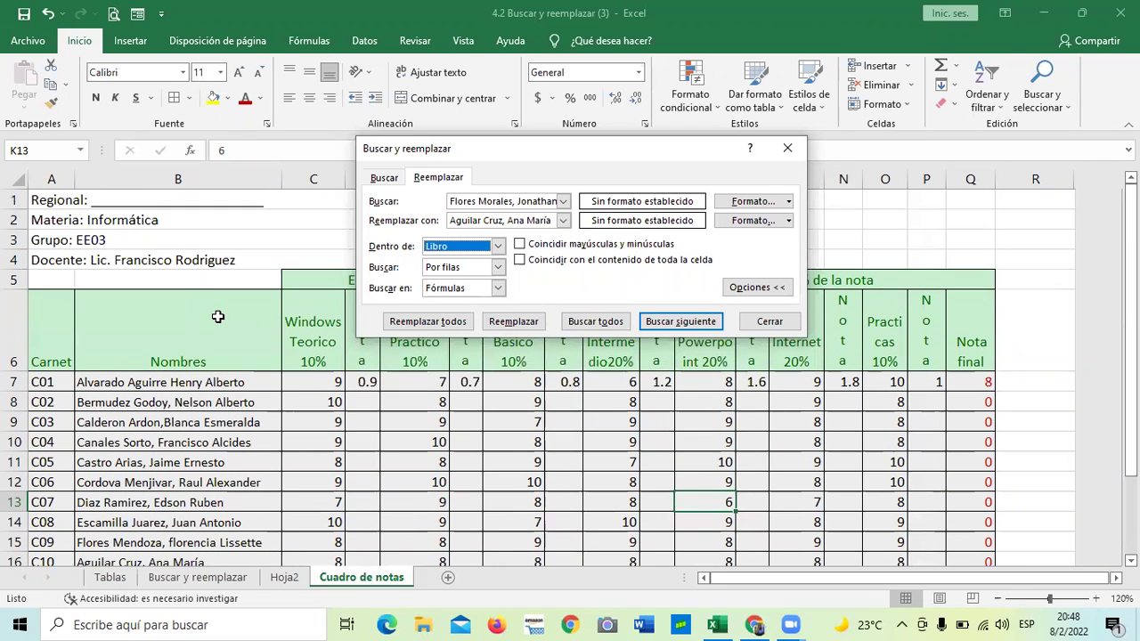
scroll(170, 419, down, 2)
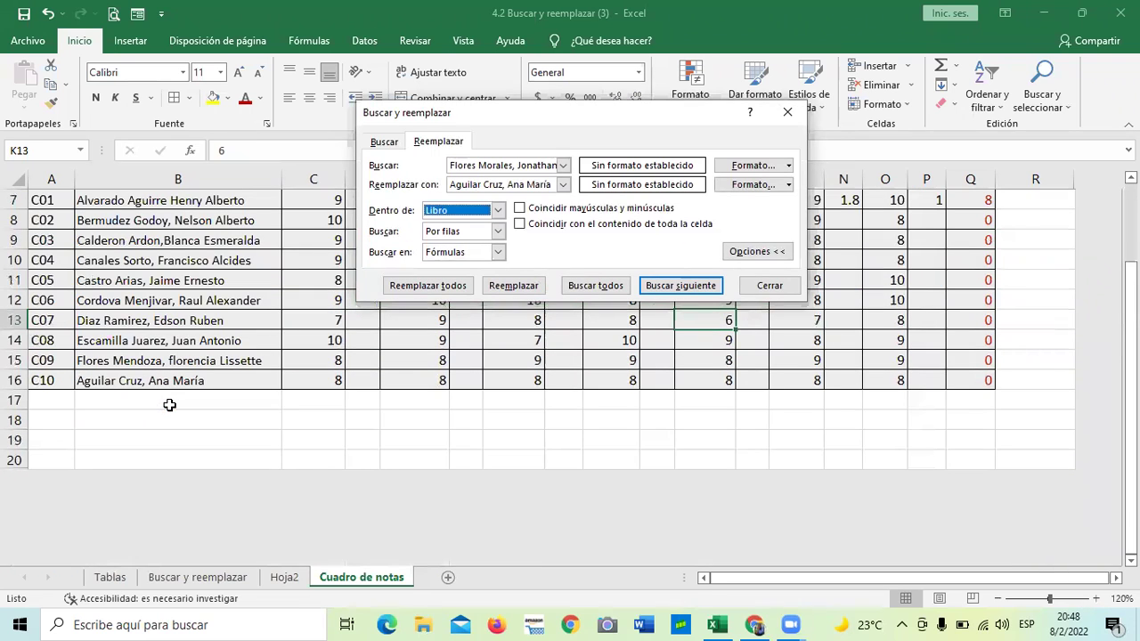
scroll(260, 446, up, 1)
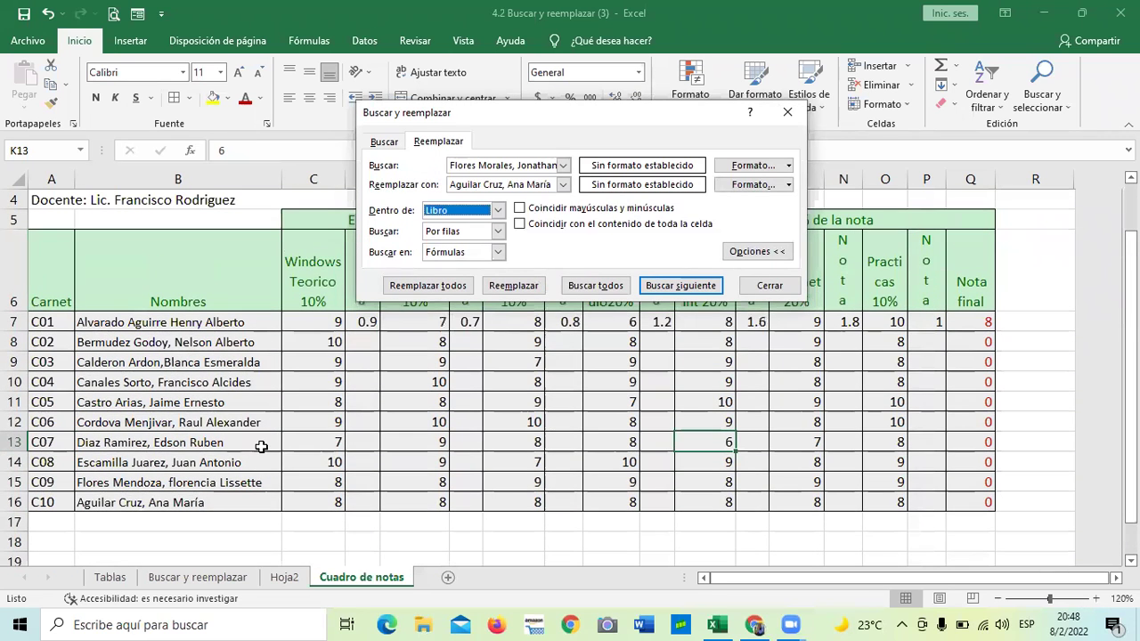
click(496, 211)
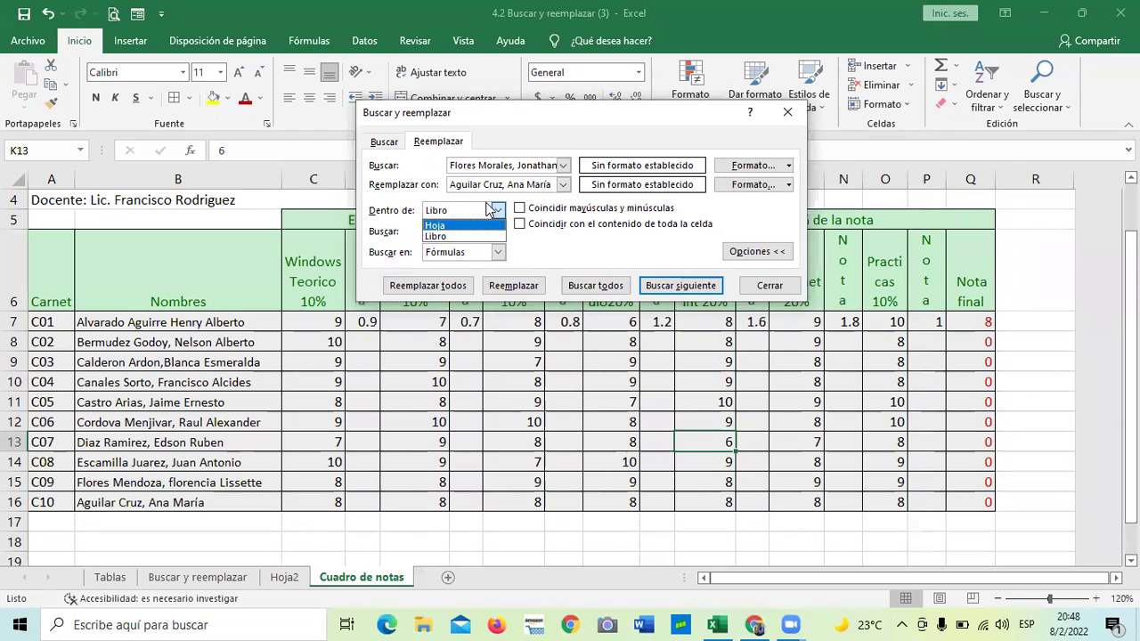
click(448, 237)
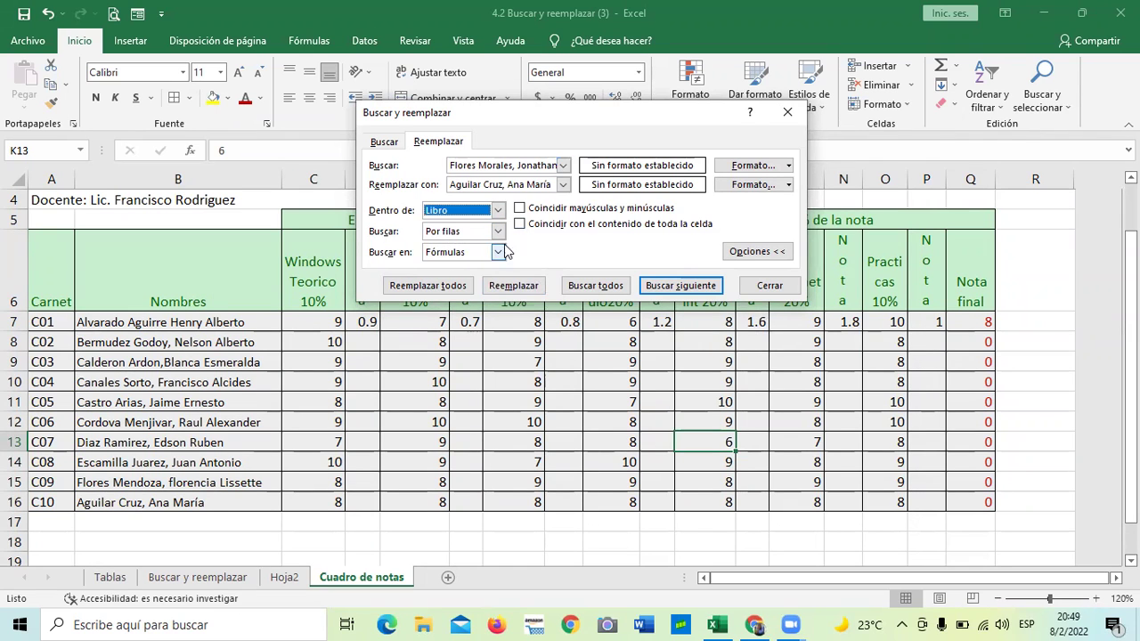
Keep Buscar en set to Fórmulas and open the find Formato choices
click(499, 232)
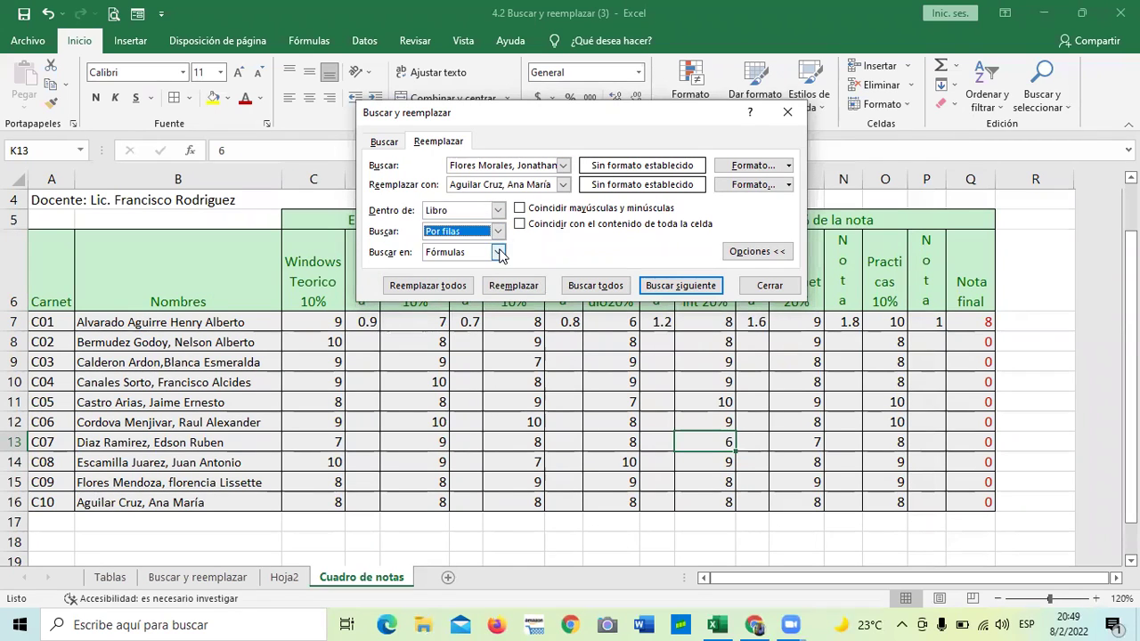
click(498, 253)
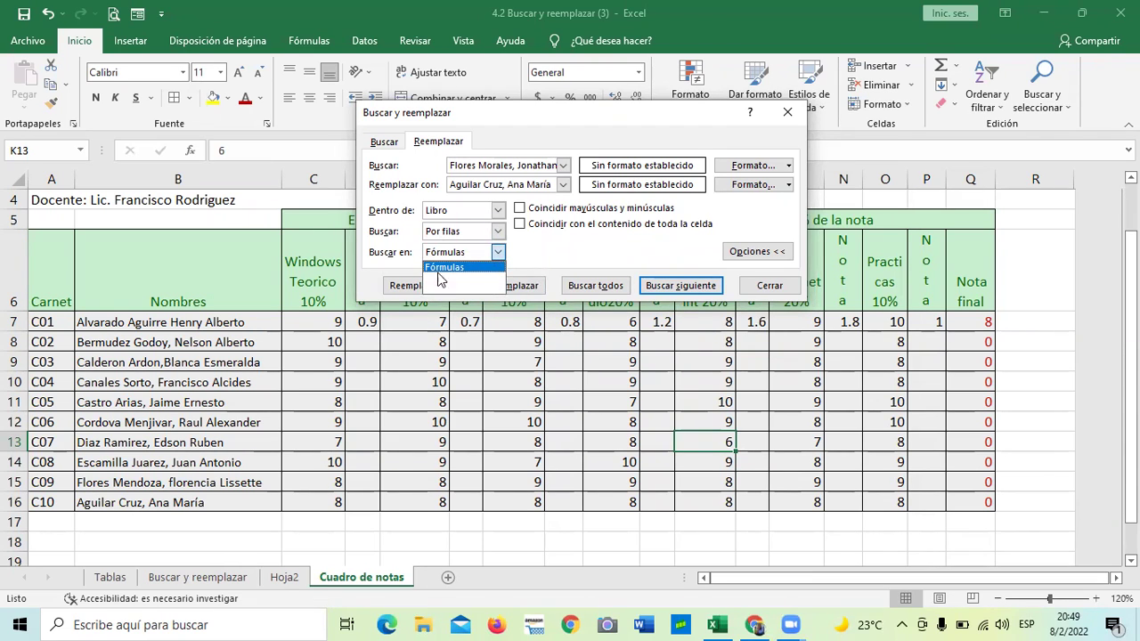
click(462, 255)
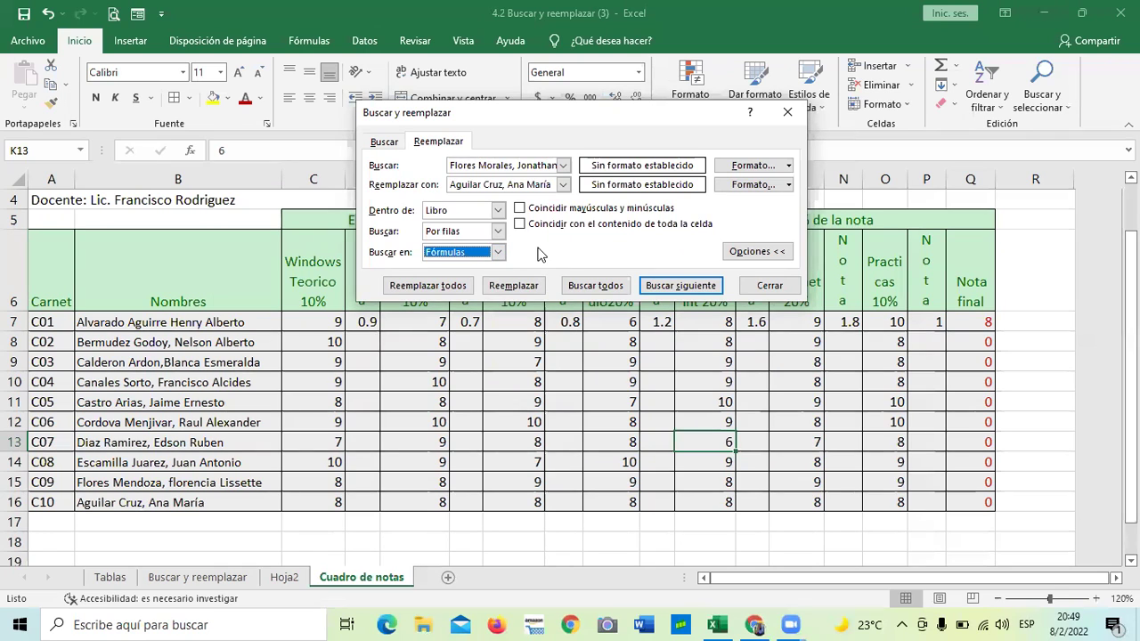
click(789, 169)
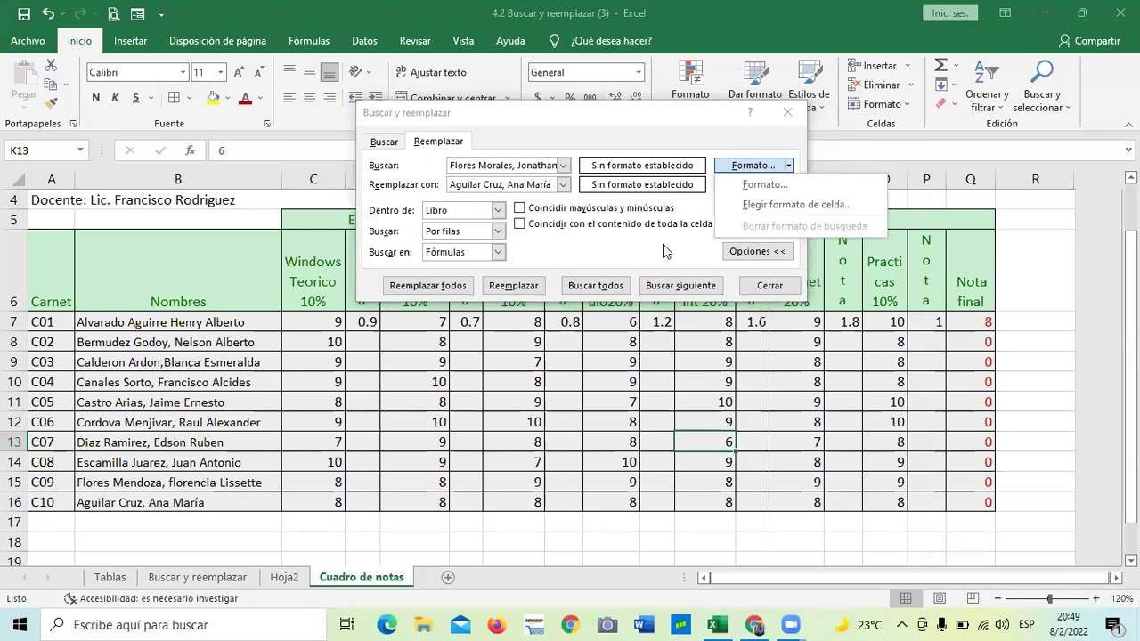
Choose Elegir formato de celda for the replacement, then reopen Buscar y seleccionar > Reemplazar
click(790, 184)
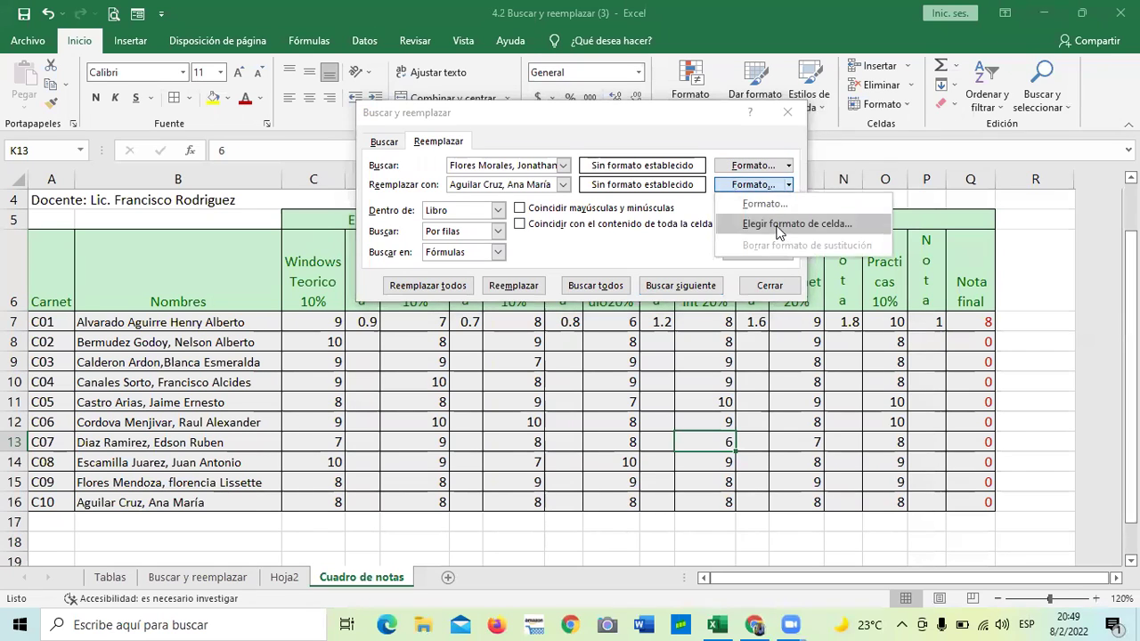
click(779, 230)
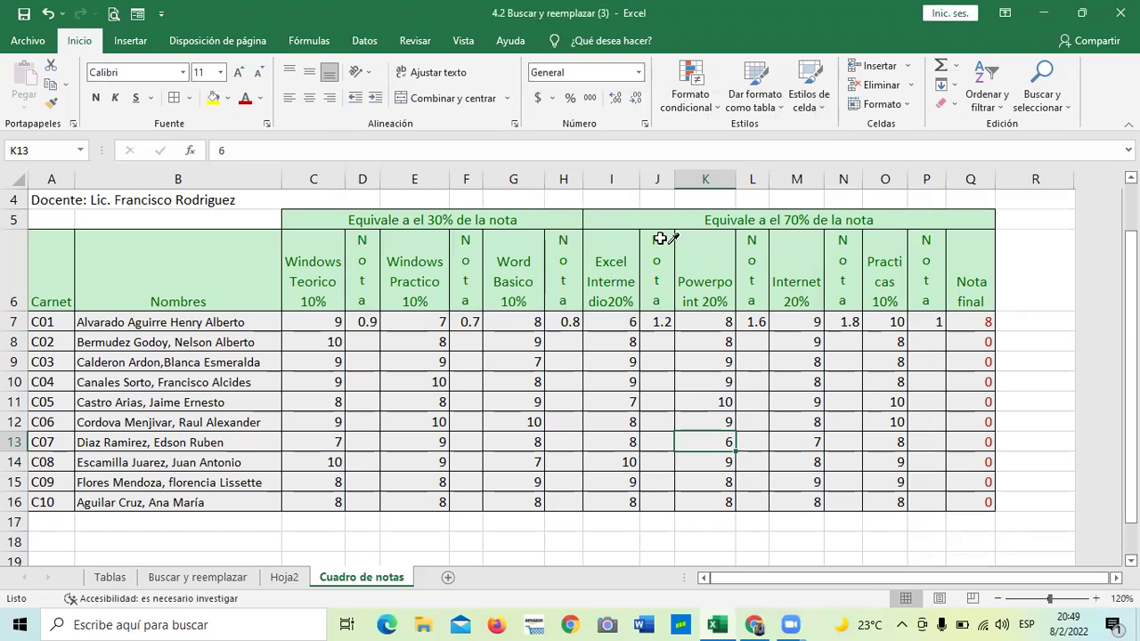
click(1054, 100)
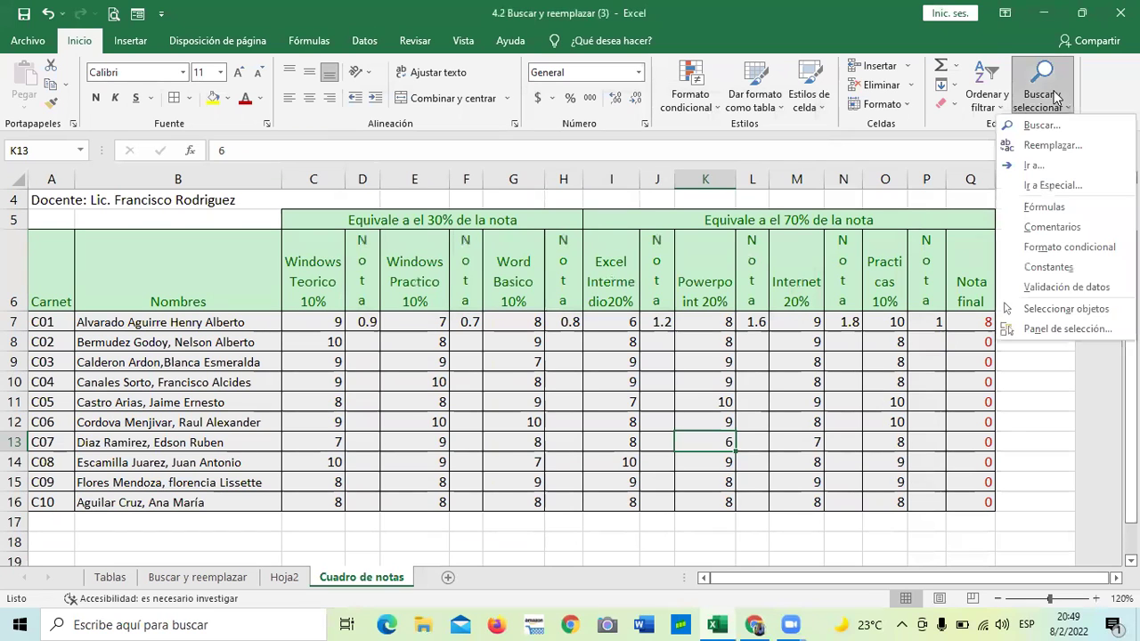
click(1043, 149)
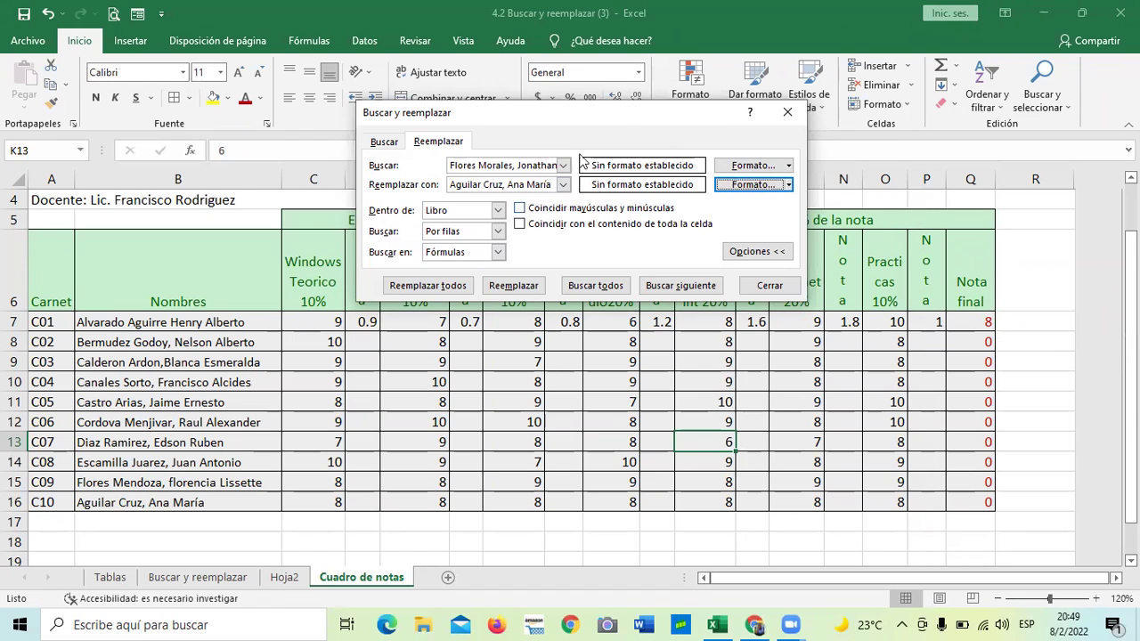
Collapse the extra search options so the button reads Opciones >>
click(743, 253)
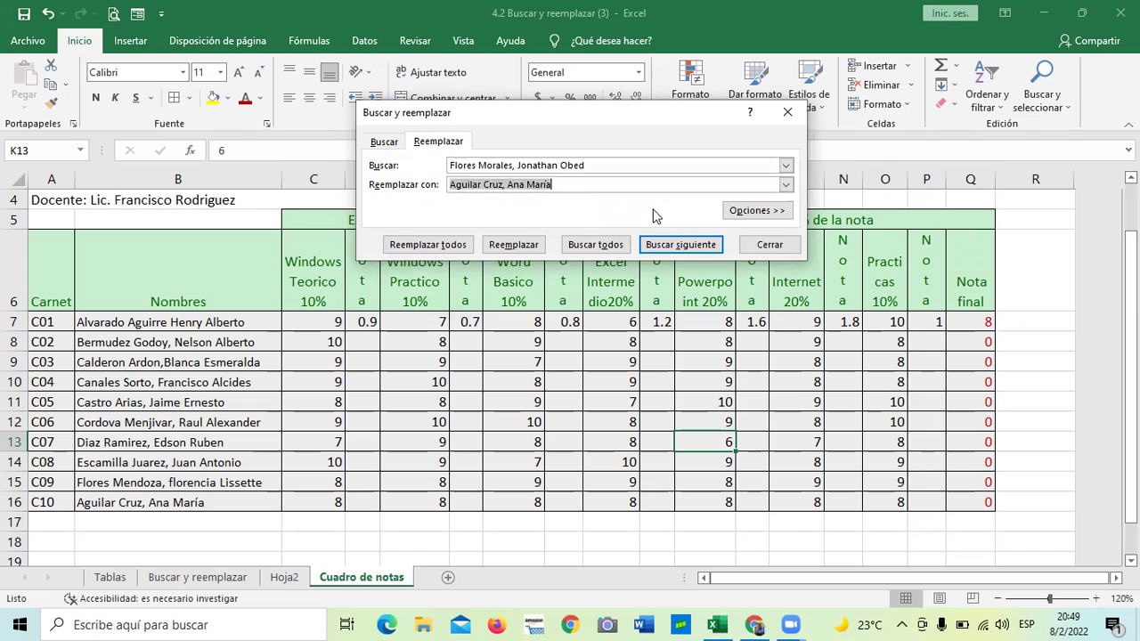
click(750, 214)
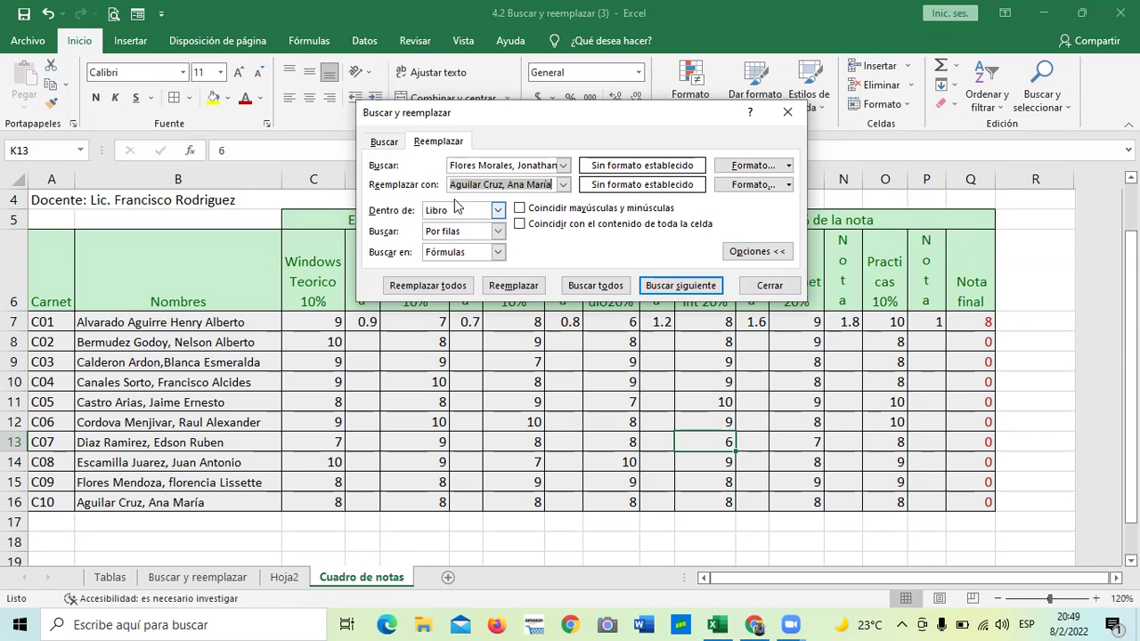
click(757, 252)
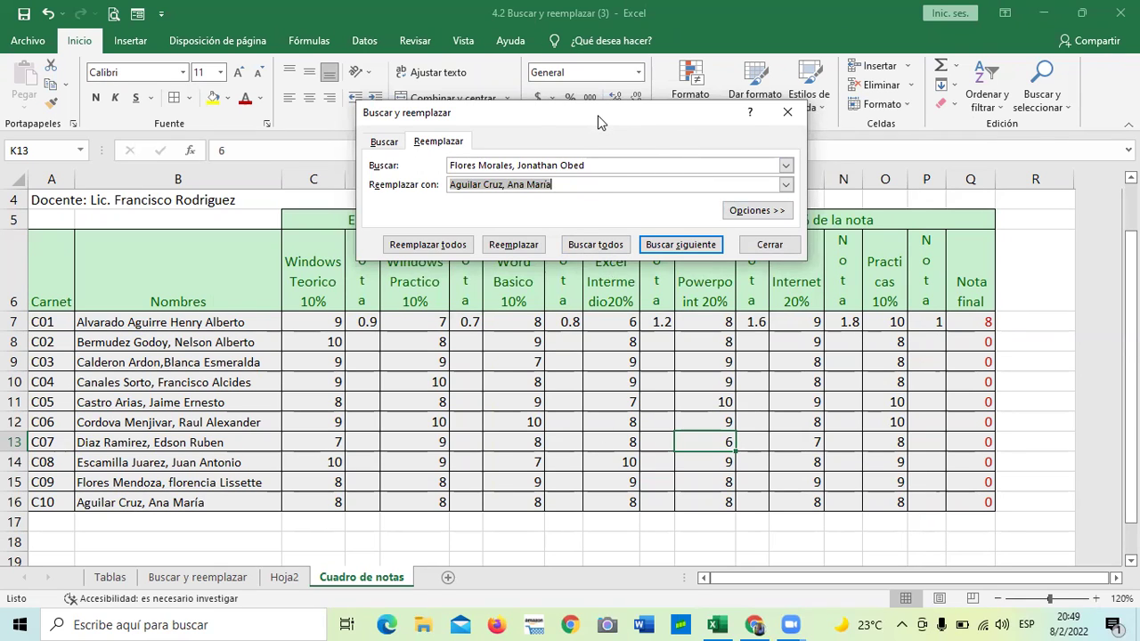
Move the dialog slightly, toggle the extra options, and flip between Buscar and Reemplazar
drag(598, 122, 611, 146)
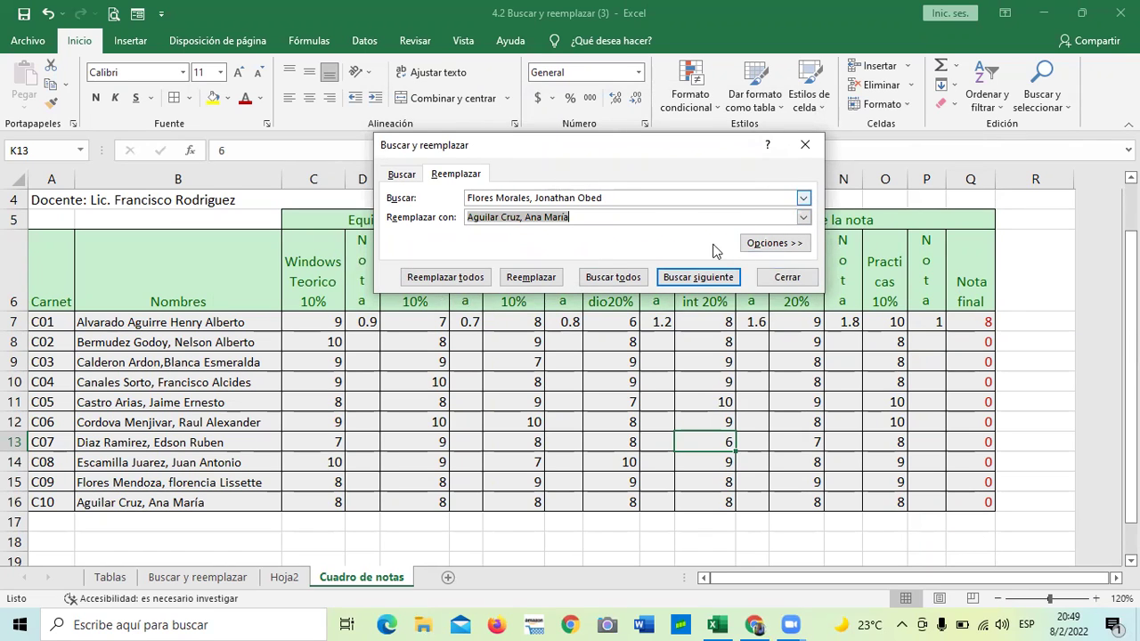
click(758, 243)
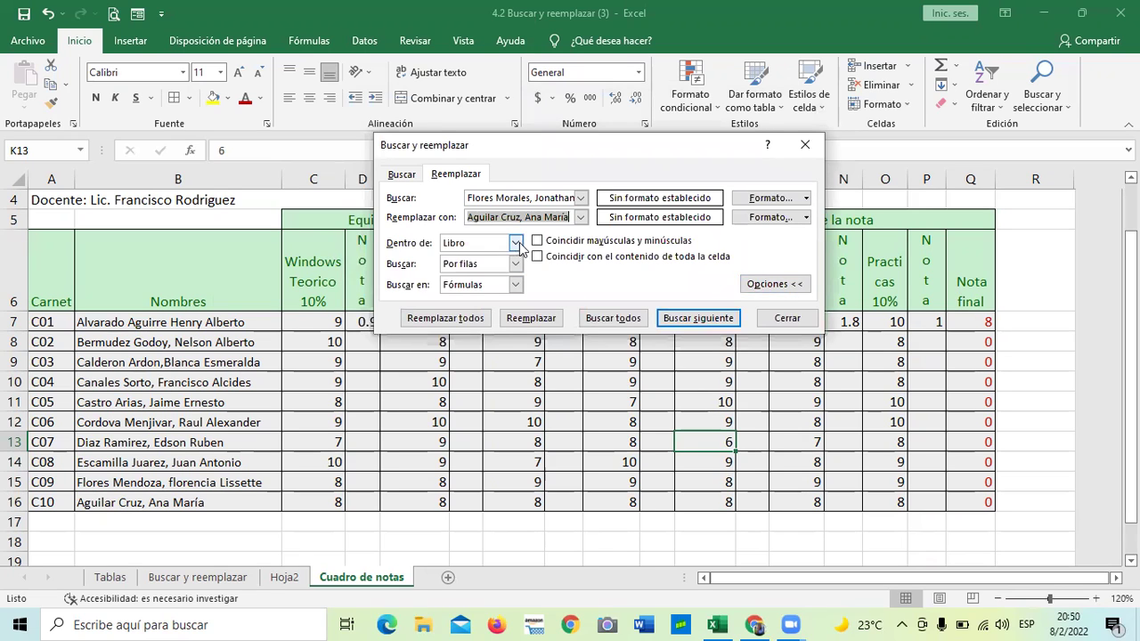
click(774, 287)
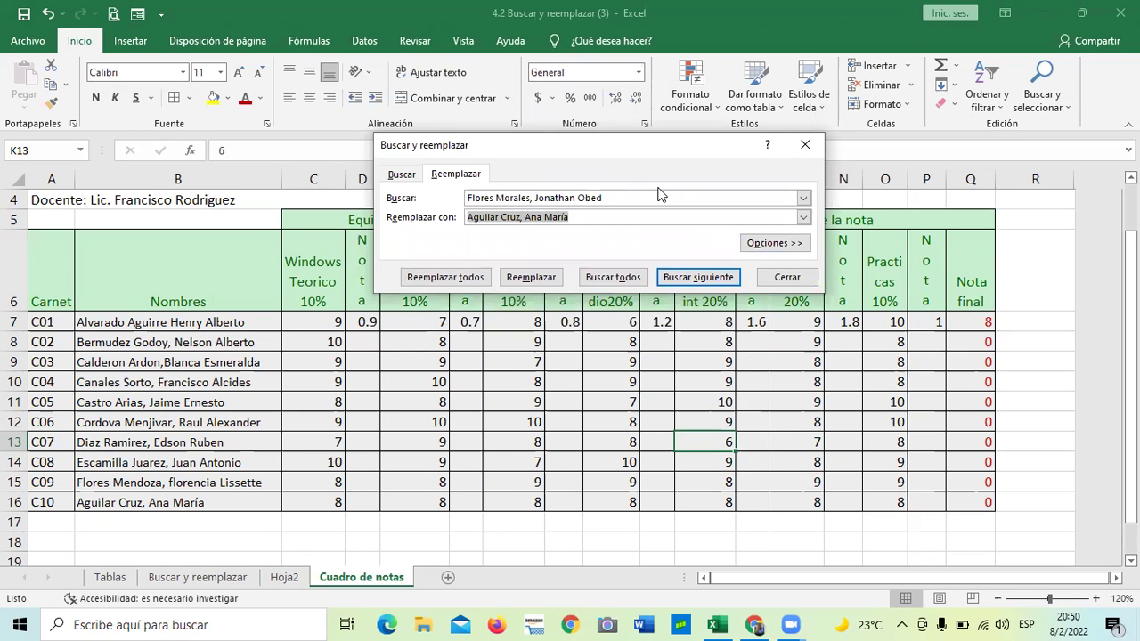
click(401, 174)
click(455, 173)
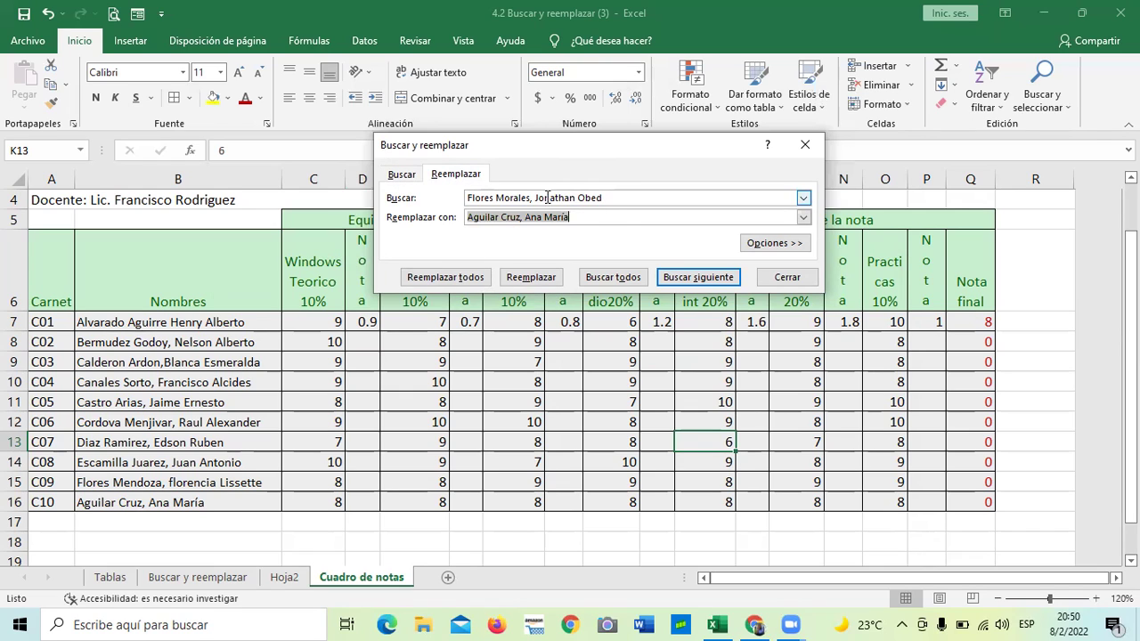
Expand the options, switch to the Buscar tab, and close the dialog
click(619, 218)
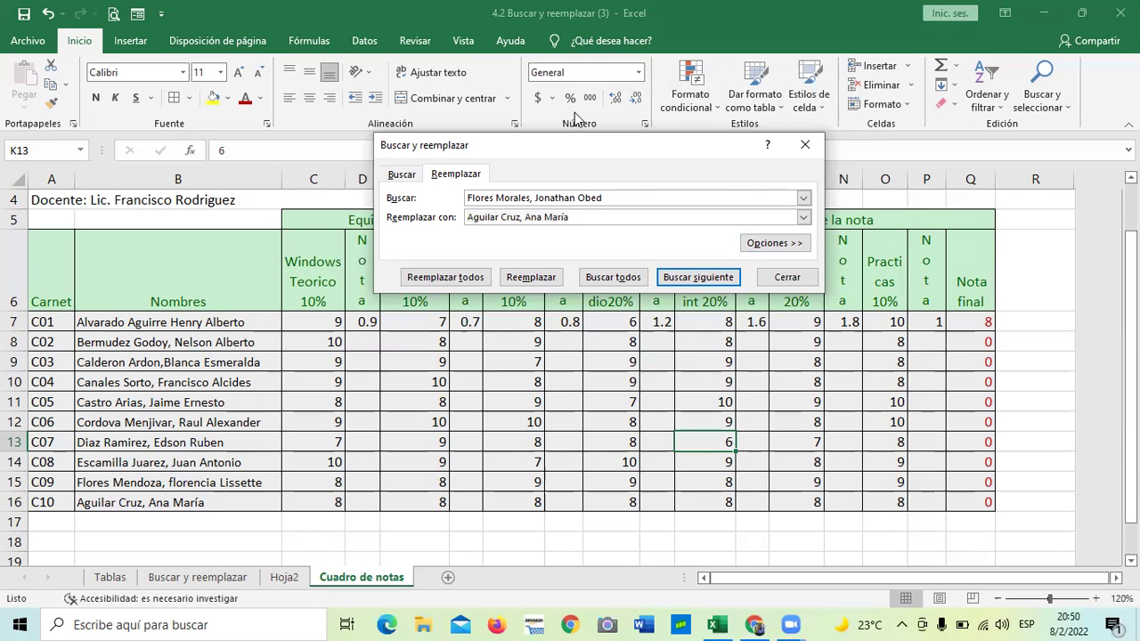
click(772, 242)
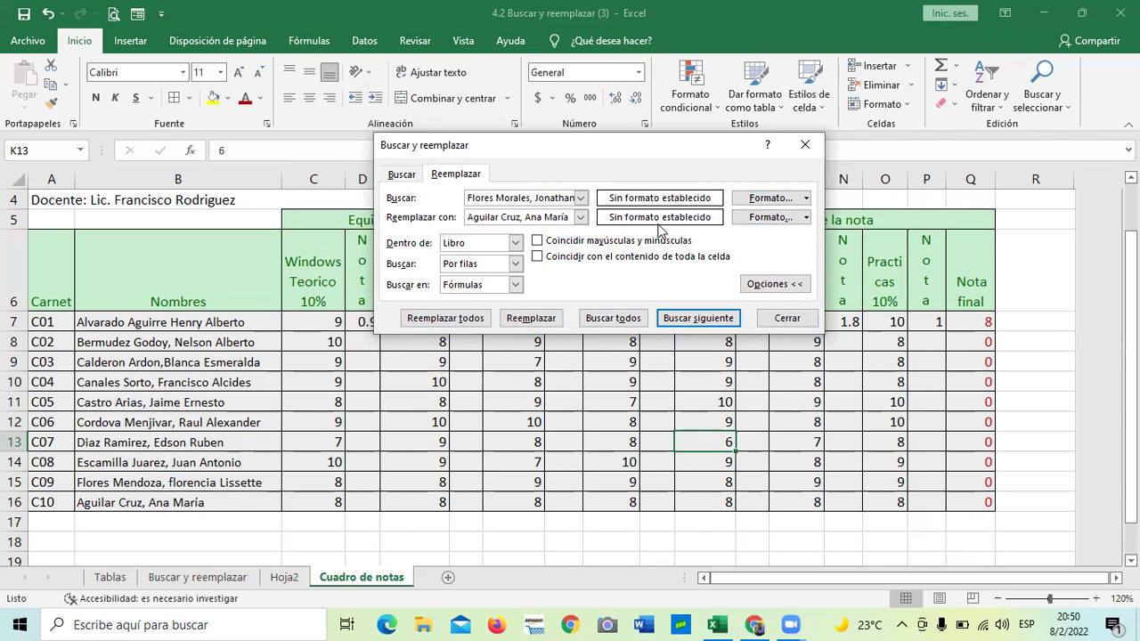
click(399, 174)
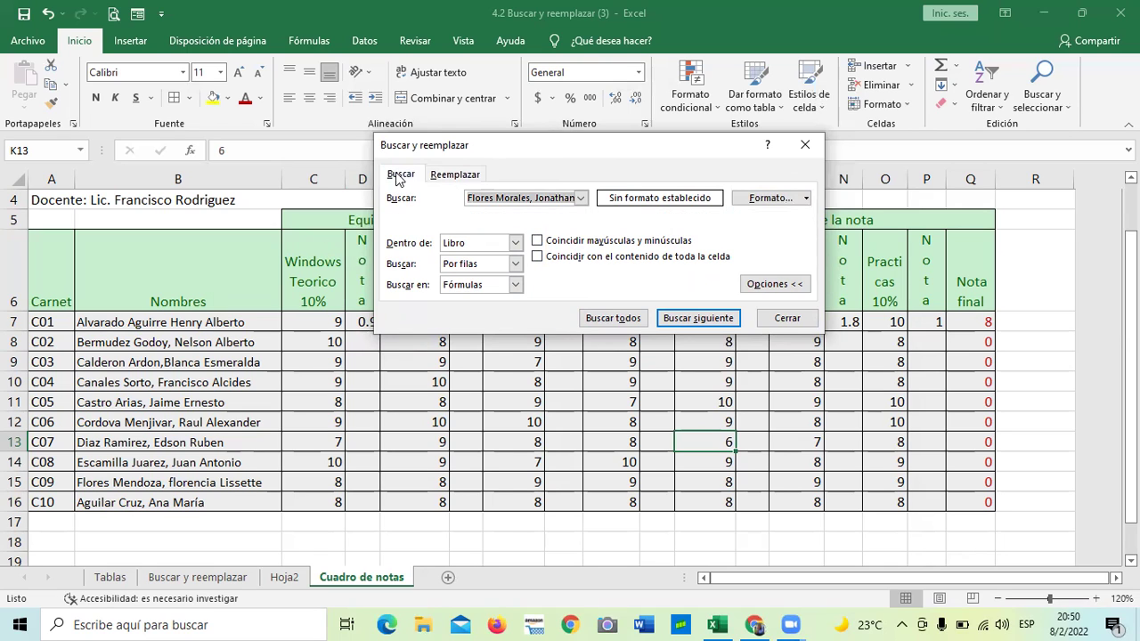
click(803, 146)
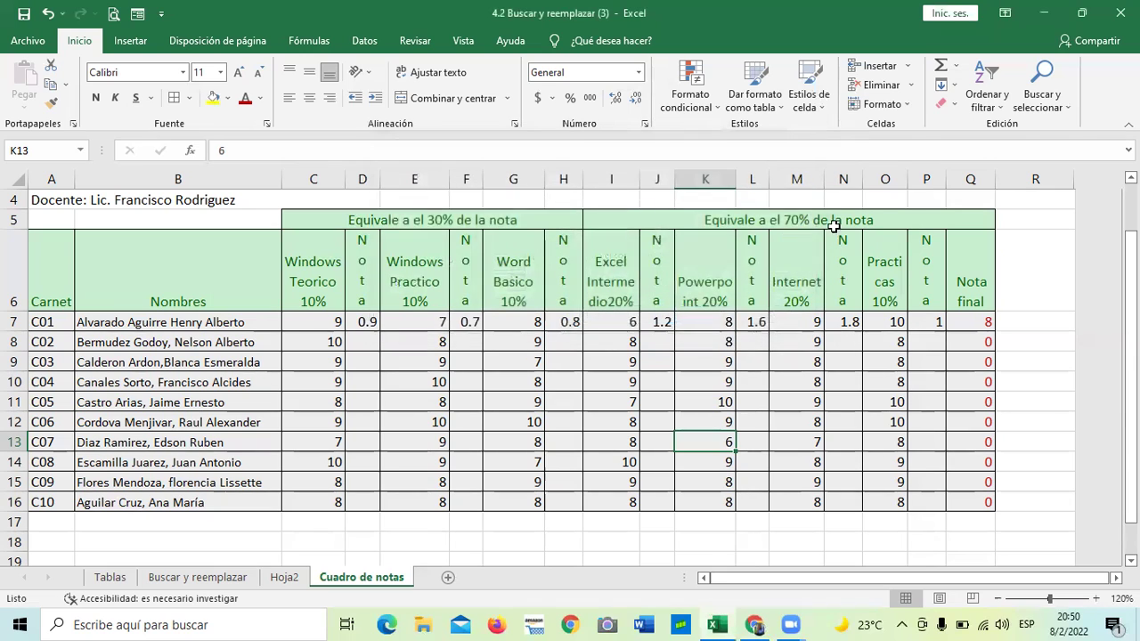
click(788, 536)
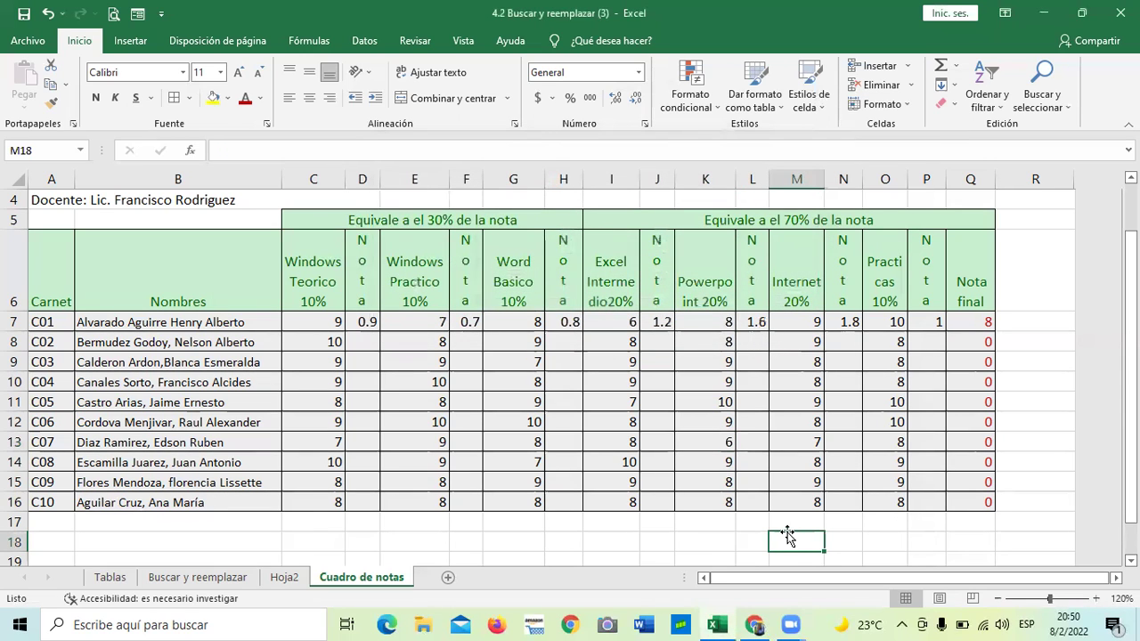
key(XF86AudioRaiseVolume)
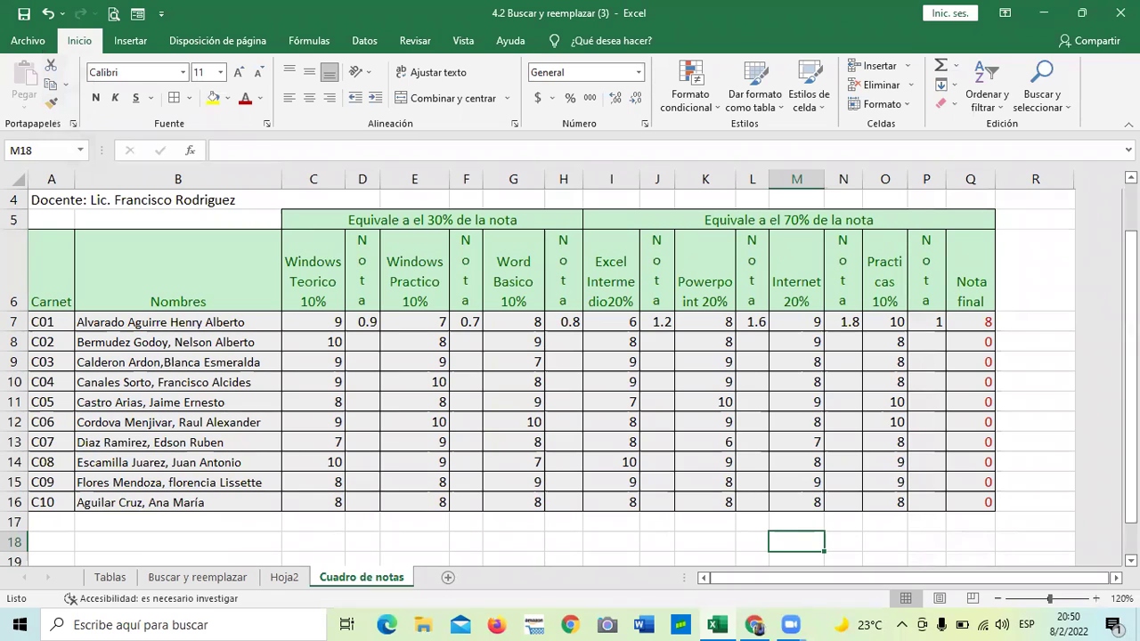
click(825, 344)
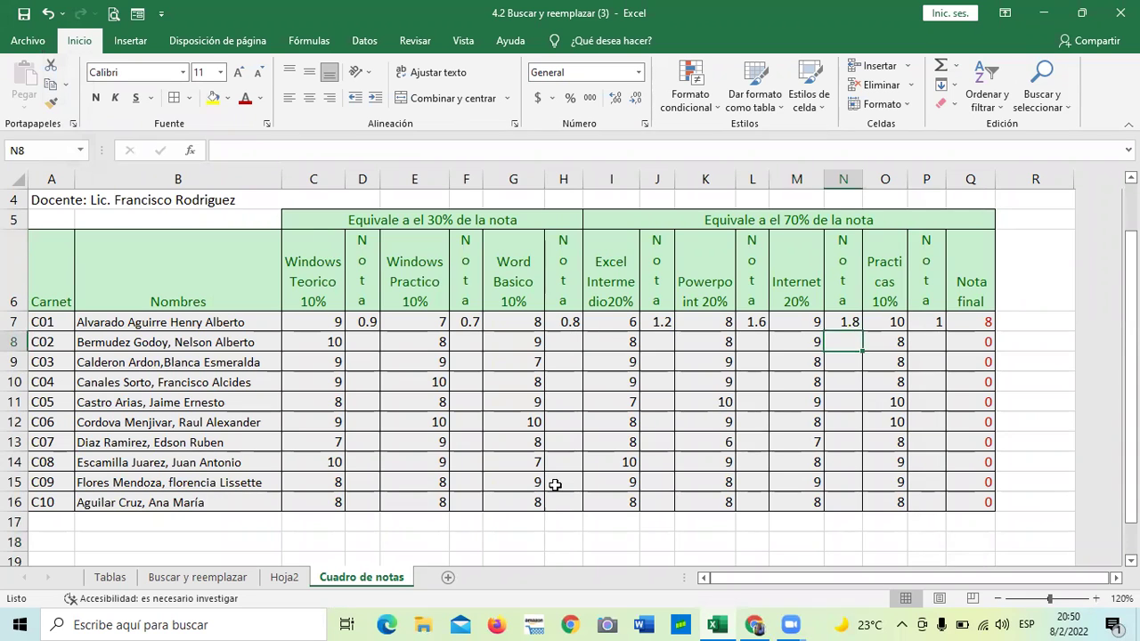
scroll(549, 490, down, 1)
drag(414, 440, 395, 419)
click(610, 442)
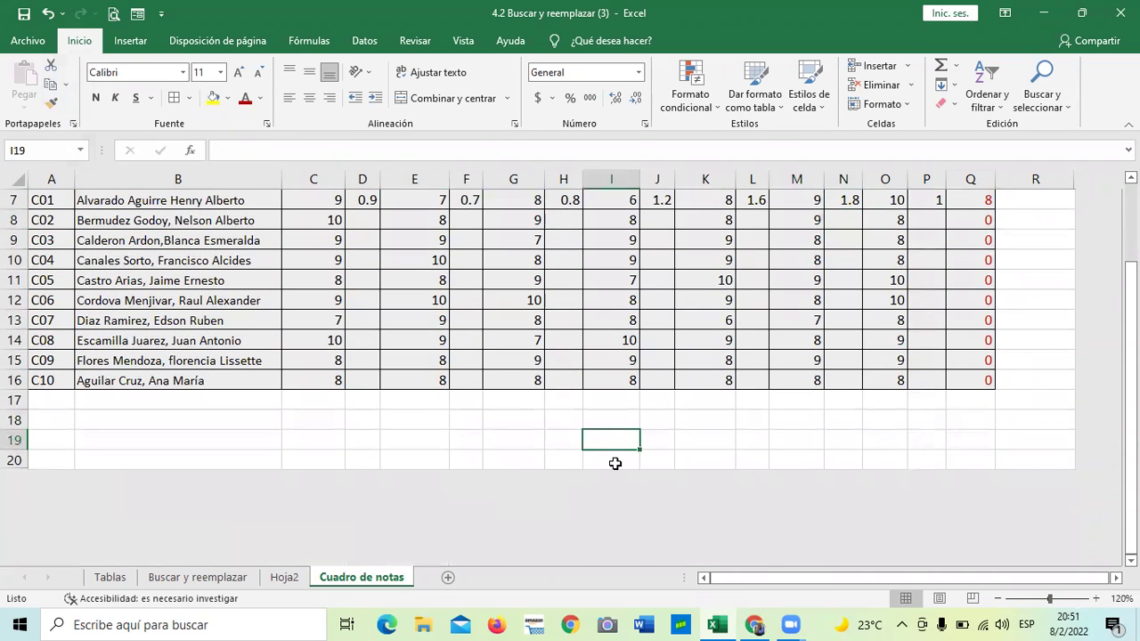
scroll(611, 454, up, 2)
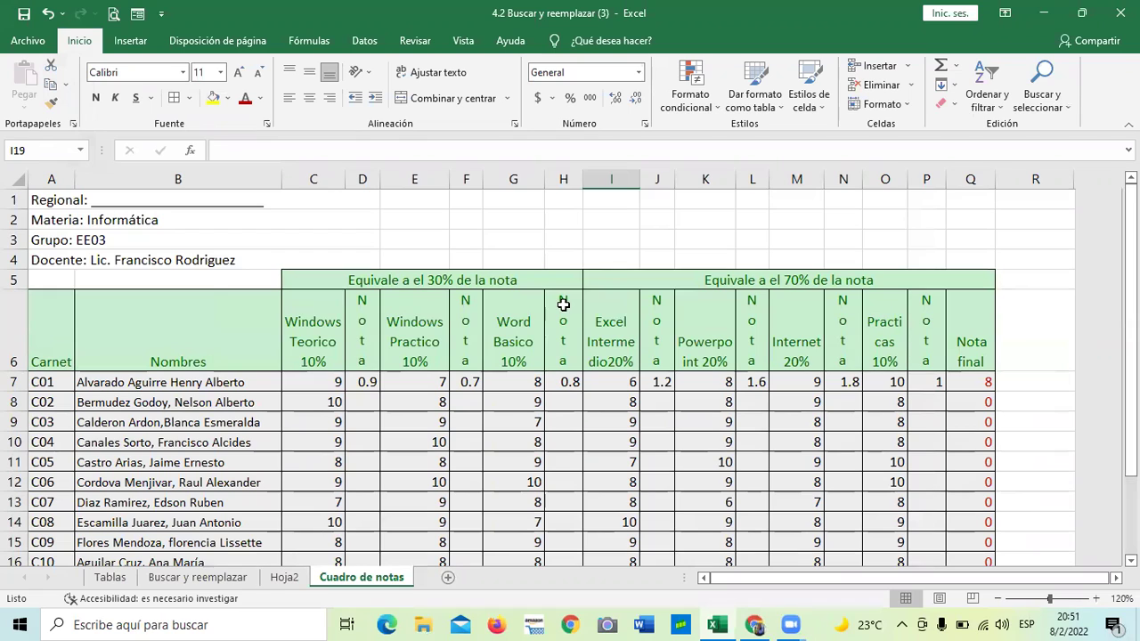
click(745, 222)
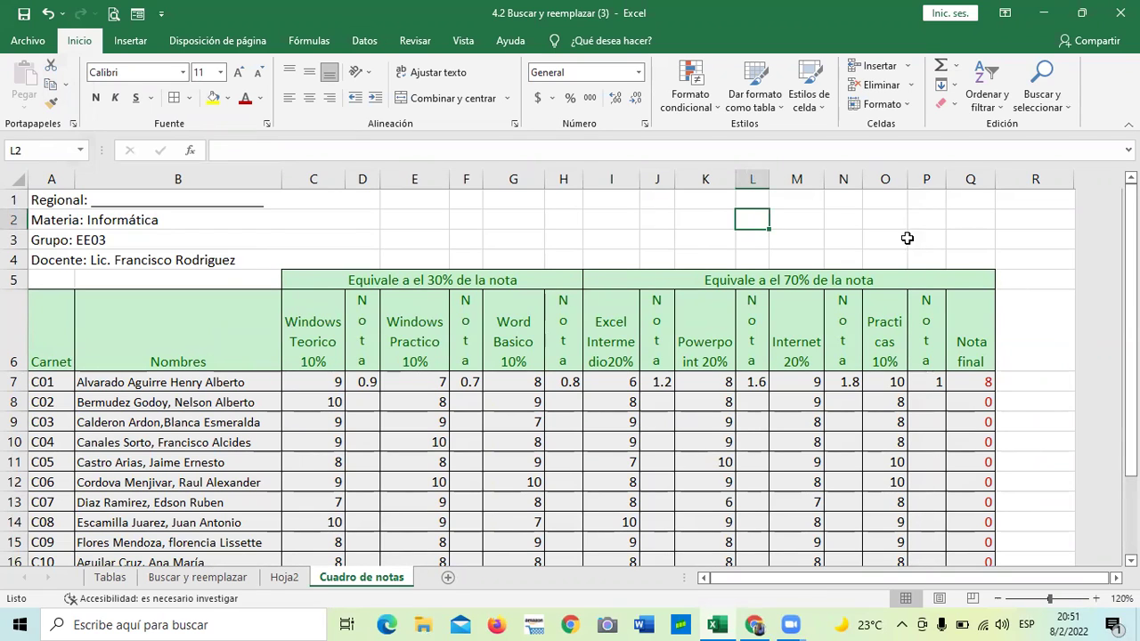
click(1017, 313)
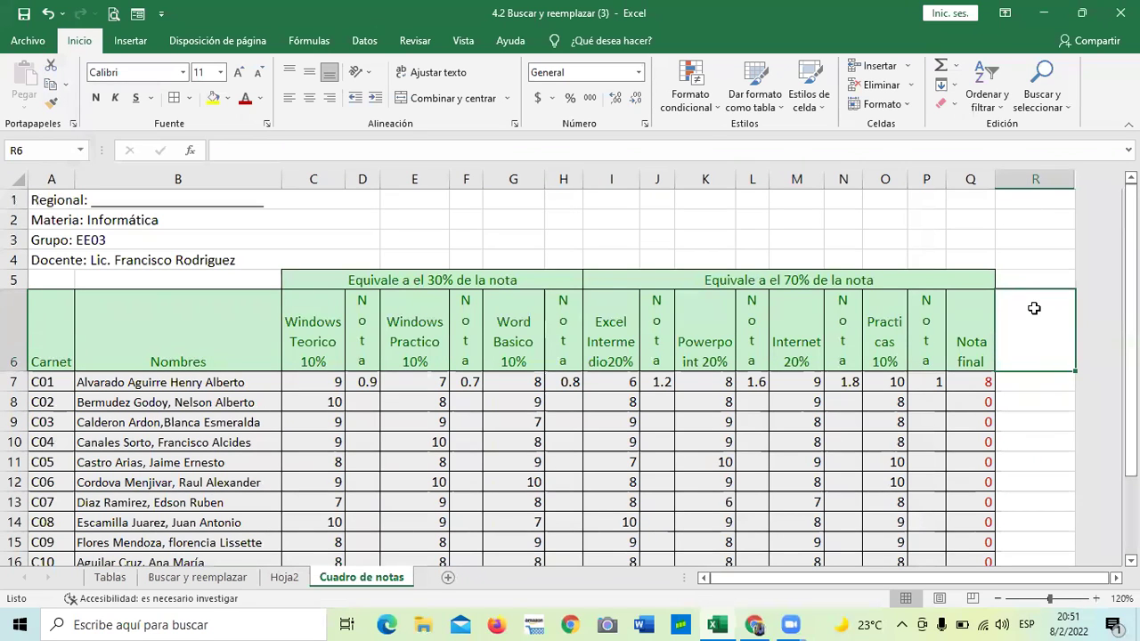
click(1049, 96)
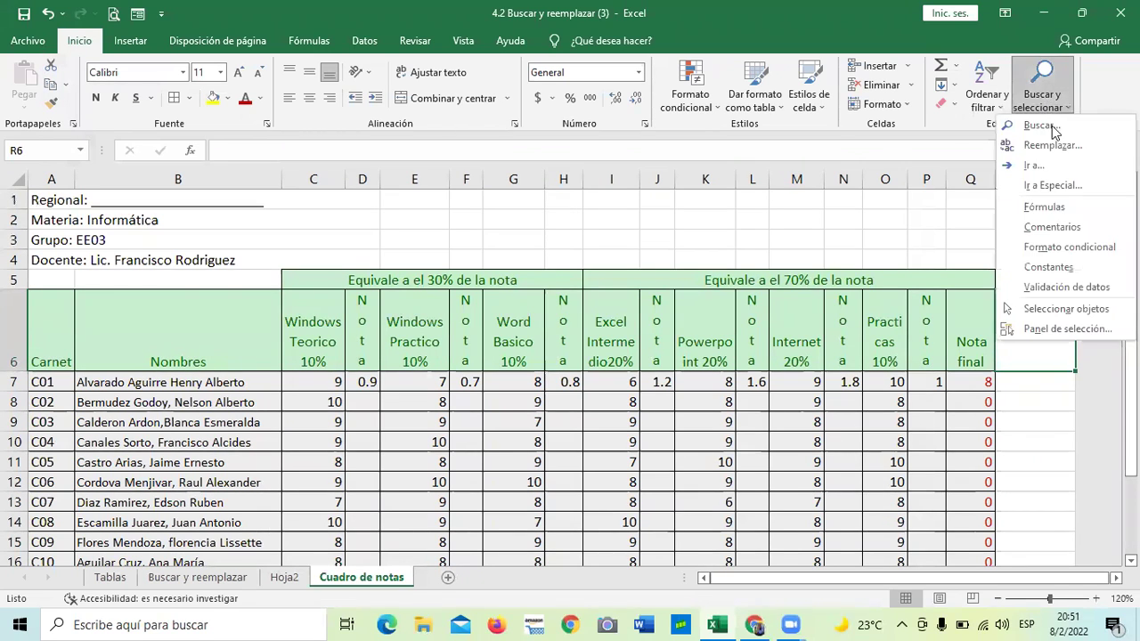
click(1051, 145)
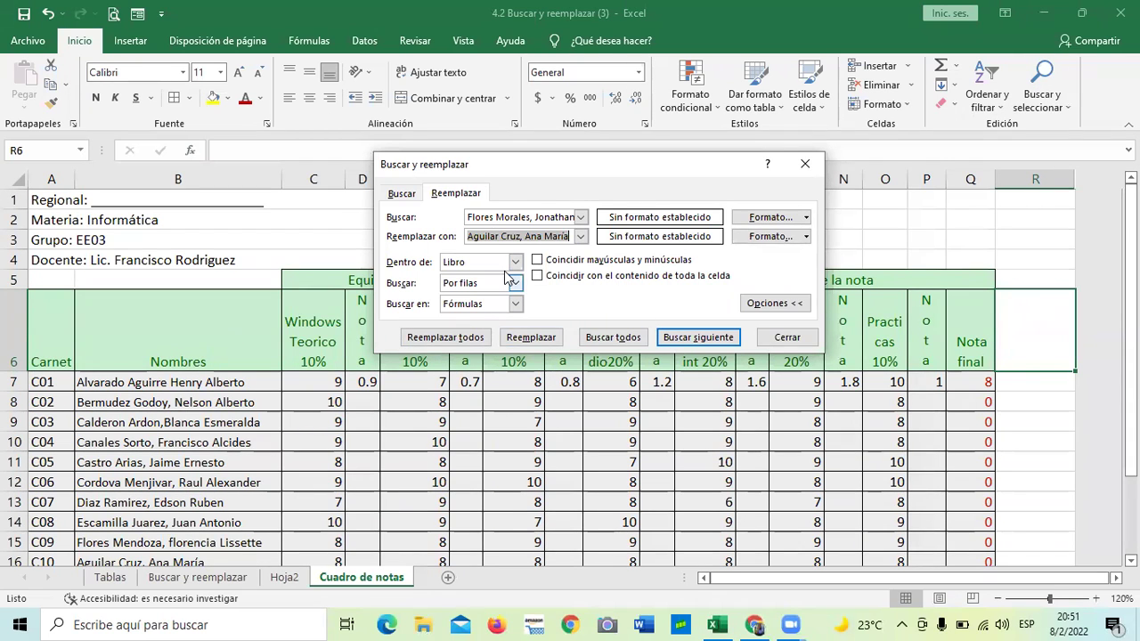
click(804, 164)
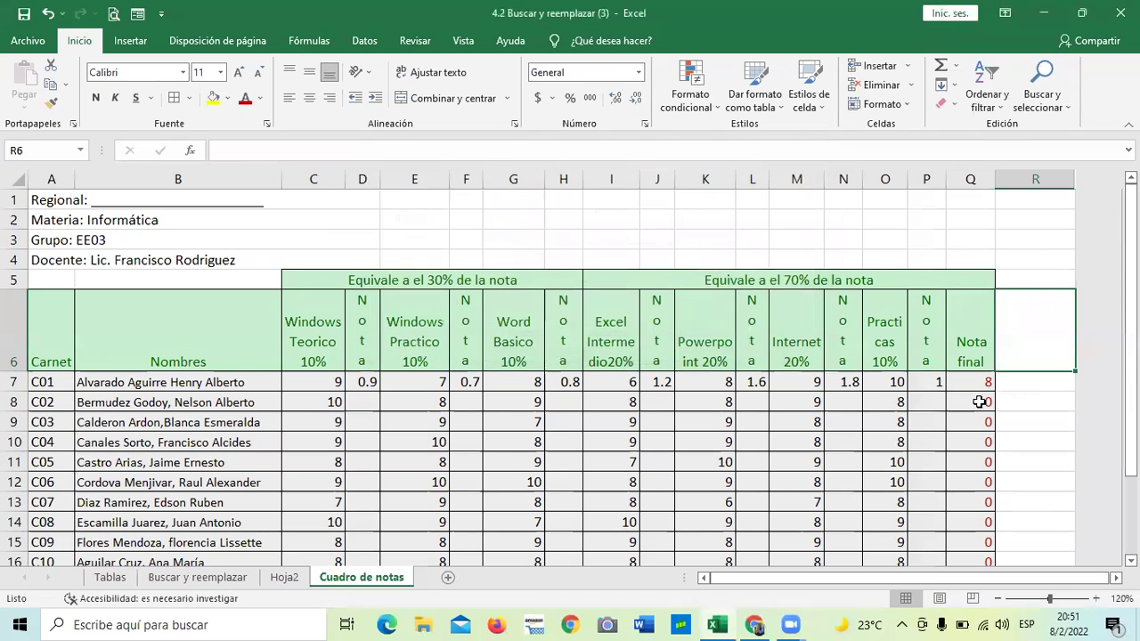
click(1020, 401)
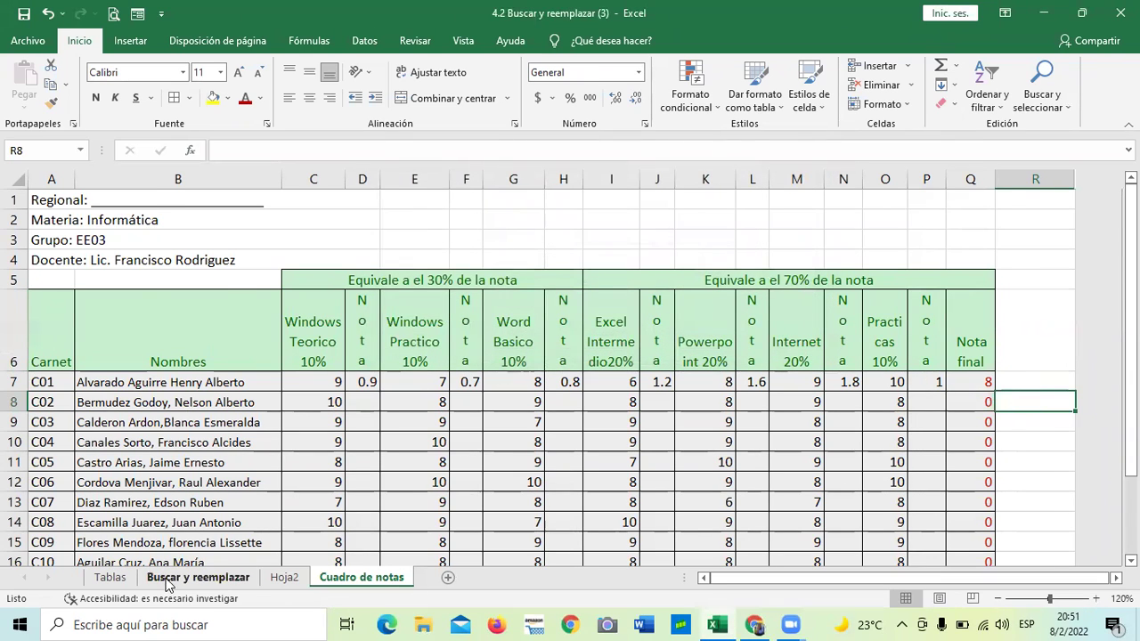
click(170, 579)
click(392, 410)
scroll(311, 382, down, 1)
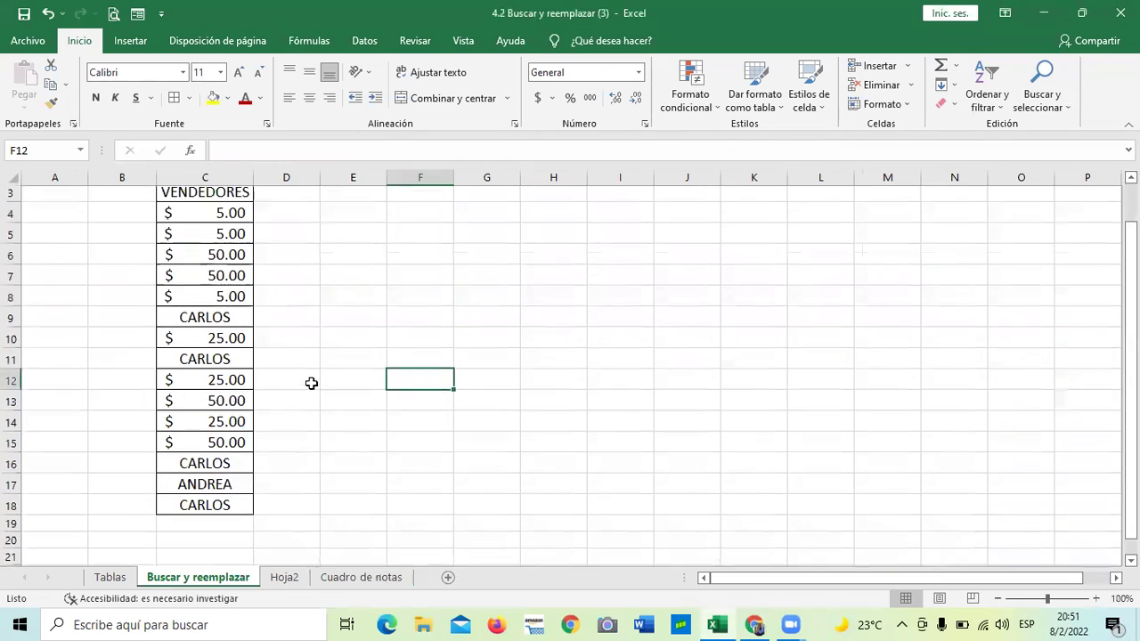
drag(407, 430, 410, 445)
click(210, 297)
drag(615, 343, 614, 326)
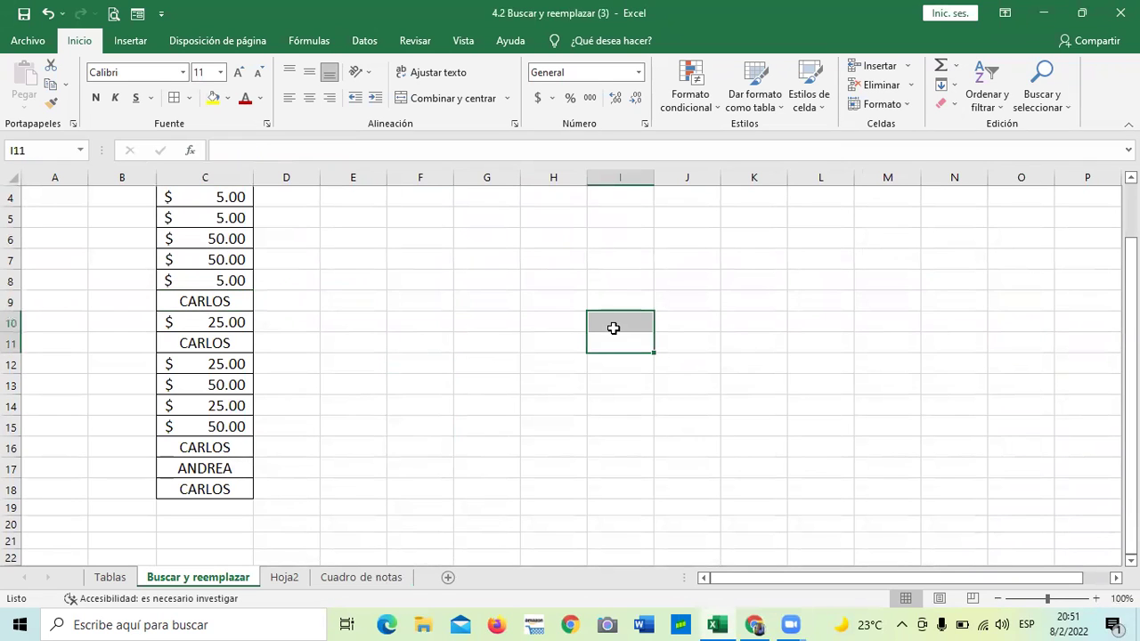
click(754, 293)
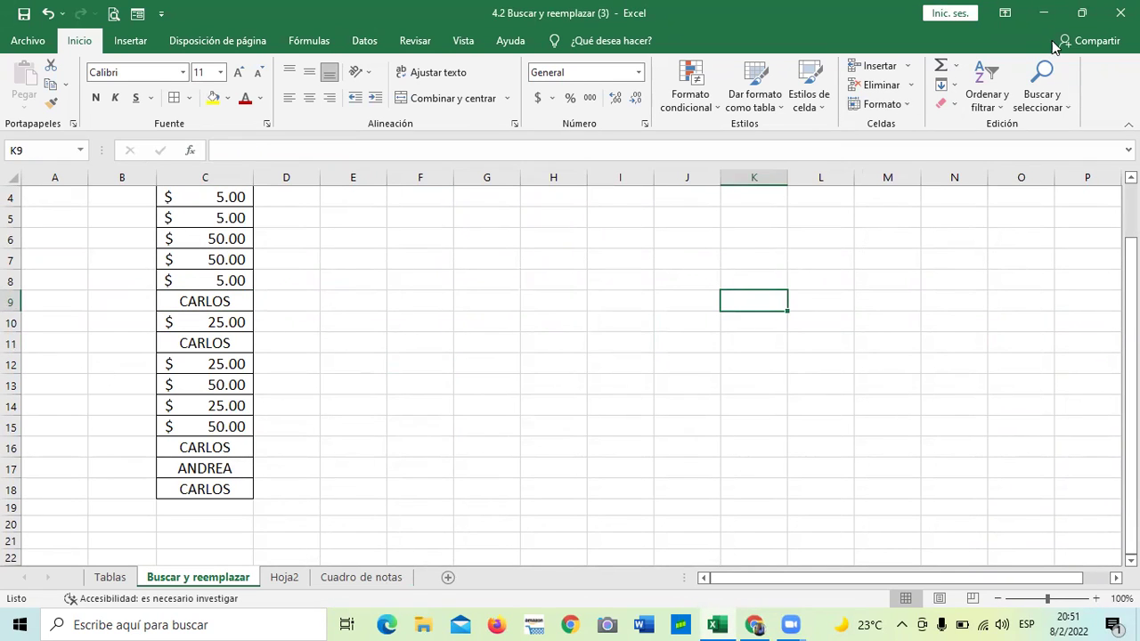
click(1059, 104)
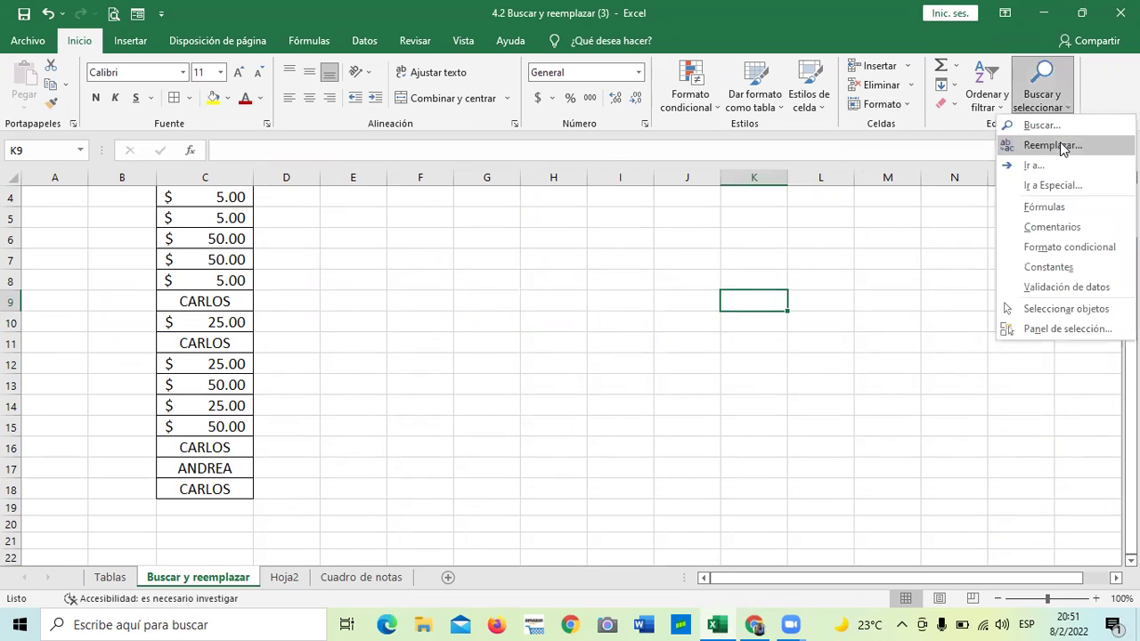
click(1055, 145)
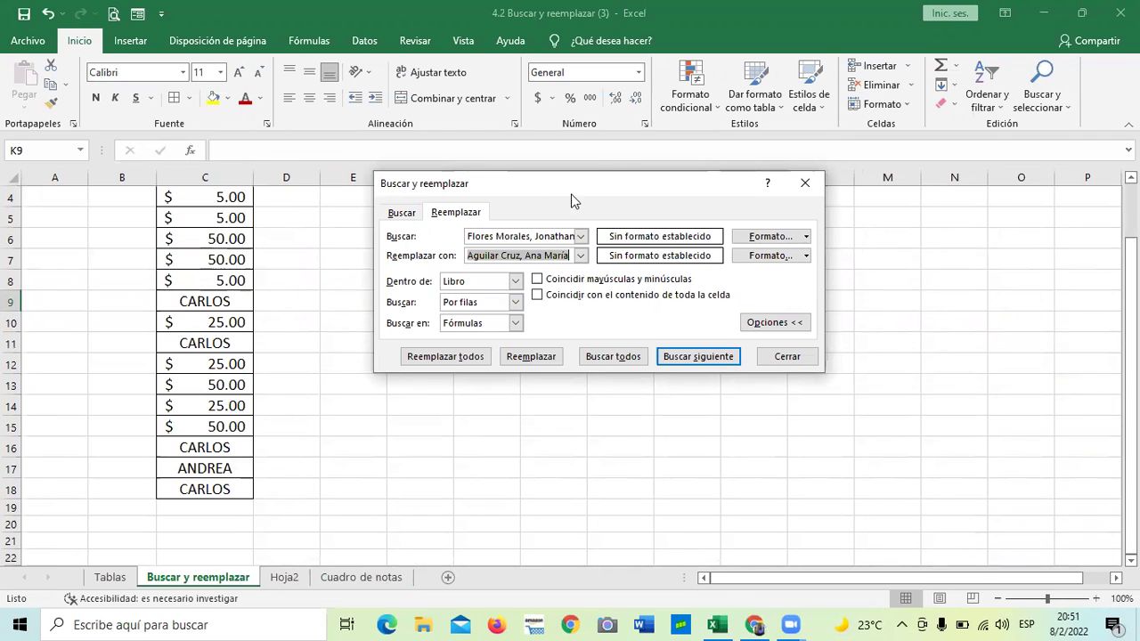
click(514, 281)
click(463, 295)
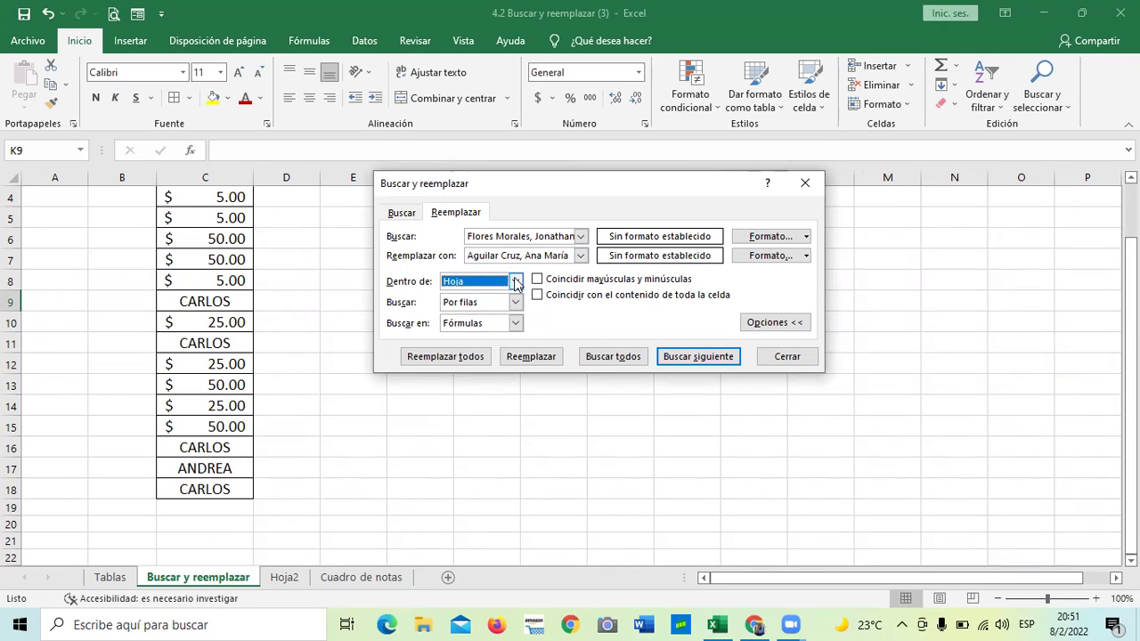
click(515, 282)
click(477, 307)
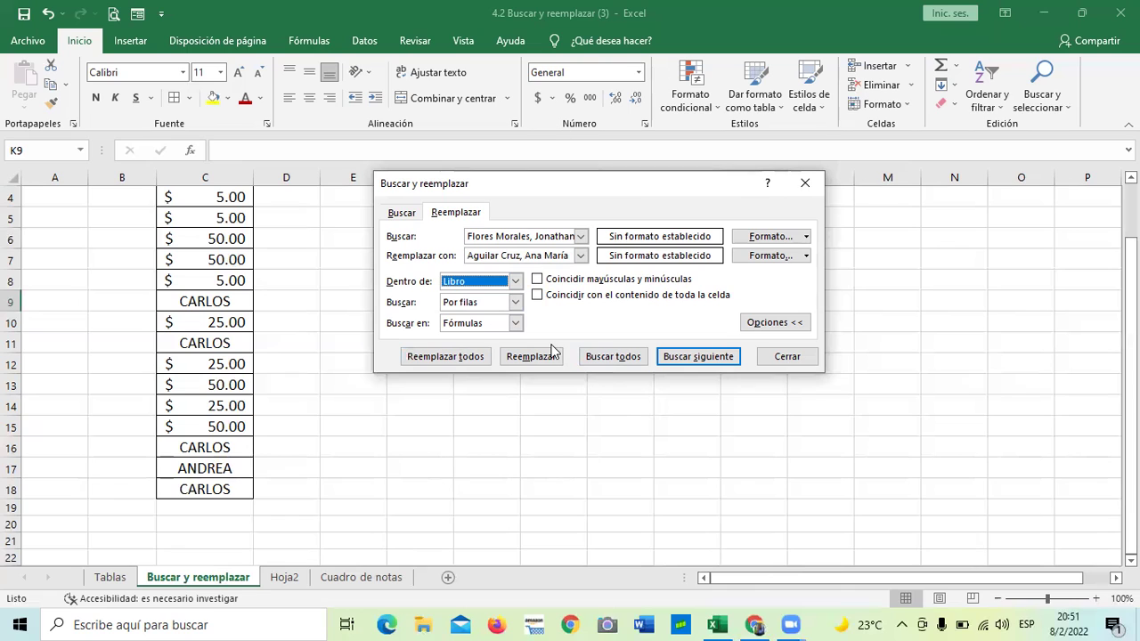
click(396, 213)
click(455, 216)
click(416, 216)
click(463, 214)
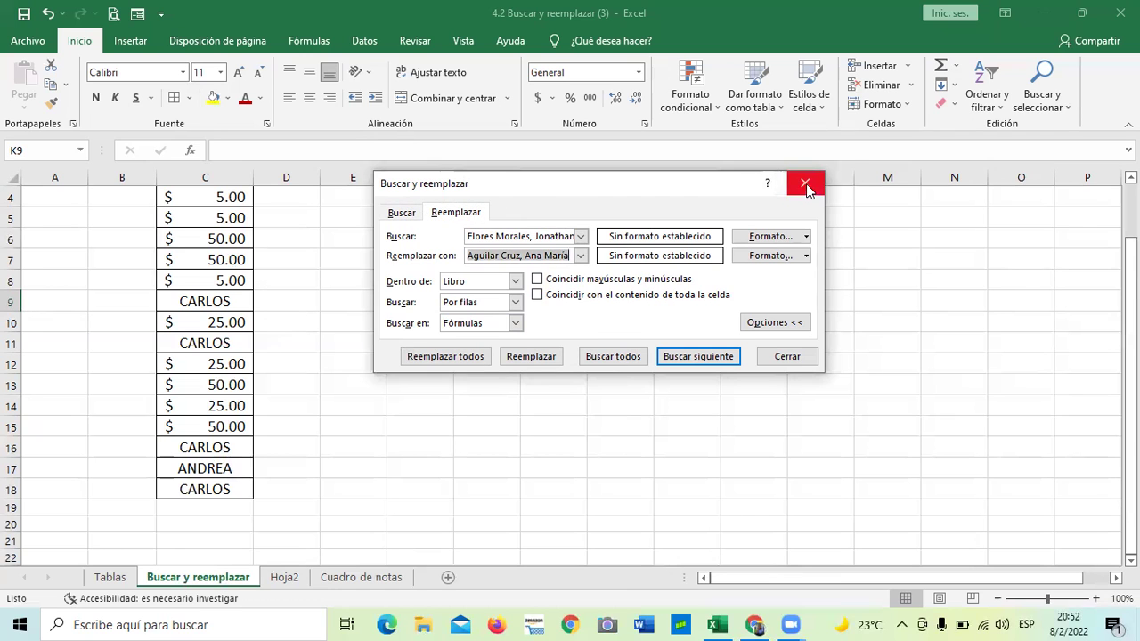
click(806, 185)
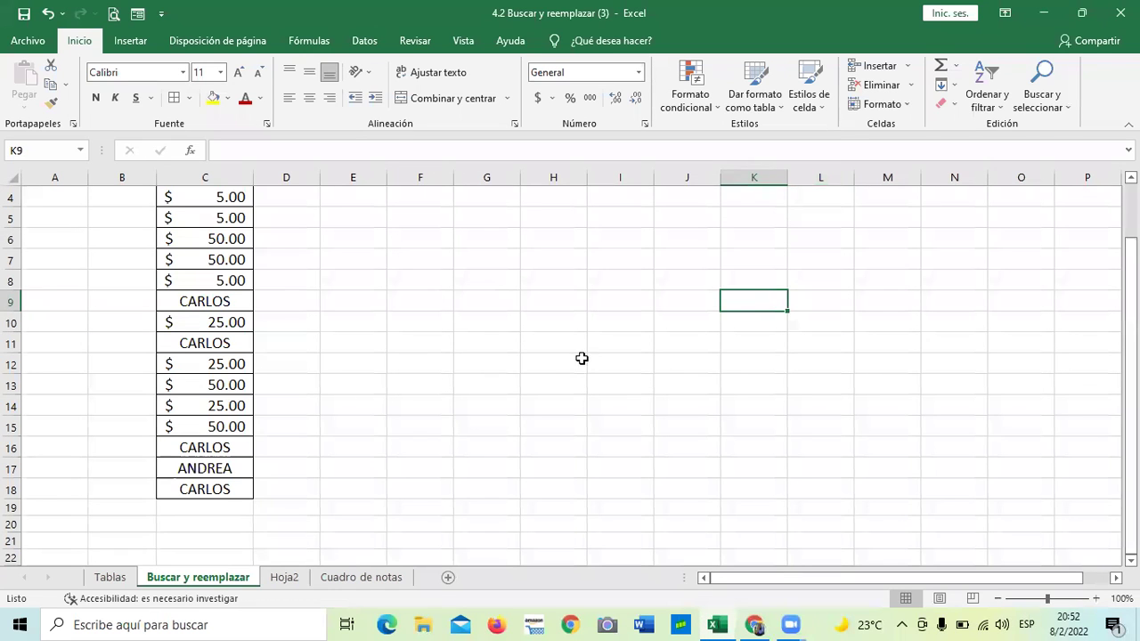
click(582, 359)
scroll(579, 359, up, 1)
click(664, 305)
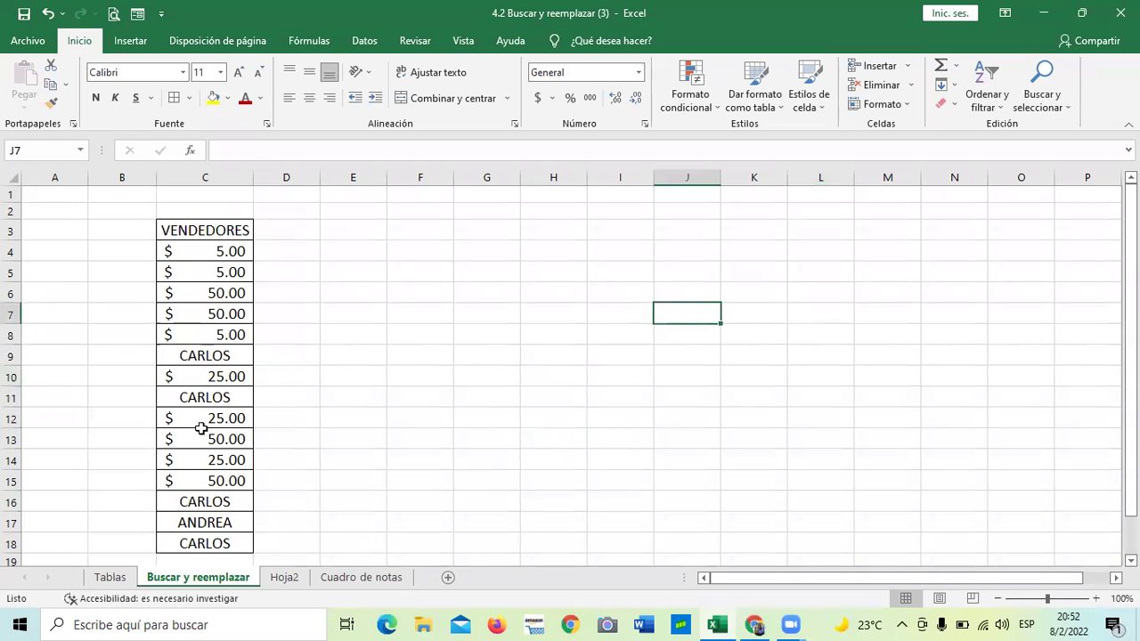
scroll(363, 415, down, 2)
scroll(412, 502, up, 2)
click(357, 579)
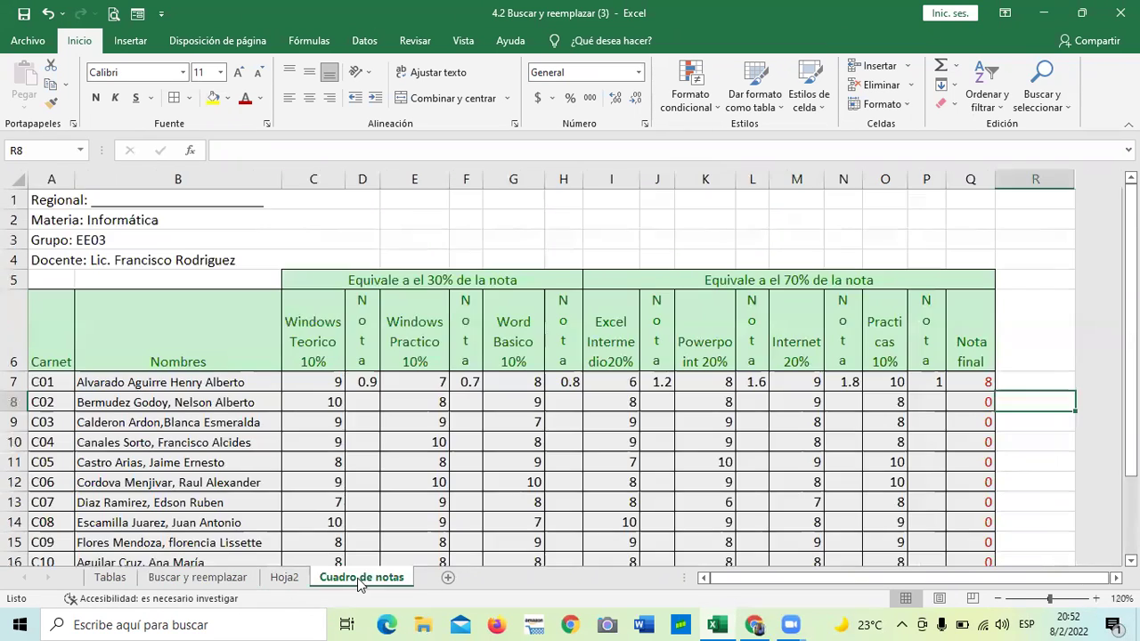
scroll(357, 549, down, 1)
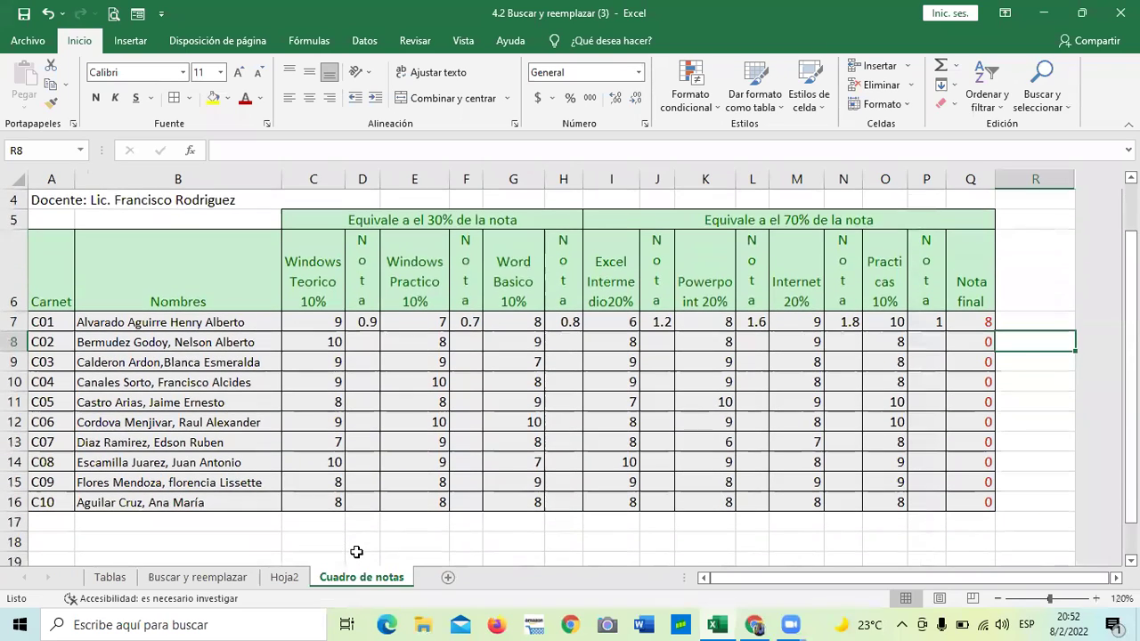
drag(1131, 356, 1131, 339)
scroll(295, 395, down, 1)
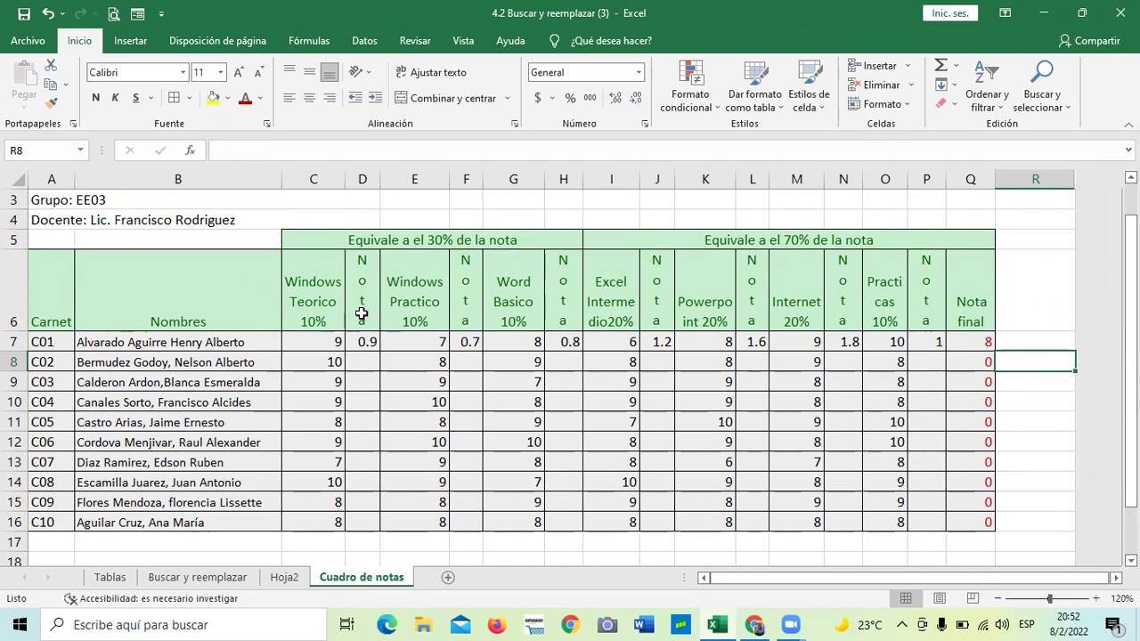
click(365, 284)
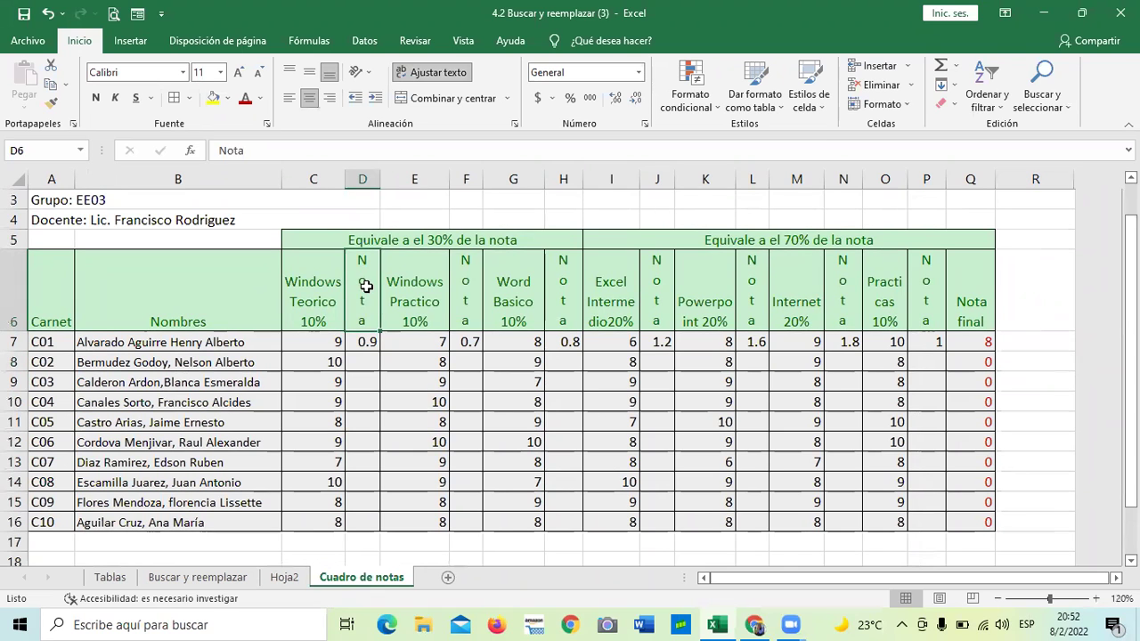
click(298, 304)
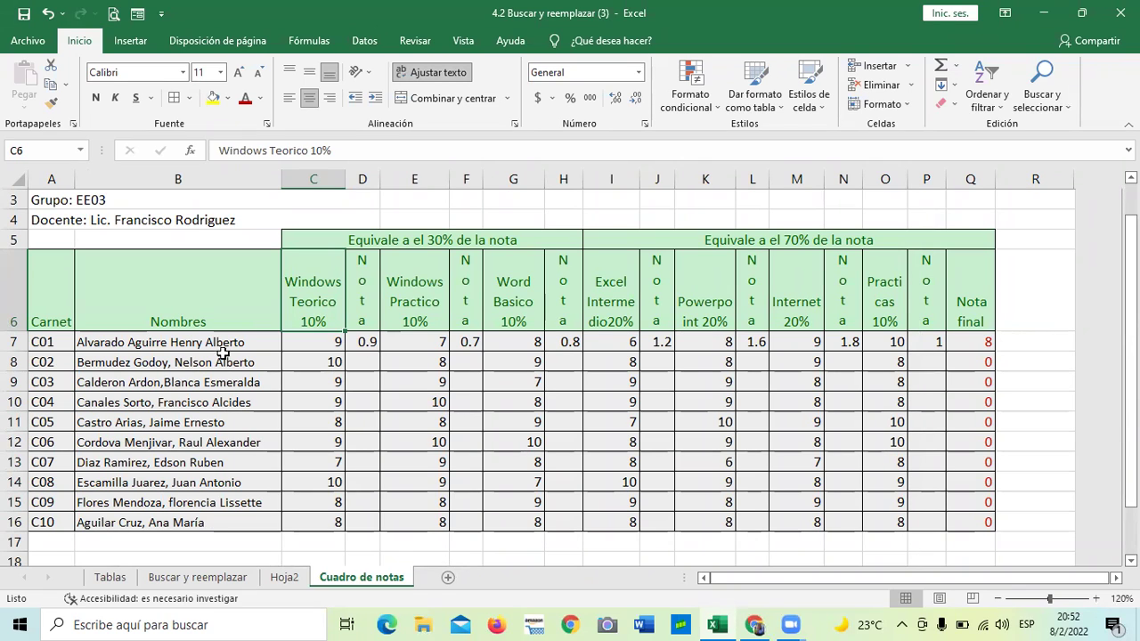
click(357, 342)
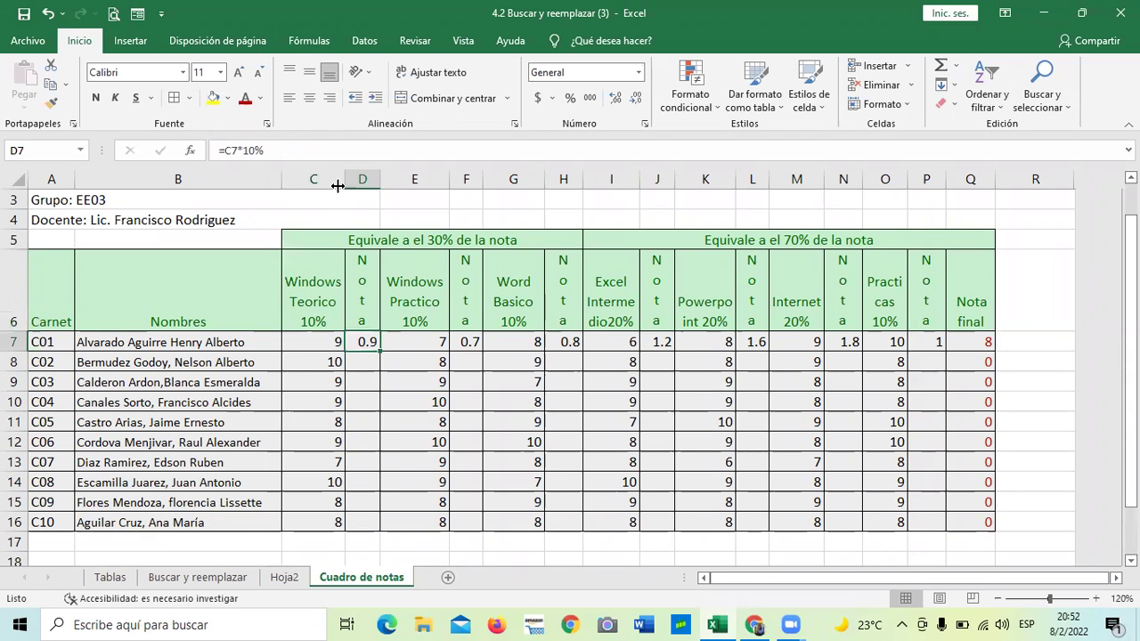
click(330, 153)
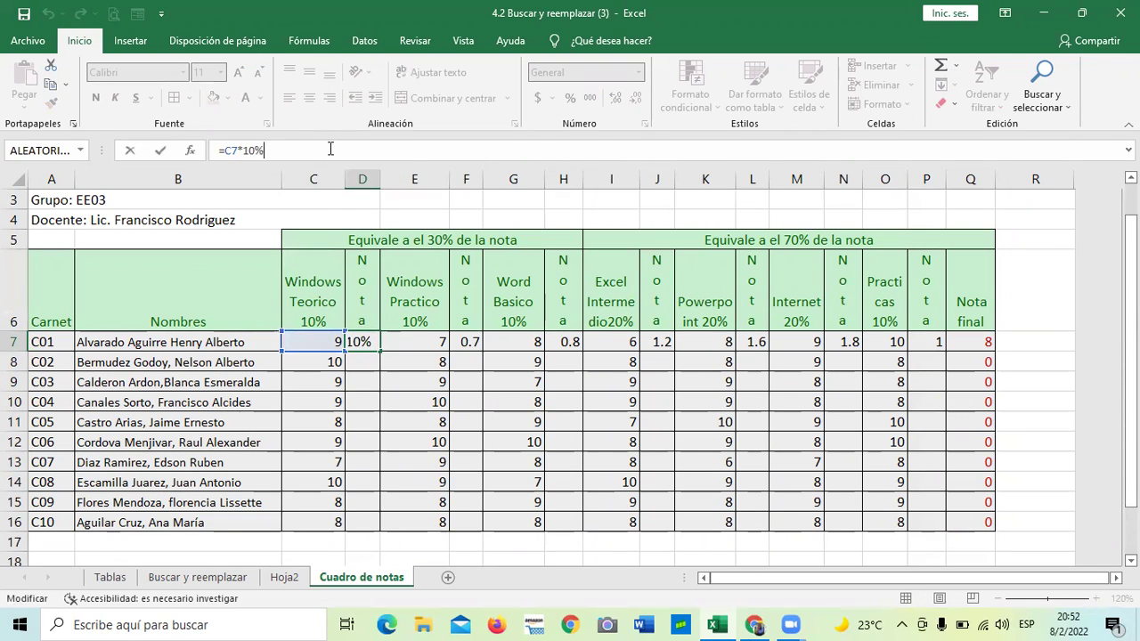
key(Return)
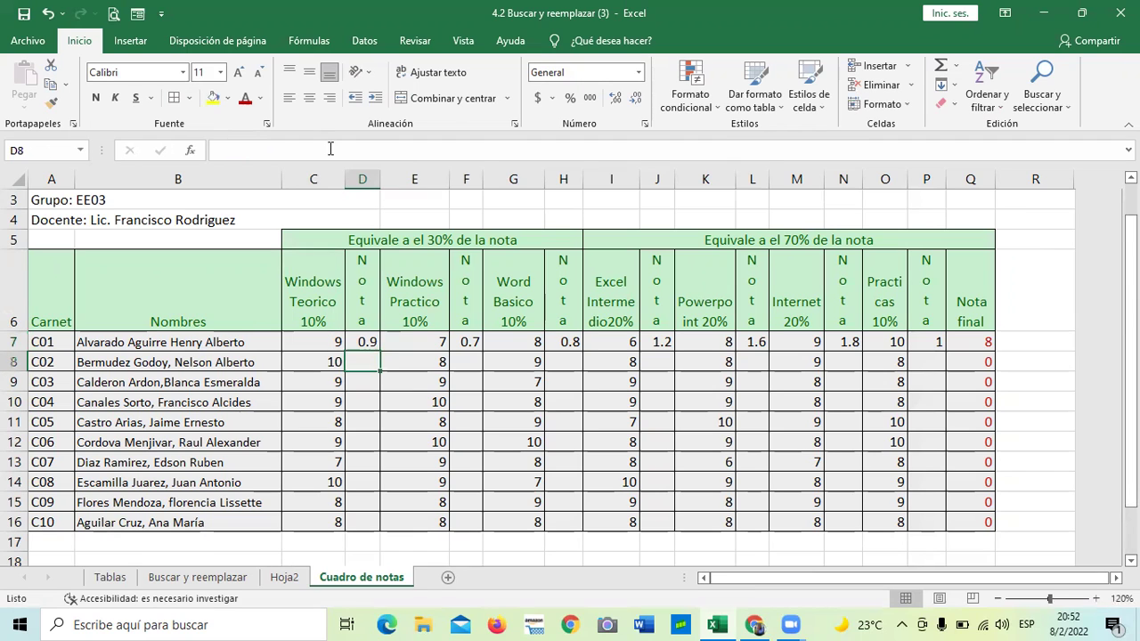
click(410, 417)
click(356, 343)
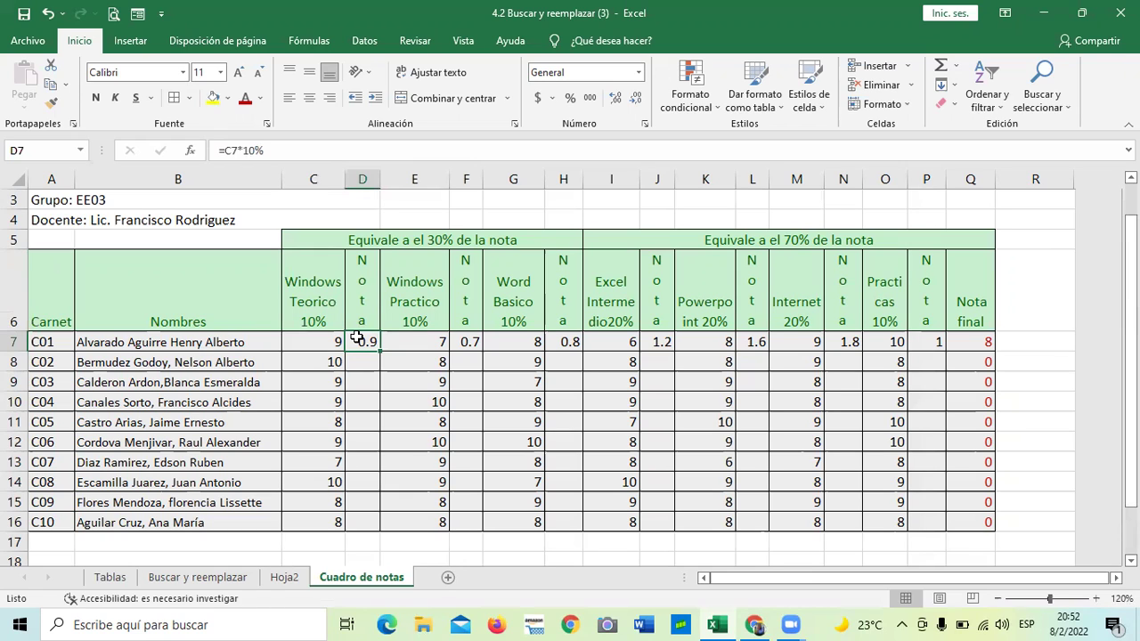
click(372, 419)
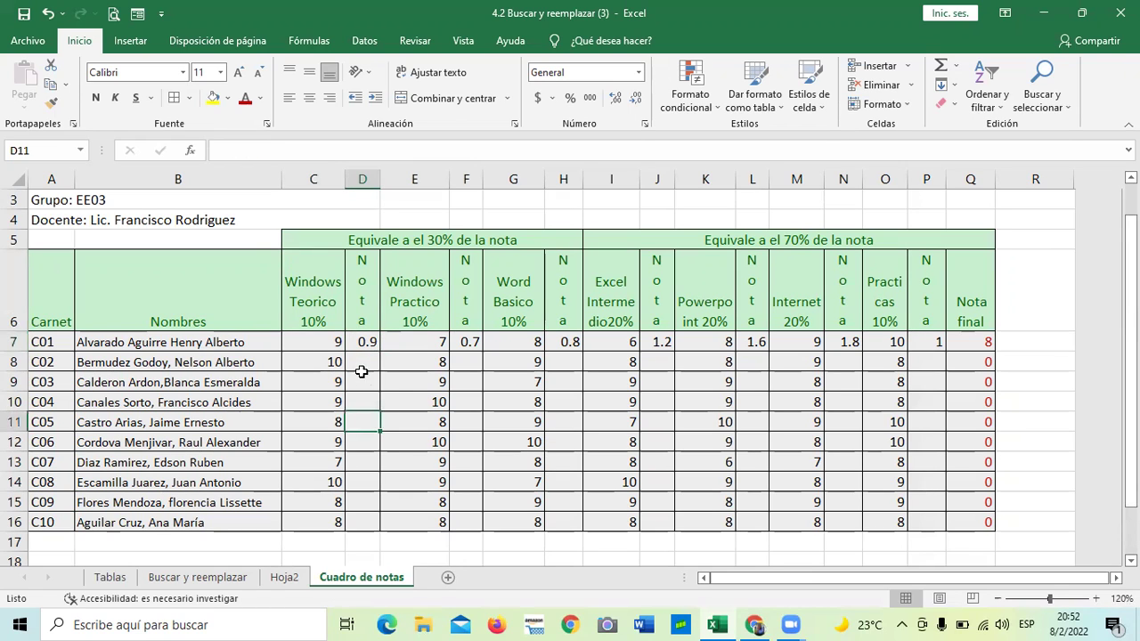
click(365, 339)
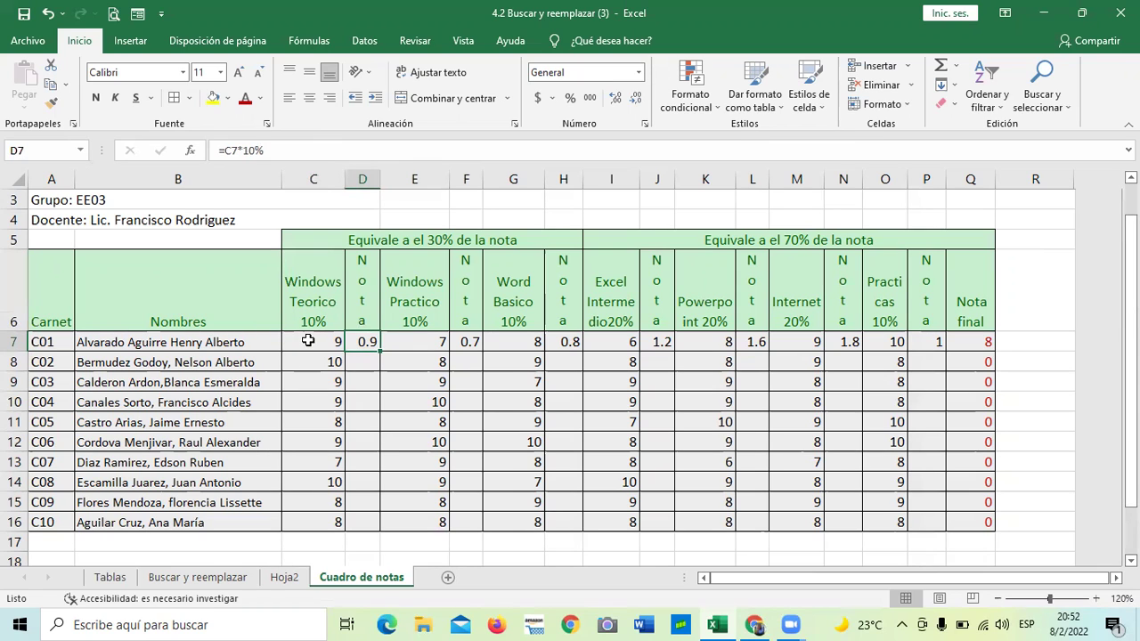
click(307, 342)
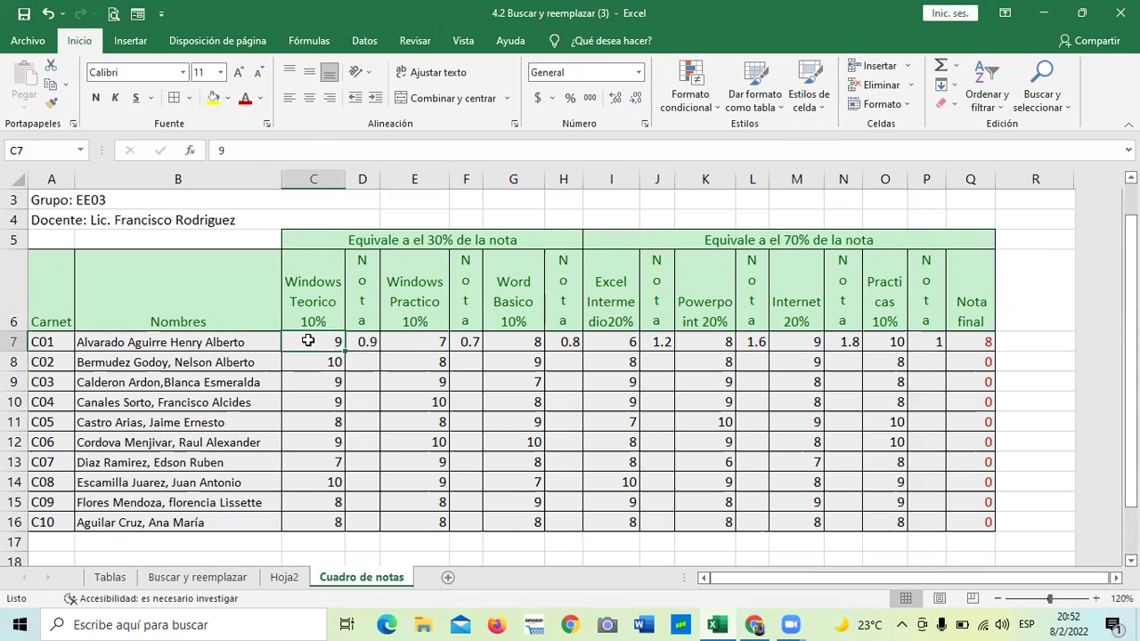
click(365, 339)
click(329, 307)
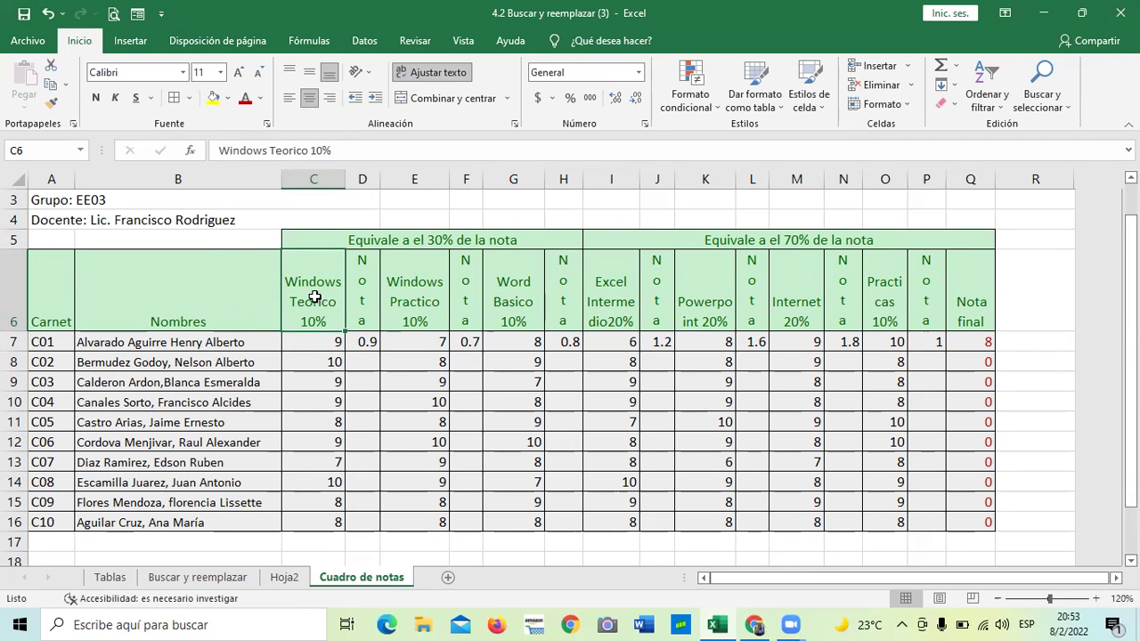
click(366, 340)
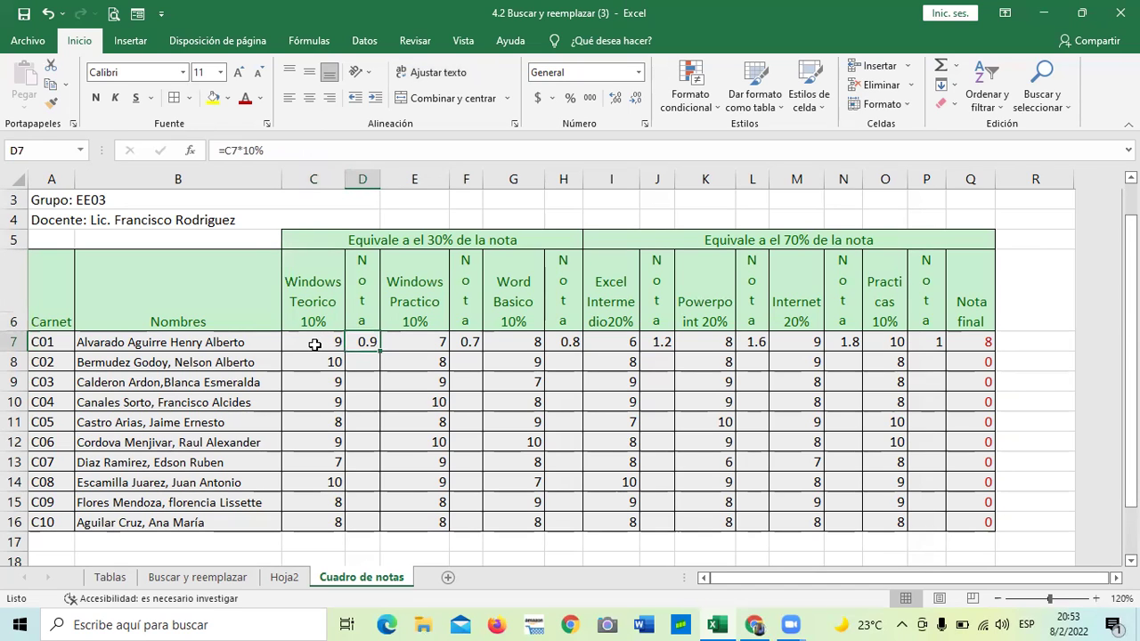
click(323, 363)
click(354, 360)
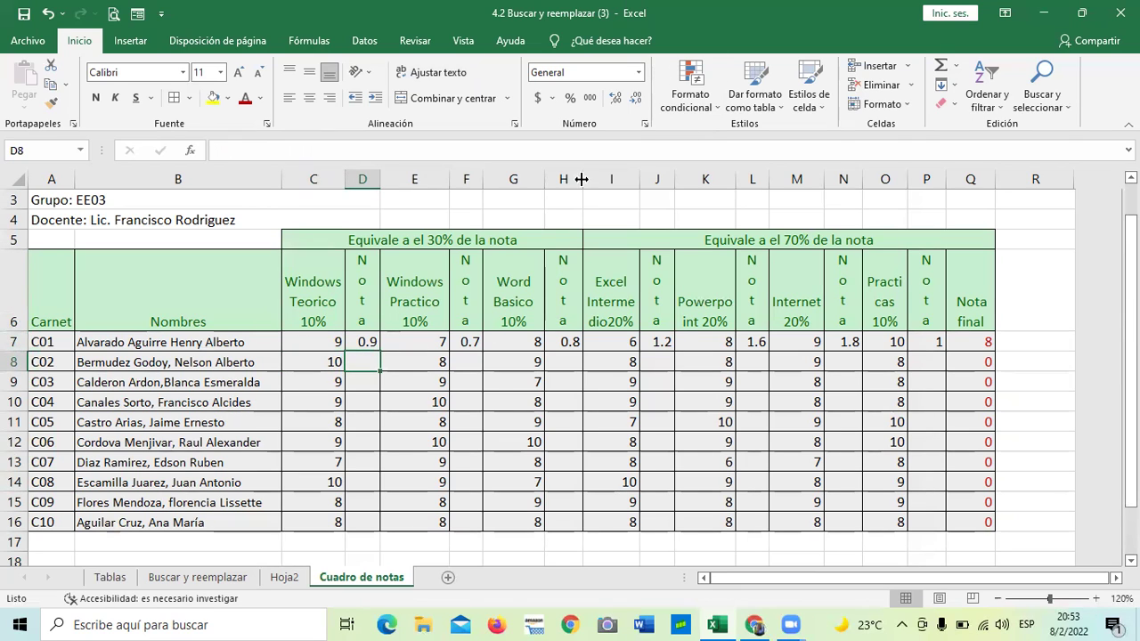
click(425, 341)
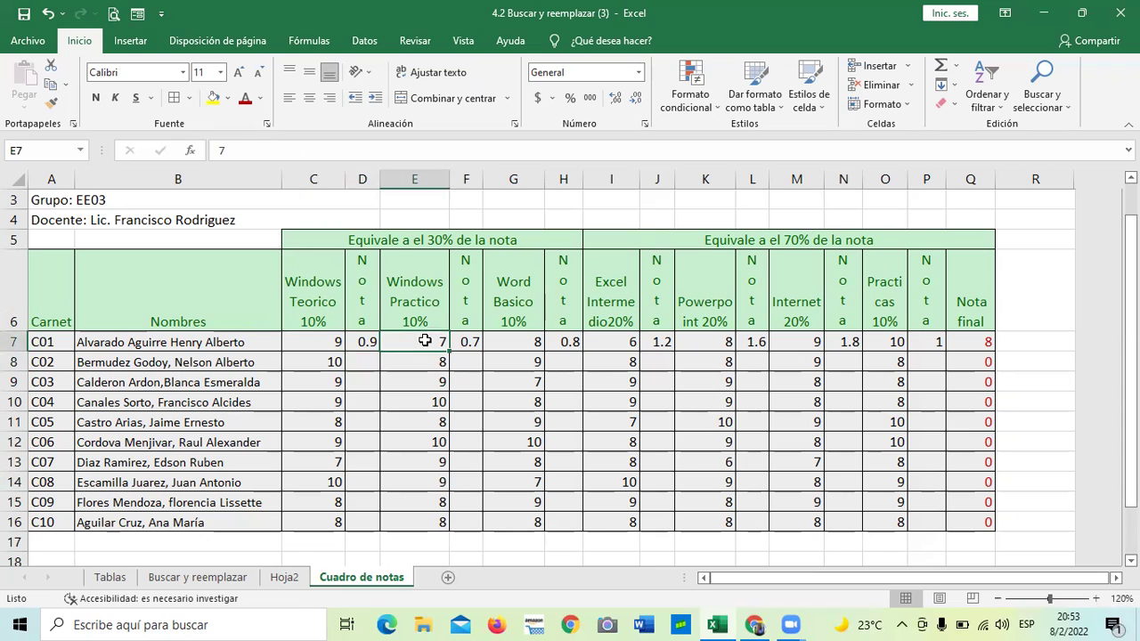
click(280, 285)
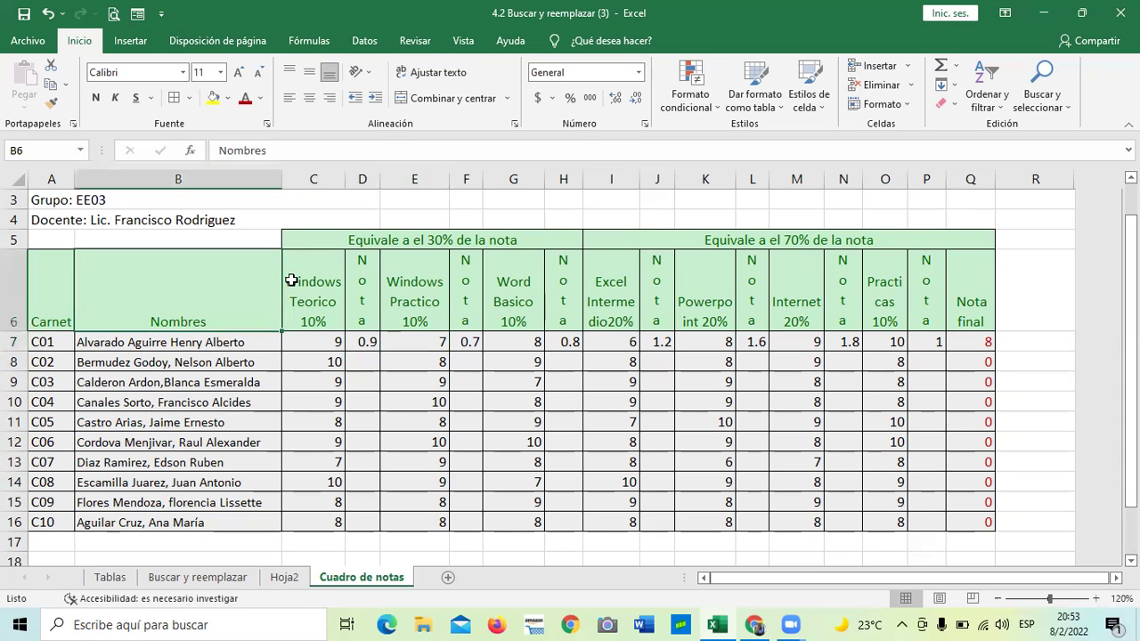
click(414, 281)
click(508, 283)
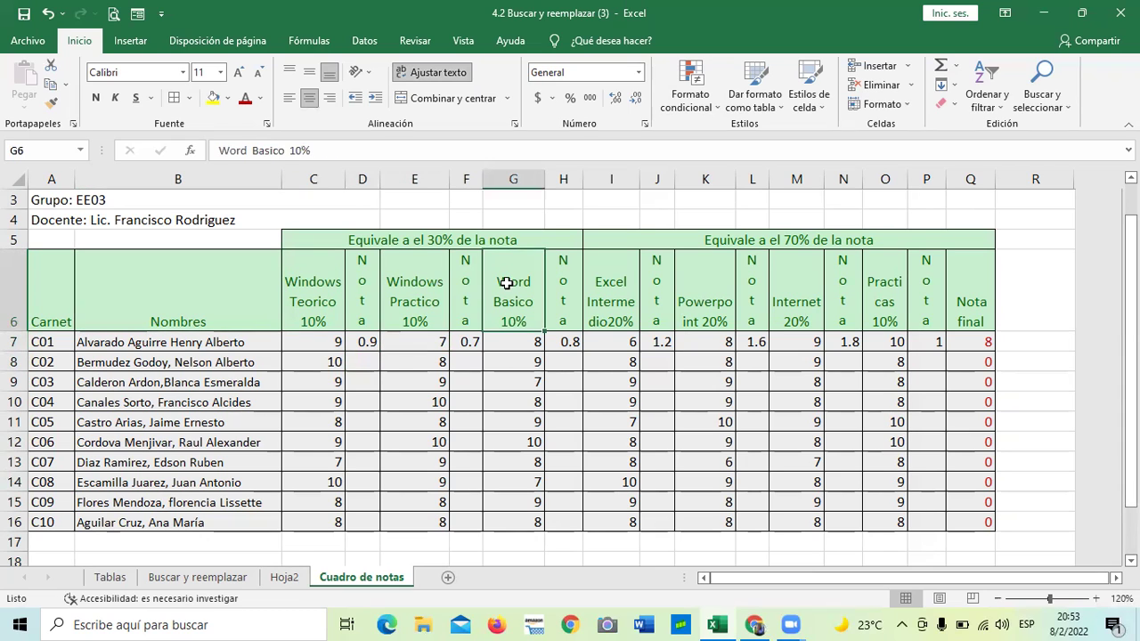
click(419, 288)
click(419, 343)
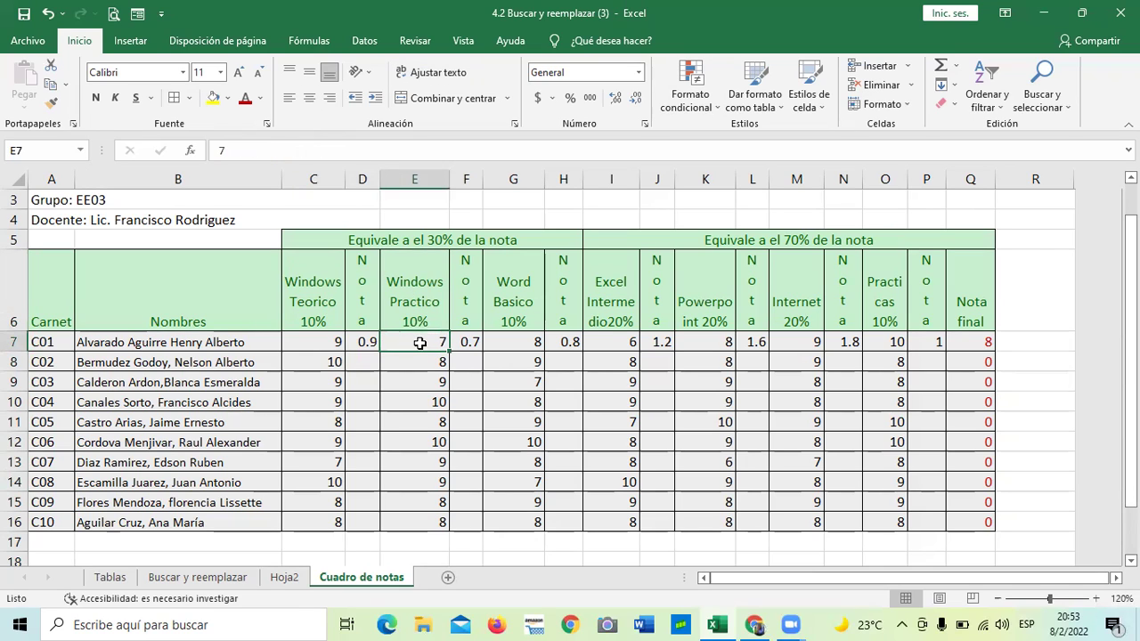
click(468, 342)
click(413, 341)
click(506, 339)
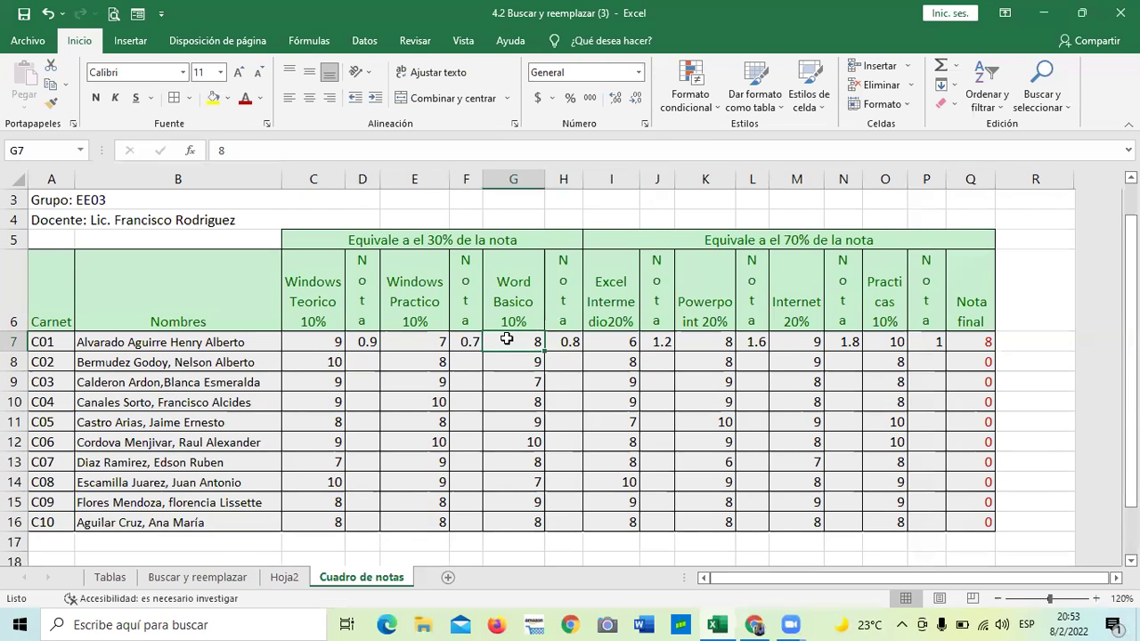
click(610, 342)
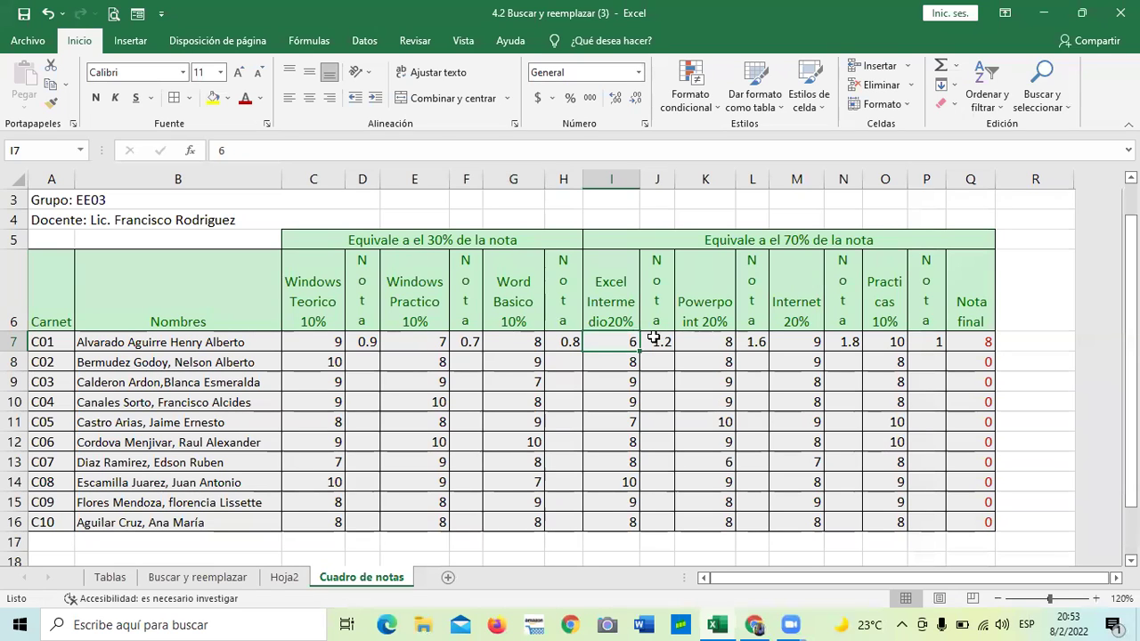
click(654, 338)
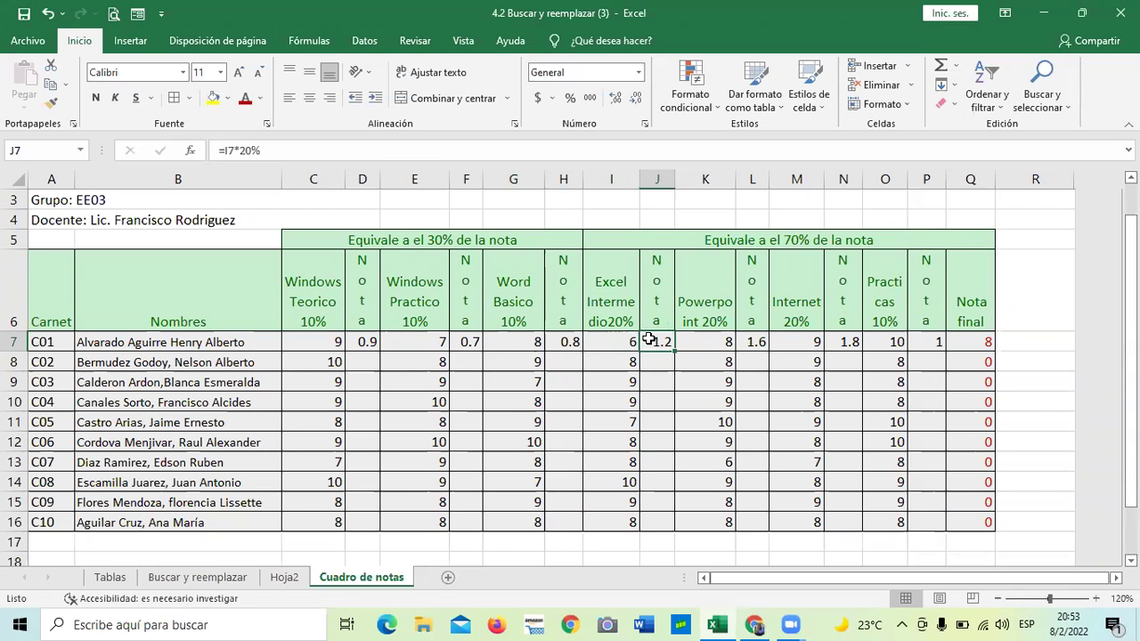
click(705, 336)
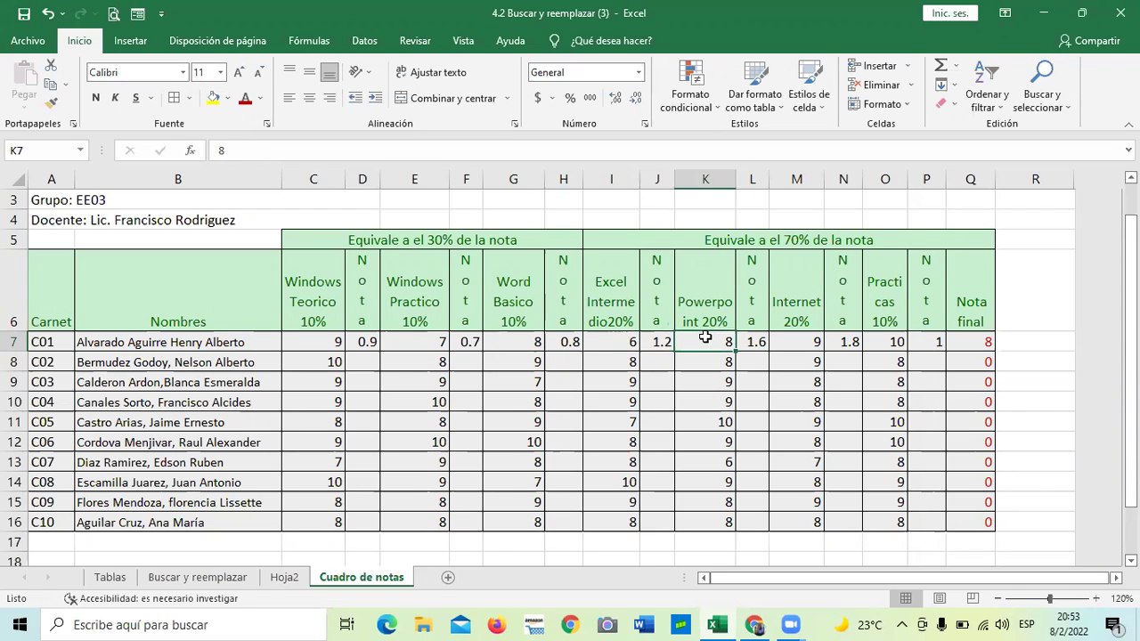
click(751, 337)
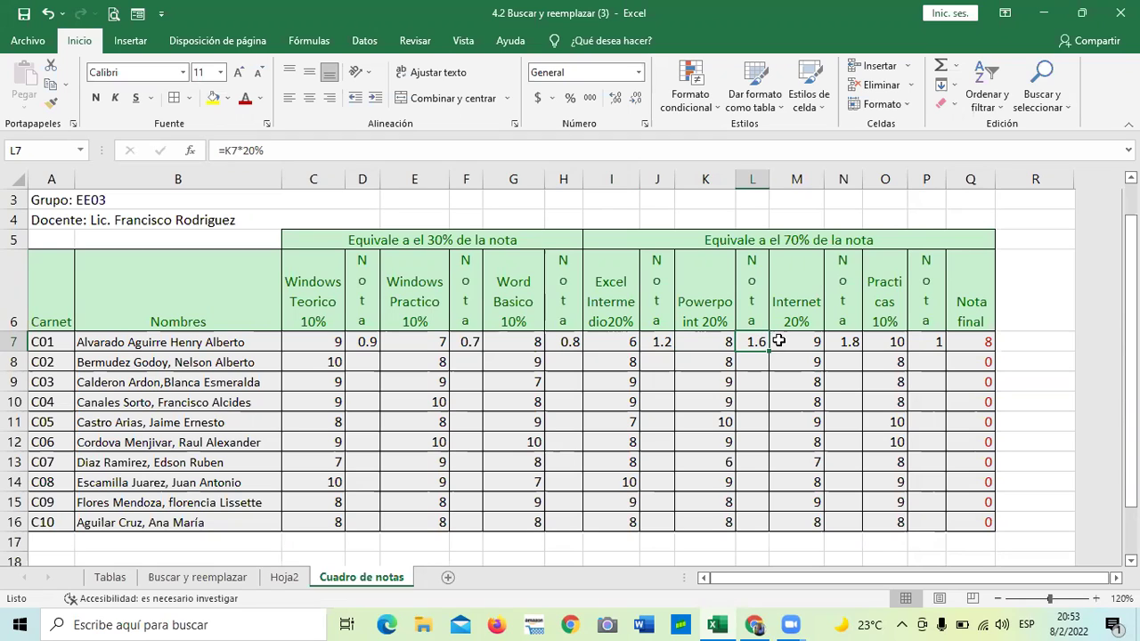
click(782, 341)
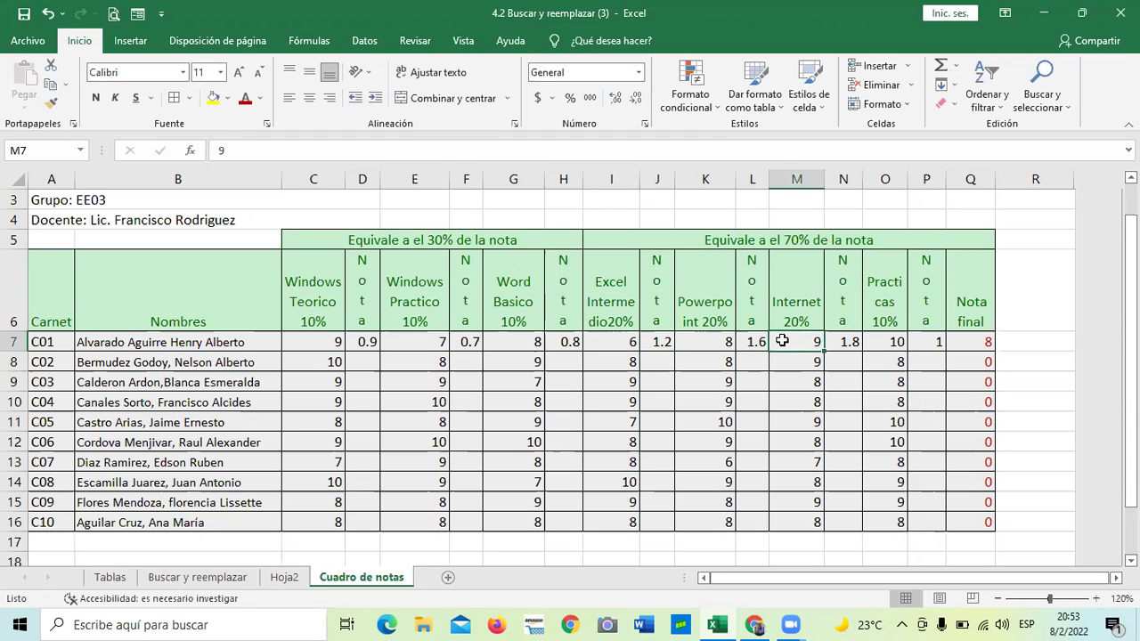
click(842, 344)
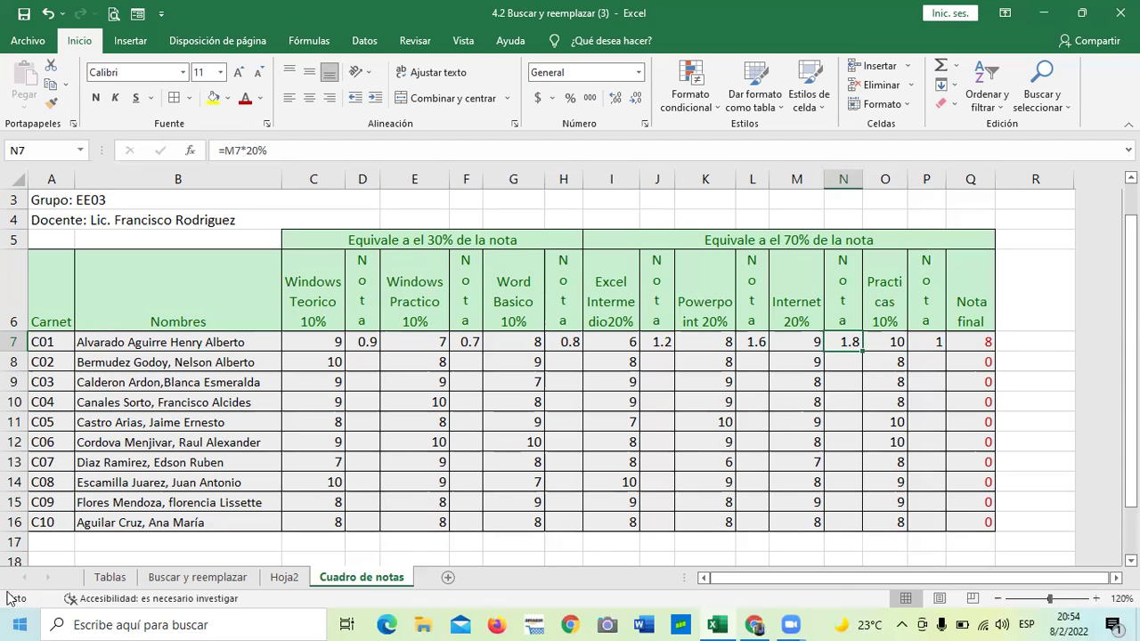
click(926, 342)
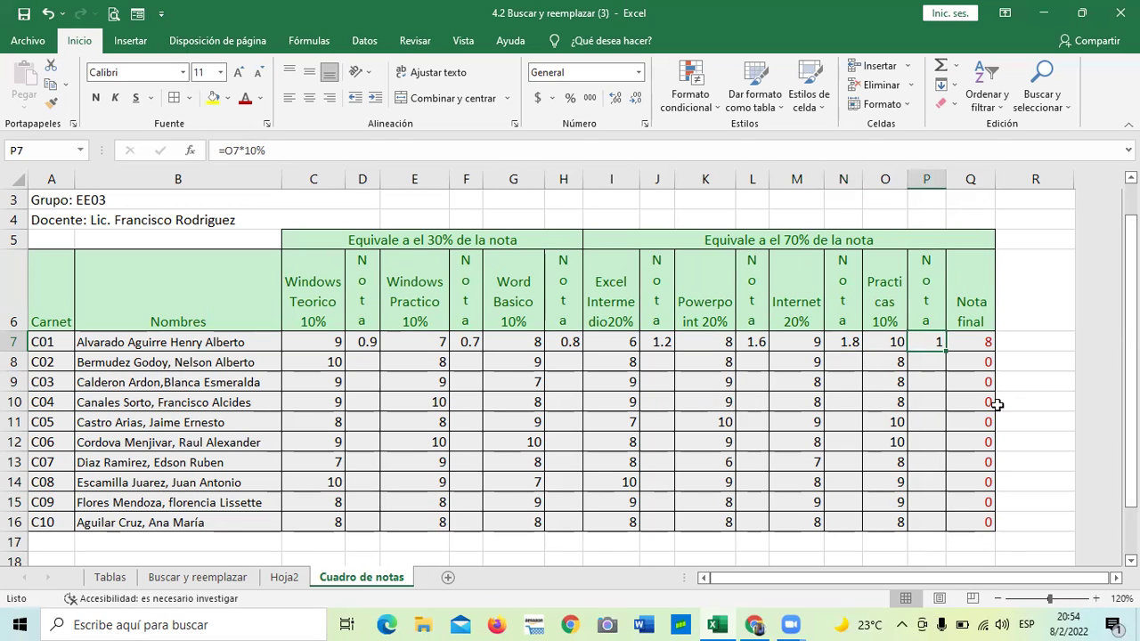
click(978, 345)
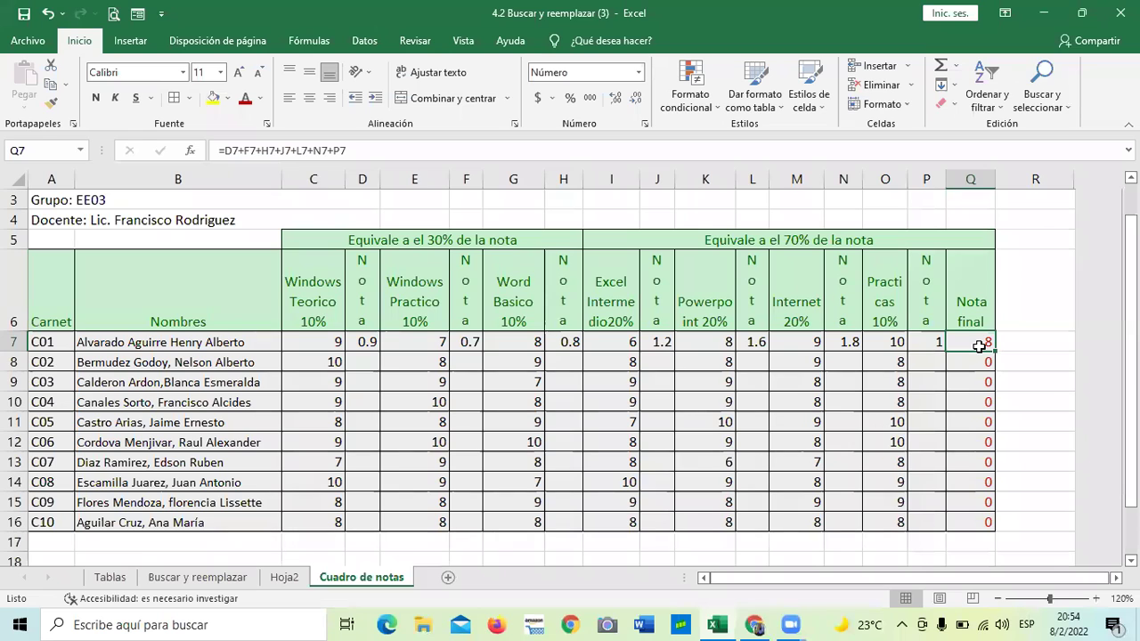
Enter =D7+F7+H7+J7+L7+N7+P7 in Q7 so the first student's Nota final reads 8
click(388, 149)
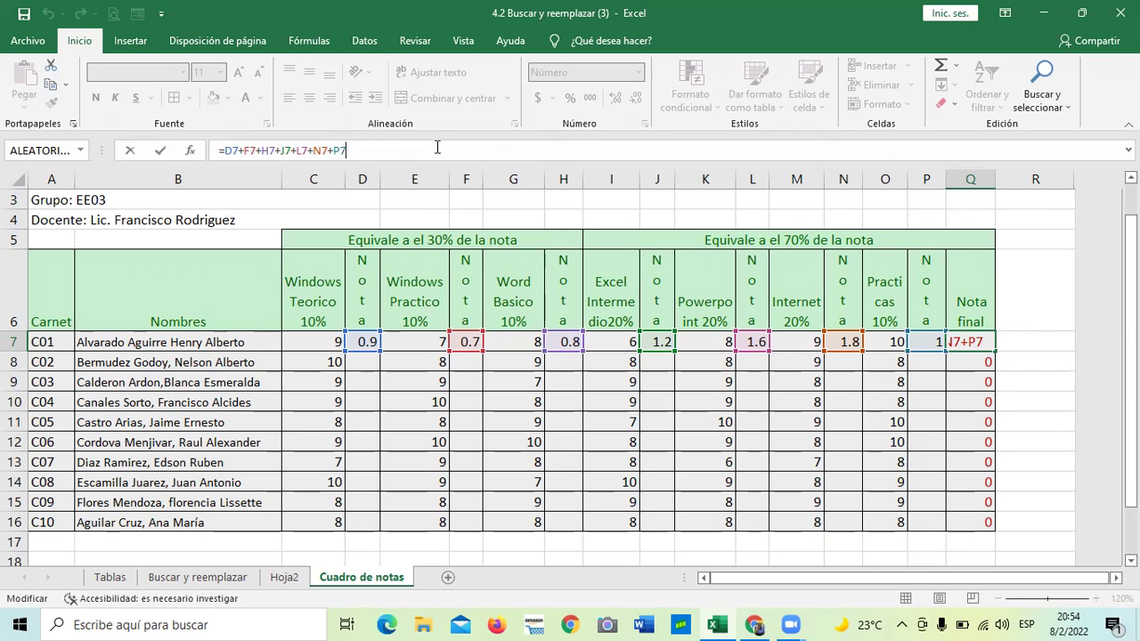
key(Return)
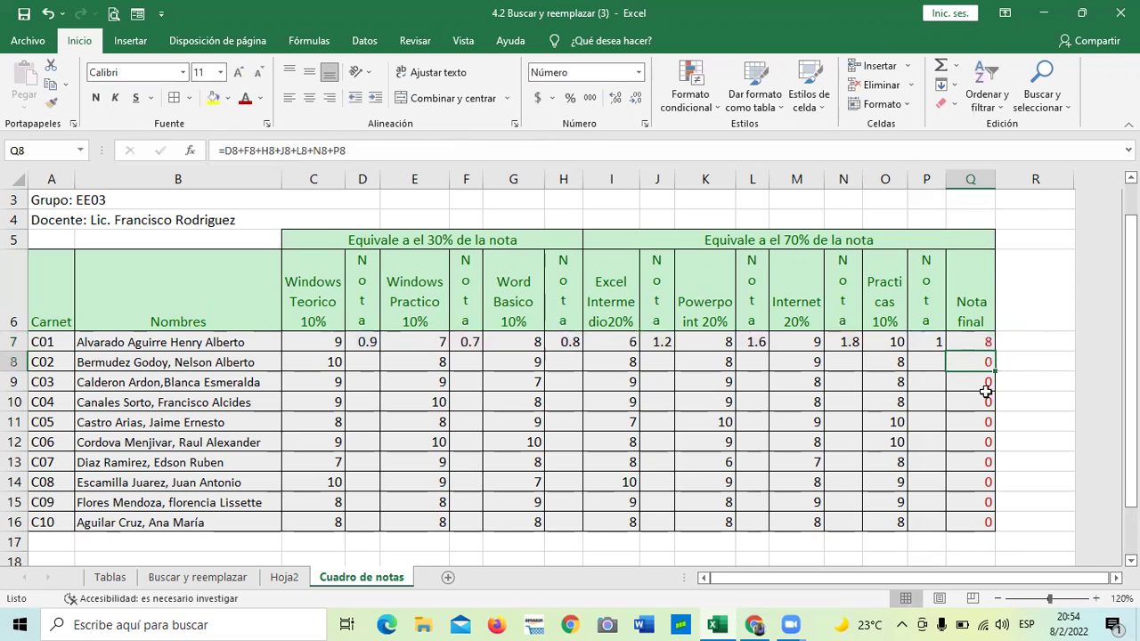
click(979, 423)
click(970, 342)
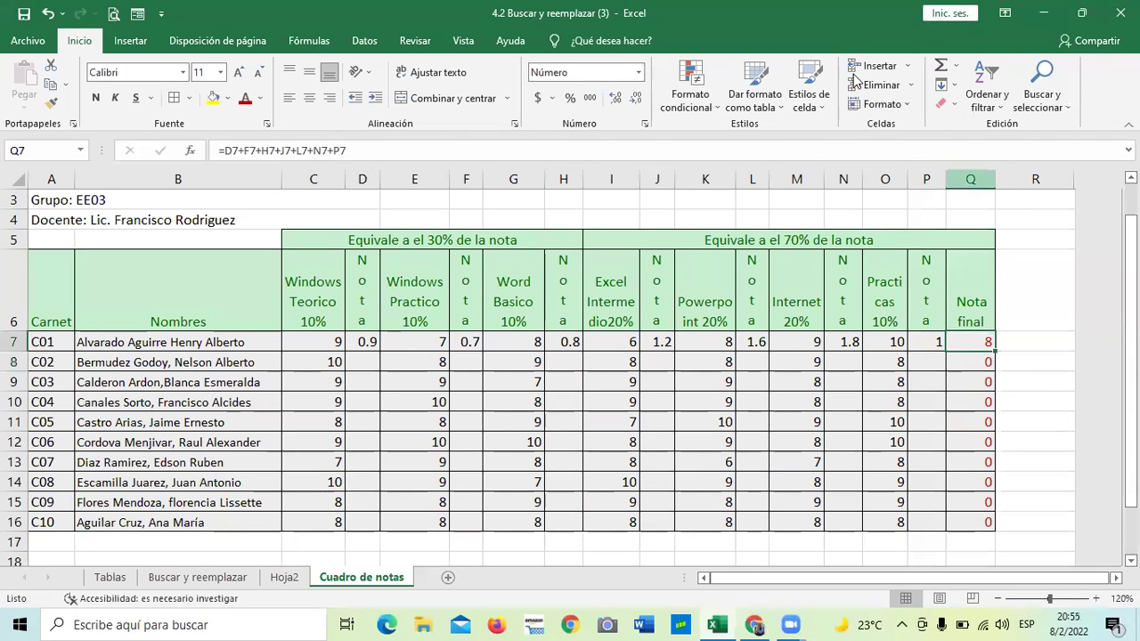
click(373, 148)
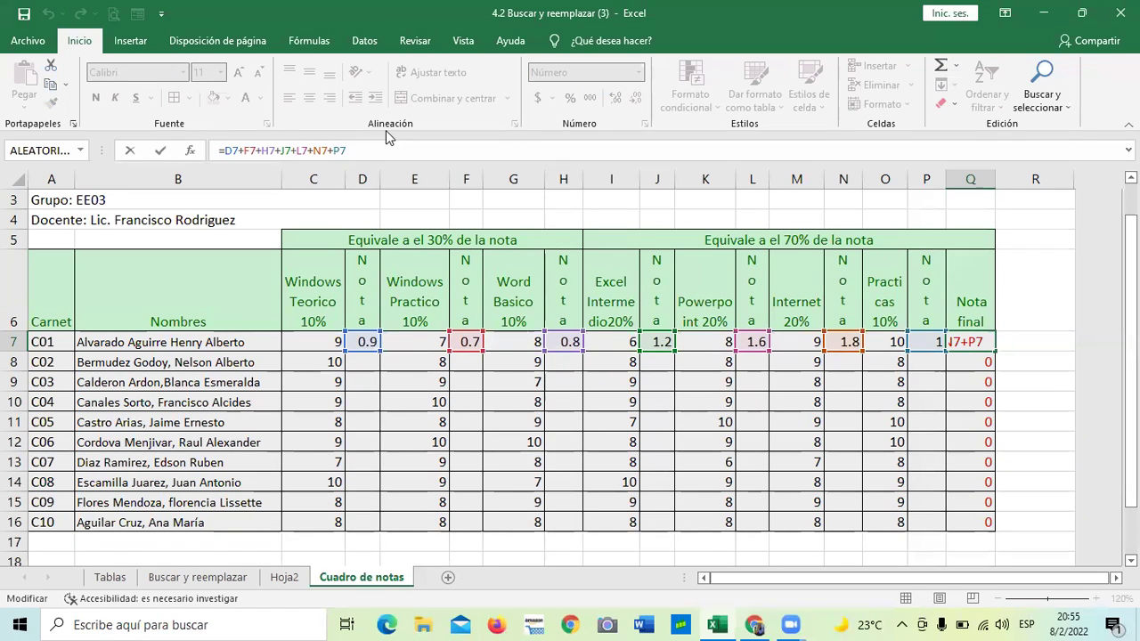
key(Return)
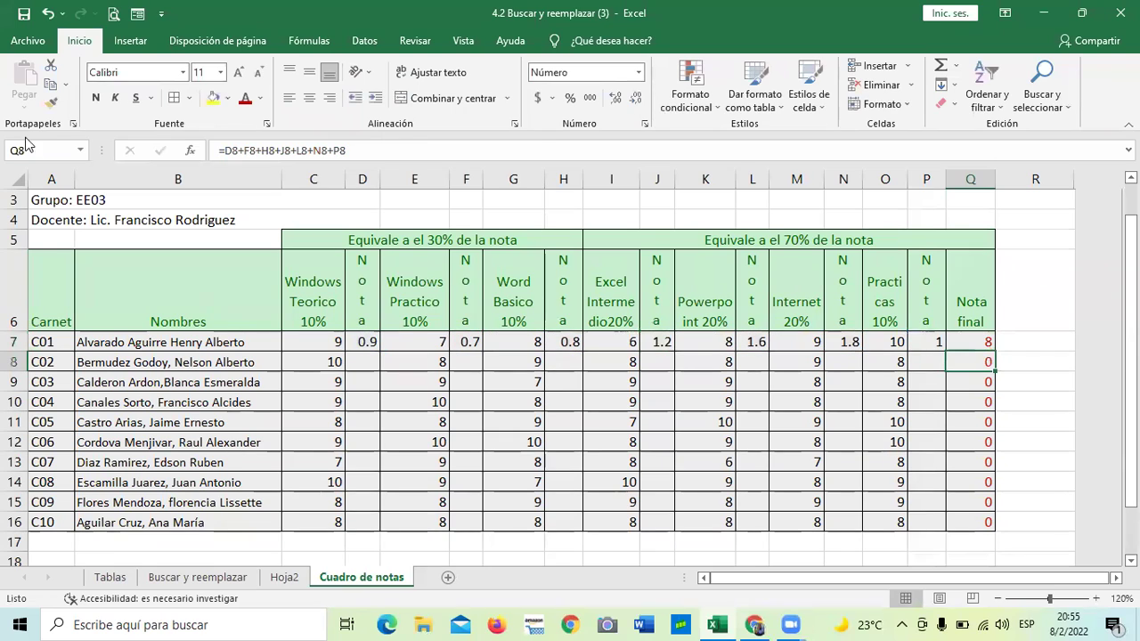
click(973, 340)
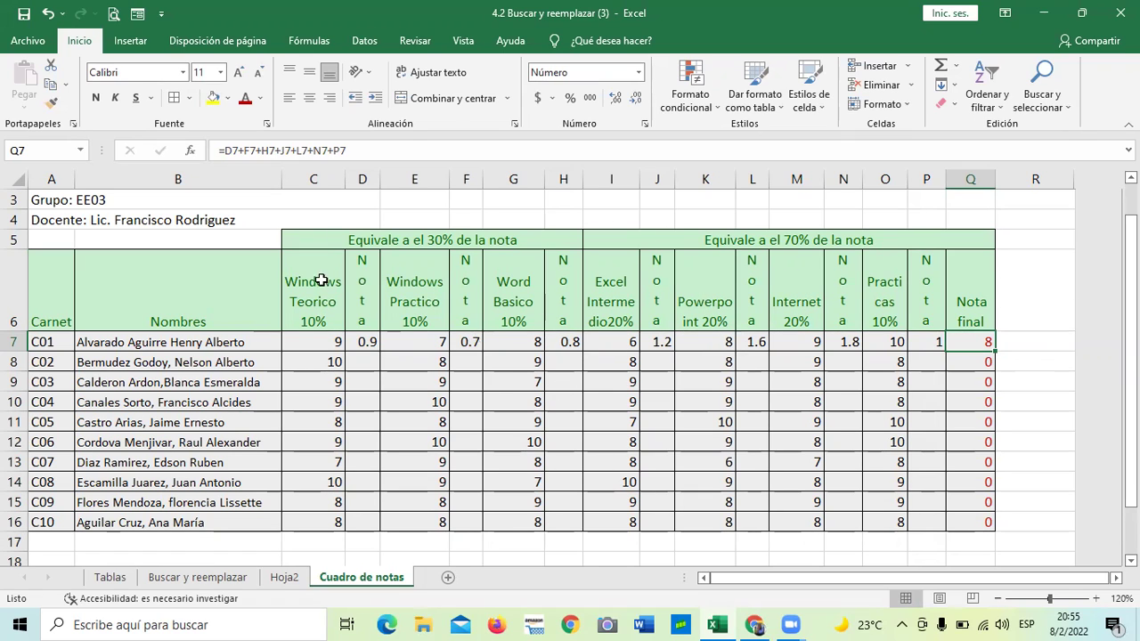
scroll(593, 430, up, 1)
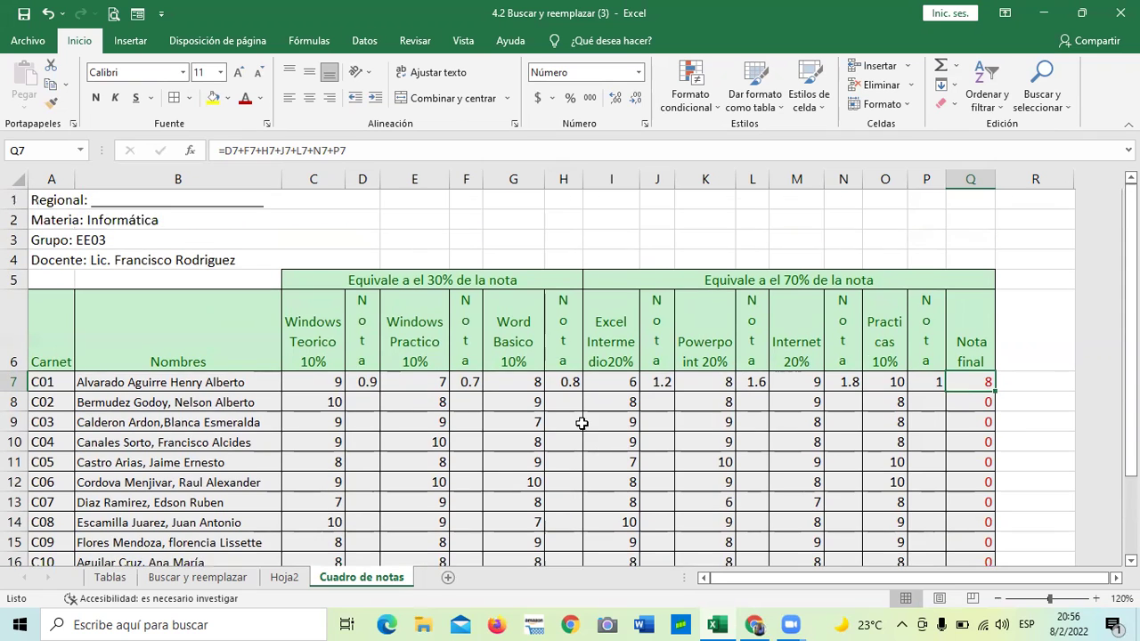
scroll(581, 423, down, 2)
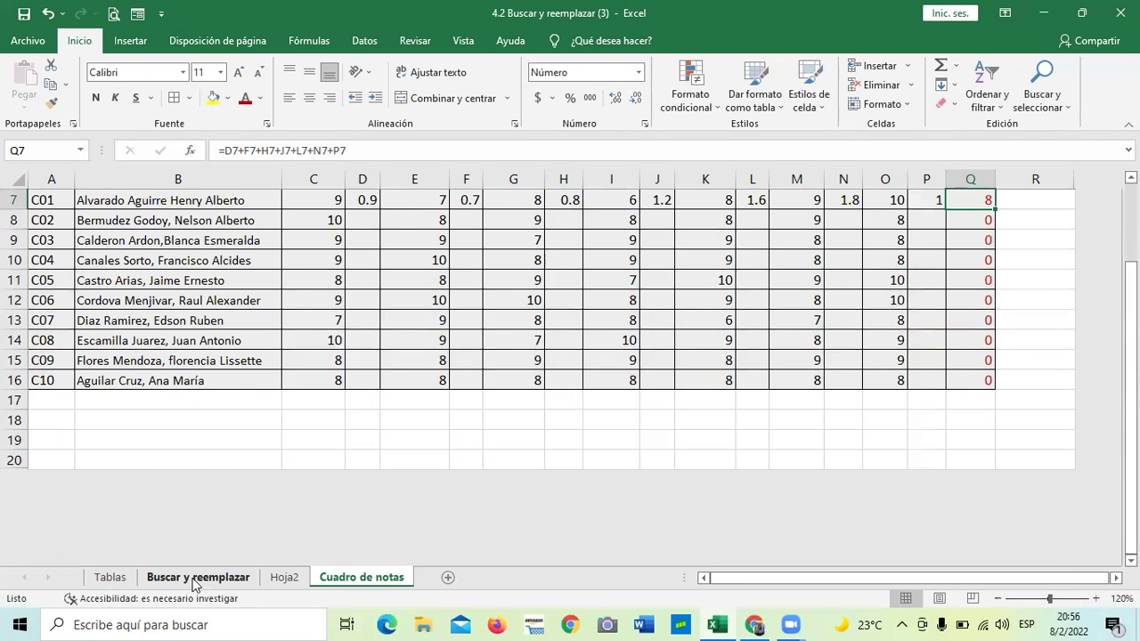
click(195, 579)
click(284, 578)
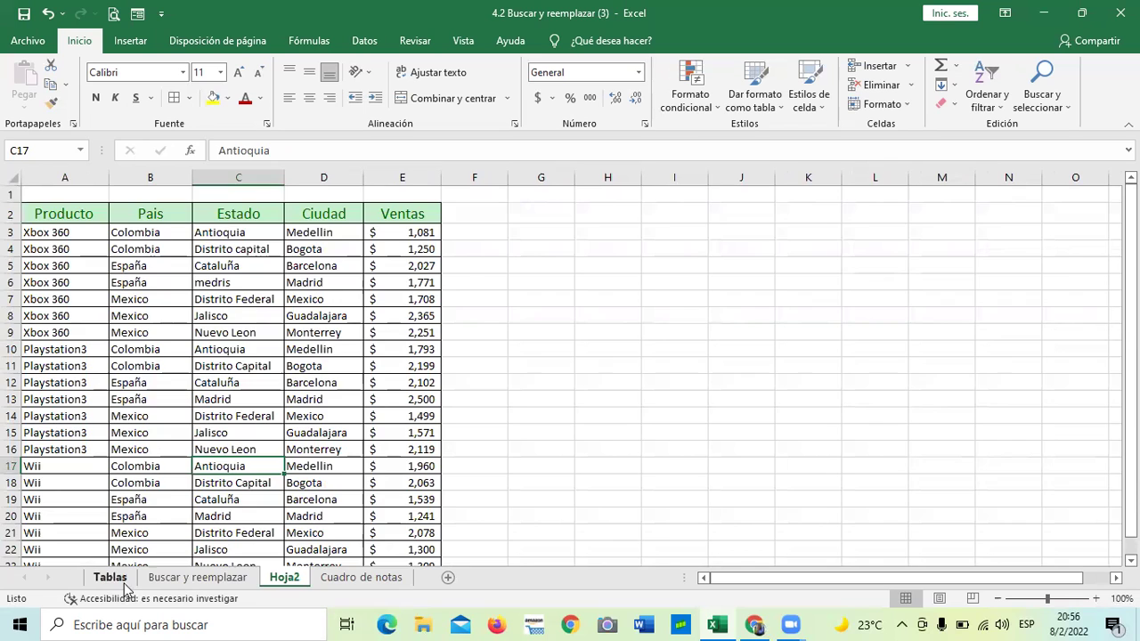
click(112, 579)
click(183, 579)
click(505, 441)
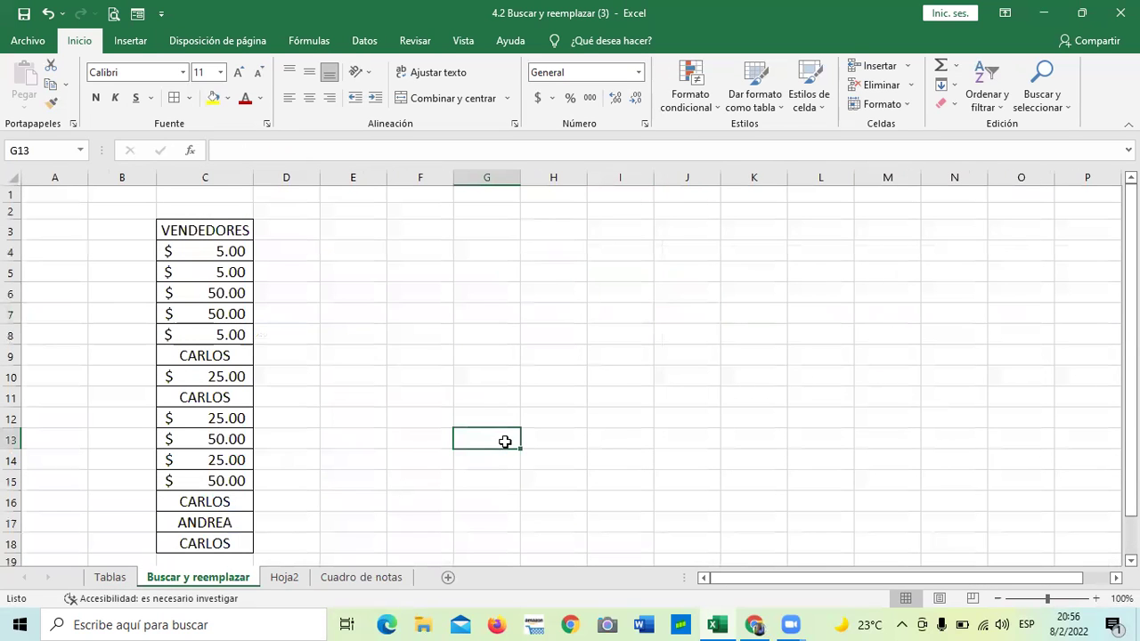
click(361, 577)
Fill D7's 10% Nota formula down through D16
scroll(843, 252, up, 2)
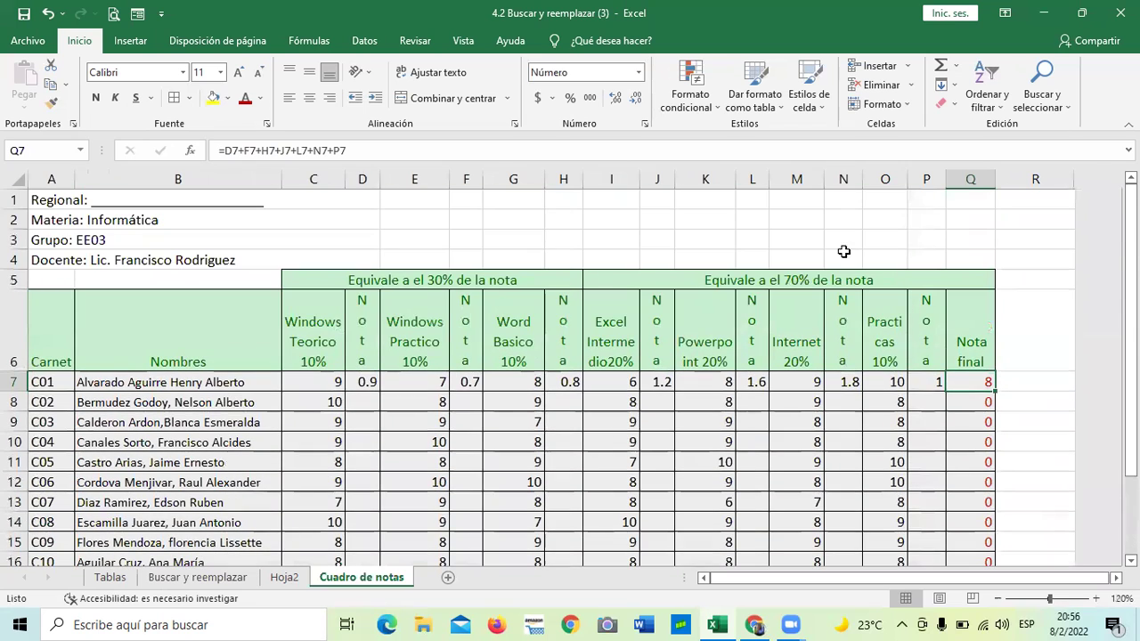
scroll(549, 398, down, 2)
scroll(366, 344, up, 1)
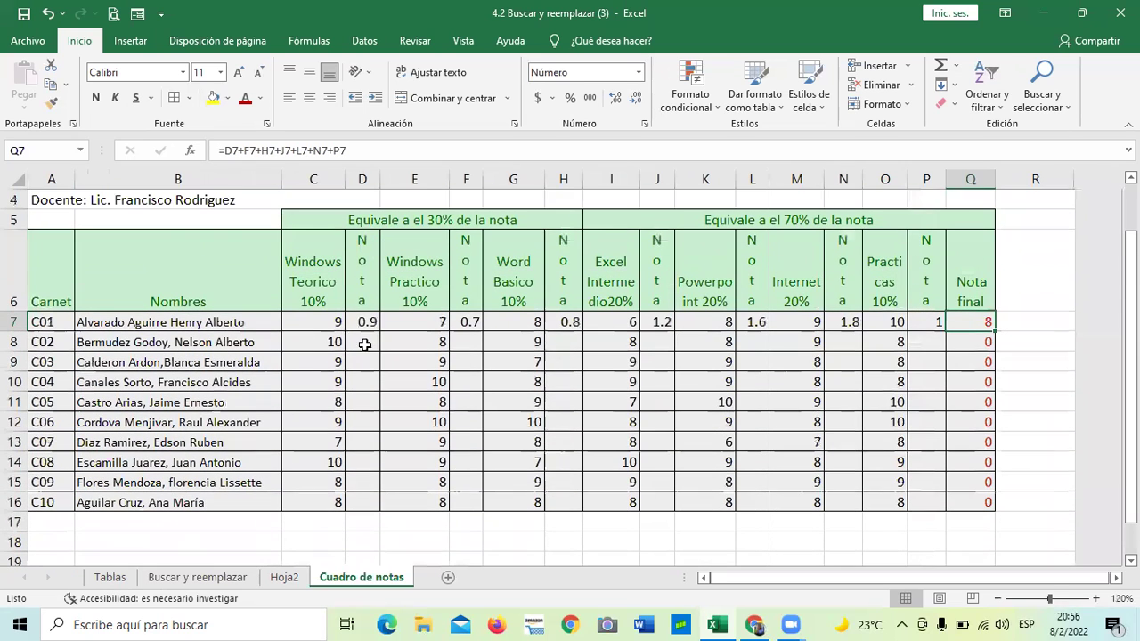
click(337, 326)
click(310, 389)
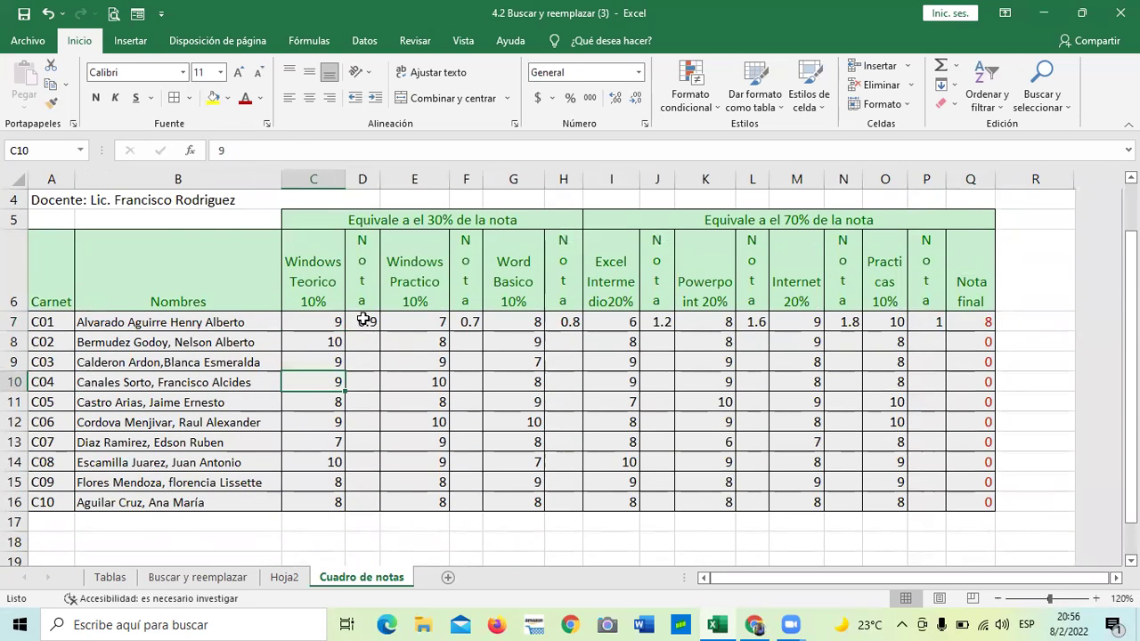
click(363, 320)
drag(380, 331, 381, 504)
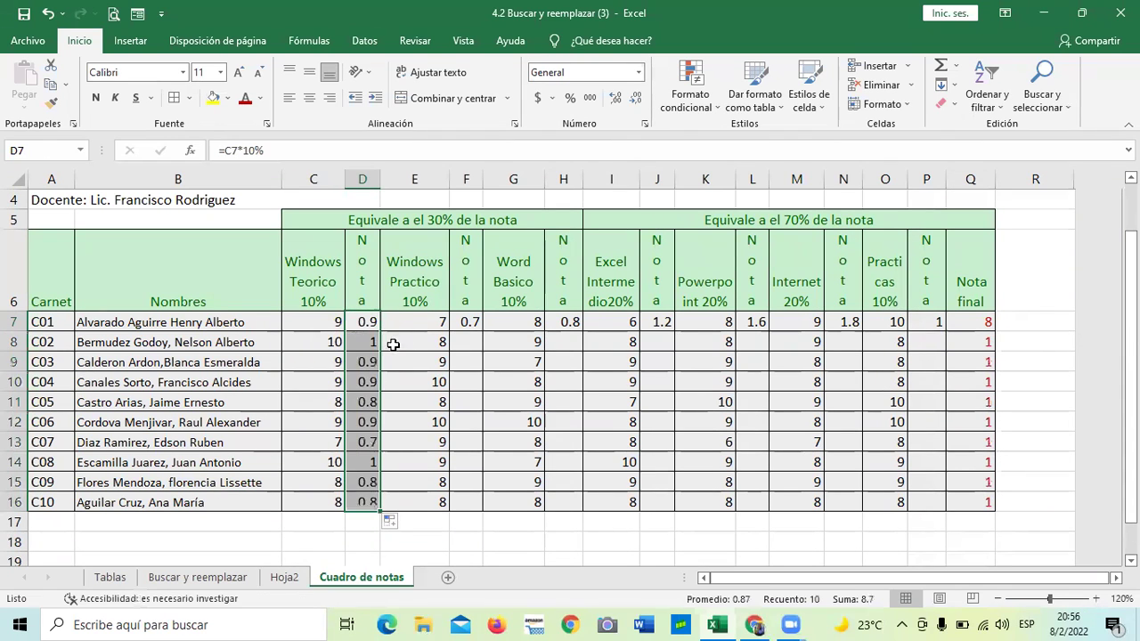
click(366, 321)
Fill F7's 10% Nota formula down through F16 and check the Nota final results
click(478, 326)
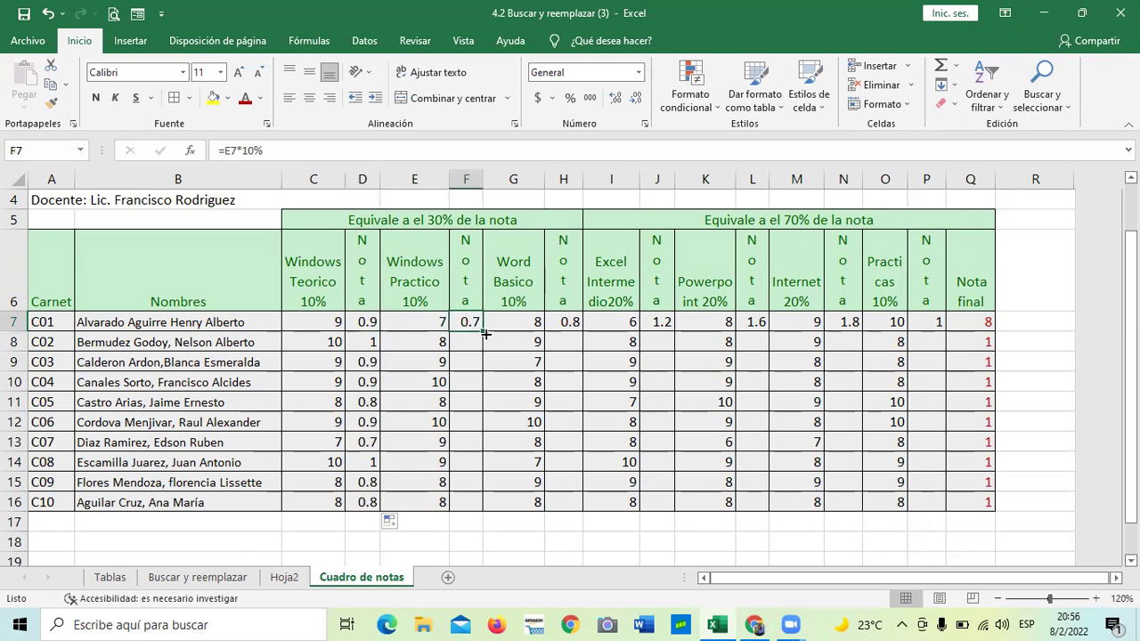
drag(483, 330, 484, 504)
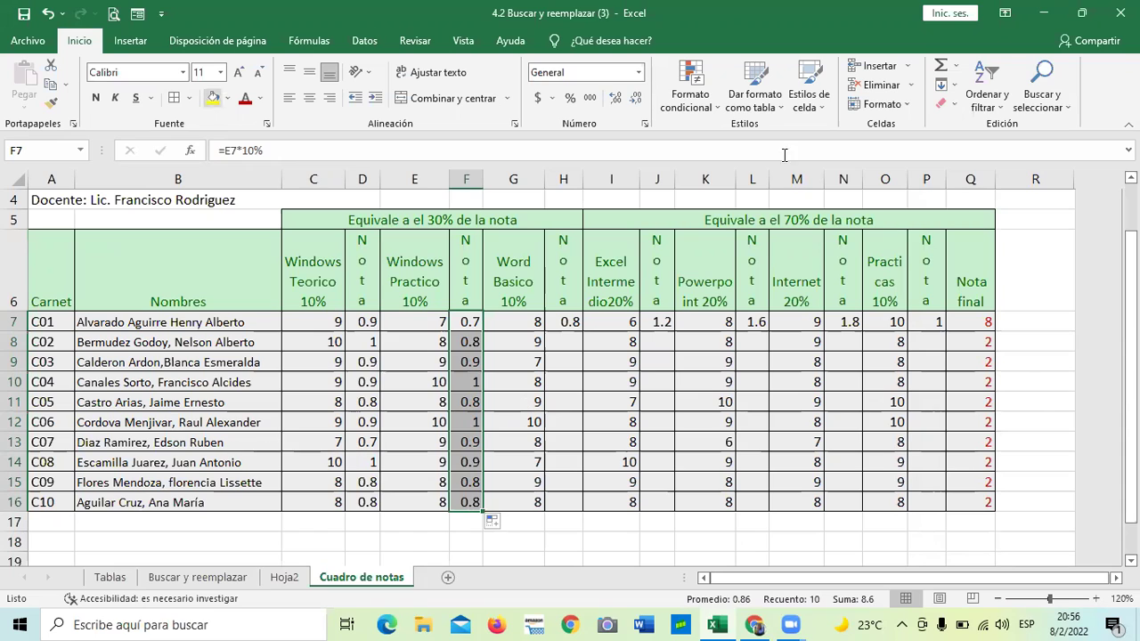
click(978, 364)
click(971, 336)
click(964, 405)
click(971, 502)
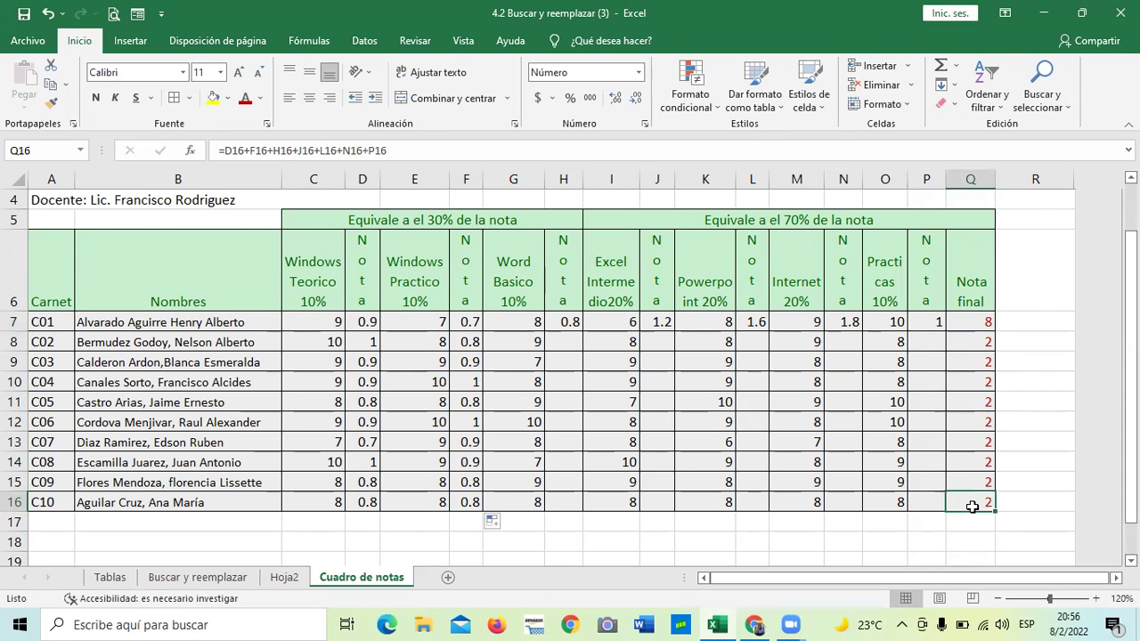
click(969, 322)
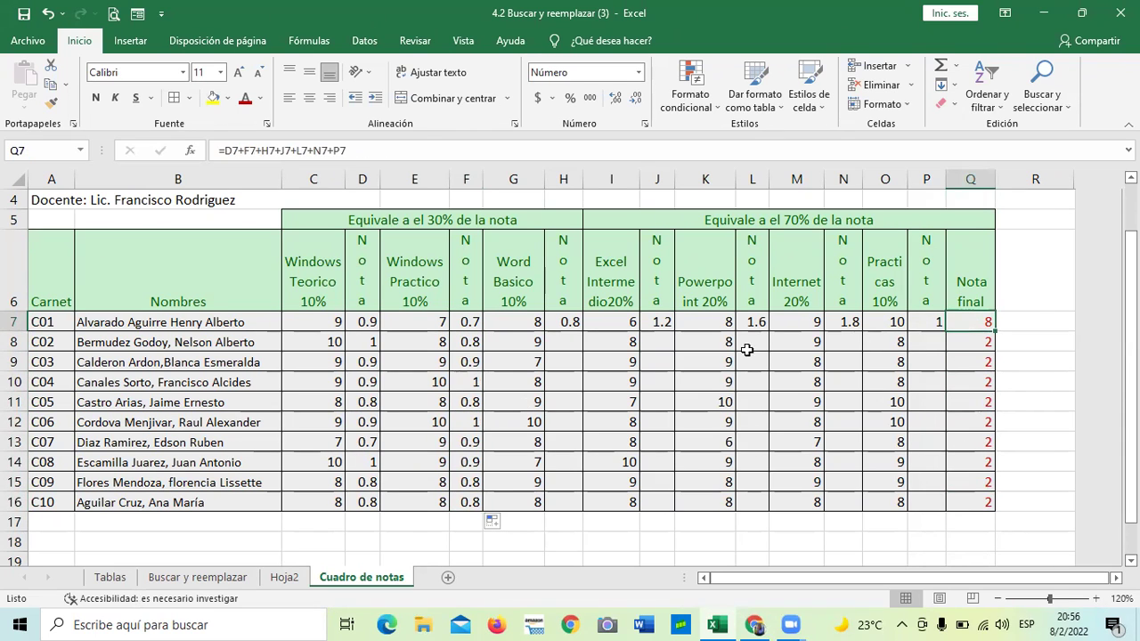
click(568, 321)
Copy the Nota formulas in H7, J7, L7, N7 and P7 down to row 16
drag(583, 332, 583, 512)
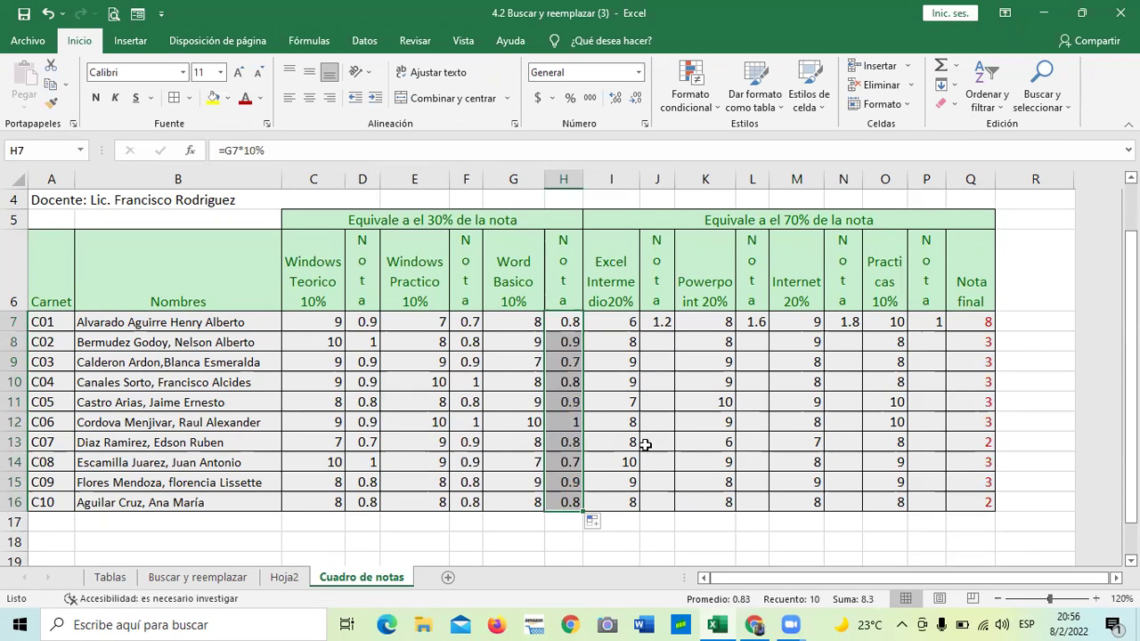
click(660, 323)
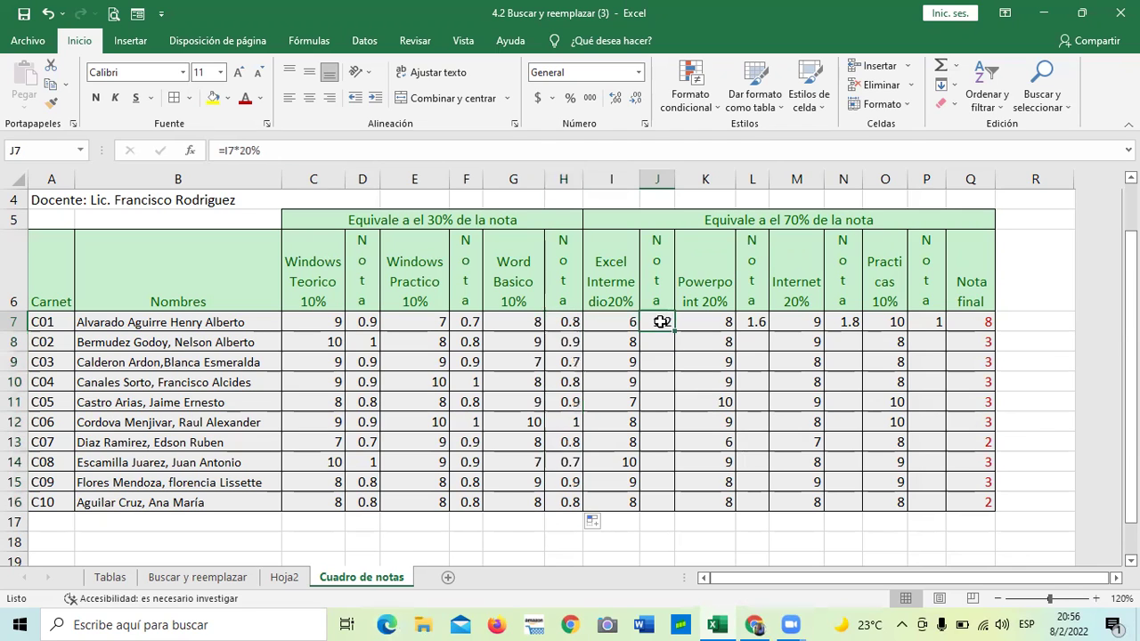
drag(674, 332, 680, 502)
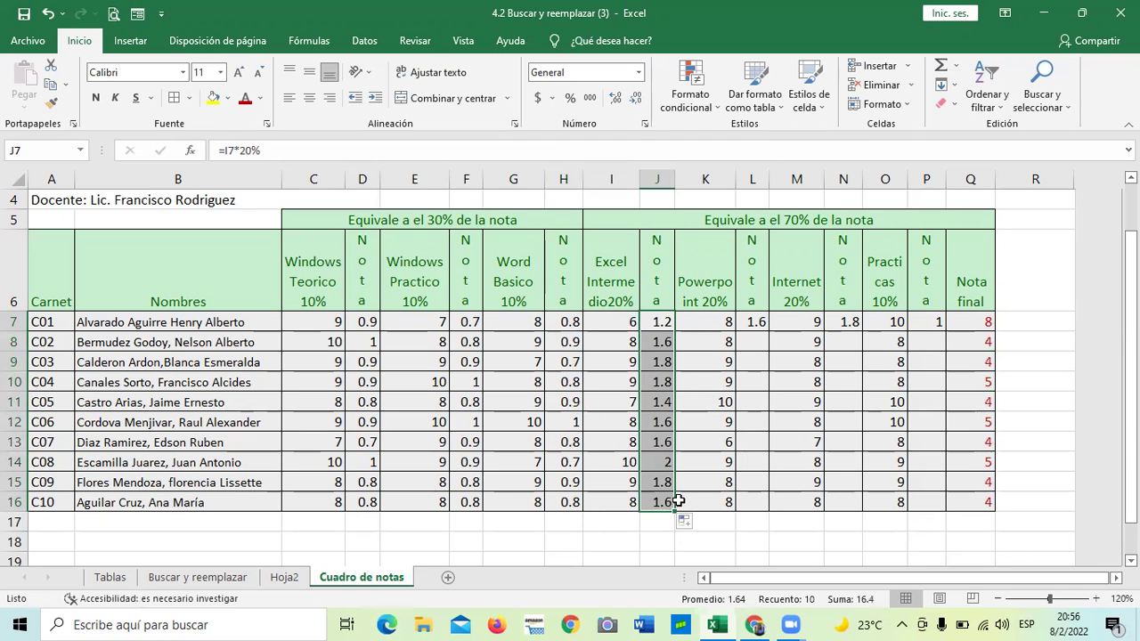
click(757, 321)
drag(769, 330, 771, 501)
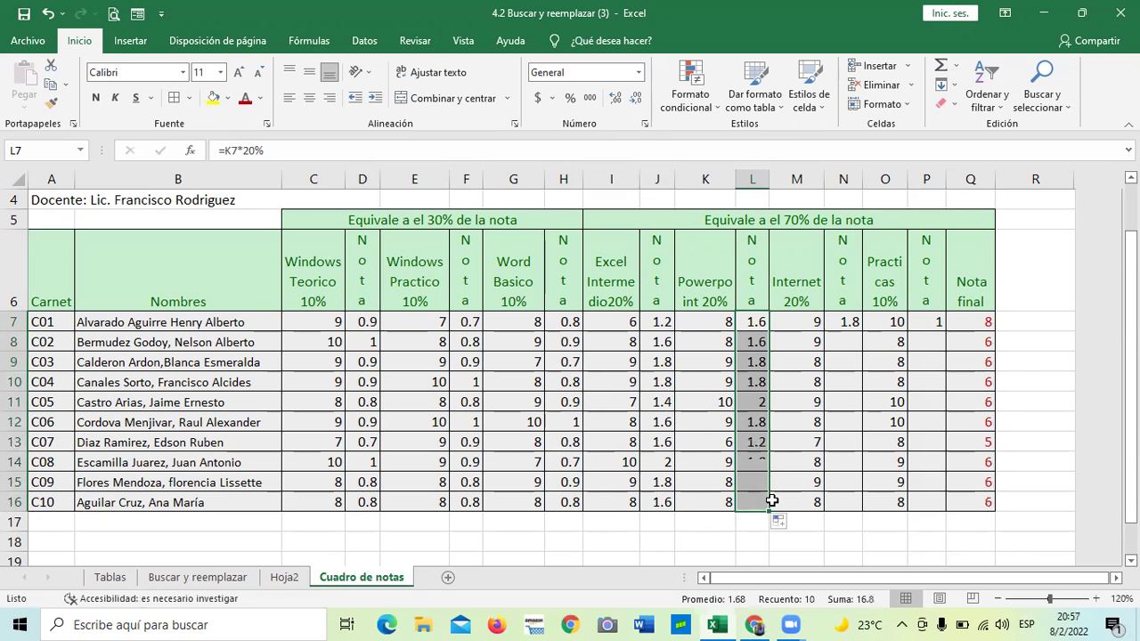
click(853, 323)
drag(863, 332, 865, 505)
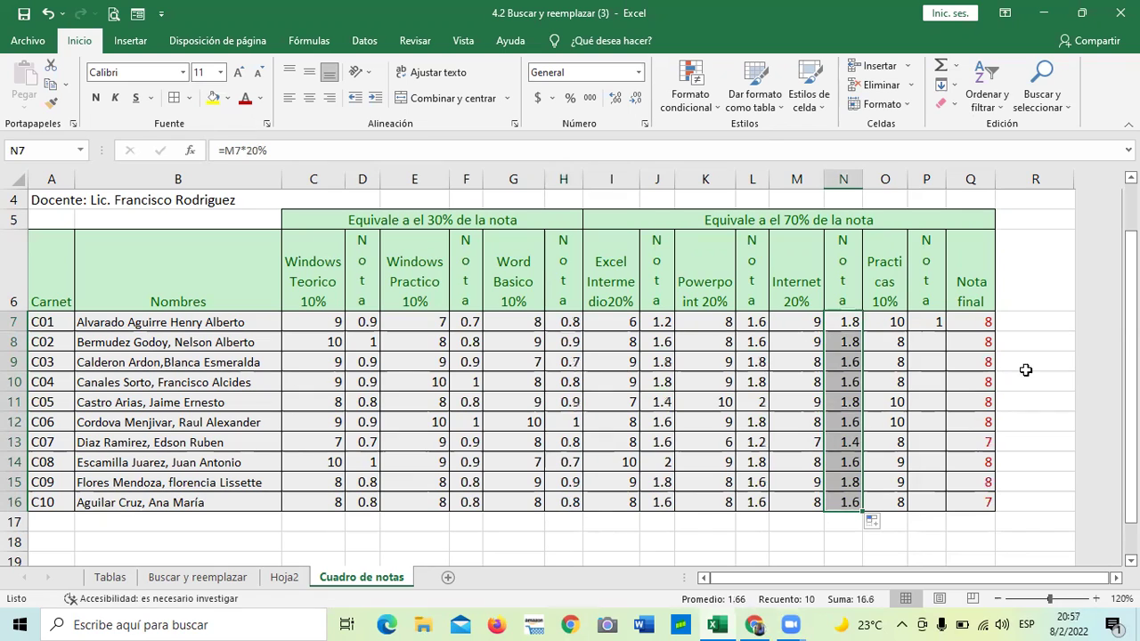
click(935, 325)
drag(946, 332, 960, 508)
click(979, 535)
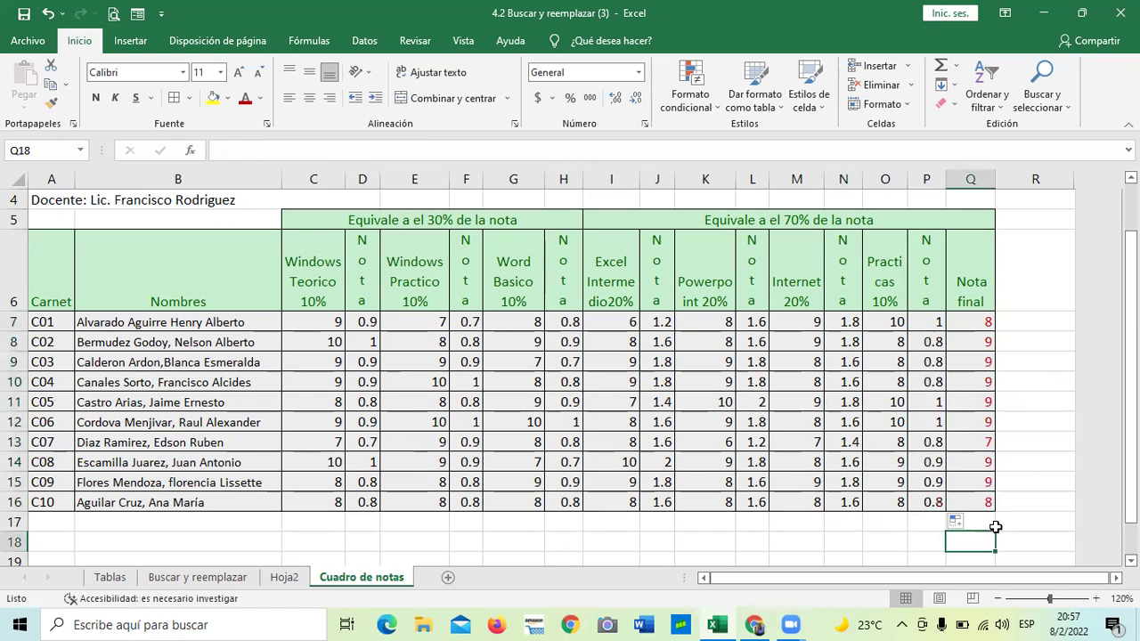
Step through the Nota final results in Q7 to Q16
click(980, 322)
click(980, 342)
click(977, 363)
click(973, 382)
click(970, 403)
click(969, 422)
click(968, 443)
click(971, 462)
click(972, 483)
click(972, 504)
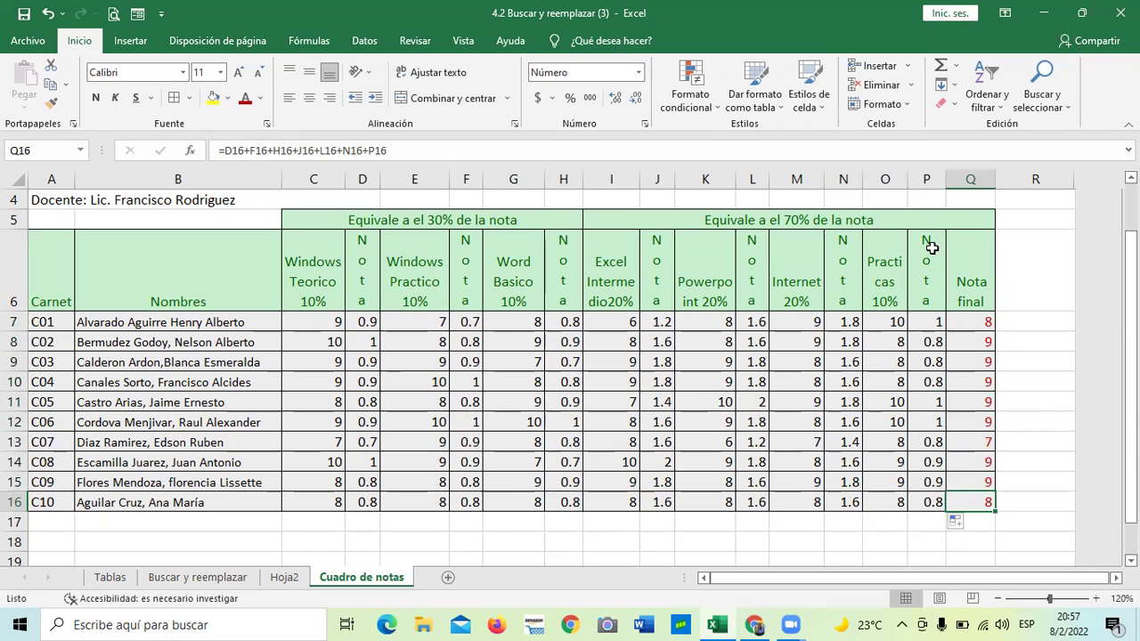
Select the empty cells R6 and R10 beside the grade table
click(1024, 245)
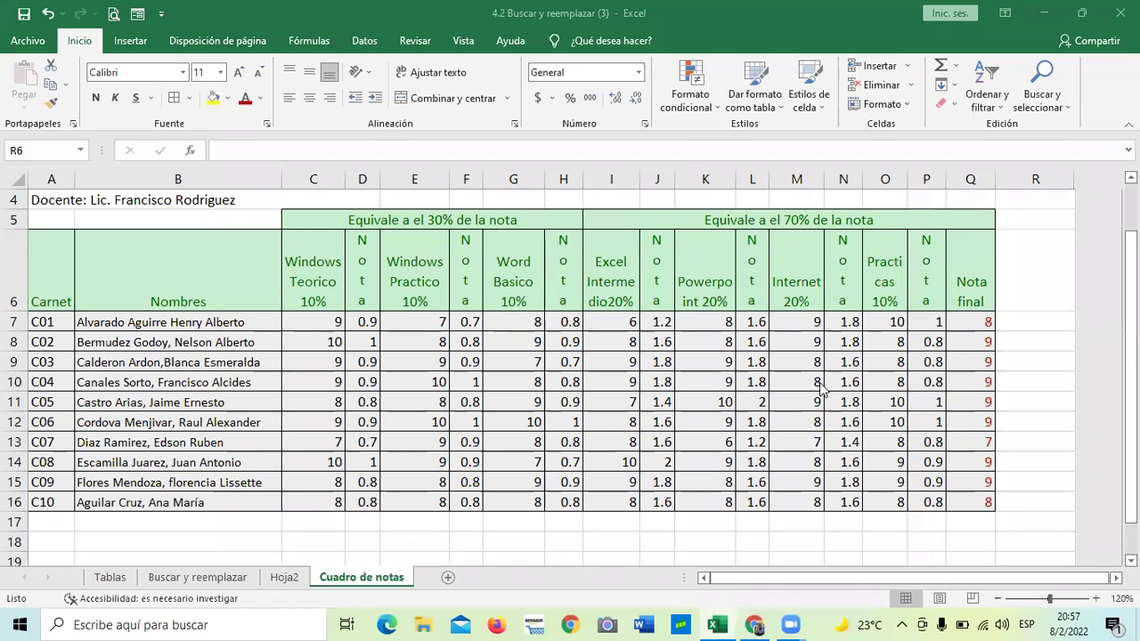
click(1042, 280)
click(1027, 381)
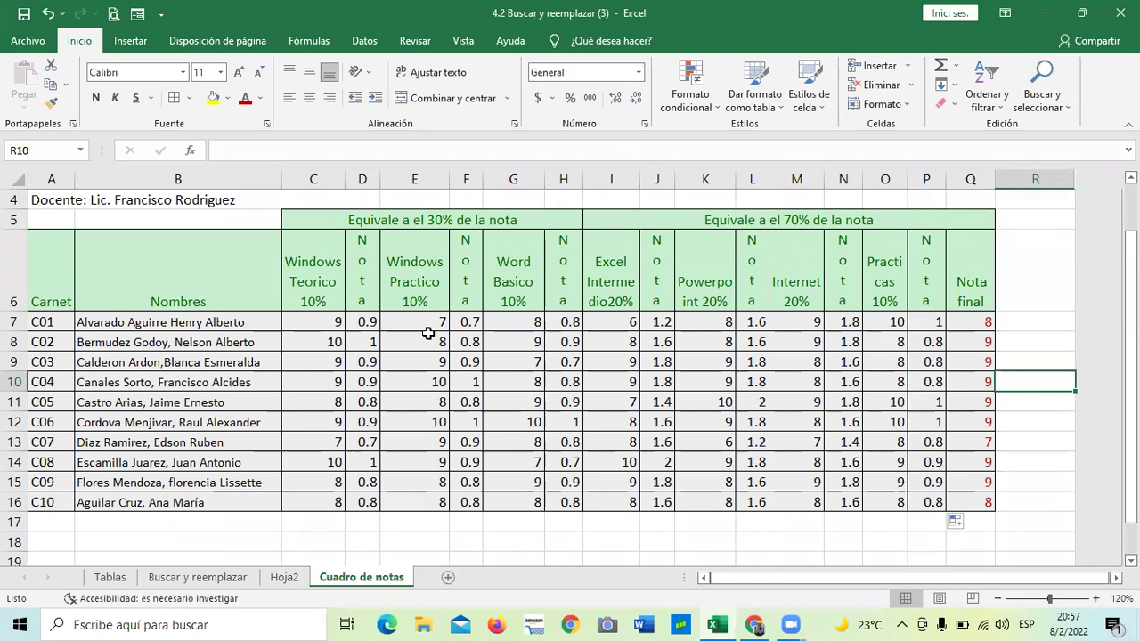
scroll(430, 334, down, 2)
scroll(441, 337, up, 1)
scroll(441, 337, up, 2)
Inspect K9, the row 12 Word Basico grade, and the Nota final formulas in Q9 and Q15
click(721, 418)
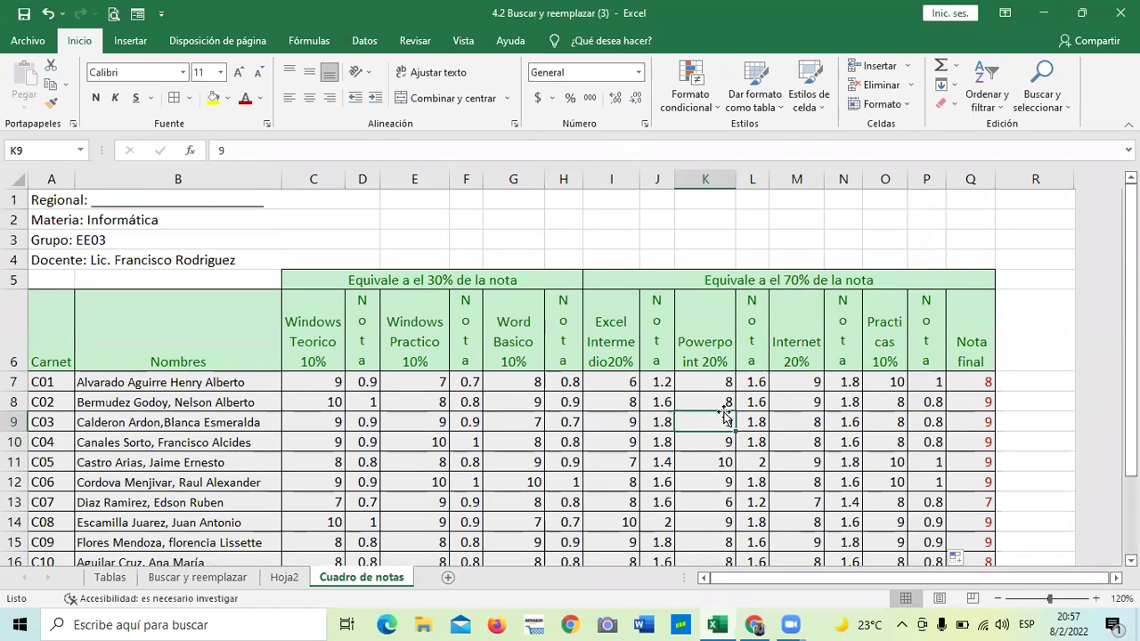
click(534, 481)
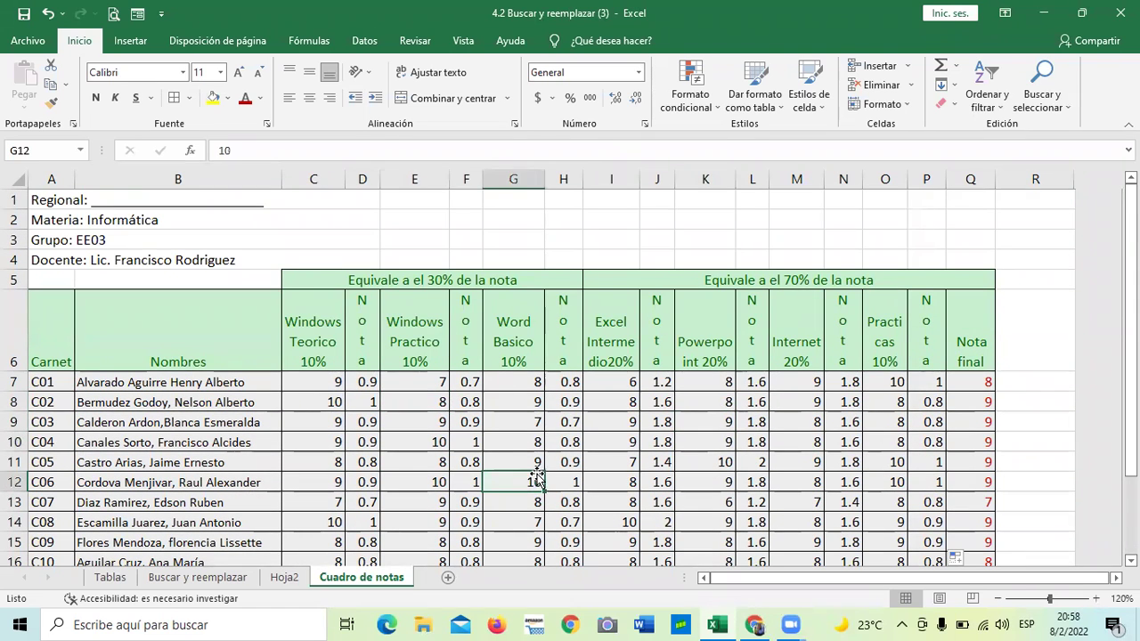
scroll(543, 469, down, 2)
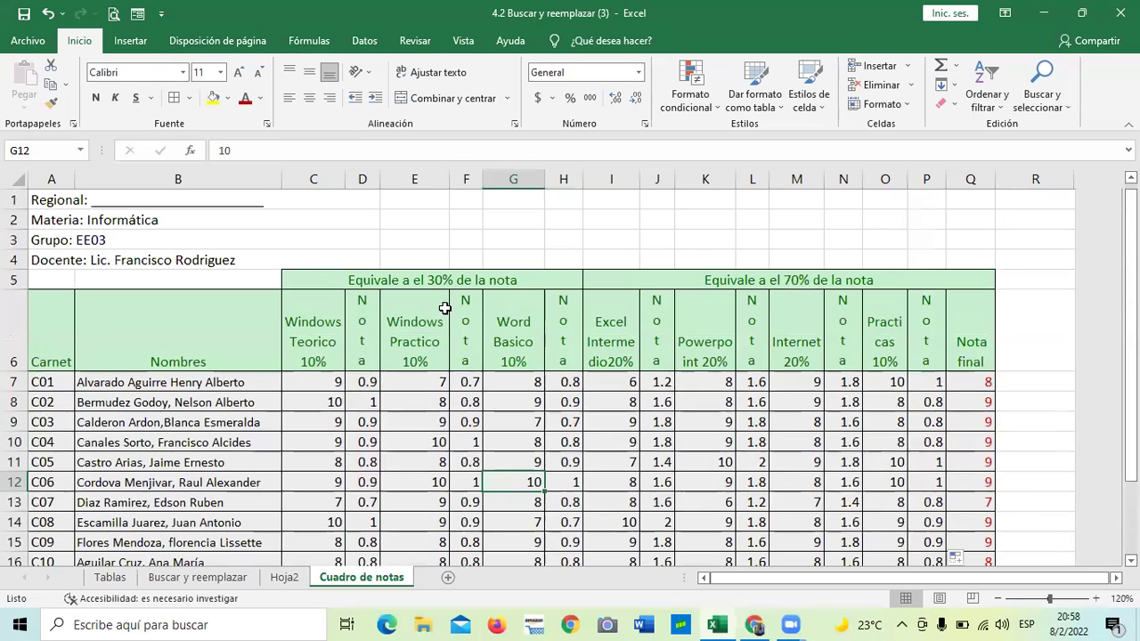
scroll(445, 308, up, 2)
click(973, 340)
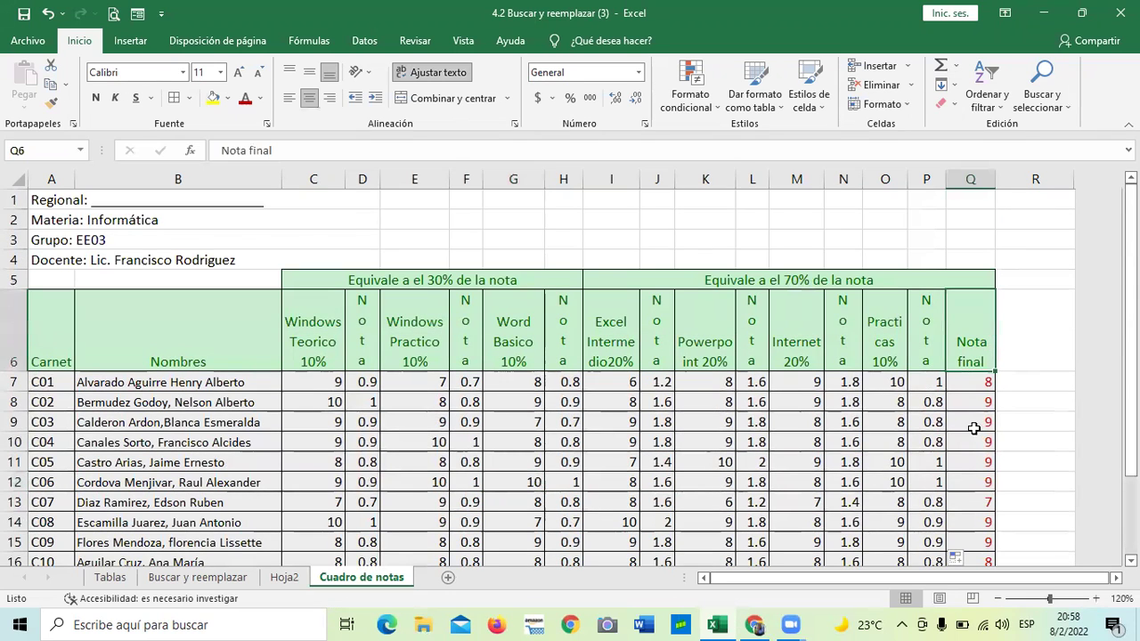
click(974, 424)
scroll(917, 432, down, 3)
click(974, 301)
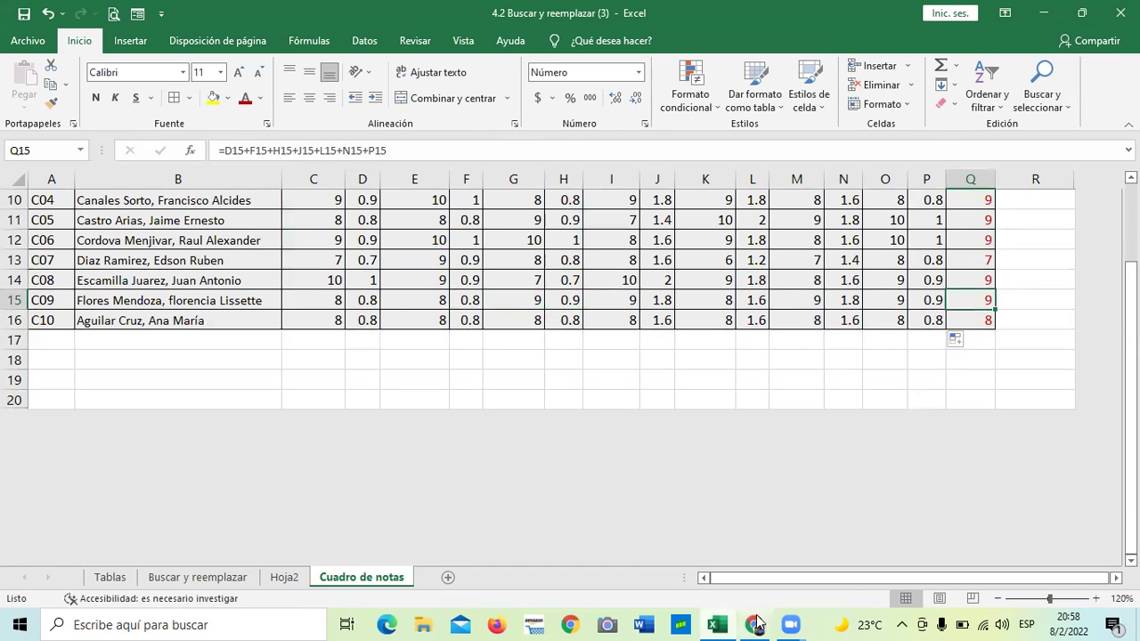
Bring the 4.4 Buscar y reemplazar page forward in Chrome and go to Siguiente
mouse_move(768, 621)
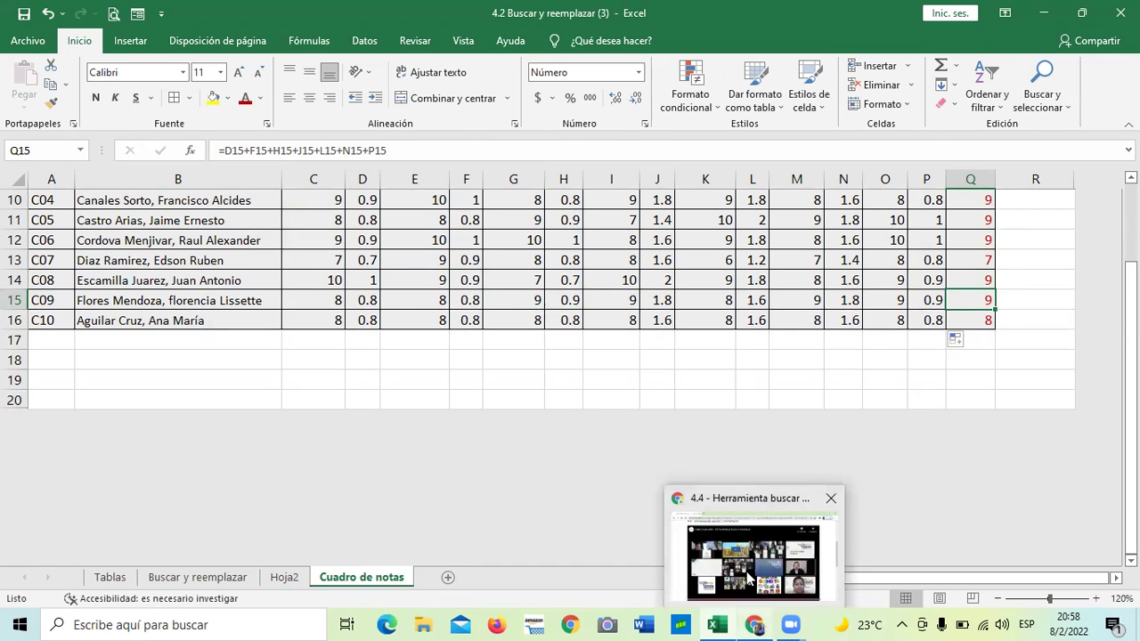
click(762, 547)
scroll(615, 458, down, 4)
scroll(613, 456, up, 3)
scroll(611, 454, down, 1)
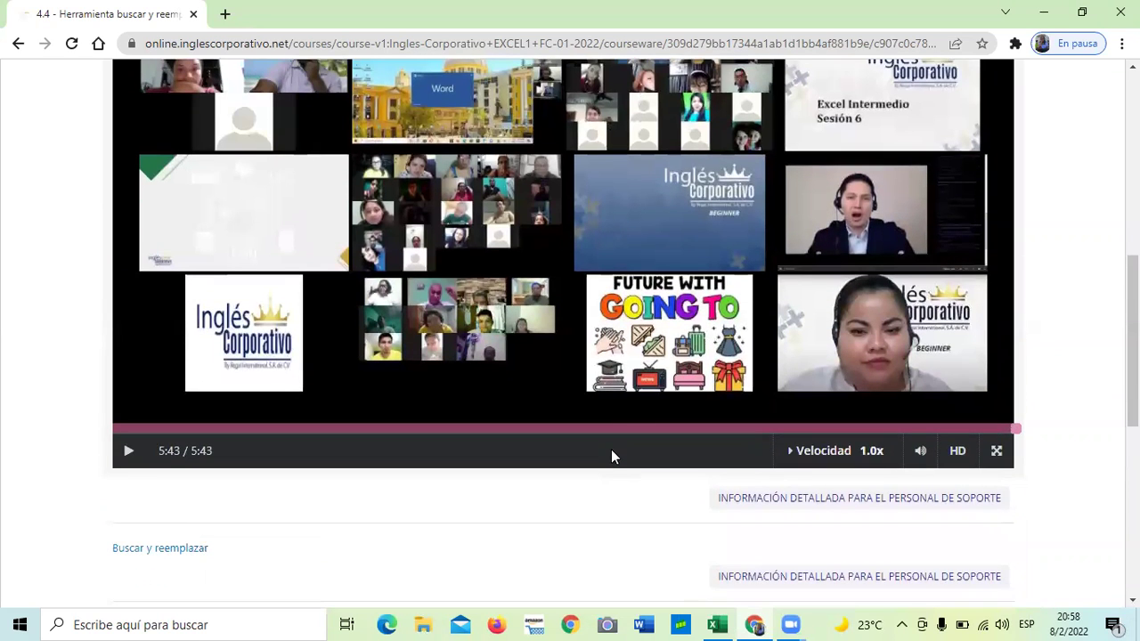
scroll(611, 454, down, 3)
scroll(553, 463, down, 3)
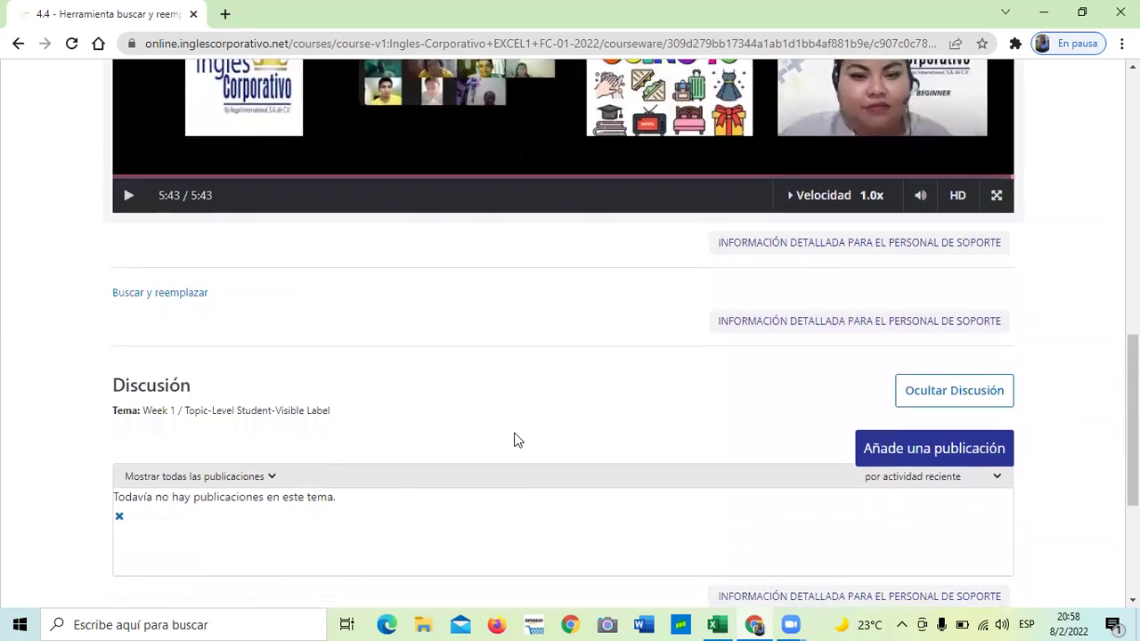
click(611, 425)
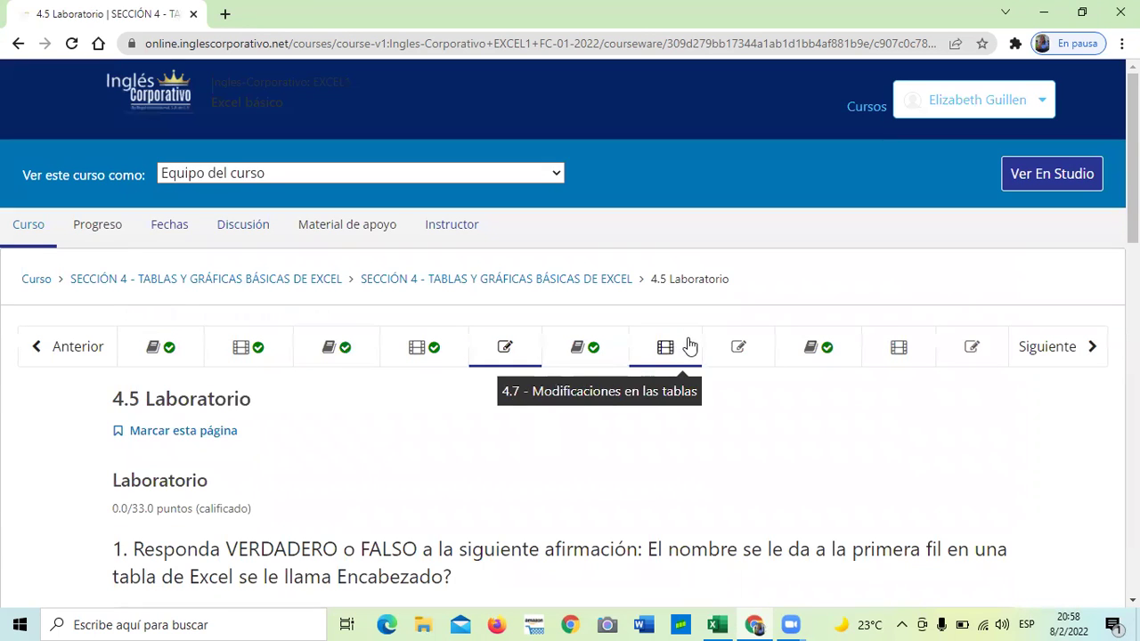
Open the 4.8 Laboratorio tab and scroll over its true/false questions on Excel tables
click(740, 347)
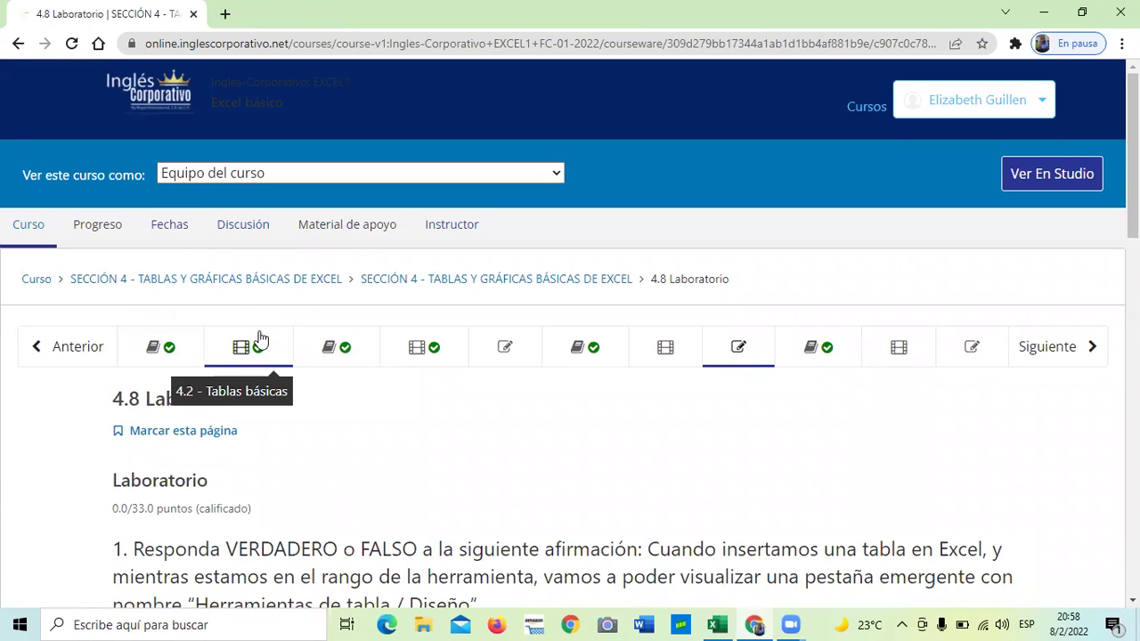
scroll(294, 357, down, 3)
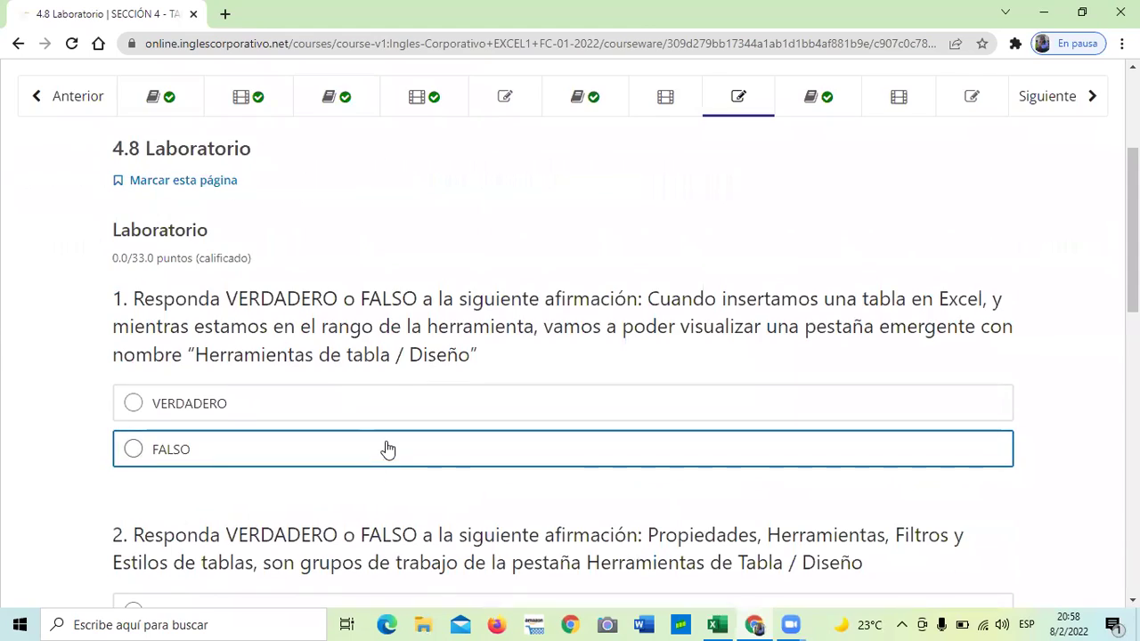
scroll(388, 450, down, 8)
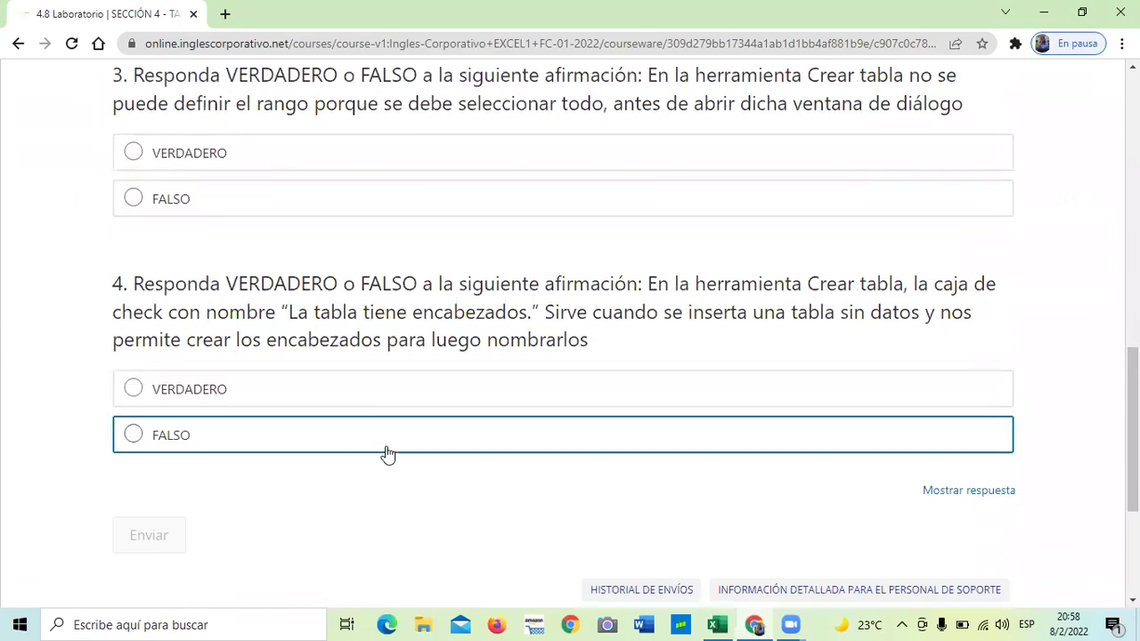
scroll(349, 463, up, 4)
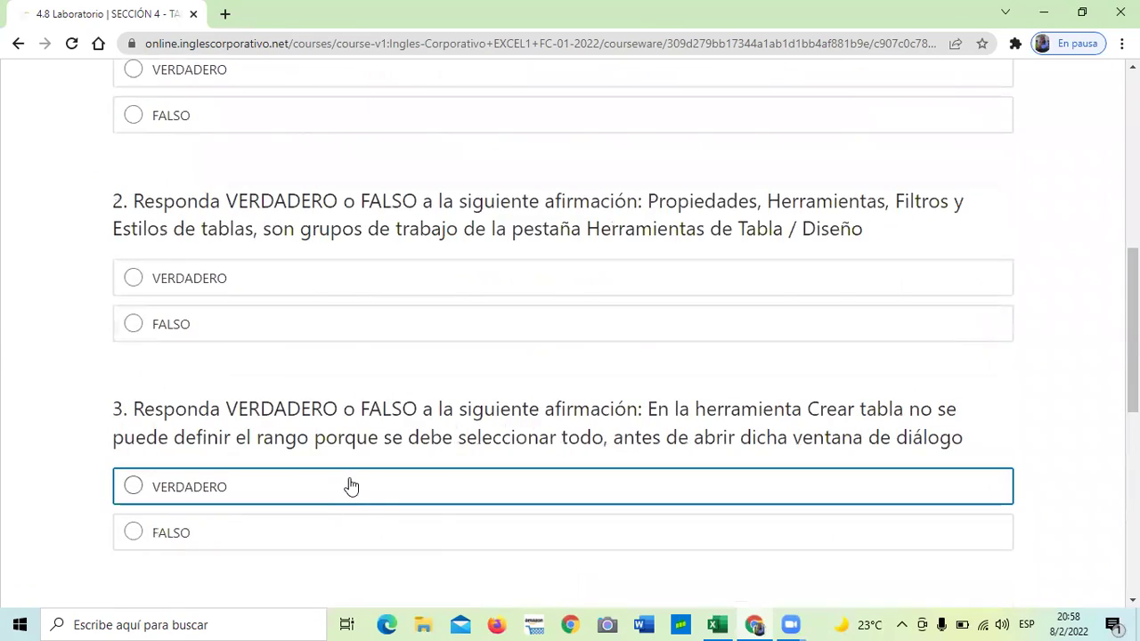
scroll(351, 485, up, 7)
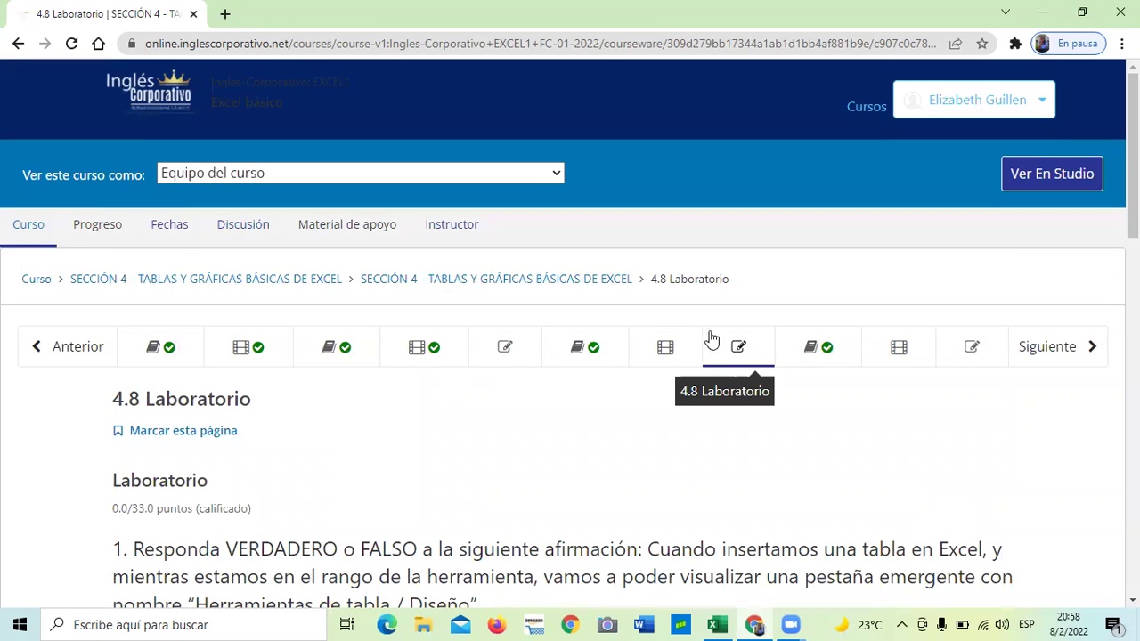
click(732, 347)
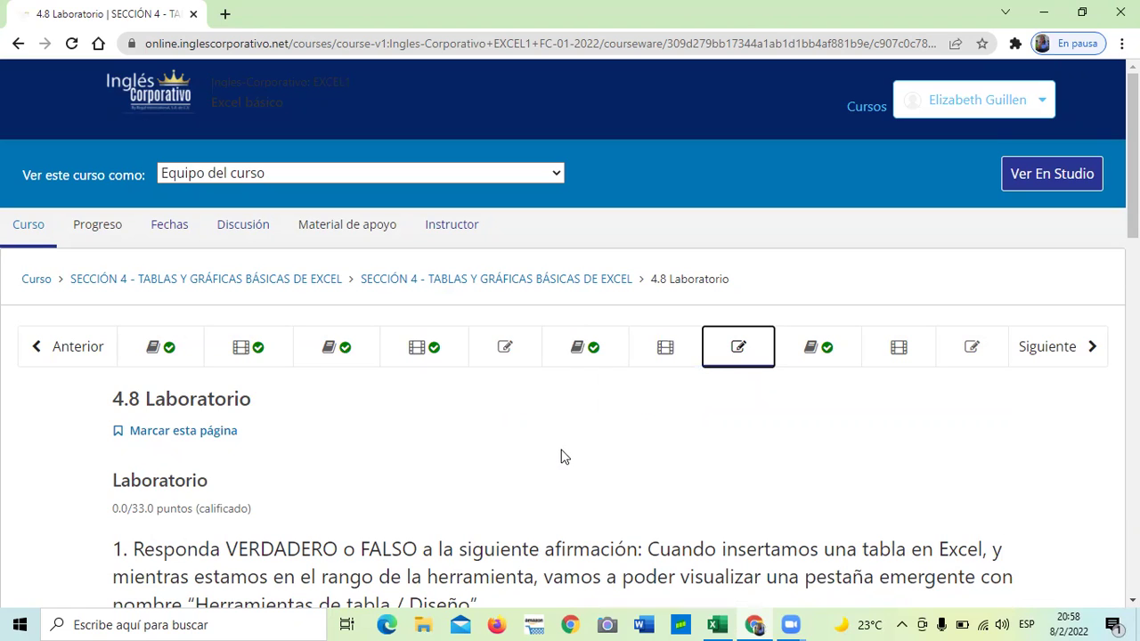
scroll(561, 448, down, 1)
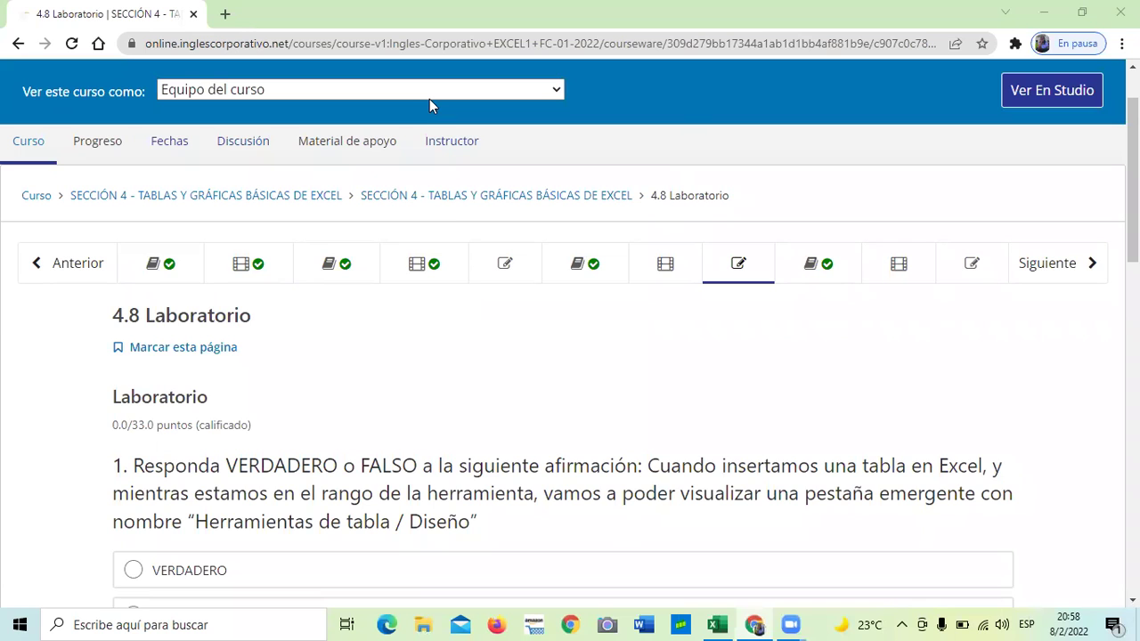
Scroll through questions 1–4, ending at the question about table headers
scroll(497, 345, down, 1)
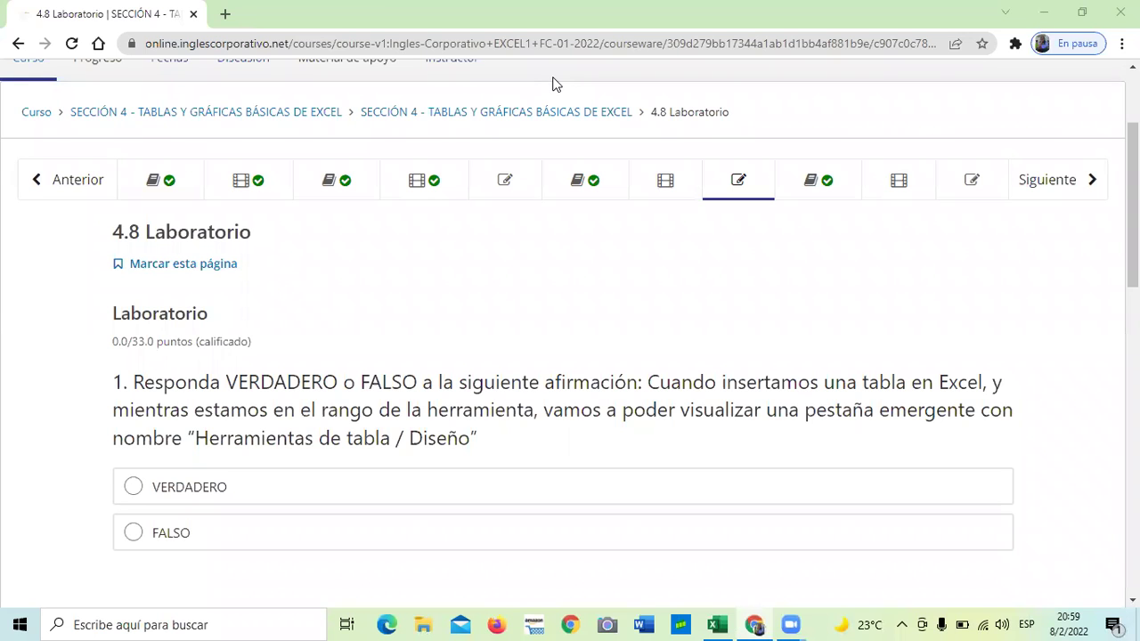
scroll(416, 362, down, 1)
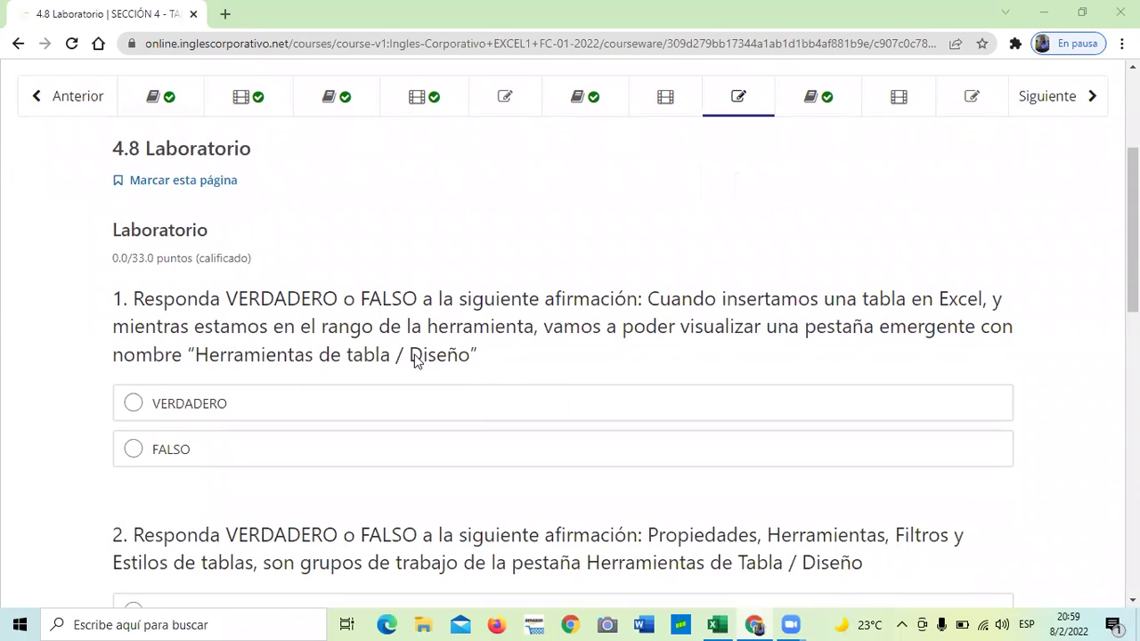
scroll(417, 364, down, 1)
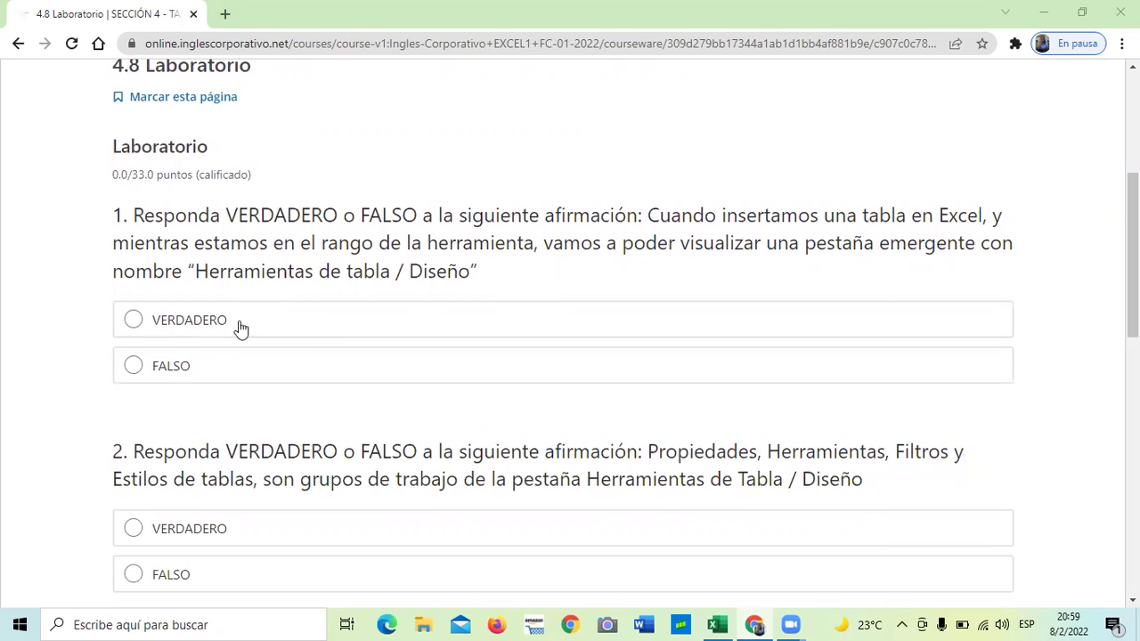
scroll(350, 388, down, 2)
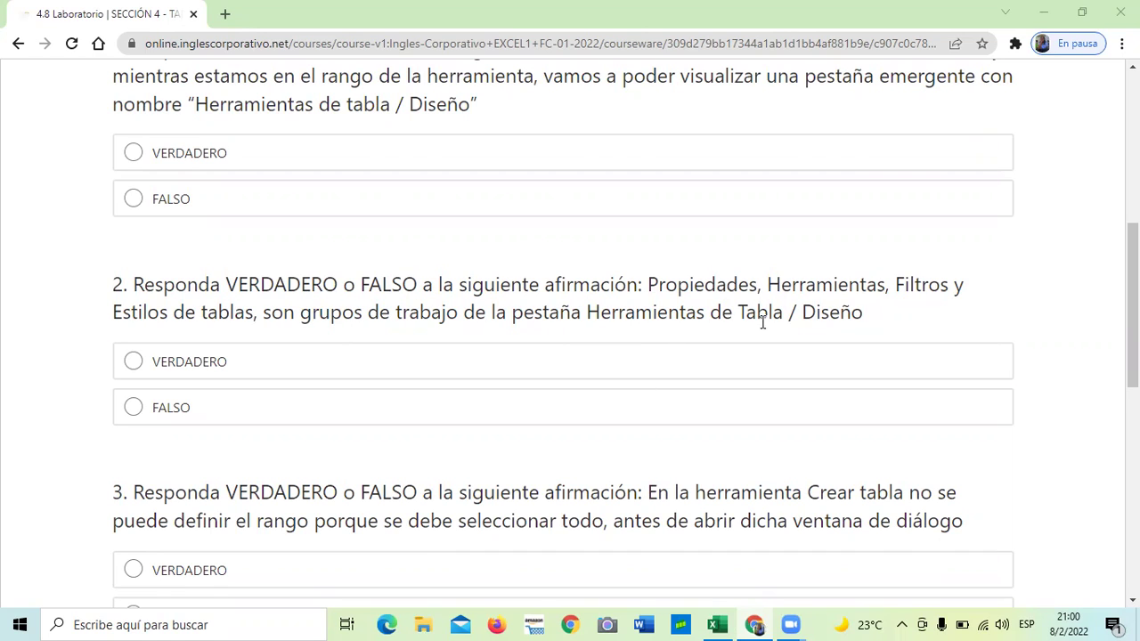
scroll(762, 324, down, 7)
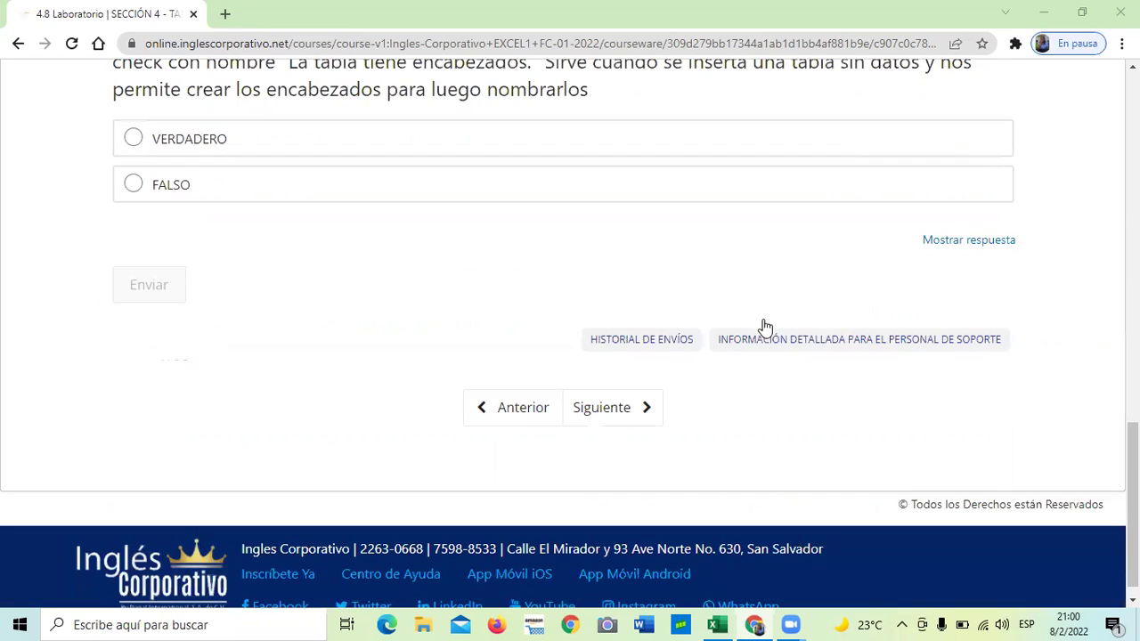
click(964, 242)
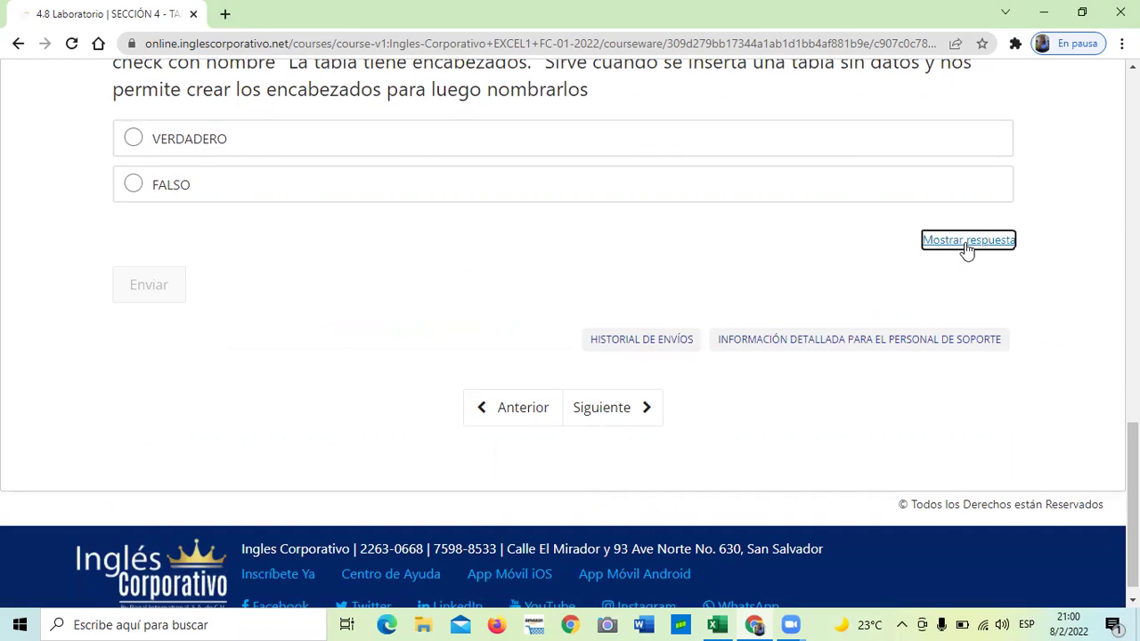
scroll(763, 331, up, 4)
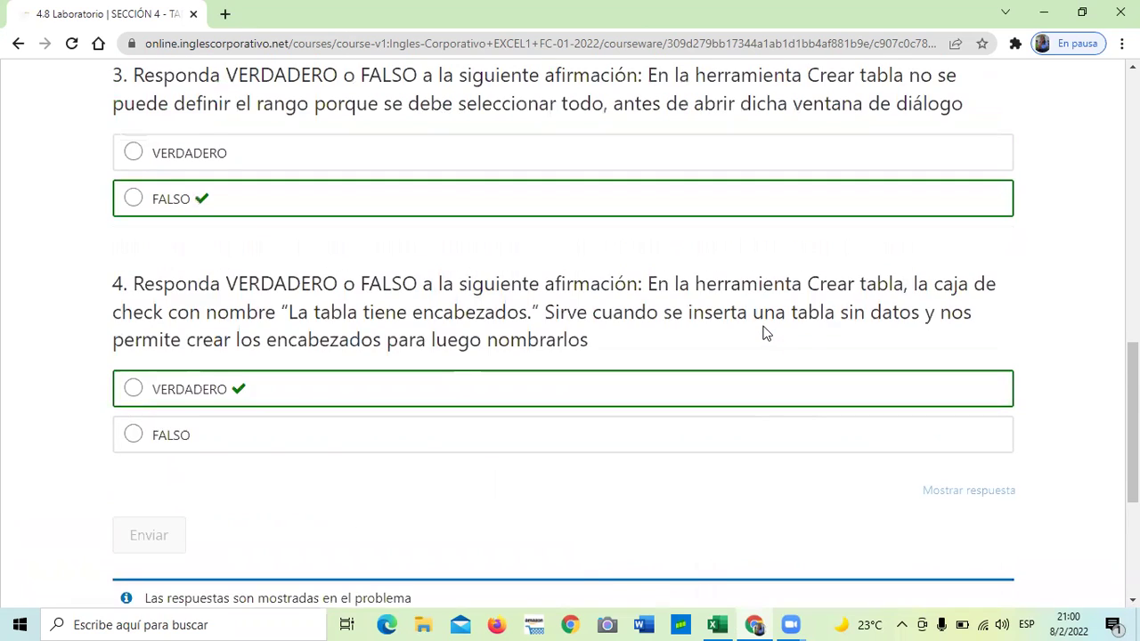
scroll(763, 331, up, 3)
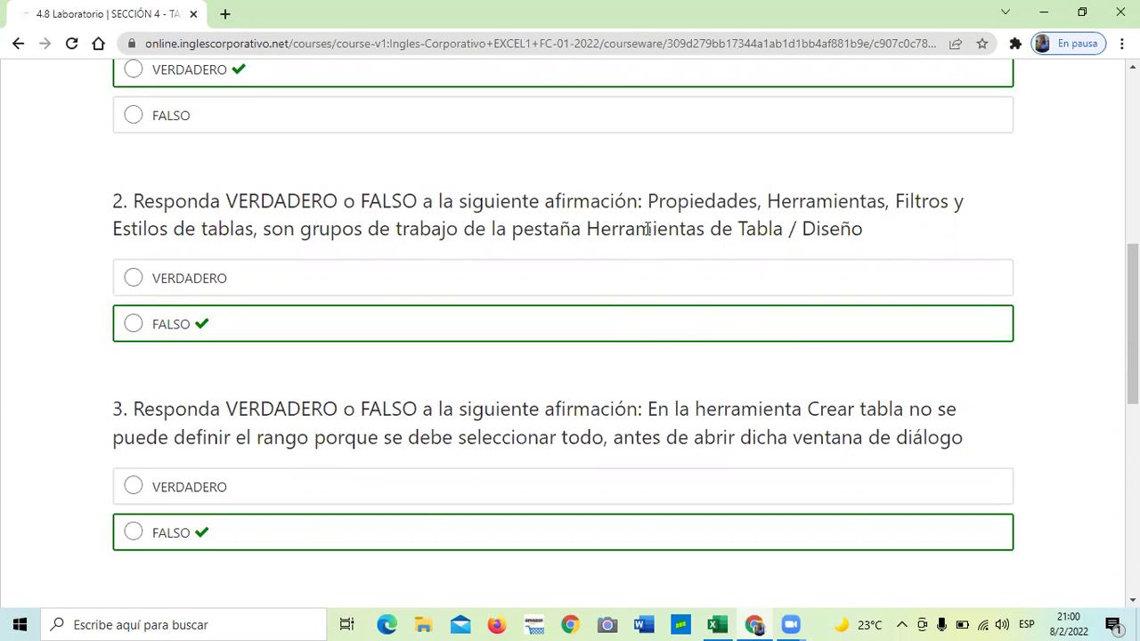
scroll(647, 229, down, 2)
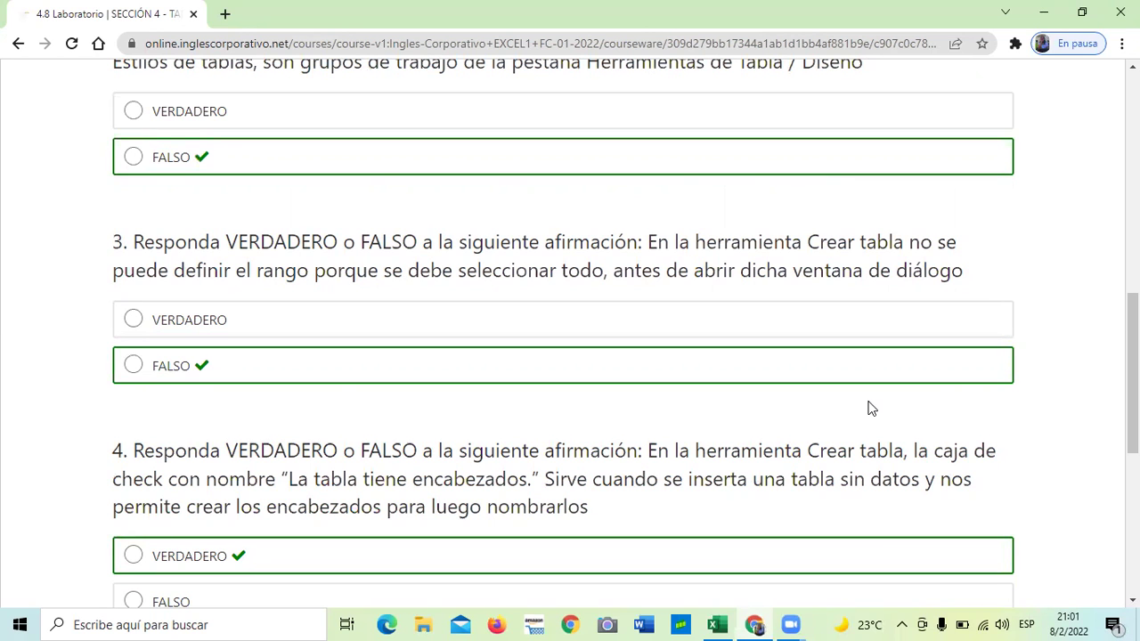
scroll(636, 491, down, 3)
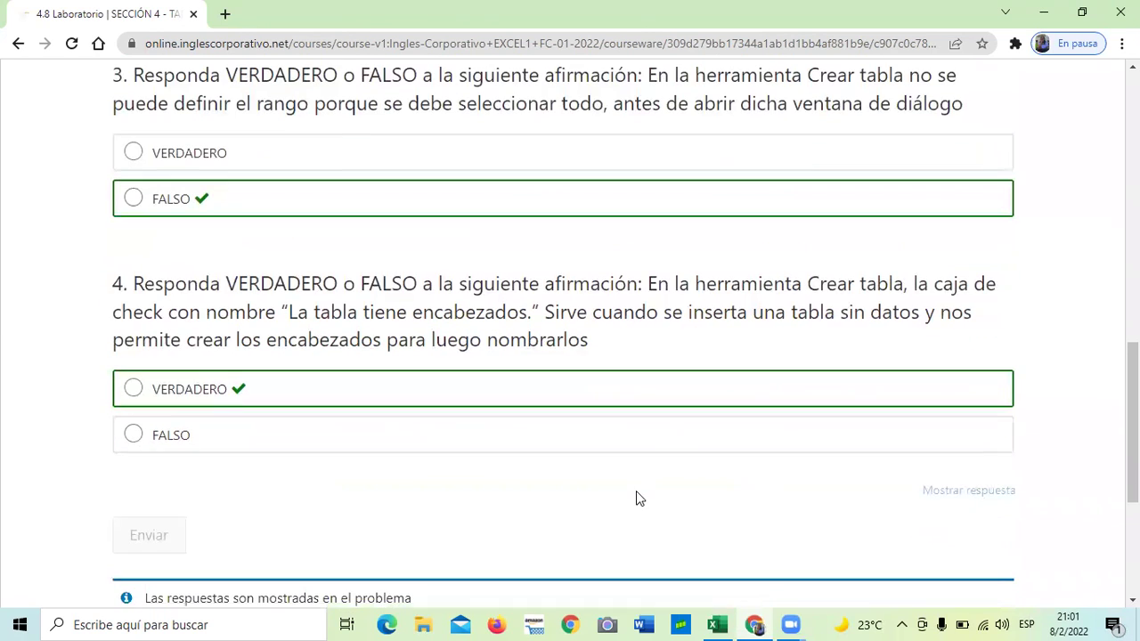